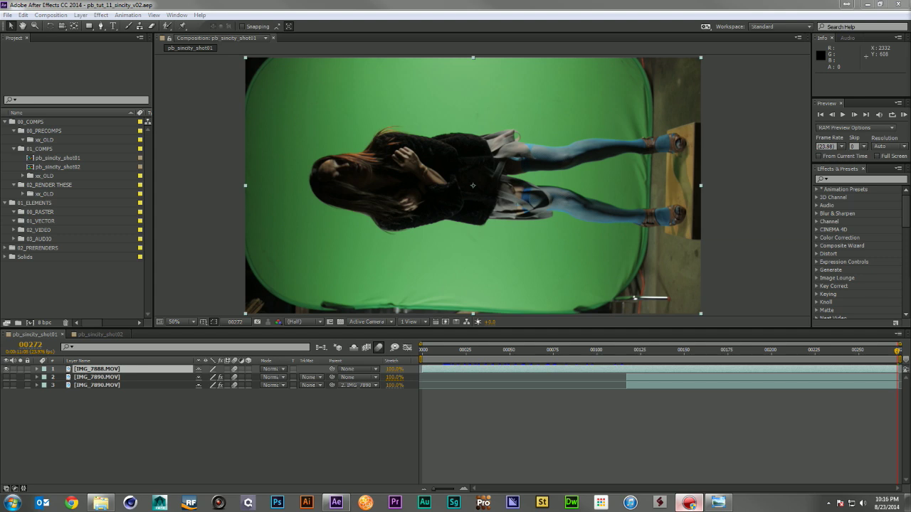
Look through the Sin City comic reference pages, then return to the composition.
{"action": "left_click", "coordinate": [717, 502]}
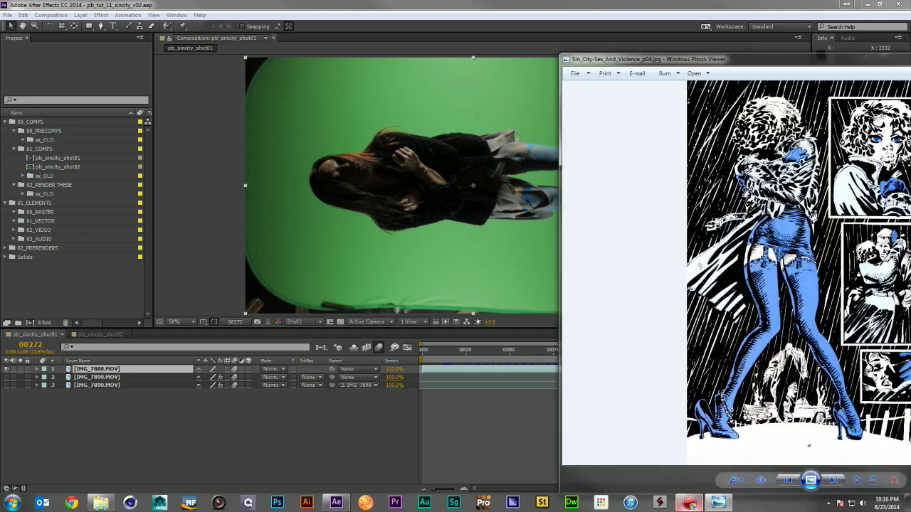
{"action": "left_click_drag", "start_coordinate": [620, 62], "coordinate": [580, 54]}
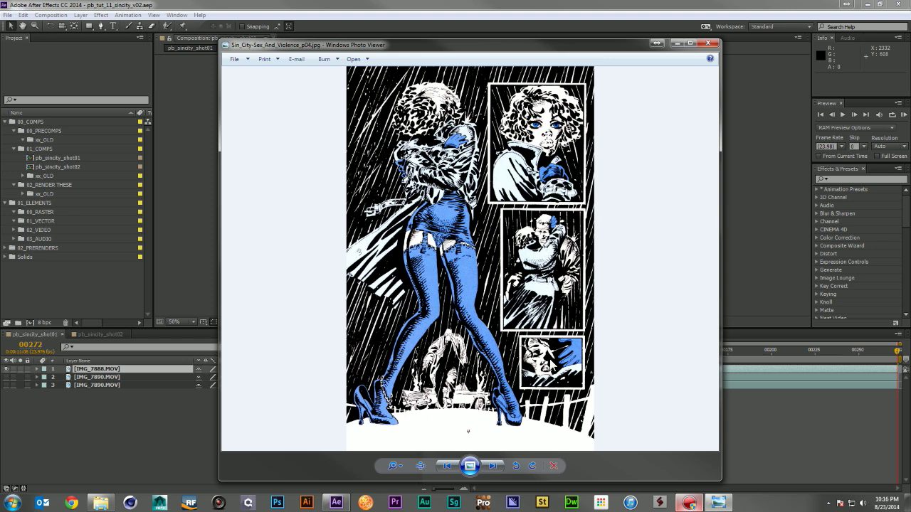
{"action": "left_click", "coordinate": [493, 466]}
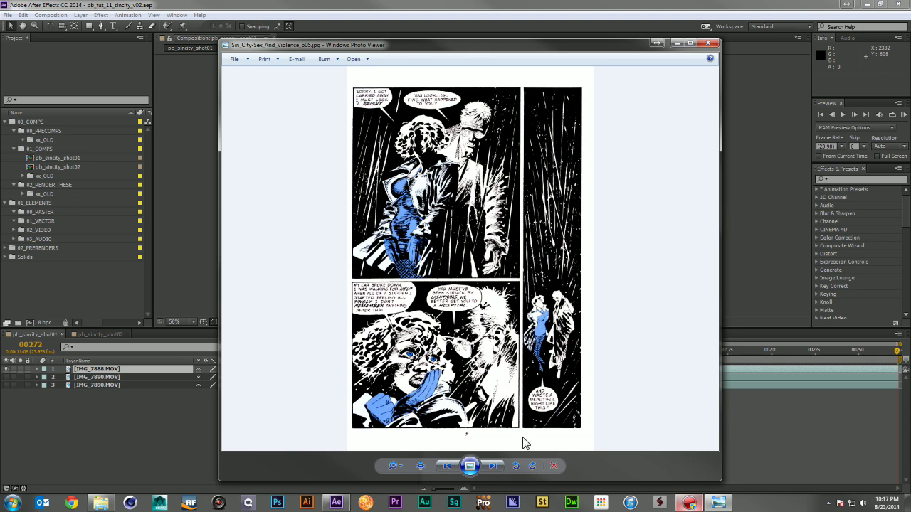
{"action": "left_click", "coordinate": [446, 467]}
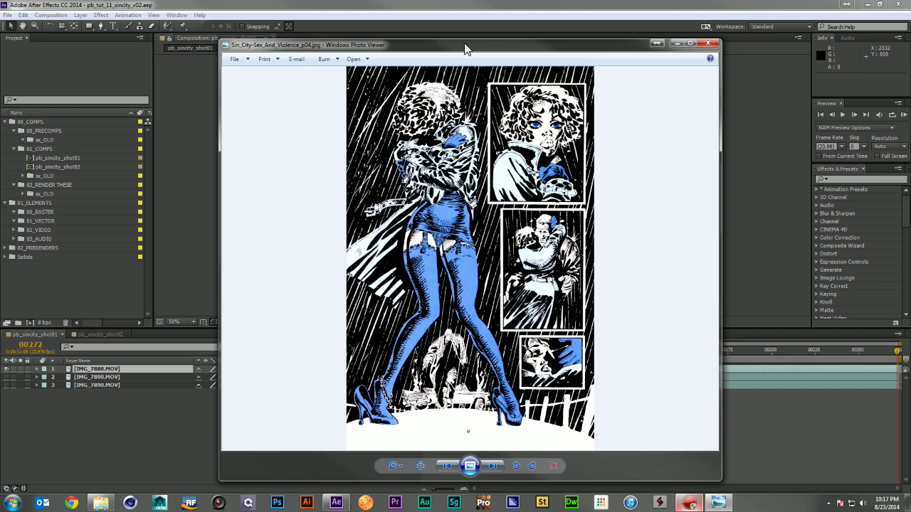
{"action": "key", "text": "alt+Tab"}
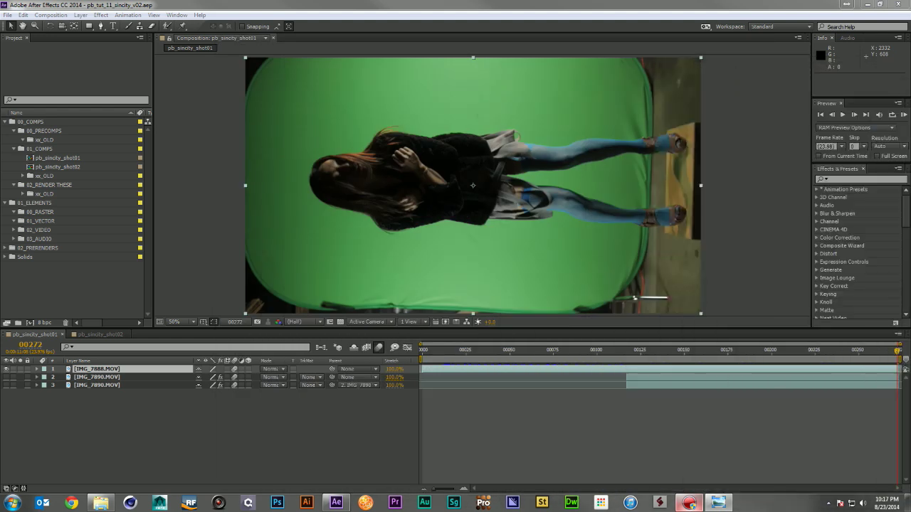
{"action": "key", "text": "alt+Tab"}
{"action": "left_click_drag", "start_coordinate": [890, 8], "coordinate": [819, 49]}
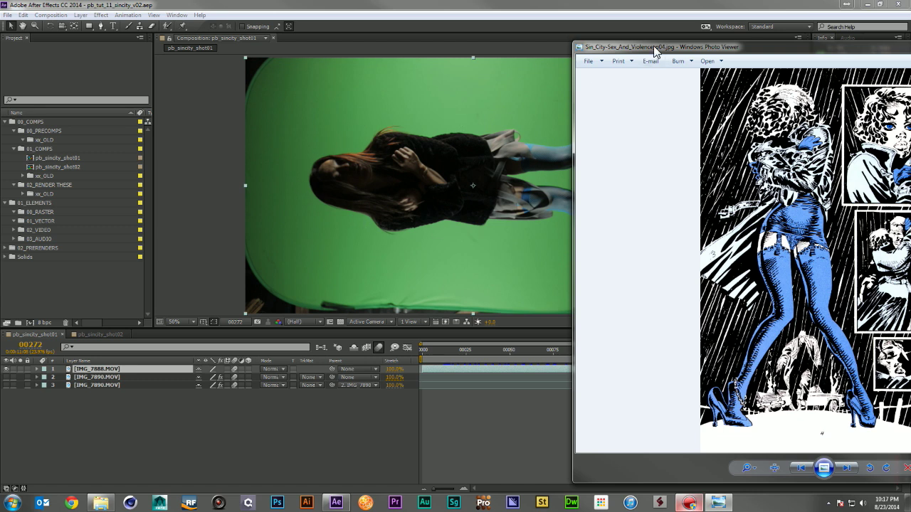
{"action": "key", "text": "alt+Tab"}
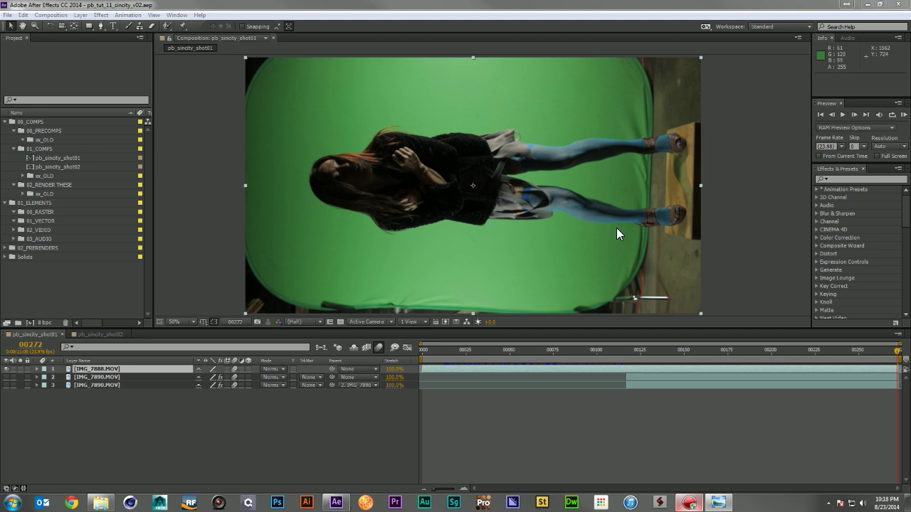
At frame 0, draw a rectangular mask around the woman on IMG_7888.
{"action": "left_click", "coordinate": [423, 351]}
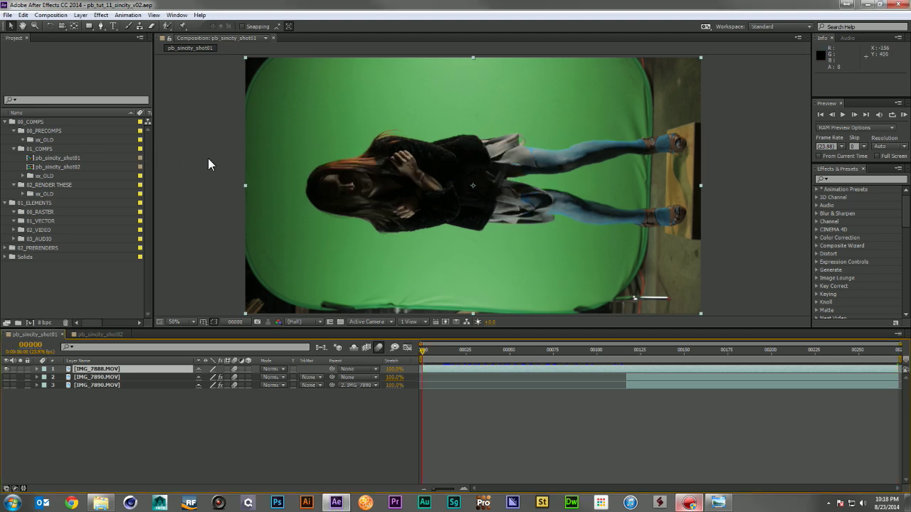
{"action": "left_click", "coordinate": [851, 177]}
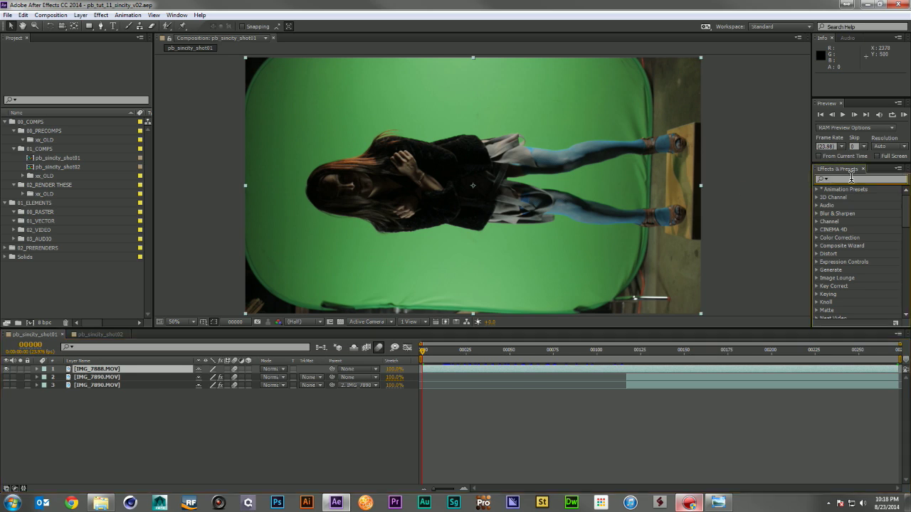
{"action": "left_click", "coordinate": [89, 26]}
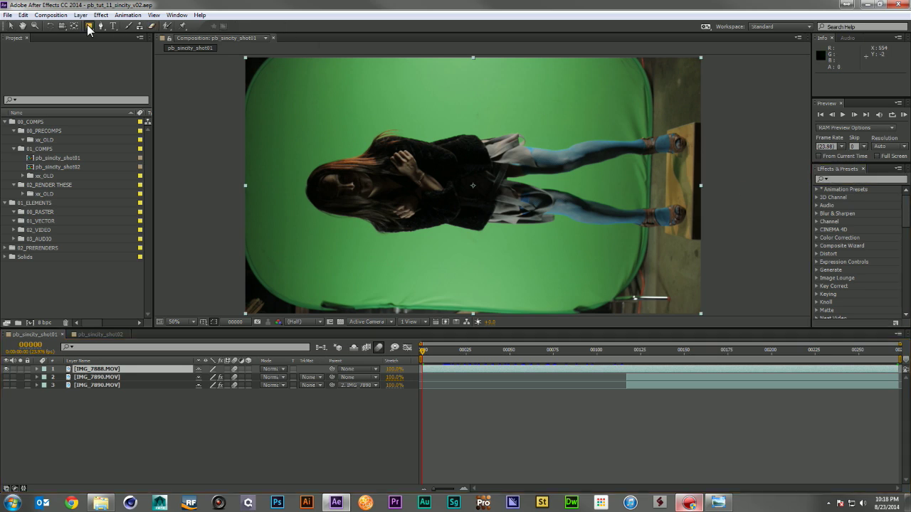
{"action": "left_click_drag", "start_coordinate": [264, 98], "coordinate": [649, 256]}
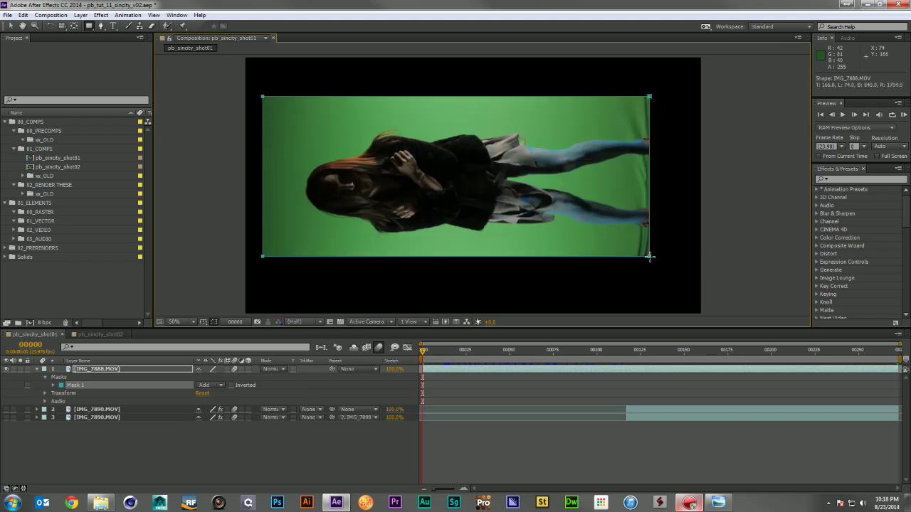
Add two points near the mask's bottom-right corner and pull that corner inward.
{"action": "key", "text": "g"}
{"action": "left_click", "coordinate": [649, 235]}
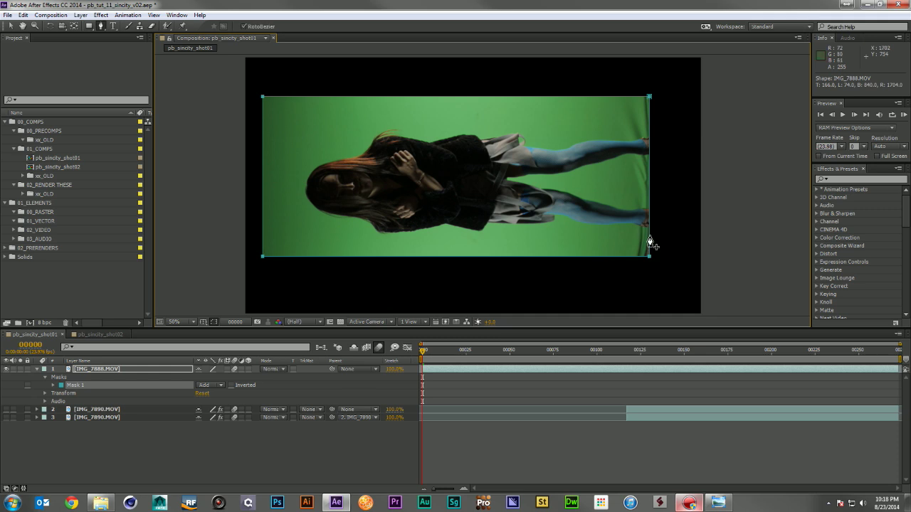
{"action": "left_click", "coordinate": [627, 256]}
{"action": "key", "text": "v"}
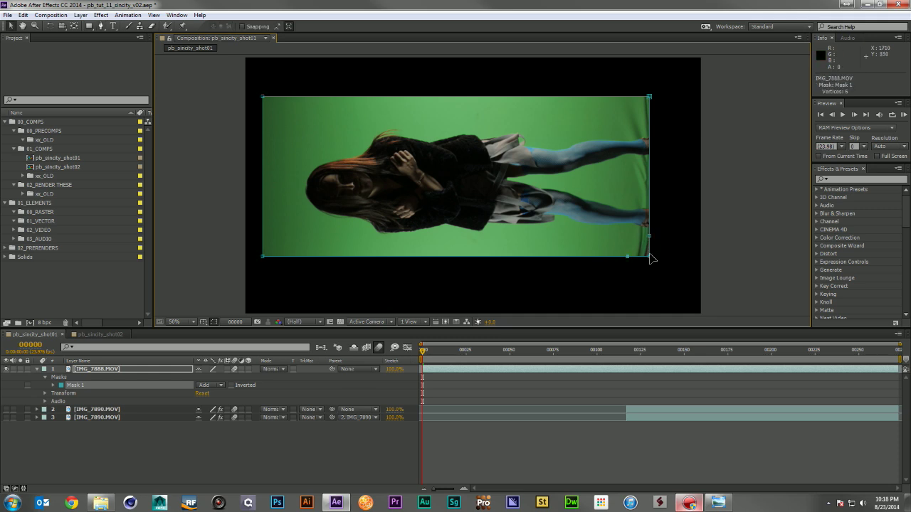
{"action": "left_click_drag", "start_coordinate": [649, 257], "coordinate": [648, 237]}
{"action": "left_click", "coordinate": [649, 236]}
{"action": "key", "text": "ctrl+z"}
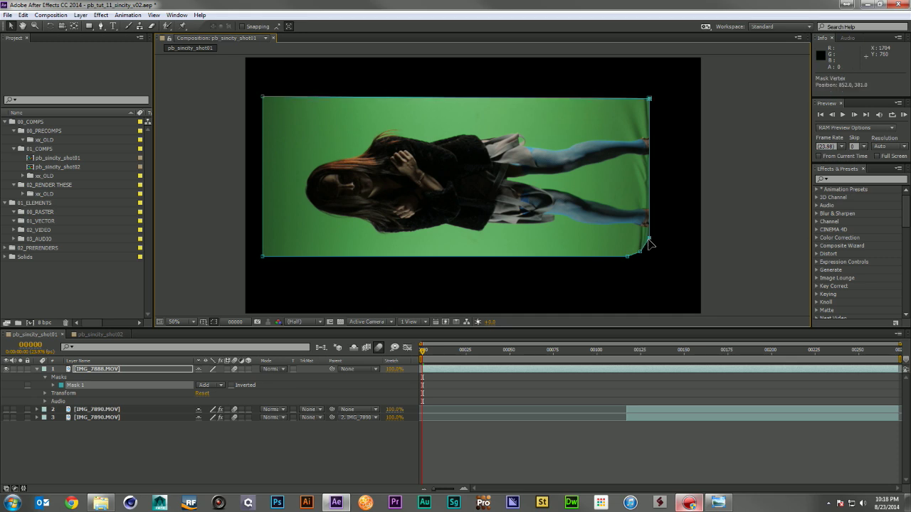
{"action": "left_click", "coordinate": [644, 244]}
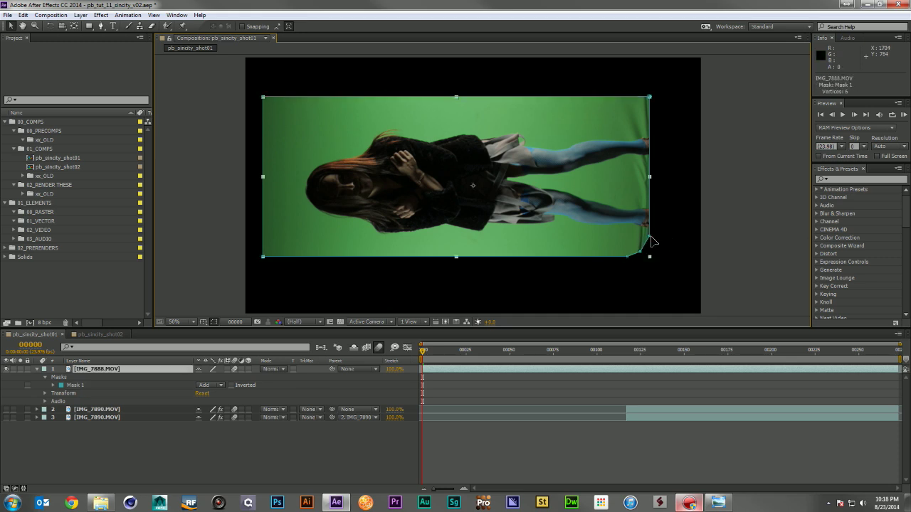
{"action": "left_click", "coordinate": [649, 240]}
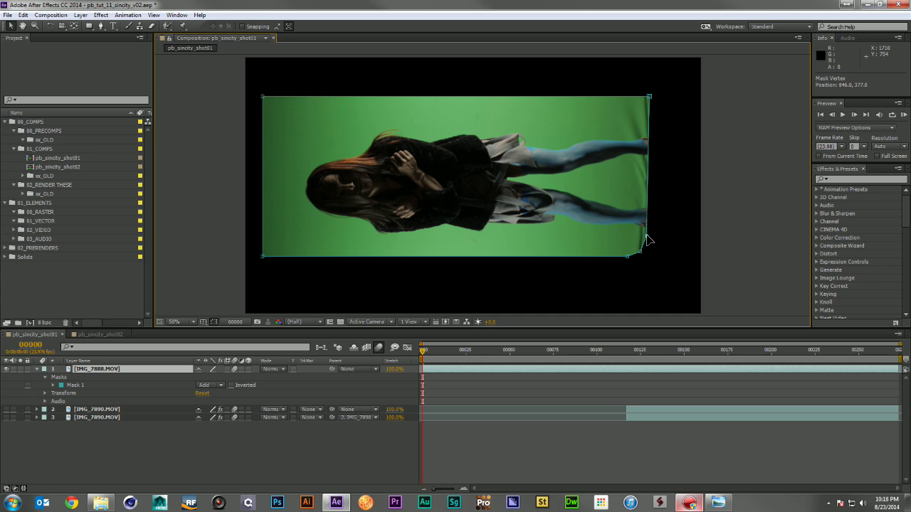
{"action": "left_click_drag", "start_coordinate": [648, 97], "coordinate": [646, 97]}
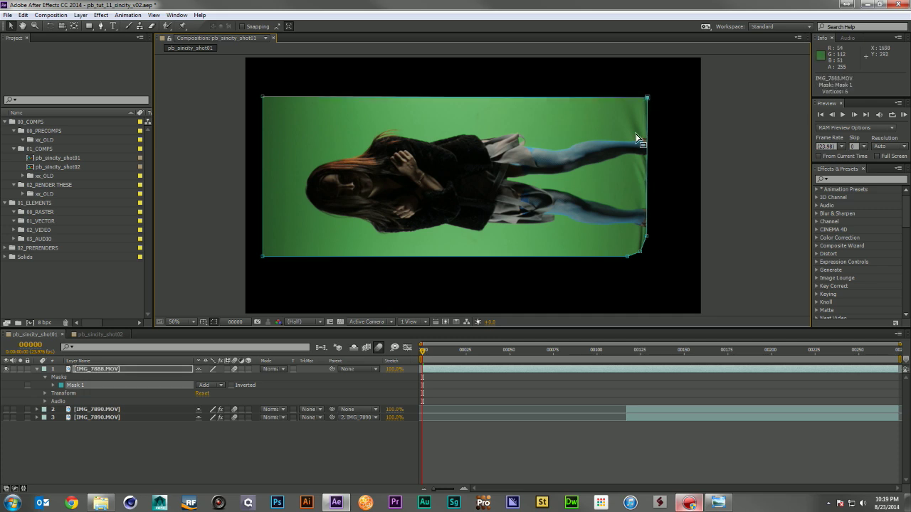
Search the effects for 'reduce' and apply Reduce Noise to IMG_7888.MOV.
{"action": "left_click", "coordinate": [851, 178]}
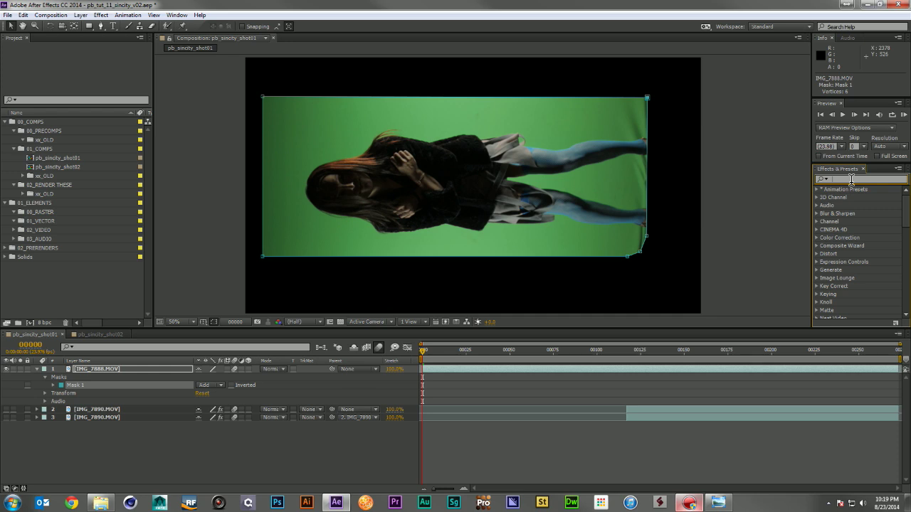
{"action": "type", "text": "remo"}
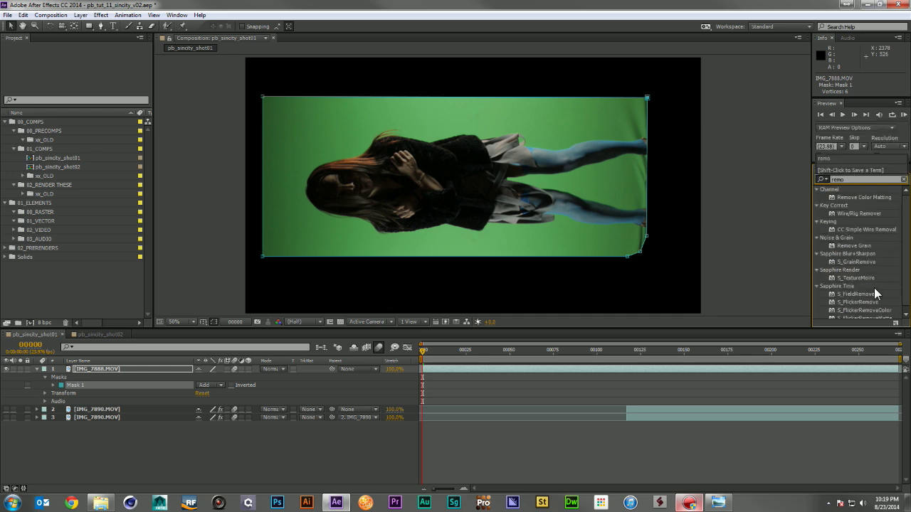
{"action": "left_click", "coordinate": [815, 179]}
{"action": "type", "text": "reduce"}
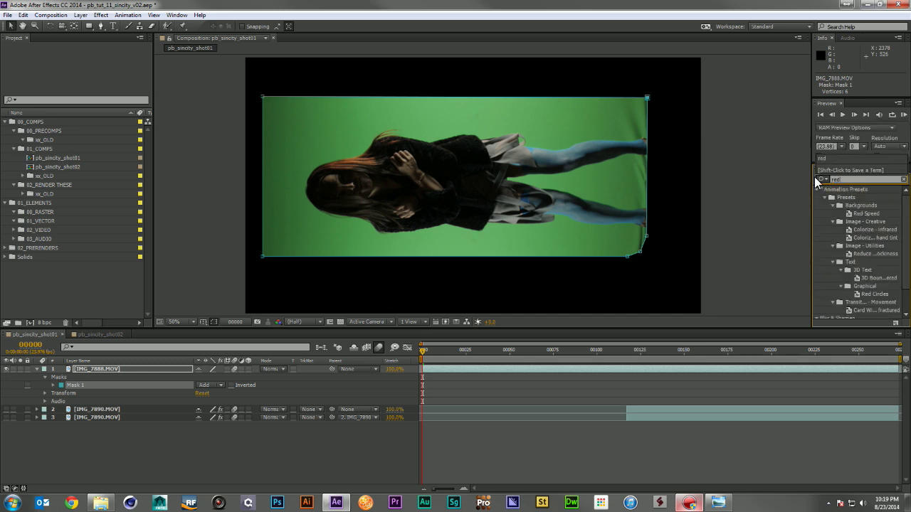
{"action": "left_click_drag", "start_coordinate": [863, 244], "coordinate": [414, 208]}
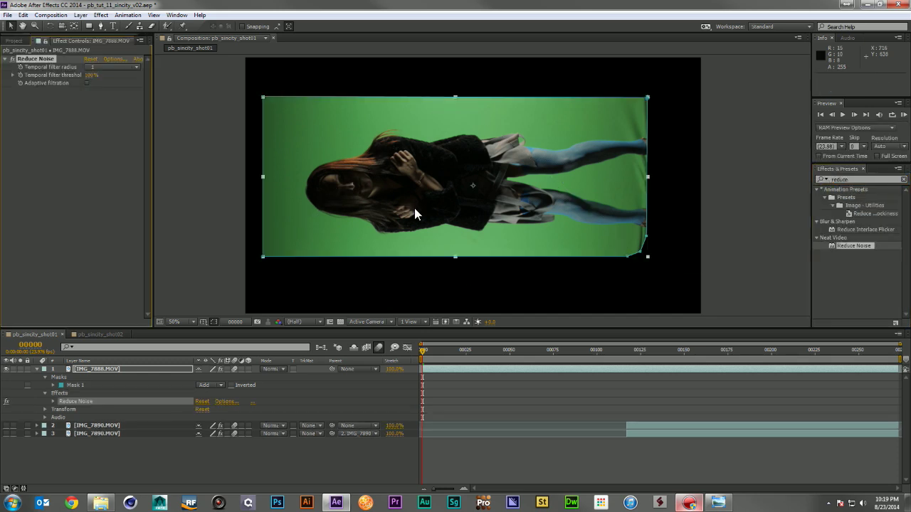
Auto-build and apply a Neat Video noise profile, then search the effects for 'primatte'.
{"action": "left_click", "coordinate": [110, 60]}
{"action": "left_click", "coordinate": [190, 120]}
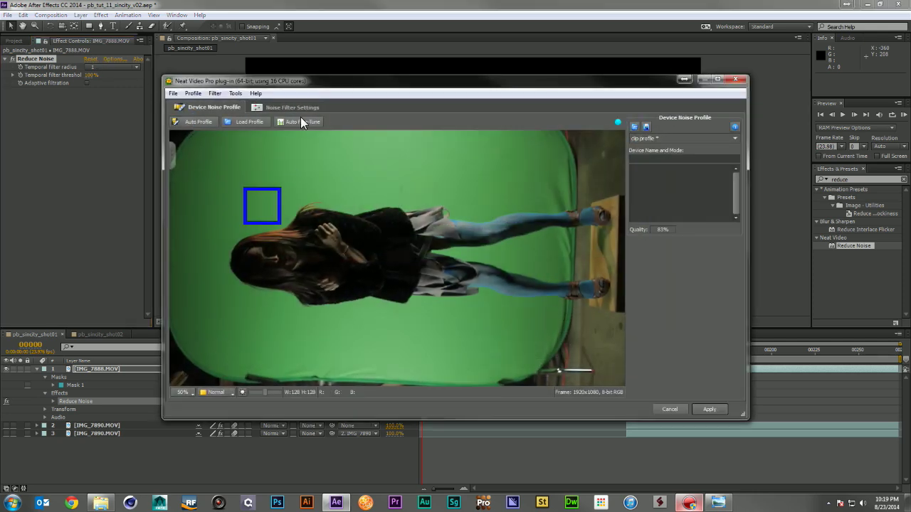
{"action": "left_click", "coordinate": [711, 409]}
{"action": "left_click", "coordinate": [869, 179]}
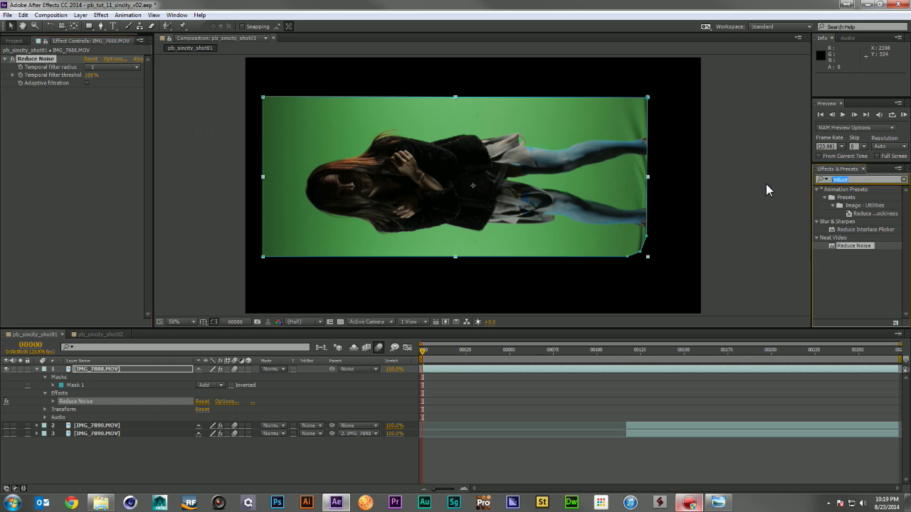
{"action": "type", "text": "primatte"}
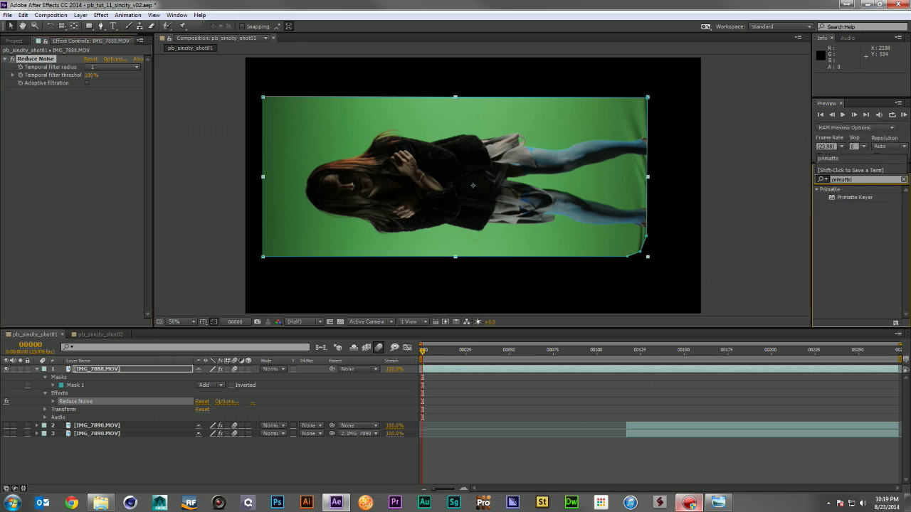
Add Primatte Keyer below Reduce Noise and sample the green screen with Select BG.
{"action": "left_click_drag", "start_coordinate": [833, 204], "coordinate": [114, 178]}
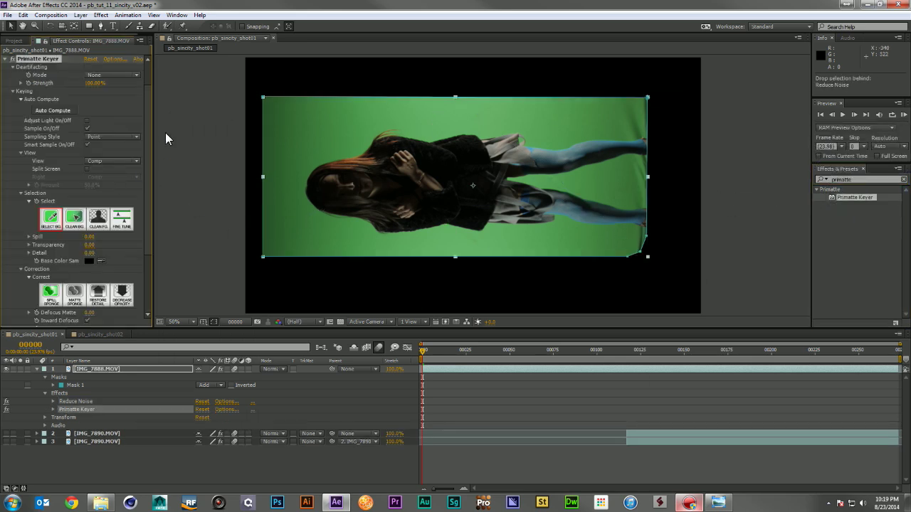
{"action": "left_click", "coordinate": [41, 224]}
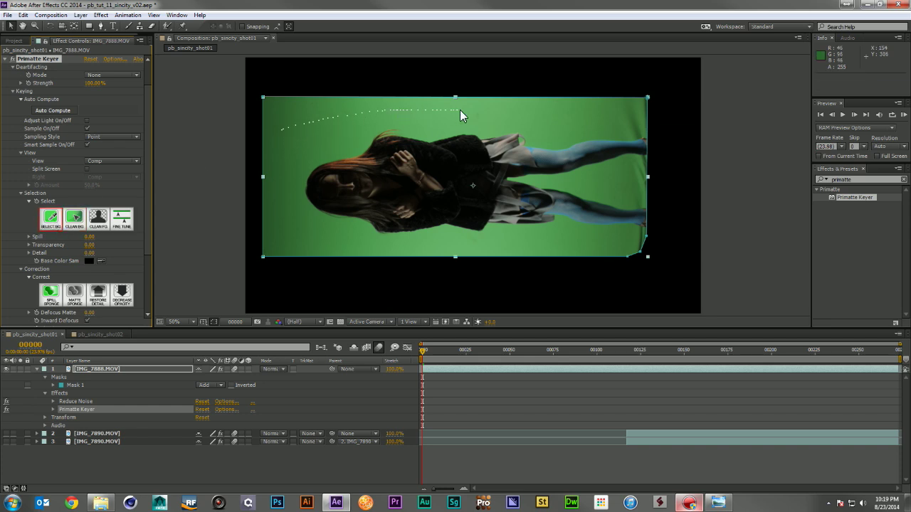
{"action": "left_click_drag", "start_coordinate": [634, 112], "coordinate": [623, 126]}
{"action": "left_click_drag", "start_coordinate": [619, 244], "coordinate": [621, 244]}
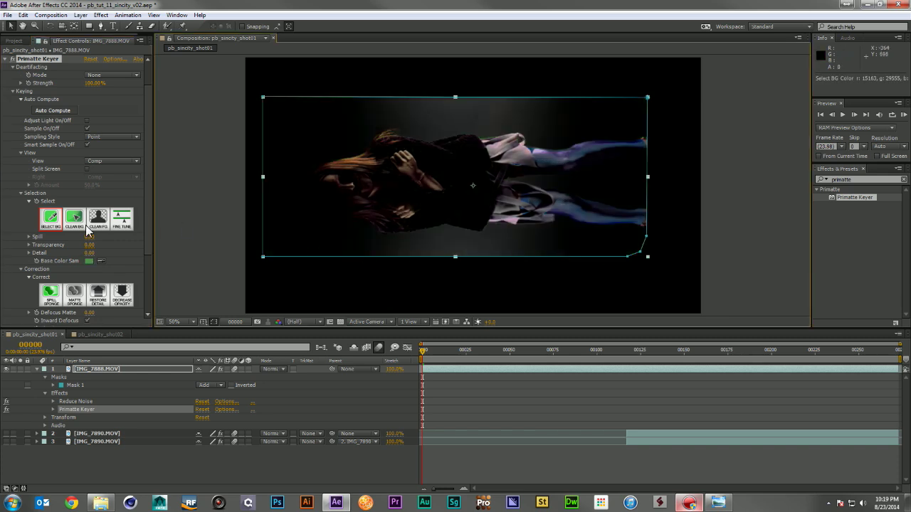
Switch the Primatte view to Matte to show the woman's white silhouette.
{"action": "left_click", "coordinate": [103, 159]}
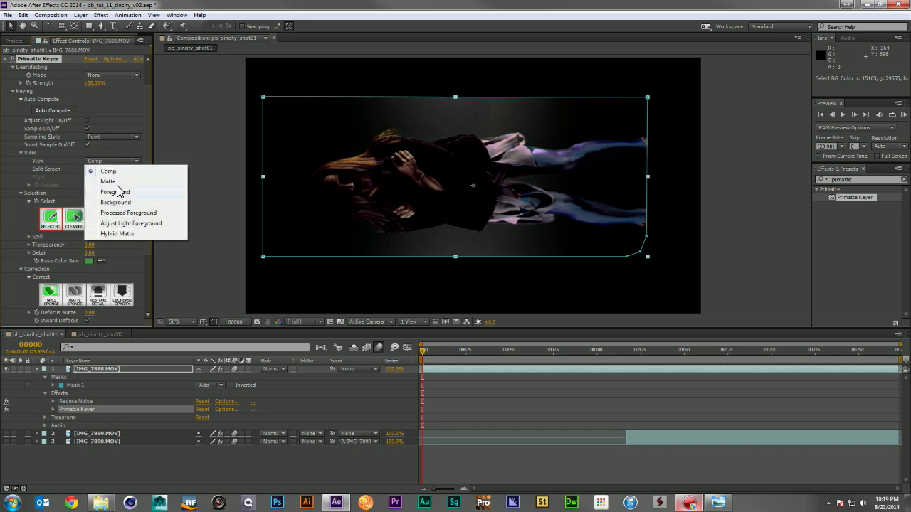
{"action": "left_click", "coordinate": [114, 182]}
{"action": "left_click", "coordinate": [74, 217]}
Clean grey from the matte's background edges and make the woman's legs solid white.
{"action": "left_click_drag", "start_coordinate": [302, 132], "coordinate": [320, 121]}
{"action": "left_click_drag", "start_coordinate": [310, 227], "coordinate": [319, 237]}
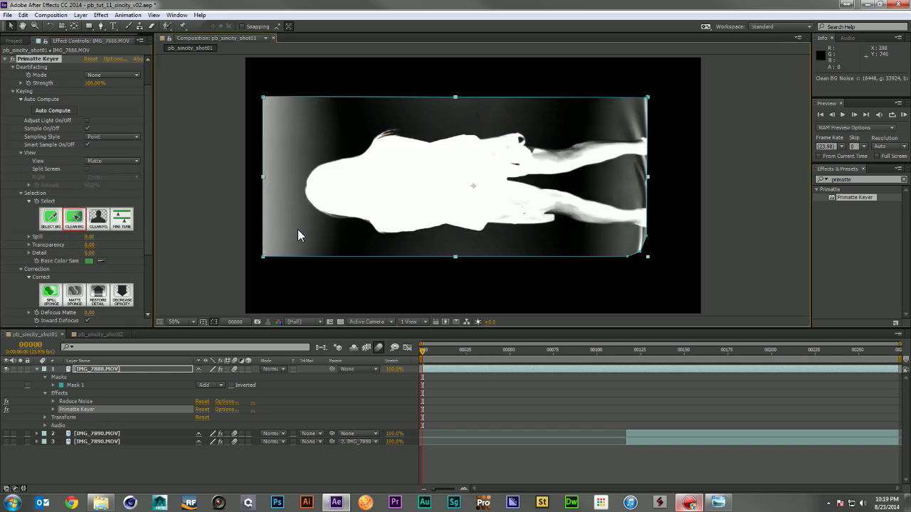
{"action": "left_click_drag", "start_coordinate": [633, 114], "coordinate": [598, 138]}
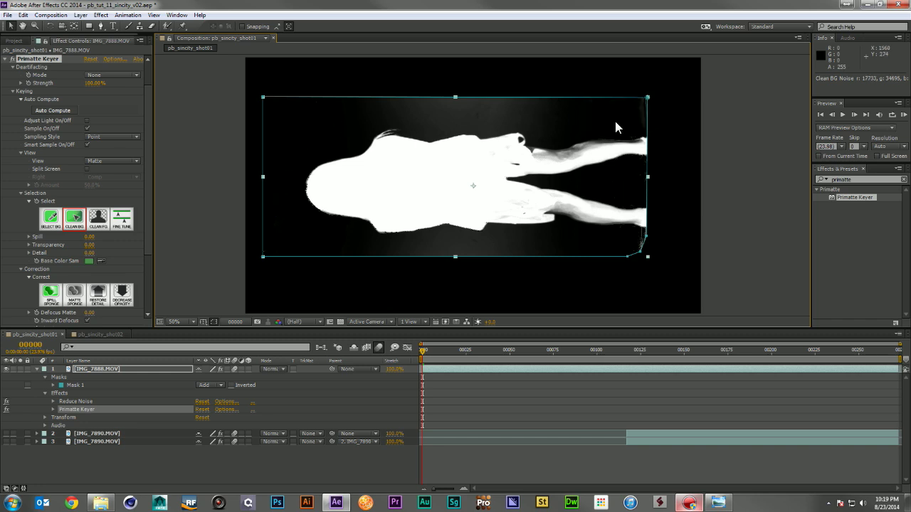
{"action": "left_click", "coordinate": [98, 218]}
{"action": "mouse_move", "coordinate": [597, 148]}
{"action": "left_mouse_down"}
{"action": "mouse_move", "coordinate": [466, 173]}
{"action": "mouse_move", "coordinate": [518, 168]}
{"action": "left_mouse_up"}
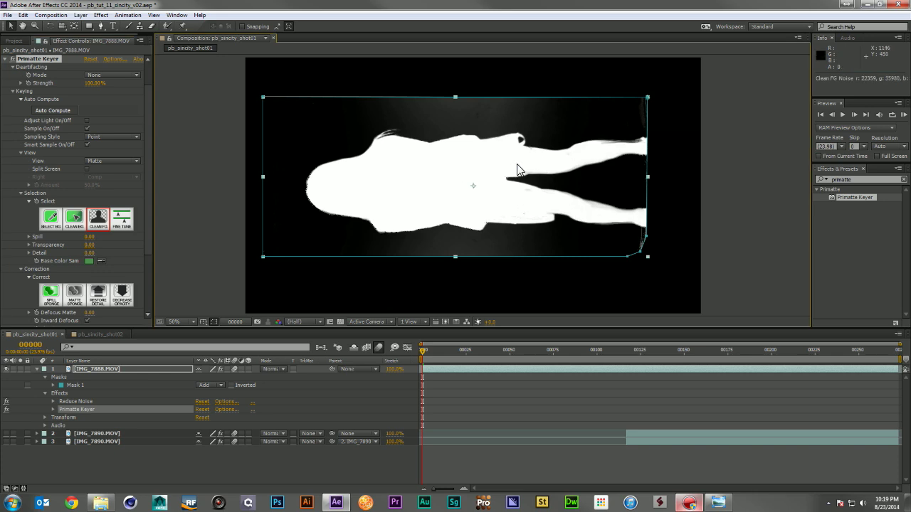
{"action": "left_click_drag", "start_coordinate": [606, 148], "coordinate": [630, 142]}
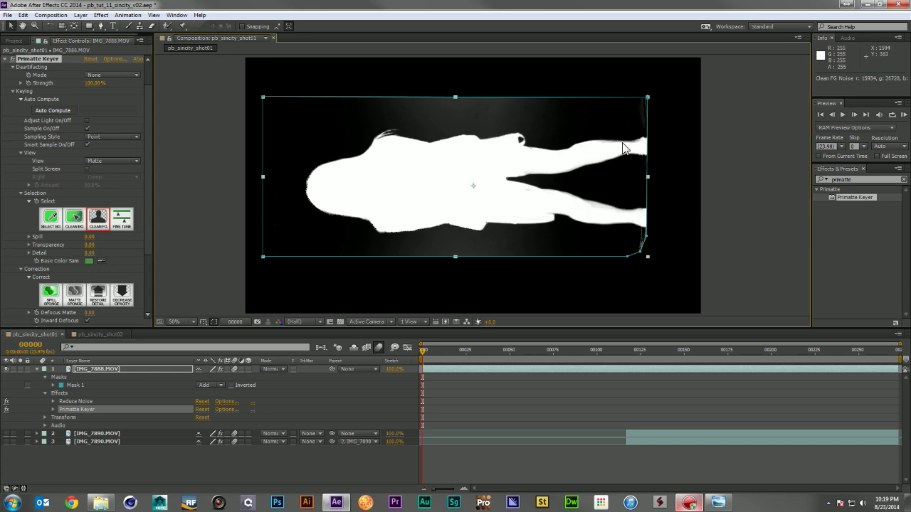
{"action": "left_click_drag", "start_coordinate": [523, 175], "coordinate": [535, 178]}
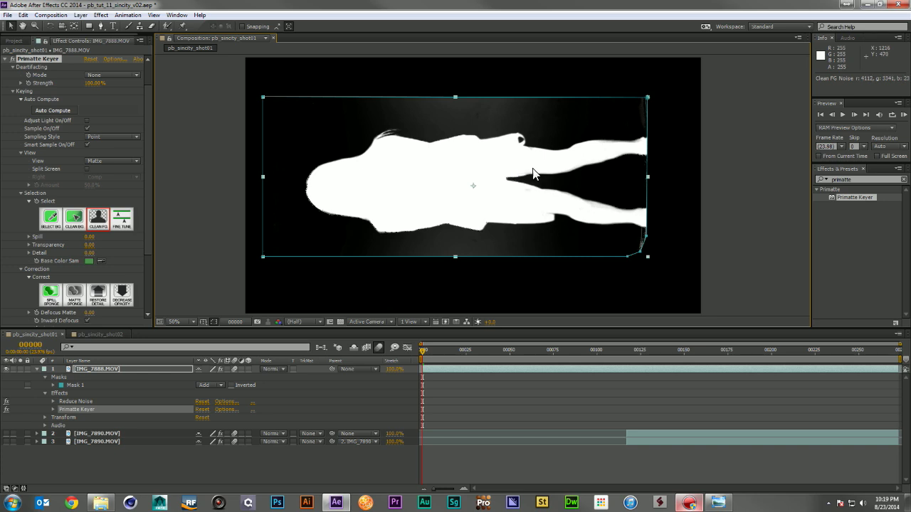
Clean the remaining background noise and pull the mask's bottom-right point inward.
{"action": "left_click", "coordinate": [74, 222]}
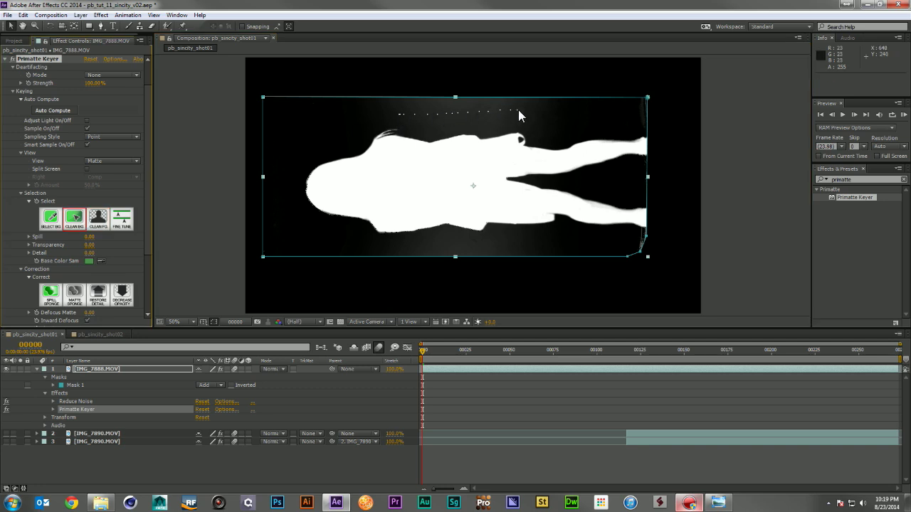
{"action": "left_click_drag", "start_coordinate": [519, 111], "coordinate": [535, 111]}
{"action": "left_click_drag", "start_coordinate": [346, 118], "coordinate": [339, 125]}
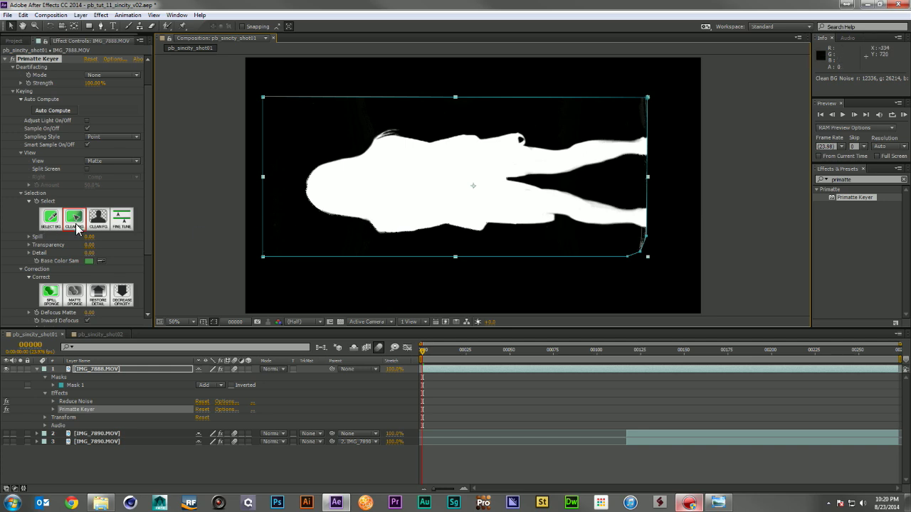
{"action": "left_click_drag", "start_coordinate": [636, 242], "coordinate": [638, 248]}
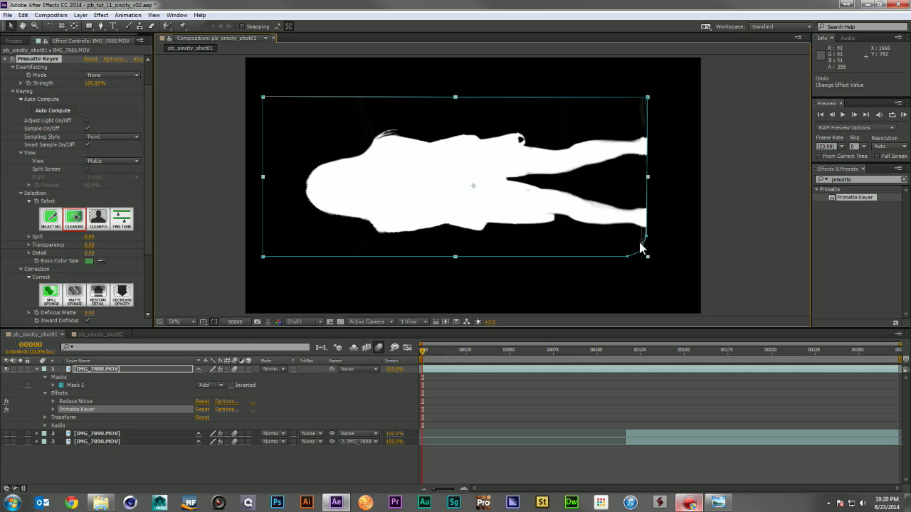
{"action": "left_click_drag", "start_coordinate": [643, 251], "coordinate": [642, 243]}
{"action": "left_click_drag", "start_coordinate": [570, 240], "coordinate": [581, 234]}
{"action": "left_click", "coordinate": [637, 239]}
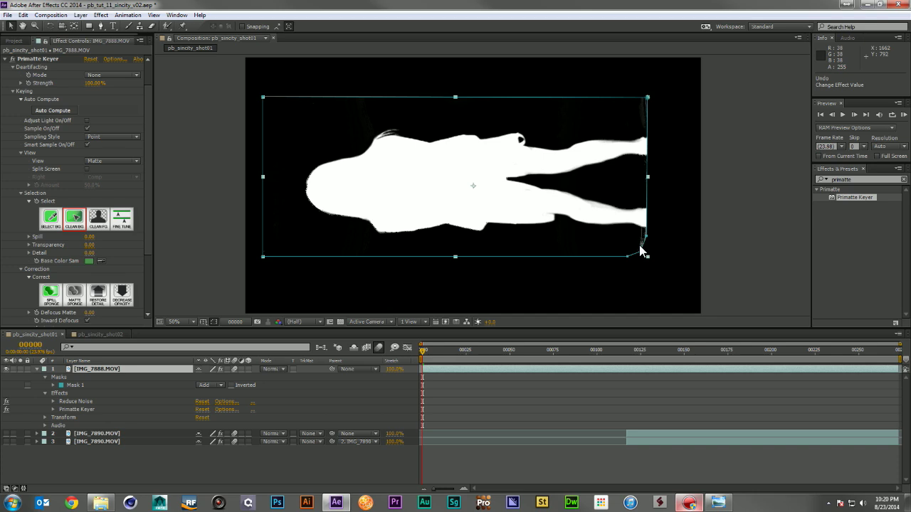
{"action": "left_click_drag", "start_coordinate": [641, 250], "coordinate": [644, 231]}
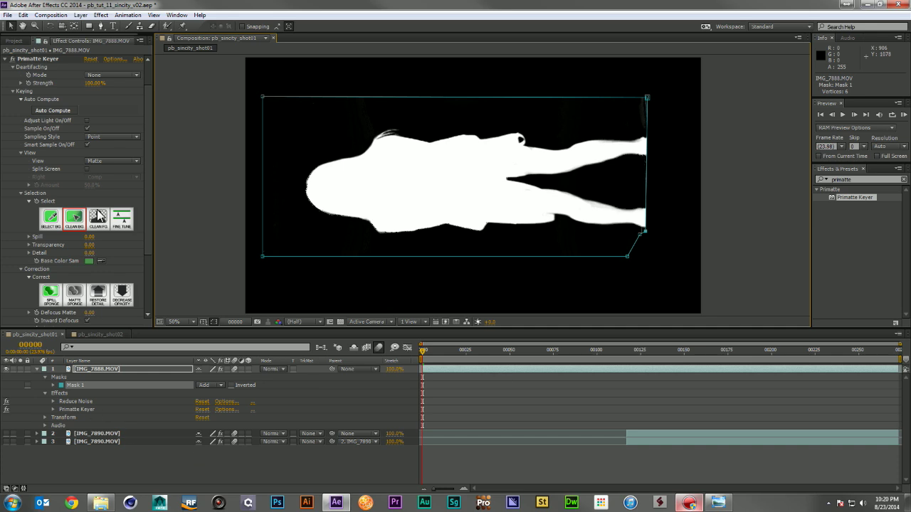
Set the Primatte view to Comp and collapse the Primatte Keyer and Reduce Noise settings.
{"action": "left_click", "coordinate": [109, 162]}
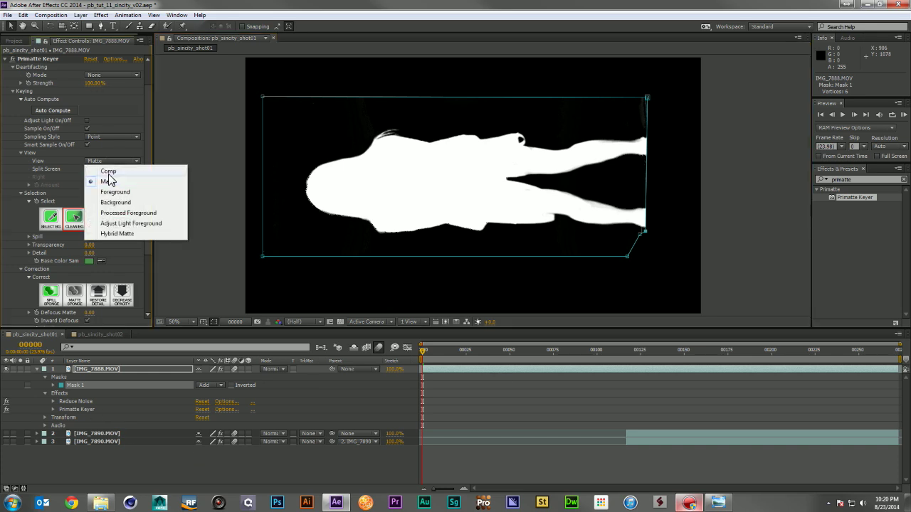
{"action": "left_click", "coordinate": [108, 171]}
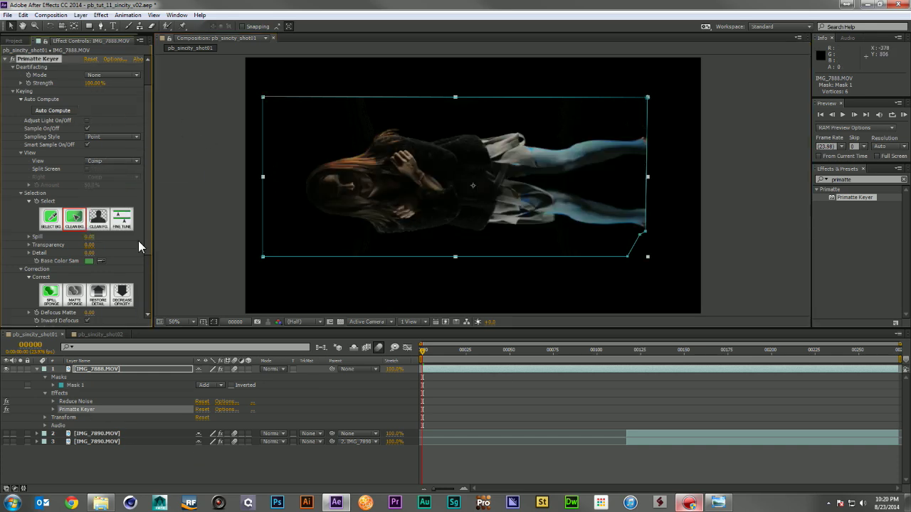
{"action": "left_click", "coordinate": [5, 59]}
{"action": "left_click", "coordinate": [41, 144]}
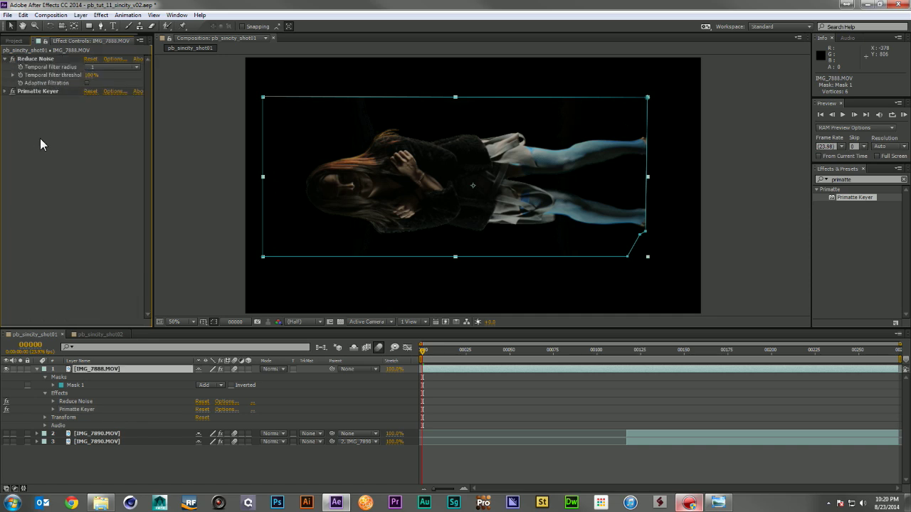
{"action": "left_click", "coordinate": [5, 58]}
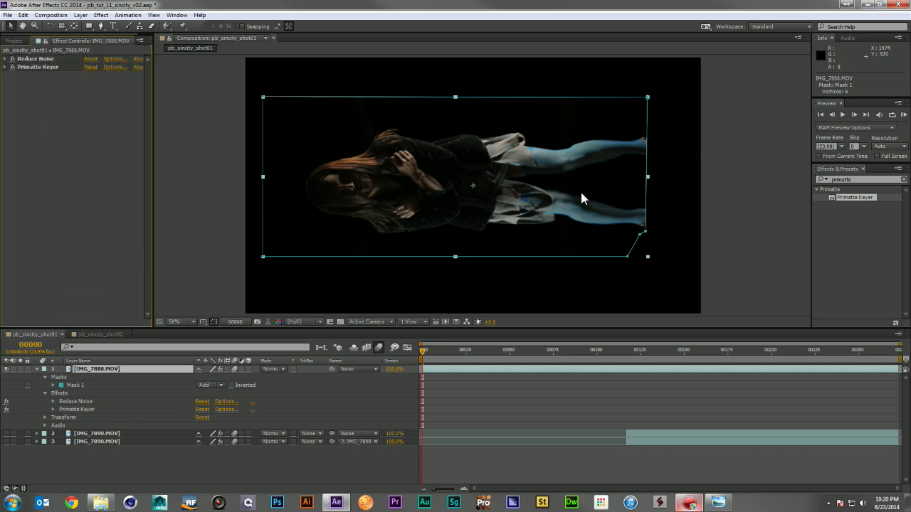
Set the woman's layer Rotation to 90 degrees, undoing an accidental move.
{"action": "left_click", "coordinate": [137, 368]}
{"action": "key", "text": "r"}
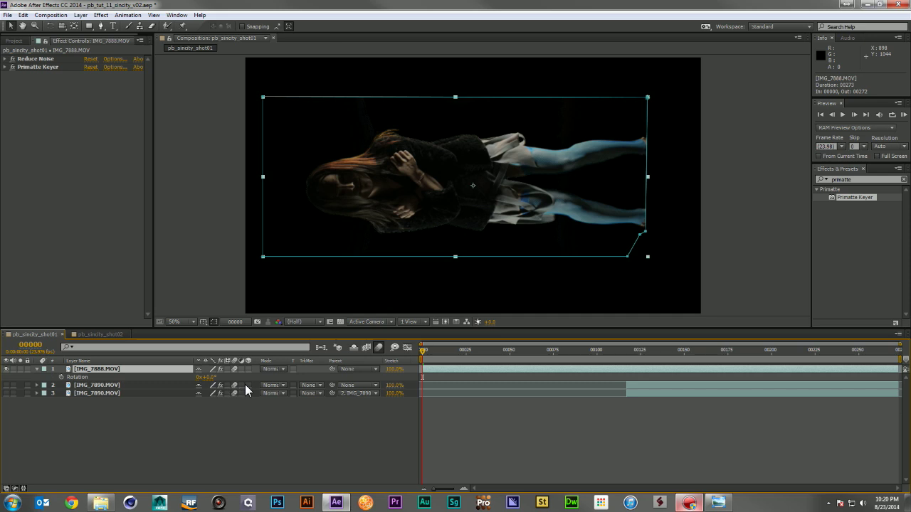
{"action": "left_click", "coordinate": [211, 377]}
{"action": "type", "text": "90"}
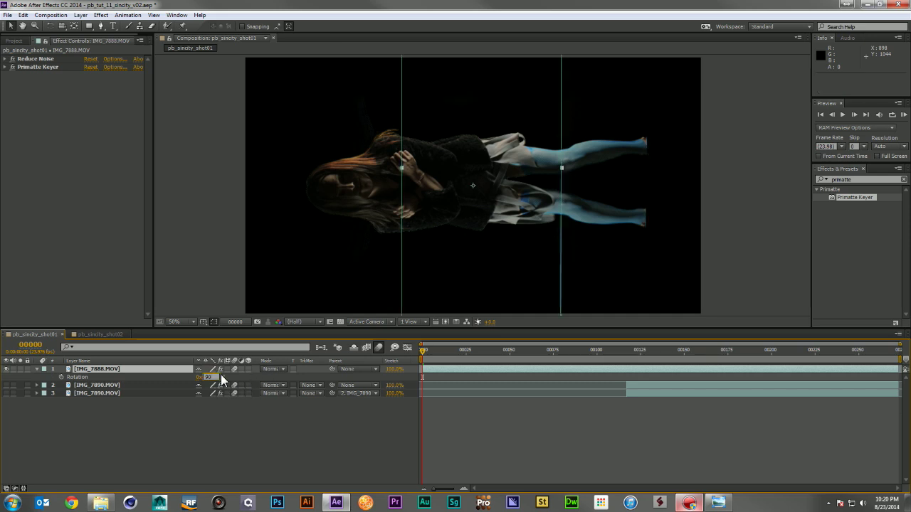
{"action": "key", "text": "Return"}
{"action": "left_click_drag", "start_coordinate": [488, 179], "coordinate": [468, 249]}
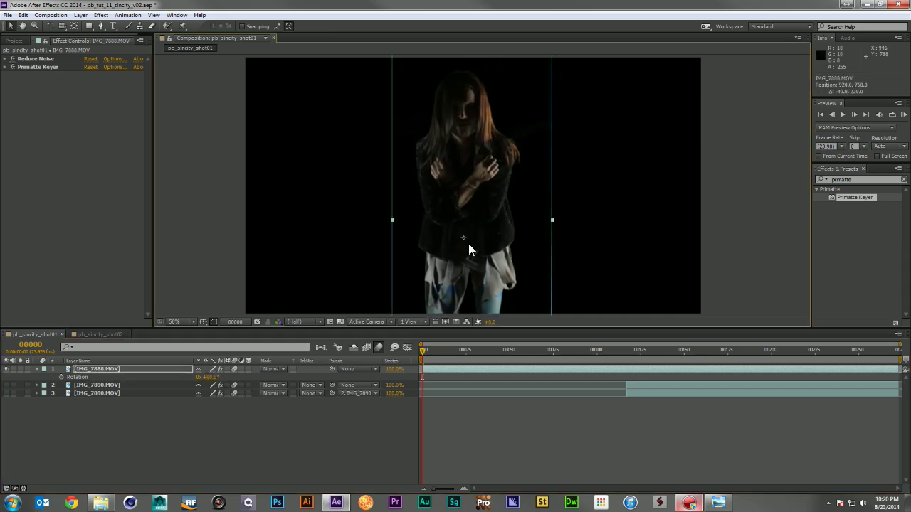
{"action": "key", "text": "ctrl+z"}
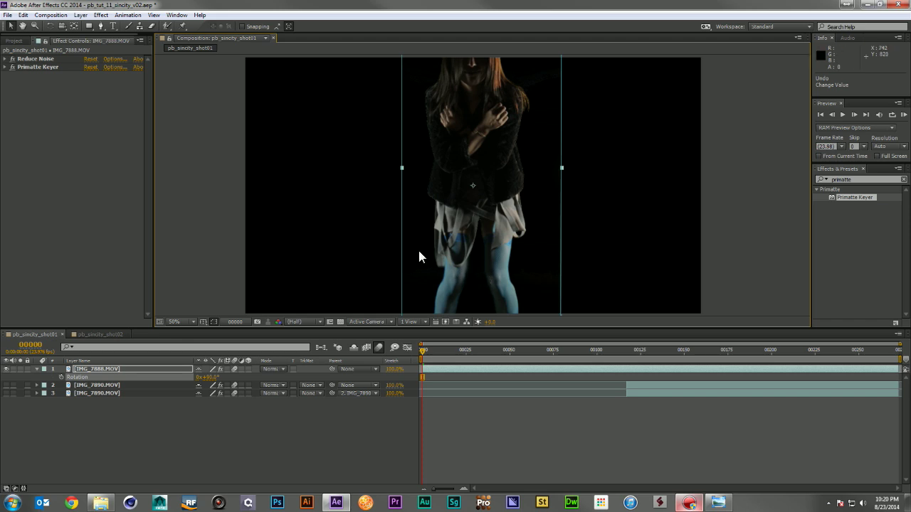
Select IMG_7890.MOV, collapse its six effects, and hide the woman's layer.
{"action": "left_click", "coordinate": [182, 417]}
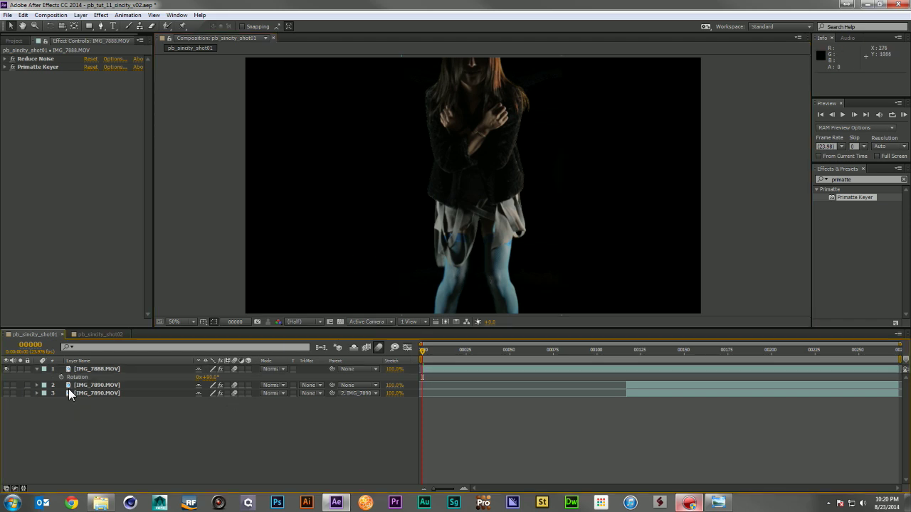
{"action": "left_click", "coordinate": [89, 385]}
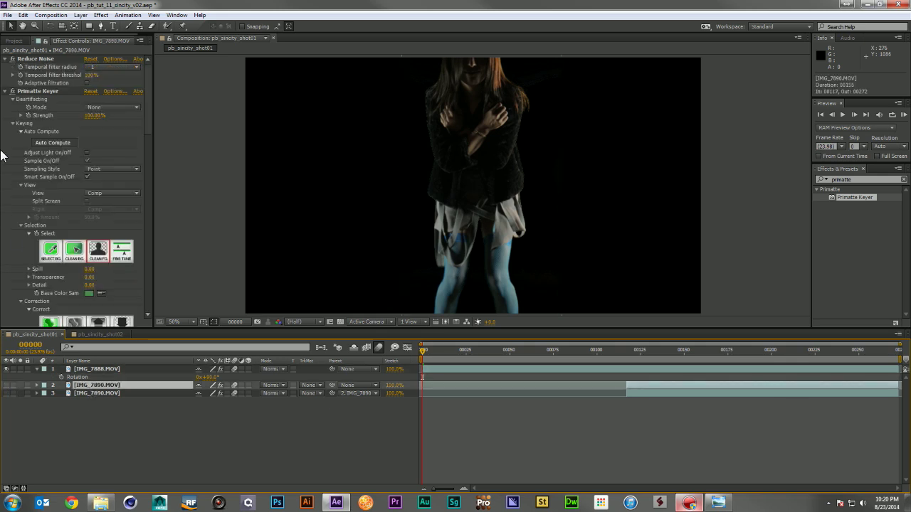
{"action": "left_click", "coordinate": [5, 99]}
{"action": "left_click", "coordinate": [5, 93]}
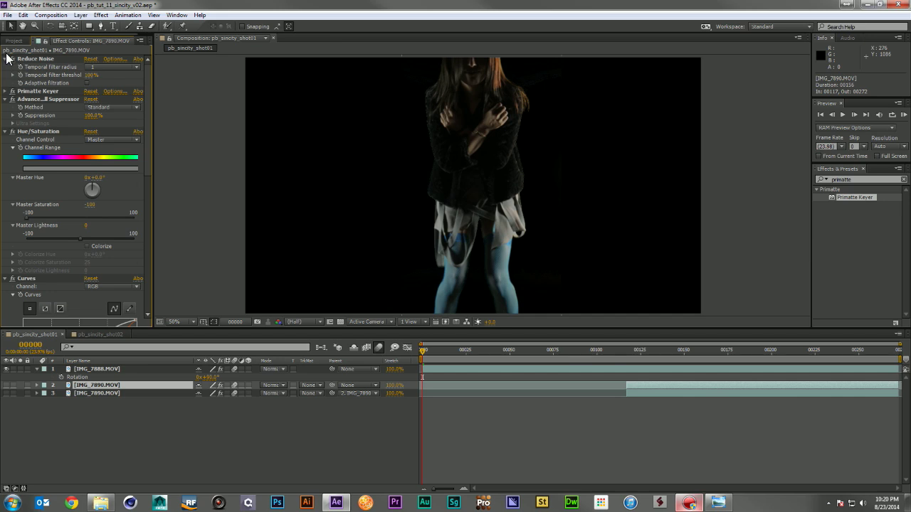
{"action": "left_click", "coordinate": [7, 59]}
{"action": "left_click", "coordinate": [5, 74]}
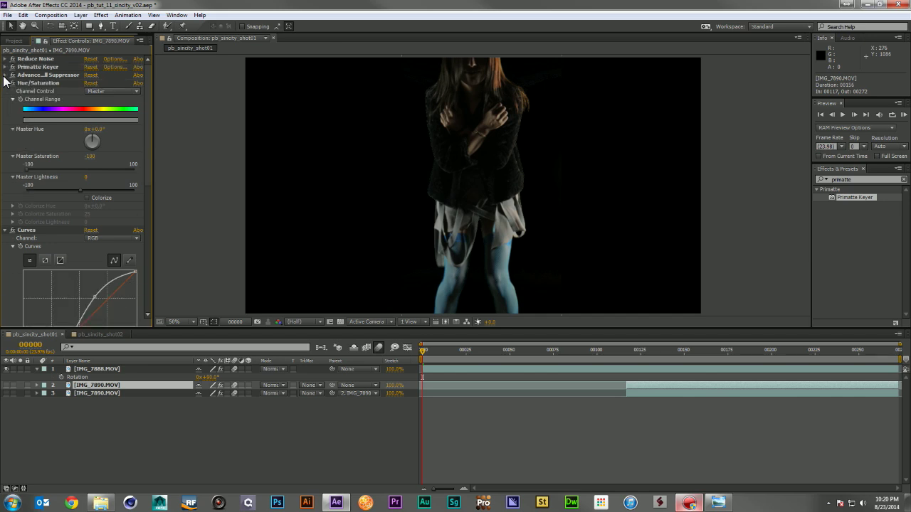
{"action": "left_click", "coordinate": [5, 82]}
{"action": "left_click", "coordinate": [5, 91]}
{"action": "left_click", "coordinate": [5, 99]}
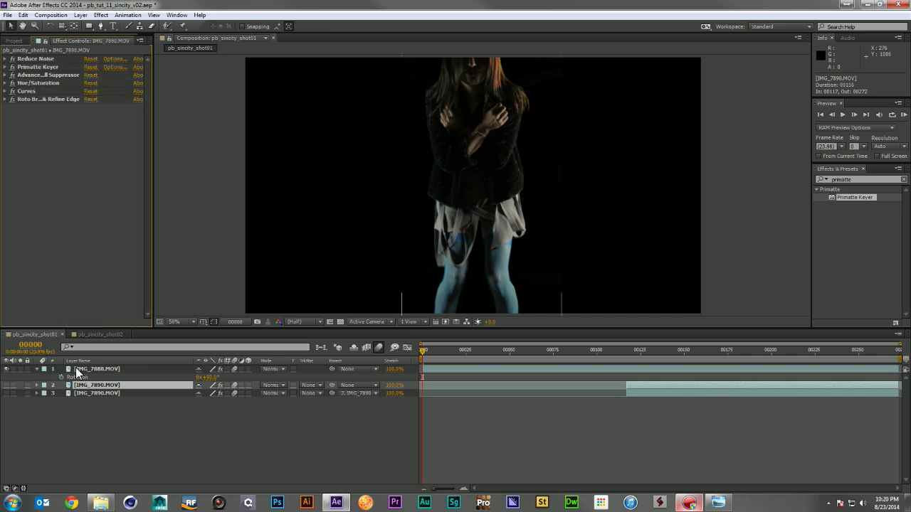
{"action": "left_click", "coordinate": [6, 368]}
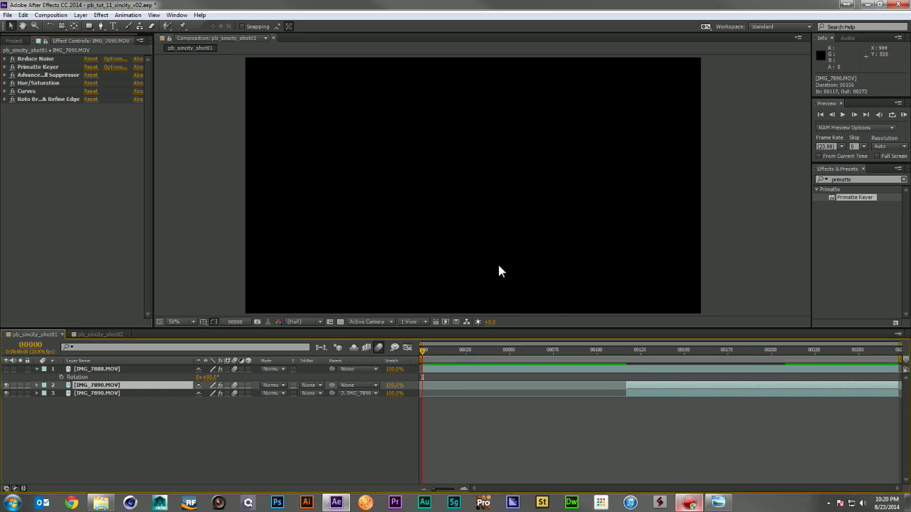
At frame 272, move the man right and down with all his effects enabled.
{"action": "left_click", "coordinate": [900, 358]}
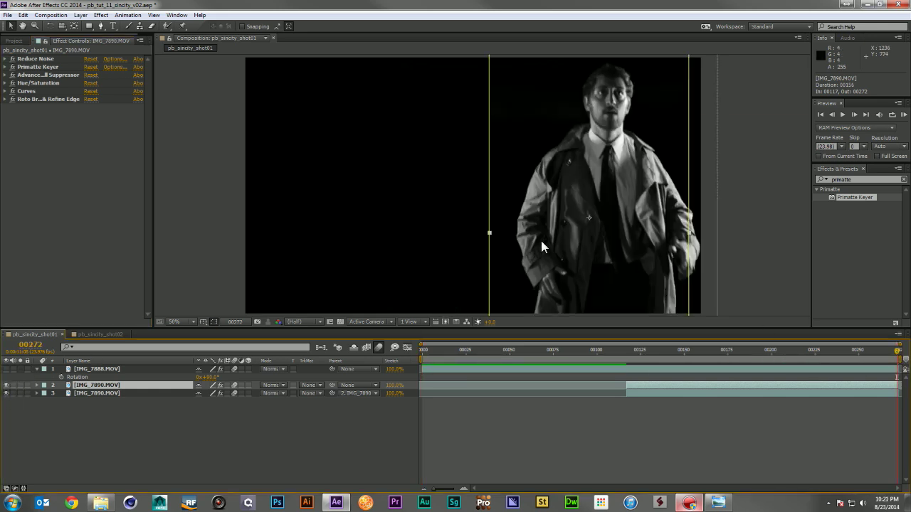
{"action": "left_click_drag", "start_coordinate": [530, 243], "coordinate": [340, 107]}
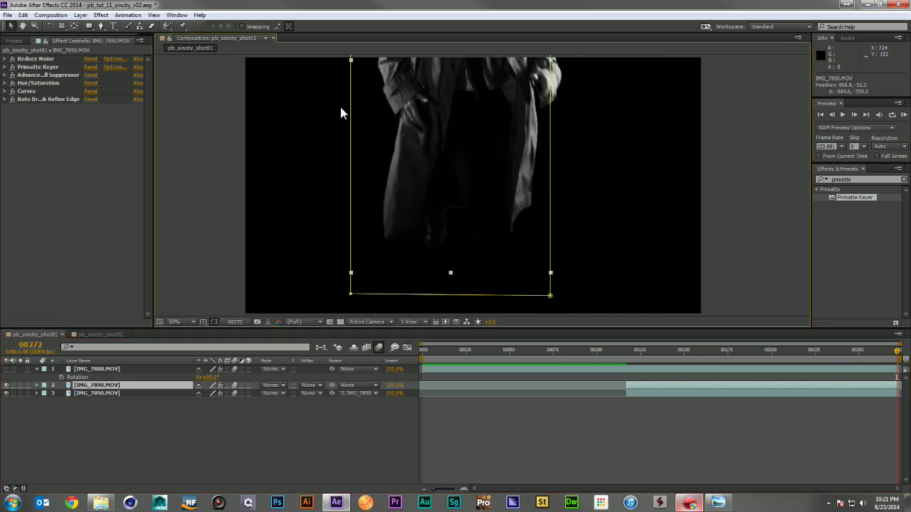
{"action": "left_click", "coordinate": [12, 67]}
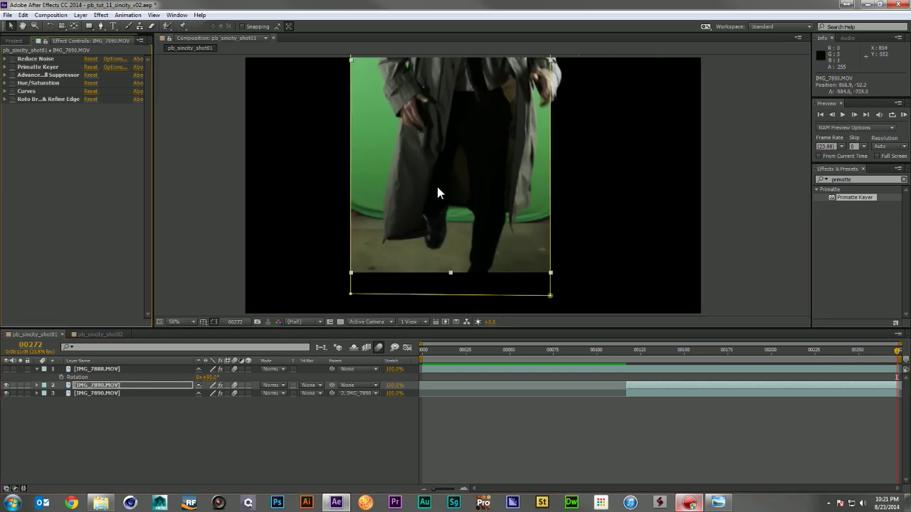
{"action": "left_click", "coordinate": [35, 98]}
{"action": "left_click_drag", "start_coordinate": [12, 100], "coordinate": [12, 58]}
{"action": "left_click_drag", "start_coordinate": [464, 143], "coordinate": [580, 268]}
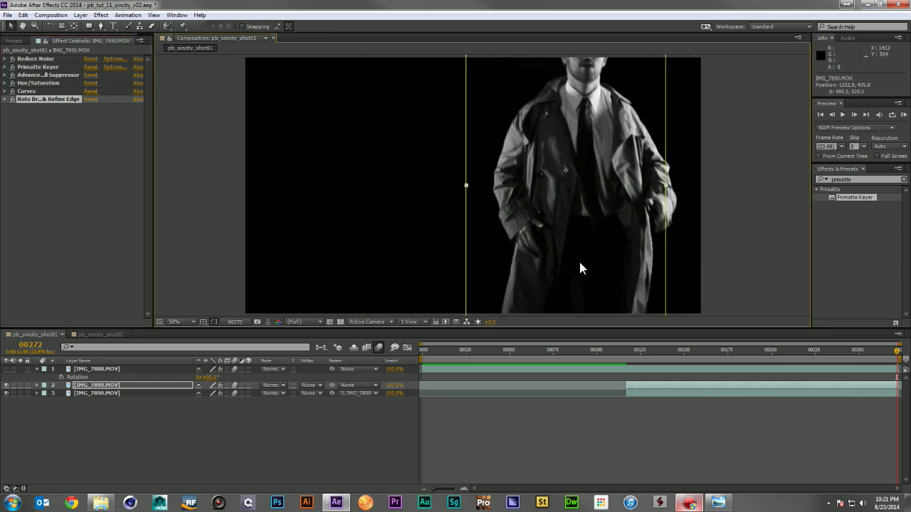
Show the woman's layer again and reveal Scale for both layers.
{"action": "left_click", "coordinate": [5, 369]}
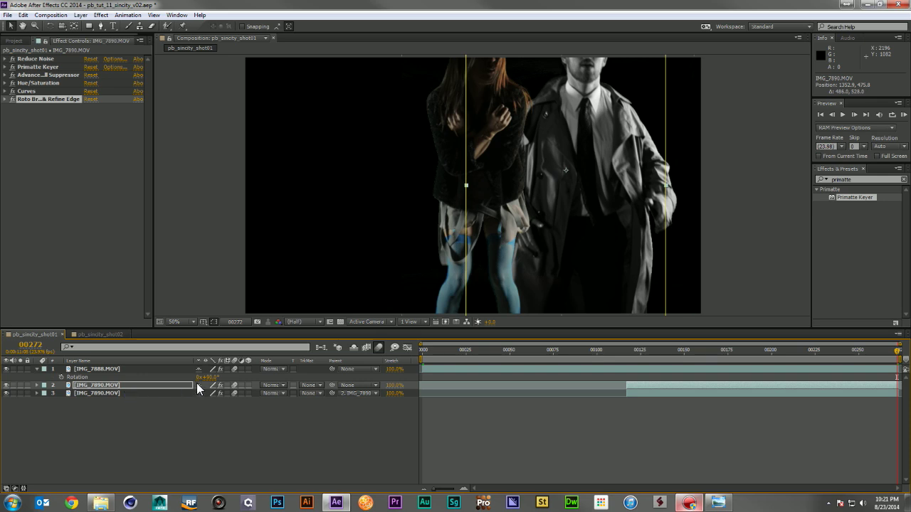
{"action": "key", "text": "s"}
{"action": "left_click", "coordinate": [154, 369]}
{"action": "key", "text": "s"}
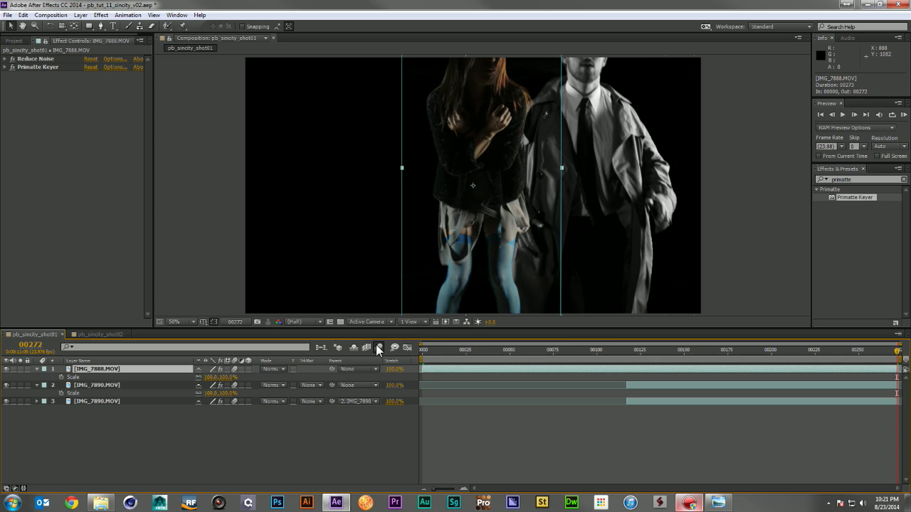
Collapse the Scale properties and turn on the 3D switch for all three footage layers.
{"action": "left_click", "coordinate": [37, 385]}
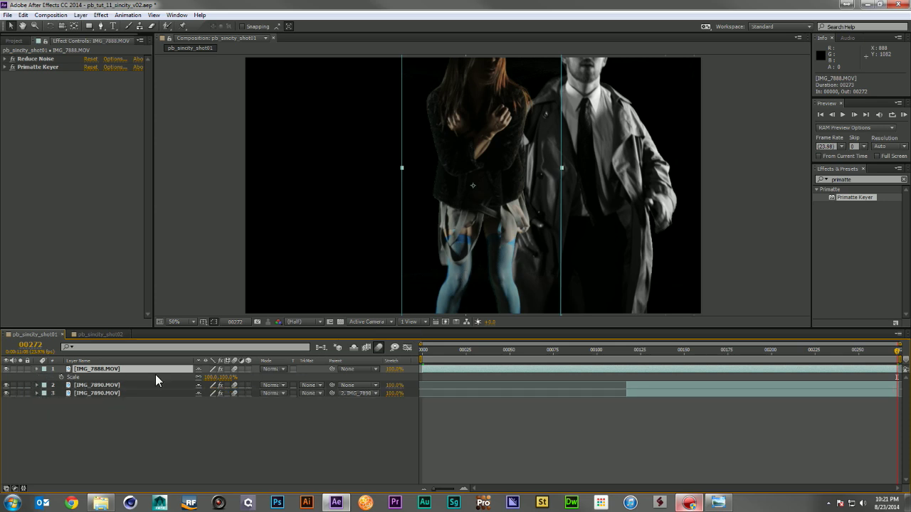
{"action": "key", "text": "s"}
{"action": "key", "text": "ctrl+a"}
{"action": "left_click", "coordinate": [247, 370]}
{"action": "left_click", "coordinate": [231, 432]}
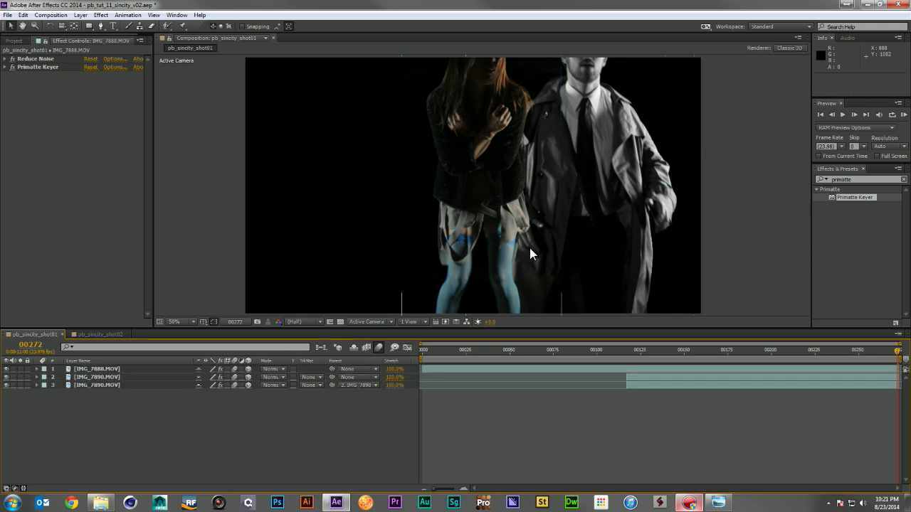
Push the man's IMG_7890.MOV layer back to a Position Z of 10000.
{"action": "left_click", "coordinate": [119, 377]}
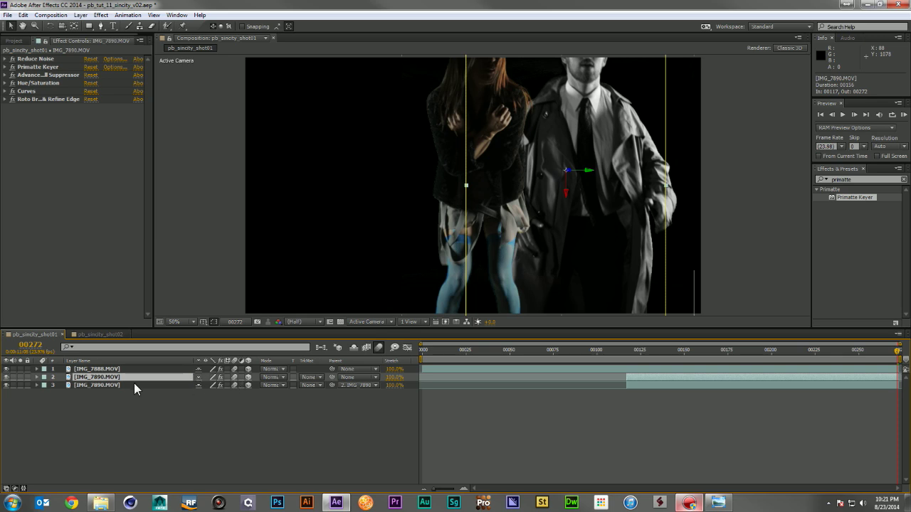
{"action": "key", "text": "p"}
{"action": "left_click", "coordinate": [237, 385]}
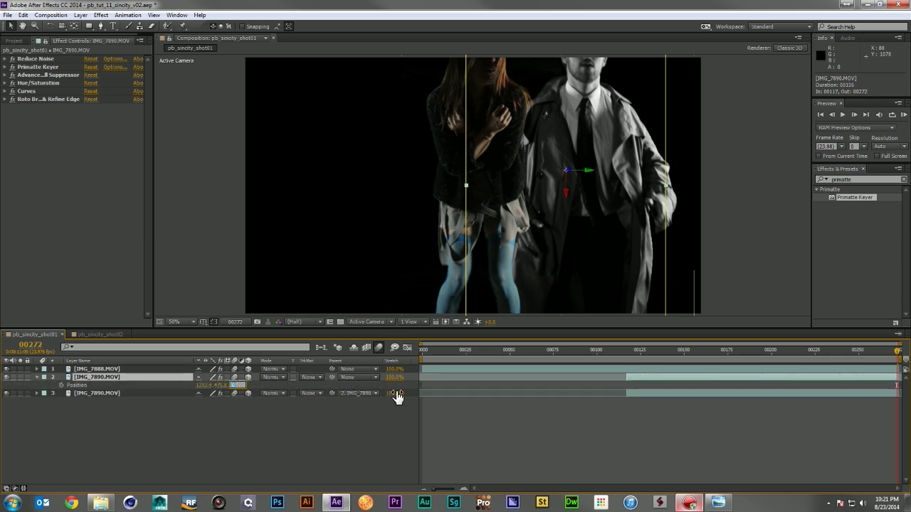
{"action": "type", "text": "10000"}
{"action": "key", "text": "Return"}
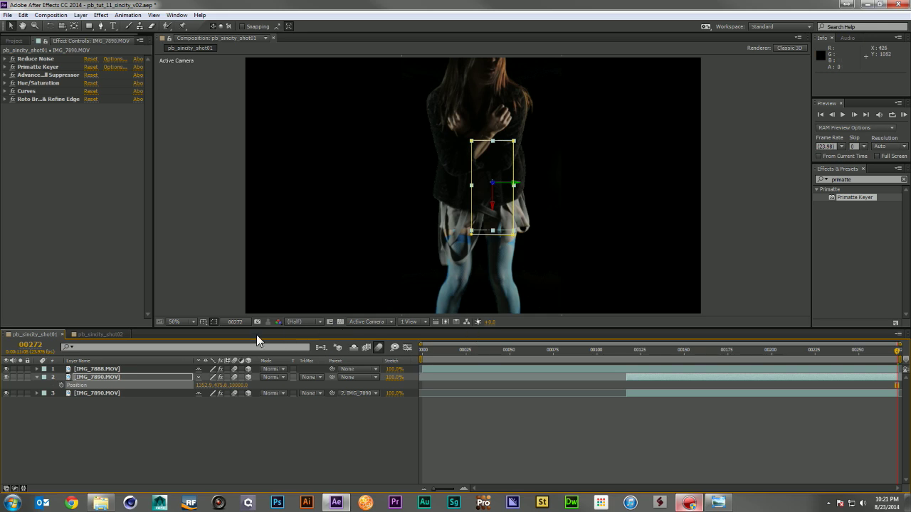
{"action": "right_click", "coordinate": [123, 414]}
Add a default 50mm Camera 1 and move it to the top of the layer stack.
{"action": "mouse_move", "coordinate": [182, 313]}
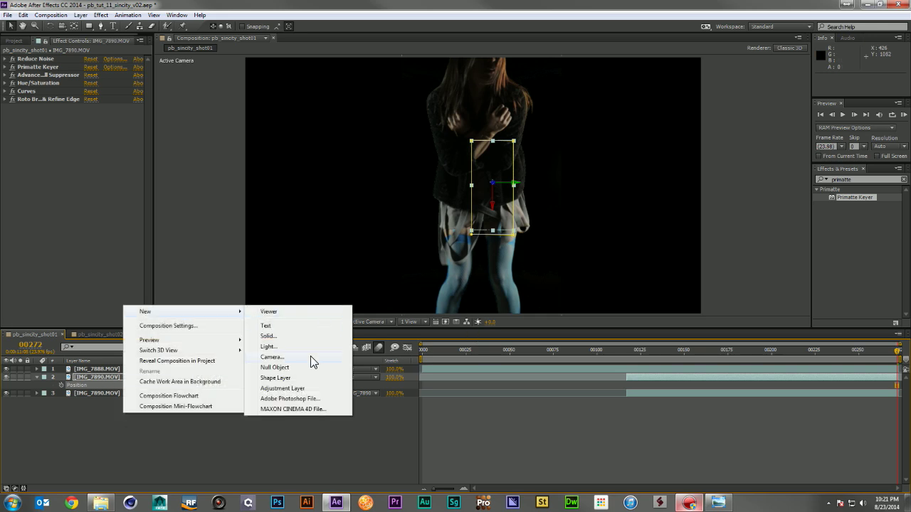
{"action": "left_click", "coordinate": [289, 358]}
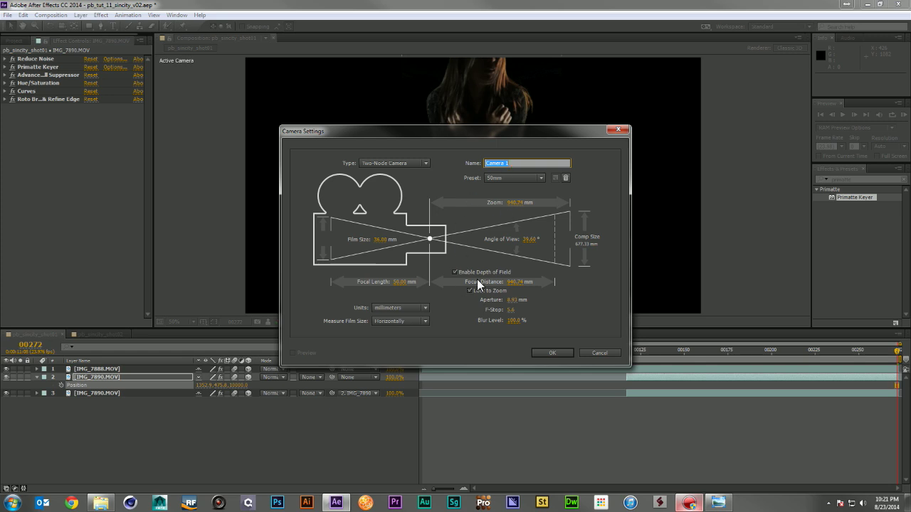
{"action": "left_click", "coordinate": [547, 353]}
{"action": "left_click_drag", "start_coordinate": [164, 376], "coordinate": [164, 364]}
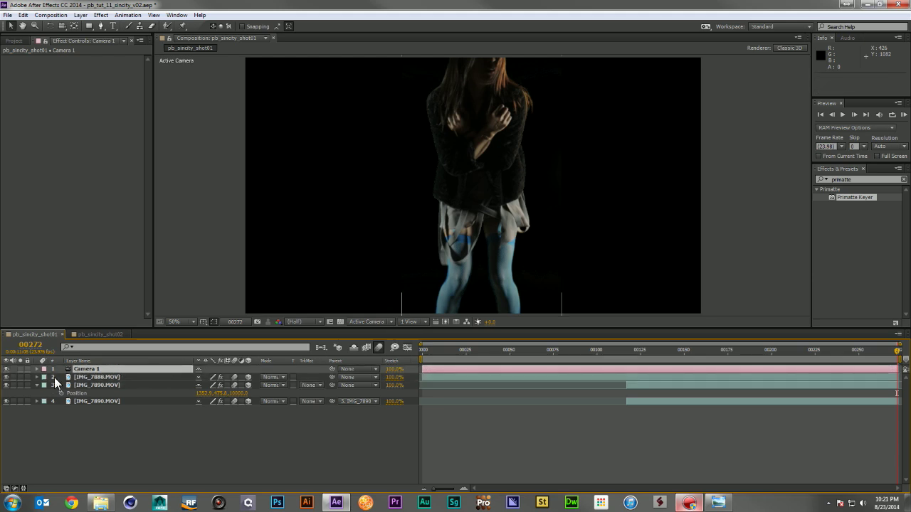
{"action": "left_click", "coordinate": [36, 385]}
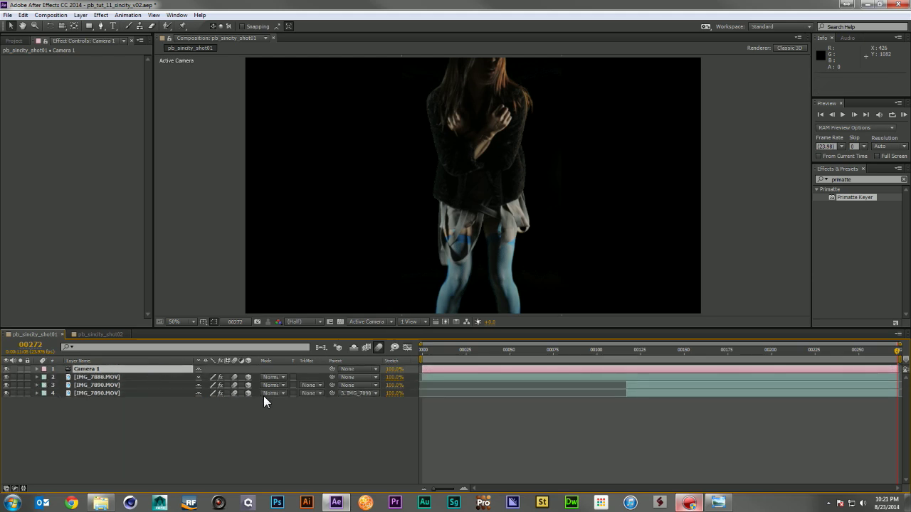
Frame the woman's head with Camera 1 and keyframe its Point of Interest and Position at frame 0.
{"action": "key", "text": "c"}
{"action": "left_click_drag", "start_coordinate": [459, 245], "coordinate": [643, 216]}
{"action": "left_click_drag", "start_coordinate": [534, 107], "coordinate": [512, 313]}
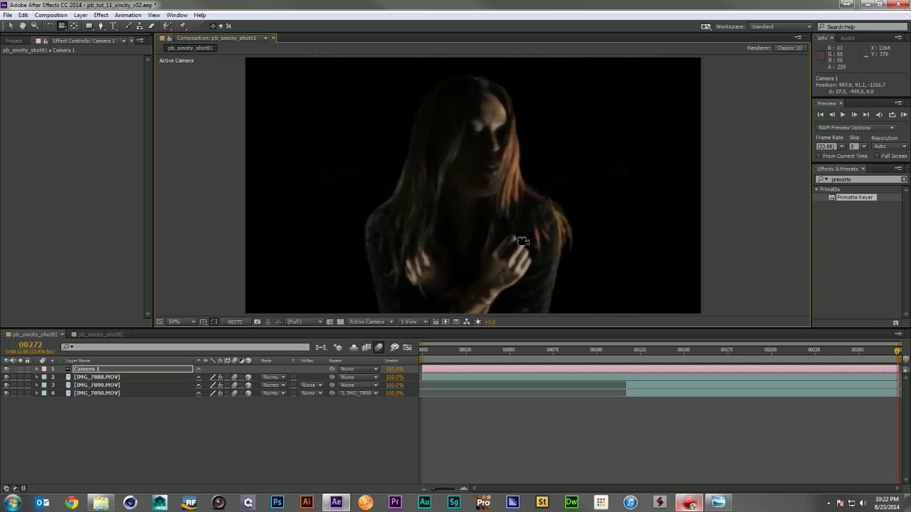
{"action": "left_click_drag", "start_coordinate": [436, 352], "coordinate": [408, 356]}
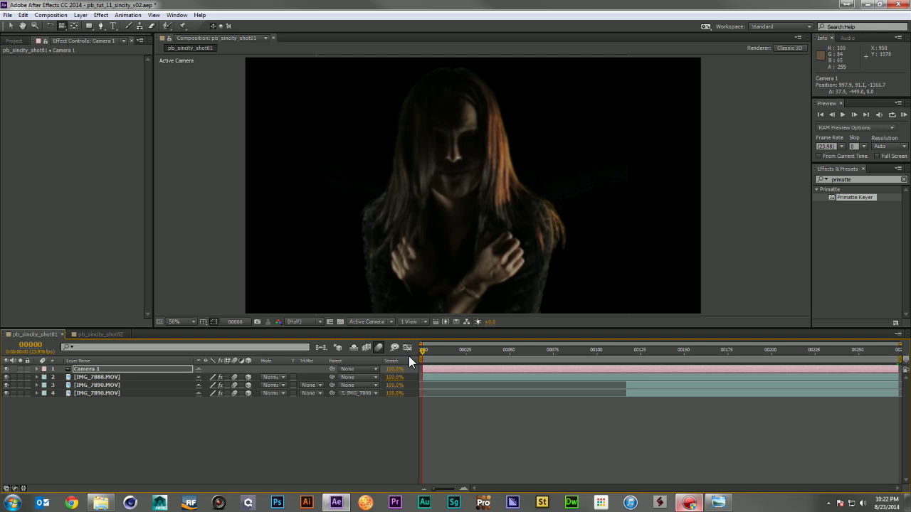
{"action": "left_click", "coordinate": [114, 369]}
{"action": "key", "text": "a"}
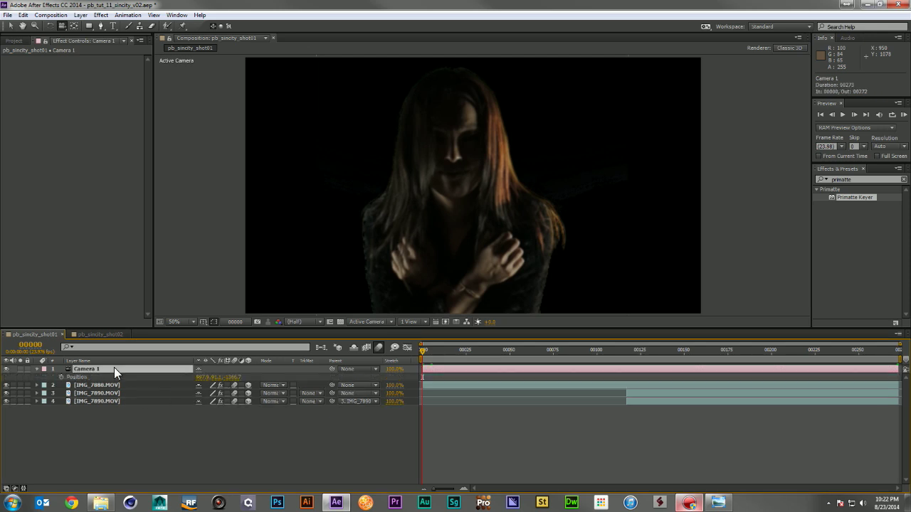
{"action": "key", "text": "shift+p"}
{"action": "left_click", "coordinate": [61, 377]}
{"action": "left_click", "coordinate": [61, 385]}
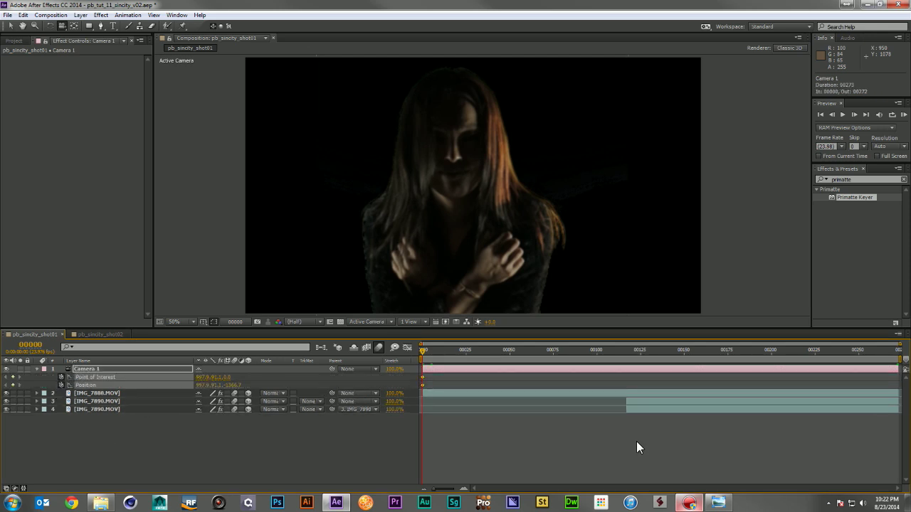
At frame 272, track the camera down to frame the woman's lower legs.
{"action": "left_click", "coordinate": [895, 356]}
{"action": "left_click_drag", "start_coordinate": [472, 291], "coordinate": [474, 235]}
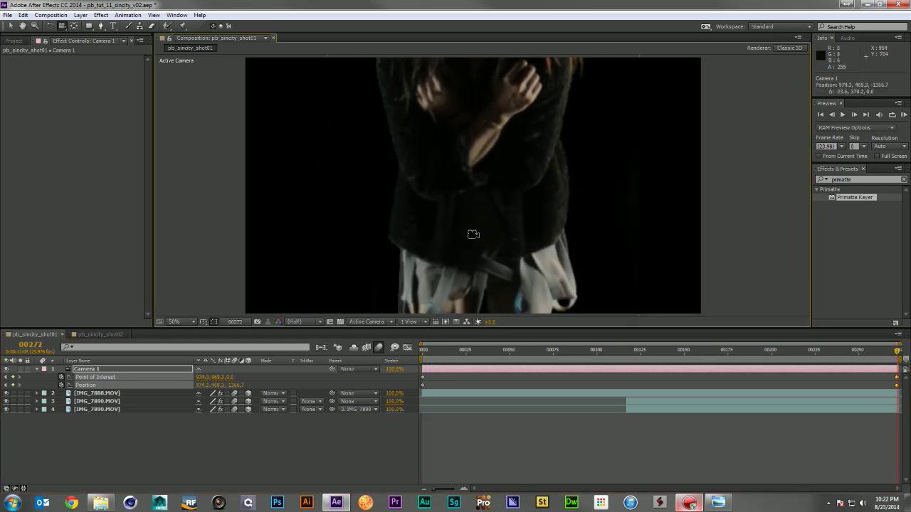
{"action": "left_click_drag", "start_coordinate": [481, 278], "coordinate": [483, 151]}
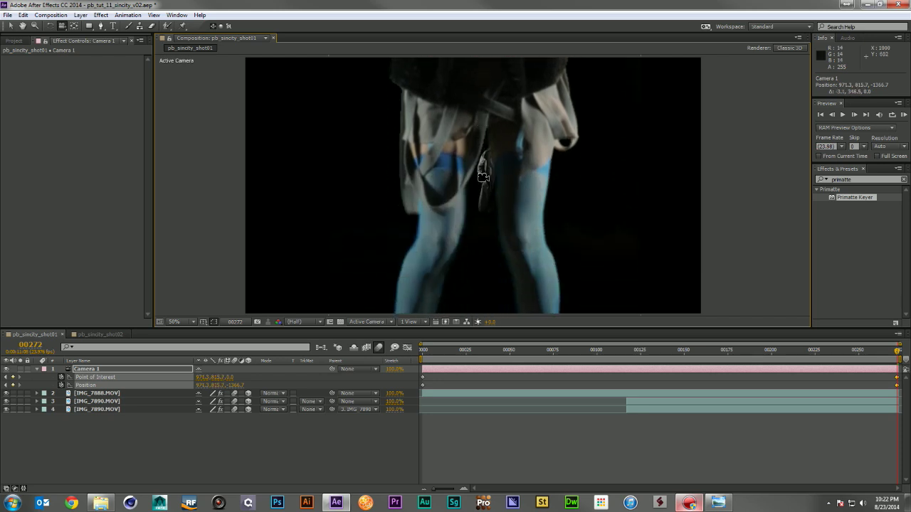
{"action": "left_click_drag", "start_coordinate": [484, 258], "coordinate": [483, 184]}
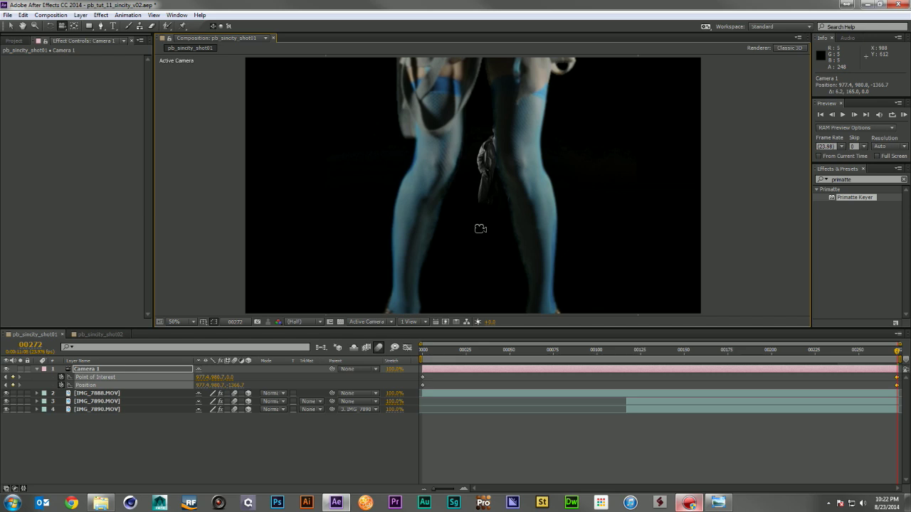
{"action": "left_click", "coordinate": [135, 400]}
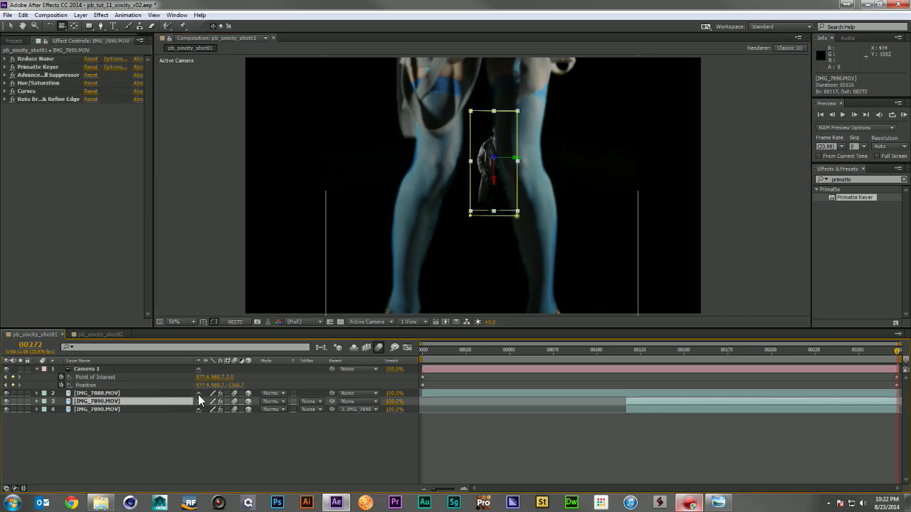
Move the man left and set a Position keyframe for him at frame 117.
{"action": "key", "text": "p"}
{"action": "key", "text": "v"}
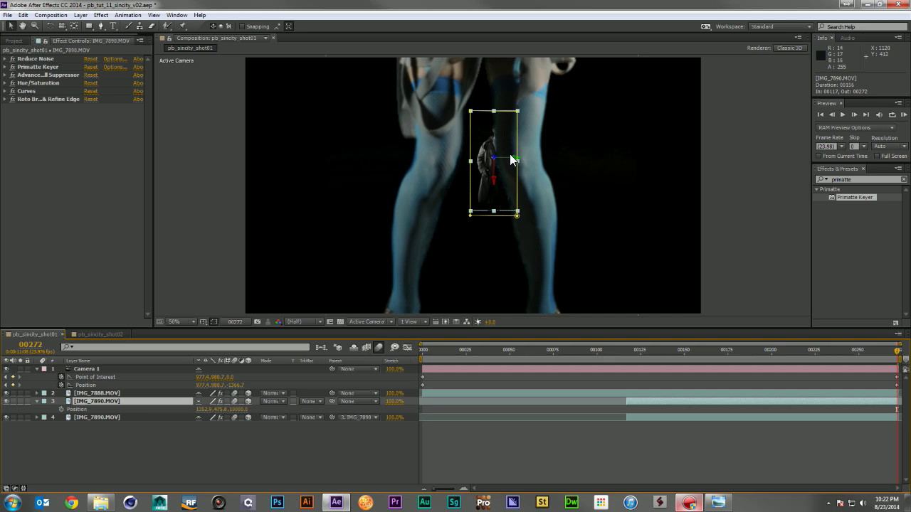
{"action": "left_click_drag", "start_coordinate": [513, 160], "coordinate": [431, 170]}
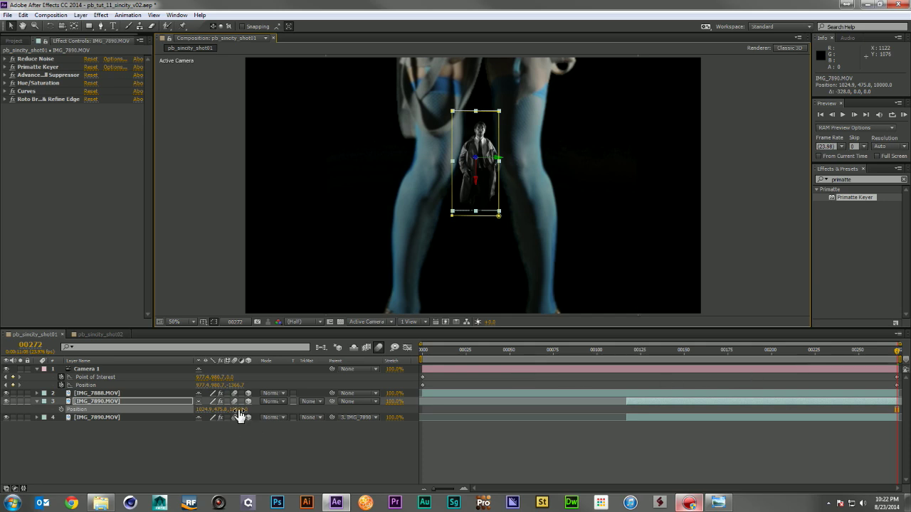
{"action": "left_click", "coordinate": [626, 350]}
{"action": "left_click", "coordinate": [60, 410]}
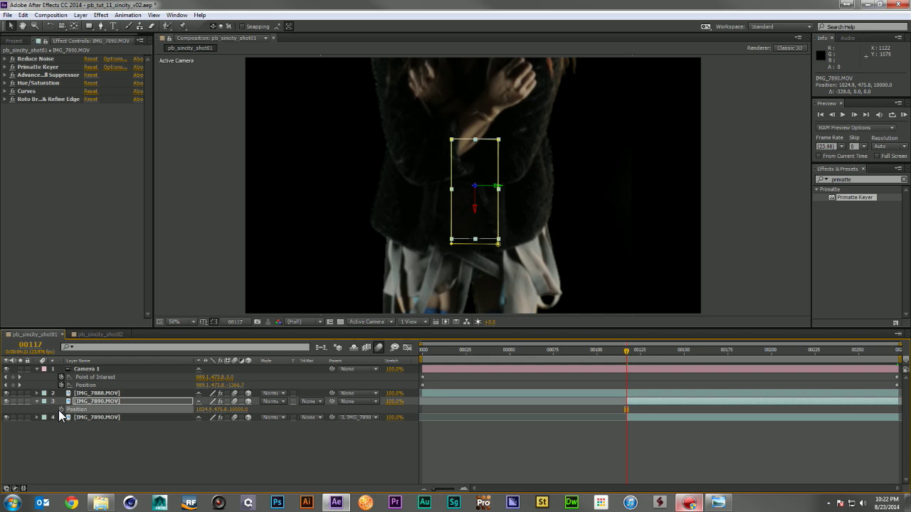
At the last frame, set the man's Z depth to 3000 and move him down.
{"action": "left_click", "coordinate": [897, 350]}
{"action": "left_click", "coordinate": [238, 410]}
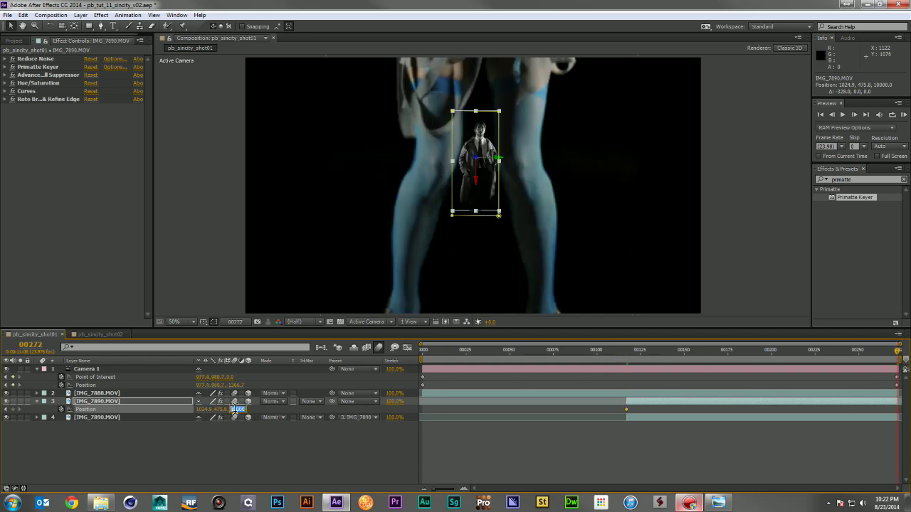
{"action": "key", "text": "Return"}
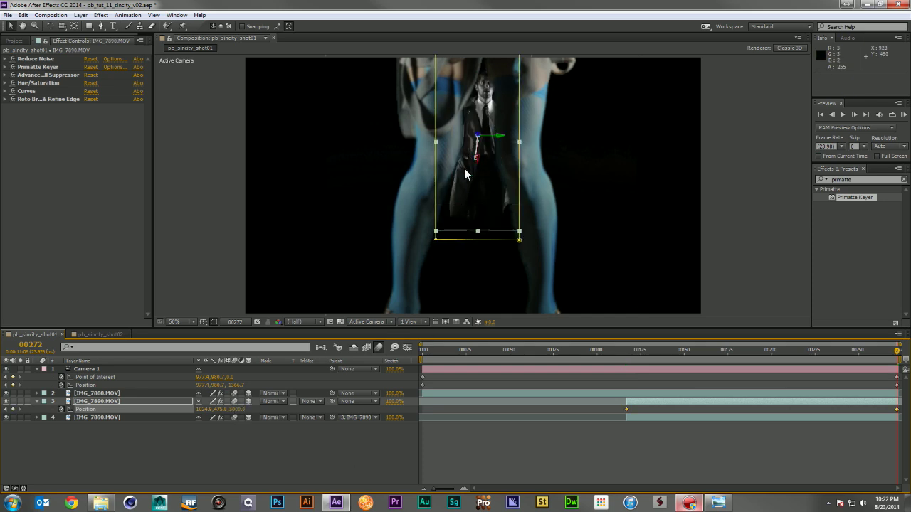
{"action": "left_click", "coordinate": [91, 410]}
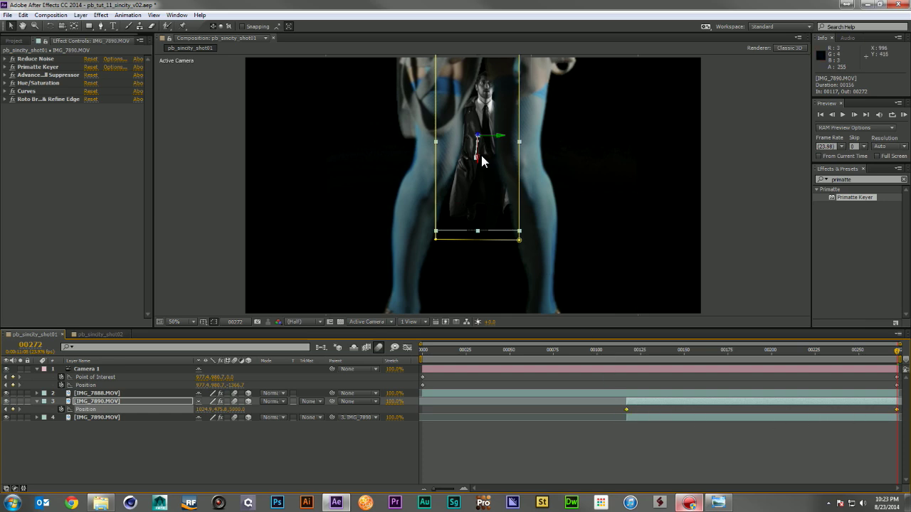
{"action": "left_click_drag", "start_coordinate": [476, 154], "coordinate": [473, 341]}
Preview the move, then refine the end pose to Z 4000, nudged left and raised slightly.
{"action": "left_click_drag", "start_coordinate": [758, 347], "coordinate": [676, 356]}
{"action": "left_click", "coordinate": [700, 352]}
{"action": "left_click_drag", "start_coordinate": [720, 353], "coordinate": [899, 351]}
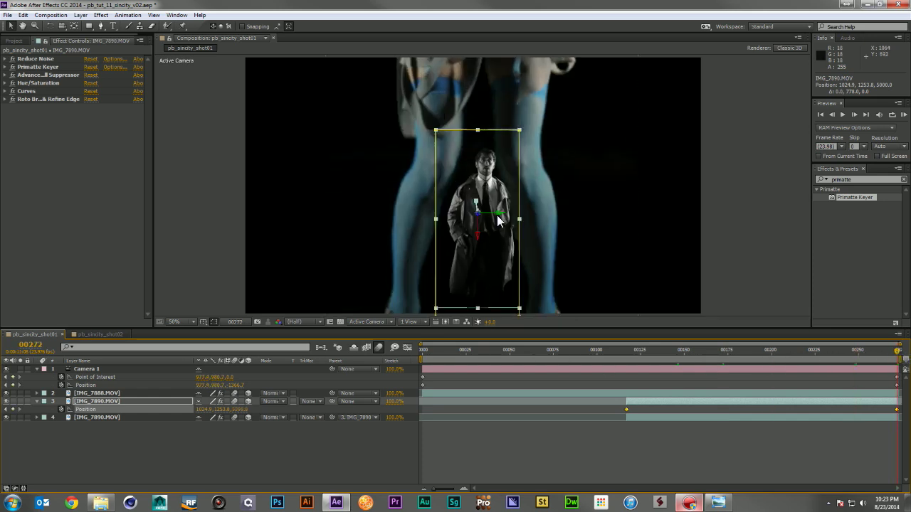
{"action": "left_click_drag", "start_coordinate": [501, 214], "coordinate": [477, 214]}
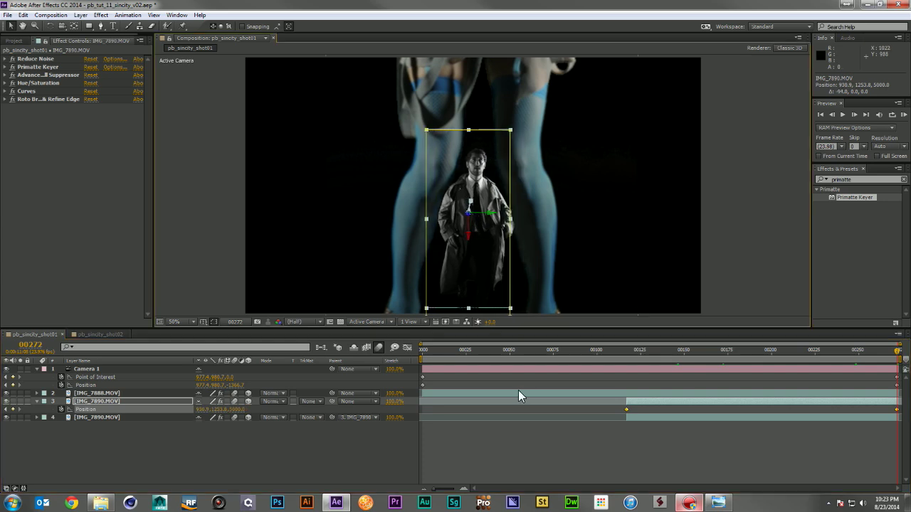
{"action": "left_click", "coordinate": [240, 409]}
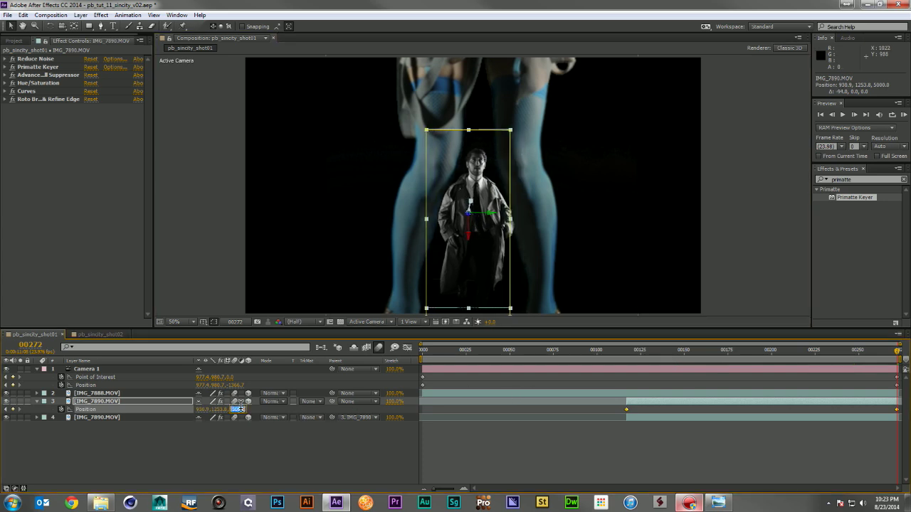
{"action": "key", "text": "Return"}
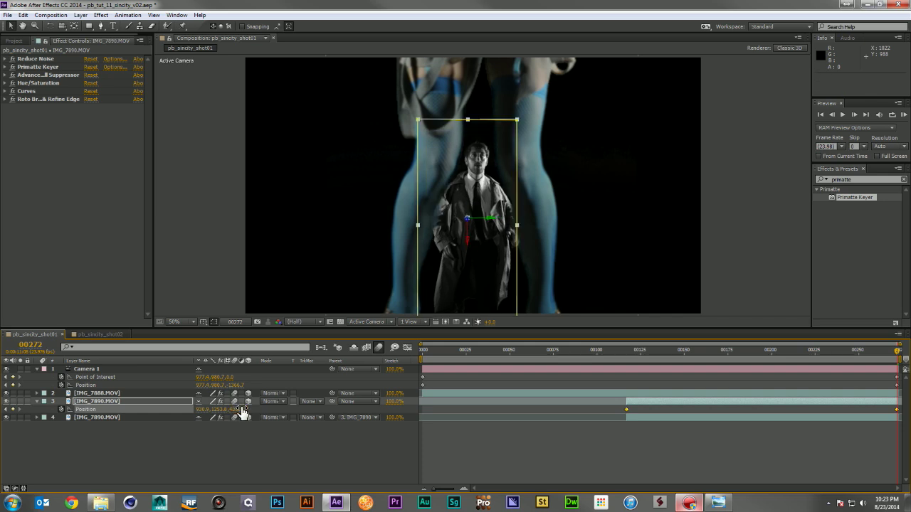
{"action": "left_click_drag", "start_coordinate": [465, 238], "coordinate": [464, 196]}
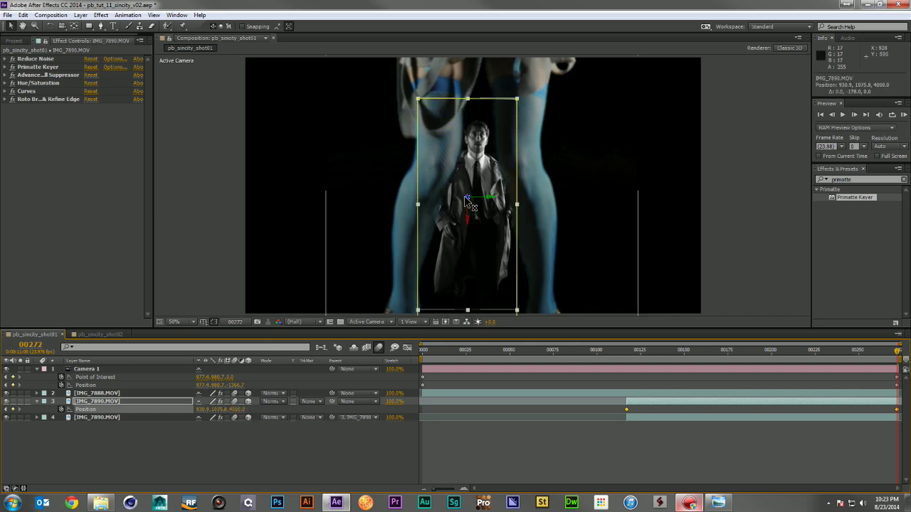
{"action": "left_click", "coordinate": [894, 350]}
Scrub from frame 117 to the end to check the camera move.
{"action": "left_click_drag", "start_coordinate": [872, 350], "coordinate": [776, 350]}
{"action": "left_click_drag", "start_coordinate": [670, 352], "coordinate": [628, 352]}
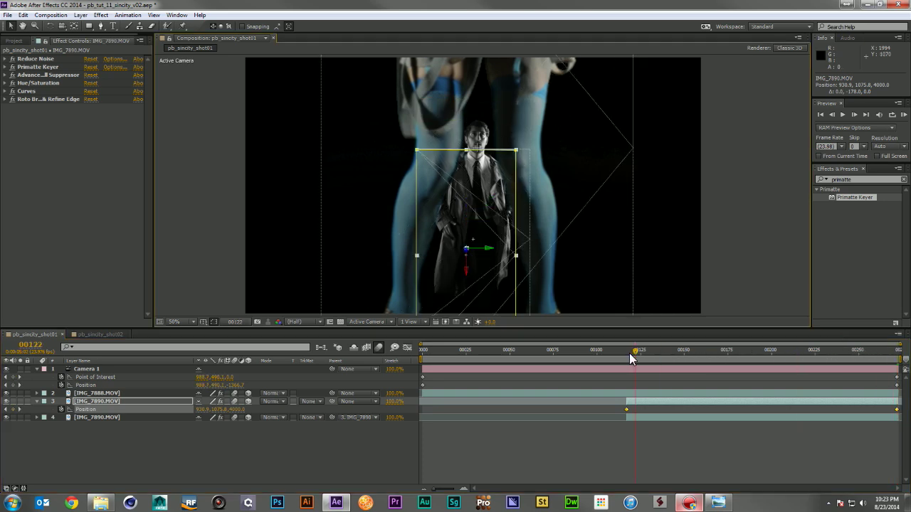
{"action": "left_click", "coordinate": [639, 387]}
{"action": "left_click_drag", "start_coordinate": [632, 355], "coordinate": [898, 364]}
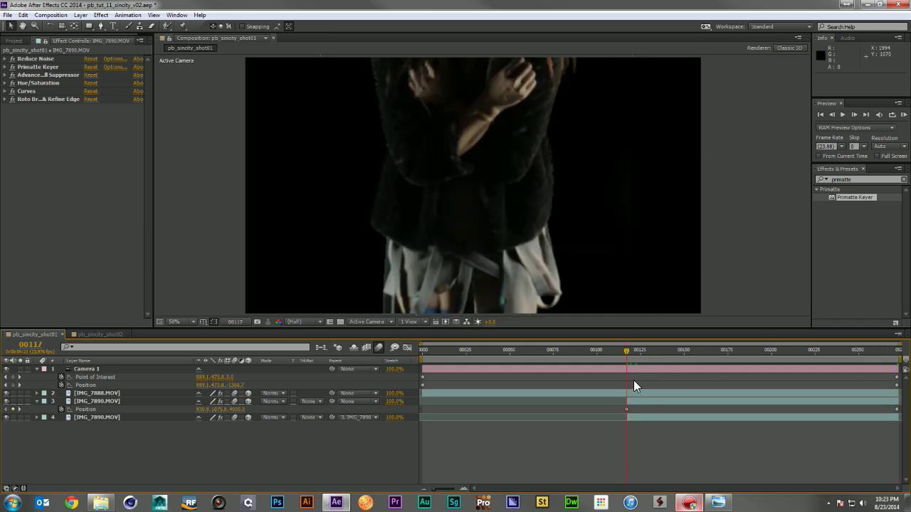
Set the man's frame-117 Position Z to 10000 and preview the later frames.
{"action": "left_click", "coordinate": [237, 409]}
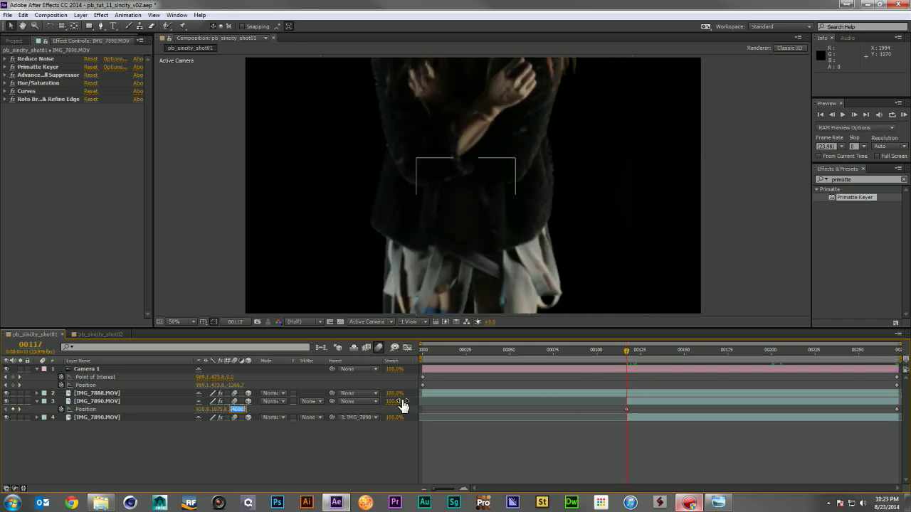
{"action": "type", "text": "10000"}
{"action": "key", "text": "Return"}
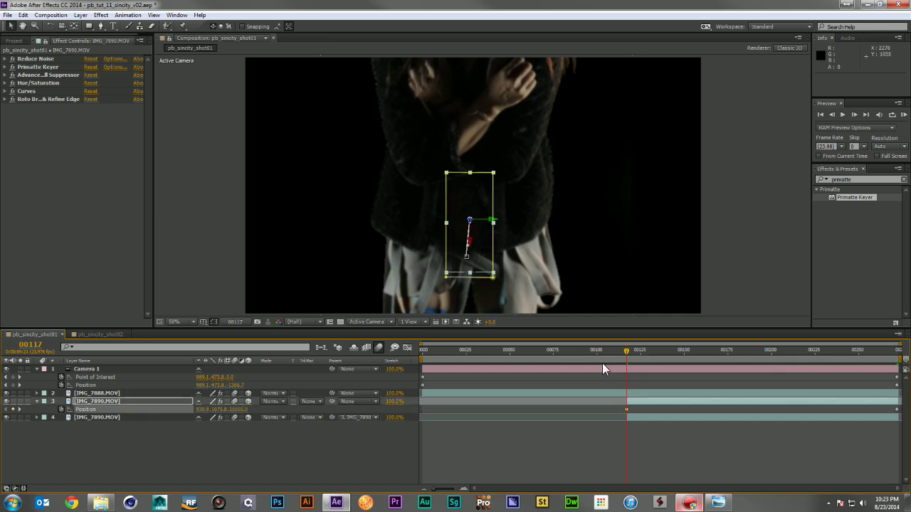
{"action": "left_click_drag", "start_coordinate": [628, 355], "coordinate": [710, 353]}
{"action": "left_click_drag", "start_coordinate": [789, 351], "coordinate": [906, 363]}
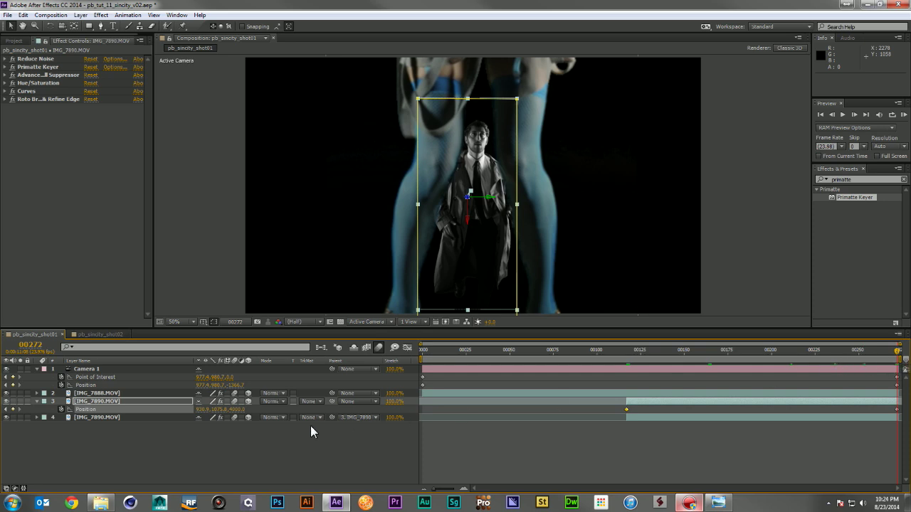
{"action": "left_click", "coordinate": [219, 455]}
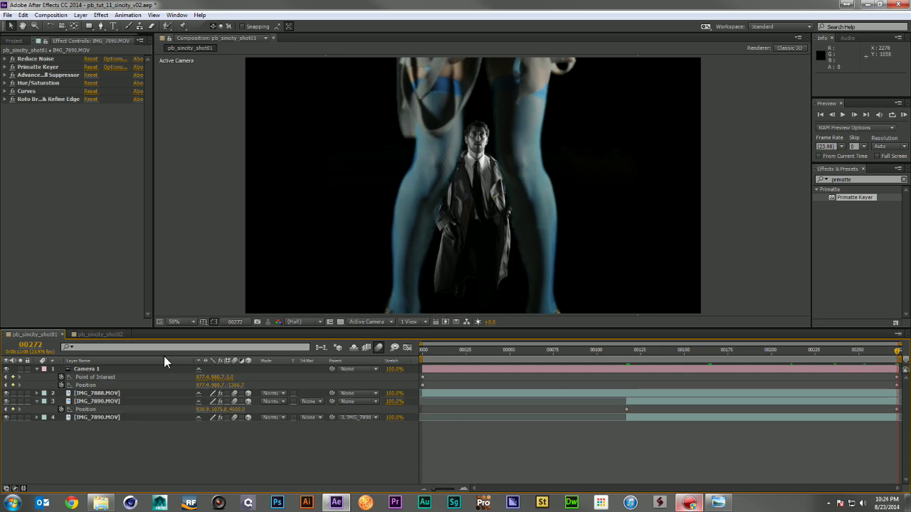
Collapse the man's and camera's properties, show the Project panel, and view the Sin City reference.
{"action": "left_click", "coordinate": [36, 401]}
{"action": "left_click", "coordinate": [37, 368]}
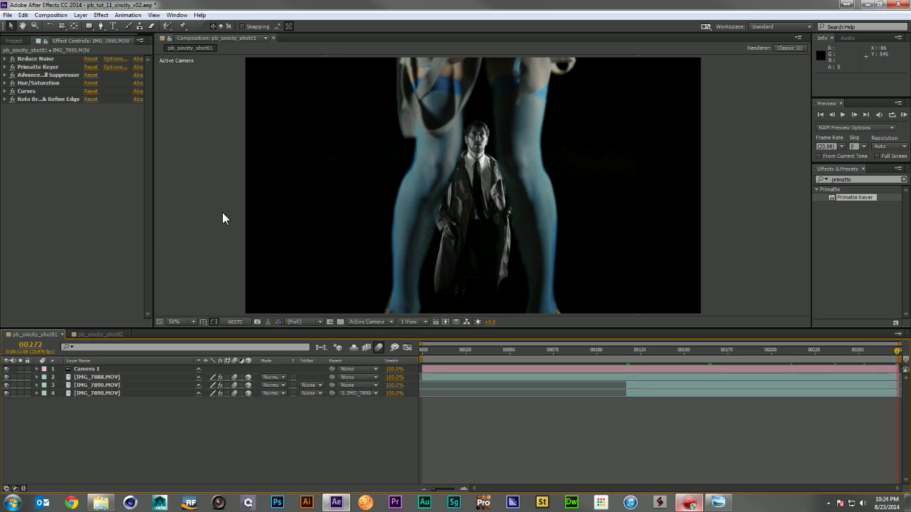
{"action": "left_click", "coordinate": [14, 40]}
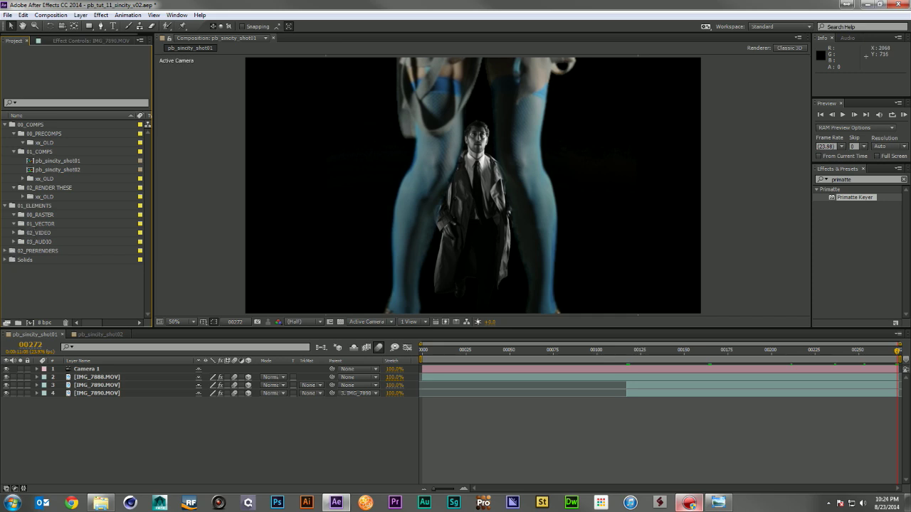
{"action": "left_click", "coordinate": [718, 503]}
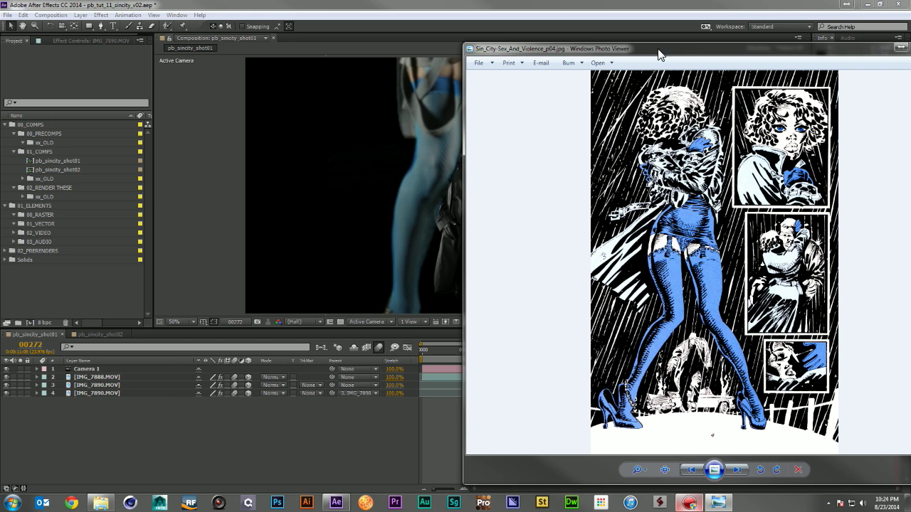
{"action": "key", "text": "alt+Tab"}
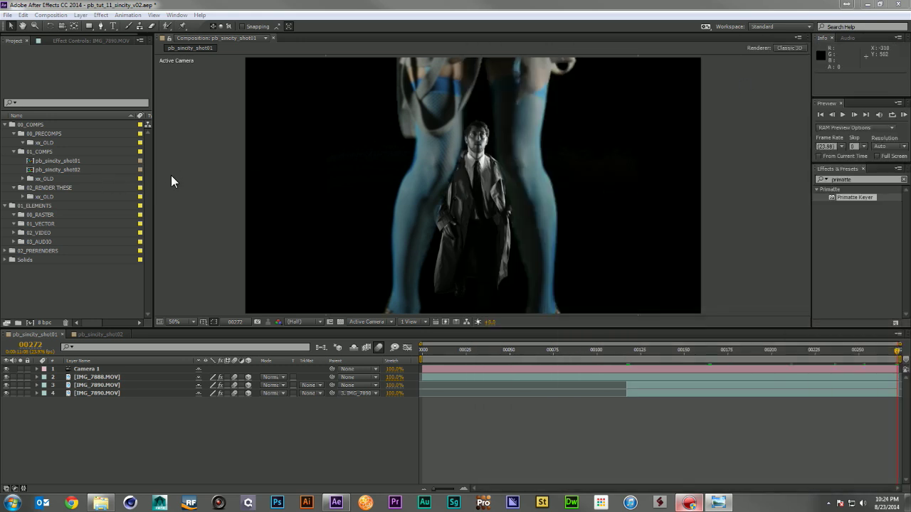
Expand the 02_PRERENDERS folder and look at the Sin City comic reference again.
{"action": "left_click", "coordinate": [7, 251]}
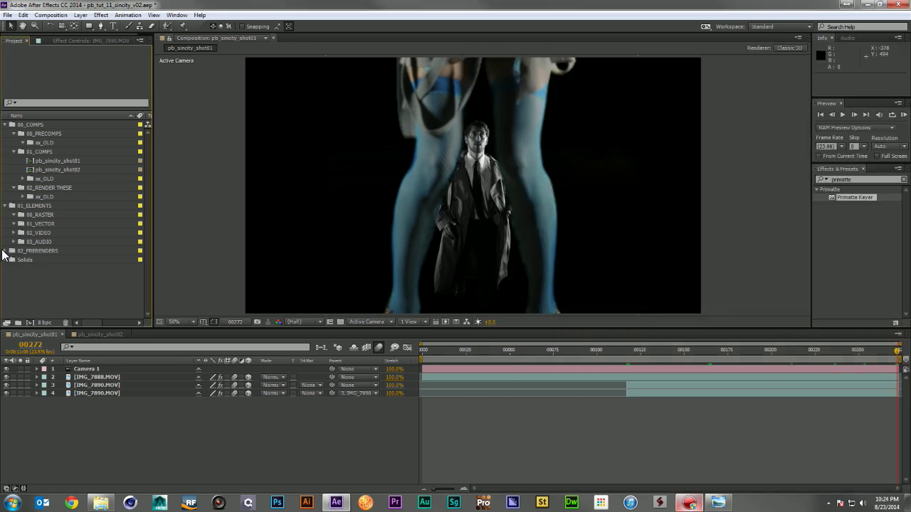
{"action": "scroll", "coordinate": [34, 243], "scroll_direction": "down", "scroll_amount": 1}
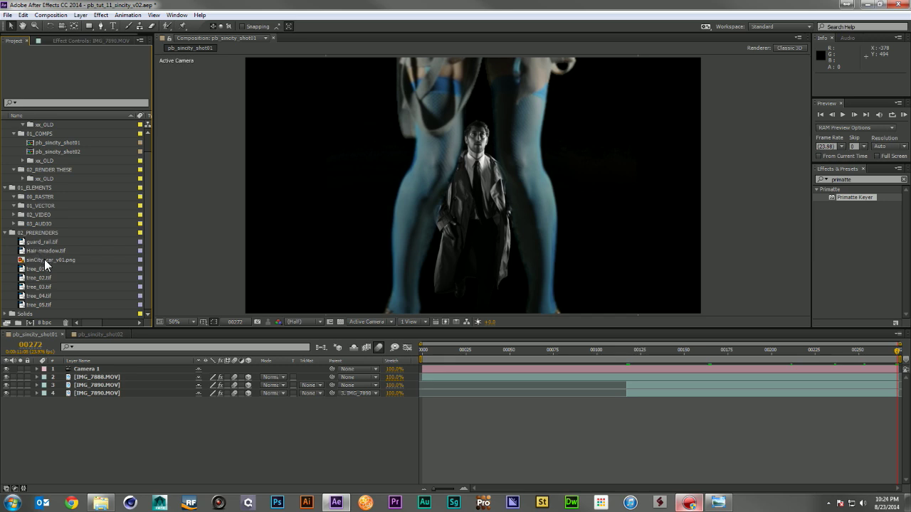
{"action": "left_click", "coordinate": [717, 502]}
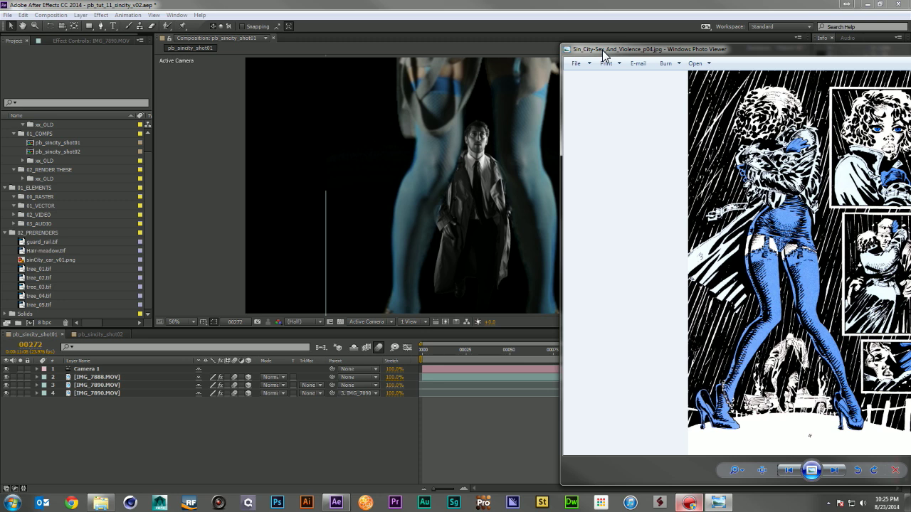
{"action": "key", "text": "alt+Tab"}
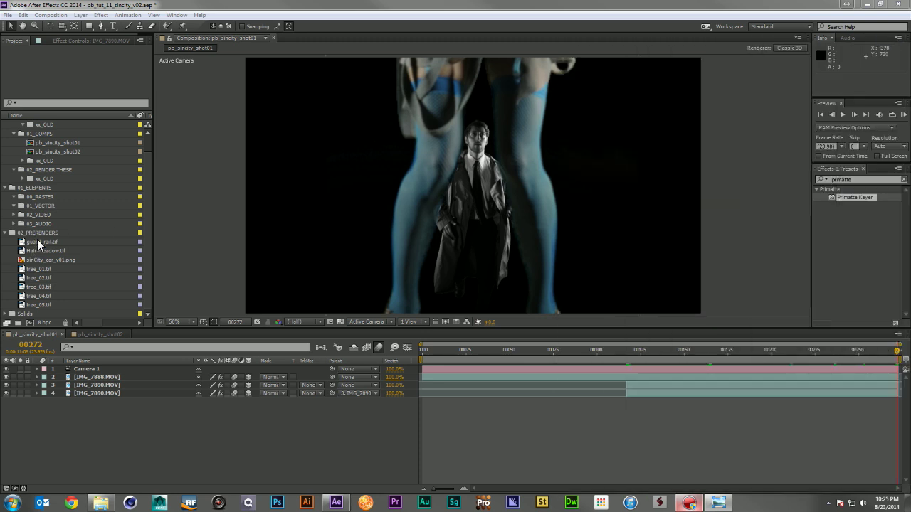
Add guard_rail.tif, raise it, and make it a 3D layer at Position Z 11000.
{"action": "left_click_drag", "start_coordinate": [44, 241], "coordinate": [84, 400]}
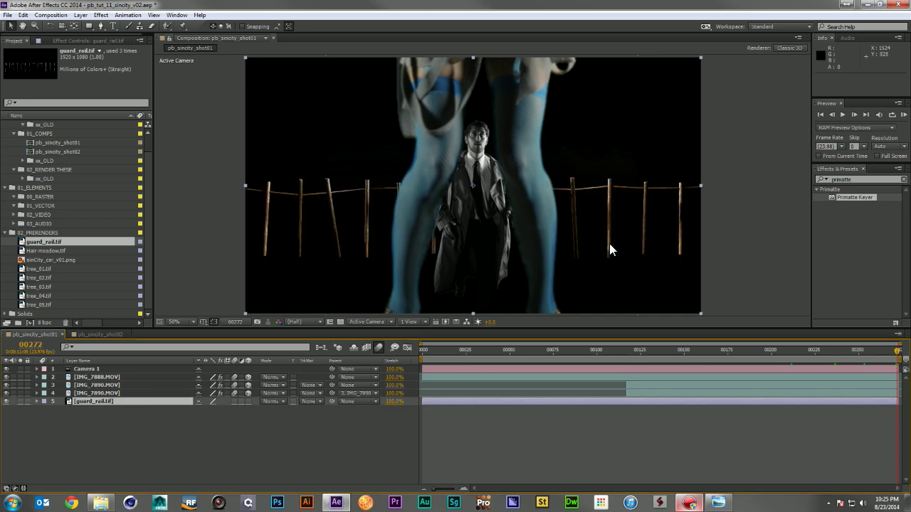
{"action": "mouse_move", "coordinate": [606, 223]}
{"action": "left_mouse_down"}
{"action": "mouse_move", "coordinate": [593, 187]}
{"action": "mouse_move", "coordinate": [626, 178]}
{"action": "mouse_move", "coordinate": [614, 178]}
{"action": "mouse_move", "coordinate": [605, 223]}
{"action": "left_mouse_up"}
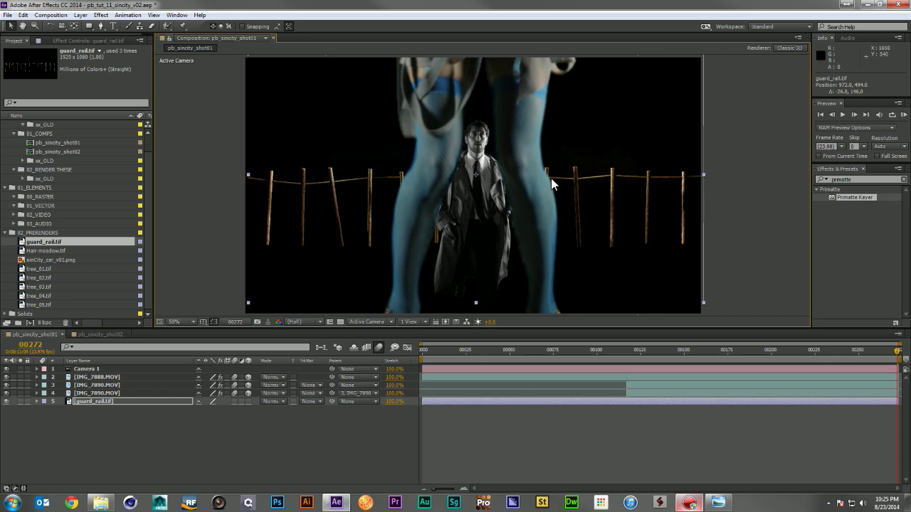
{"action": "mouse_move", "coordinate": [562, 213]}
{"action": "left_mouse_down"}
{"action": "mouse_move", "coordinate": [563, 191]}
{"action": "mouse_move", "coordinate": [573, 204]}
{"action": "left_mouse_up"}
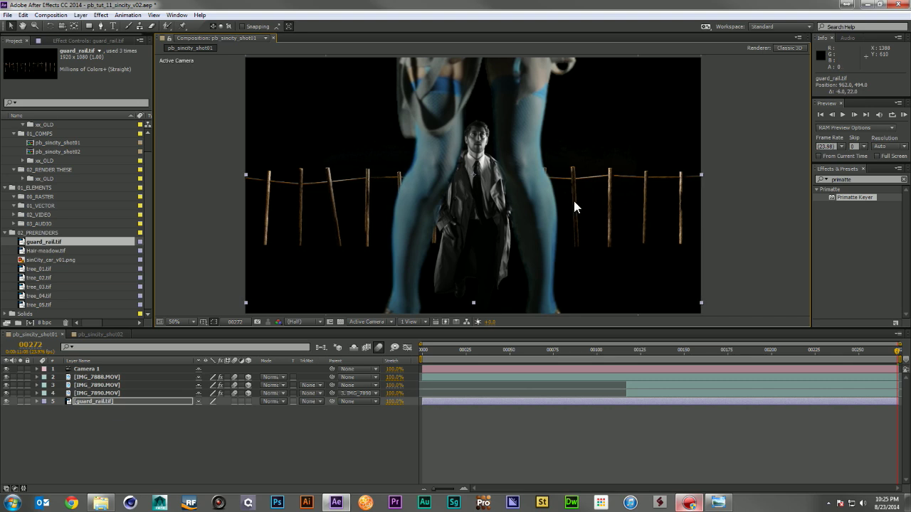
{"action": "left_click", "coordinate": [247, 401]}
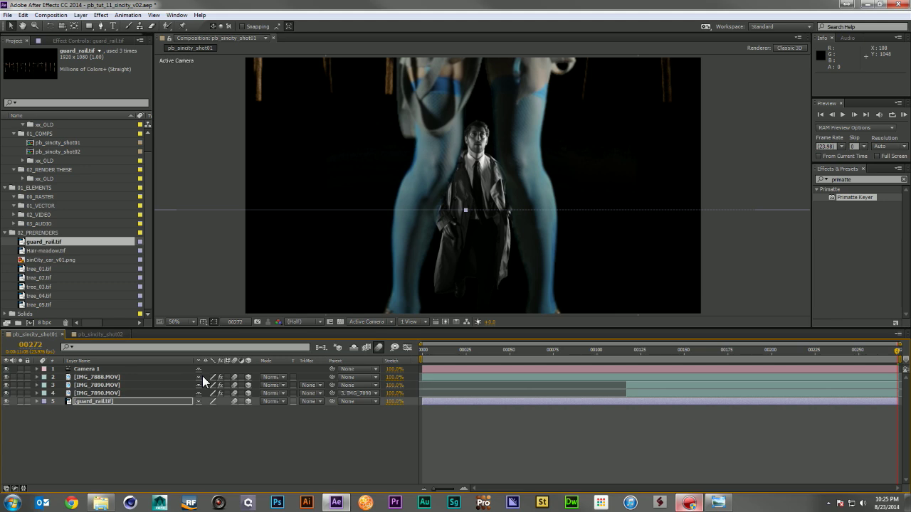
{"action": "key", "text": "p"}
{"action": "left_click", "coordinate": [235, 410]}
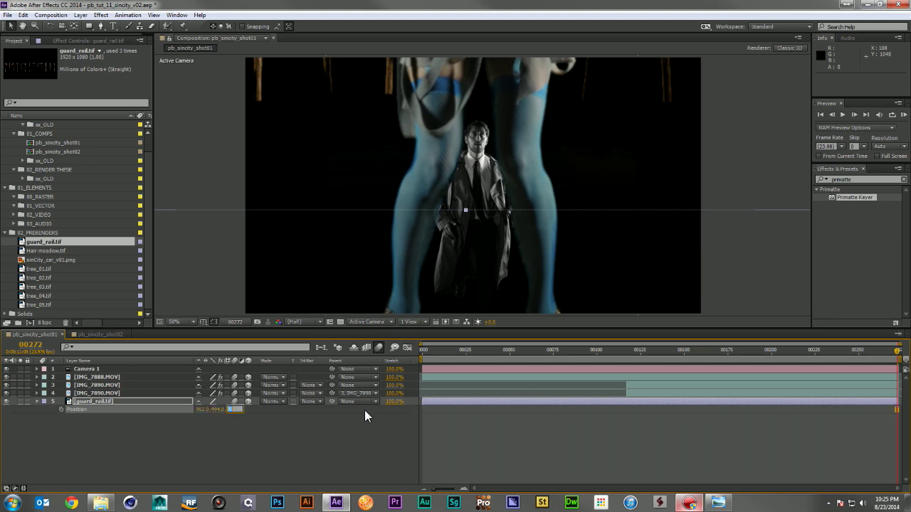
{"action": "type", "text": "11000"}
{"action": "key", "text": "Return"}
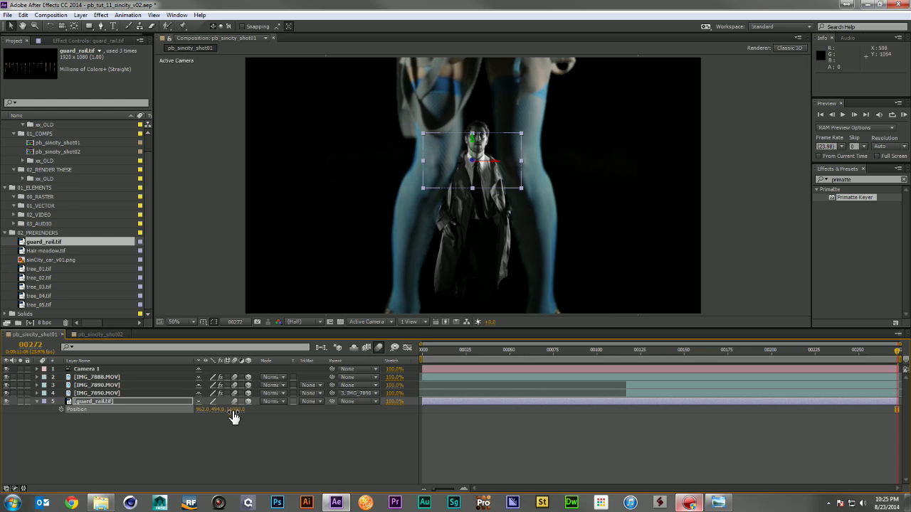
Enlarge and lower the guard rail, then add Hair-meadow.tif as a 3D layer.
{"action": "key", "text": "s"}
{"action": "left_click_drag", "start_coordinate": [239, 418], "coordinate": [408, 405]}
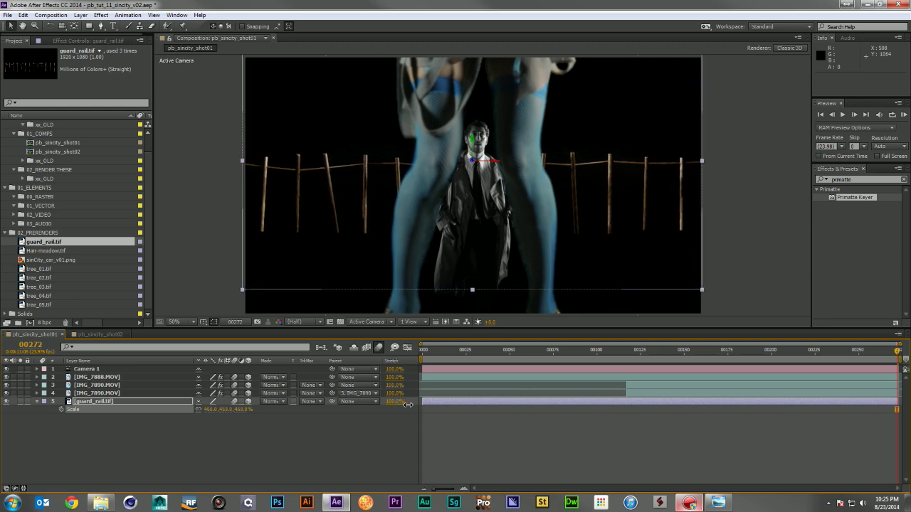
{"action": "left_click_drag", "start_coordinate": [605, 179], "coordinate": [610, 232]}
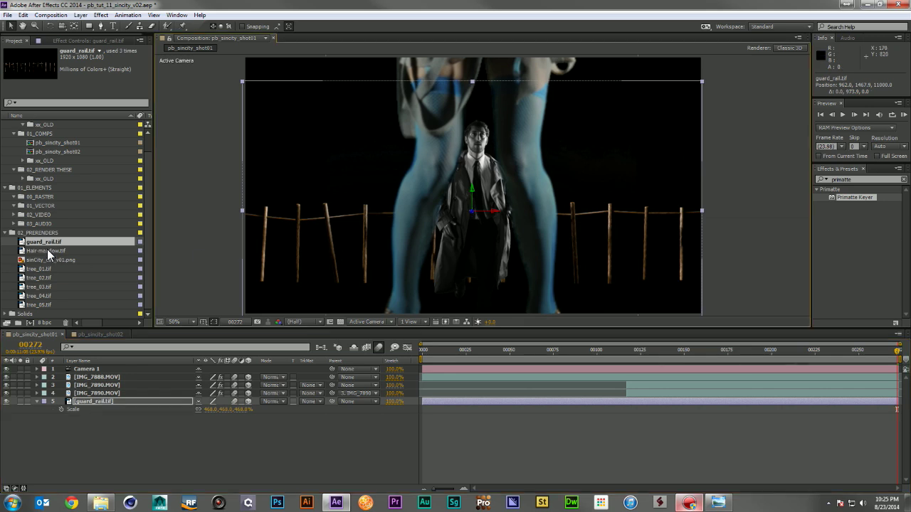
{"action": "left_click_drag", "start_coordinate": [43, 250], "coordinate": [125, 394]}
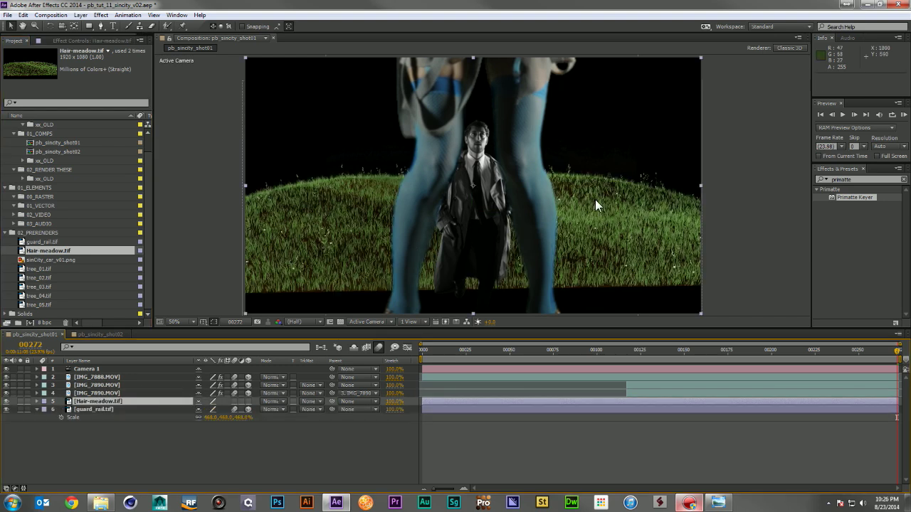
{"action": "left_click", "coordinate": [248, 401]}
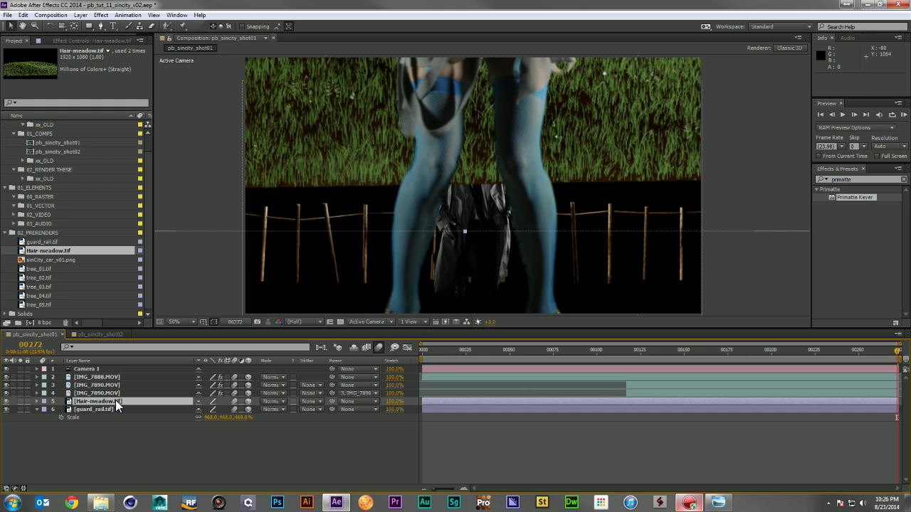
Set Hair-meadow.tif's depth to 10500, scale it up and lower it to form the ground.
{"action": "left_click", "coordinate": [116, 403]}
{"action": "key", "text": "p"}
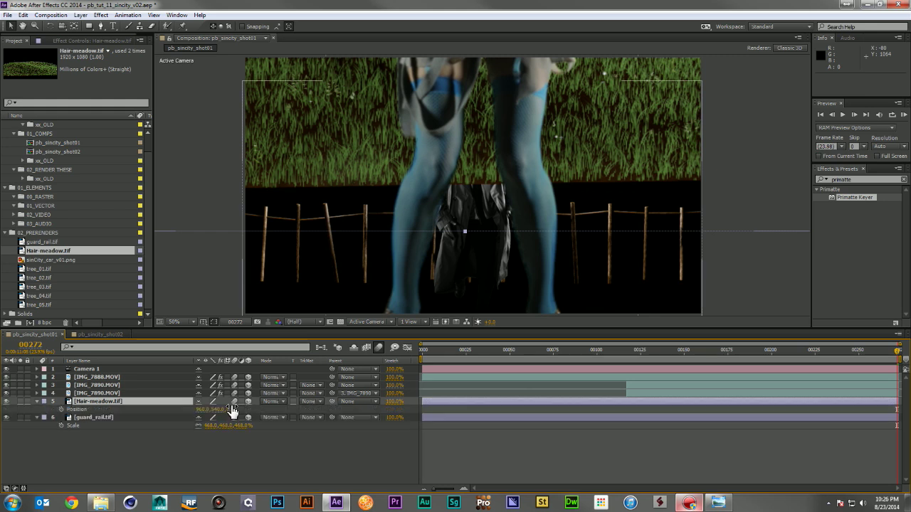
{"action": "left_click", "coordinate": [235, 409]}
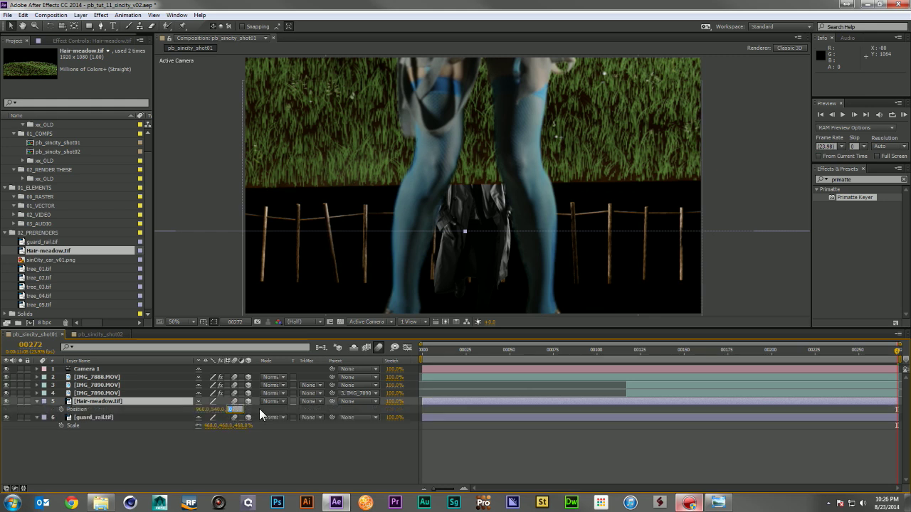
{"action": "type", "text": "10500"}
{"action": "key", "text": "Return"}
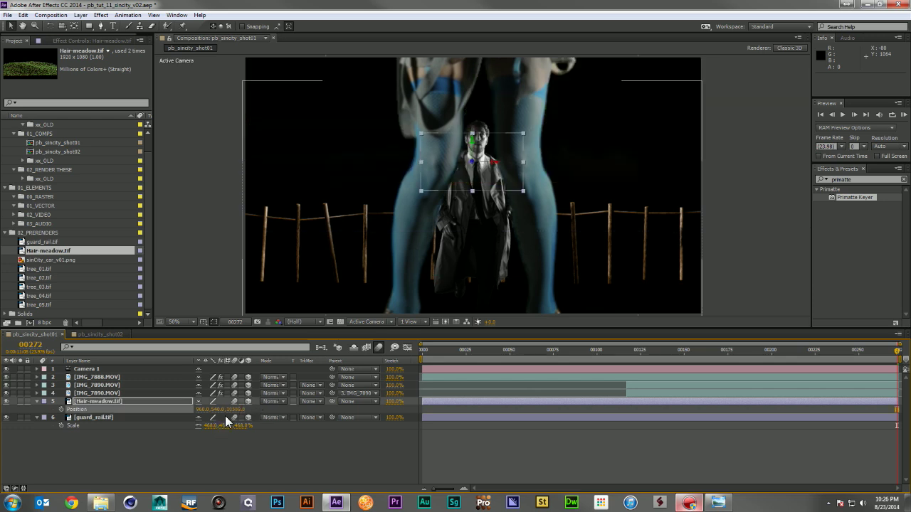
{"action": "key", "text": "s"}
{"action": "left_click_drag", "start_coordinate": [246, 408], "coordinate": [419, 415]}
{"action": "left_click_drag", "start_coordinate": [580, 197], "coordinate": [583, 291]}
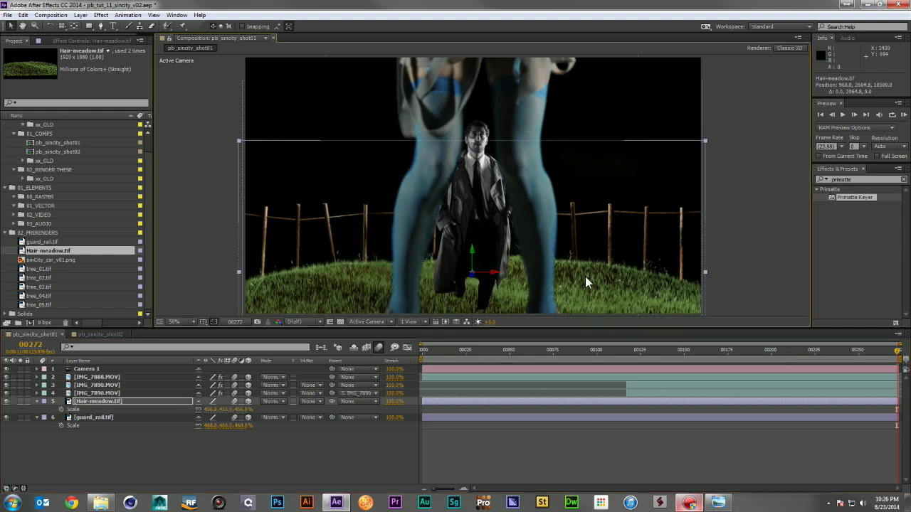
Lower the guard rail and nudge the meadow down slightly to line up the ground.
{"action": "left_click", "coordinate": [112, 421]}
{"action": "left_click_drag", "start_coordinate": [617, 233], "coordinate": [625, 250]}
{"action": "left_click", "coordinate": [299, 278]}
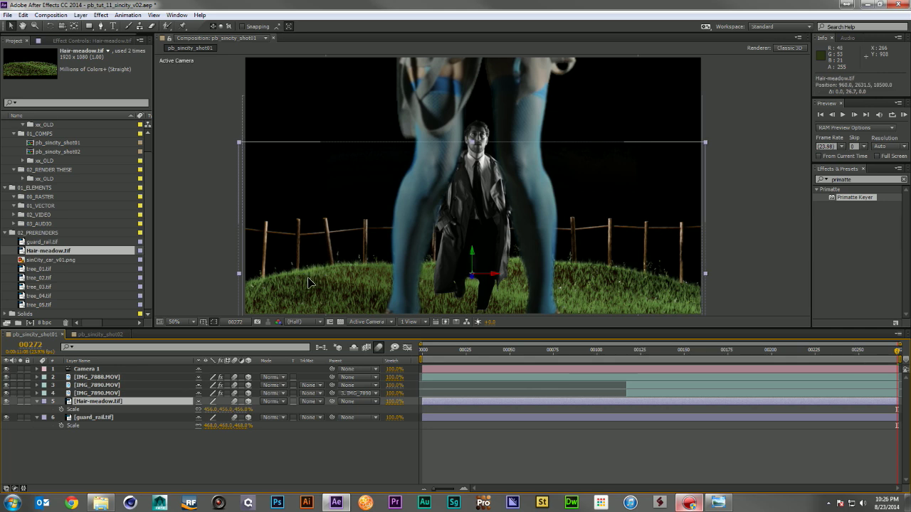
{"action": "left_click_drag", "start_coordinate": [308, 276], "coordinate": [307, 279]}
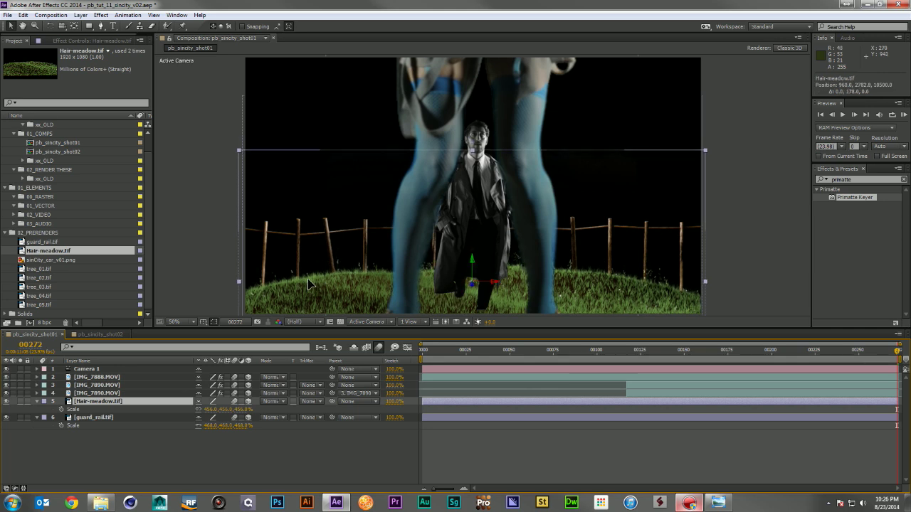
{"action": "left_click", "coordinate": [42, 261]}
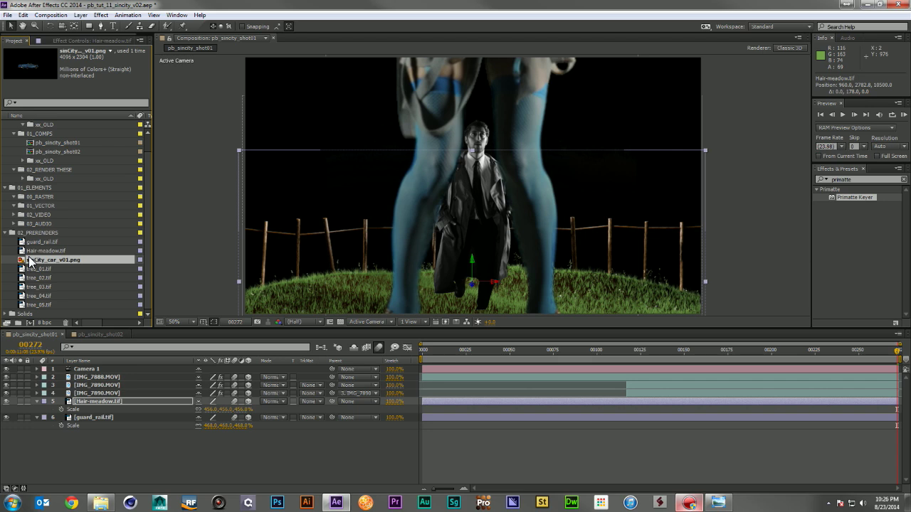
Place sinCity_car_v01.png below IMG_7890.MOV as a 3D layer at Position Z 15750.
{"action": "left_click_drag", "start_coordinate": [36, 259], "coordinate": [146, 408]}
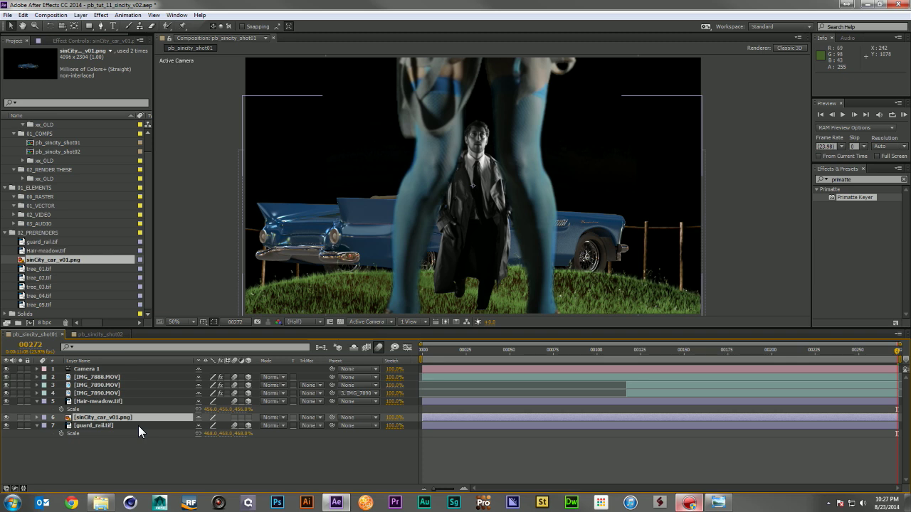
{"action": "key", "text": "p"}
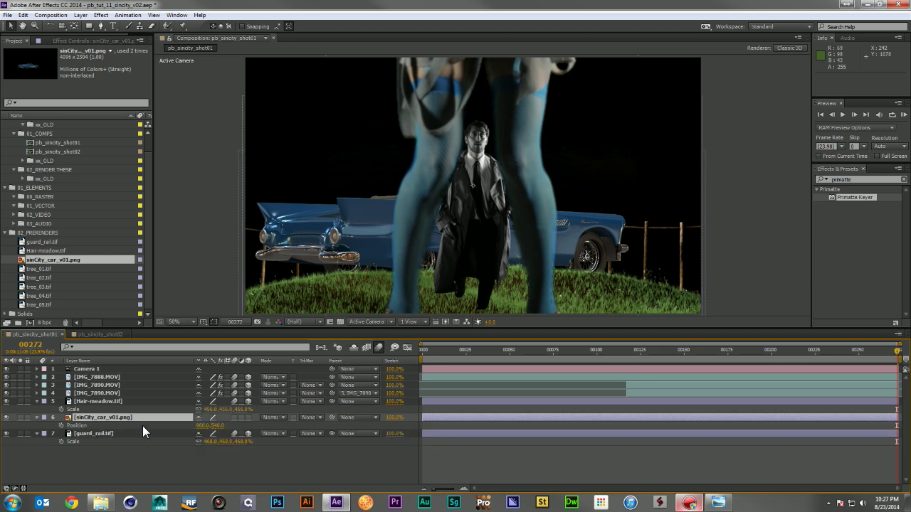
{"action": "left_click", "coordinate": [248, 417]}
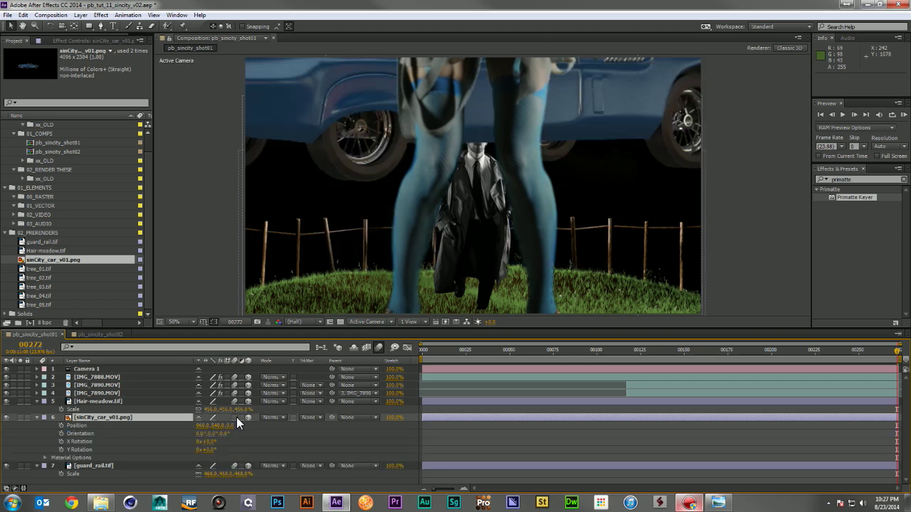
{"action": "left_click", "coordinate": [234, 426]}
{"action": "type", "text": "15750"}
{"action": "key", "text": "Return"}
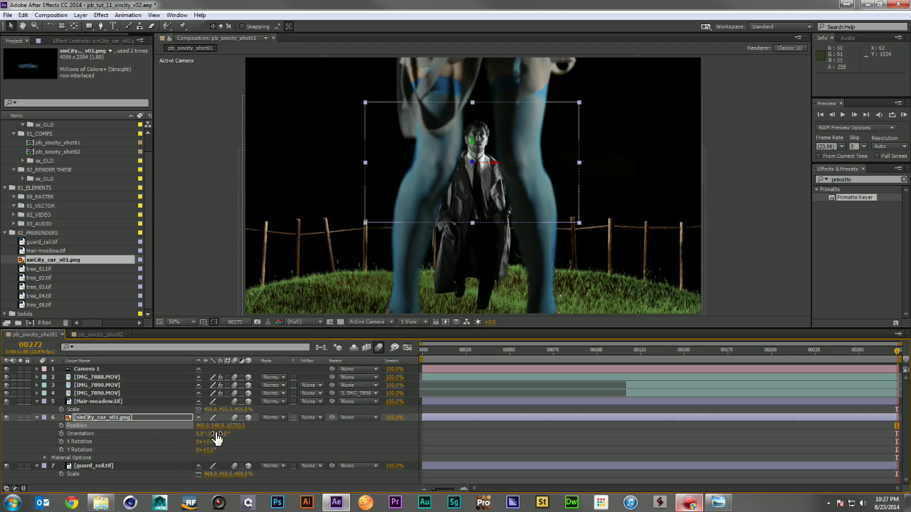
Enlarge the car to about 176%, tuck it behind the fence, and lower the guard rail.
{"action": "key", "text": "u"}
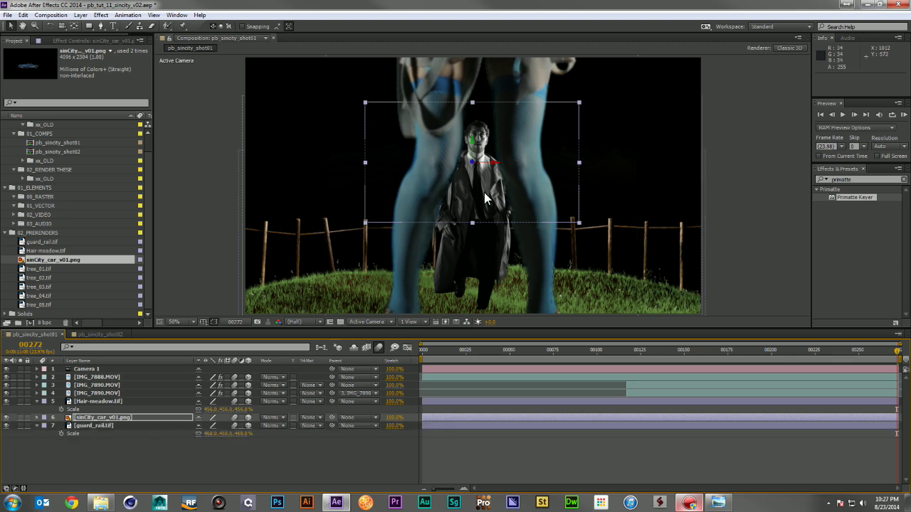
{"action": "left_click_drag", "start_coordinate": [487, 207], "coordinate": [486, 294]}
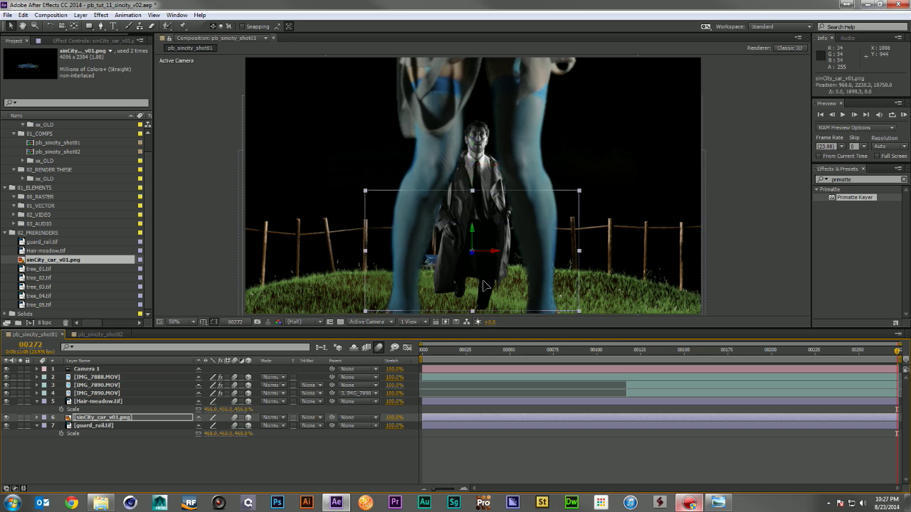
{"action": "key", "text": "s"}
{"action": "left_click_drag", "start_coordinate": [245, 426], "coordinate": [285, 427]}
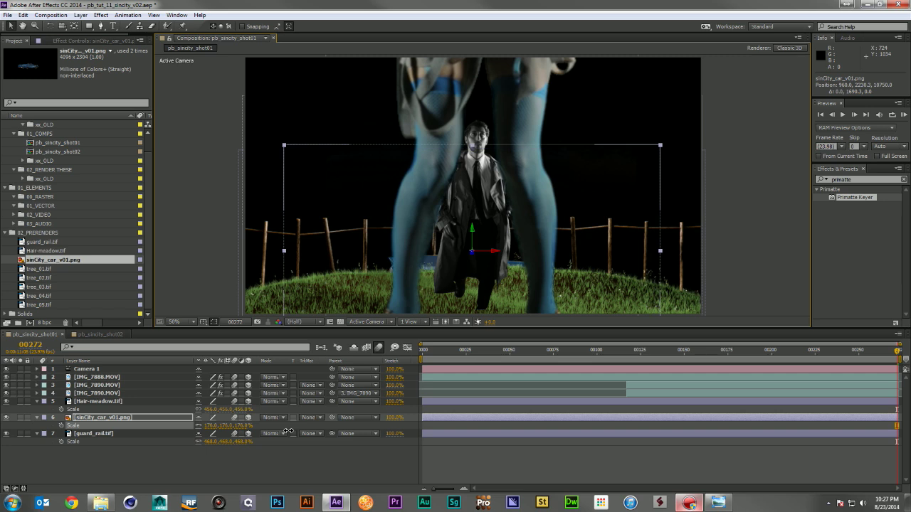
{"action": "left_click_drag", "start_coordinate": [432, 262], "coordinate": [429, 267]}
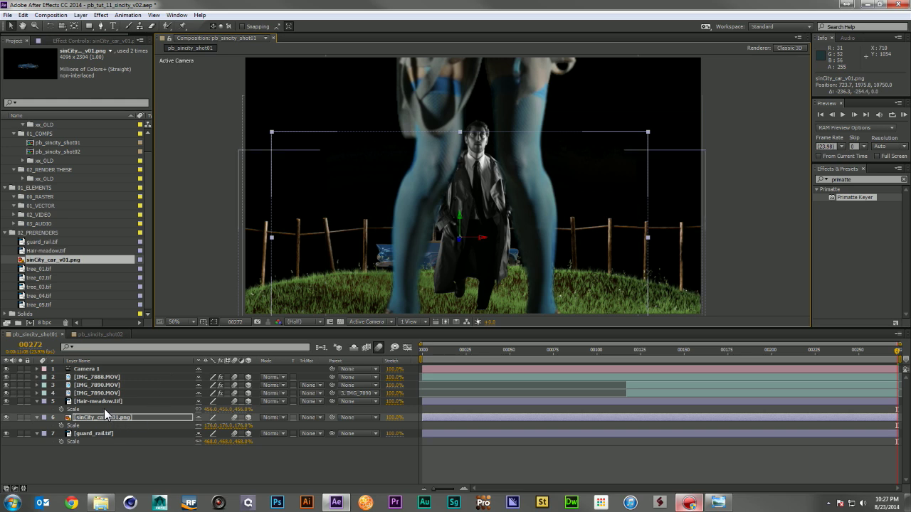
{"action": "left_click", "coordinate": [101, 432]}
{"action": "left_click_drag", "start_coordinate": [296, 230], "coordinate": [299, 257]}
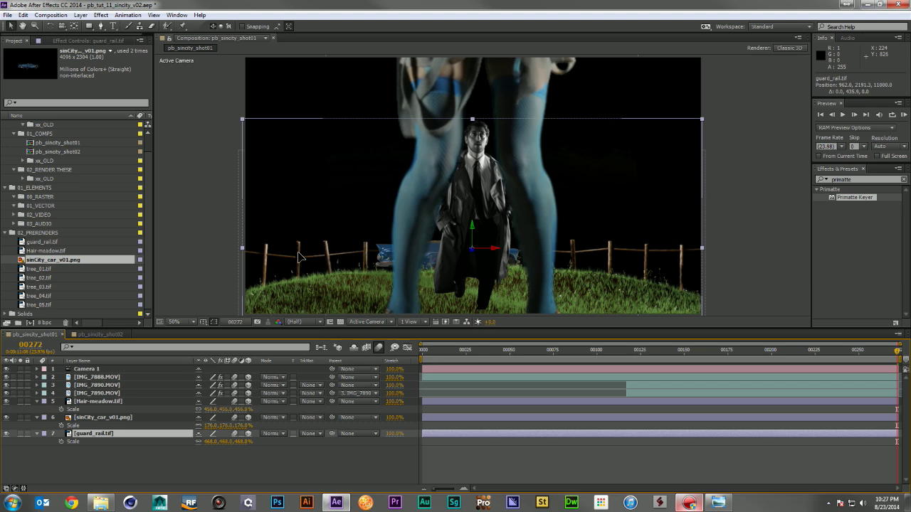
{"action": "left_click", "coordinate": [238, 464]}
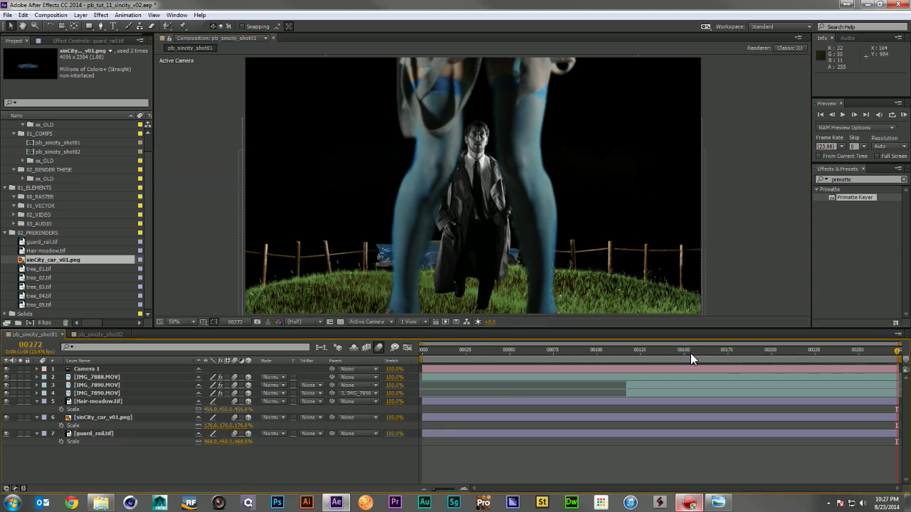
{"action": "left_click_drag", "start_coordinate": [774, 347], "coordinate": [759, 349]}
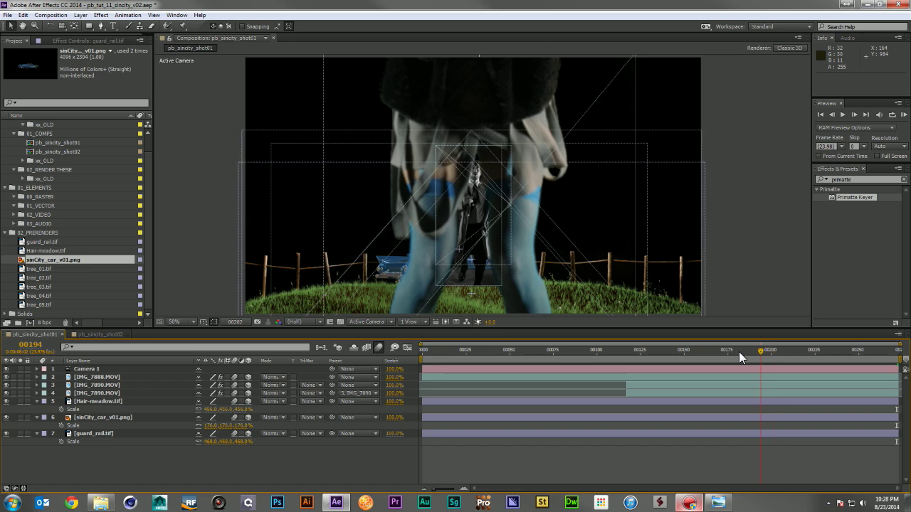
{"action": "left_click", "coordinate": [736, 351]}
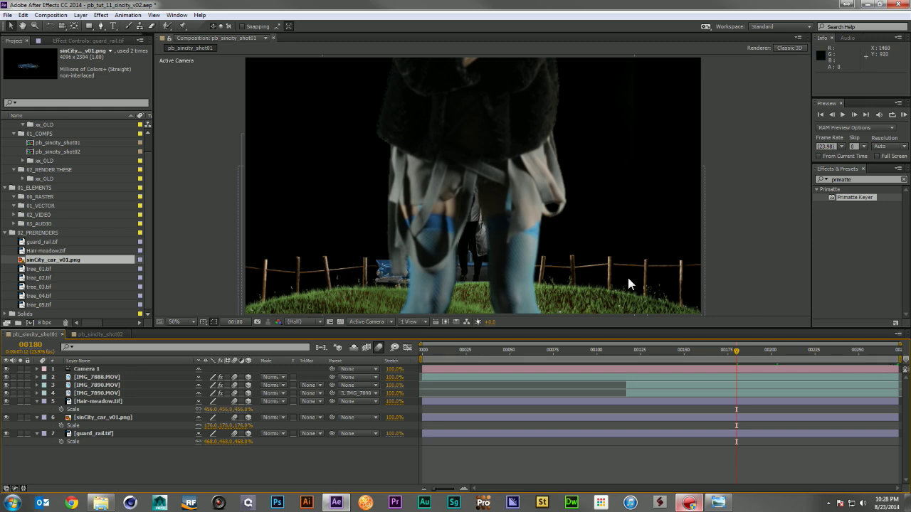
{"action": "left_click", "coordinate": [897, 351]}
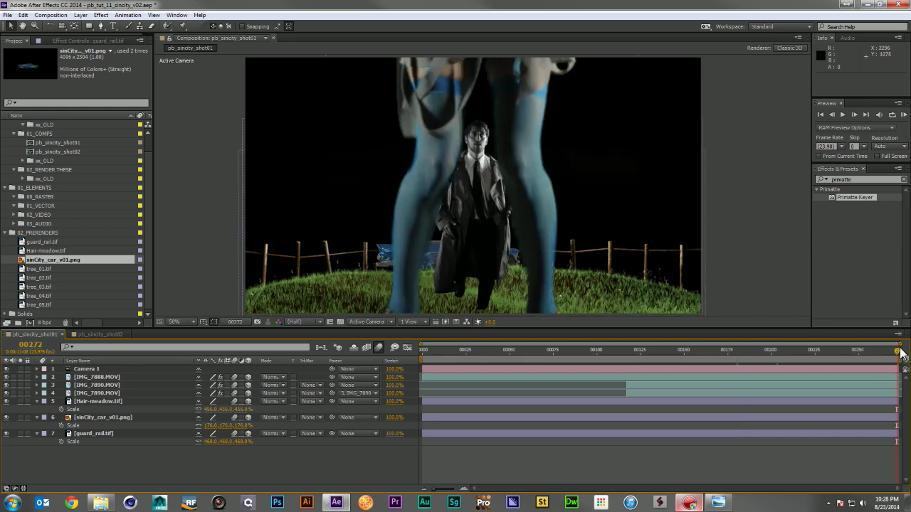
{"action": "left_click", "coordinate": [128, 384]}
{"action": "left_click_drag", "start_coordinate": [477, 267], "coordinate": [520, 256]}
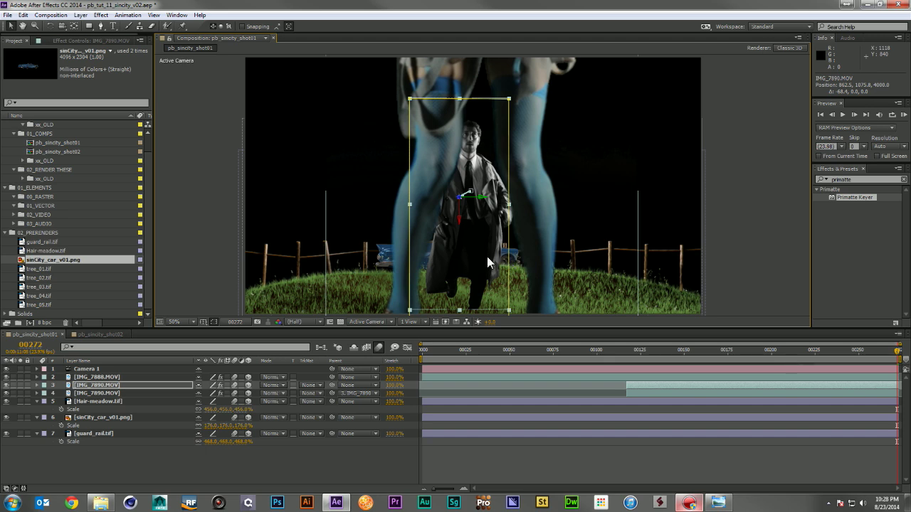
At frame 117 move the man's clip down and left, then check frames through 272.
{"action": "left_click", "coordinate": [627, 350]}
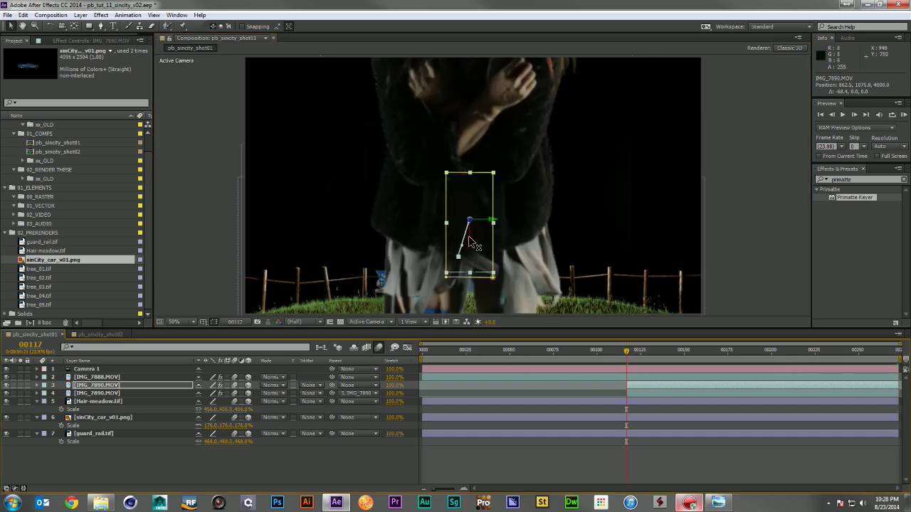
{"action": "left_click_drag", "start_coordinate": [470, 242], "coordinate": [469, 476]}
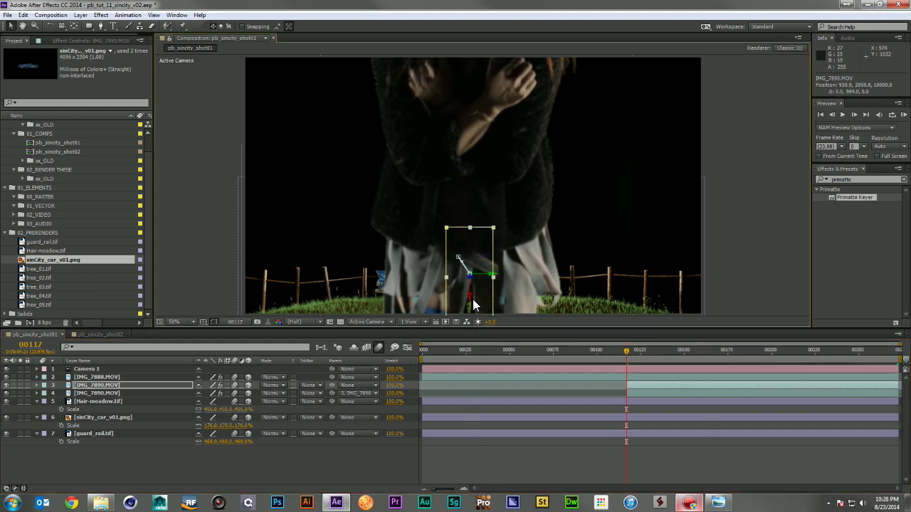
{"action": "left_click_drag", "start_coordinate": [500, 281], "coordinate": [429, 292]}
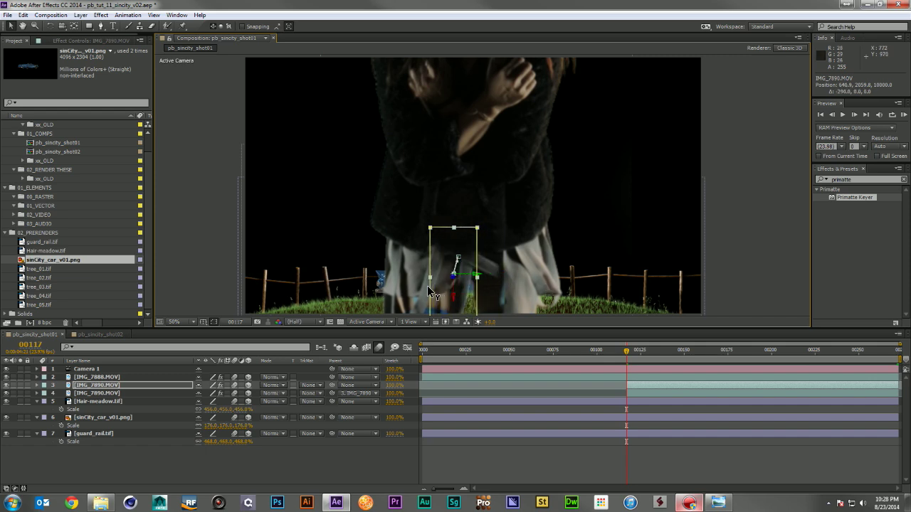
{"action": "left_click_drag", "start_coordinate": [629, 349], "coordinate": [692, 352]}
{"action": "left_click", "coordinate": [743, 353]}
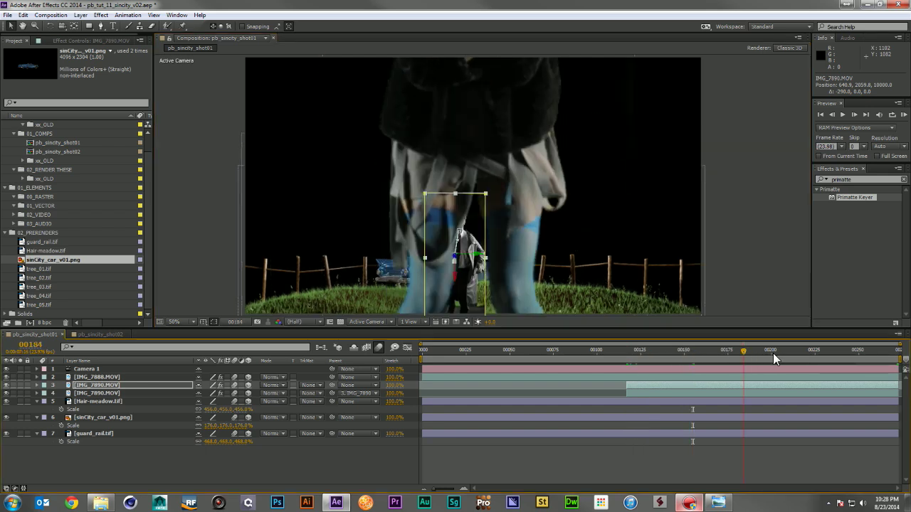
{"action": "left_click", "coordinate": [806, 353]}
{"action": "left_click_drag", "start_coordinate": [831, 354], "coordinate": [866, 354]}
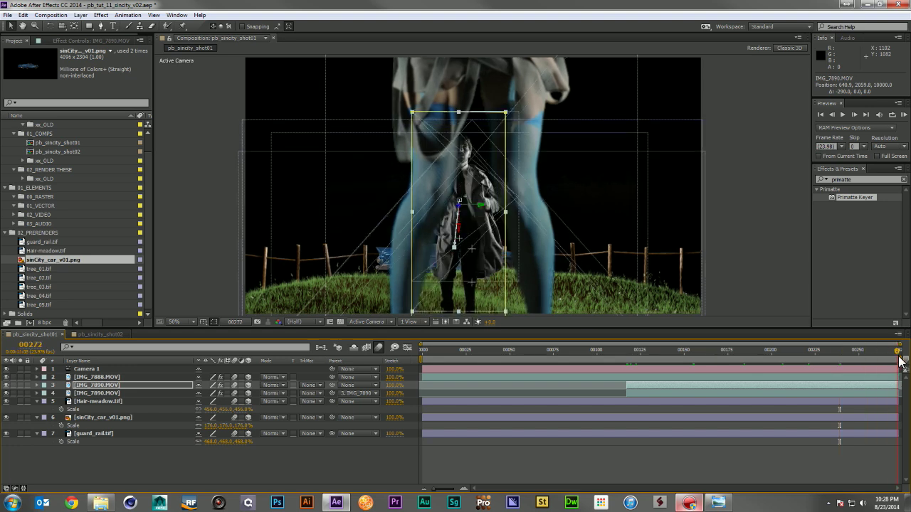
{"action": "left_click", "coordinate": [896, 352]}
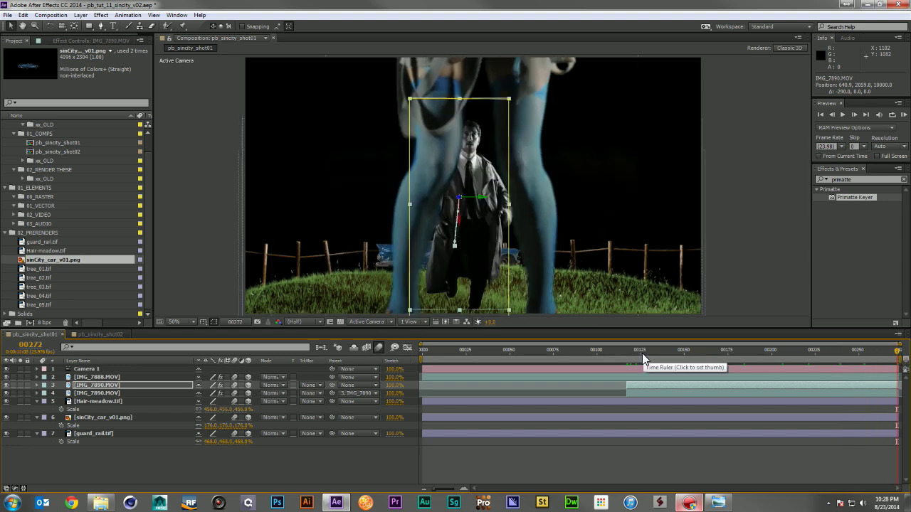
Open the 02_VIDEO folder and add WVHD_FF_2028.mov as the bottom layer.
{"action": "left_click", "coordinate": [310, 449]}
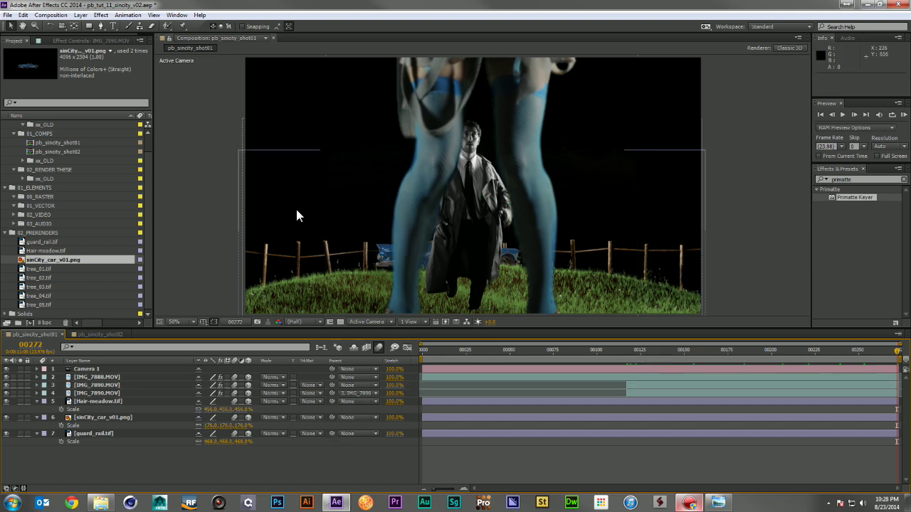
{"action": "left_click", "coordinate": [36, 418]}
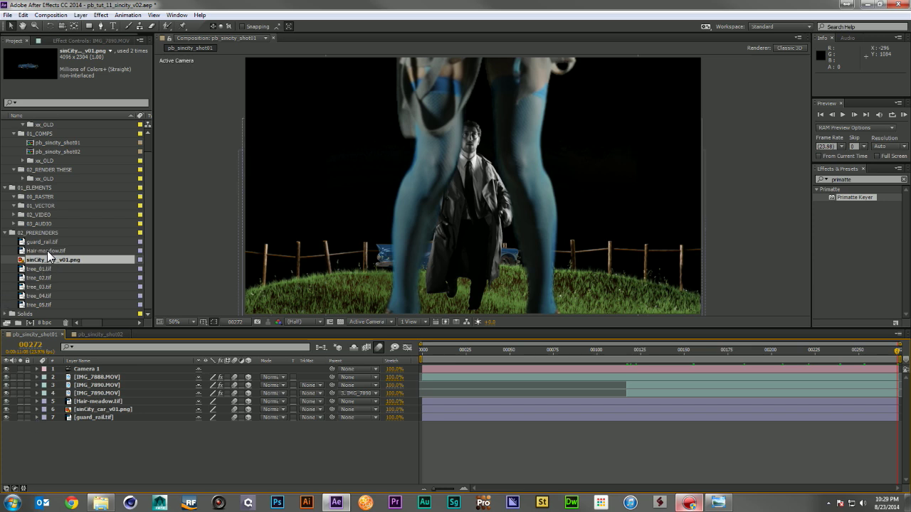
{"action": "left_click", "coordinate": [21, 215]}
{"action": "scroll", "coordinate": [72, 235], "scroll_direction": "down", "scroll_amount": 3}
{"action": "left_click_drag", "start_coordinate": [57, 213], "coordinate": [214, 477]}
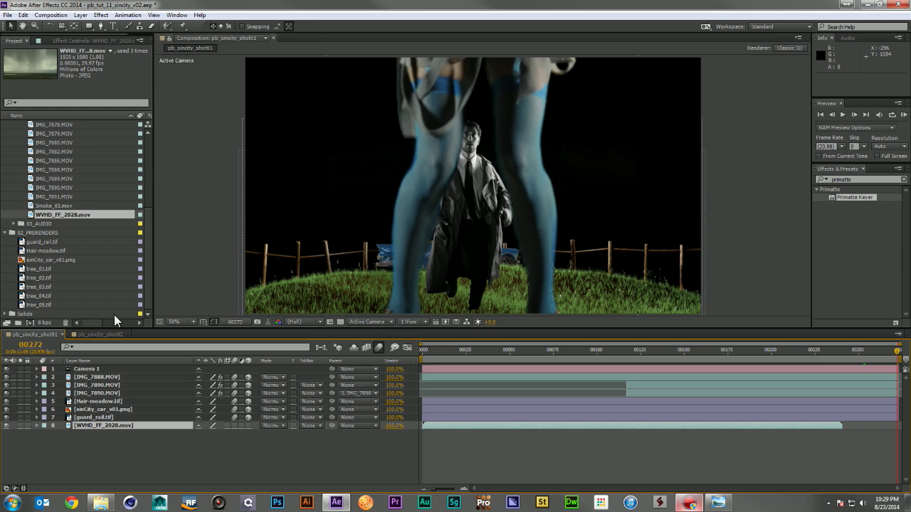
Preview WVHD_FF_2028.mov, stretch it to cover the shot, and enable frame blending.
{"action": "double_click", "coordinate": [77, 214]}
{"action": "mouse_move", "coordinate": [336, 300]}
{"action": "left_mouse_down"}
{"action": "mouse_move", "coordinate": [313, 302]}
{"action": "mouse_move", "coordinate": [470, 302]}
{"action": "left_mouse_up"}
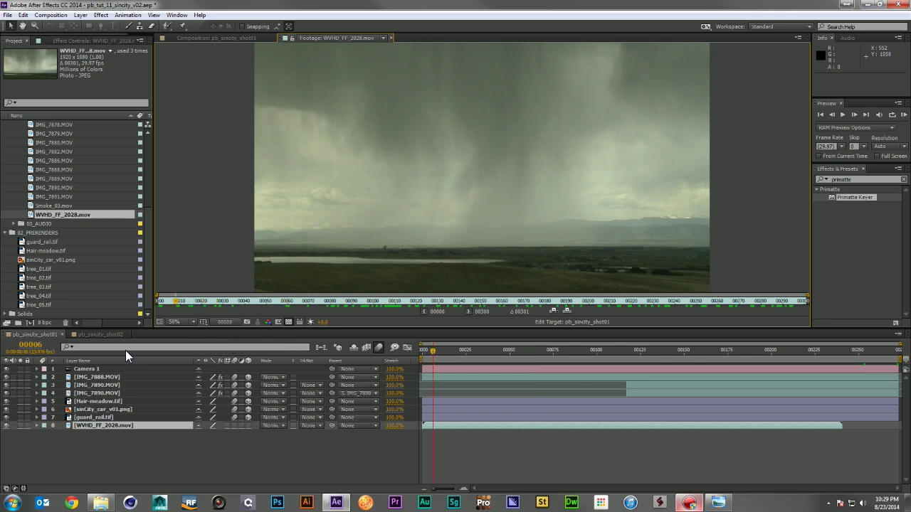
{"action": "left_click", "coordinate": [248, 424]}
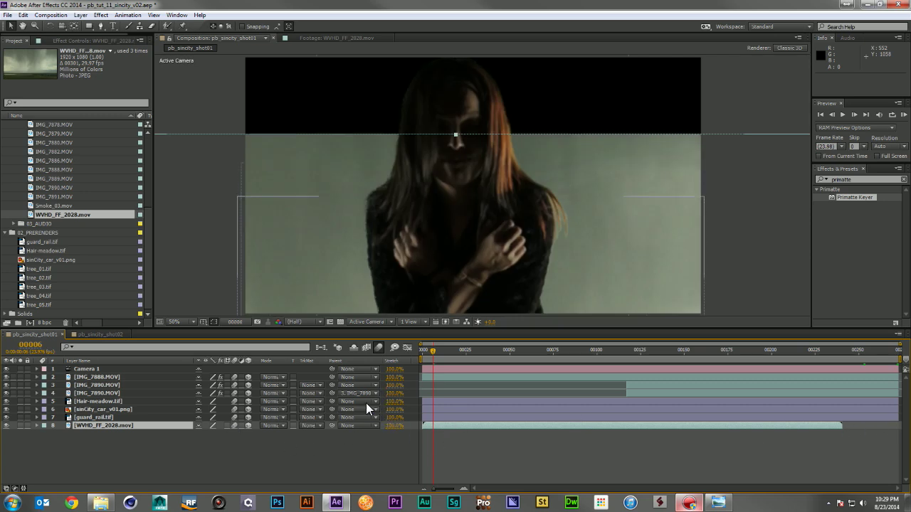
{"action": "left_click_drag", "start_coordinate": [392, 431], "coordinate": [407, 438]}
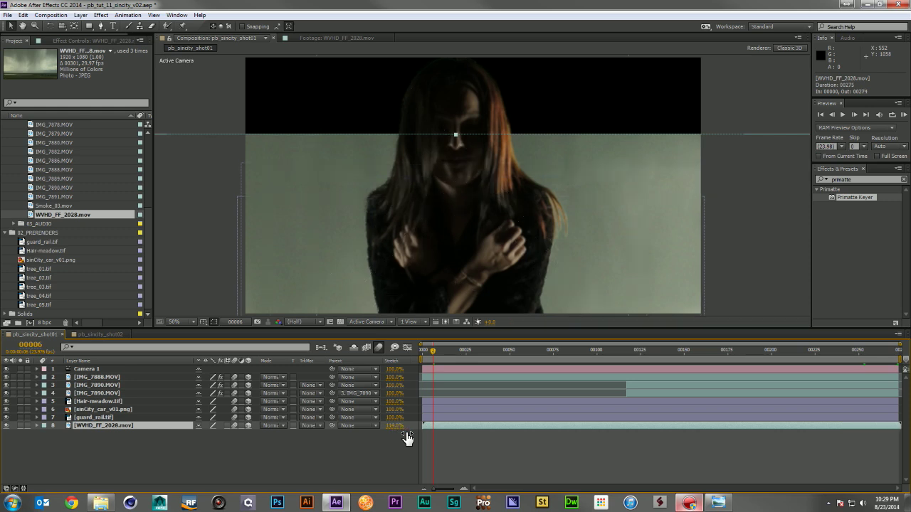
{"action": "left_click", "coordinate": [226, 426]}
Push the sky clip back to Position Z 15000 and scale it up to fill the frame.
{"action": "key", "text": "s"}
{"action": "left_click", "coordinate": [896, 352]}
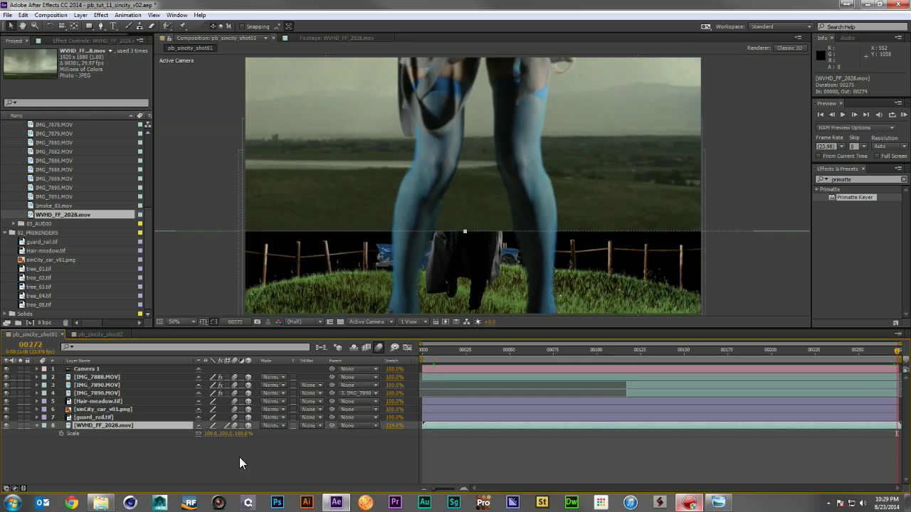
{"action": "key", "text": "p"}
{"action": "left_click", "coordinate": [229, 435]}
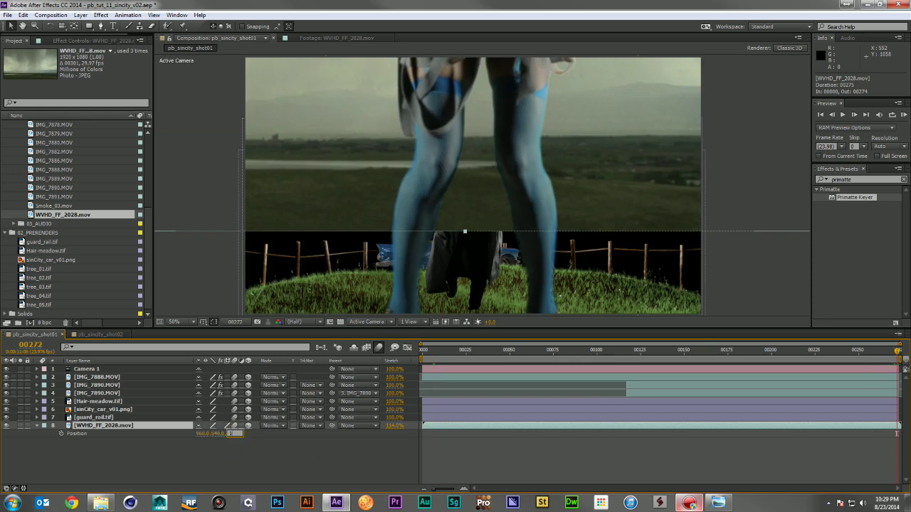
{"action": "type", "text": "15000"}
{"action": "key", "text": "Return"}
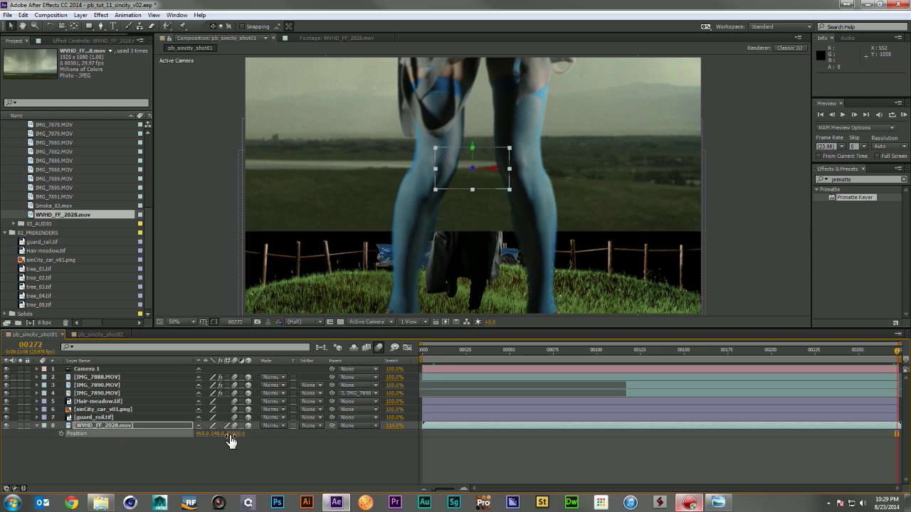
{"action": "key", "text": "s"}
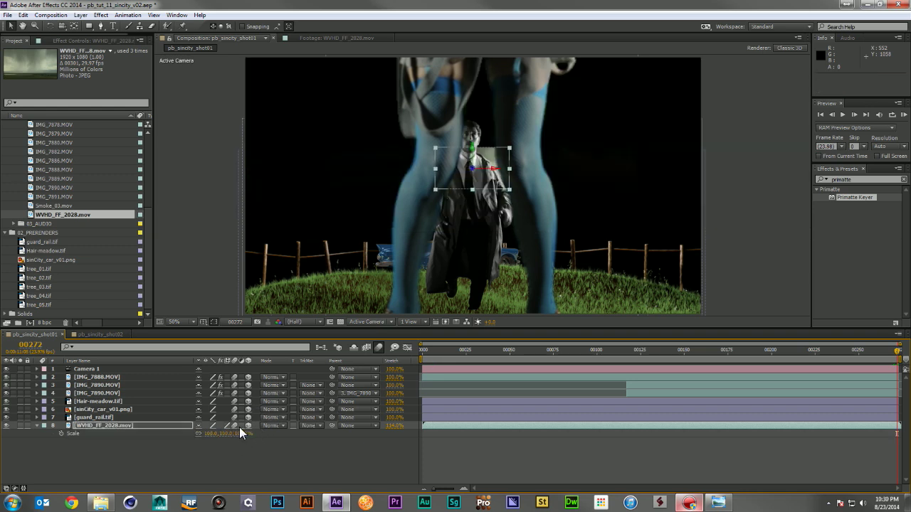
{"action": "left_click_drag", "start_coordinate": [242, 437], "coordinate": [491, 433]}
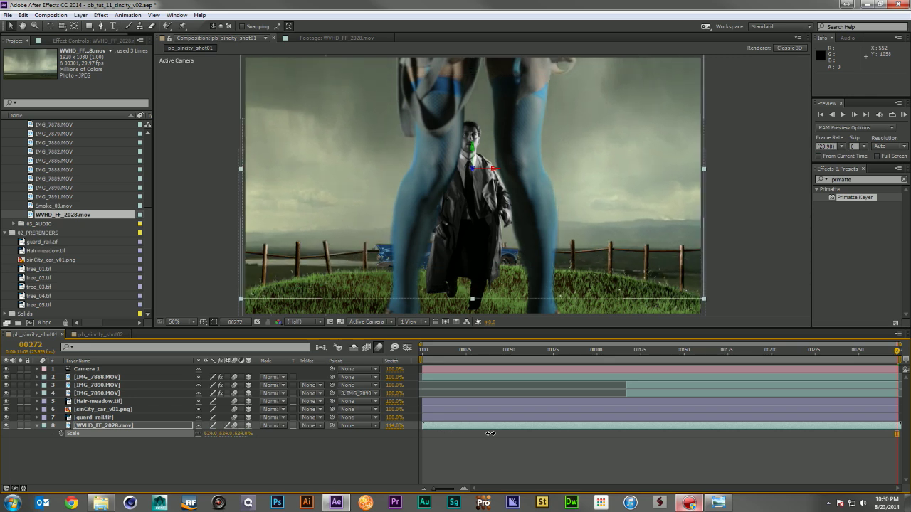
Enlarge the sky to about 785%, check the first and last frames, and RAM preview.
{"action": "left_click", "coordinate": [421, 356]}
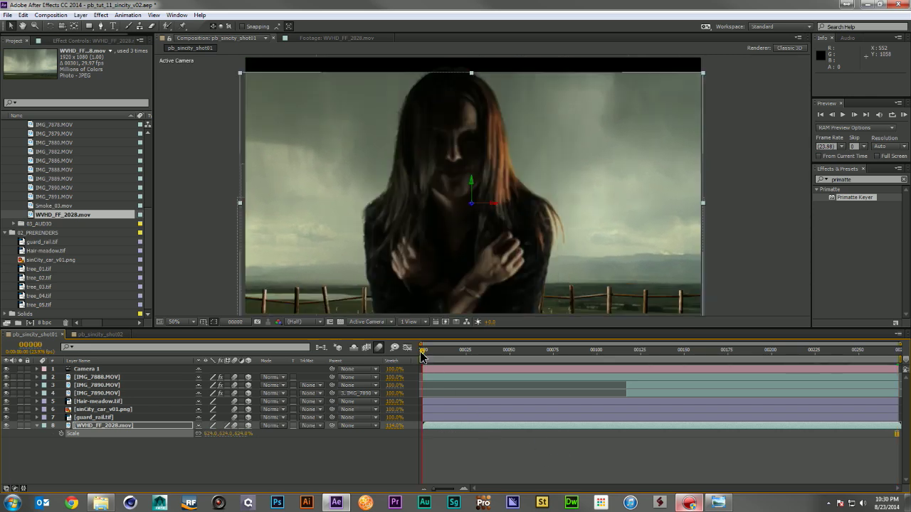
{"action": "left_click_drag", "start_coordinate": [242, 435], "coordinate": [305, 457]}
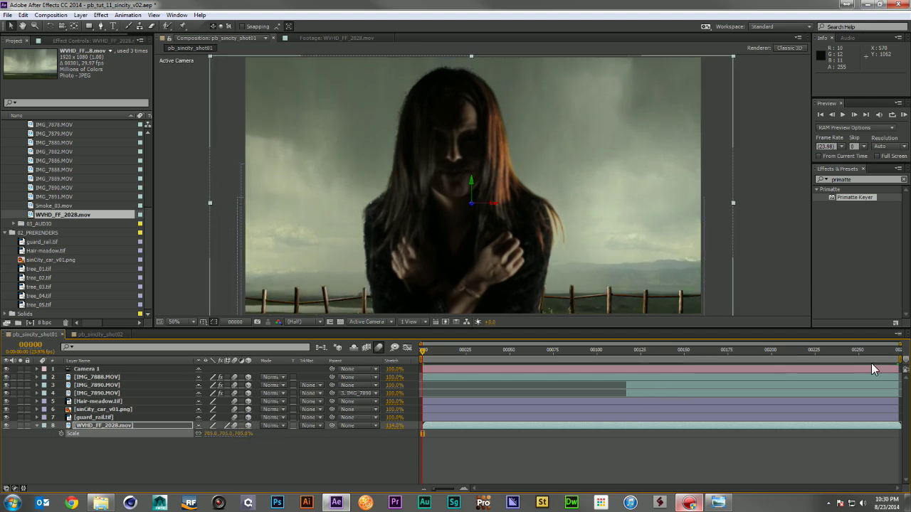
{"action": "key", "text": "End"}
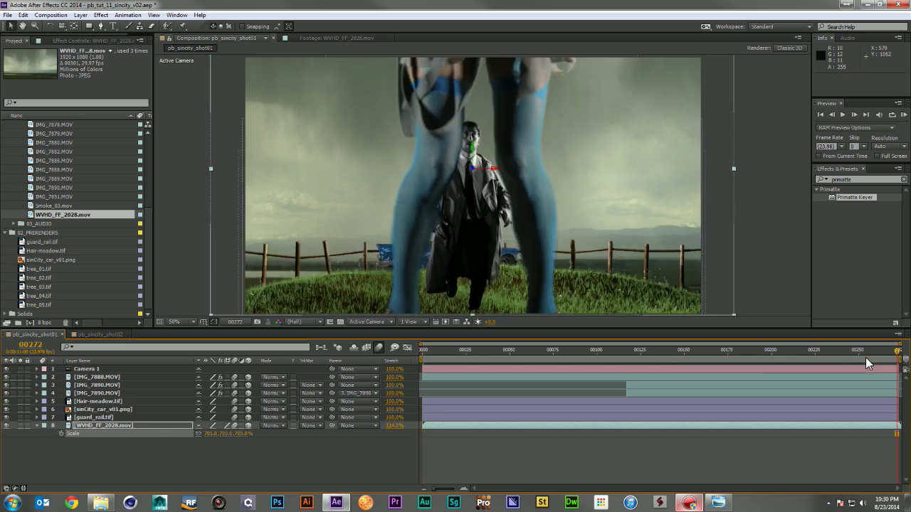
{"action": "left_click_drag", "start_coordinate": [771, 349], "coordinate": [593, 350]}
{"action": "key", "text": "Home"}
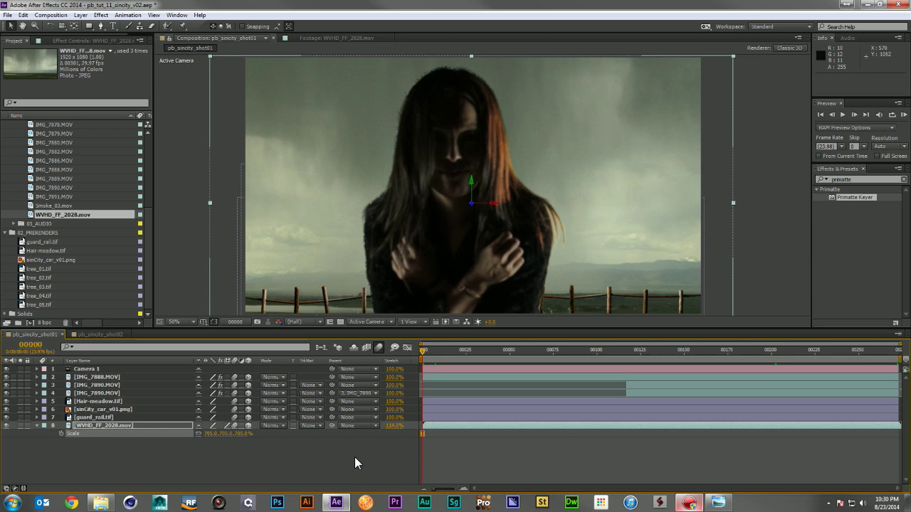
{"action": "left_click", "coordinate": [354, 456]}
{"action": "key", "text": "KP_0"}
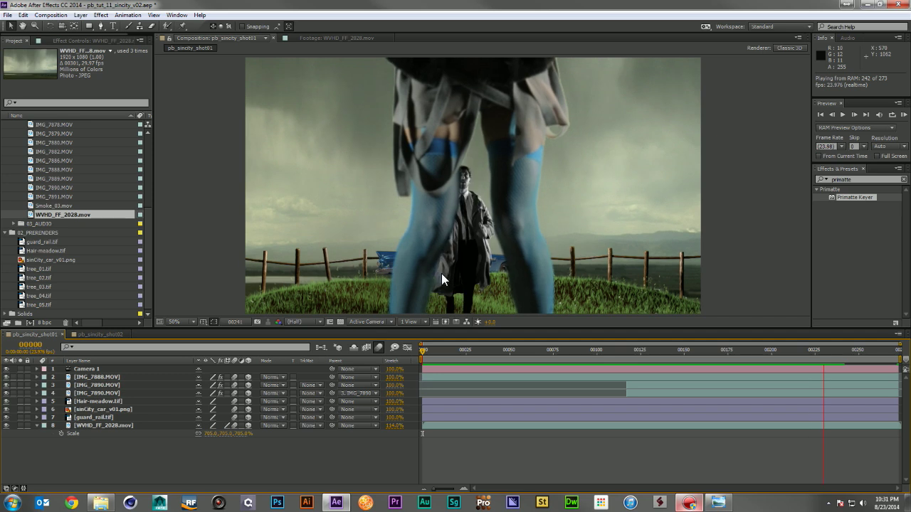
At frame 272, dolly Camera 1 closer and lower with the Unified Camera tool.
{"action": "left_click", "coordinate": [901, 351]}
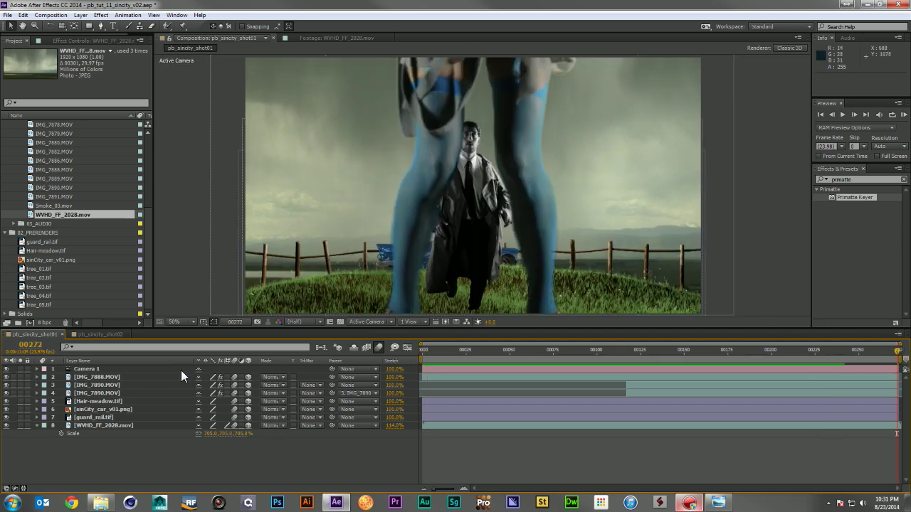
{"action": "left_click", "coordinate": [111, 368]}
{"action": "key", "text": "c"}
{"action": "left_click_drag", "start_coordinate": [463, 217], "coordinate": [422, 302]}
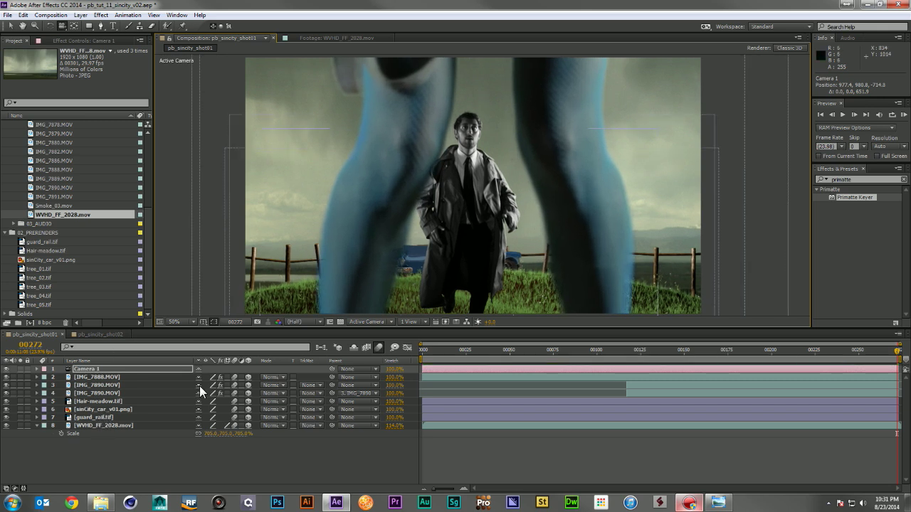
{"action": "left_click_drag", "start_coordinate": [477, 269], "coordinate": [468, 180]}
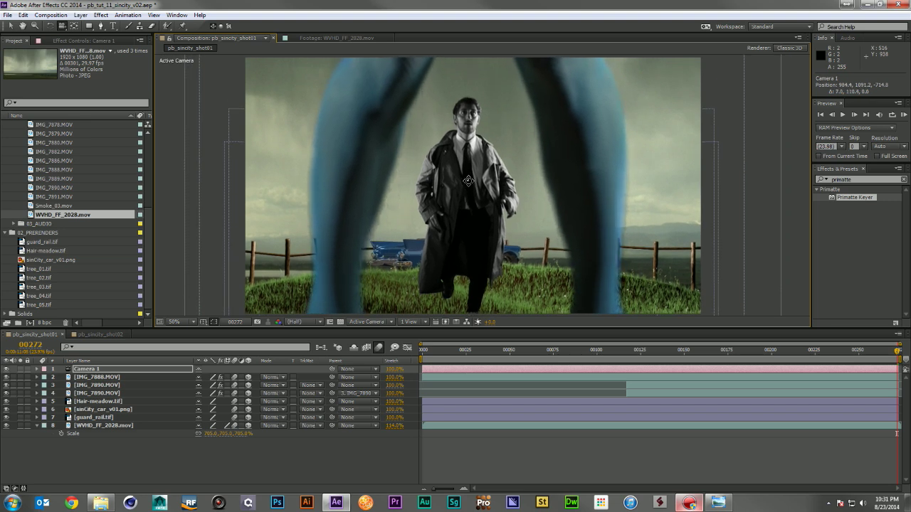
Move the car slightly right behind the man and scrub back to check.
{"action": "left_click", "coordinate": [93, 410]}
{"action": "key", "text": "v"}
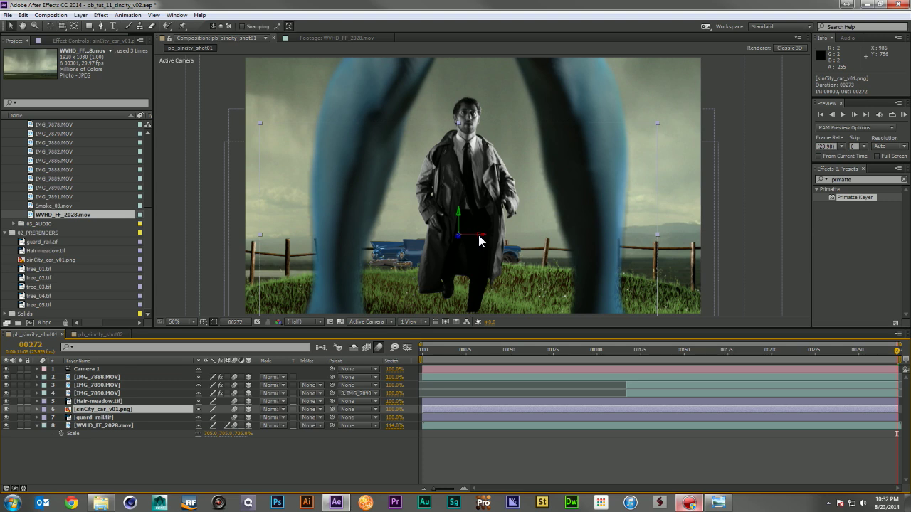
{"action": "left_click_drag", "start_coordinate": [480, 238], "coordinate": [498, 236]}
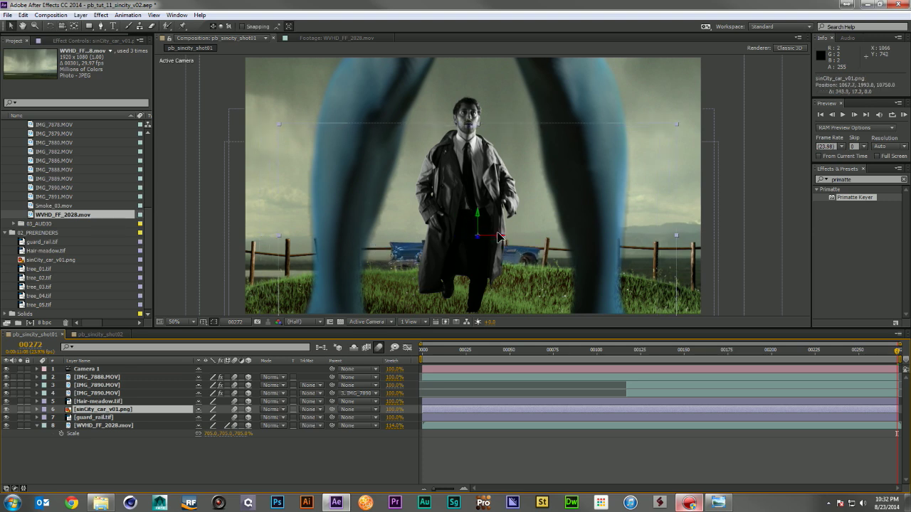
{"action": "left_click", "coordinate": [843, 384]}
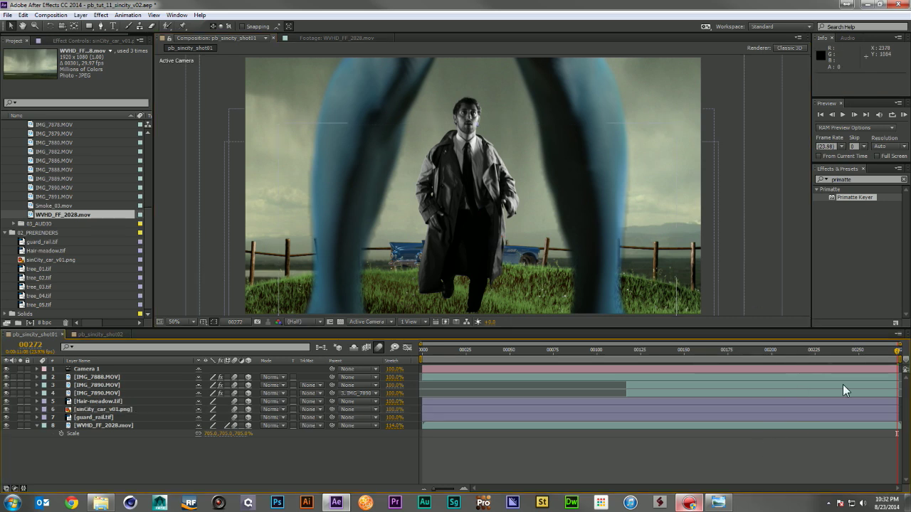
{"action": "left_click_drag", "start_coordinate": [821, 356], "coordinate": [628, 362]}
{"action": "key", "text": "Home"}
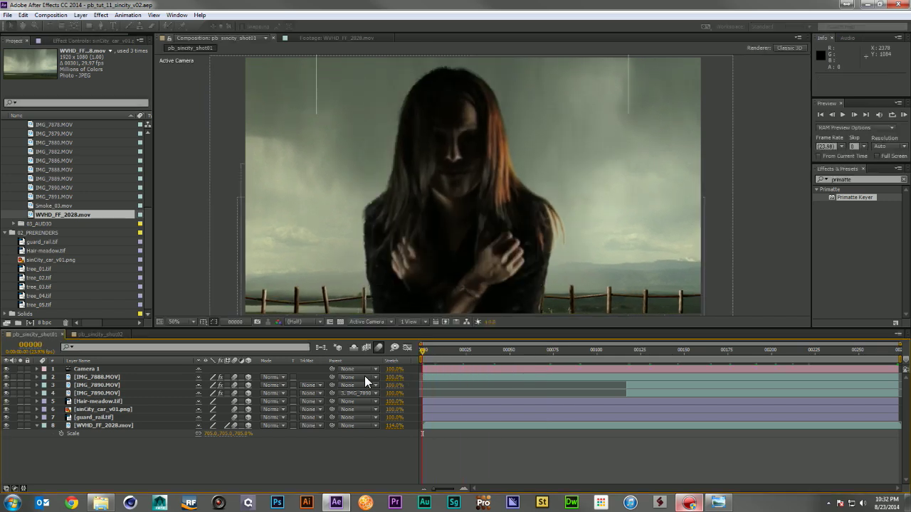
Collapse the sky clip's scale and add tree_01.tif to the comp above the sky clip.
{"action": "left_click", "coordinate": [36, 426]}
{"action": "left_click", "coordinate": [893, 350]}
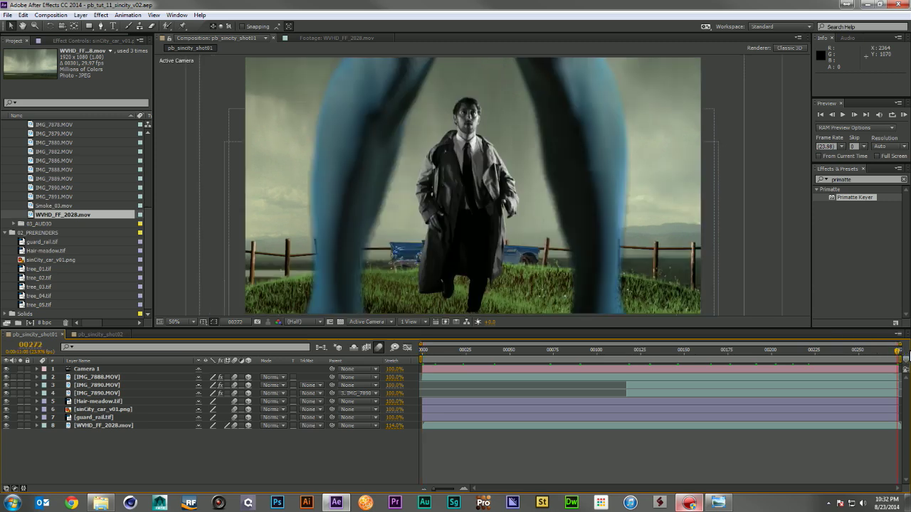
{"action": "left_click", "coordinate": [32, 269]}
{"action": "left_click_drag", "start_coordinate": [82, 352], "coordinate": [96, 421]}
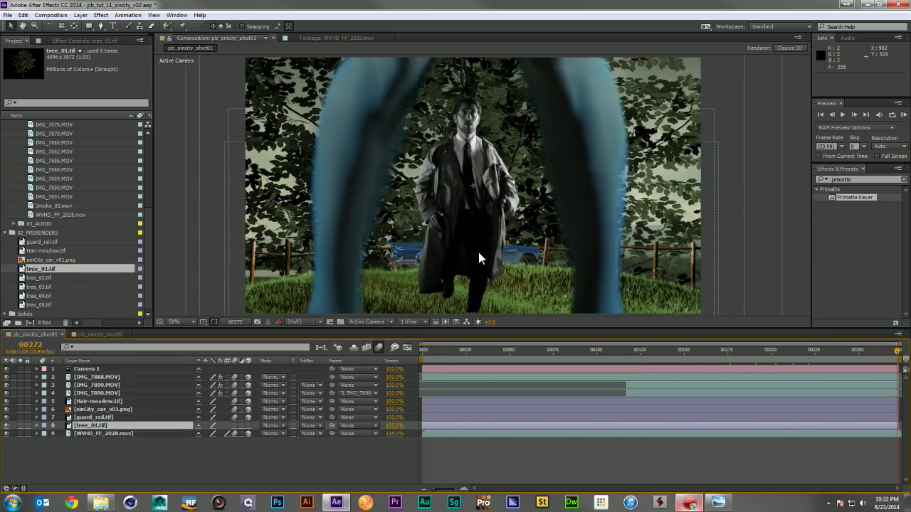
Make tree_01.tif a 3D layer and set its Position Z to push it back in depth.
{"action": "key", "text": "s"}
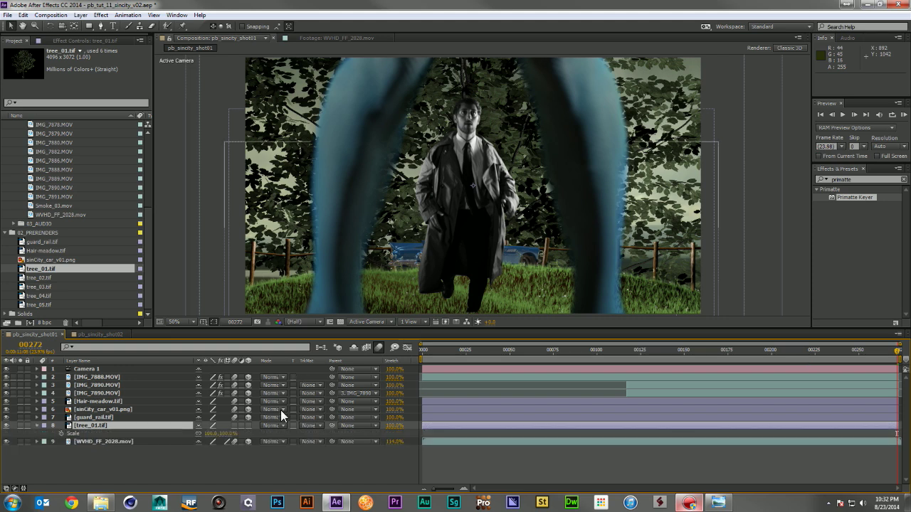
{"action": "left_click", "coordinate": [248, 426]}
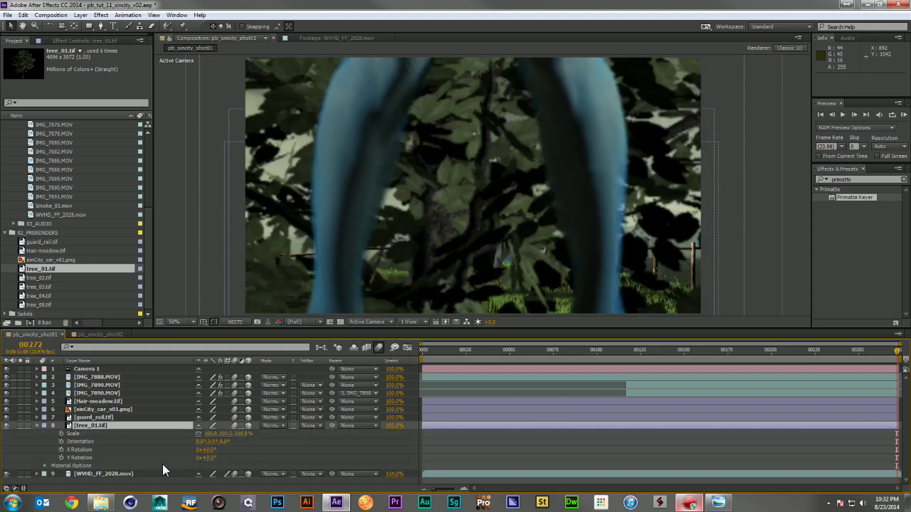
{"action": "key", "text": "p"}
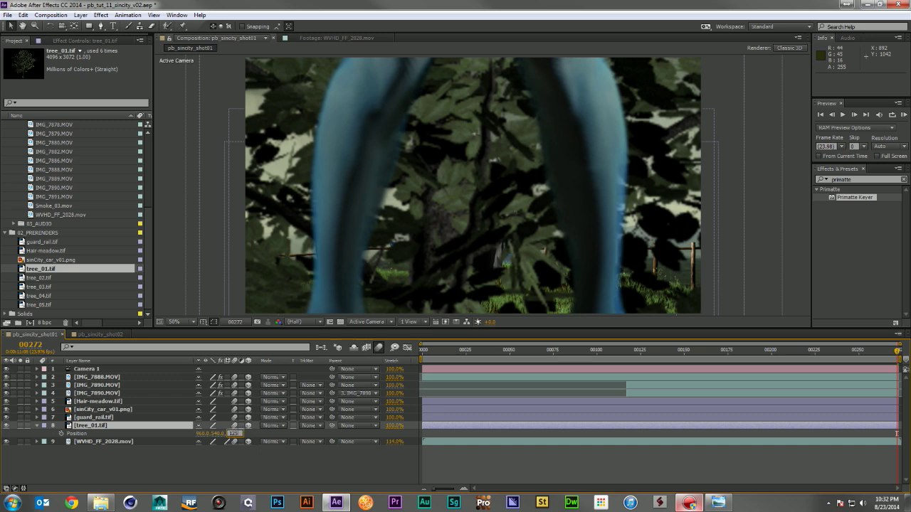
{"action": "type", "text": "0"}
{"action": "key", "text": "Return"}
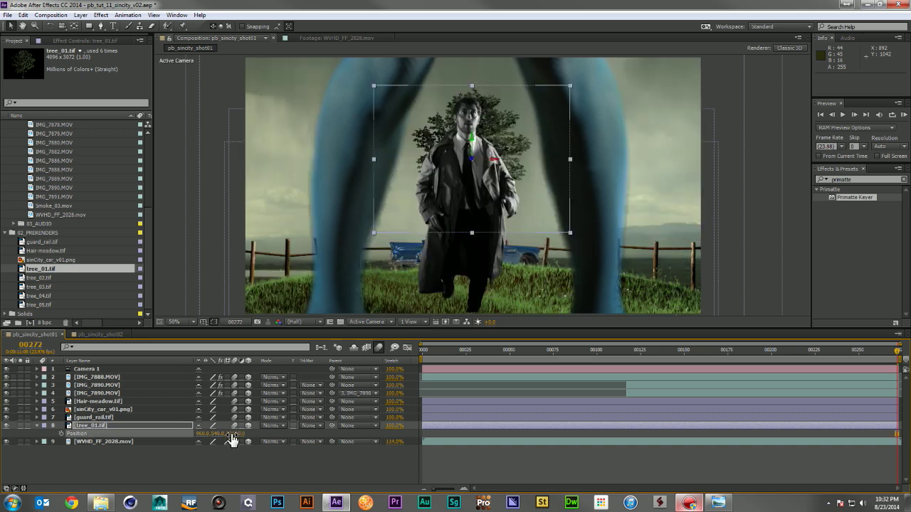
Scale the tree to 194%, move it to the left, and duplicate it into four layers.
{"action": "key", "text": "s"}
{"action": "left_click_drag", "start_coordinate": [245, 434], "coordinate": [293, 433]}
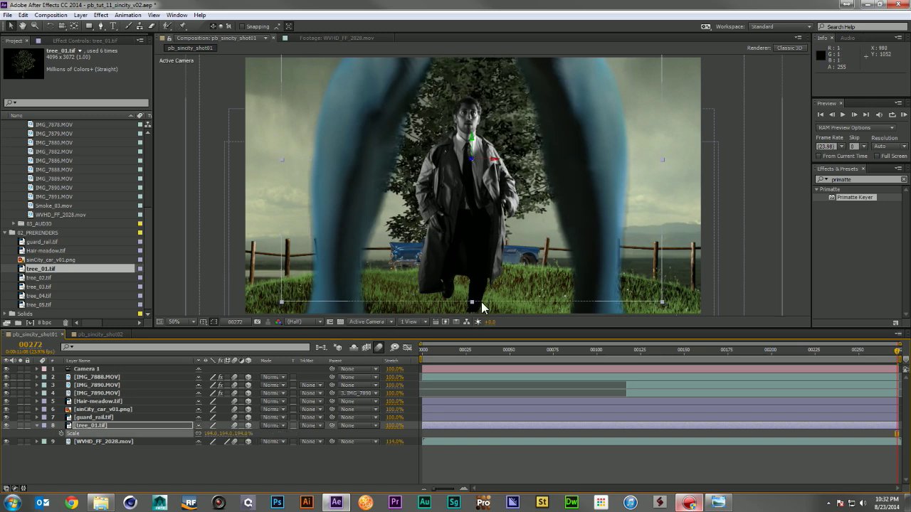
{"action": "left_click_drag", "start_coordinate": [449, 261], "coordinate": [319, 266]}
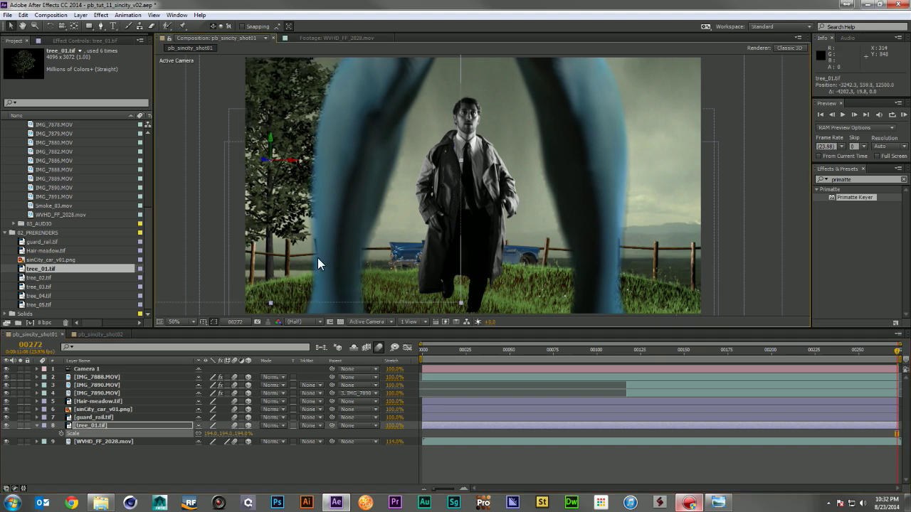
{"action": "left_click_drag", "start_coordinate": [47, 277], "coordinate": [83, 274]}
{"action": "key", "text": "ctrl+d"}
{"action": "key", "text": "ctrl+d"}
{"action": "key", "text": "ctrl+d"}
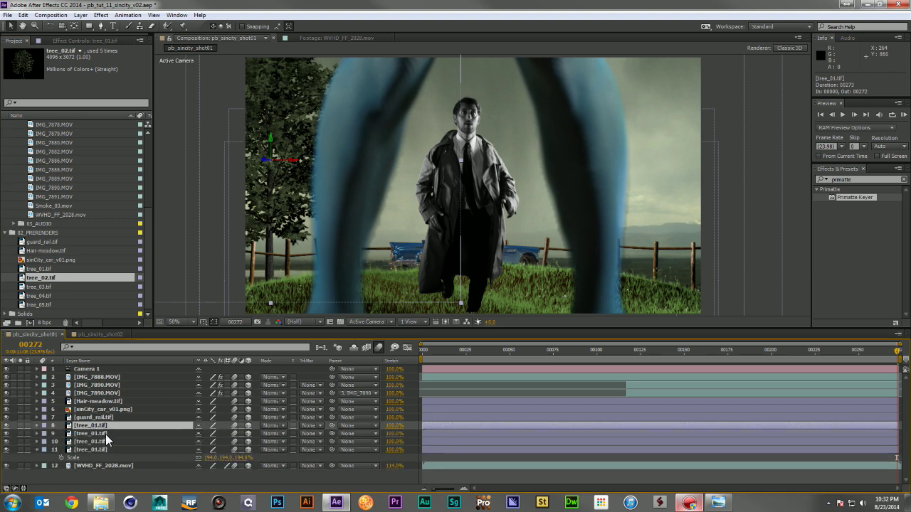
{"action": "key", "text": "ctrl+d"}
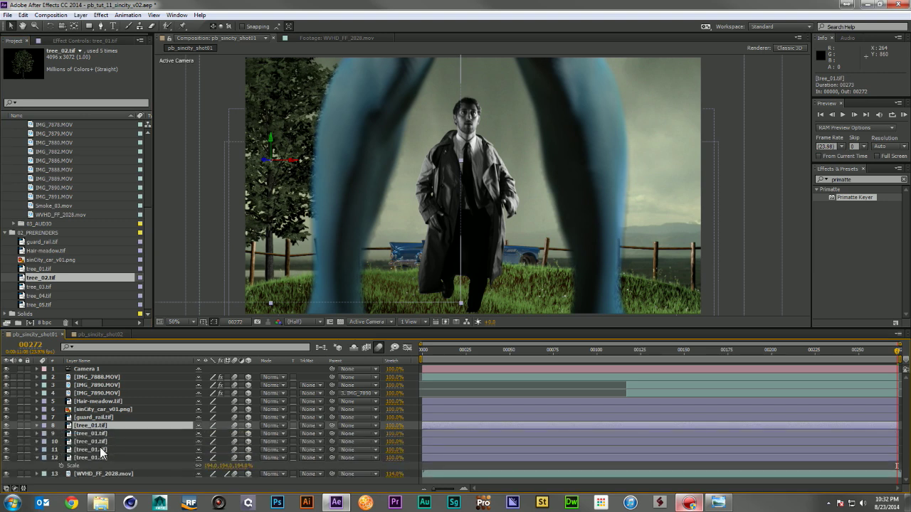
Replace the images of layers 11, 10, 9 and 8 with tree_02, tree_03, tree_04 and tree_05.
{"action": "left_click_drag", "start_coordinate": [56, 279], "coordinate": [96, 447]}
{"action": "left_click", "coordinate": [95, 441]}
{"action": "left_click_drag", "start_coordinate": [41, 286], "coordinate": [95, 437]}
{"action": "left_click", "coordinate": [94, 433]}
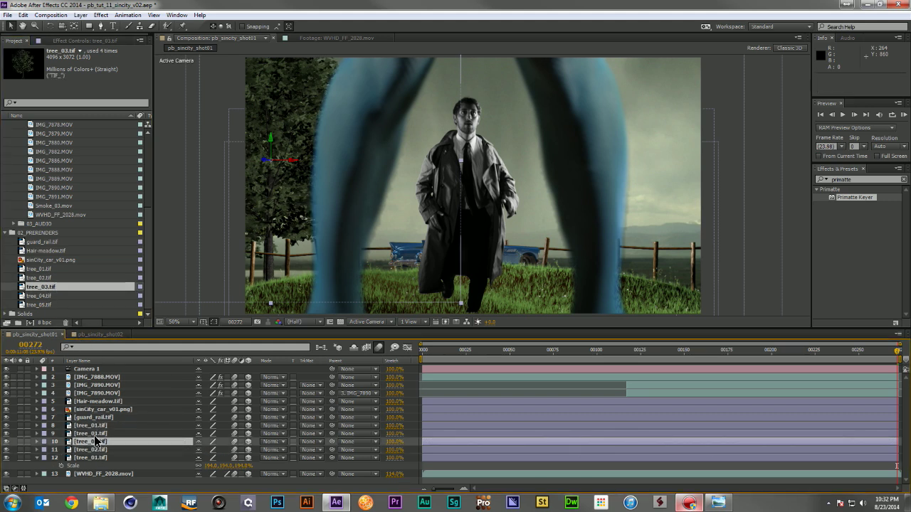
{"action": "left_click_drag", "start_coordinate": [47, 294], "coordinate": [104, 439]}
{"action": "left_click", "coordinate": [102, 425]}
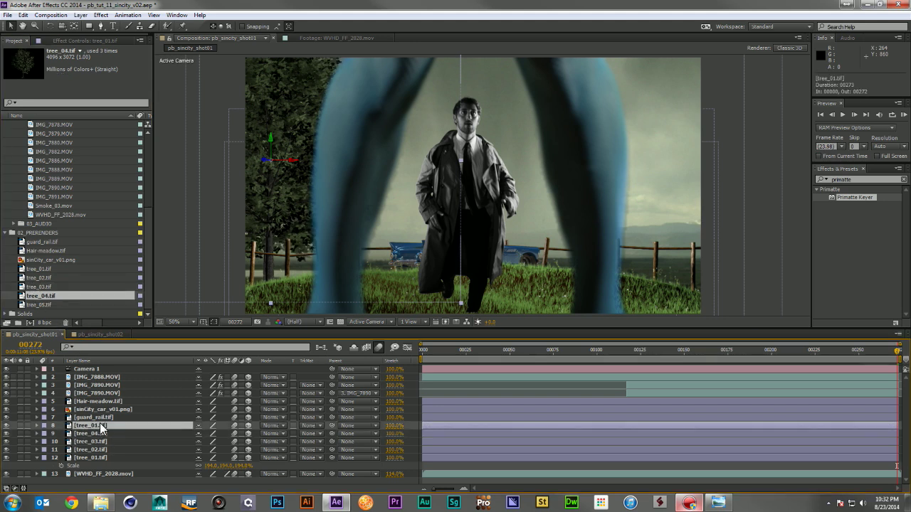
{"action": "left_click_drag", "start_coordinate": [40, 303], "coordinate": [112, 443]}
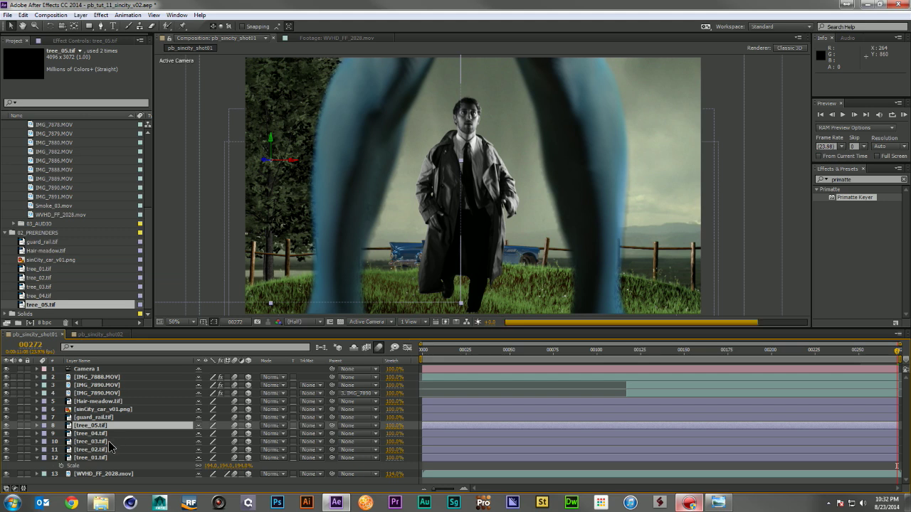
Shift tree_02, tree_03, tree_04 and tree_05 progressively rightward across the background.
{"action": "left_click", "coordinate": [100, 449]}
{"action": "mouse_move", "coordinate": [309, 206]}
{"action": "left_mouse_down"}
{"action": "mouse_move", "coordinate": [358, 211]}
{"action": "mouse_move", "coordinate": [315, 214]}
{"action": "left_mouse_up"}
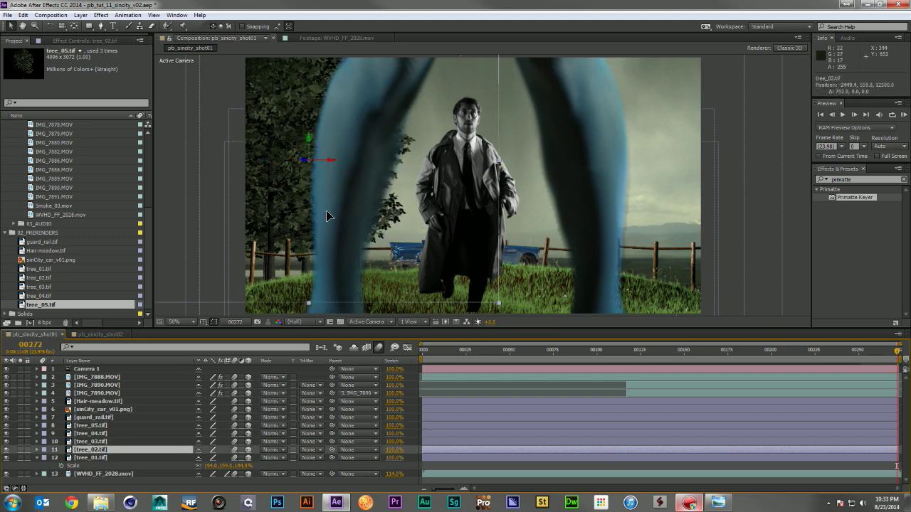
{"action": "left_click", "coordinate": [90, 441]}
{"action": "left_click_drag", "start_coordinate": [357, 230], "coordinate": [397, 233]}
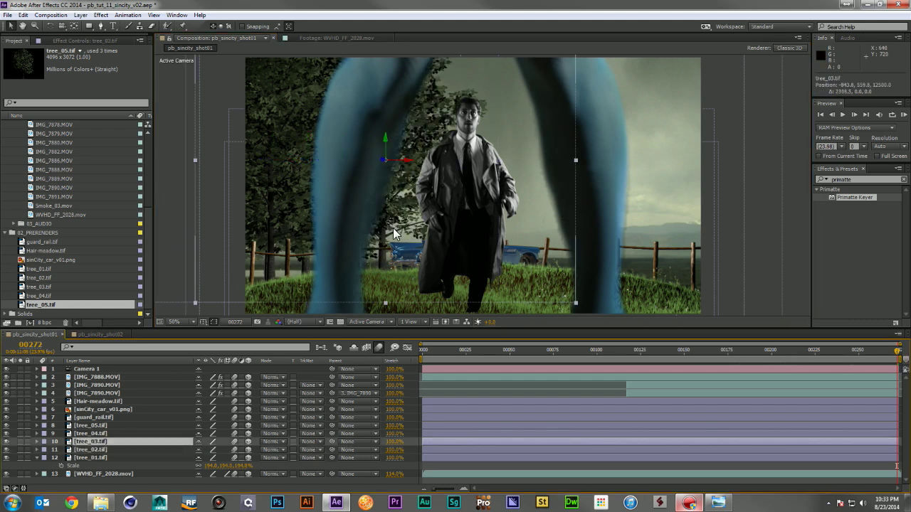
{"action": "left_click", "coordinate": [429, 237]}
{"action": "left_click_drag", "start_coordinate": [296, 192], "coordinate": [442, 184]}
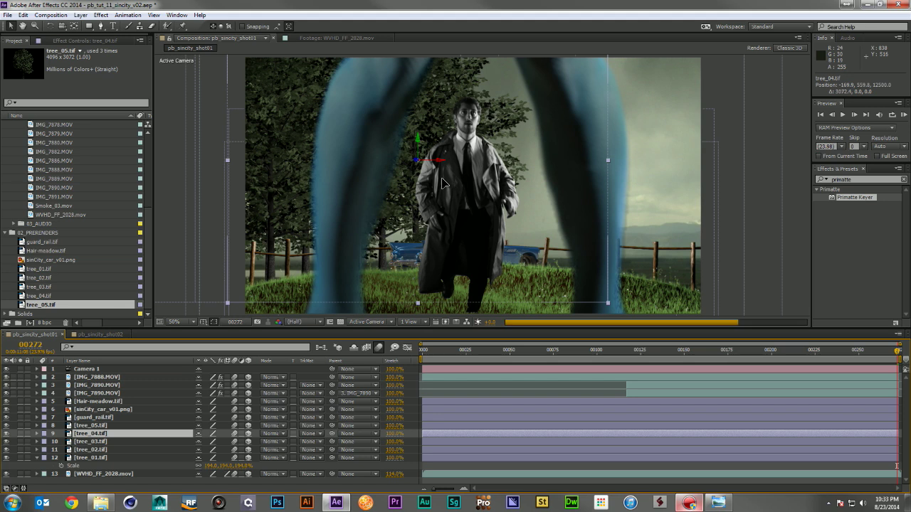
{"action": "left_click", "coordinate": [91, 426]}
{"action": "left_click_drag", "start_coordinate": [406, 164], "coordinate": [653, 173]}
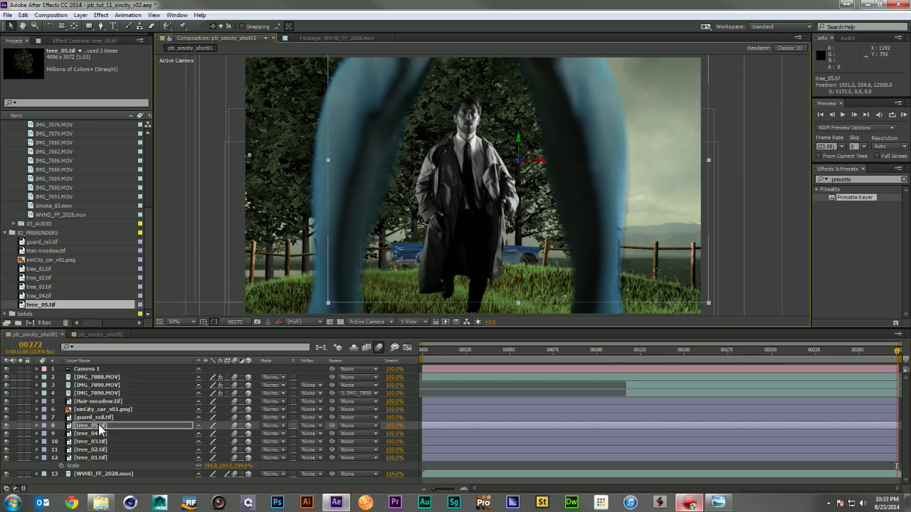
Duplicate tree_01–tree_03, stack the copies above tree_05 and slide them right.
{"action": "left_click", "coordinate": [101, 456]}
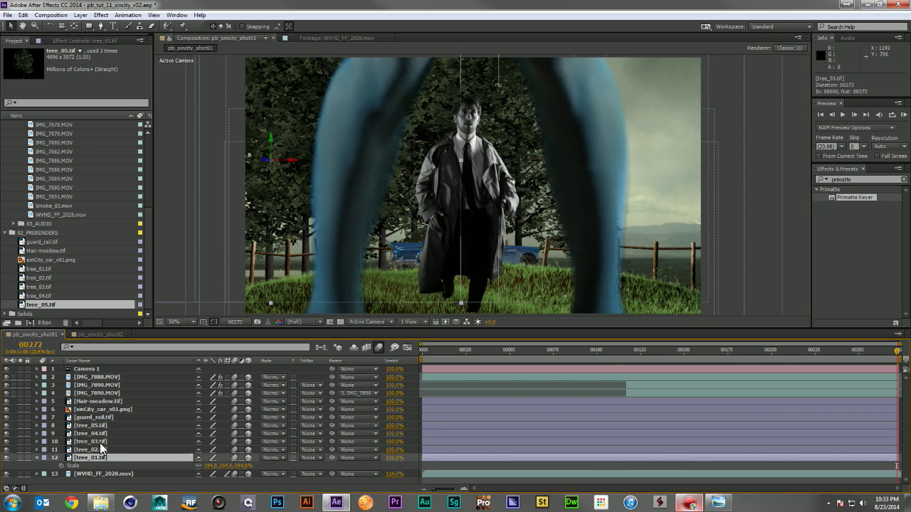
{"action": "left_click", "coordinate": [101, 443], "text": "shift"}
{"action": "key", "text": "ctrl+d"}
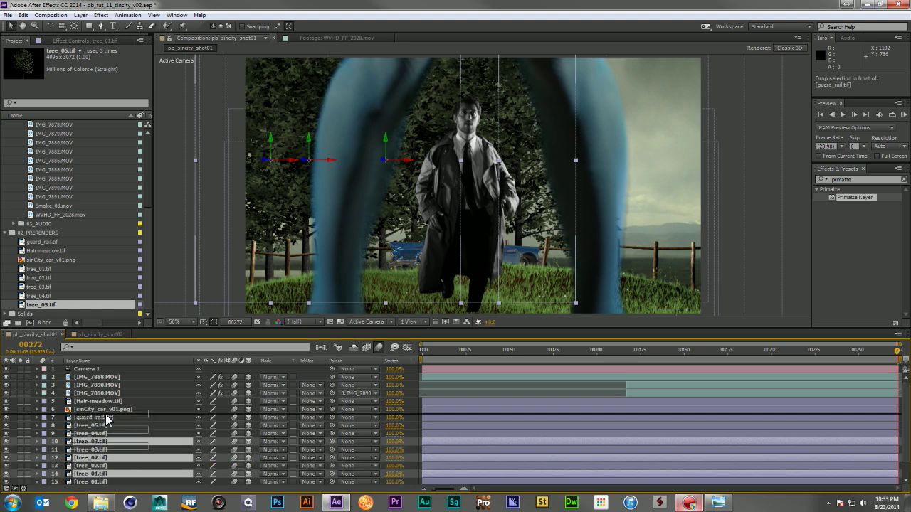
{"action": "left_click_drag", "start_coordinate": [107, 427], "coordinate": [107, 424]}
{"action": "left_click_drag", "start_coordinate": [339, 210], "coordinate": [560, 229]}
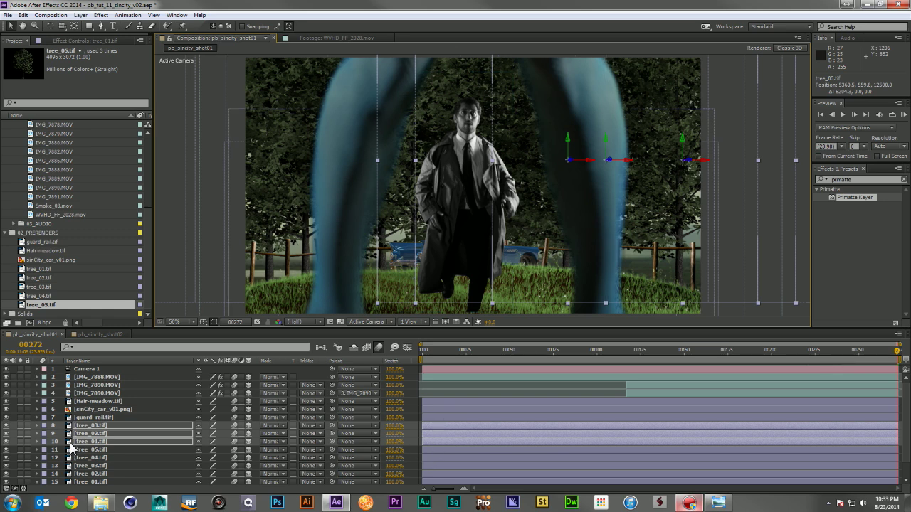
{"action": "left_click", "coordinate": [488, 385]}
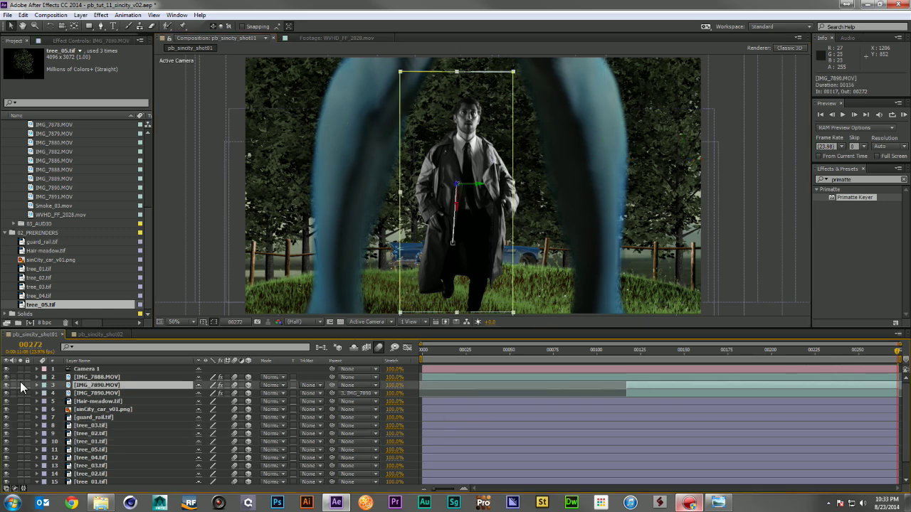
Deselect all layers and scrub back to frame 0, where the woman appears.
{"action": "key", "text": "ctrl+shift+a"}
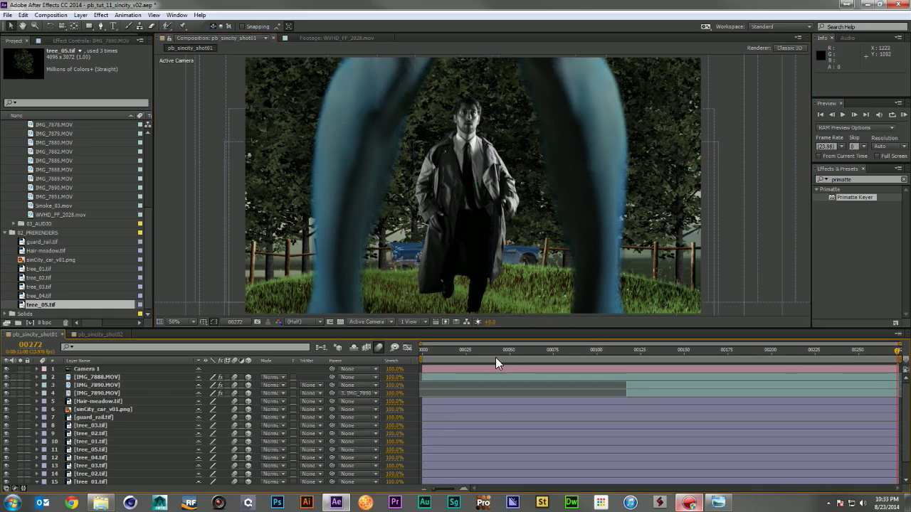
{"action": "left_click_drag", "start_coordinate": [462, 350], "coordinate": [419, 349]}
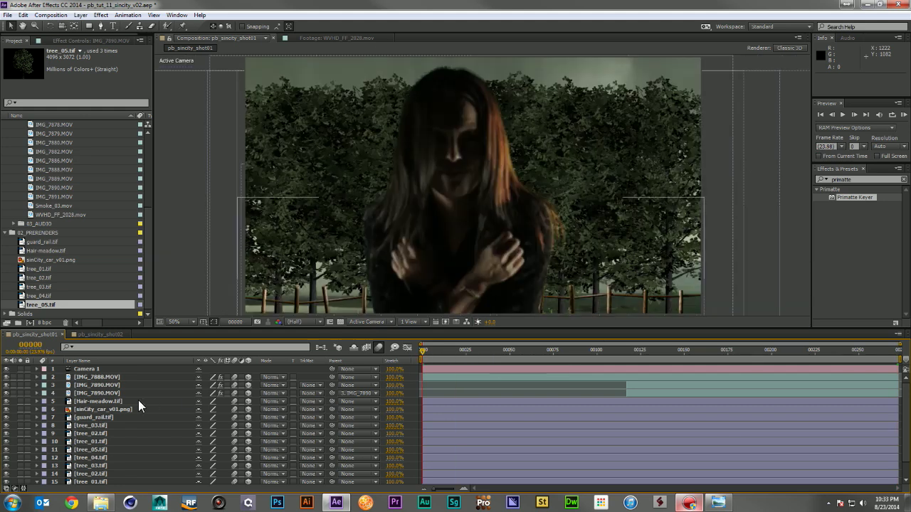
Select all eight tree layers, scale them from 194% to 177% and lower them.
{"action": "left_click", "coordinate": [105, 426]}
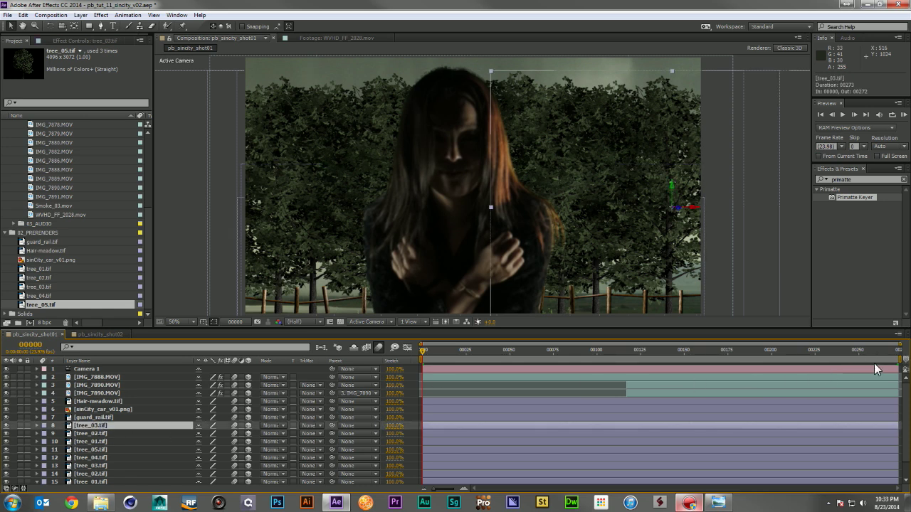
{"action": "scroll", "coordinate": [137, 449], "scroll_direction": "down", "scroll_amount": 2}
{"action": "left_click", "coordinate": [100, 463], "text": "shift"}
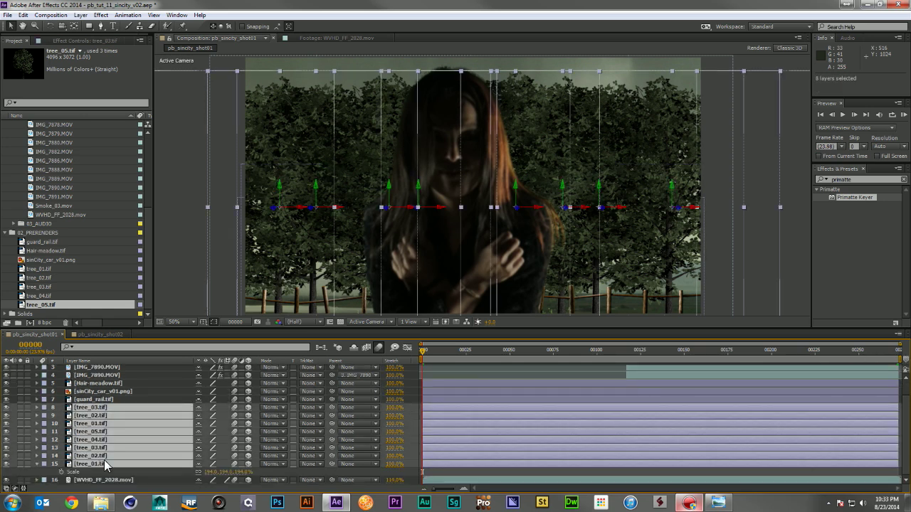
{"action": "key", "text": "s"}
{"action": "left_click_drag", "start_coordinate": [242, 424], "coordinate": [233, 424]}
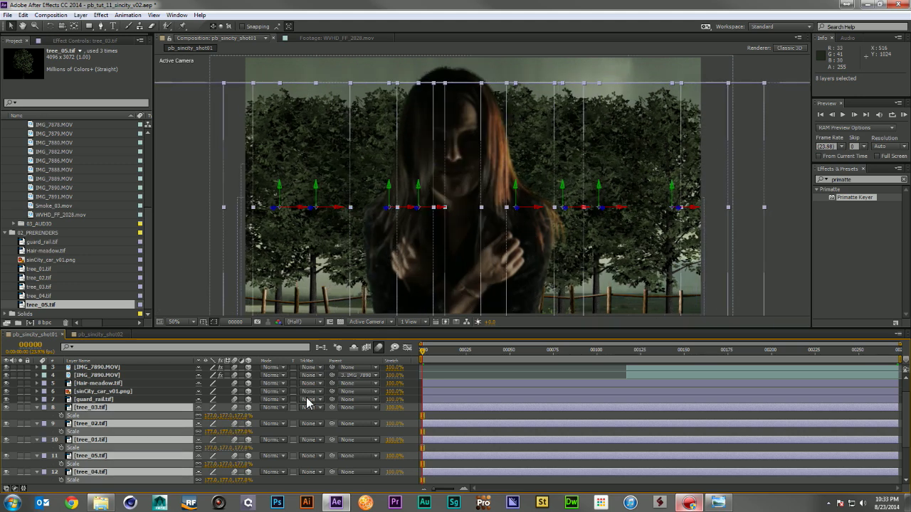
{"action": "left_click_drag", "start_coordinate": [598, 167], "coordinate": [596, 184]}
Lower the trees slightly more after checking the last frame, then collapse and deselect them.
{"action": "left_click", "coordinate": [895, 356]}
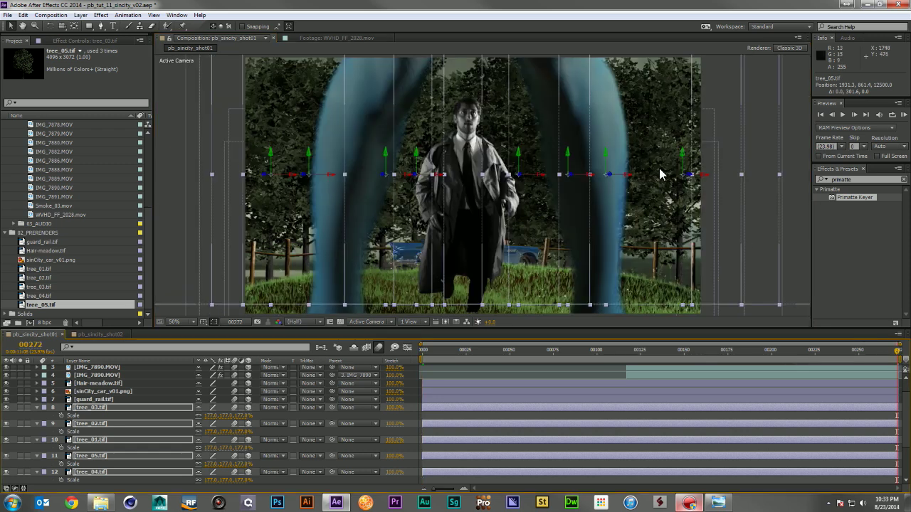
{"action": "left_click_drag", "start_coordinate": [662, 170], "coordinate": [662, 173]}
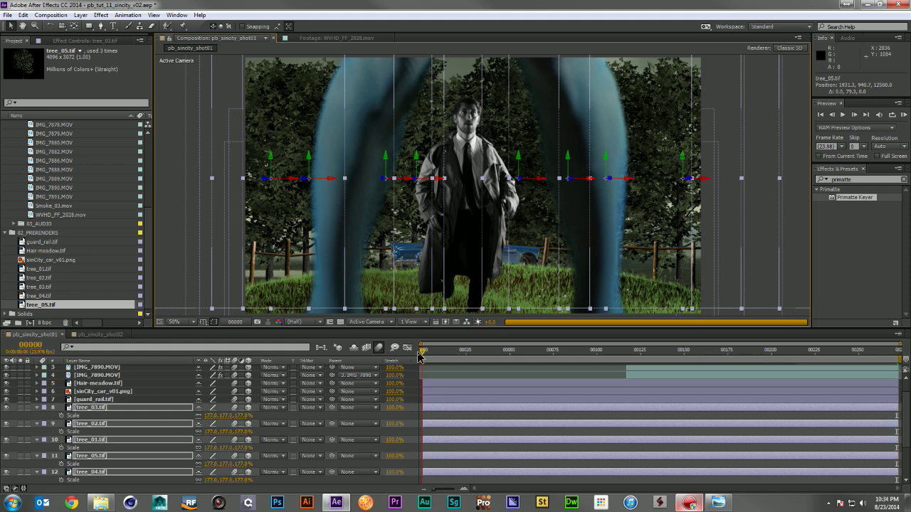
{"action": "left_click", "coordinate": [418, 353]}
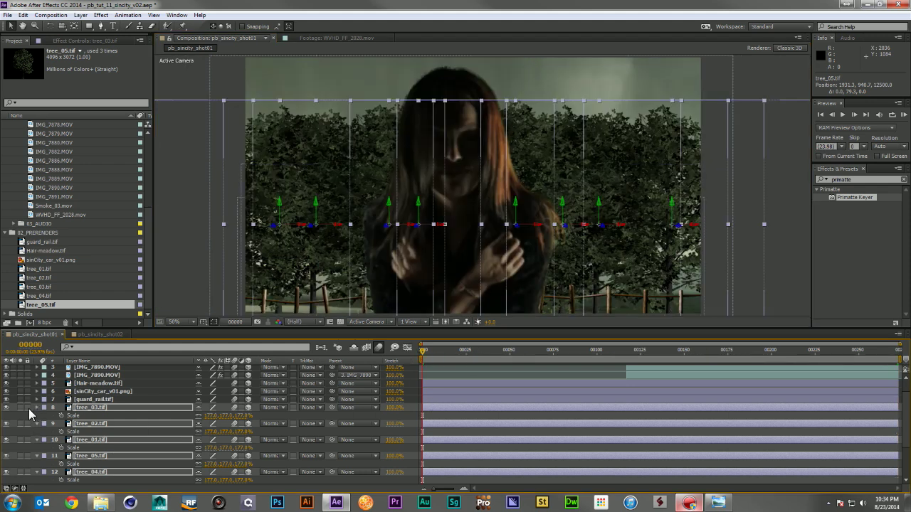
{"action": "key", "text": "u"}
{"action": "key", "text": "ctrl+shift+a"}
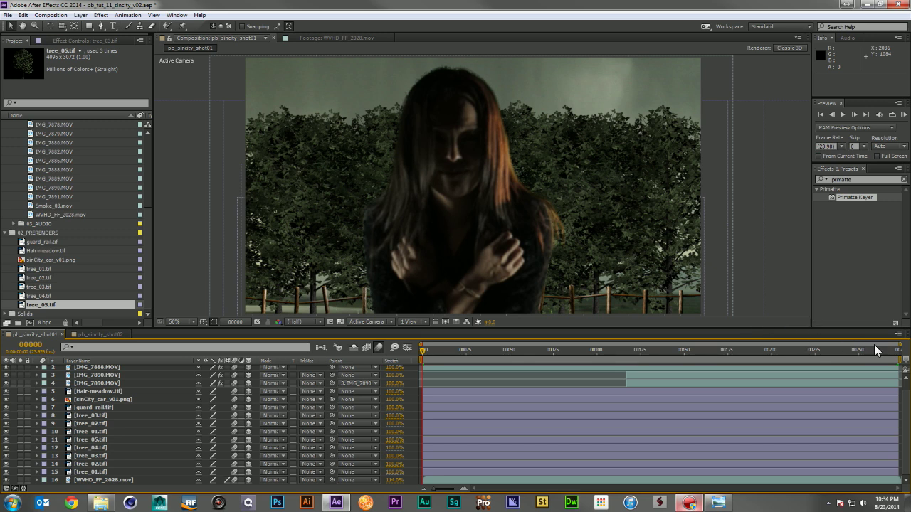
{"action": "left_click_drag", "start_coordinate": [895, 355], "coordinate": [901, 355]}
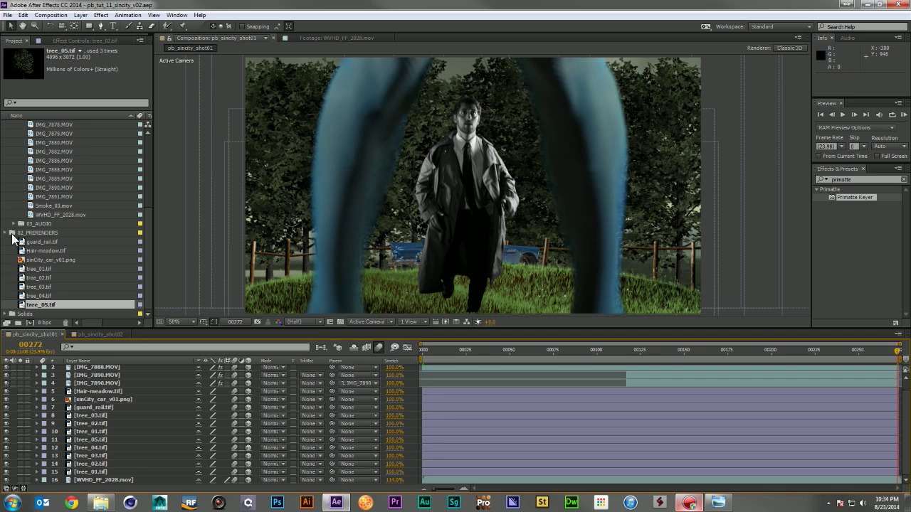
Review the Sin City comic reference in Windows Photo Viewer, then collapse the 02_VIDEO folder.
{"action": "scroll", "coordinate": [13, 240], "scroll_direction": "up", "scroll_amount": 3}
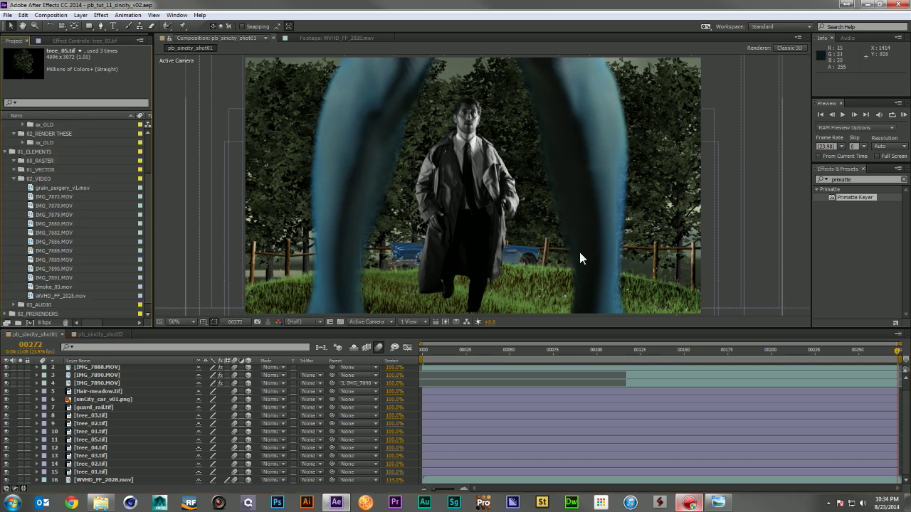
{"action": "key", "text": "alt+Tab"}
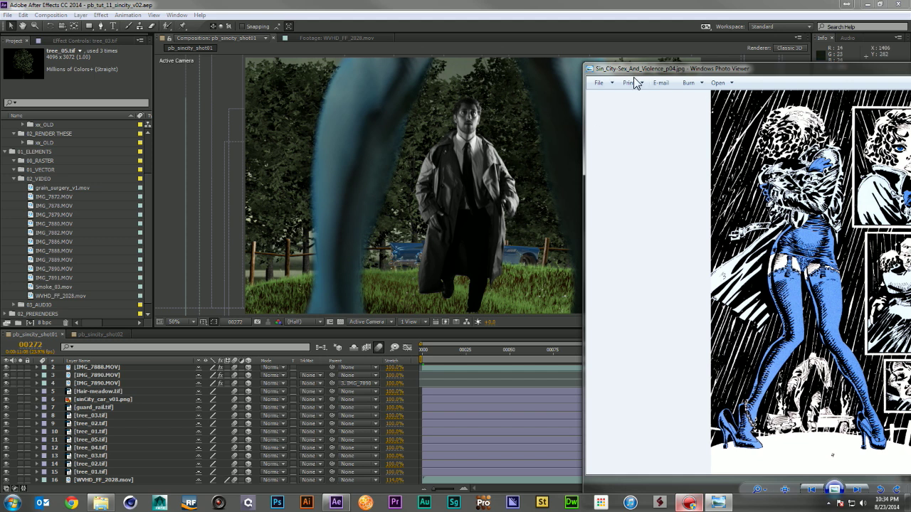
{"action": "key", "text": "alt+Tab"}
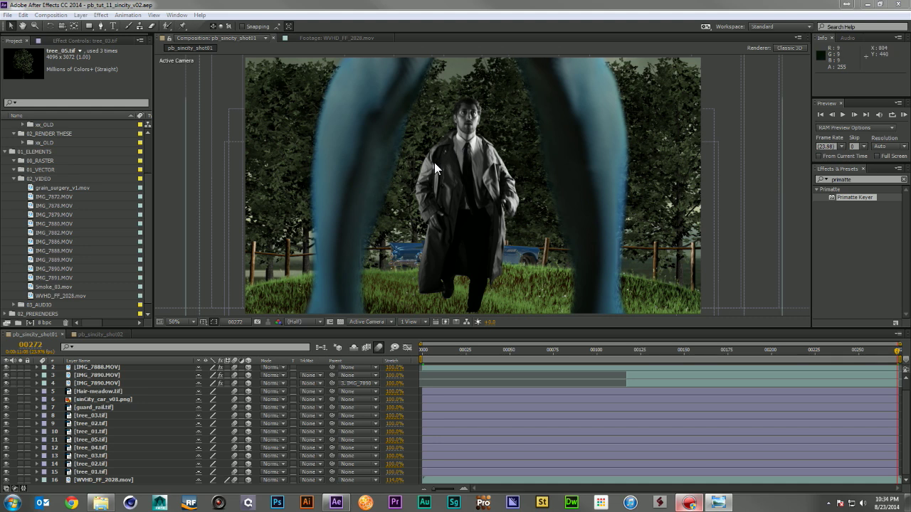
{"action": "left_click", "coordinate": [13, 179]}
Apply the Tint effect to the Hair-meadow layer.
{"action": "left_click", "coordinate": [866, 179]}
{"action": "type", "text": "tint"}
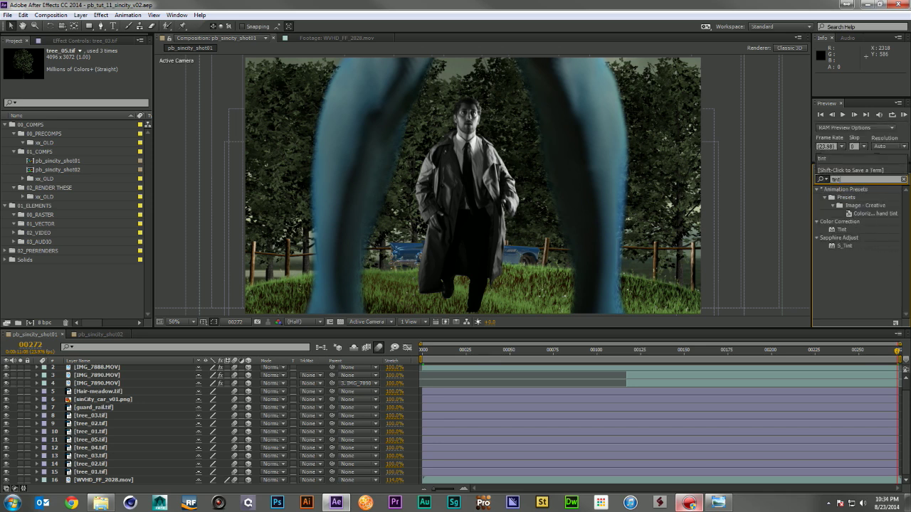
{"action": "scroll", "coordinate": [85, 427], "scroll_direction": "up", "scroll_amount": 1}
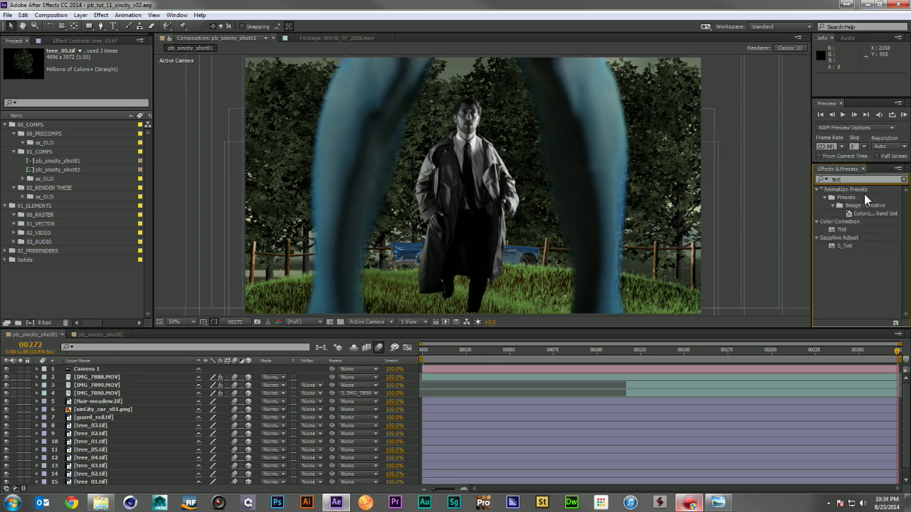
{"action": "scroll", "coordinate": [179, 416], "scroll_direction": "down", "scroll_amount": 1}
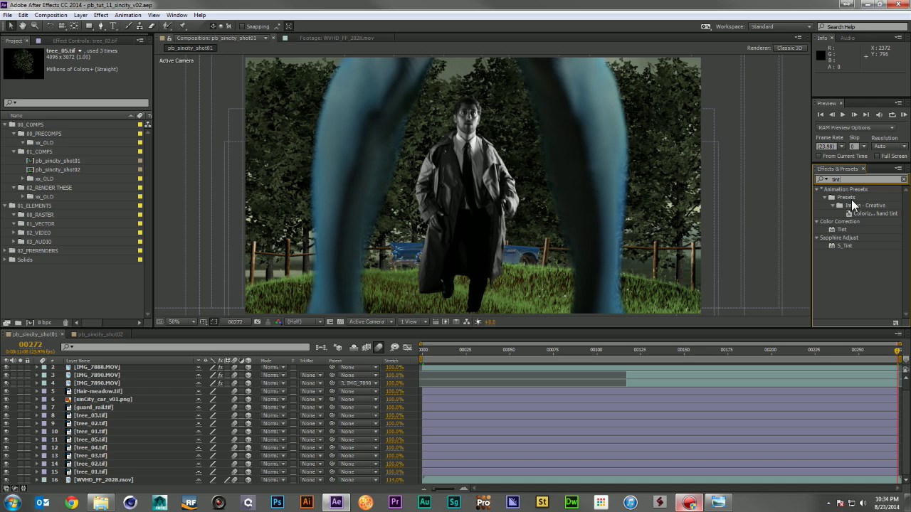
{"action": "left_click_drag", "start_coordinate": [845, 234], "coordinate": [121, 392]}
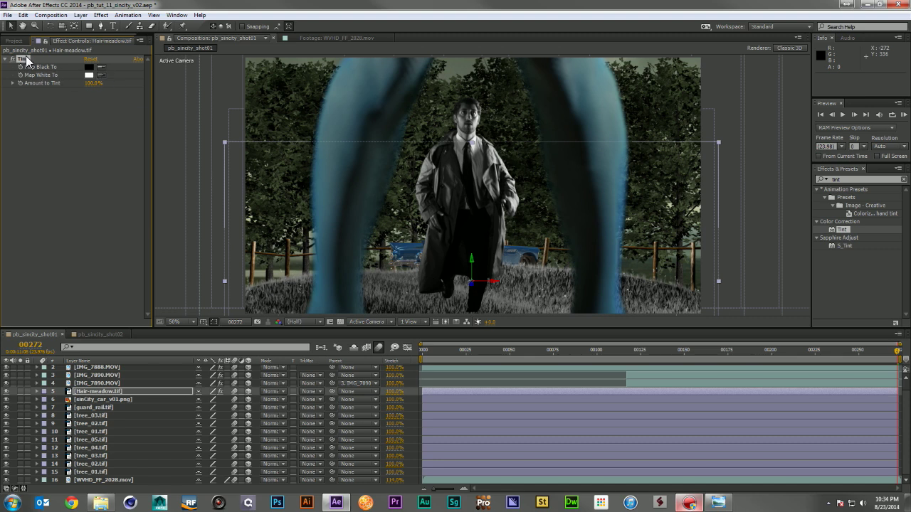
Paste Tint onto guard_rail through WVHD_FF_2028.mov, then deselect the man's IMG_7890.MOV layer.
{"action": "left_click", "coordinate": [100, 407]}
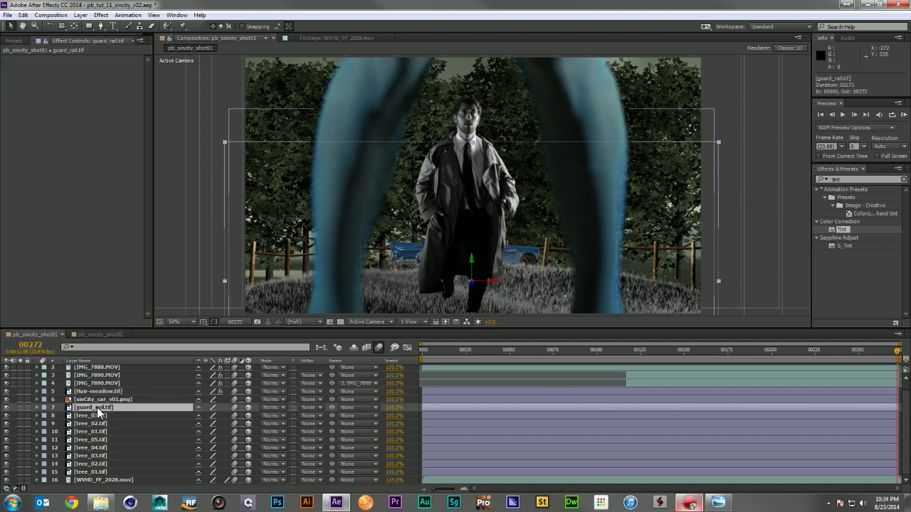
{"action": "left_click", "coordinate": [101, 480], "text": "shift"}
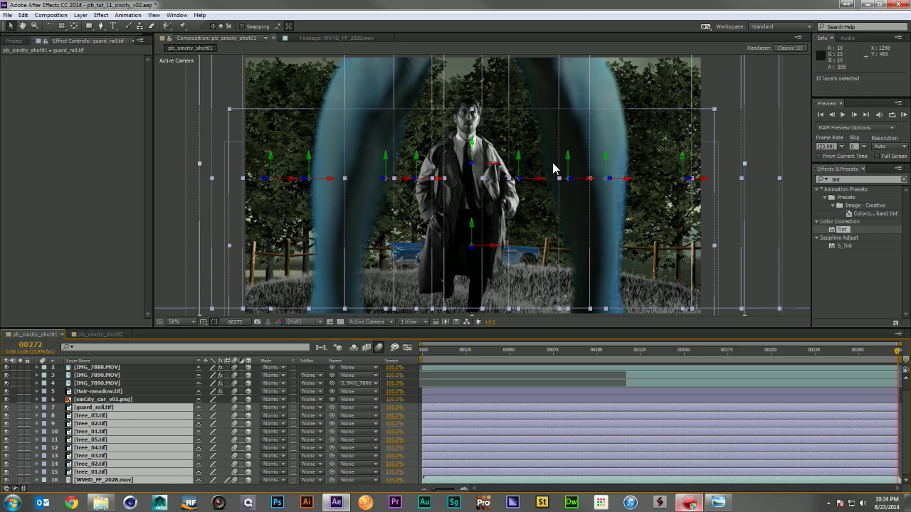
{"action": "key", "text": "ctrl+alt+shift+e"}
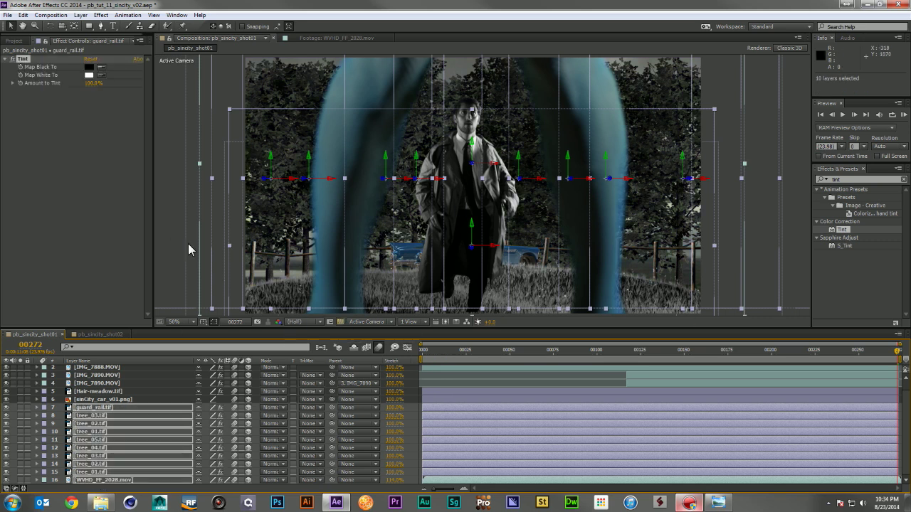
{"action": "left_click", "coordinate": [69, 170]}
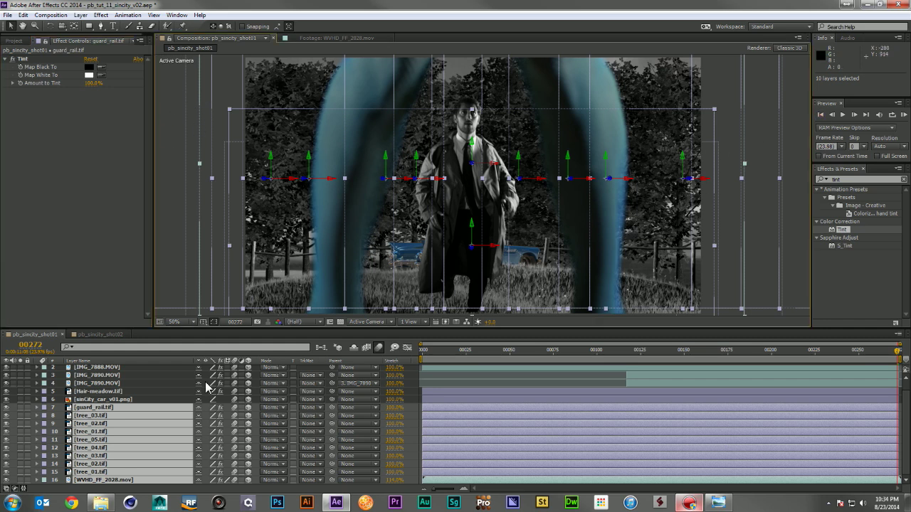
{"action": "left_click", "coordinate": [171, 382]}
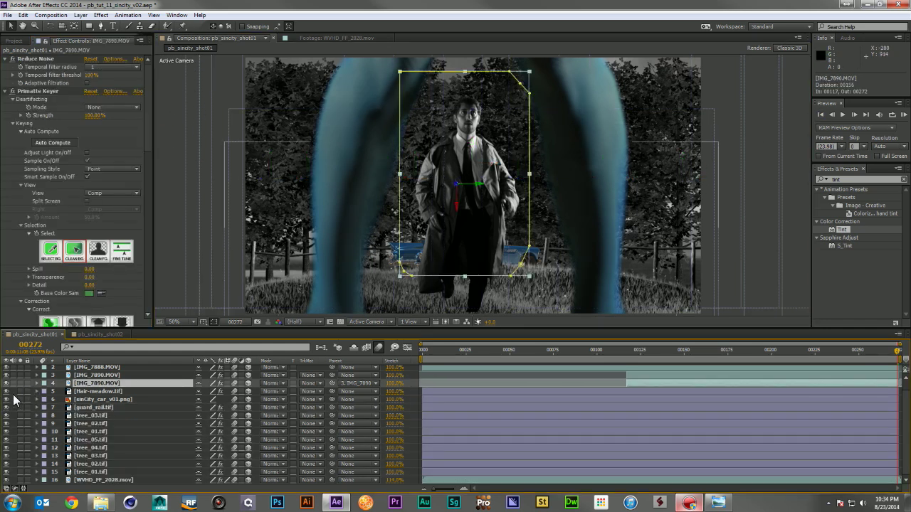
{"action": "key", "text": "F2"}
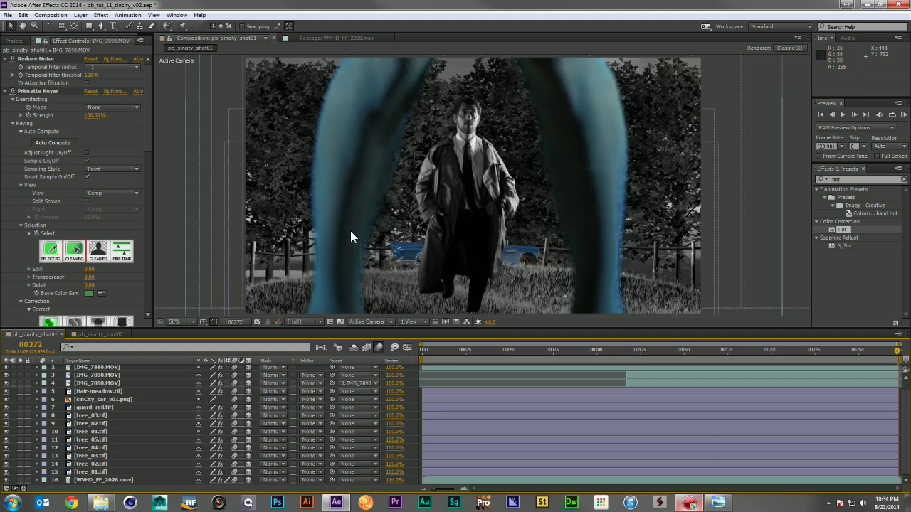
{"action": "left_click", "coordinate": [855, 181]}
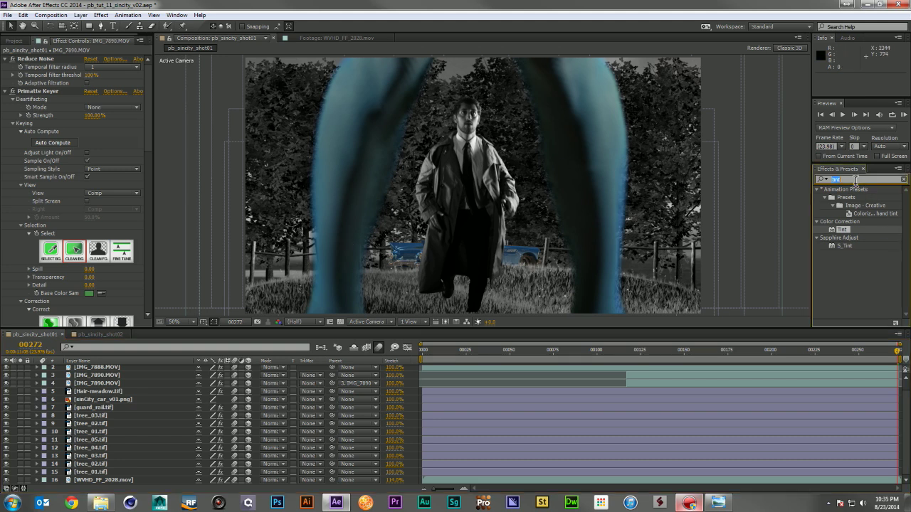
At frame 0, apply Curves to WVHD_FF_2028.mov and bend it into an S-curve.
{"action": "left_click", "coordinate": [418, 352]}
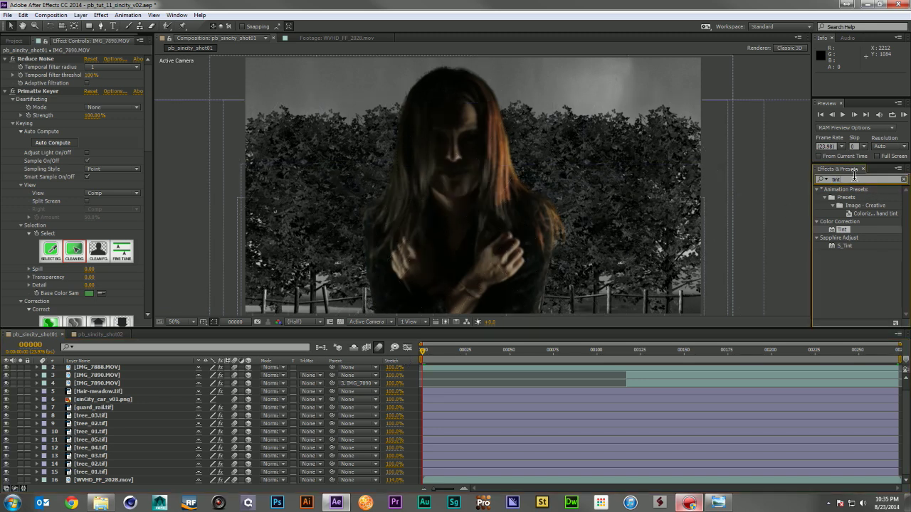
{"action": "type", "text": "curves"}
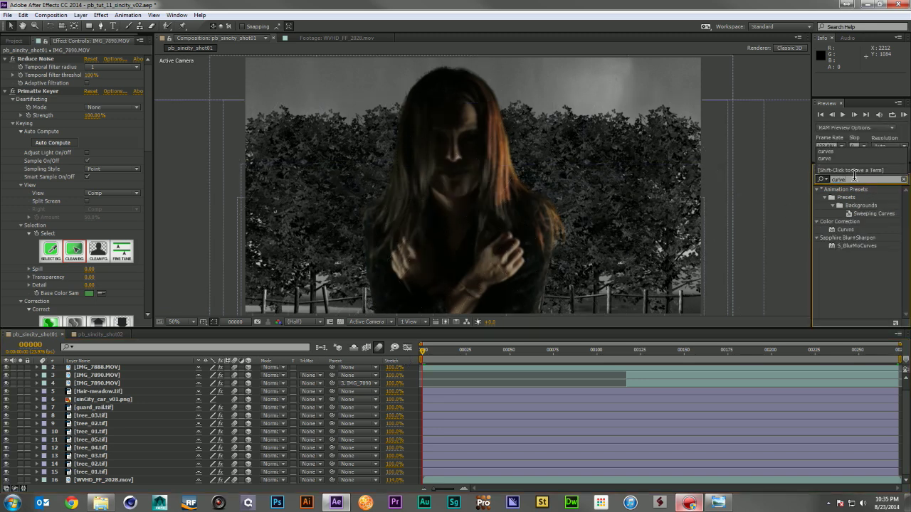
{"action": "left_click_drag", "start_coordinate": [841, 230], "coordinate": [119, 481]}
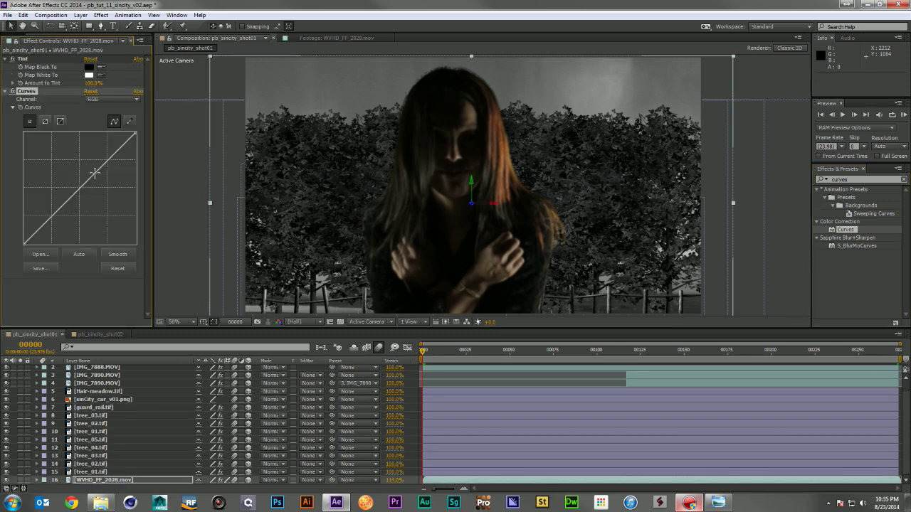
{"action": "left_click", "coordinate": [106, 161]}
{"action": "left_click_drag", "start_coordinate": [59, 213], "coordinate": [64, 224]}
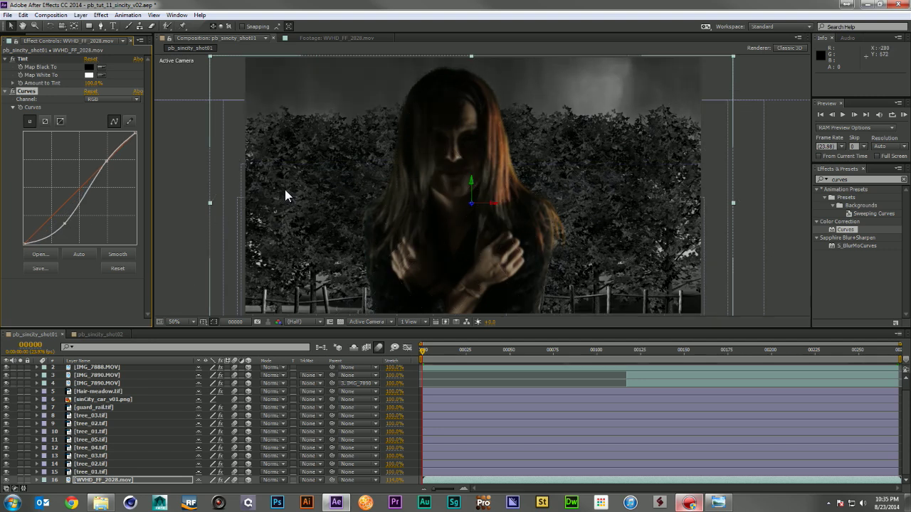
Add Reduce Noise to the sky layer, placed ahead of its Tint effect.
{"action": "left_click", "coordinate": [858, 178]}
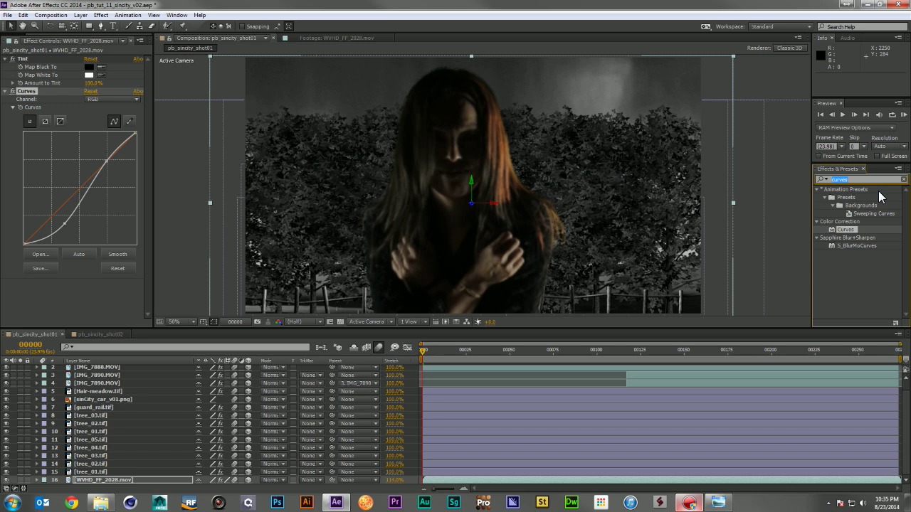
{"action": "type", "text": "reduce"}
{"action": "left_click_drag", "start_coordinate": [843, 246], "coordinate": [40, 59]}
Run Neat Video's Auto Profile and Auto Fine-Tune on the sky footage and apply.
{"action": "left_click", "coordinate": [104, 57]}
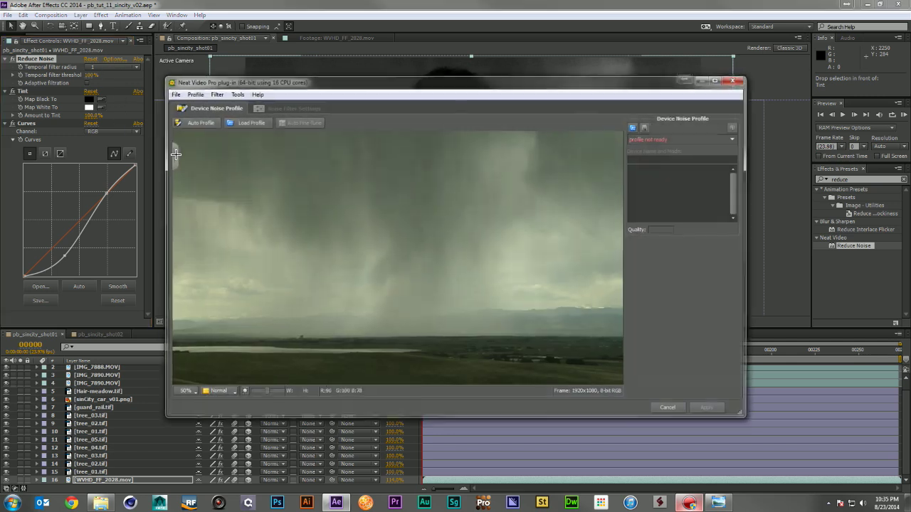
{"action": "left_click", "coordinate": [202, 121]}
{"action": "left_click", "coordinate": [303, 122]}
{"action": "left_click", "coordinate": [725, 408]}
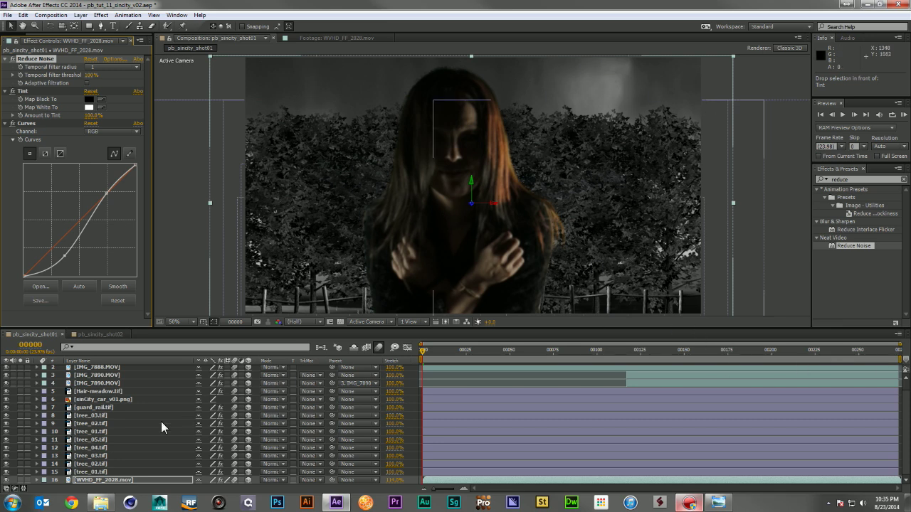
{"action": "scroll", "coordinate": [161, 422], "scroll_direction": "up", "scroll_amount": 1}
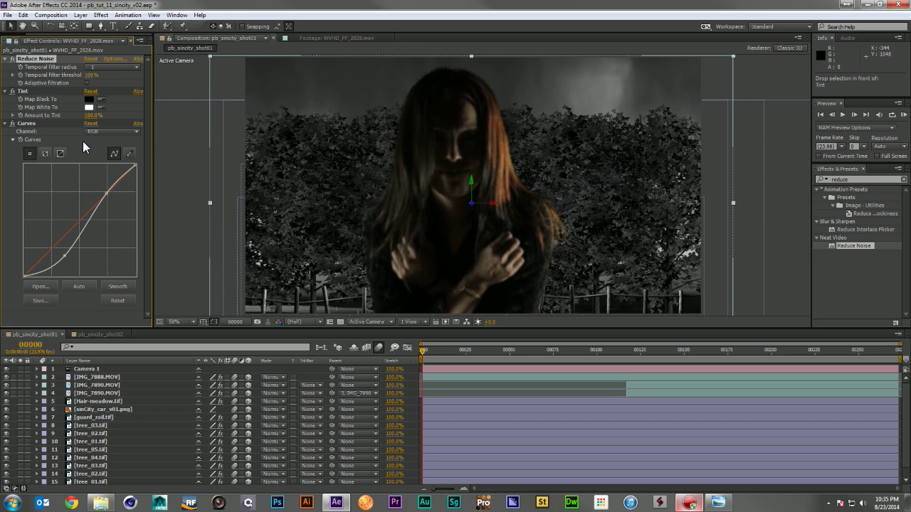
Try the sky's Curves effect on the tree layers, then undo the paste and deselect.
{"action": "left_click", "coordinate": [899, 351]}
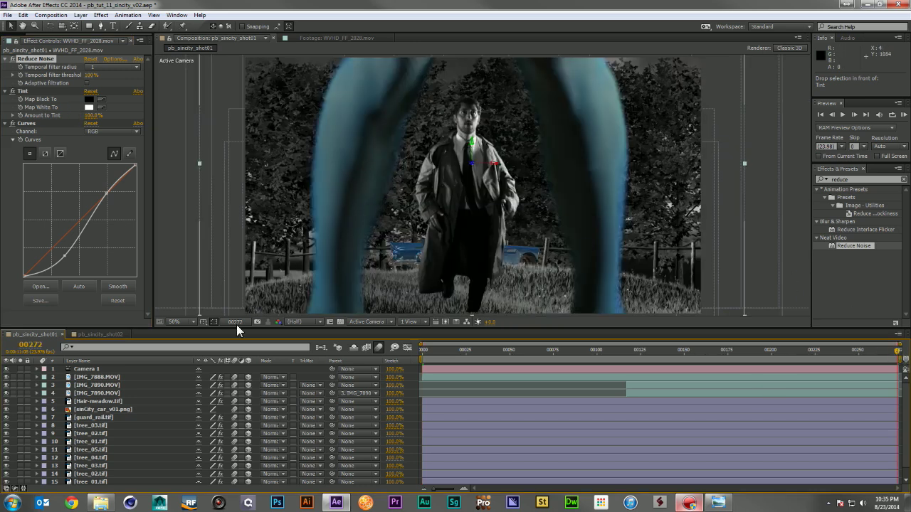
{"action": "left_click", "coordinate": [27, 125]}
{"action": "left_click_drag", "start_coordinate": [49, 265], "coordinate": [98, 407]}
{"action": "left_click", "coordinate": [98, 400]}
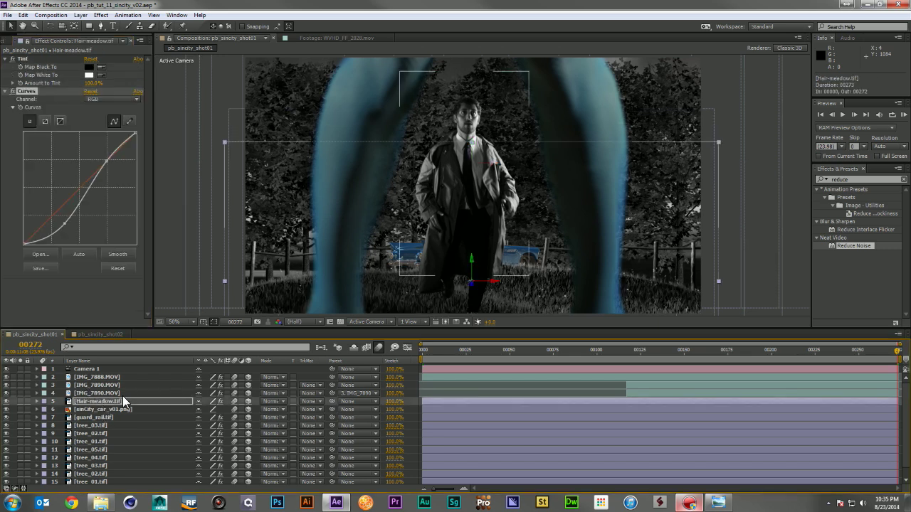
{"action": "scroll", "coordinate": [90, 429], "scroll_direction": "down", "scroll_amount": 1}
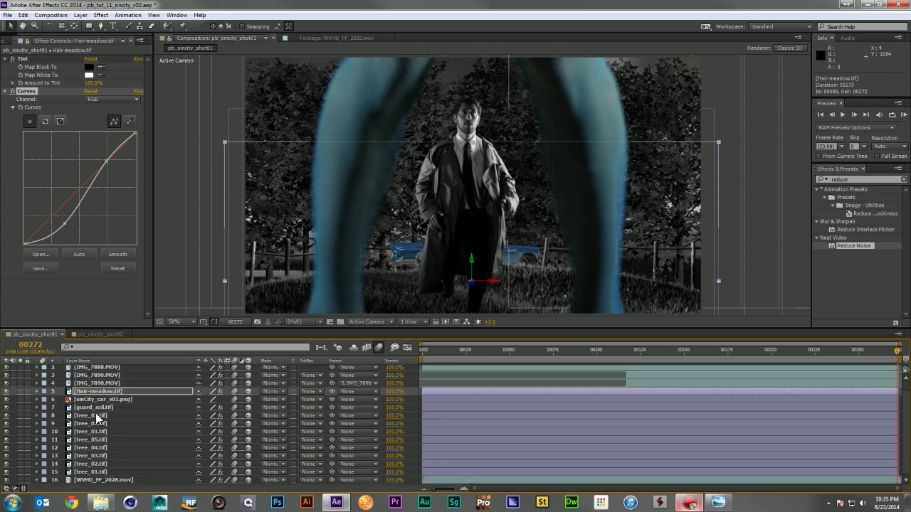
{"action": "left_click", "coordinate": [96, 416]}
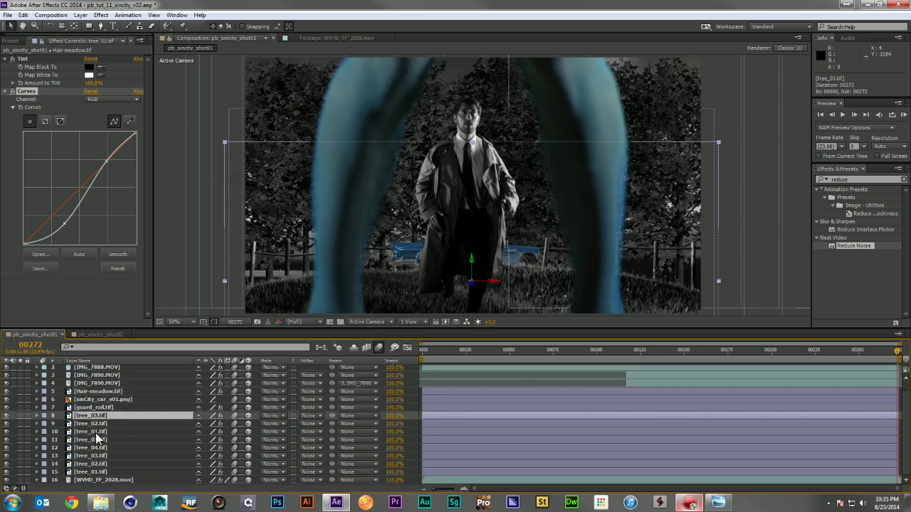
{"action": "left_click", "coordinate": [95, 470], "text": "shift"}
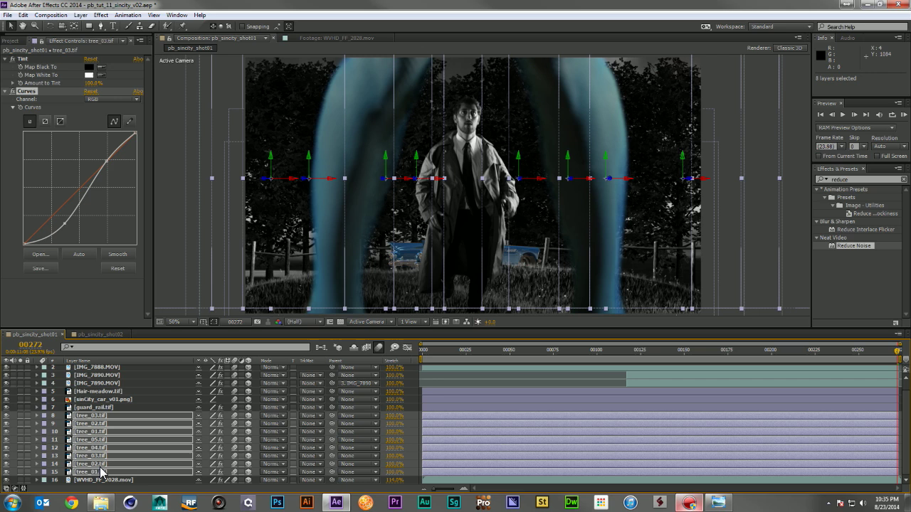
{"action": "key", "text": "ctrl+z"}
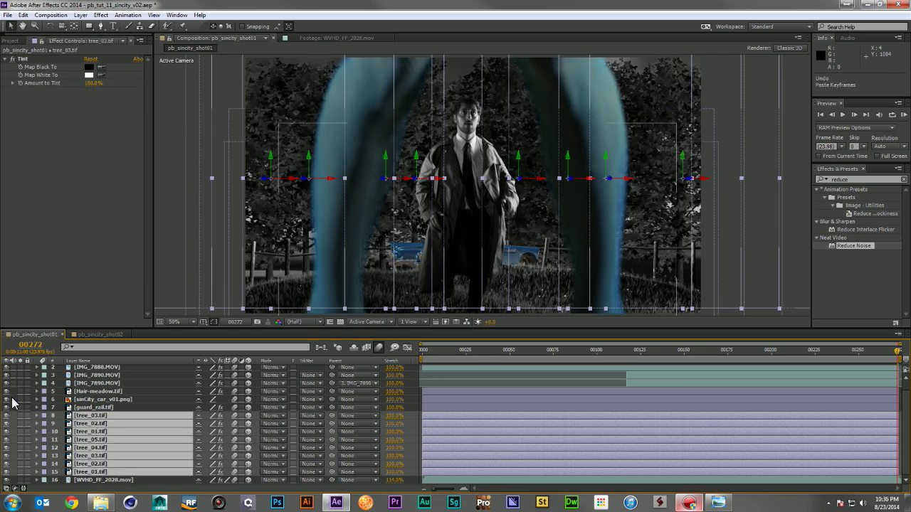
{"action": "key", "text": "F2"}
Ease tree_03's Curves to milder contrast and paste it onto the remaining tree layers.
{"action": "left_click", "coordinate": [96, 416]}
{"action": "key", "text": "ctrl+shift+z"}
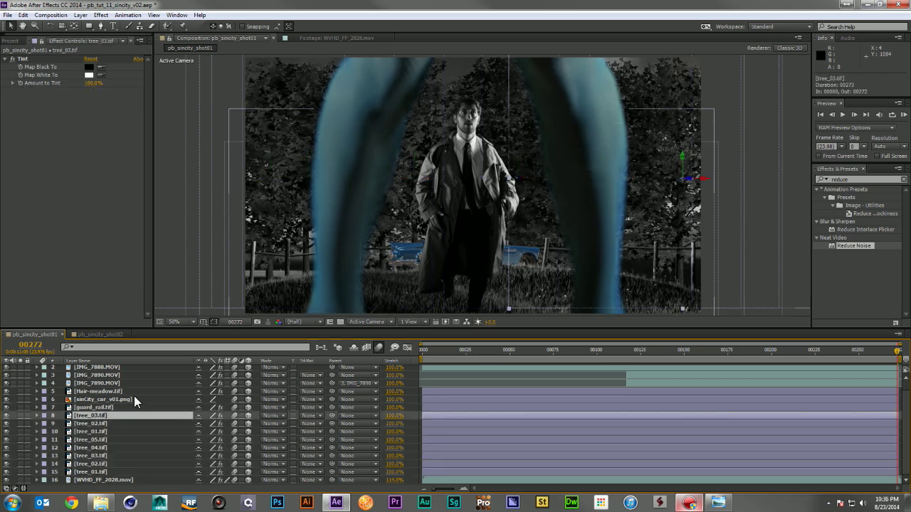
{"action": "left_click_drag", "start_coordinate": [69, 225], "coordinate": [62, 220]}
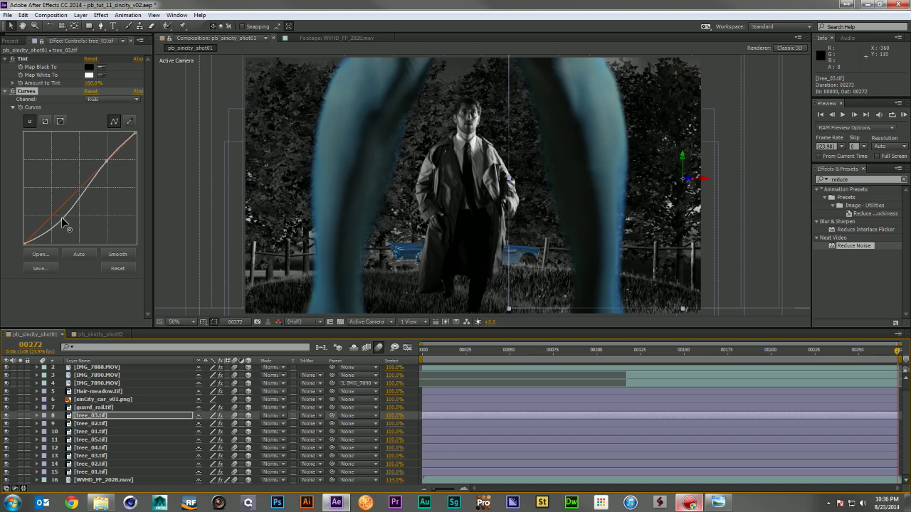
{"action": "left_click_drag", "start_coordinate": [60, 217], "coordinate": [57, 215]}
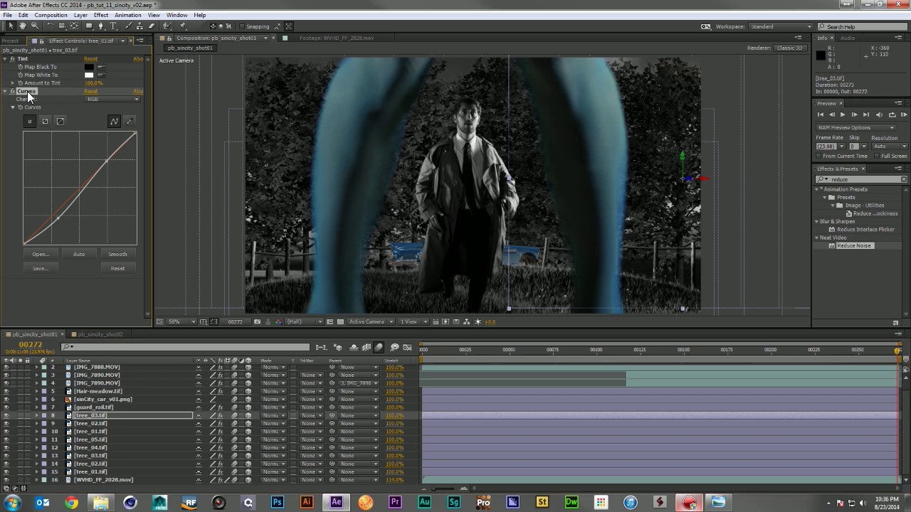
{"action": "left_click", "coordinate": [100, 423]}
{"action": "left_click", "coordinate": [107, 472], "text": "shift"}
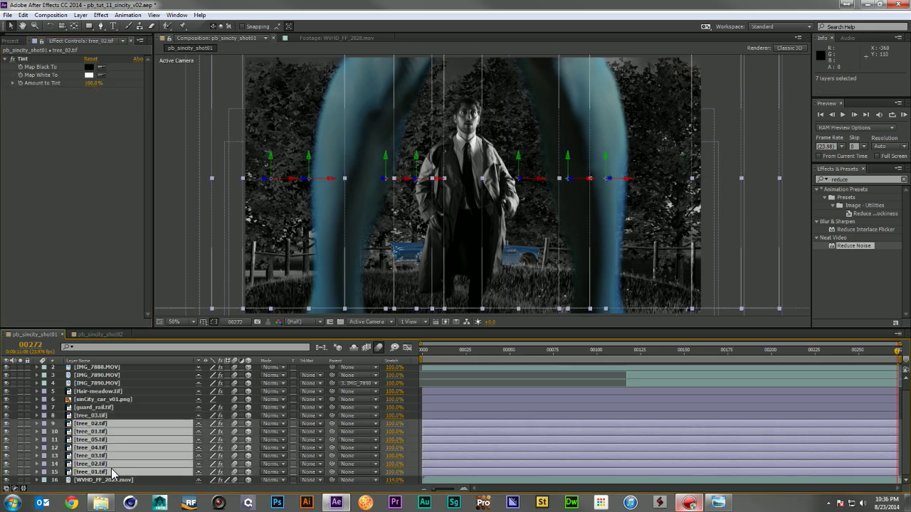
{"action": "key", "text": "ctrl+v"}
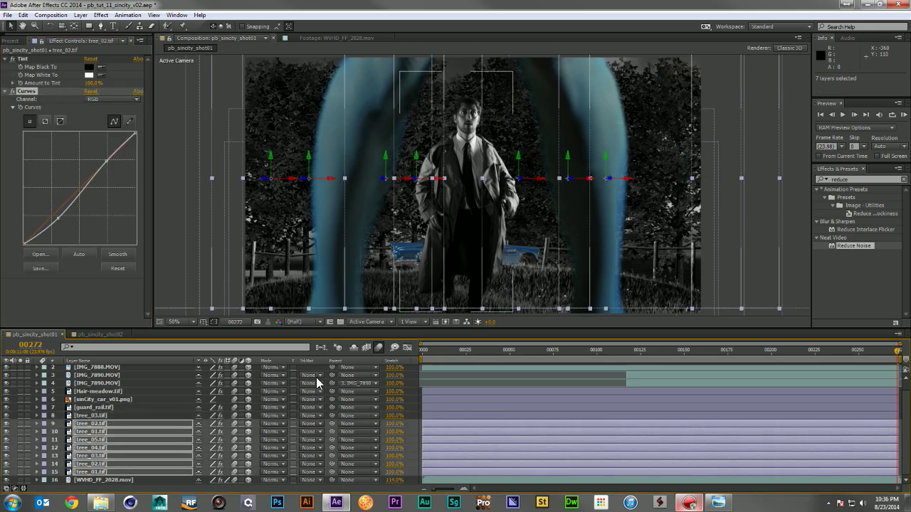
{"action": "key", "text": "F2"}
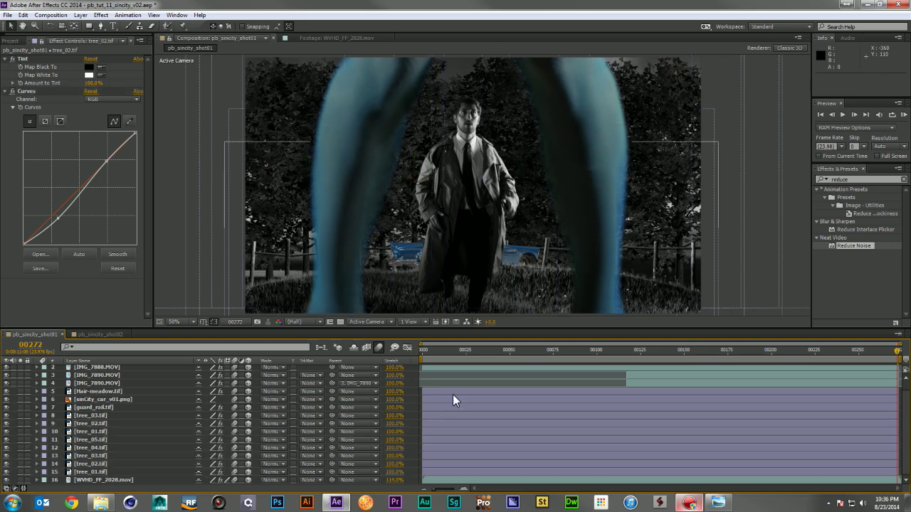
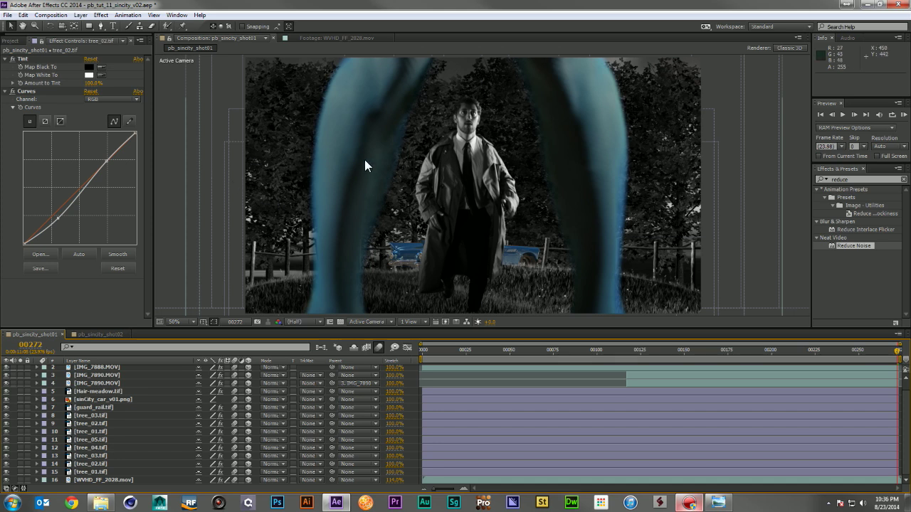
Apply the Hue/Saturation effect to the sinCity_car_v01.png layer.
{"action": "left_click", "coordinate": [89, 399]}
{"action": "left_click", "coordinate": [853, 179]}
{"action": "type", "text": "h"}
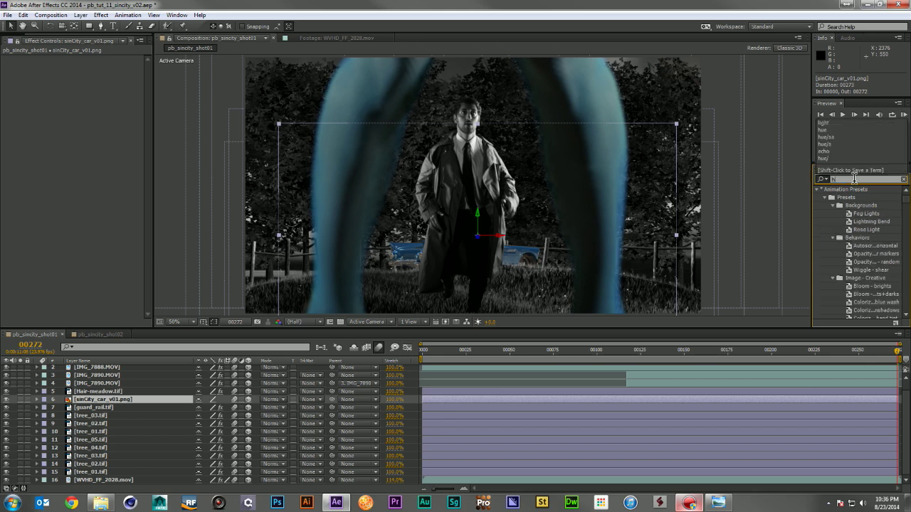
{"action": "type", "text": "ue"}
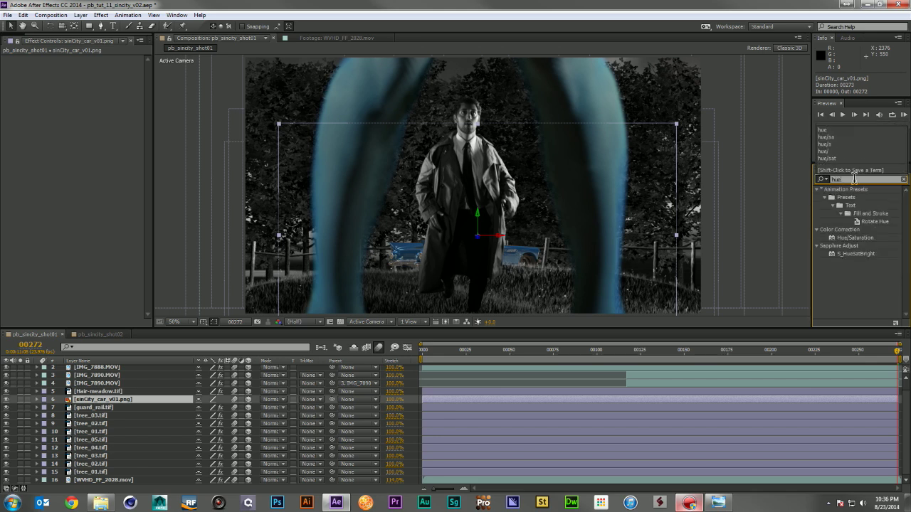
{"action": "type", "text": "/s"}
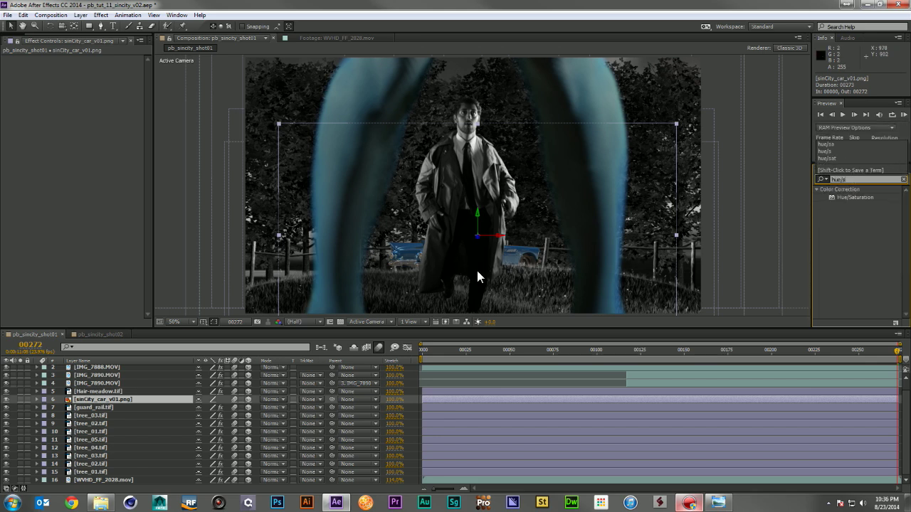
{"action": "left_click_drag", "start_coordinate": [854, 197], "coordinate": [122, 403]}
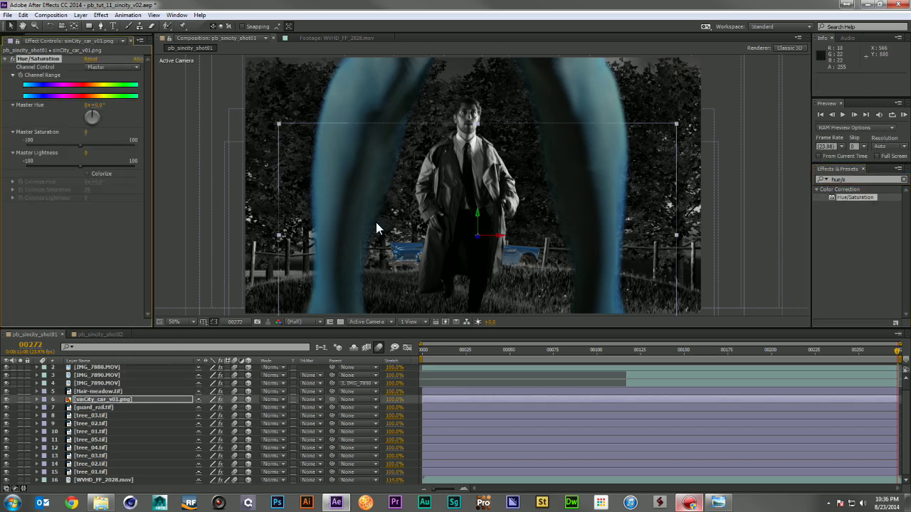
Set the Reds, Yellows, Greens and Magentas saturation each to -100.
{"action": "left_click", "coordinate": [104, 67]}
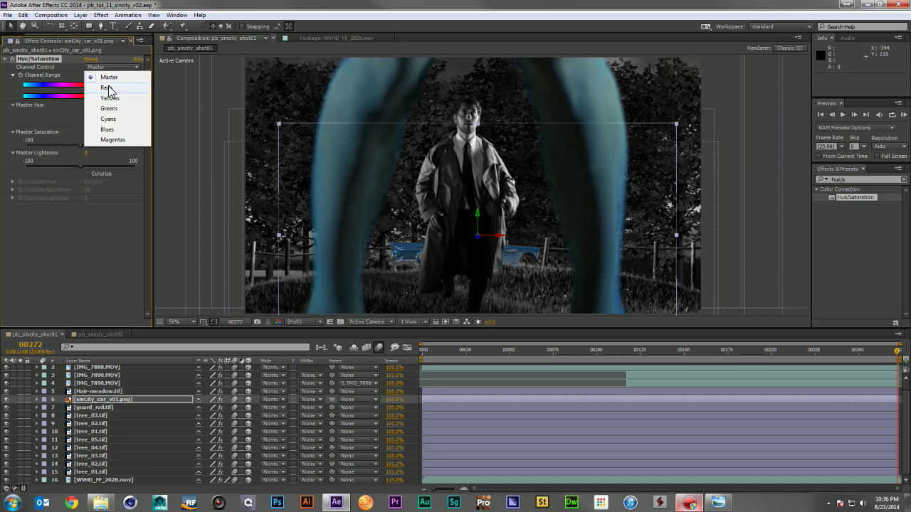
{"action": "left_click", "coordinate": [107, 88]}
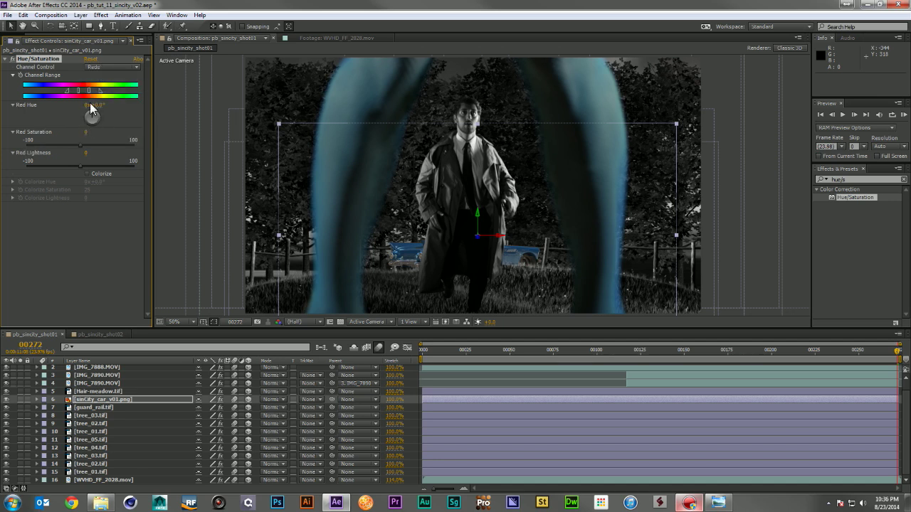
{"action": "left_click_drag", "start_coordinate": [88, 133], "coordinate": [4, 140]}
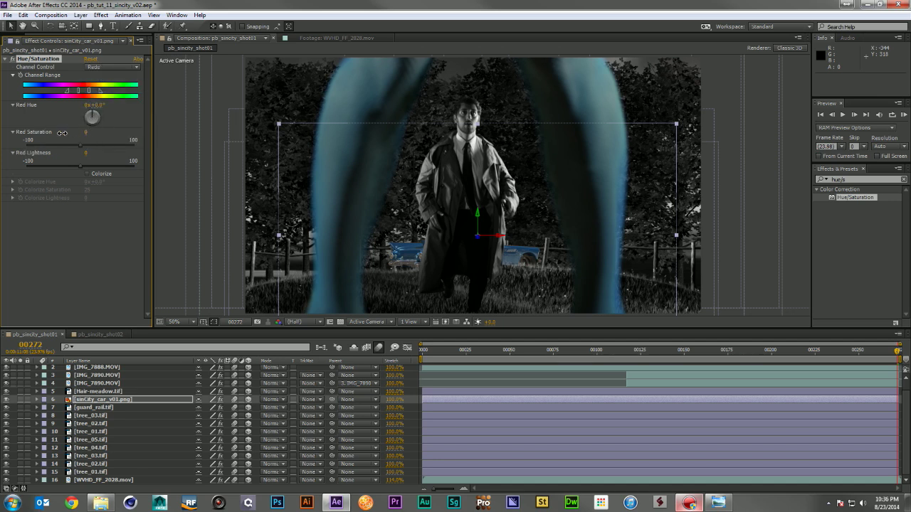
{"action": "left_click", "coordinate": [92, 68]}
{"action": "left_click", "coordinate": [106, 96]}
{"action": "left_click_drag", "start_coordinate": [88, 132], "coordinate": [4, 138]}
{"action": "left_click", "coordinate": [106, 68]}
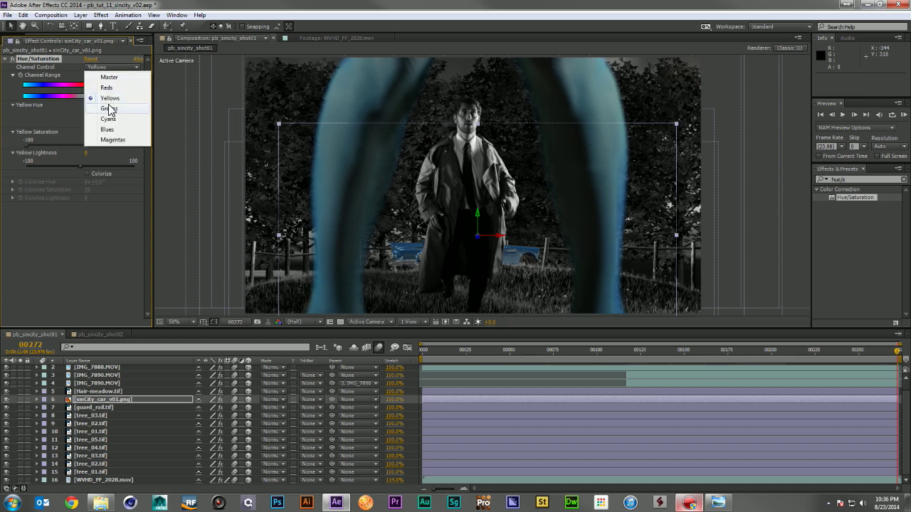
{"action": "left_click", "coordinate": [108, 105]}
{"action": "left_click_drag", "start_coordinate": [85, 134], "coordinate": [4, 137]}
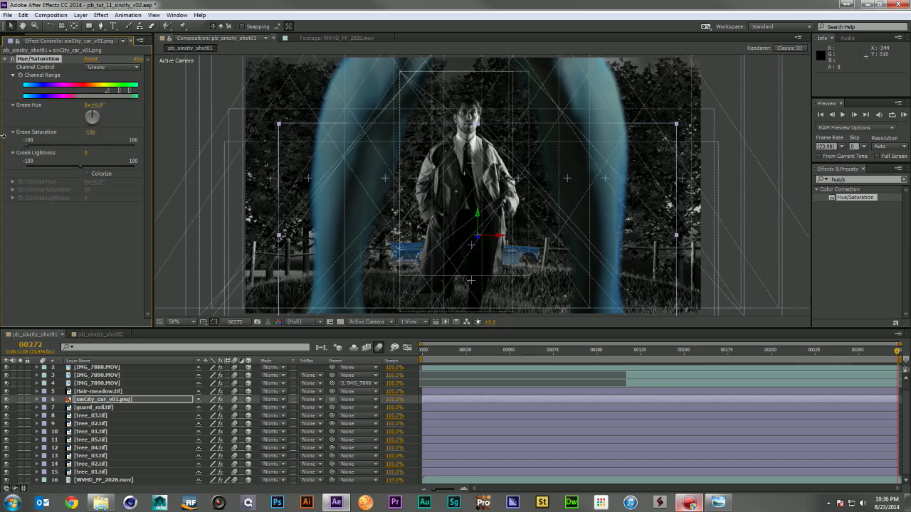
{"action": "left_click", "coordinate": [106, 68]}
{"action": "left_click", "coordinate": [112, 140]}
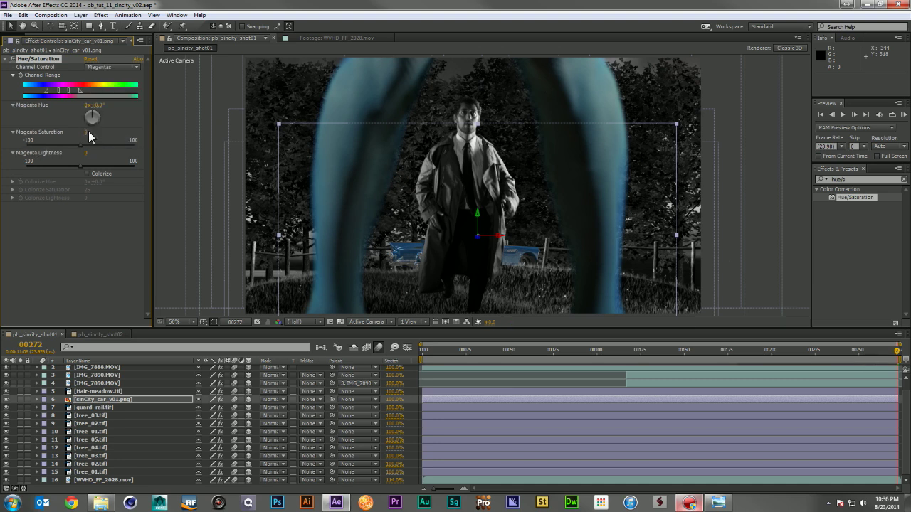
{"action": "left_click_drag", "start_coordinate": [88, 137], "coordinate": [4, 137]}
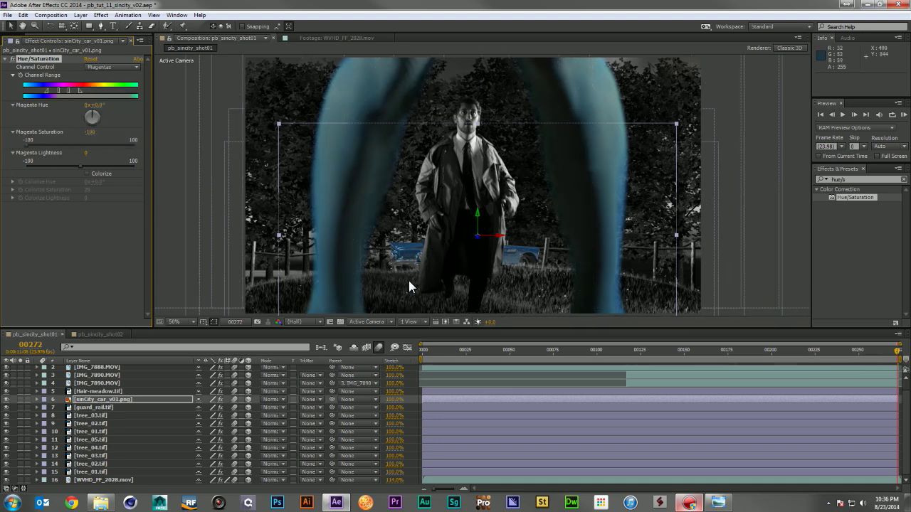
Check the car layer solo, then lower Blues saturation to -24 and Cyans to -20.
{"action": "left_click", "coordinate": [20, 400]}
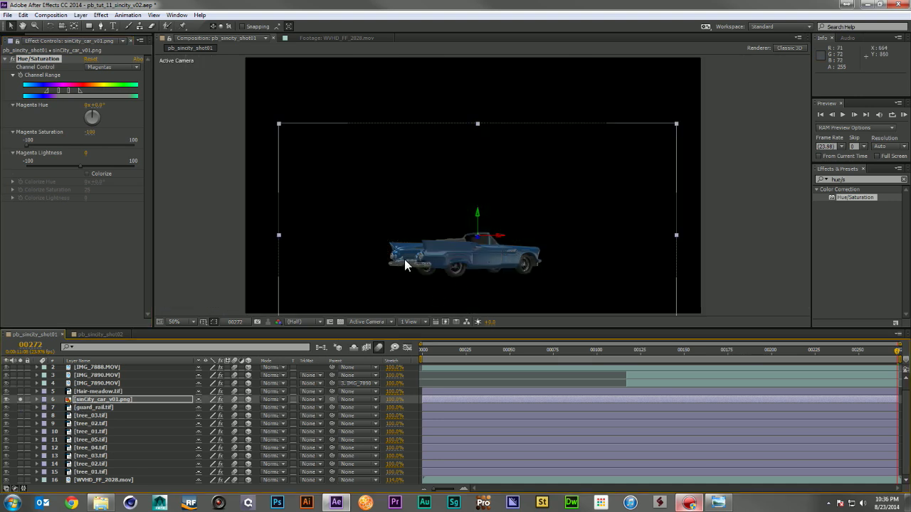
{"action": "left_click", "coordinate": [20, 400]}
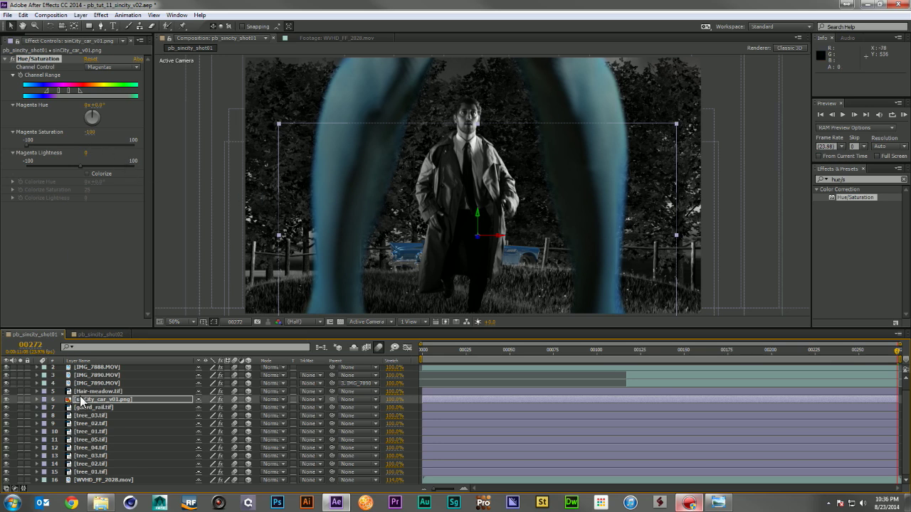
{"action": "left_click", "coordinate": [99, 66]}
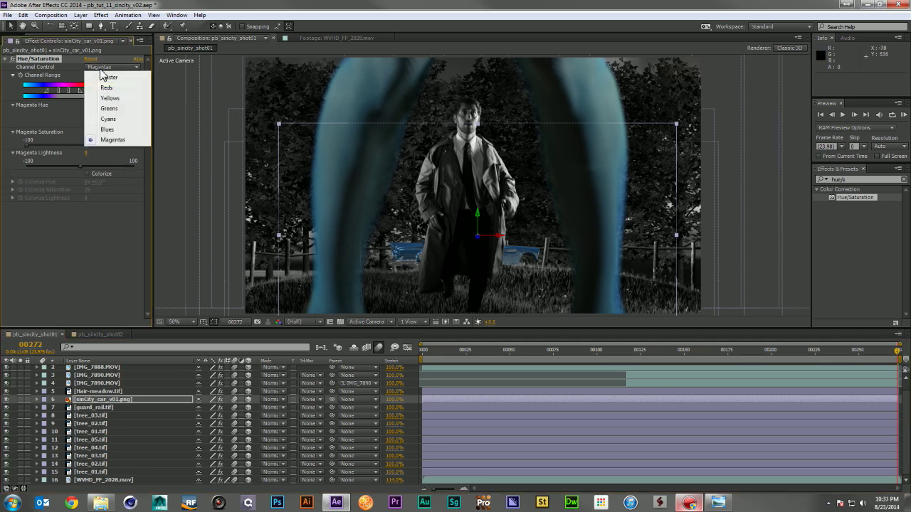
{"action": "left_click", "coordinate": [114, 129]}
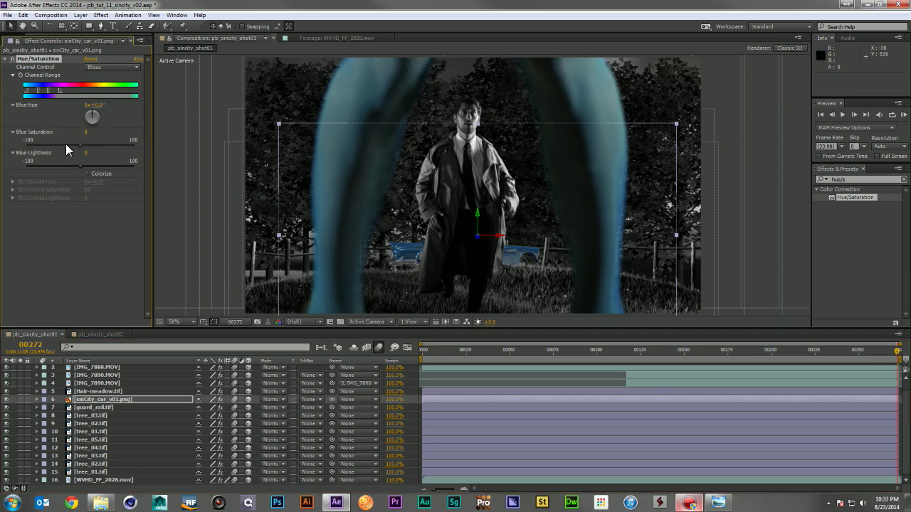
{"action": "left_click_drag", "start_coordinate": [86, 133], "coordinate": [67, 134]}
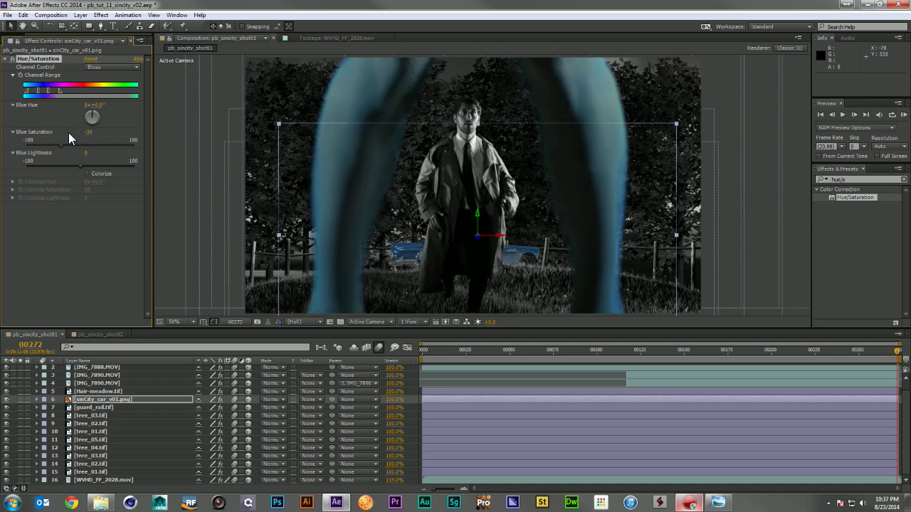
{"action": "left_click", "coordinate": [106, 66]}
{"action": "left_click", "coordinate": [108, 119]}
{"action": "left_click_drag", "start_coordinate": [86, 138], "coordinate": [63, 133]}
Deselect the effect and car layer and return to the first frame.
{"action": "left_click", "coordinate": [78, 225]}
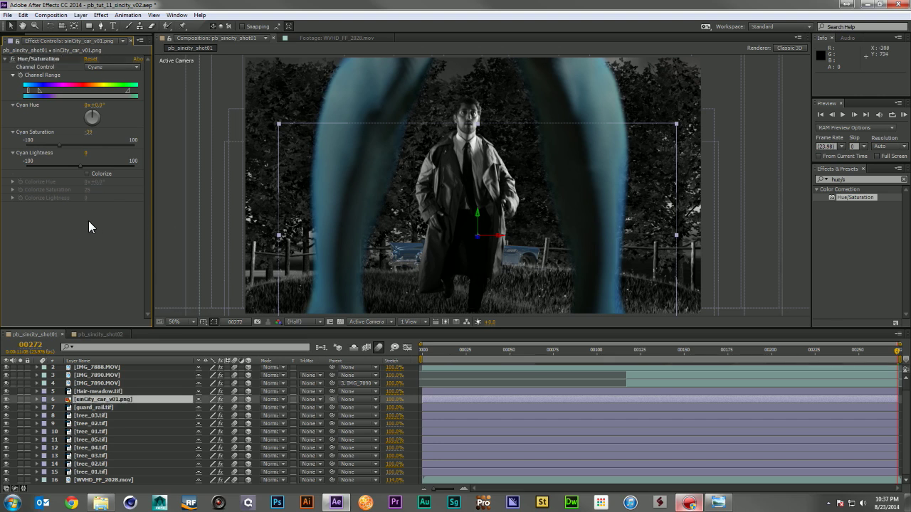
{"action": "left_click", "coordinate": [14, 407]}
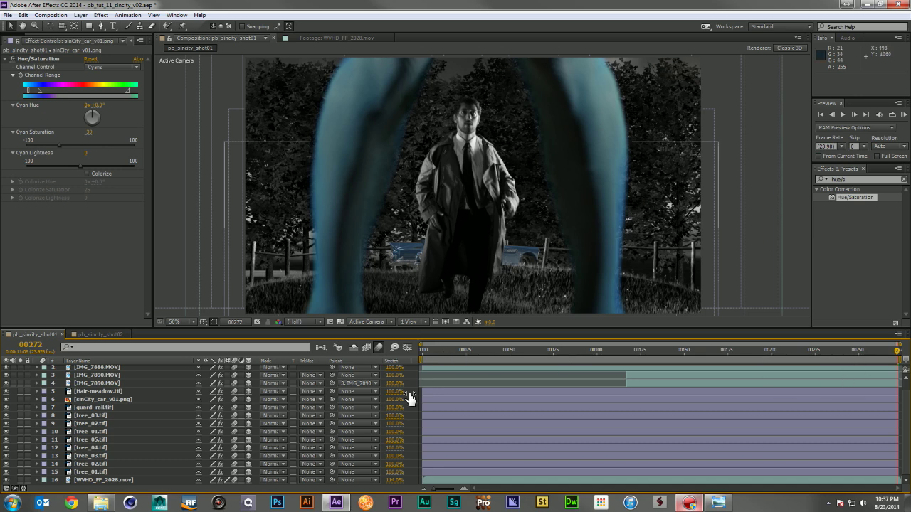
{"action": "left_click", "coordinate": [419, 352]}
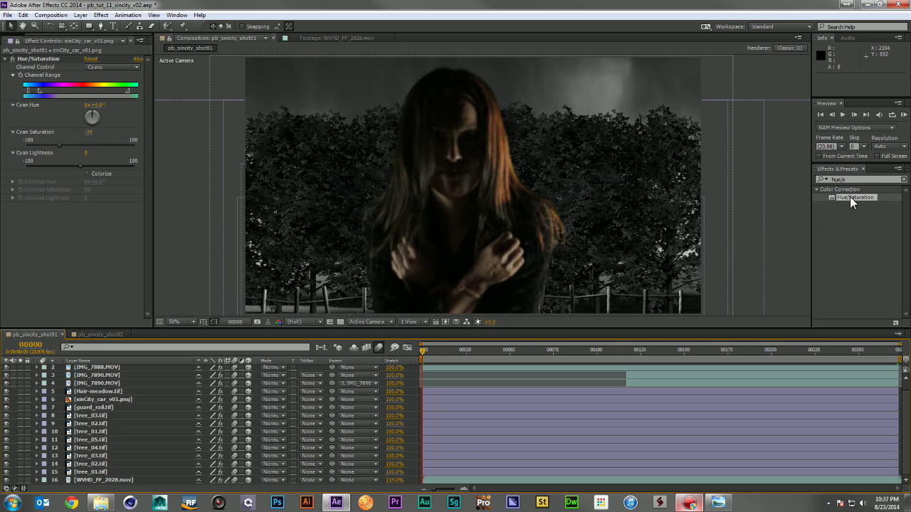
Apply Hue/Saturation to IMG_7888.MOV and set its Reds saturation to -100.
{"action": "scroll", "coordinate": [141, 414], "scroll_direction": "up", "scroll_amount": 1}
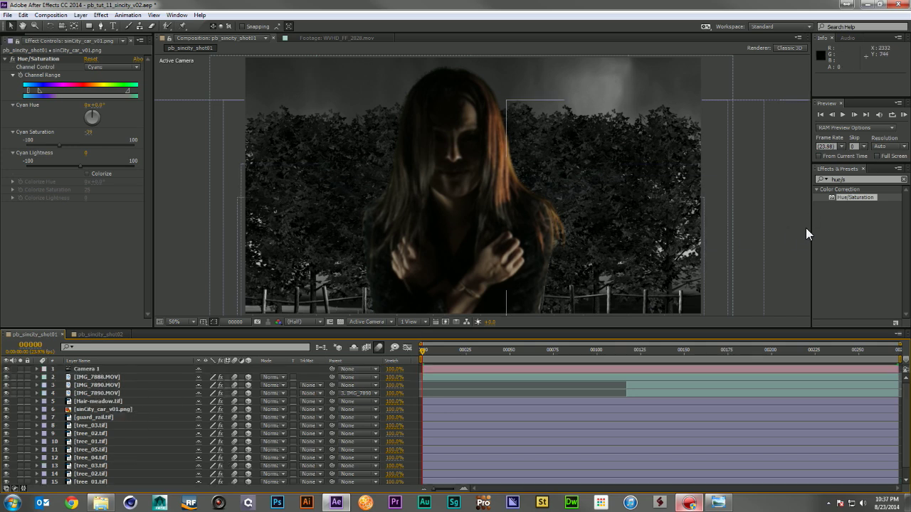
{"action": "left_click_drag", "start_coordinate": [848, 195], "coordinate": [101, 373]}
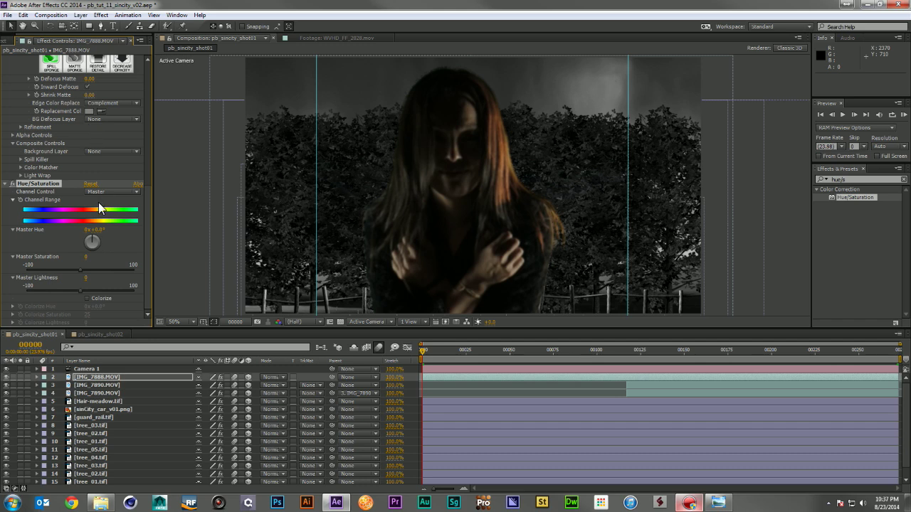
{"action": "left_click", "coordinate": [103, 191]}
{"action": "left_click", "coordinate": [103, 207]}
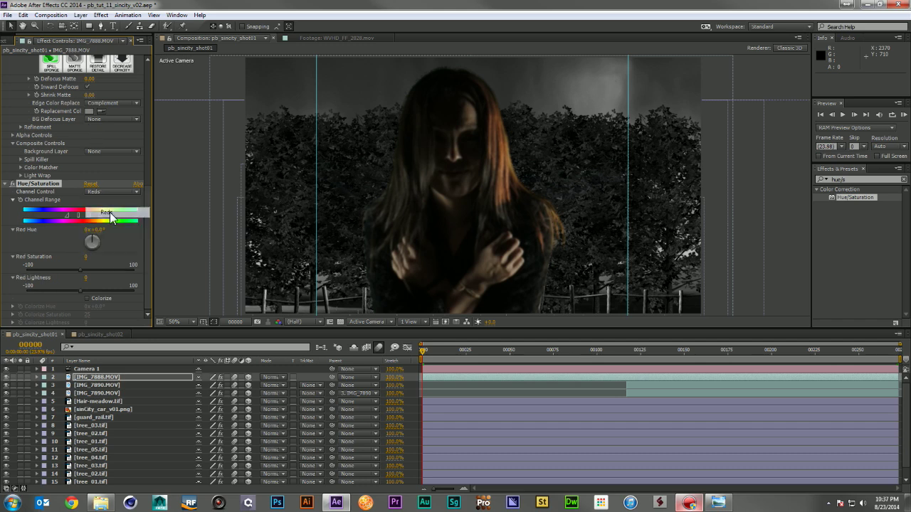
{"action": "left_click", "coordinate": [86, 256]}
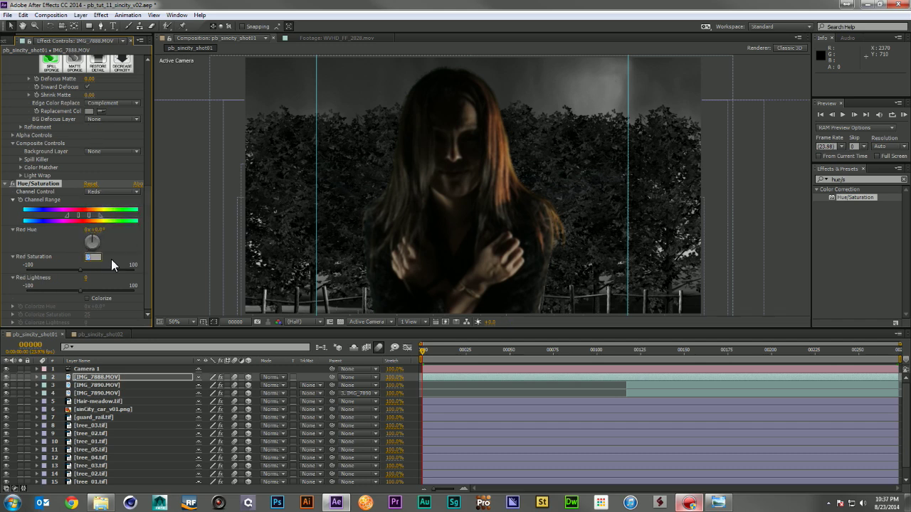
{"action": "type", "text": "-100"}
{"action": "key", "text": "Return"}
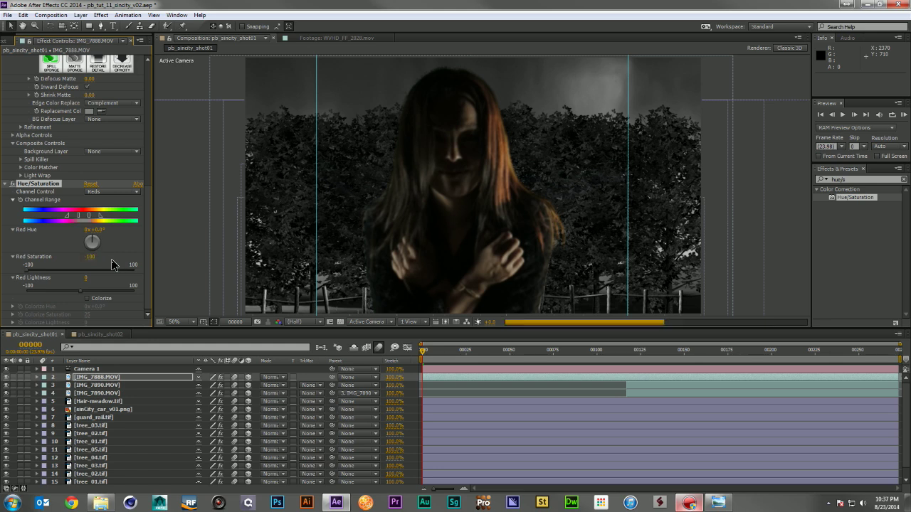
Fully desaturate the footage's Yellows and Greens to -100.
{"action": "left_click", "coordinate": [107, 191]}
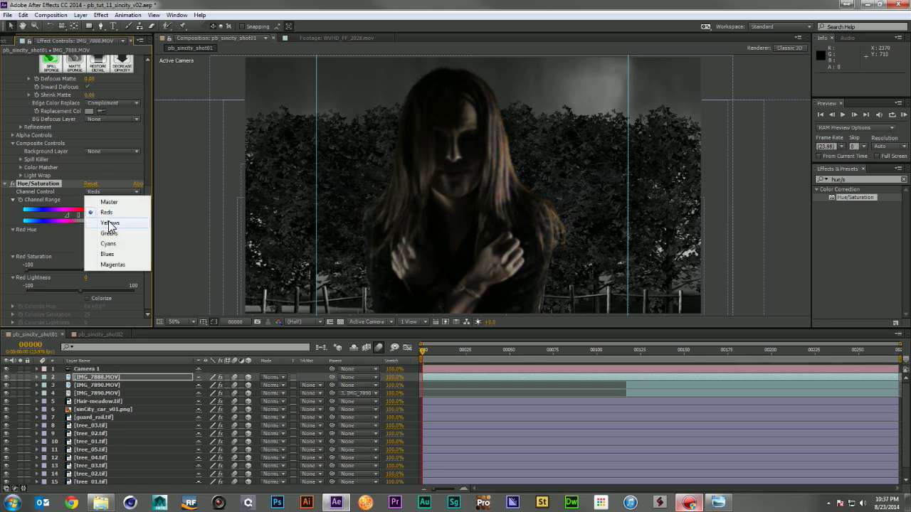
{"action": "left_click", "coordinate": [100, 219]}
{"action": "left_click_drag", "start_coordinate": [88, 264], "coordinate": [3, 270]}
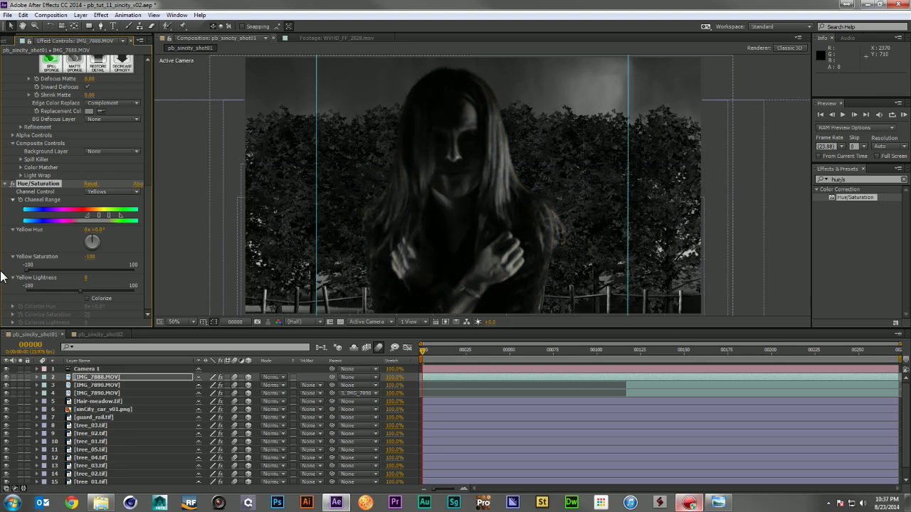
{"action": "left_click", "coordinate": [98, 191]}
{"action": "left_click", "coordinate": [107, 232]}
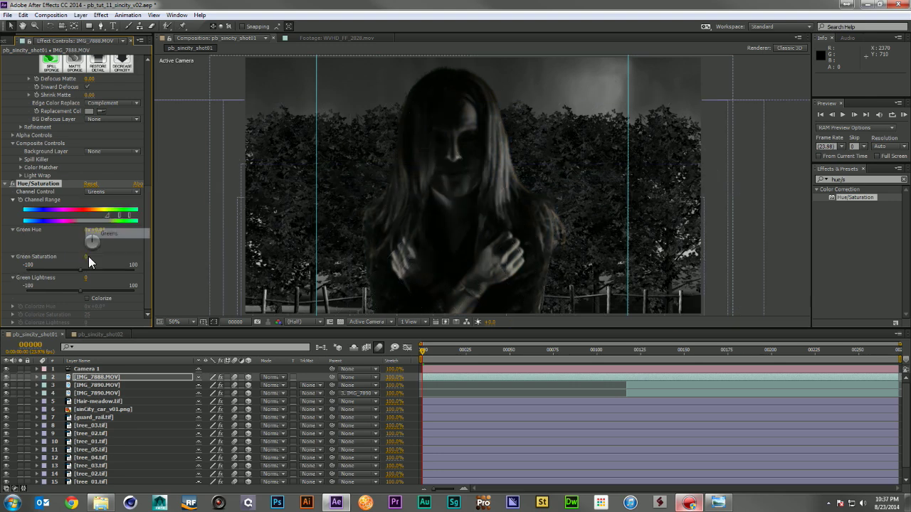
{"action": "left_click_drag", "start_coordinate": [87, 257], "coordinate": [3, 263]}
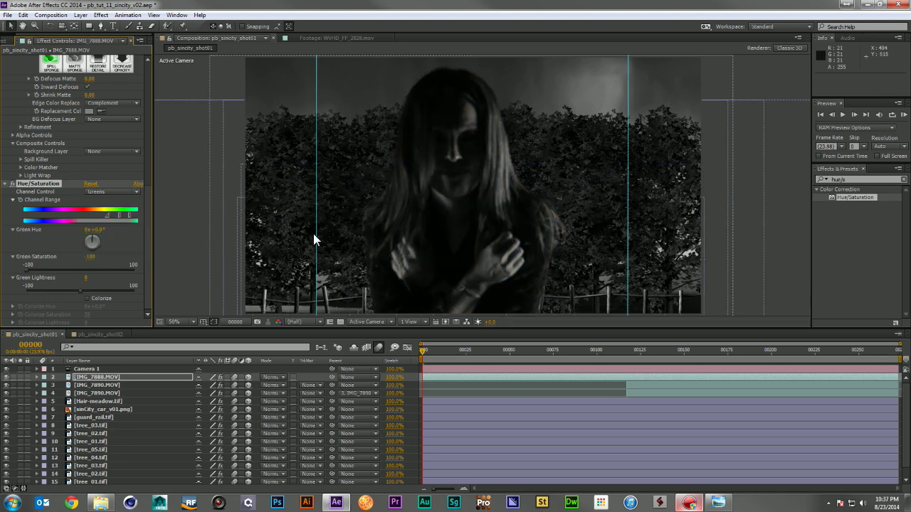
{"action": "left_click", "coordinate": [54, 246]}
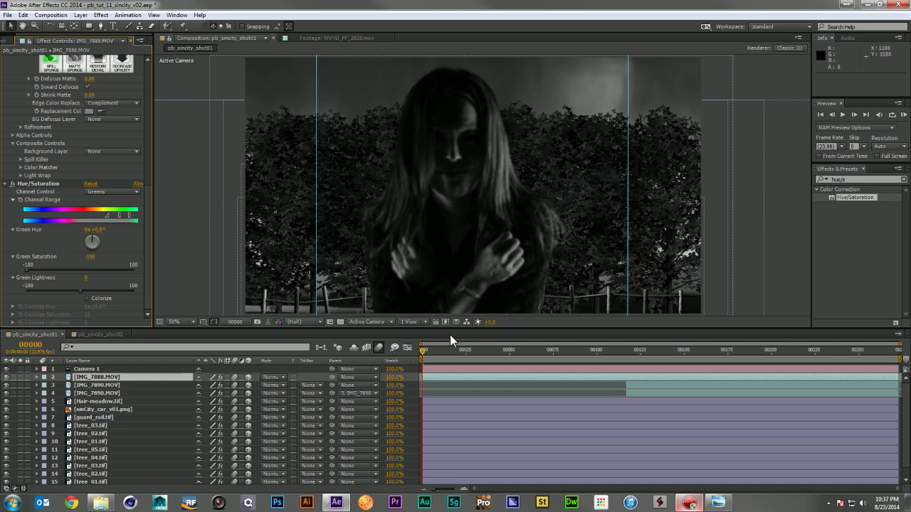
Check frames around 30, 149 and 168 and compare the effect off versus on.
{"action": "left_click", "coordinate": [475, 356]}
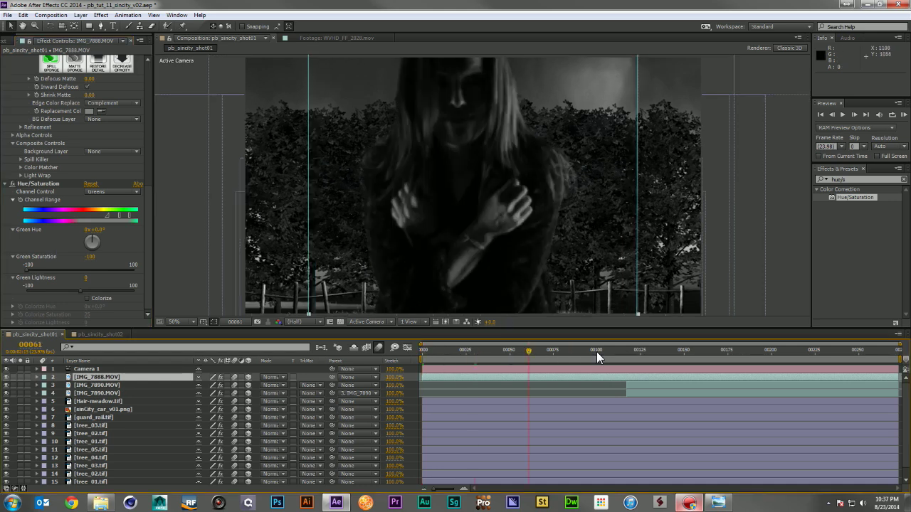
{"action": "left_click", "coordinate": [623, 348]}
{"action": "left_click", "coordinate": [682, 349]}
{"action": "left_click", "coordinate": [714, 350]}
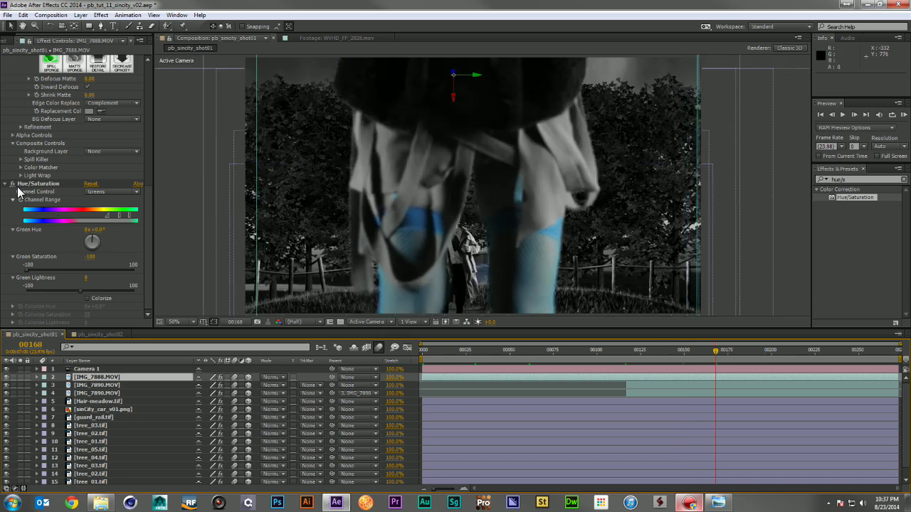
{"action": "left_click", "coordinate": [12, 184]}
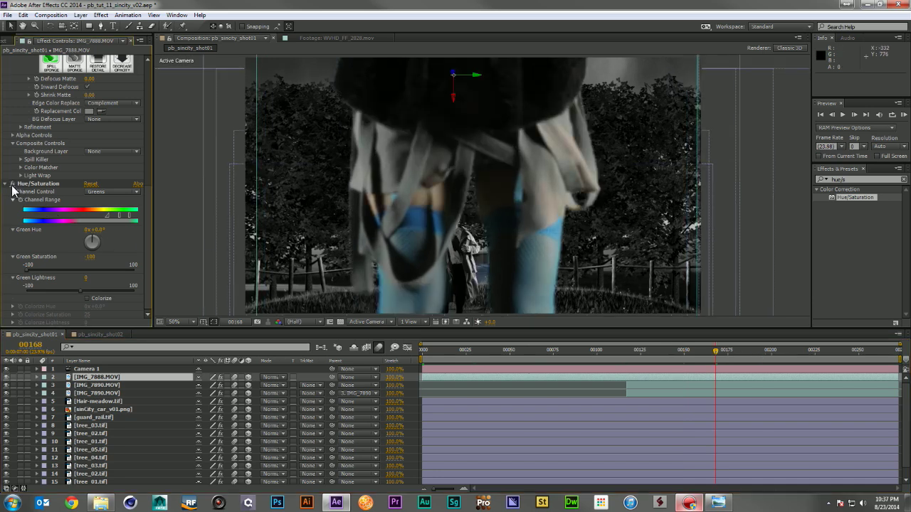
{"action": "left_click", "coordinate": [12, 185]}
Compare the last frame with the Sin City comic reference page, then return to the start.
{"action": "left_click", "coordinate": [901, 351]}
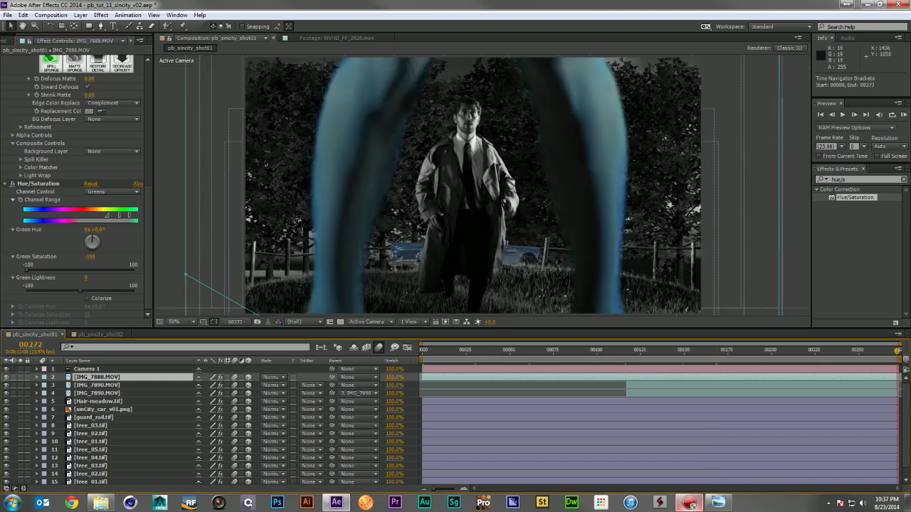
{"action": "left_click", "coordinate": [717, 503]}
{"action": "left_click_drag", "start_coordinate": [894, 57], "coordinate": [724, 57]}
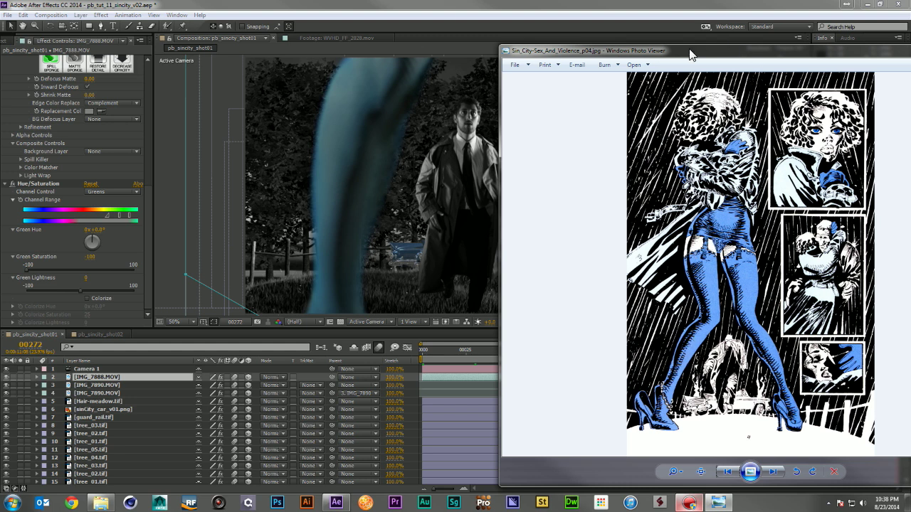
{"action": "key", "text": "alt+Tab"}
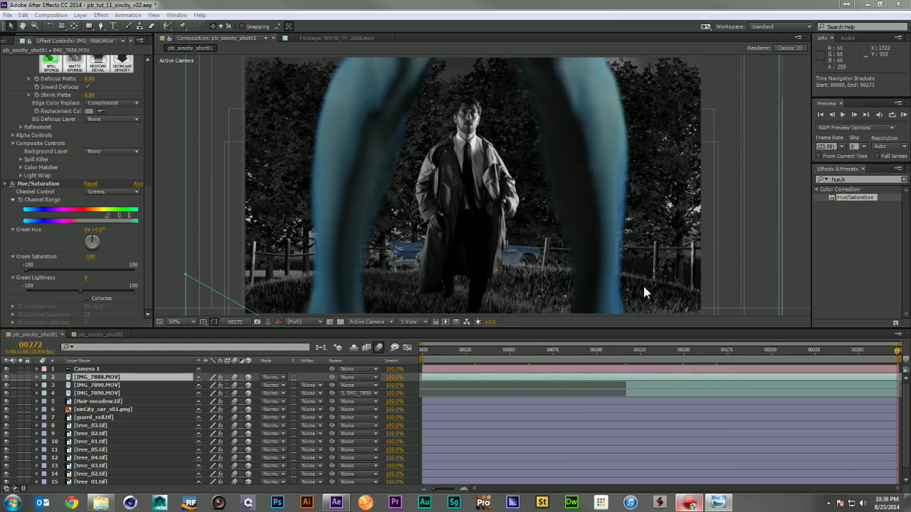
{"action": "left_click", "coordinate": [422, 350]}
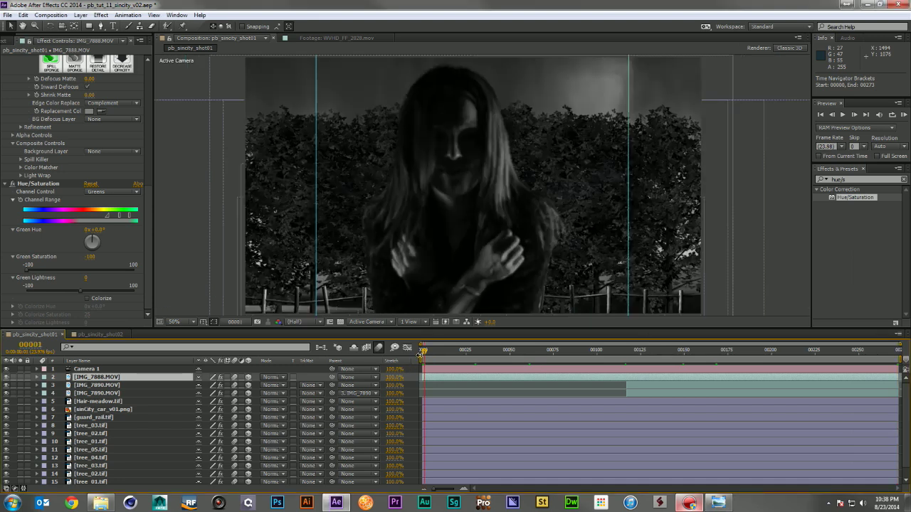
Create a new solid layer named RAIN at the top of the comp.
{"action": "left_click_drag", "start_coordinate": [424, 353], "coordinate": [358, 362]}
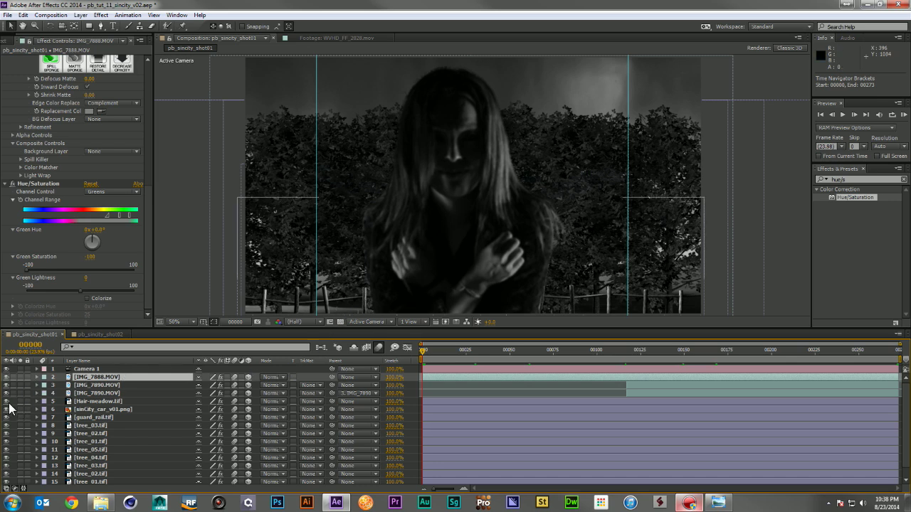
{"action": "key", "text": "F2"}
{"action": "key", "text": "ctrl+y"}
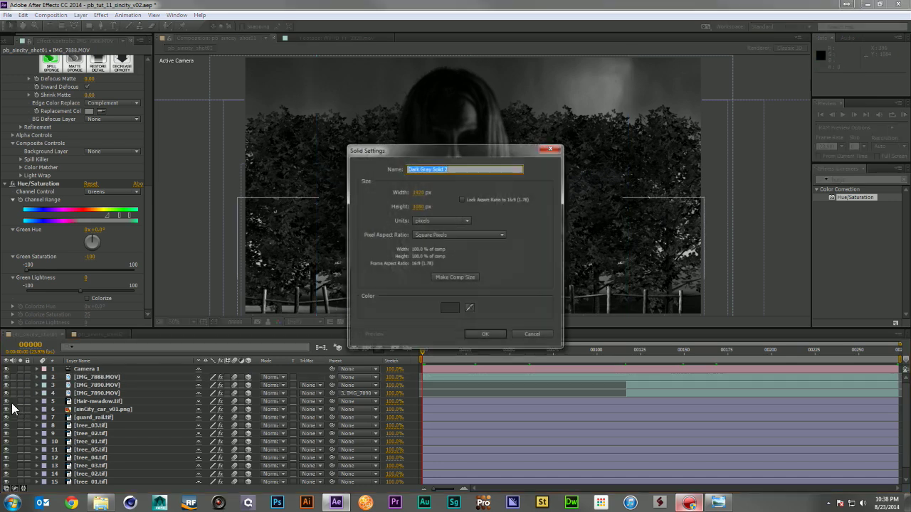
{"action": "type", "text": "RAIN"}
{"action": "key", "text": "Return"}
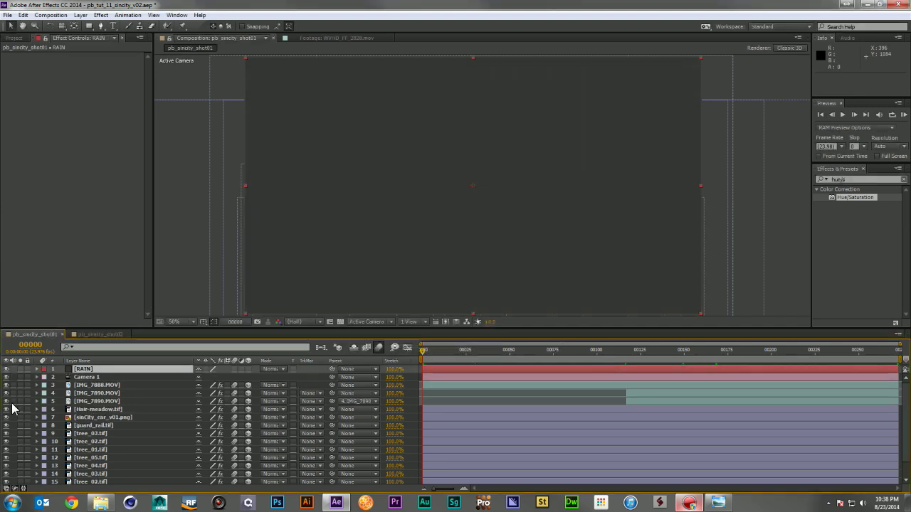
Apply CC Particle World to the RAIN solid and solo it.
{"action": "left_click", "coordinate": [863, 179]}
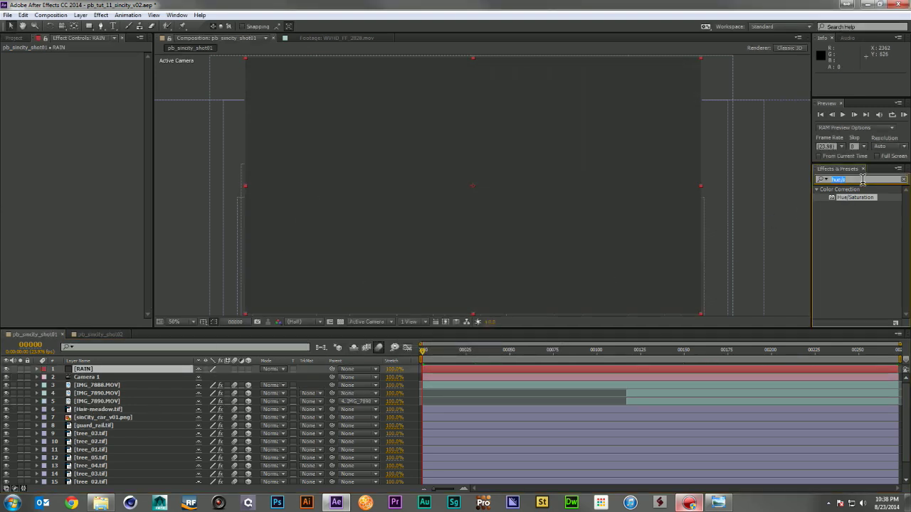
{"action": "type", "text": "particle"}
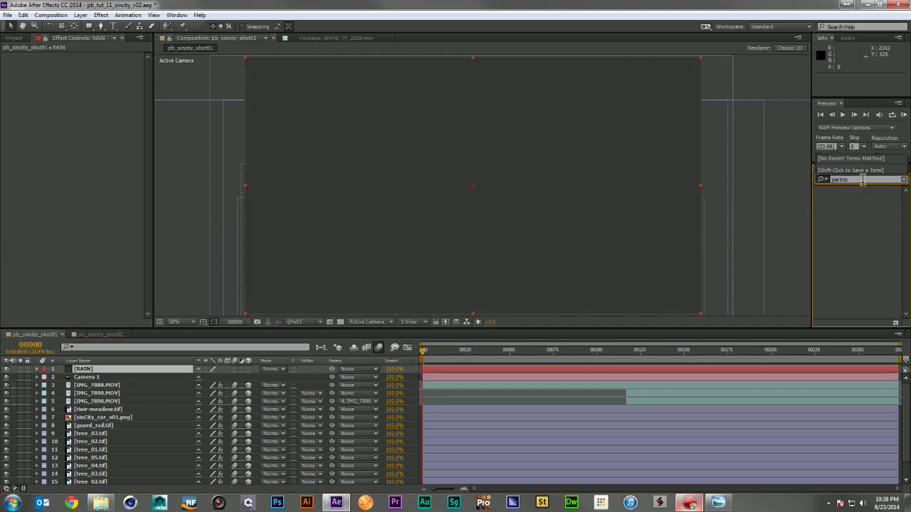
{"action": "key", "text": "BackSpace"}
{"action": "left_click_drag", "start_coordinate": [863, 205], "coordinate": [118, 163]}
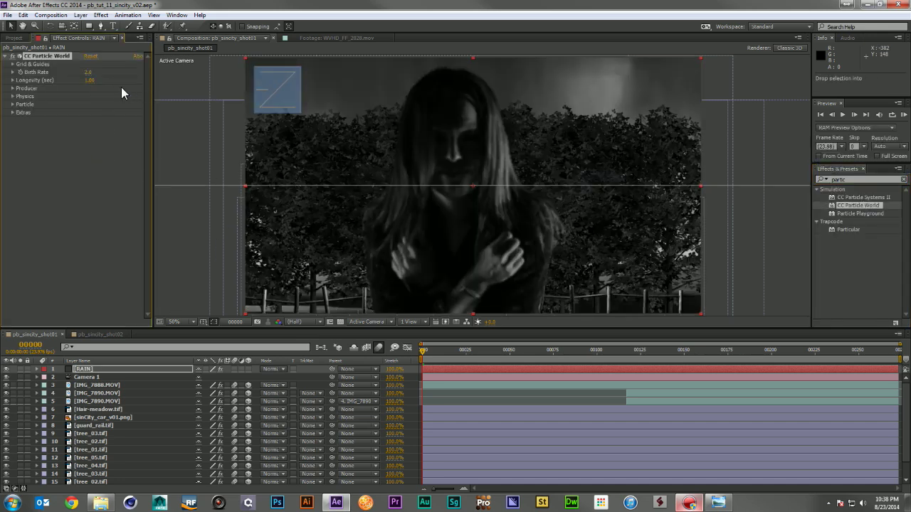
{"action": "left_click", "coordinate": [20, 369]}
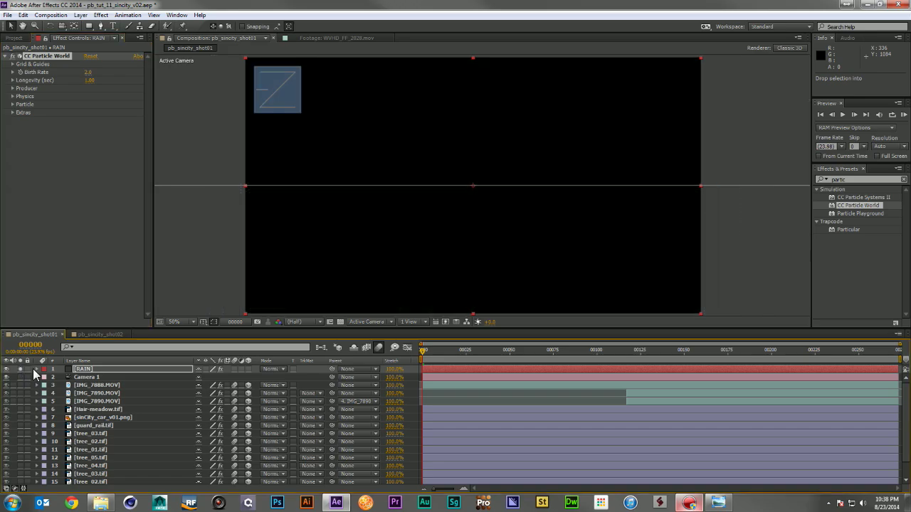
Preview the default particles and set Birth Rate to 1.0.
{"action": "left_click_drag", "start_coordinate": [458, 359], "coordinate": [512, 345]}
{"action": "mouse_move", "coordinate": [573, 342]}
{"action": "left_mouse_down"}
{"action": "mouse_move", "coordinate": [892, 356]}
{"action": "mouse_move", "coordinate": [567, 380]}
{"action": "mouse_move", "coordinate": [686, 372]}
{"action": "left_mouse_up"}
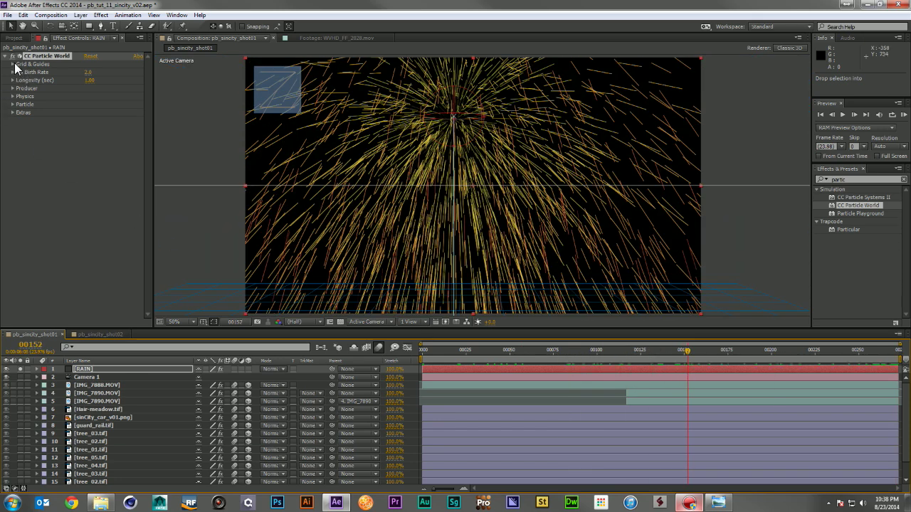
{"action": "left_click", "coordinate": [13, 64]}
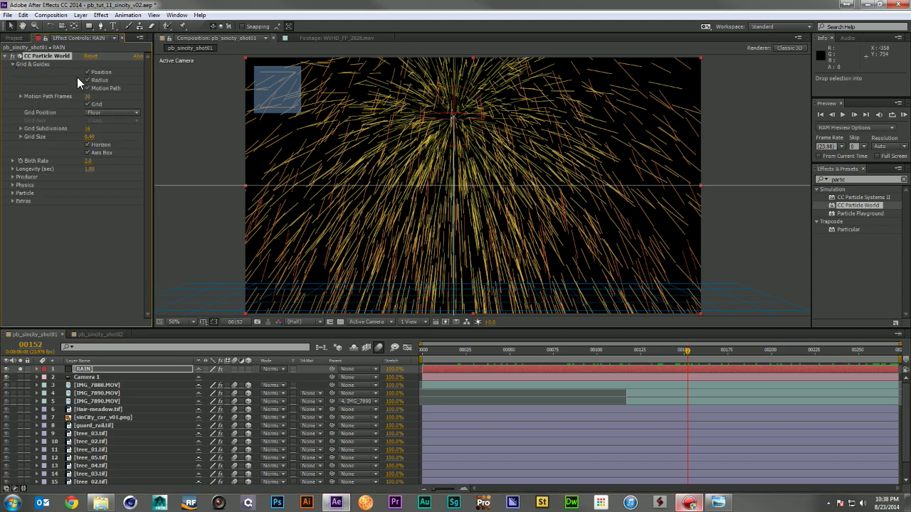
{"action": "left_click", "coordinate": [13, 64]}
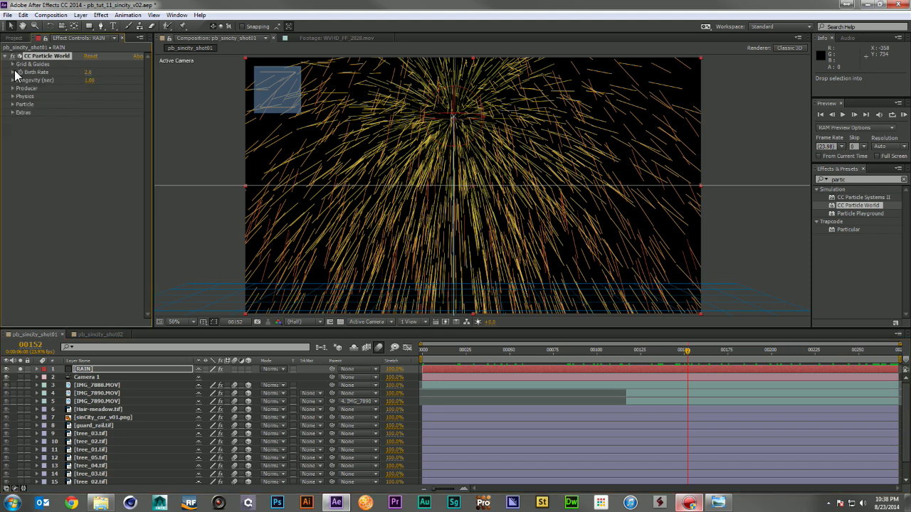
{"action": "left_click", "coordinate": [87, 72]}
{"action": "type", "text": "1"}
{"action": "key", "text": "Return"}
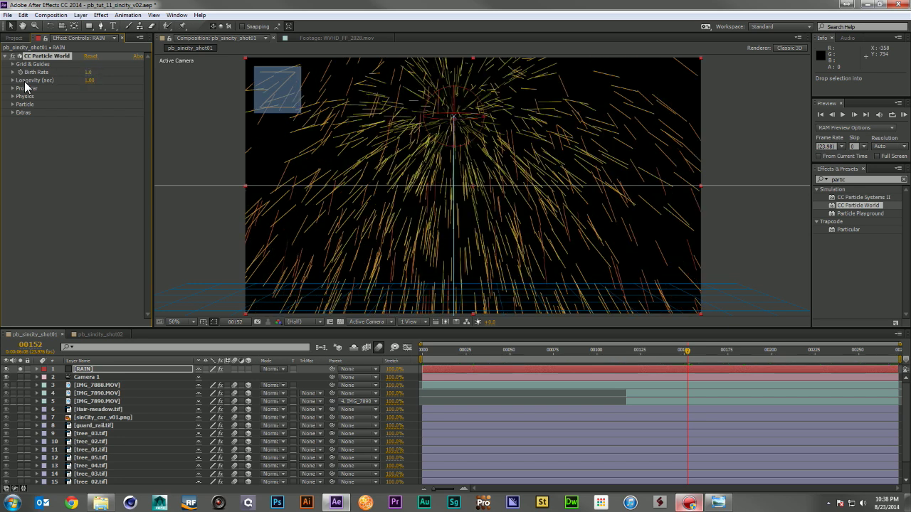
Flatten the producer to Radius Y 0 and widen Radius X to about 0.935.
{"action": "left_click", "coordinate": [13, 88]}
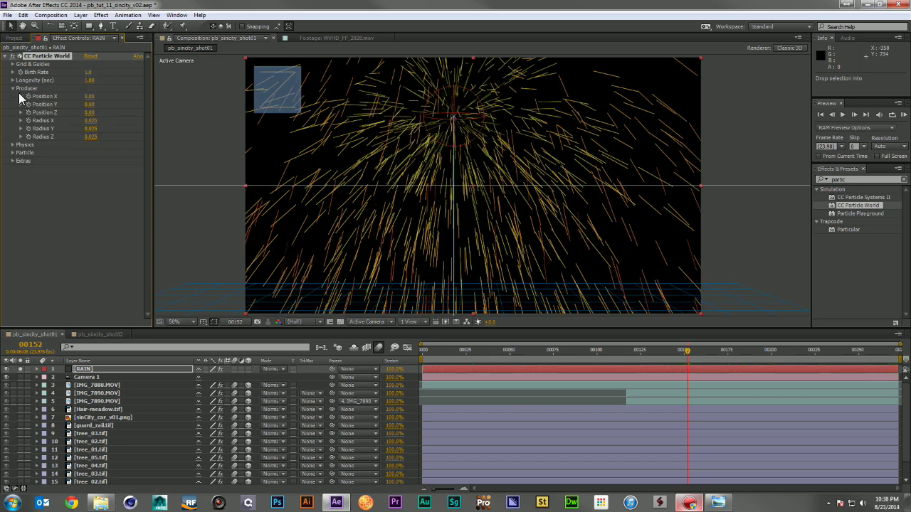
{"action": "left_click", "coordinate": [91, 129]}
{"action": "type", "text": "0"}
{"action": "key", "text": "Return"}
{"action": "left_click_drag", "start_coordinate": [91, 121], "coordinate": [124, 124]}
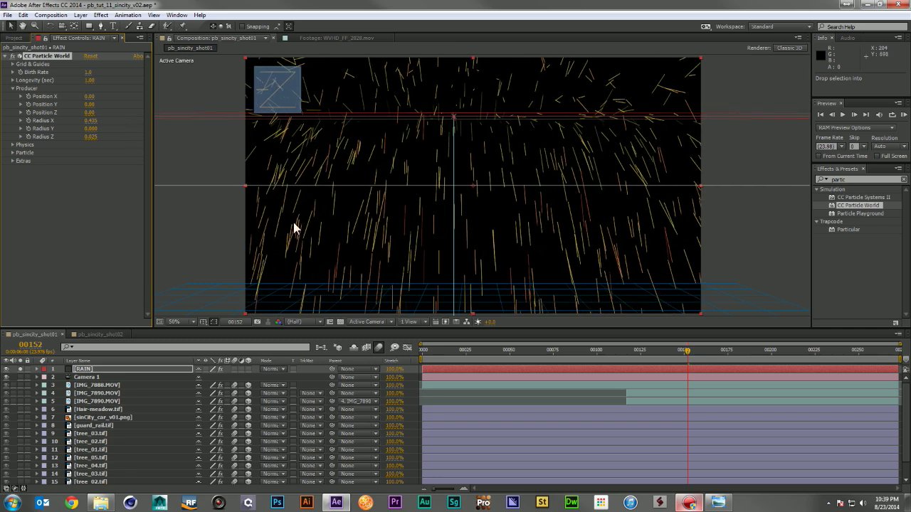
Set Physics Velocity to 0 so the particles fall straight down.
{"action": "left_click", "coordinate": [13, 145]}
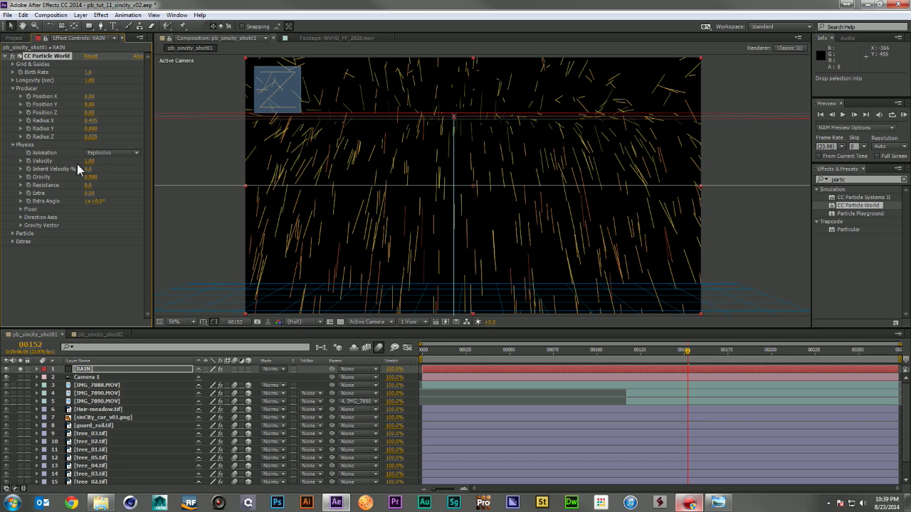
{"action": "left_click", "coordinate": [88, 162]}
{"action": "type", "text": "0"}
{"action": "key", "text": "Return"}
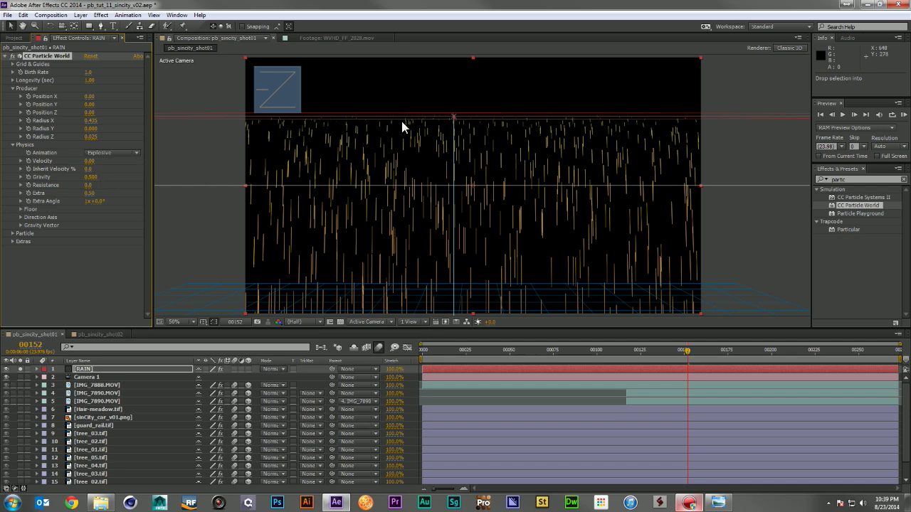
{"action": "left_click_drag", "start_coordinate": [468, 157], "coordinate": [481, 100]}
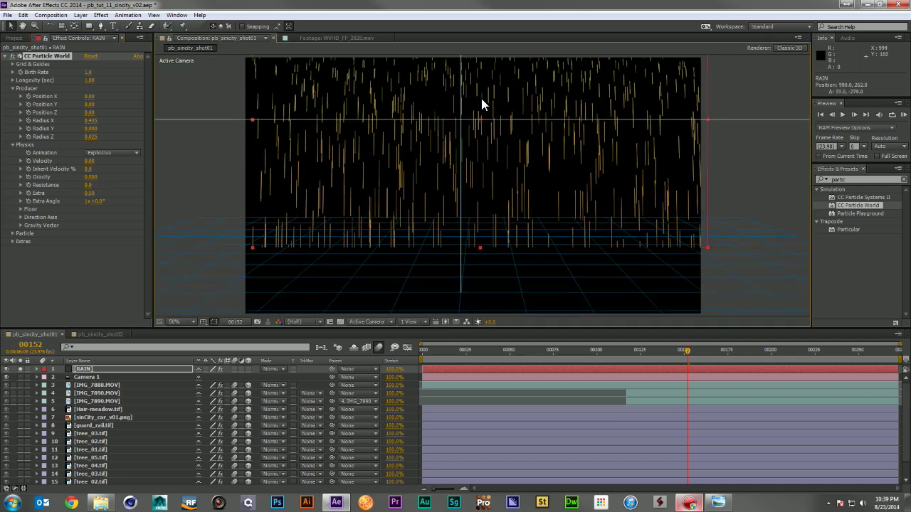
{"action": "key", "text": "ctrl+z"}
Raise the emitter above the frame to Position Y -0.48 and preview the rain.
{"action": "left_click_drag", "start_coordinate": [714, 350], "coordinate": [421, 359]}
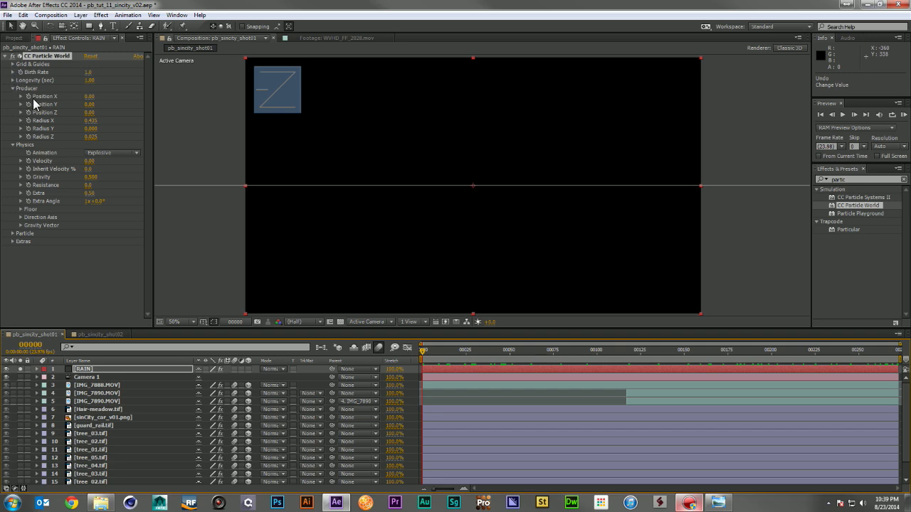
{"action": "left_click_drag", "start_coordinate": [90, 105], "coordinate": [71, 107]}
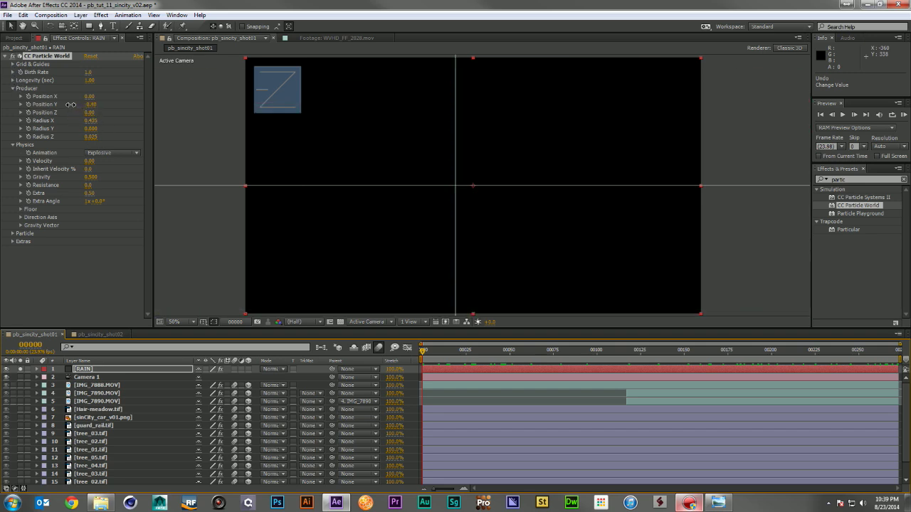
{"action": "left_click_drag", "start_coordinate": [423, 355], "coordinate": [360, 374]}
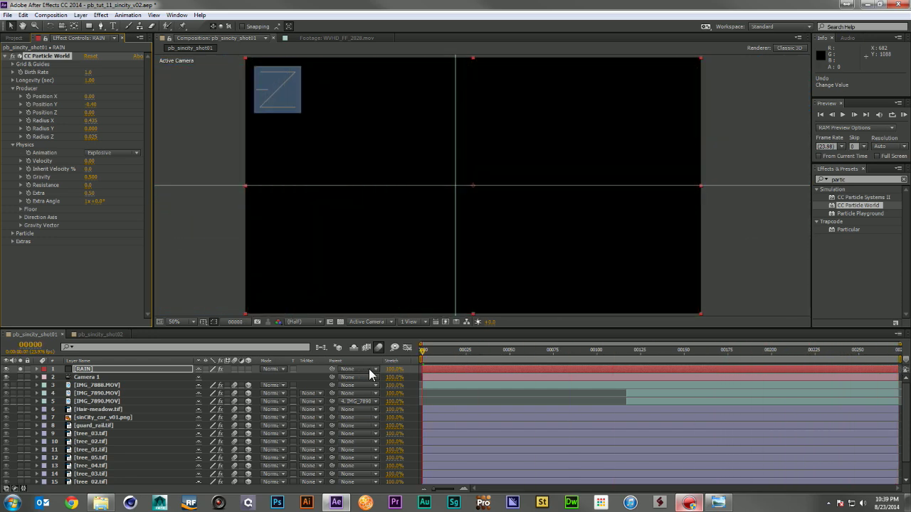
Start the RAIN layer earlier and extend it to the end of the comp.
{"action": "left_click_drag", "start_coordinate": [712, 365], "coordinate": [592, 371]}
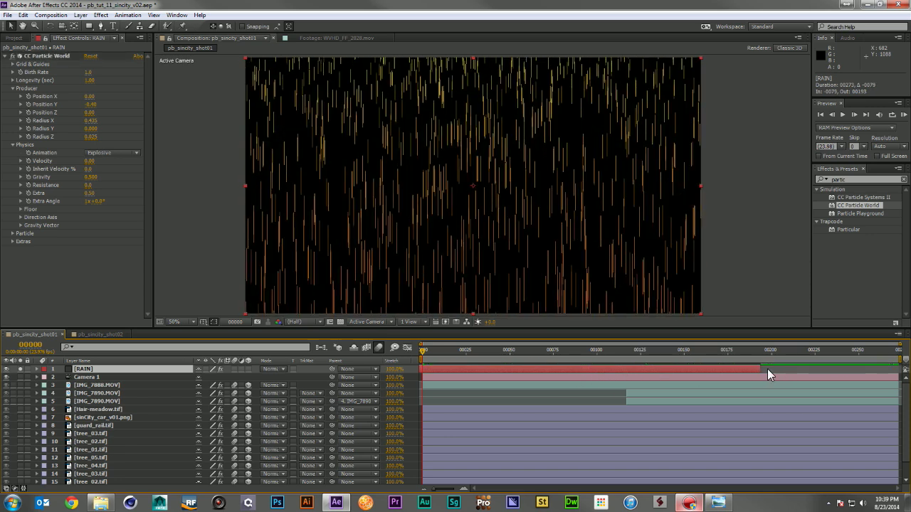
{"action": "left_click_drag", "start_coordinate": [777, 369], "coordinate": [902, 370]}
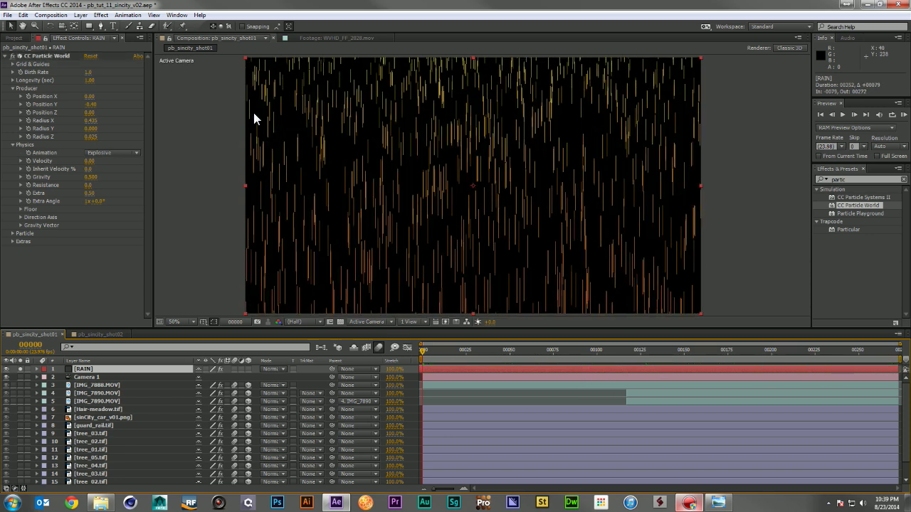
{"action": "left_click_drag", "start_coordinate": [427, 349], "coordinate": [898, 353]}
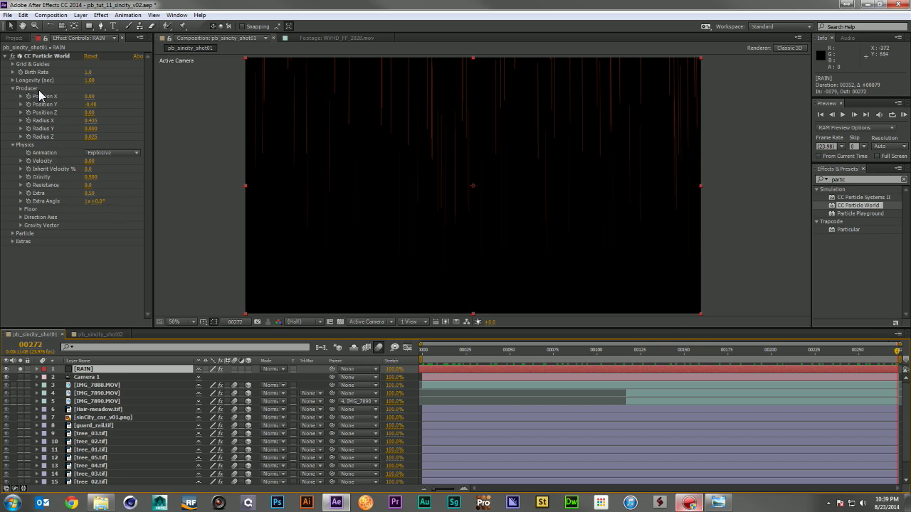
Set particle Longevity to 2.00 seconds and preview the longer streaks.
{"action": "left_click", "coordinate": [89, 80]}
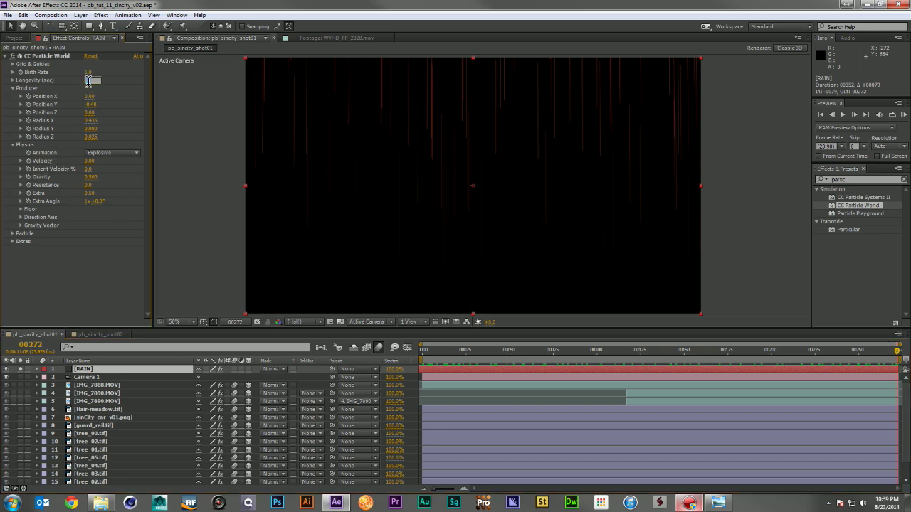
{"action": "type", "text": "2"}
{"action": "key", "text": "Return"}
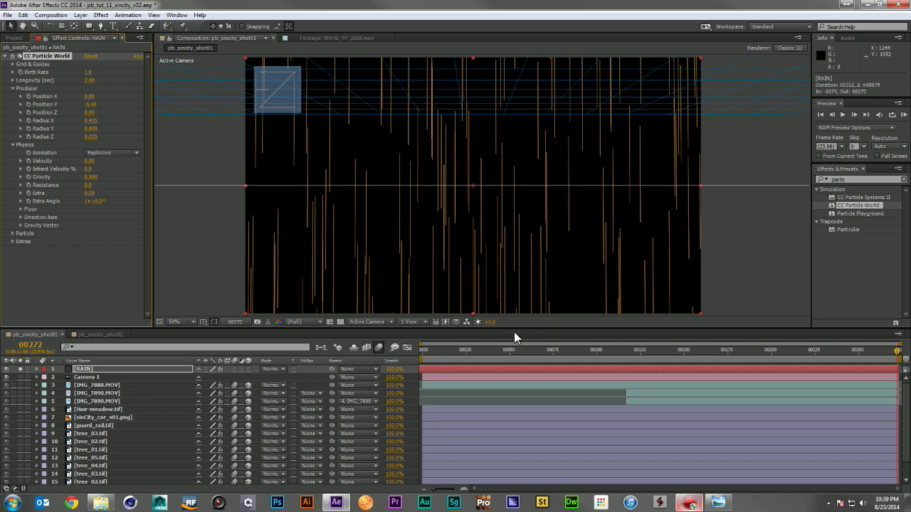
{"action": "left_click_drag", "start_coordinate": [432, 346], "coordinate": [807, 366]}
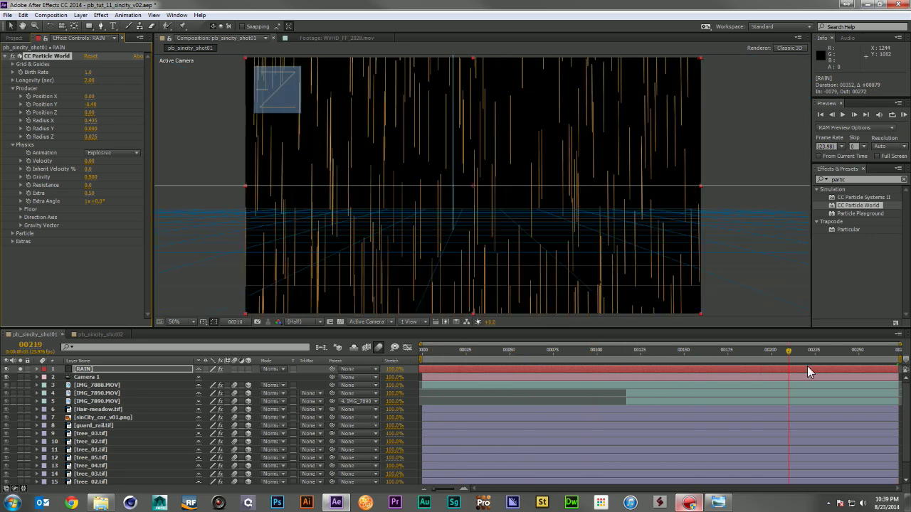
{"action": "key", "text": "Home"}
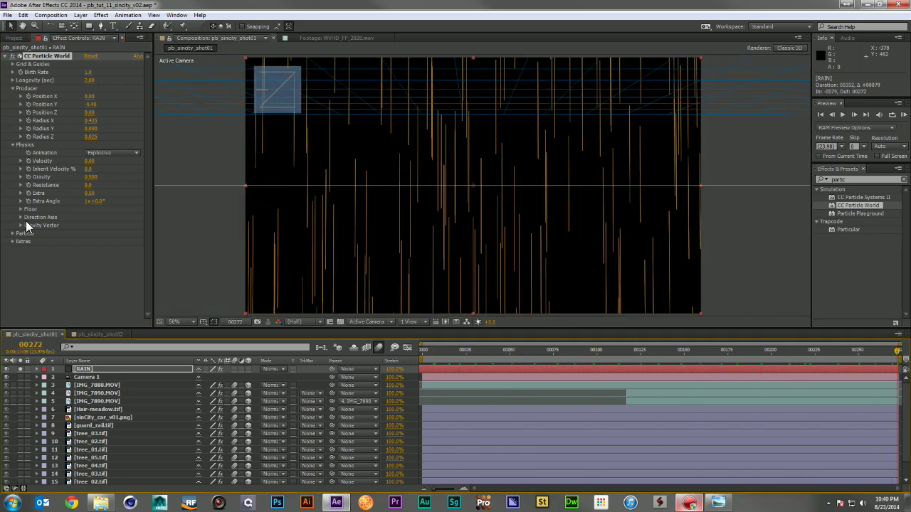
{"action": "left_click", "coordinate": [13, 234]}
{"action": "scroll", "coordinate": [78, 244], "scroll_direction": "down", "scroll_amount": 1}
Set Birth Color to white FFFFFF and Death Color to light grey C7C7C7.
{"action": "left_click", "coordinate": [89, 292]}
{"action": "left_click_drag", "start_coordinate": [53, 222], "coordinate": [32, 231]}
{"action": "left_click", "coordinate": [226, 208]}
{"action": "left_click", "coordinate": [90, 299]}
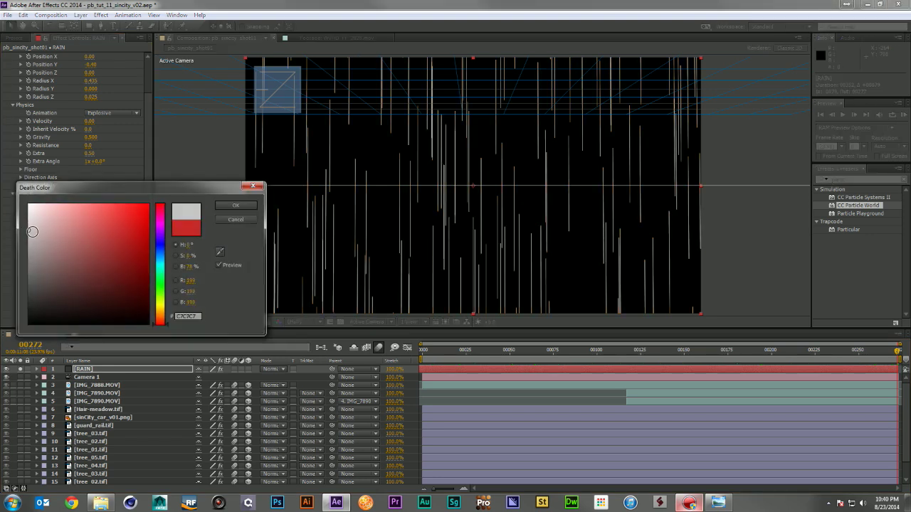
{"action": "left_click", "coordinate": [235, 206]}
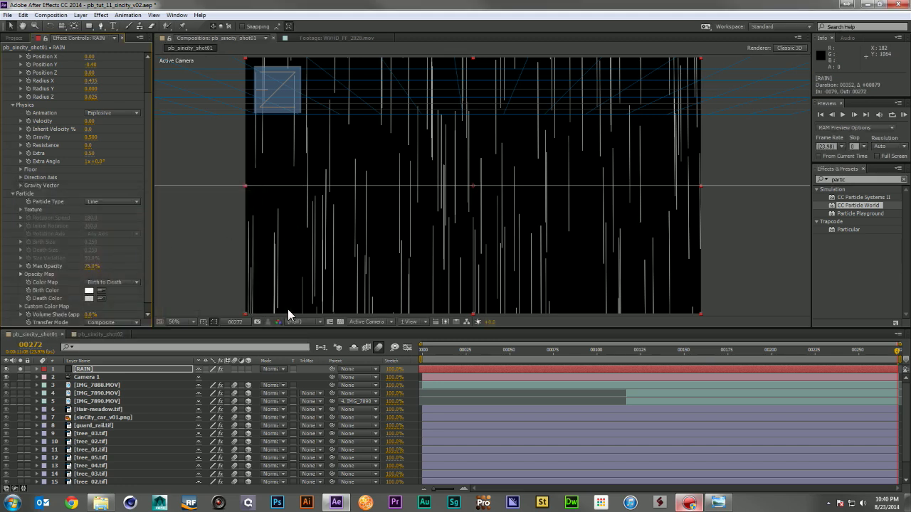
Collapse the particle settings and preview the rain across the timeline.
{"action": "left_click_drag", "start_coordinate": [504, 354], "coordinate": [898, 348]}
{"action": "scroll", "coordinate": [56, 92], "scroll_direction": "up", "scroll_amount": 2}
{"action": "left_click", "coordinate": [5, 55]}
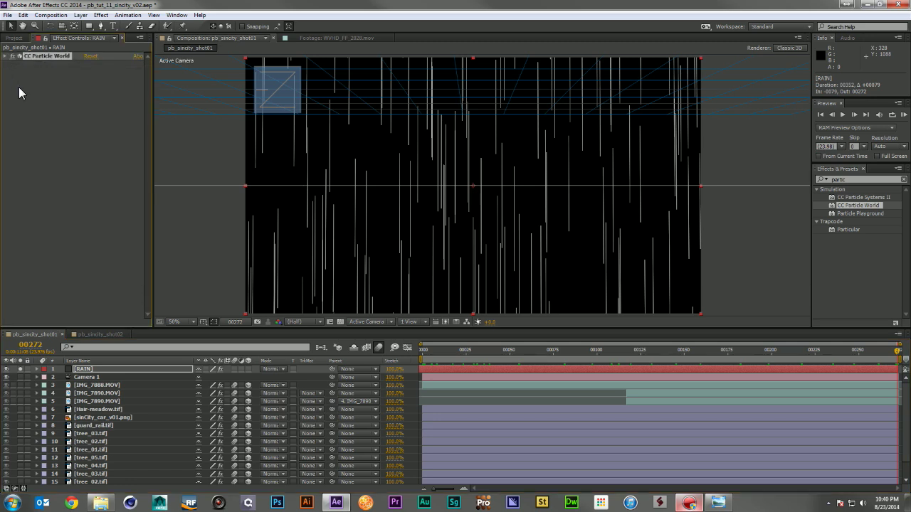
{"action": "left_click", "coordinate": [13, 85]}
{"action": "left_click_drag", "start_coordinate": [433, 349], "coordinate": [898, 349]}
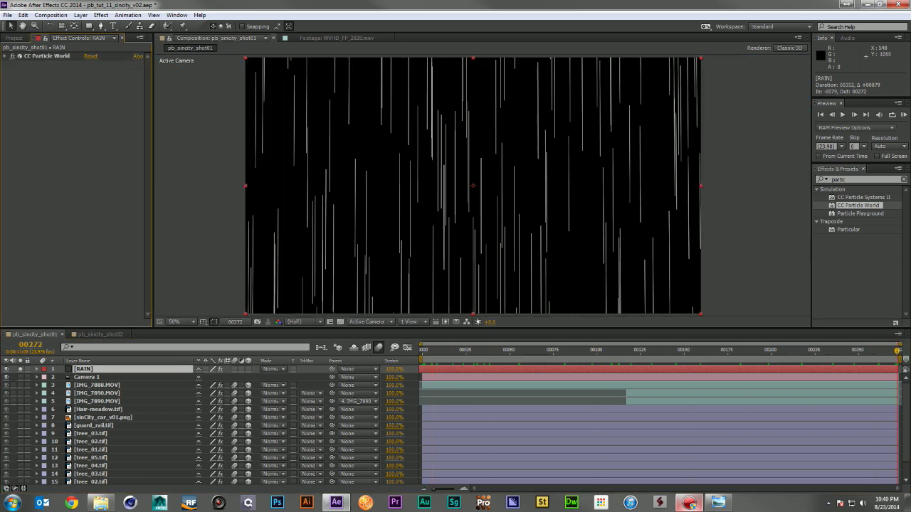
Set RAIN's blend mode to Add and unsolo it to see the full scene.
{"action": "left_click", "coordinate": [283, 368]}
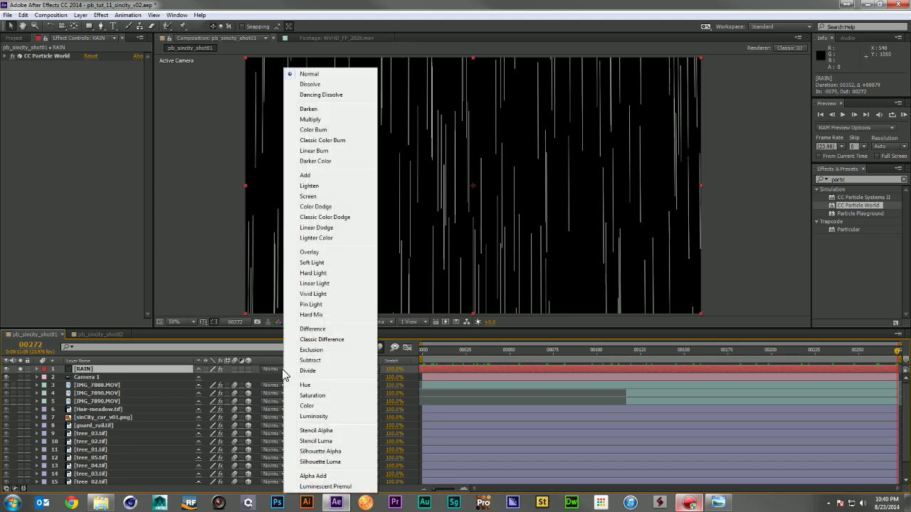
{"action": "left_click", "coordinate": [314, 176]}
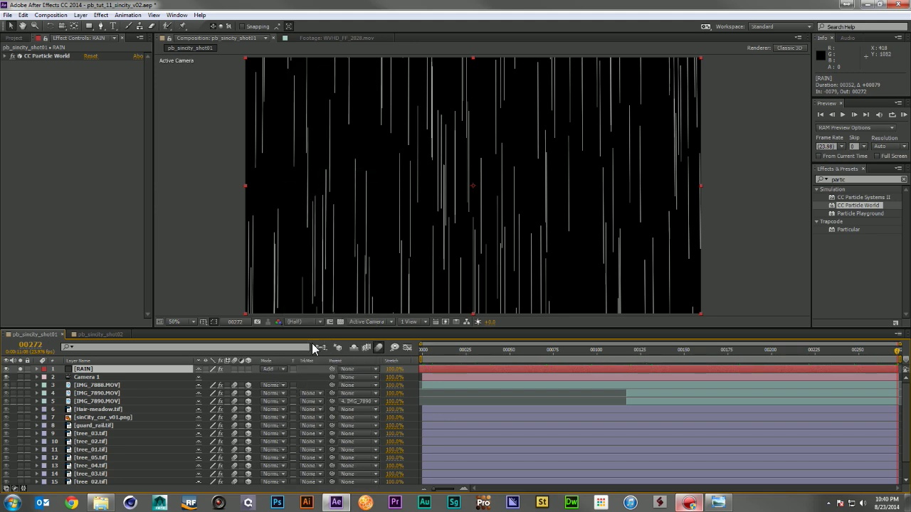
{"action": "left_click", "coordinate": [20, 369]}
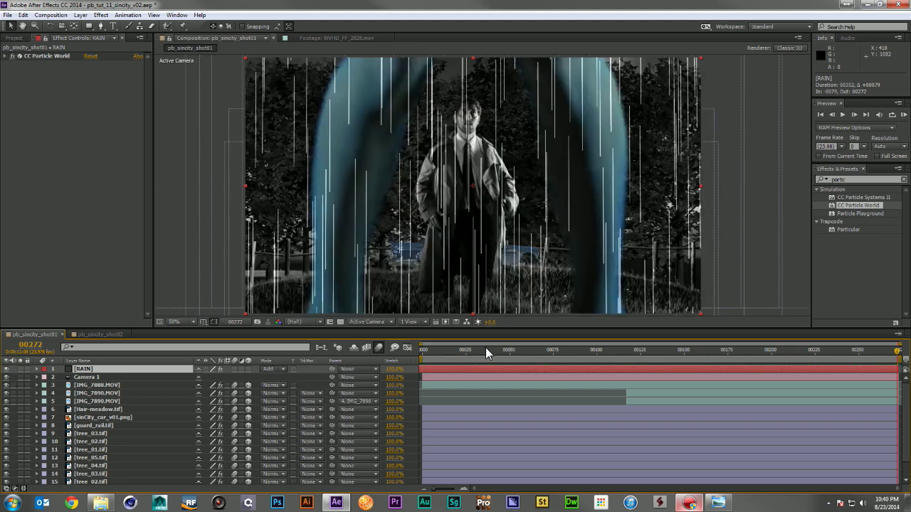
{"action": "left_click_drag", "start_coordinate": [493, 349], "coordinate": [510, 349]}
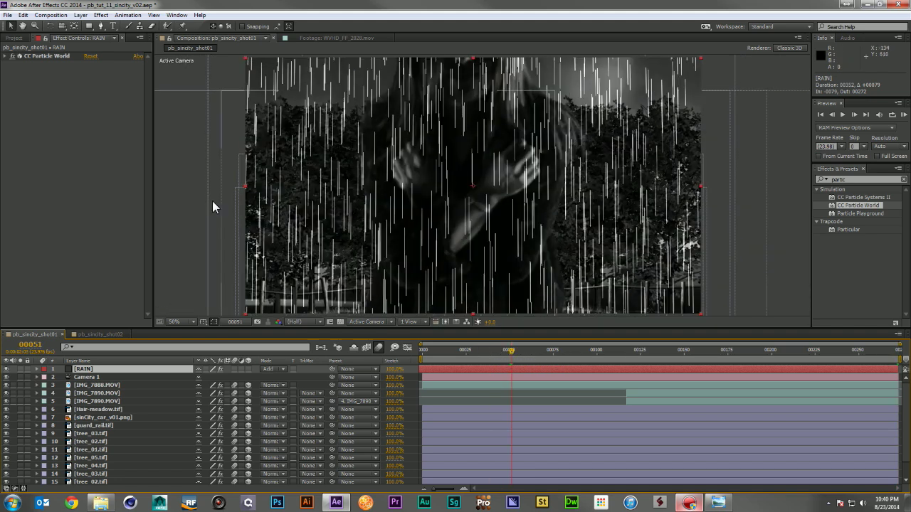
Lower RAIN's opacity to 55% and move it beneath IMG_7888.MOV.
{"action": "left_click", "coordinate": [4, 60]}
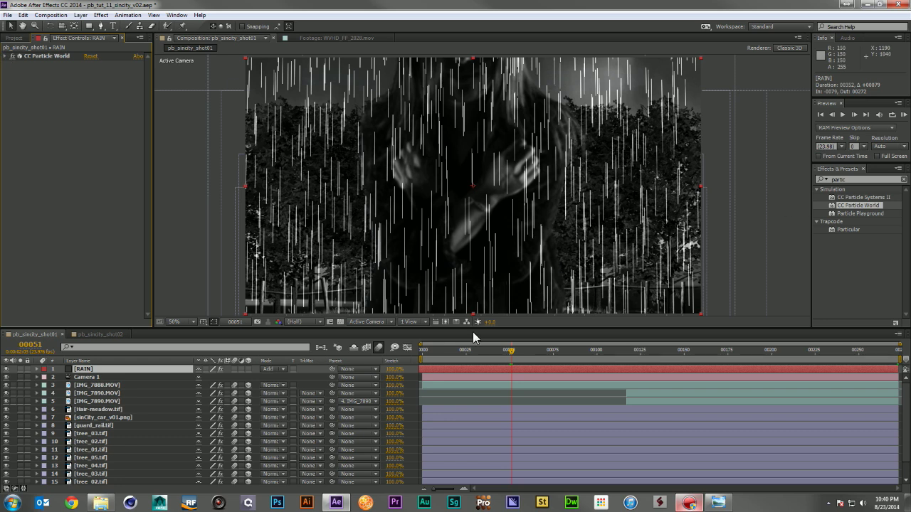
{"action": "key", "text": "t"}
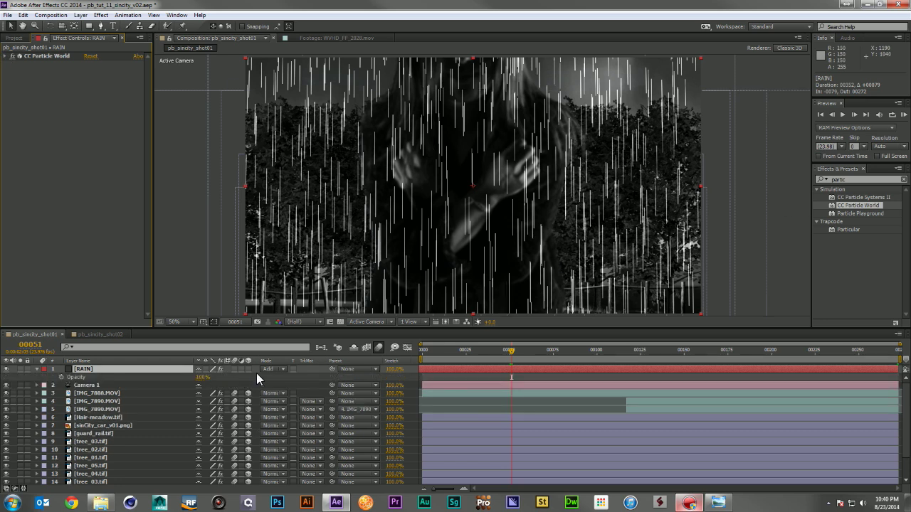
{"action": "left_click_drag", "start_coordinate": [203, 378], "coordinate": [182, 377]}
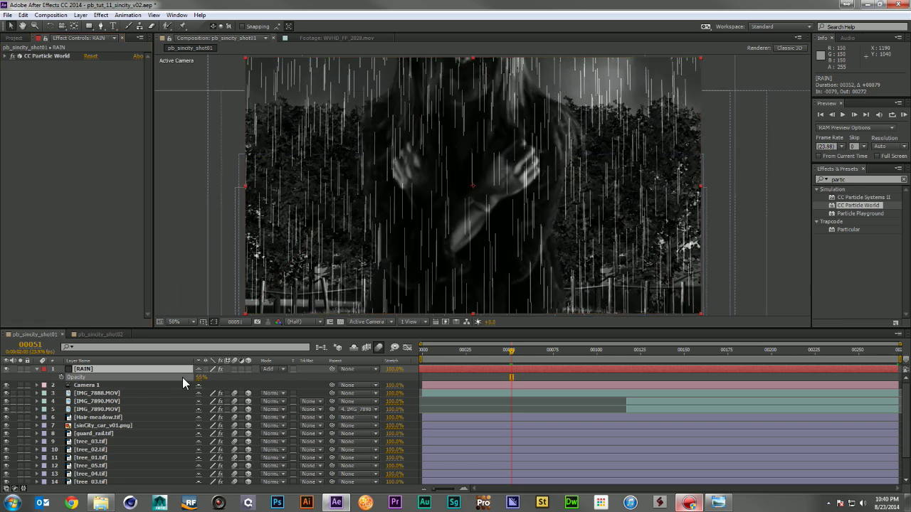
{"action": "left_click", "coordinate": [6, 56]}
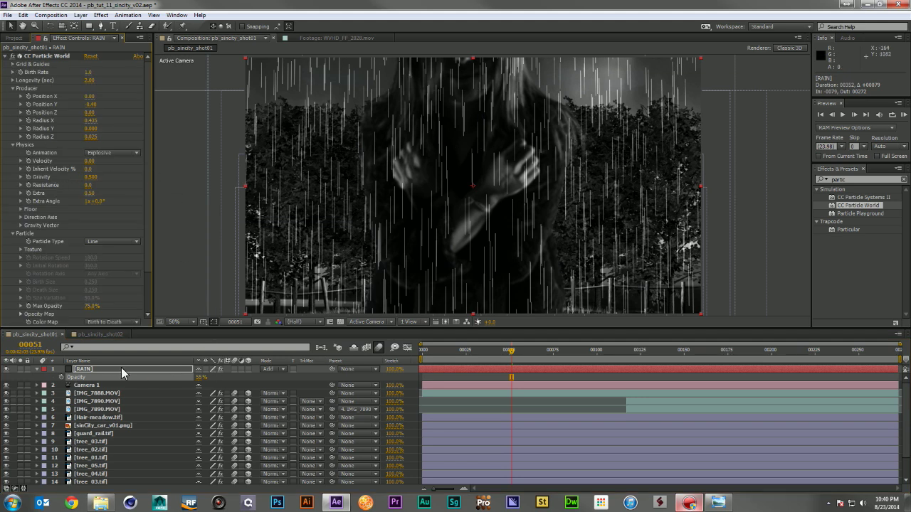
{"action": "left_click_drag", "start_coordinate": [110, 370], "coordinate": [110, 403]}
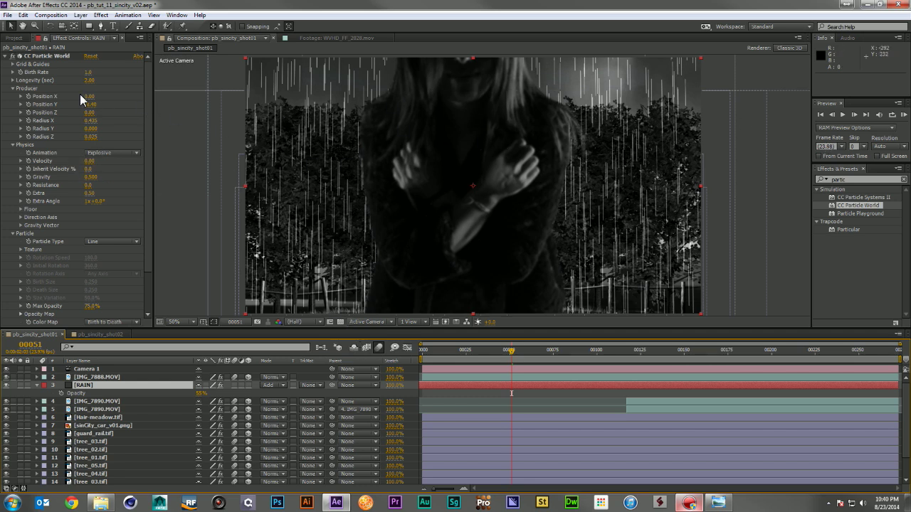
Add Camera Lens Blur to the RAIN layer.
{"action": "left_click", "coordinate": [6, 57]}
{"action": "left_click", "coordinate": [853, 181]}
{"action": "double_click", "coordinate": [862, 180]}
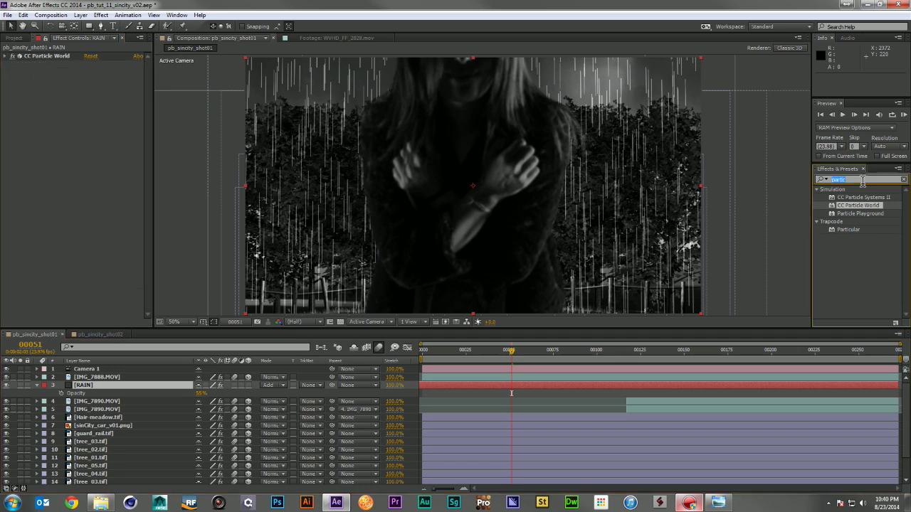
{"action": "type", "text": "camer"}
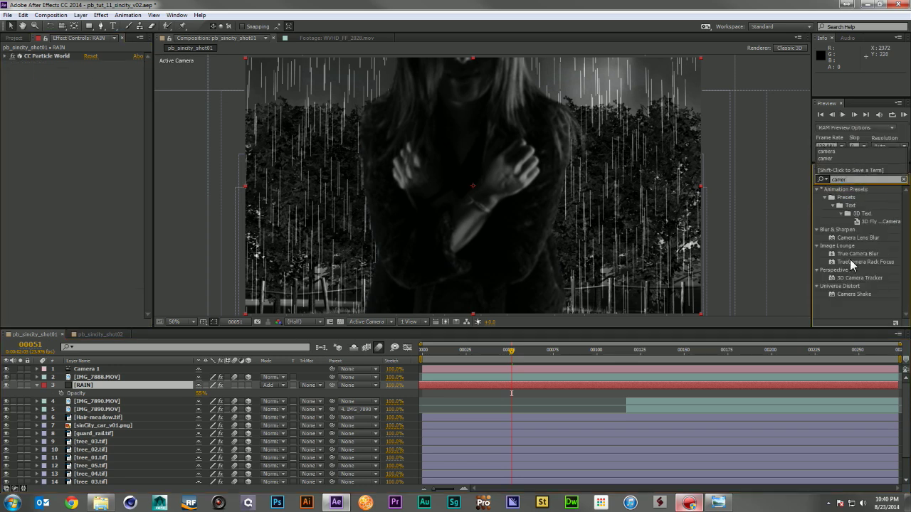
{"action": "left_click_drag", "start_coordinate": [858, 237], "coordinate": [73, 167]}
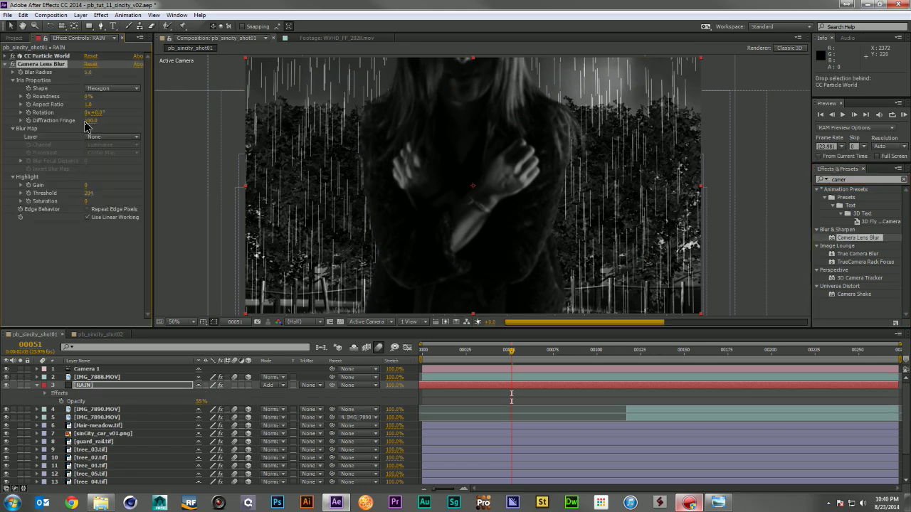
Raise the Camera Lens Blur radius step by step from 2 up to 5.
{"action": "left_click", "coordinate": [88, 72]}
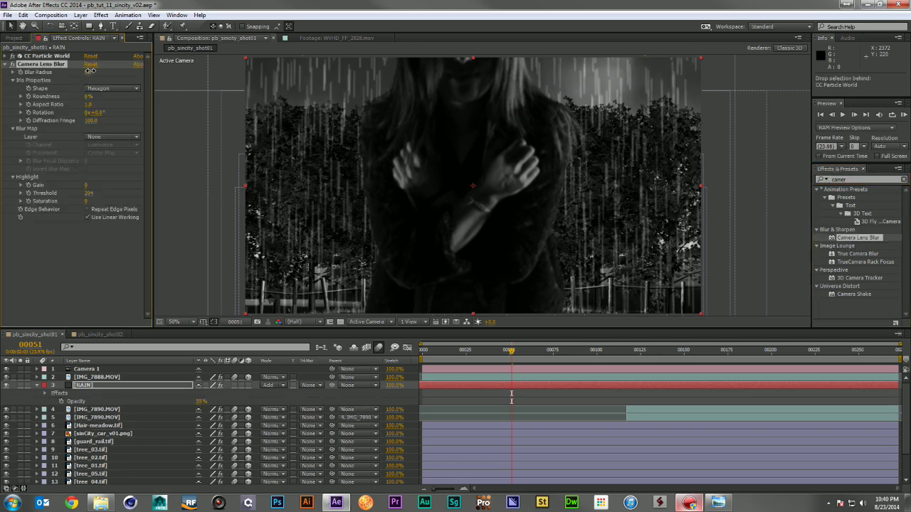
{"action": "type", "text": "2"}
{"action": "key", "text": "Return"}
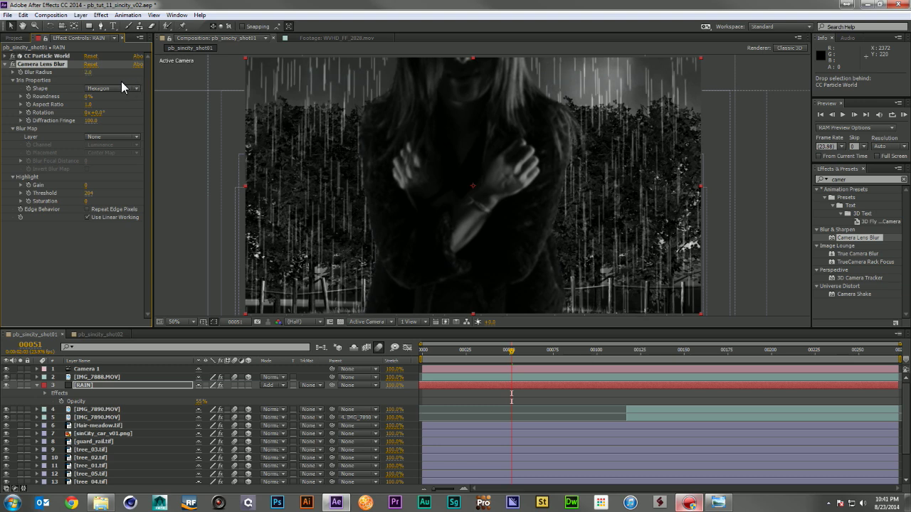
{"action": "left_click", "coordinate": [88, 73]}
{"action": "type", "text": "3"}
{"action": "key", "text": "Return"}
{"action": "left_click", "coordinate": [88, 72]}
{"action": "type", "text": "4"}
{"action": "key", "text": "Return"}
{"action": "left_click", "coordinate": [91, 72]}
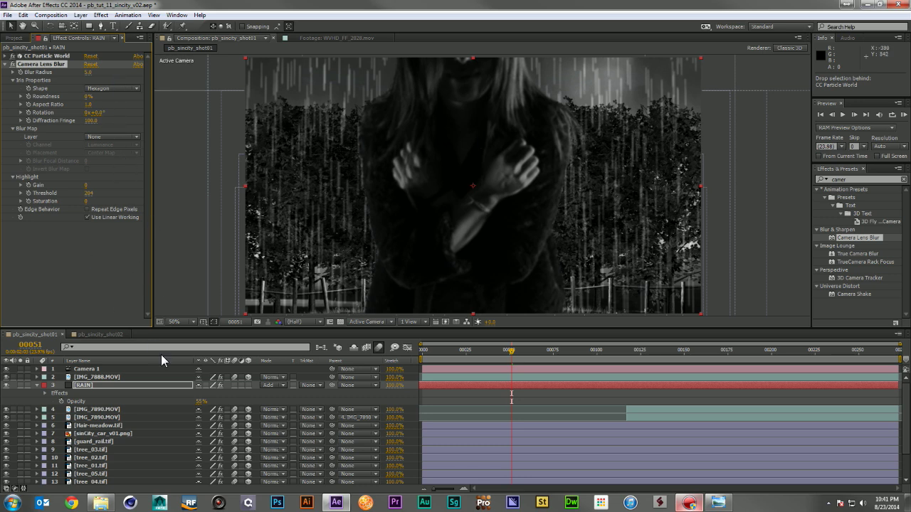
Set RAIN's opacity to 40% and compare the last frame with the comic reference.
{"action": "left_click", "coordinate": [202, 403]}
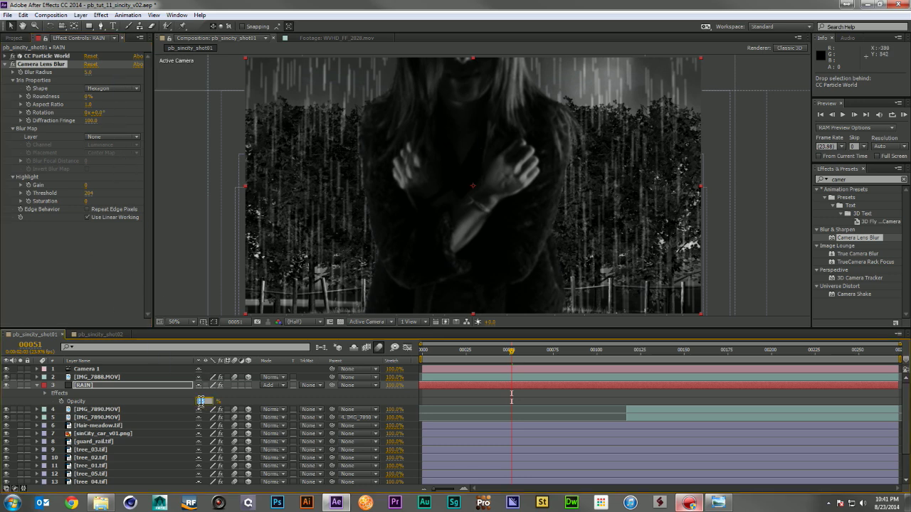
{"action": "key", "text": "Return"}
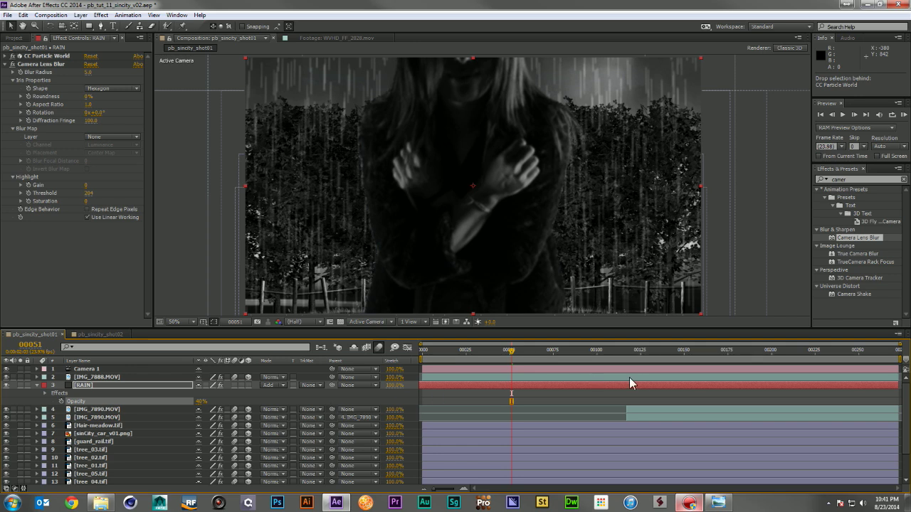
{"action": "left_click_drag", "start_coordinate": [537, 352], "coordinate": [898, 384]}
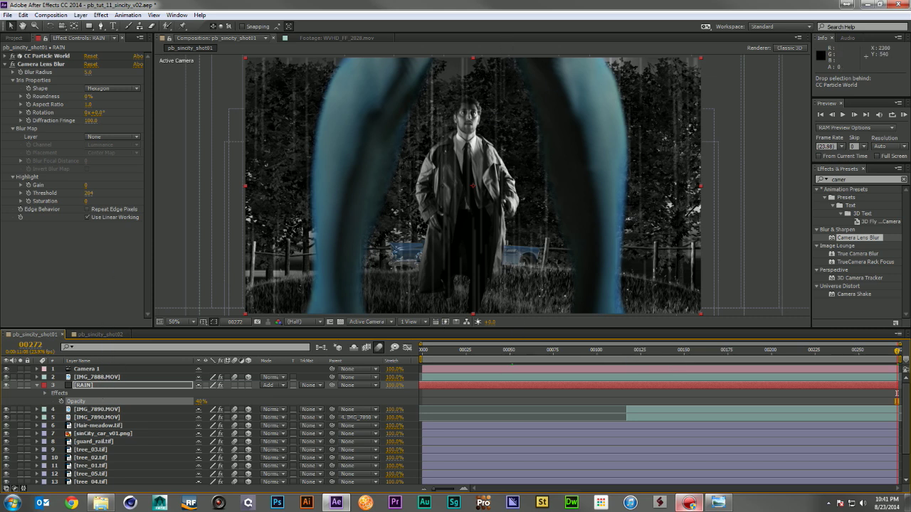
{"action": "left_click", "coordinate": [717, 502]}
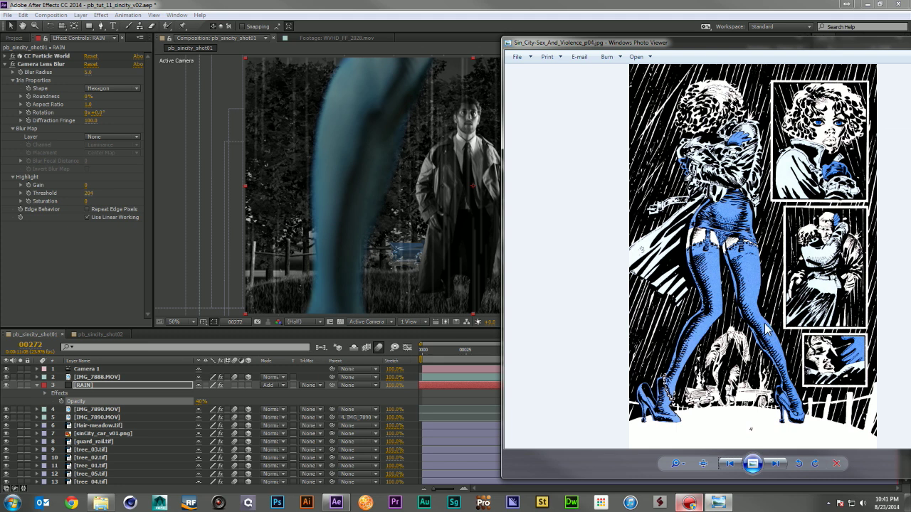
{"action": "key", "text": "alt+Tab"}
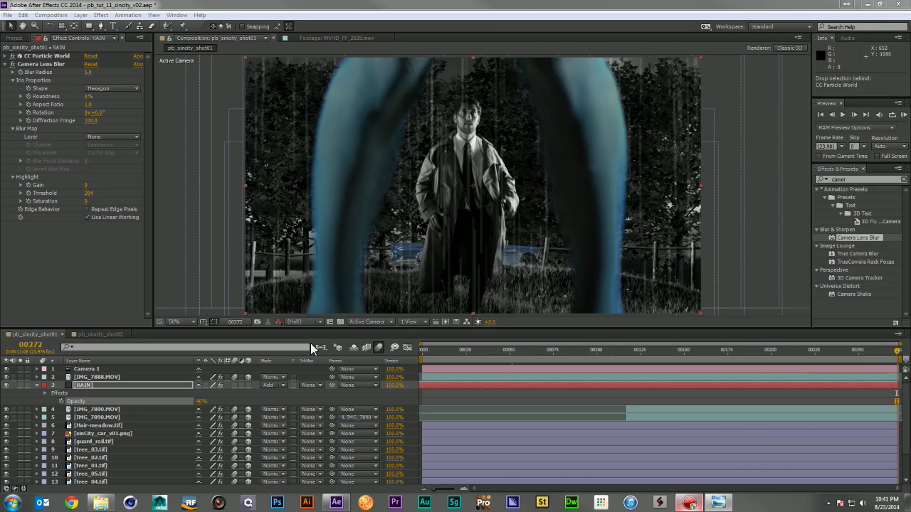
{"action": "left_click", "coordinate": [101, 380]}
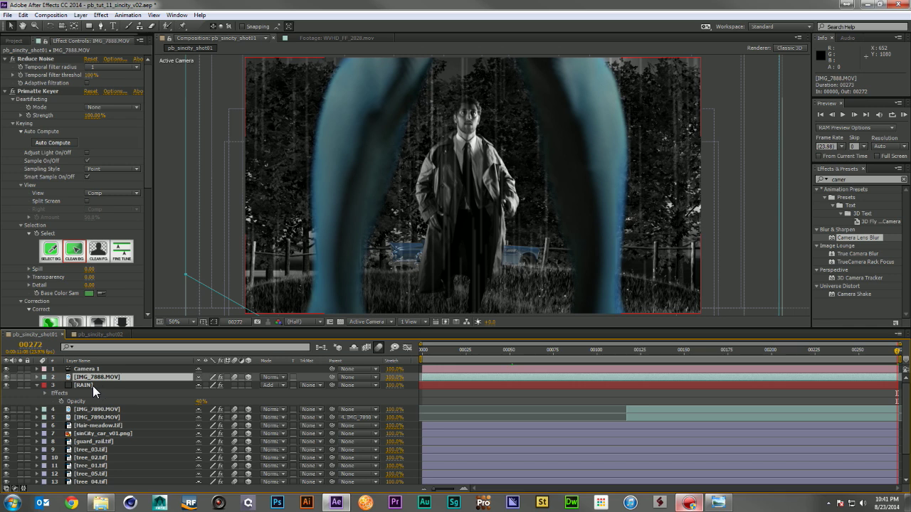
Enlarge the RAIN layer to about 127% and tilt its streaks about 15 degrees.
{"action": "left_click", "coordinate": [93, 386]}
{"action": "key", "text": "s"}
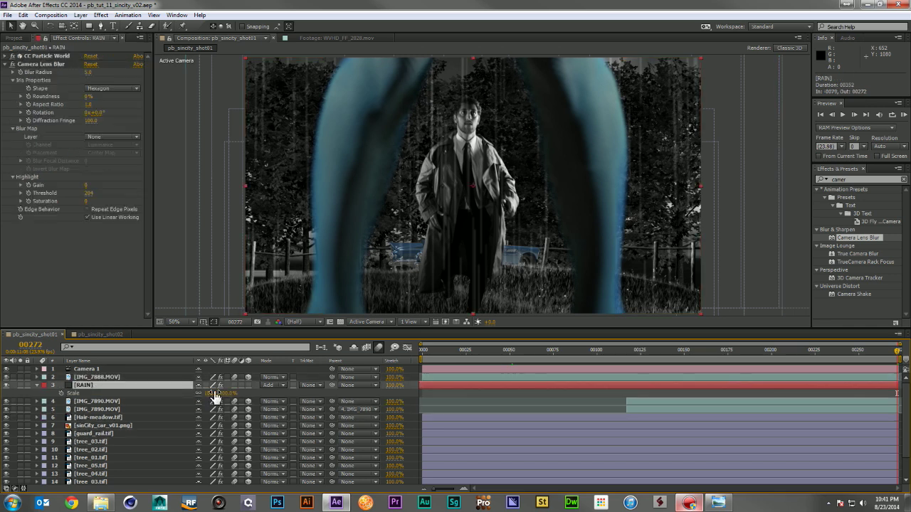
{"action": "left_click_drag", "start_coordinate": [219, 392], "coordinate": [232, 394]}
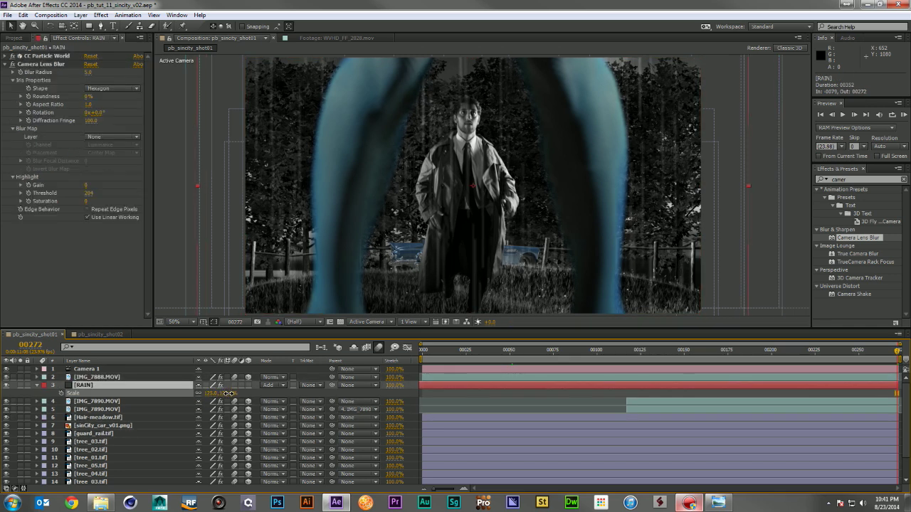
{"action": "key", "text": "r"}
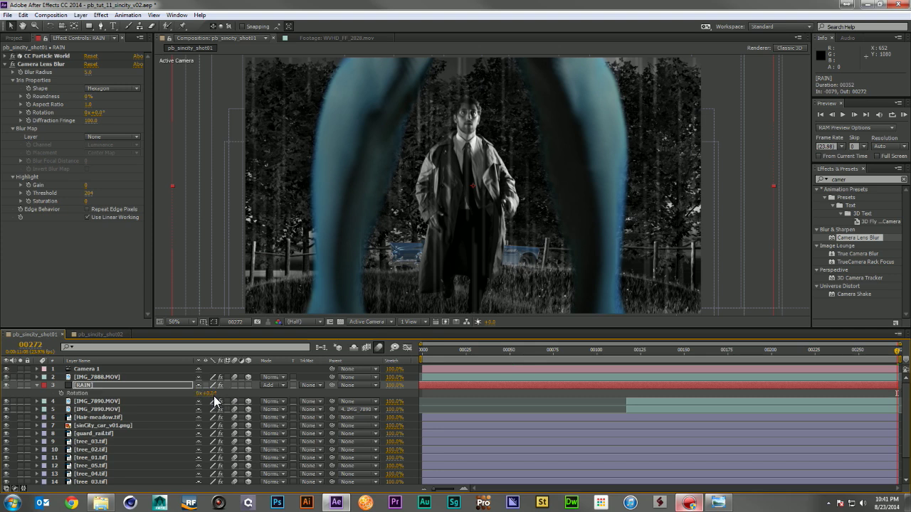
{"action": "left_click_drag", "start_coordinate": [213, 395], "coordinate": [222, 390]}
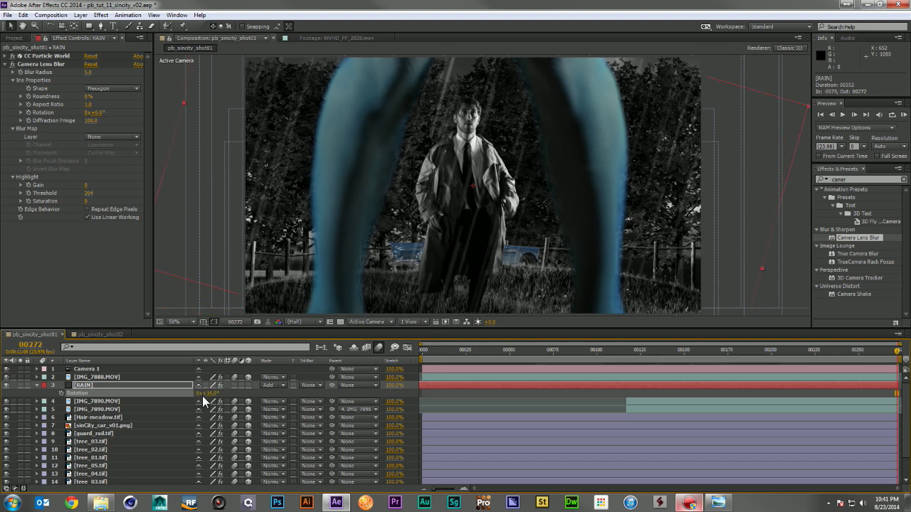
Increase RAIN's scale to about 144%, return to the first frame and duplicate the layer.
{"action": "key", "text": "s"}
{"action": "left_click_drag", "start_coordinate": [234, 397], "coordinate": [239, 390]}
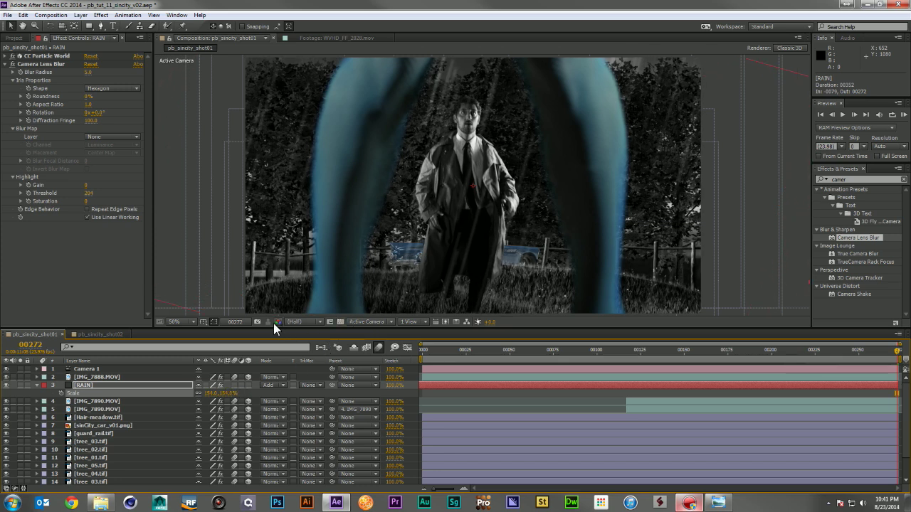
{"action": "left_click", "coordinate": [423, 352]}
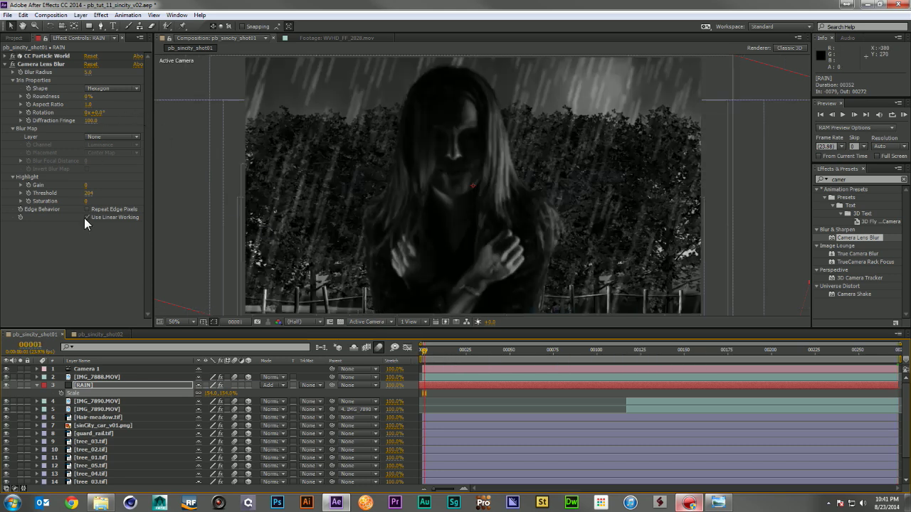
{"action": "key", "text": "ctrl+d"}
Move the rain copy to the top of the stack and compare it with lens blur toggled off and on.
{"action": "left_click_drag", "start_coordinate": [84, 385], "coordinate": [89, 364]}
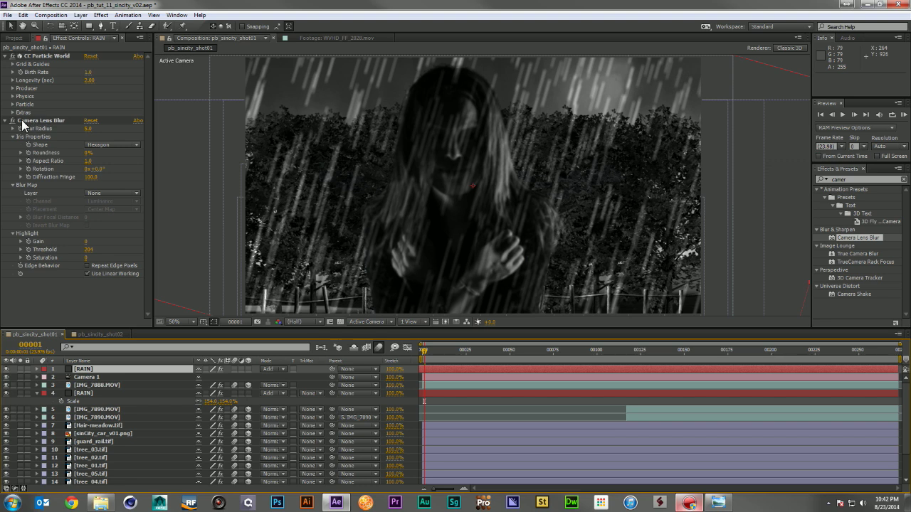
{"action": "left_click", "coordinate": [11, 120]}
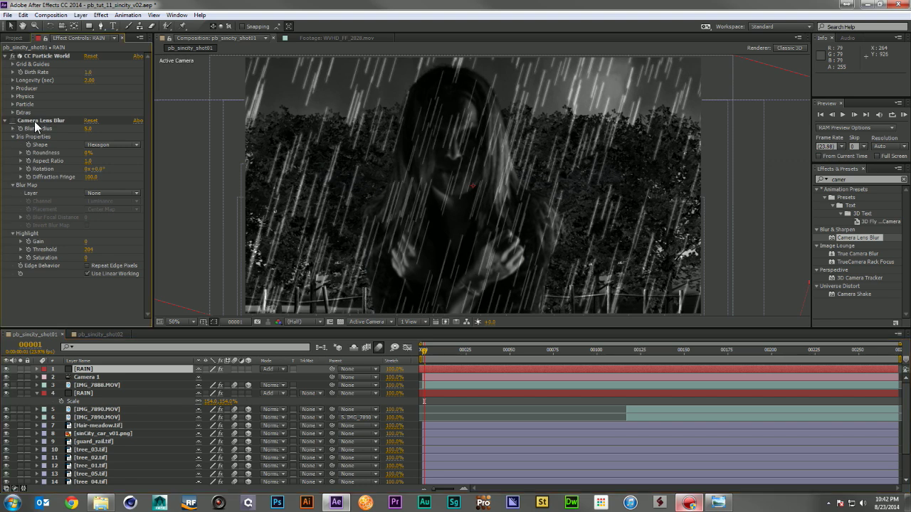
{"action": "left_click", "coordinate": [34, 121]}
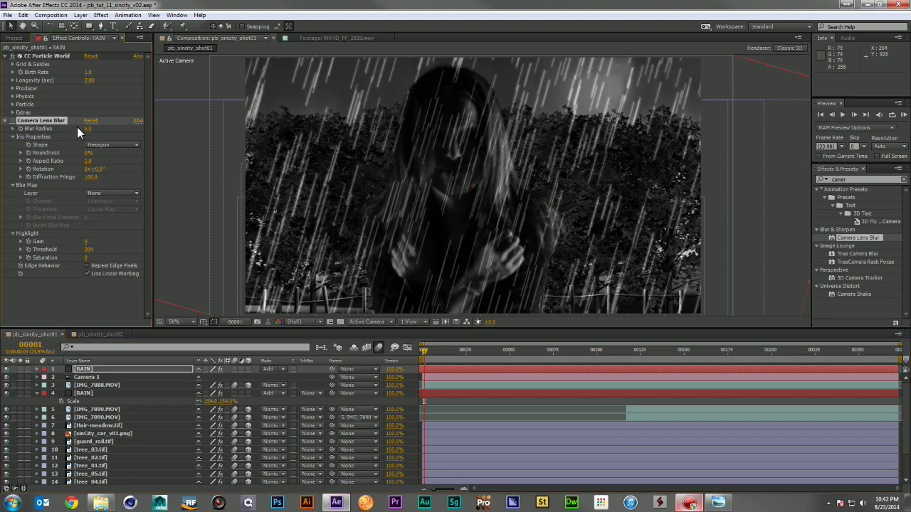
{"action": "left_click", "coordinate": [11, 121]}
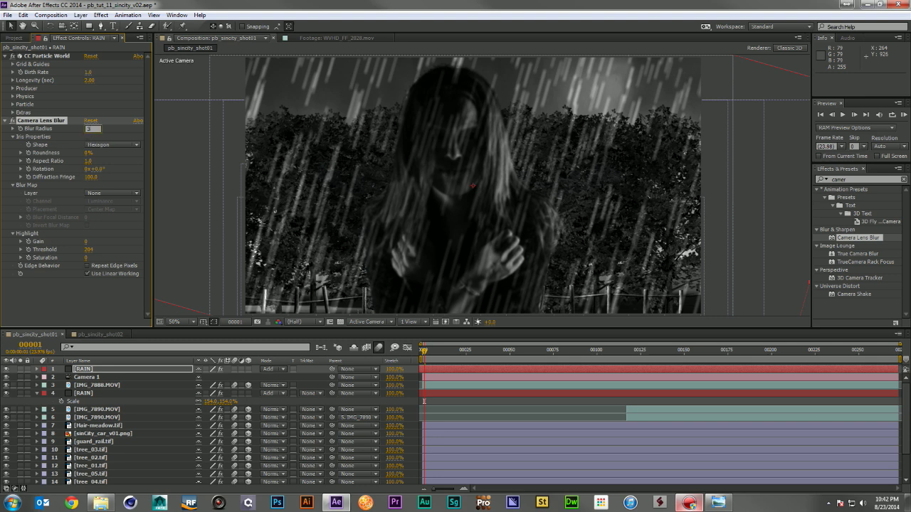
Scale the top rain copy to 250% and lower its Birth Rate to 0.5.
{"action": "left_click", "coordinate": [134, 370]}
{"action": "key", "text": "s"}
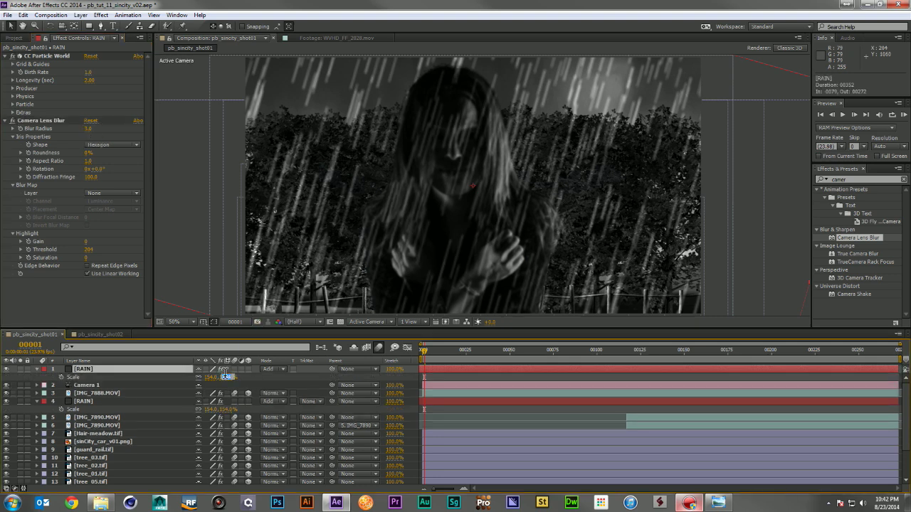
{"action": "key", "text": "Return"}
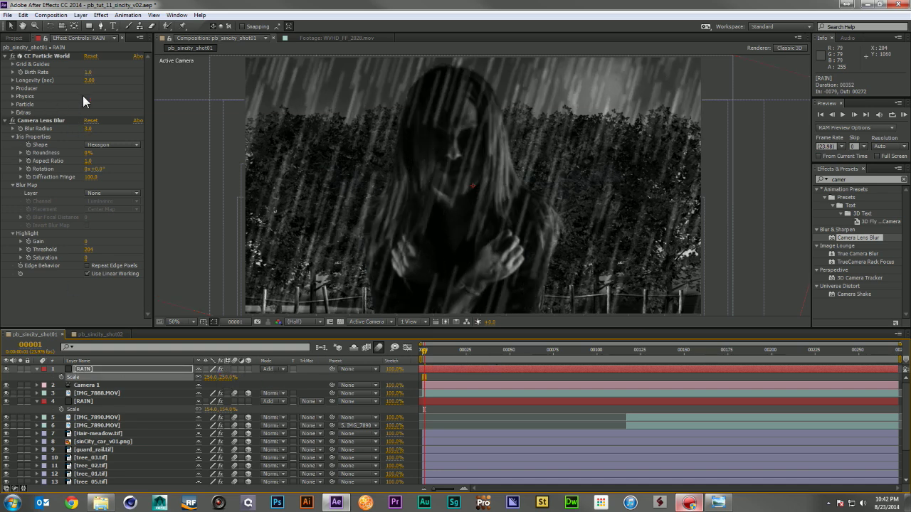
{"action": "left_click", "coordinate": [89, 71]}
{"action": "type", "text": ".5"}
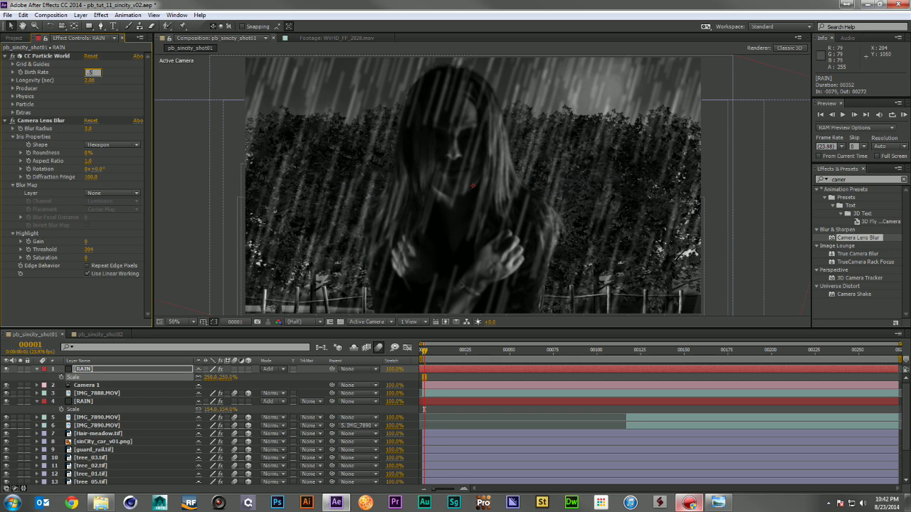
{"action": "key", "text": "Return"}
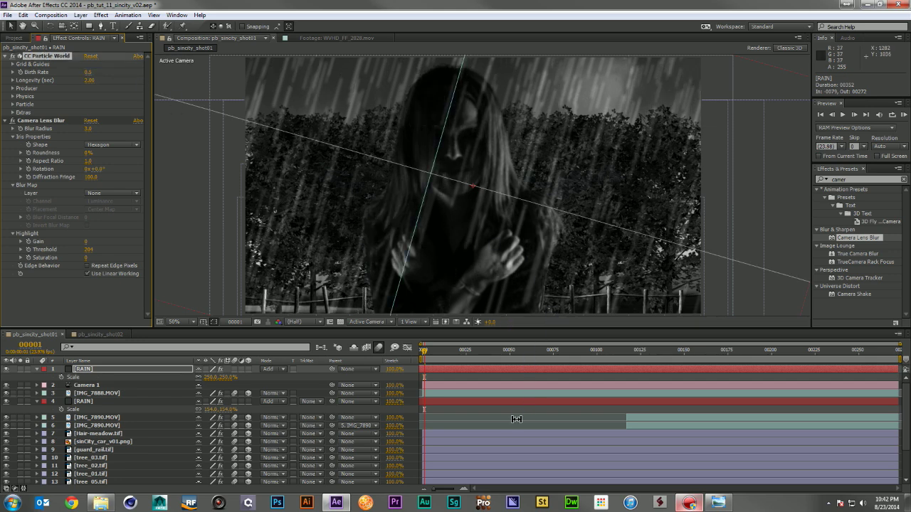
{"action": "left_click", "coordinate": [516, 419]}
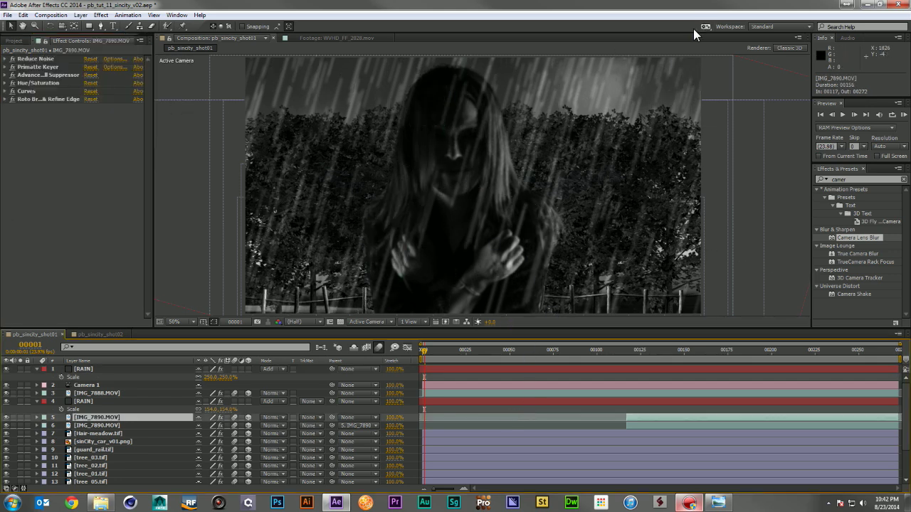
{"action": "key", "text": "alt+Tab"}
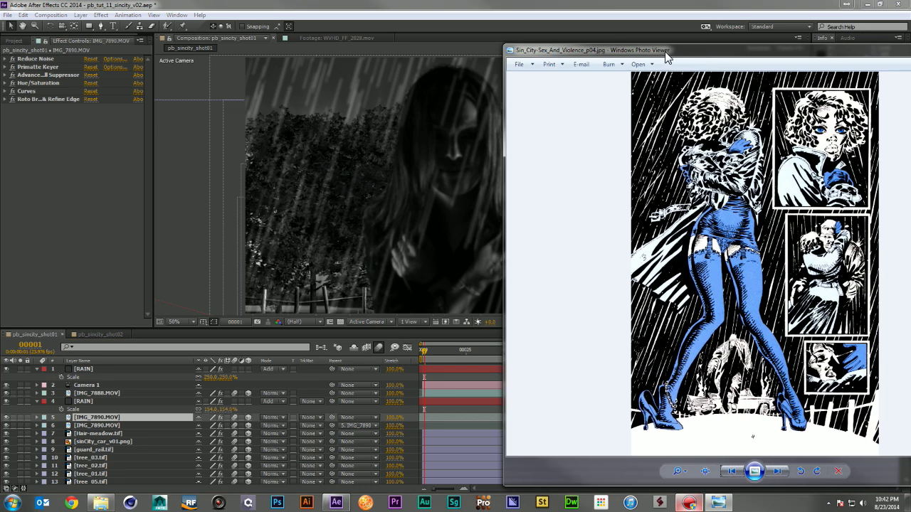
{"action": "key", "text": "alt+Tab"}
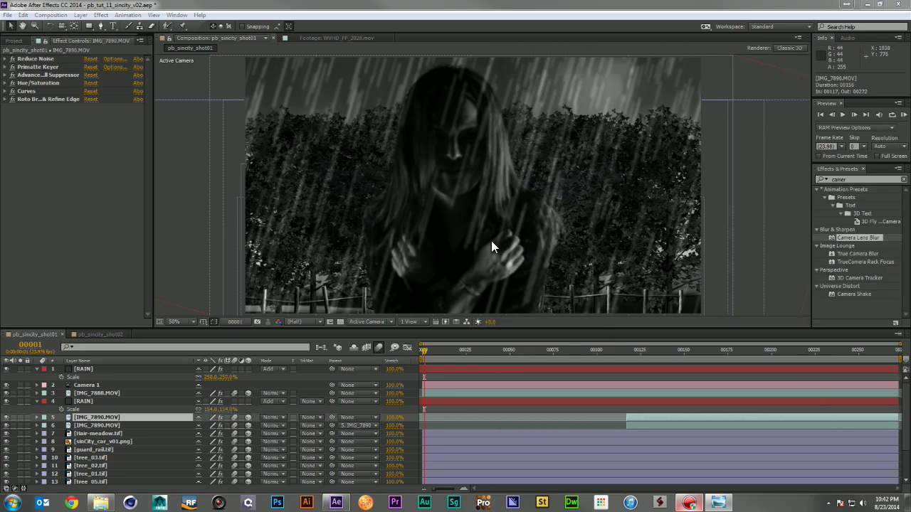
{"action": "left_click", "coordinate": [425, 350]}
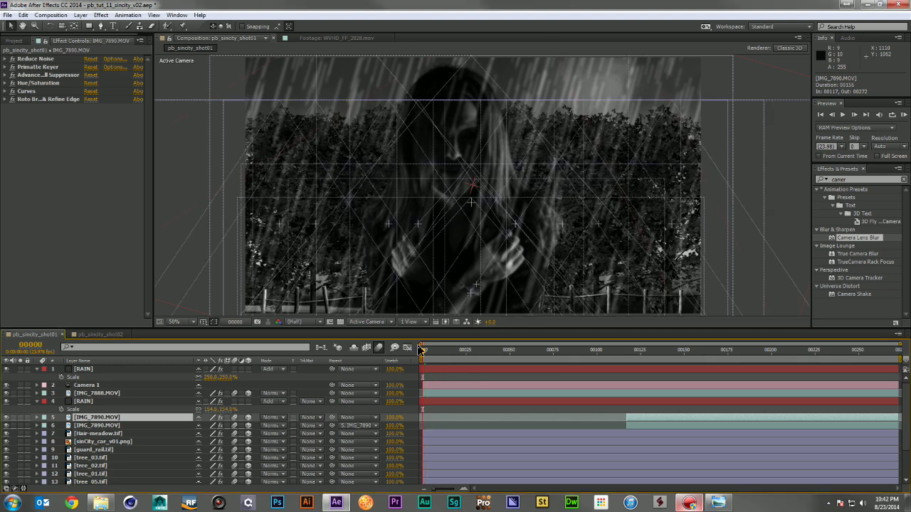
Jump to the last frame (00272) and collapse both twirled-down RAIN layers.
{"action": "left_click", "coordinate": [895, 350]}
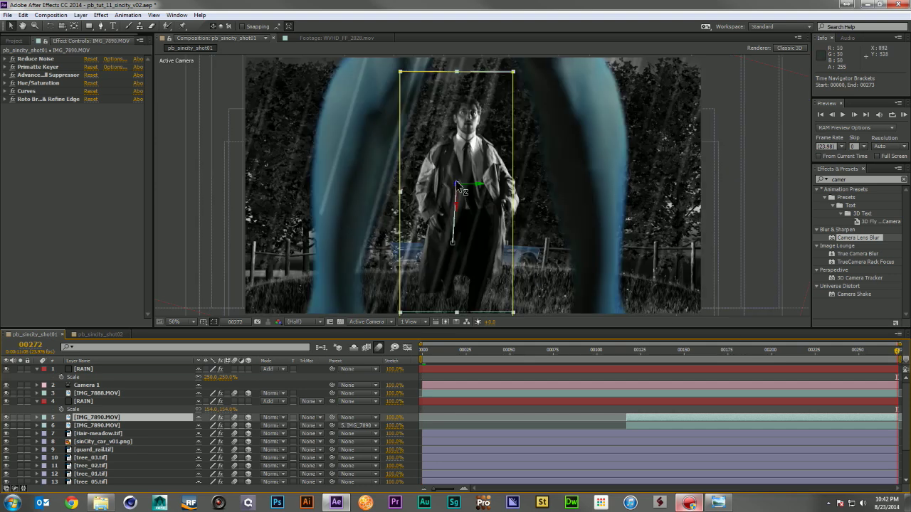
{"action": "left_click", "coordinate": [427, 409]}
{"action": "left_click", "coordinate": [36, 401]}
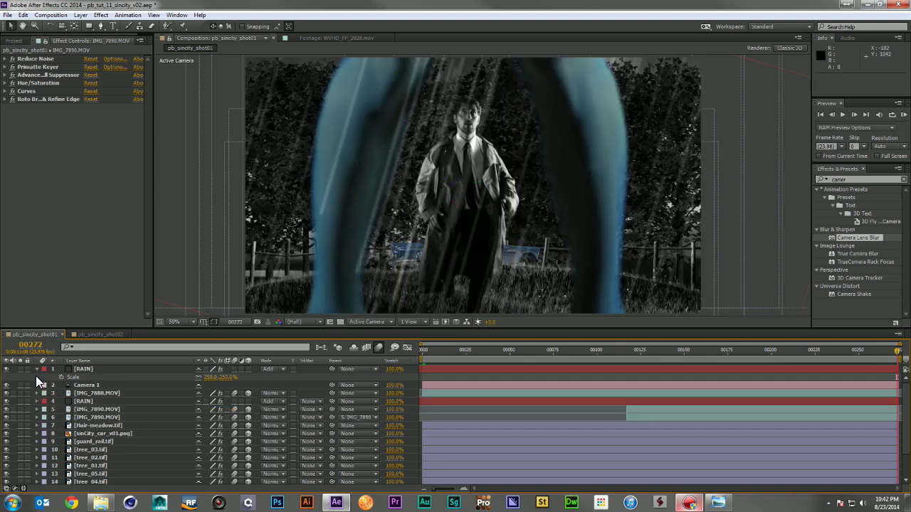
{"action": "left_click", "coordinate": [36, 369]}
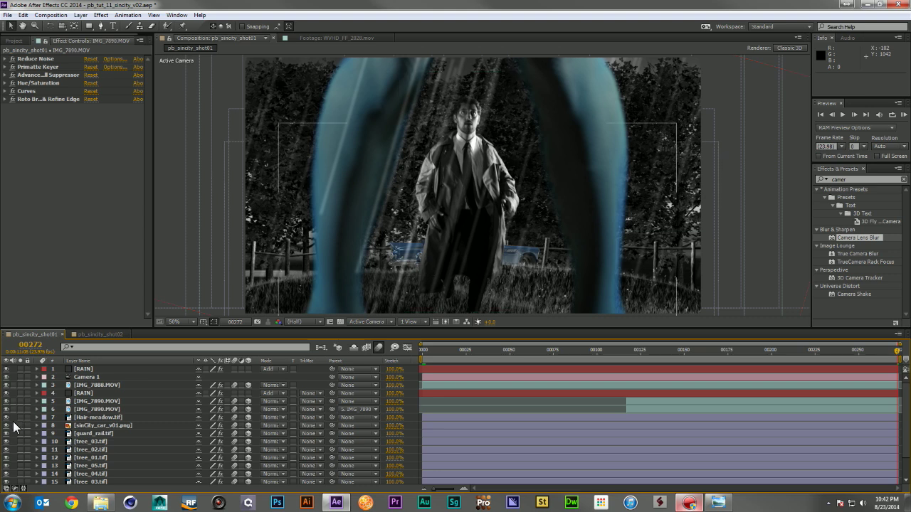
{"action": "key", "text": "ctrl+y"}
Create a black (000000) solid named VIN and place it just below IMG_7888.MOV.
{"action": "type", "text": "V2"}
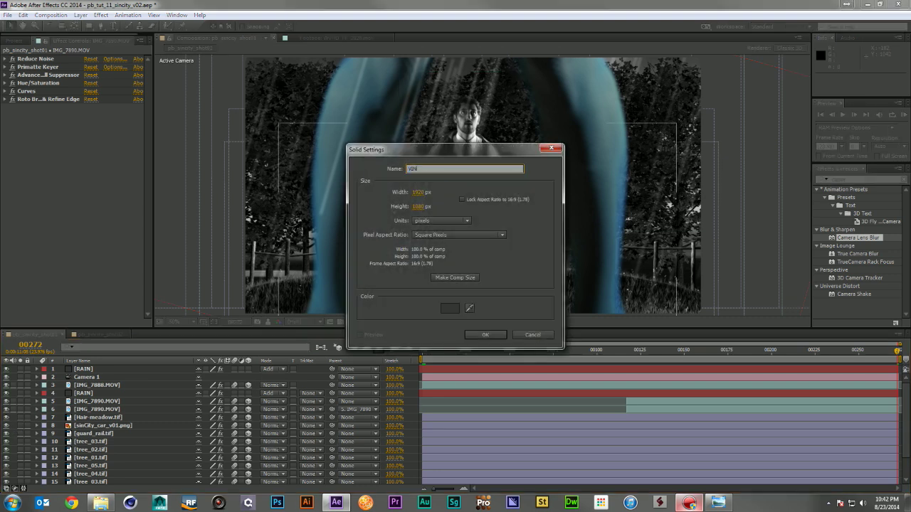
{"action": "left_click", "coordinate": [450, 309]}
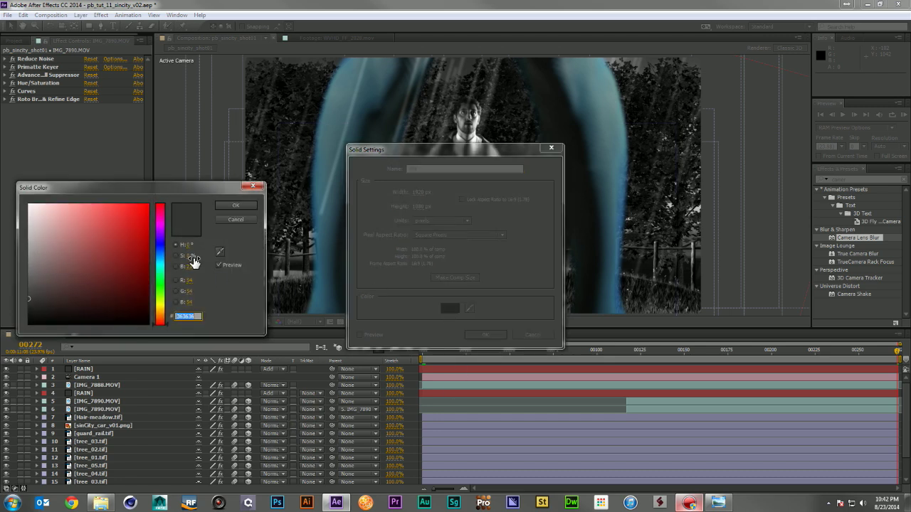
{"action": "type", "text": "000000"}
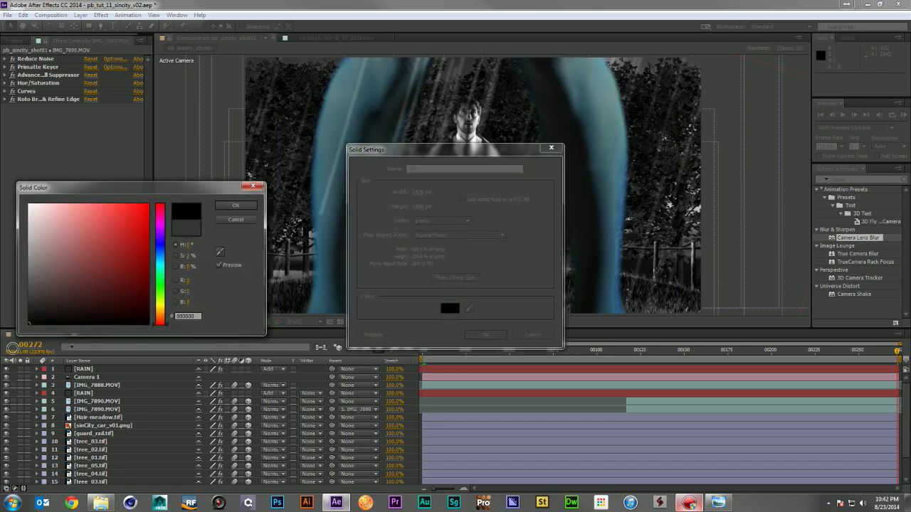
{"action": "left_click", "coordinate": [235, 205]}
{"action": "left_click", "coordinate": [474, 330]}
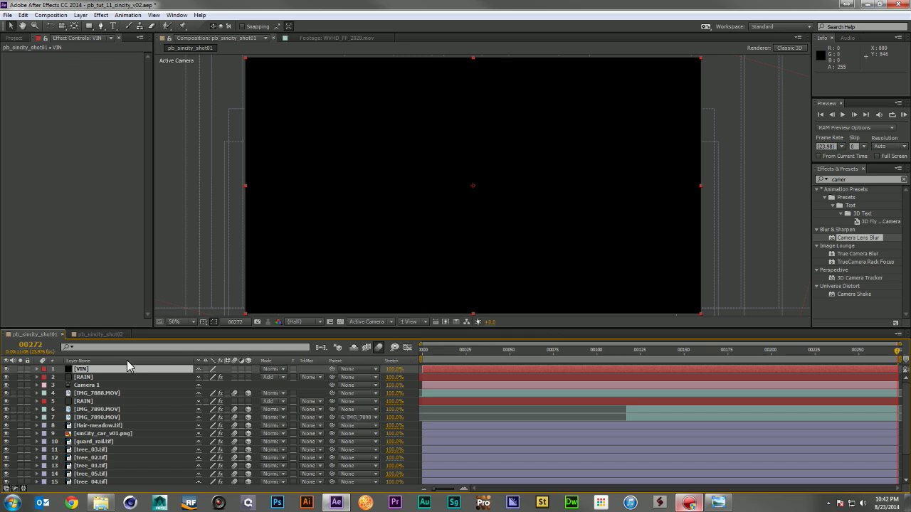
{"action": "left_click_drag", "start_coordinate": [105, 369], "coordinate": [107, 397]}
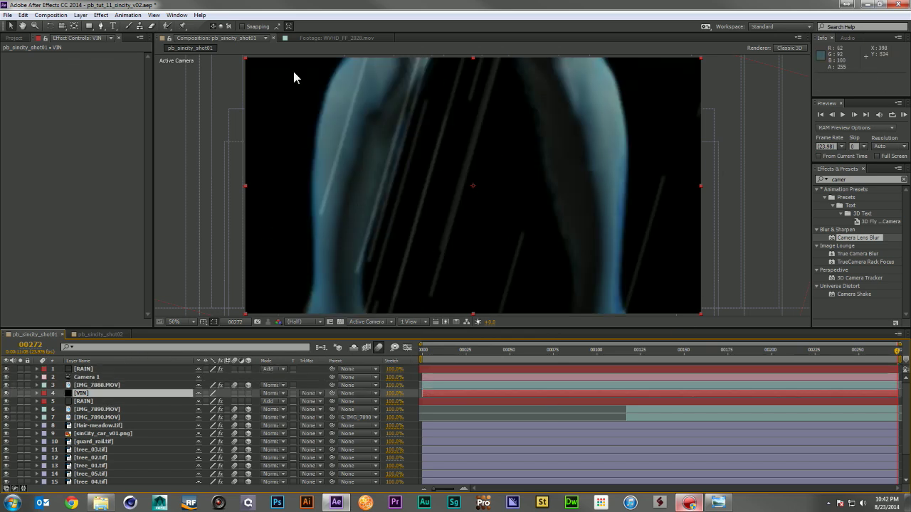
Draw an elliptical mask on the VIN solid, enlarged to cover the frame.
{"action": "left_click", "coordinate": [89, 26]}
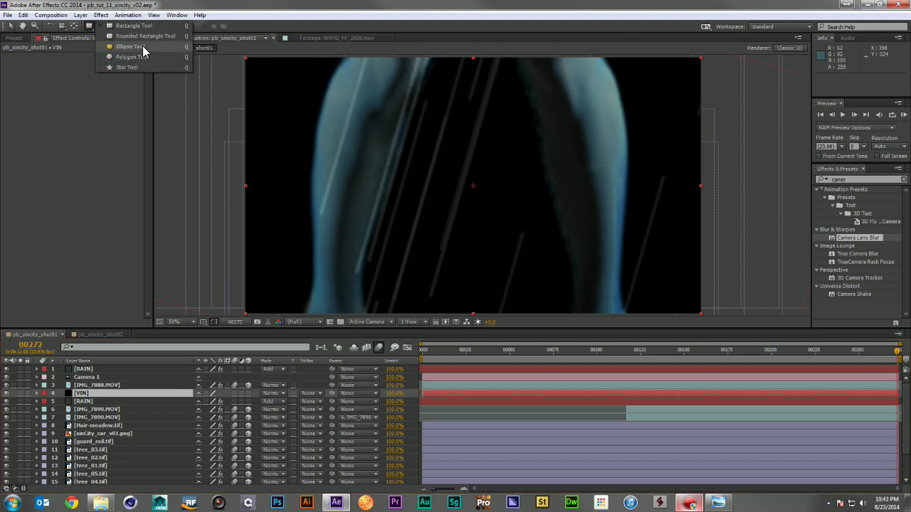
{"action": "left_click", "coordinate": [143, 46]}
{"action": "key", "text": "comma"}
{"action": "mouse_move", "coordinate": [372, 70]}
{"action": "left_mouse_down"}
{"action": "mouse_move", "coordinate": [388, 94]}
{"action": "mouse_move", "coordinate": [489, 169]}
{"action": "left_mouse_up"}
{"action": "left_click_drag", "start_coordinate": [558, 197], "coordinate": [577, 244]}
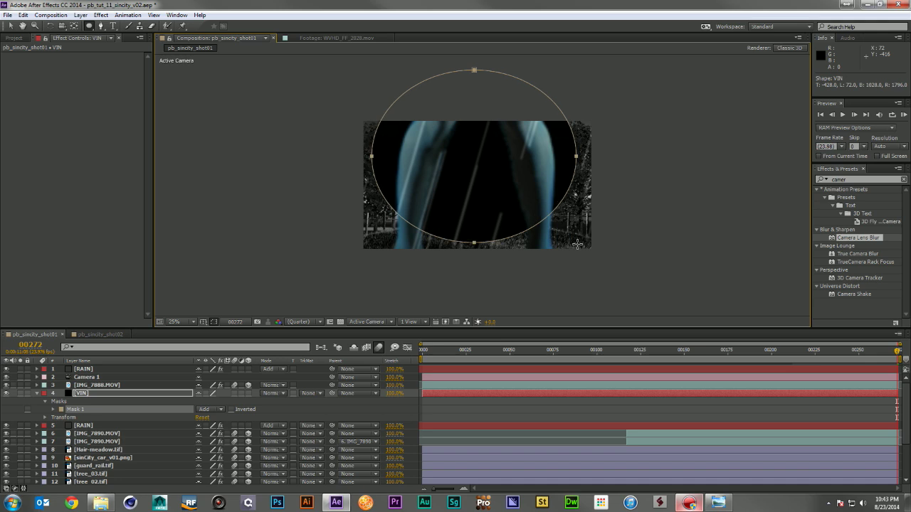
Set the oval mask to Subtract with a 400-pixel feather and zoom back to 50%.
{"action": "left_click", "coordinate": [216, 410]}
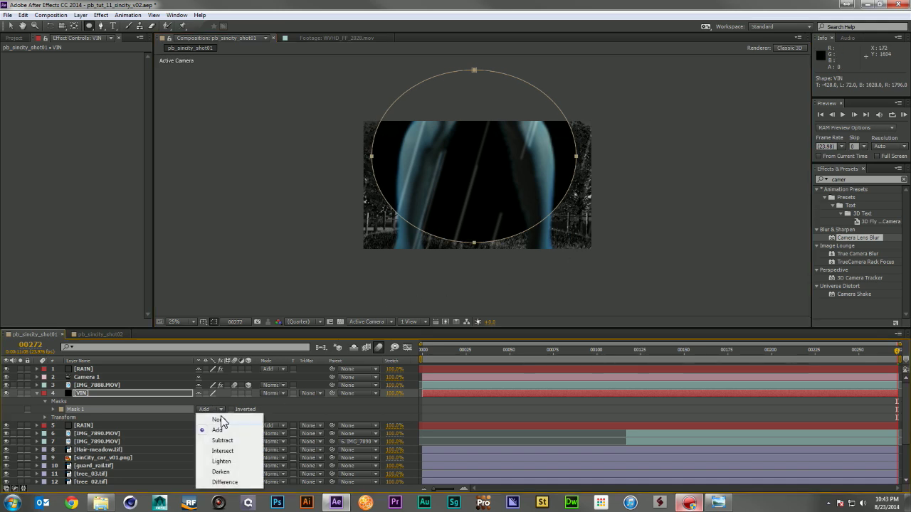
{"action": "left_click", "coordinate": [220, 440]}
{"action": "key", "text": "f"}
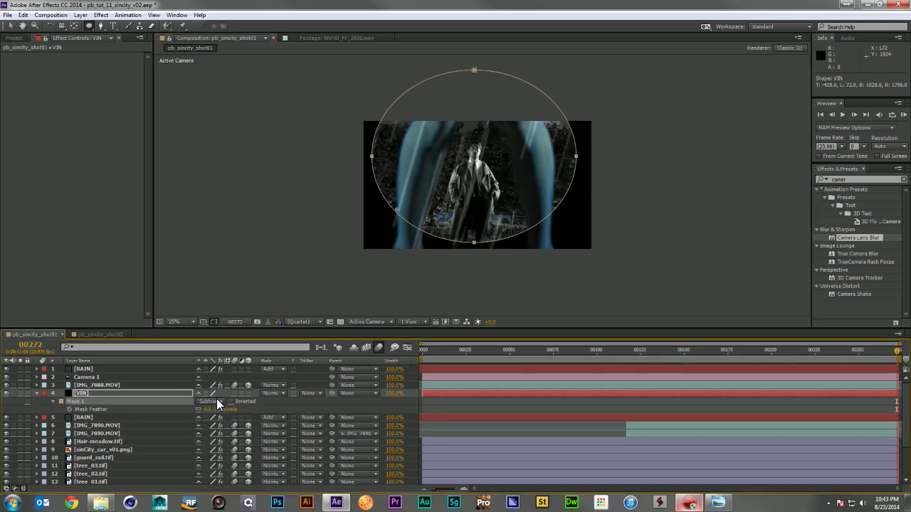
{"action": "left_click", "coordinate": [218, 409]}
{"action": "type", "text": "400"}
{"action": "key", "text": "Return"}
{"action": "key", "text": "period"}
{"action": "key", "text": "period"}
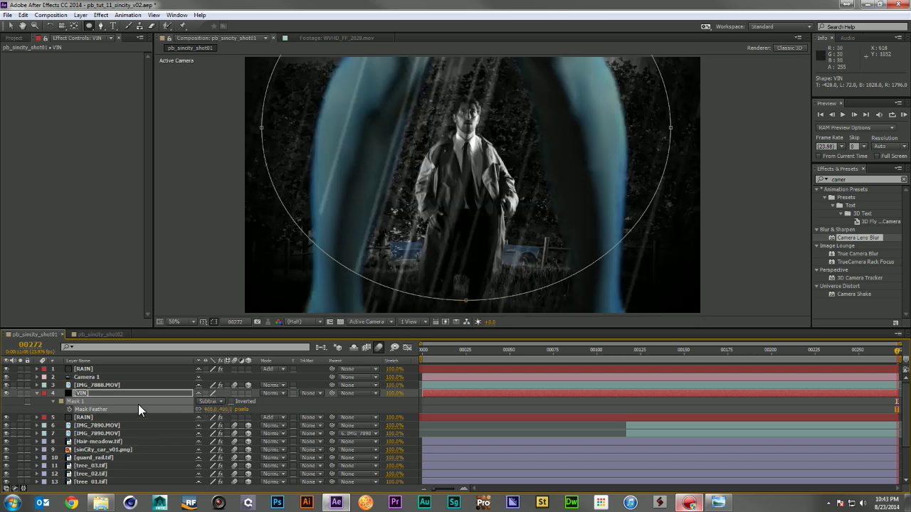
{"action": "left_click", "coordinate": [229, 410]}
{"action": "left_click", "coordinate": [88, 386]}
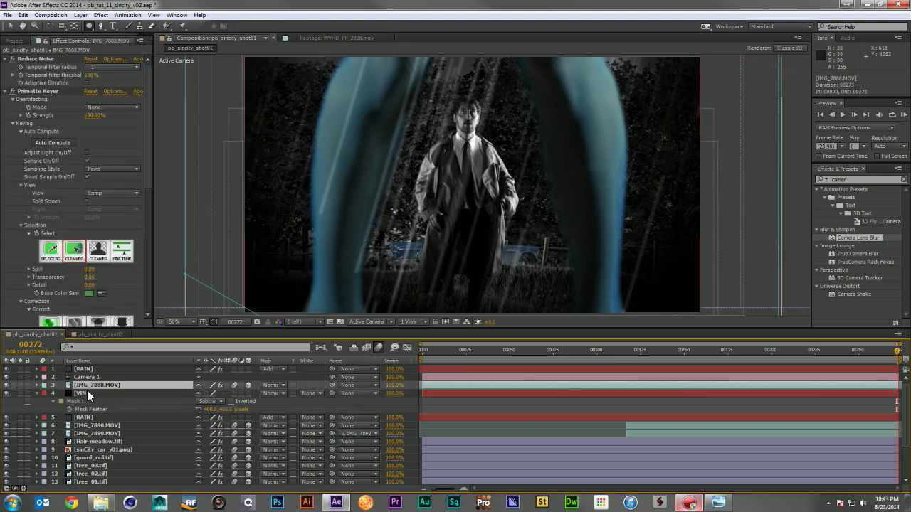
Set the VIN vignette's opacity to 80% after briefly trying 60%.
{"action": "left_click", "coordinate": [89, 393]}
{"action": "key", "text": "t"}
{"action": "left_click", "coordinate": [200, 400]}
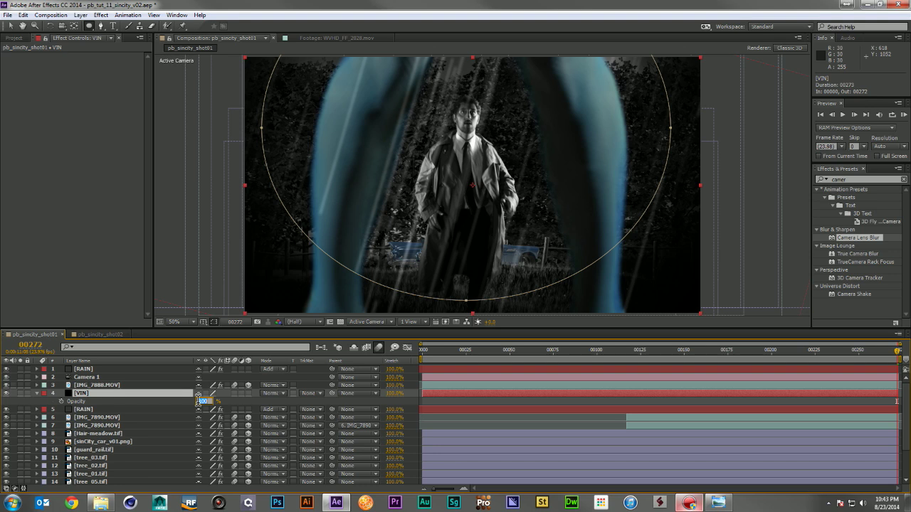
{"action": "key", "text": "Return"}
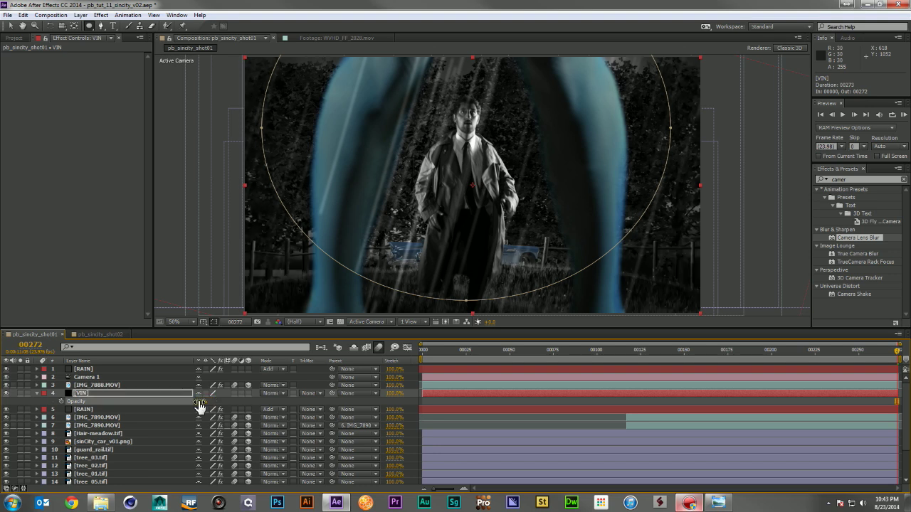
{"action": "left_click", "coordinate": [200, 402]}
{"action": "key", "text": "BackSpace"}
{"action": "left_click", "coordinate": [199, 402]}
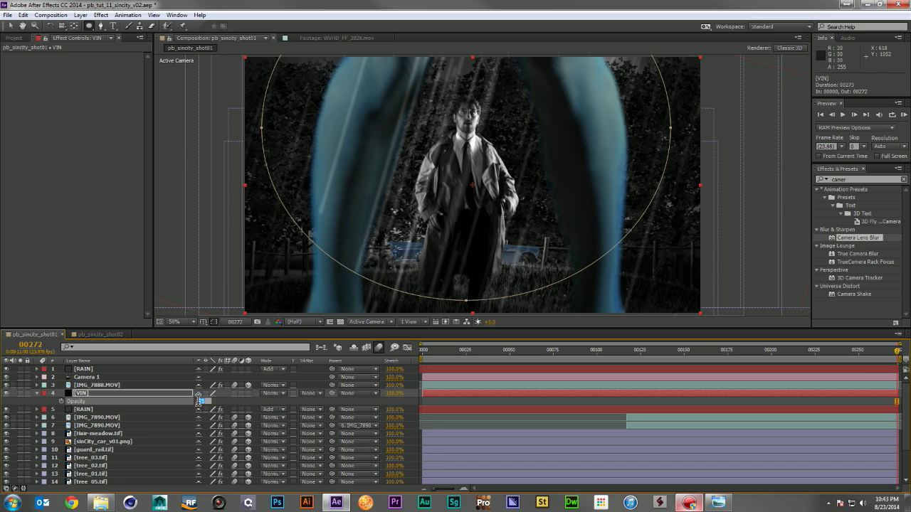
{"action": "key", "text": "Return"}
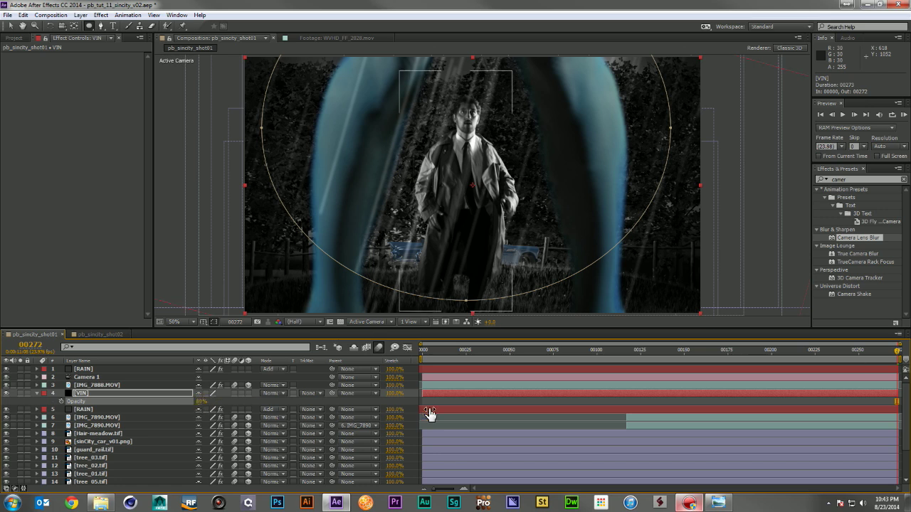
{"action": "left_click", "coordinate": [533, 419]}
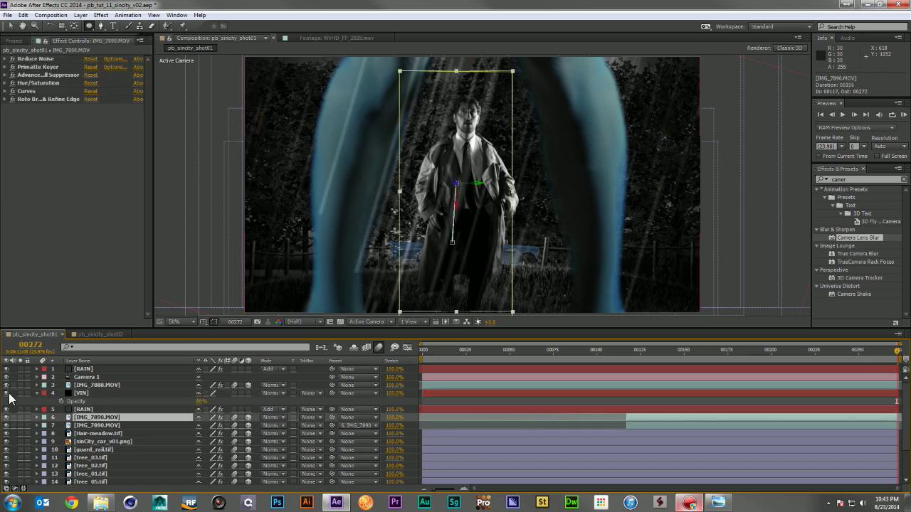
{"action": "key", "text": "F2"}
{"action": "key", "text": "g"}
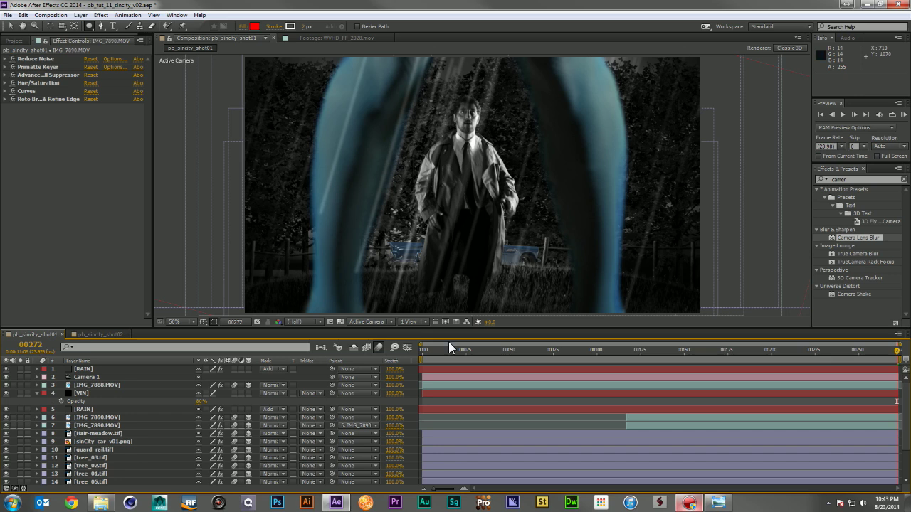
Duplicate RAIN below IMG_7890.MOV and move its emitter deeper in Z and vertically.
{"action": "left_click", "coordinate": [84, 411]}
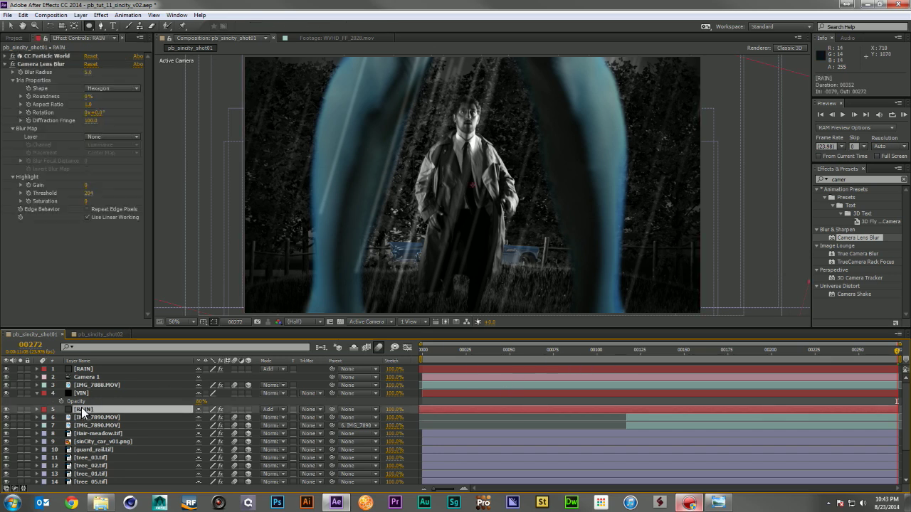
{"action": "key", "text": "ctrl+d"}
{"action": "left_click_drag", "start_coordinate": [83, 411], "coordinate": [94, 437]}
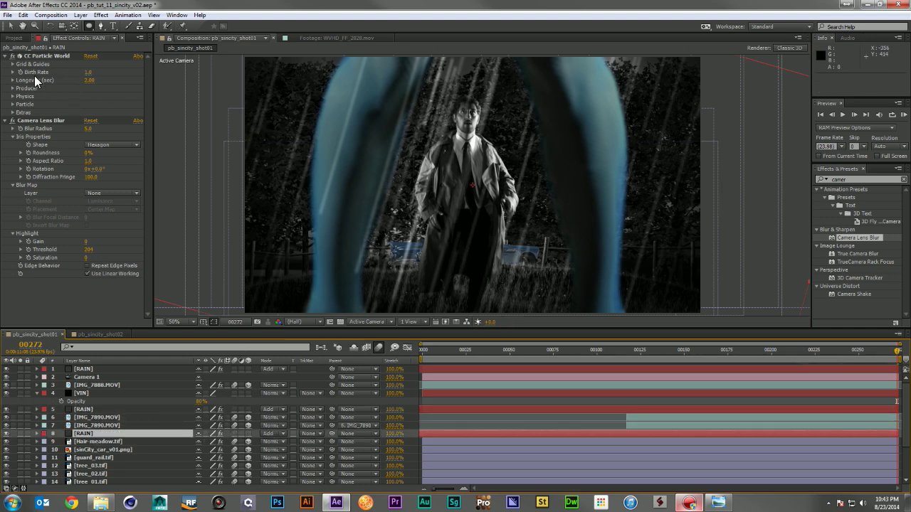
{"action": "left_click", "coordinate": [14, 88]}
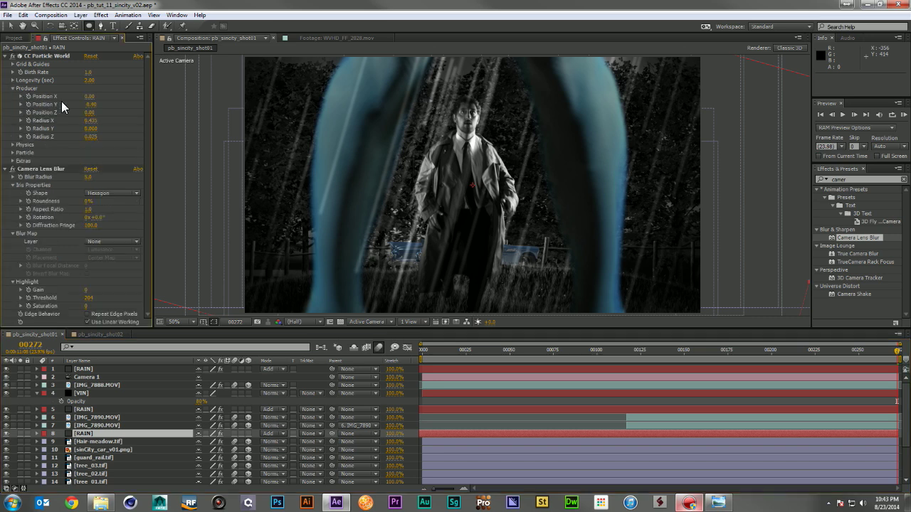
{"action": "left_click_drag", "start_coordinate": [93, 114], "coordinate": [108, 115]}
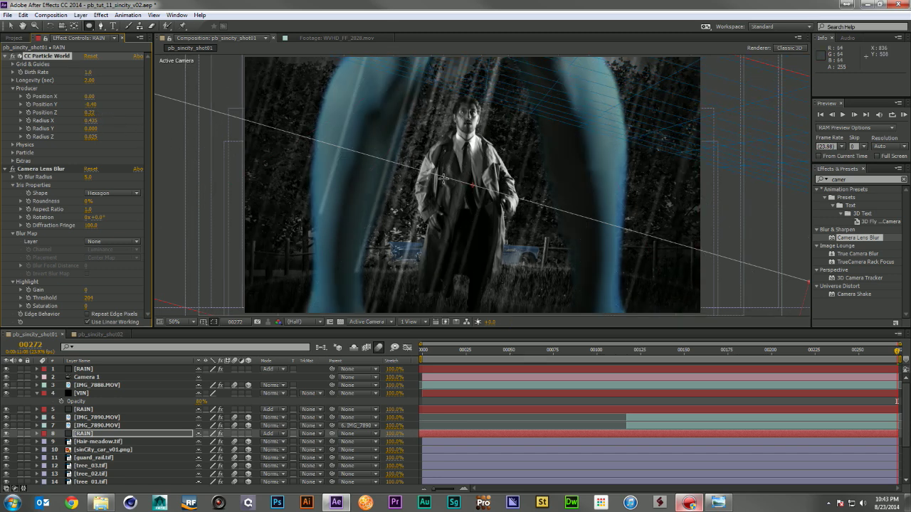
{"action": "left_click", "coordinate": [422, 350]}
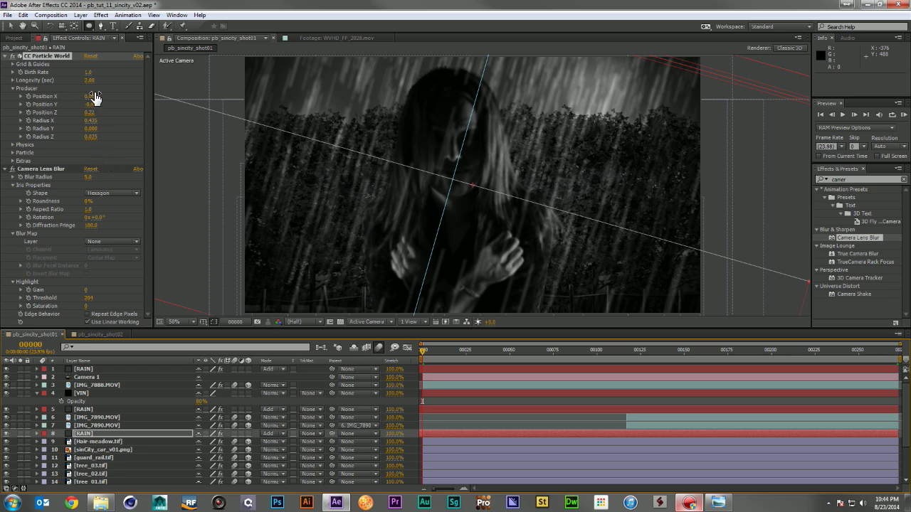
{"action": "left_click_drag", "start_coordinate": [92, 104], "coordinate": [93, 105]}
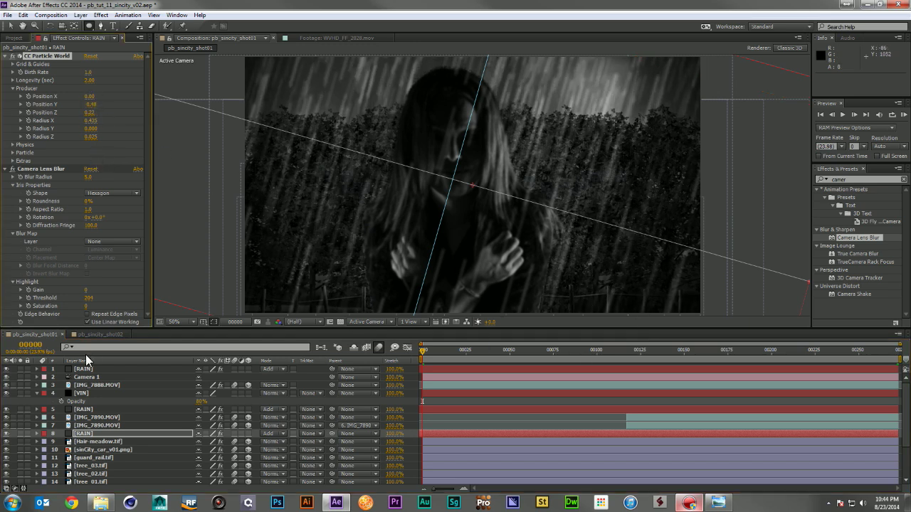
Set the upper RAIN layer's Birth Rate to 0.7 and the lower copy's to 0.5.
{"action": "left_click", "coordinate": [107, 433]}
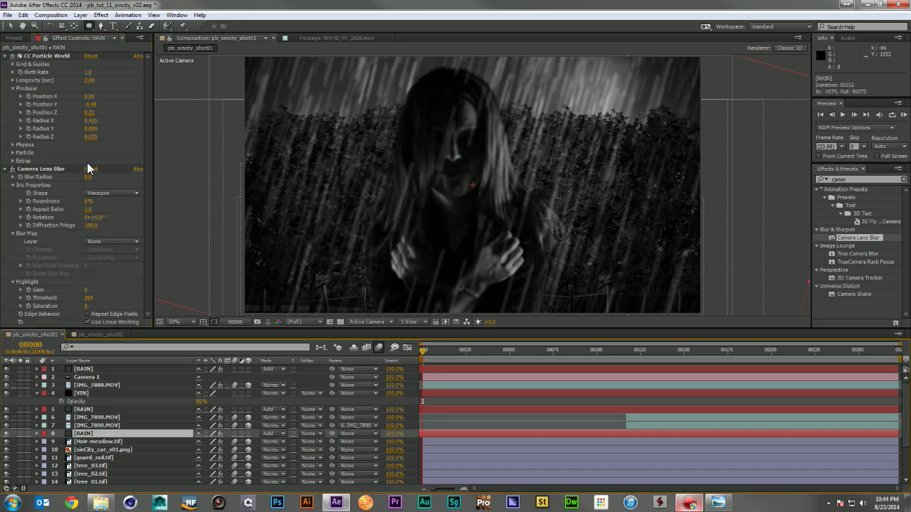
{"action": "left_click", "coordinate": [93, 410]}
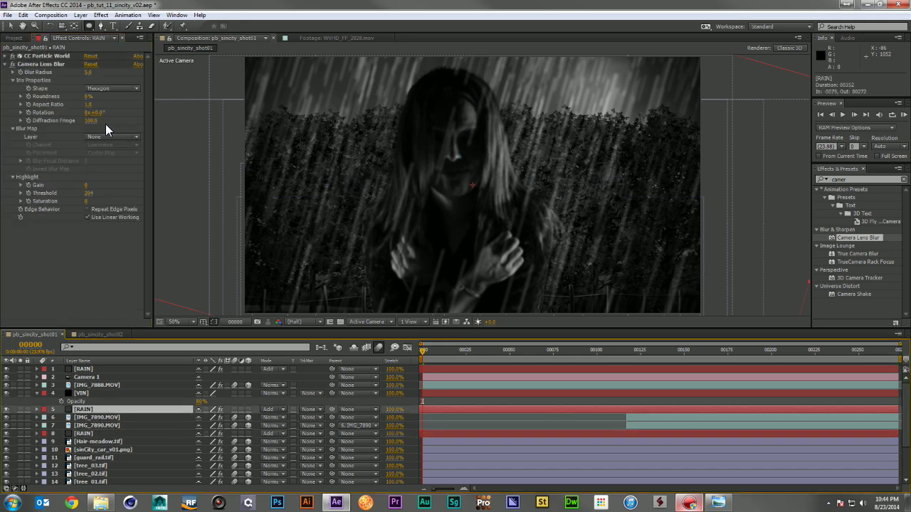
{"action": "left_click", "coordinate": [4, 56]}
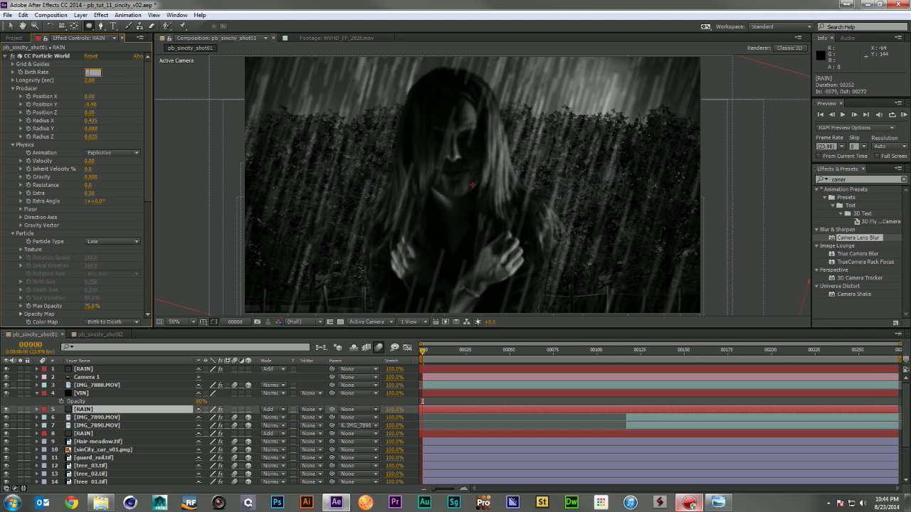
{"action": "type", "text": "0.7"}
{"action": "key", "text": "Return"}
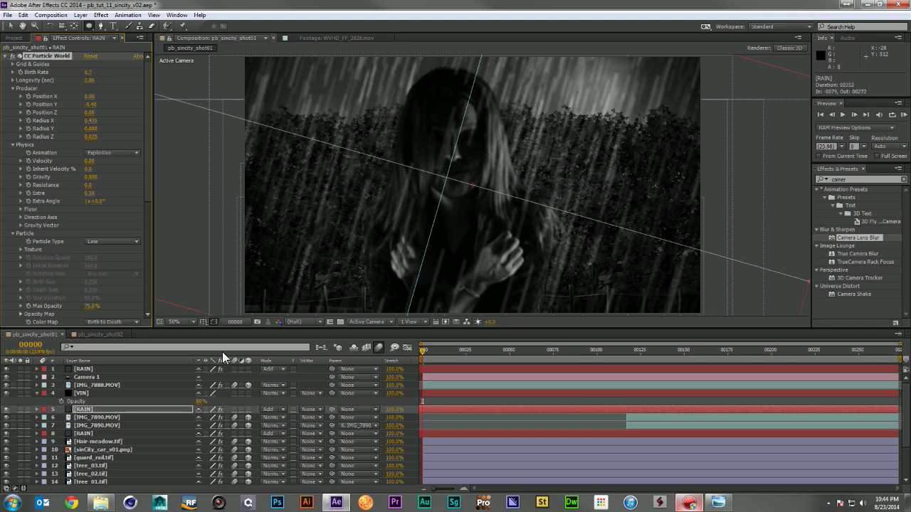
{"action": "left_click", "coordinate": [86, 425]}
{"action": "left_click", "coordinate": [87, 433]}
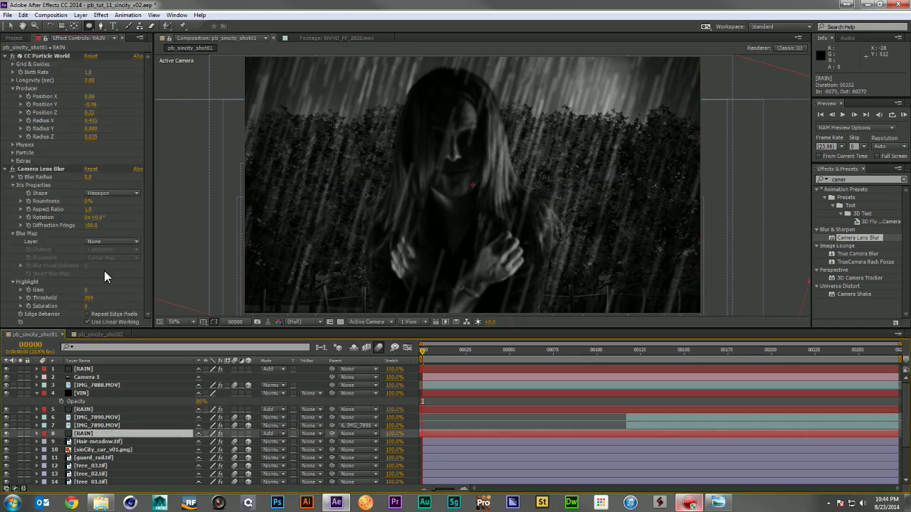
{"action": "left_click", "coordinate": [90, 72]}
{"action": "type", "text": "0.5"}
{"action": "key", "text": "Return"}
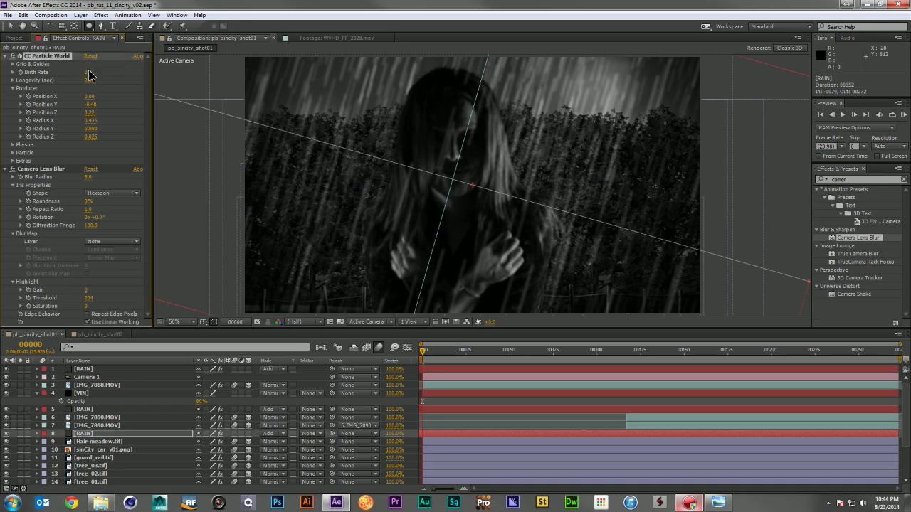
{"action": "left_click", "coordinate": [543, 424]}
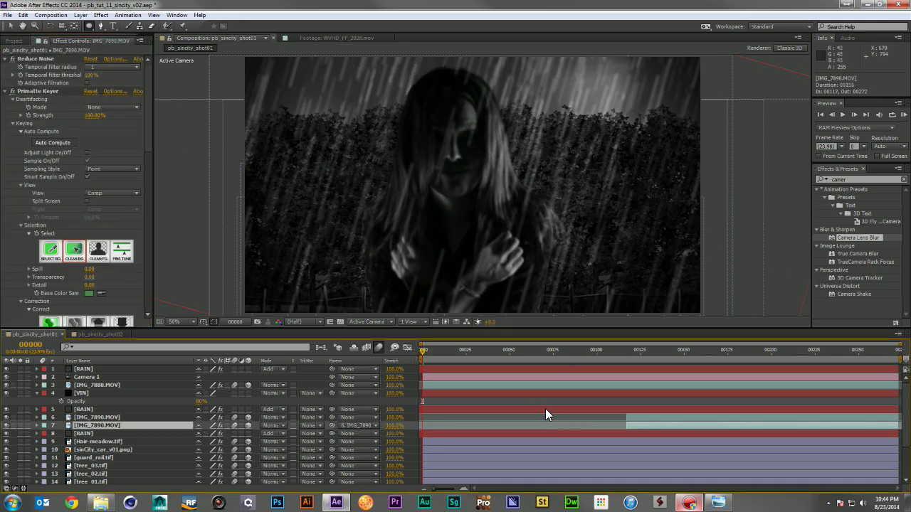
Scrub through the comp, return to frame 0, collapse VIN and start a RAM preview.
{"action": "left_click_drag", "start_coordinate": [538, 352], "coordinate": [898, 355]}
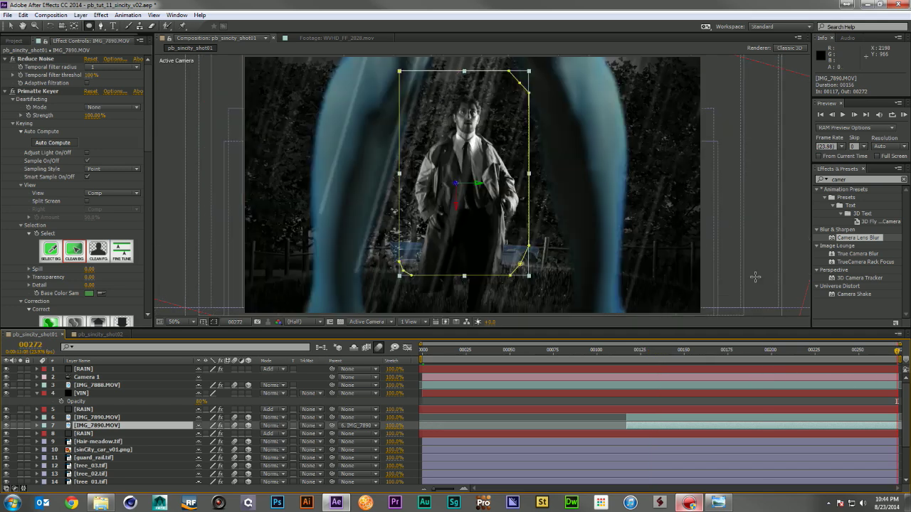
{"action": "left_click", "coordinate": [423, 351]}
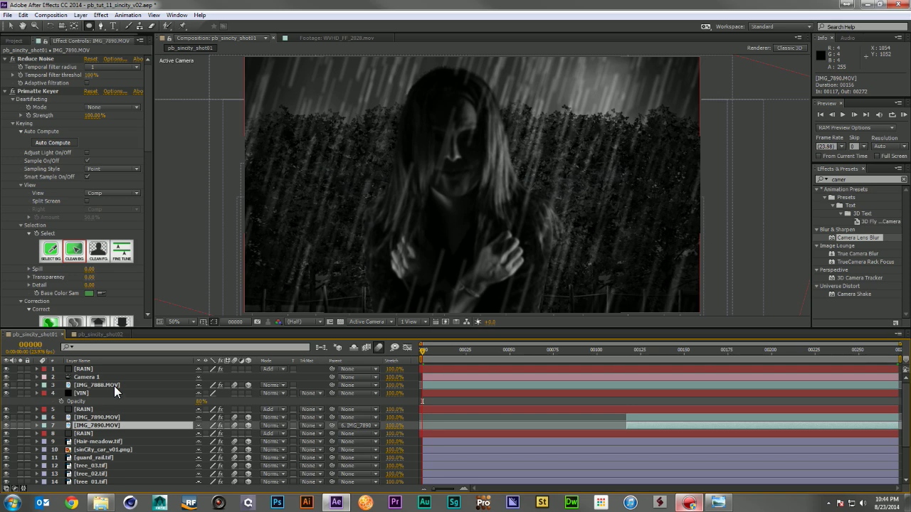
{"action": "left_click", "coordinate": [38, 393]}
{"action": "key", "text": "KP_0"}
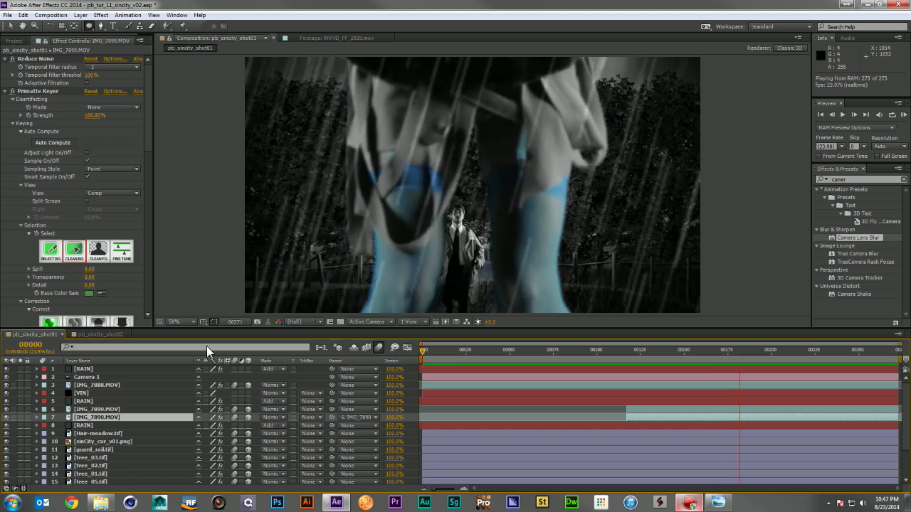
Lower all three RAIN layers' opacity to 20% and preview the fainter rain.
{"action": "key", "text": "space"}
{"action": "left_click", "coordinate": [84, 426]}
{"action": "left_click", "coordinate": [97, 401], "text": "ctrl"}
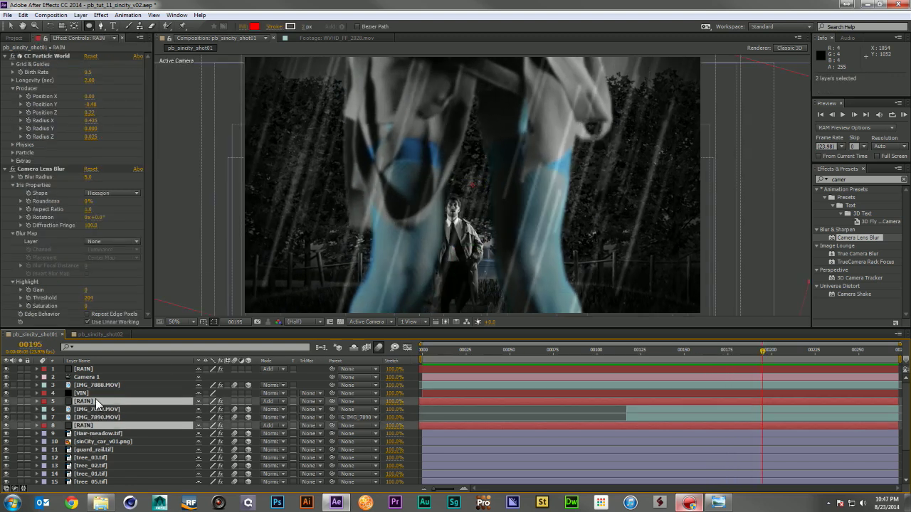
{"action": "left_click", "coordinate": [97, 370], "text": "ctrl"}
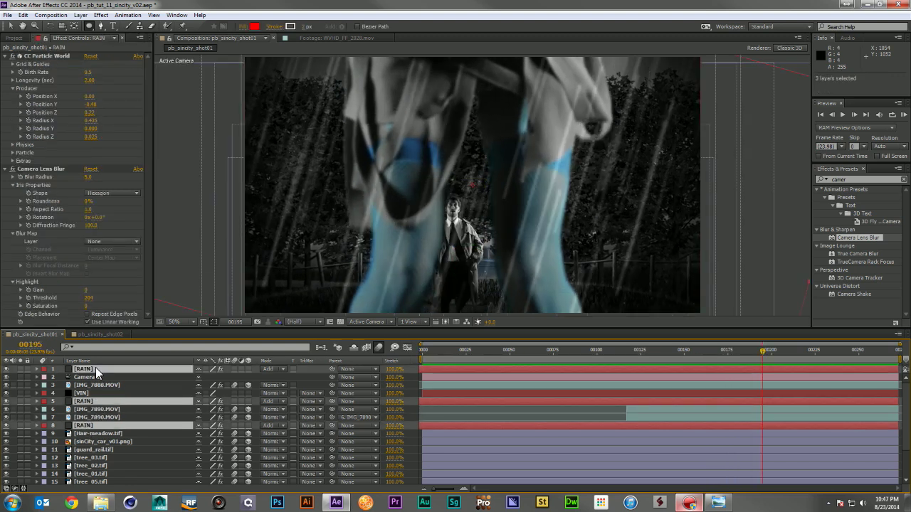
{"action": "key", "text": "t"}
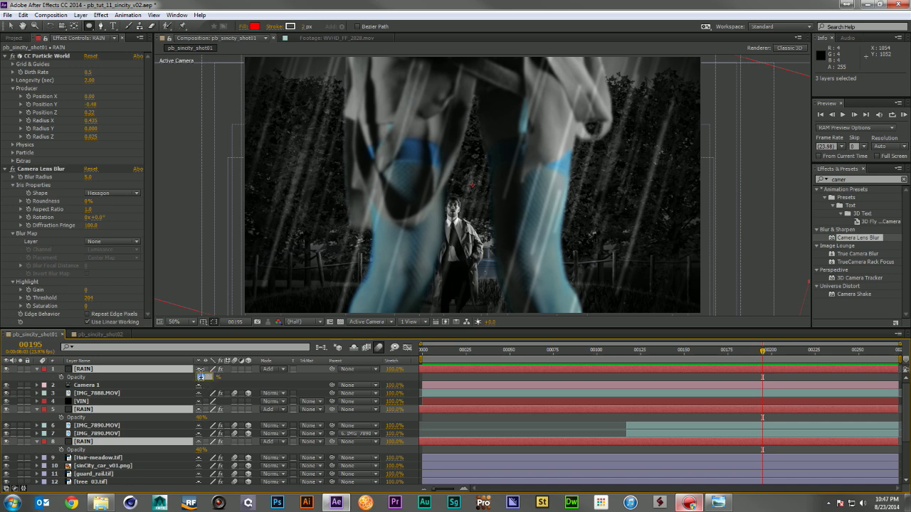
{"action": "key", "text": "Return"}
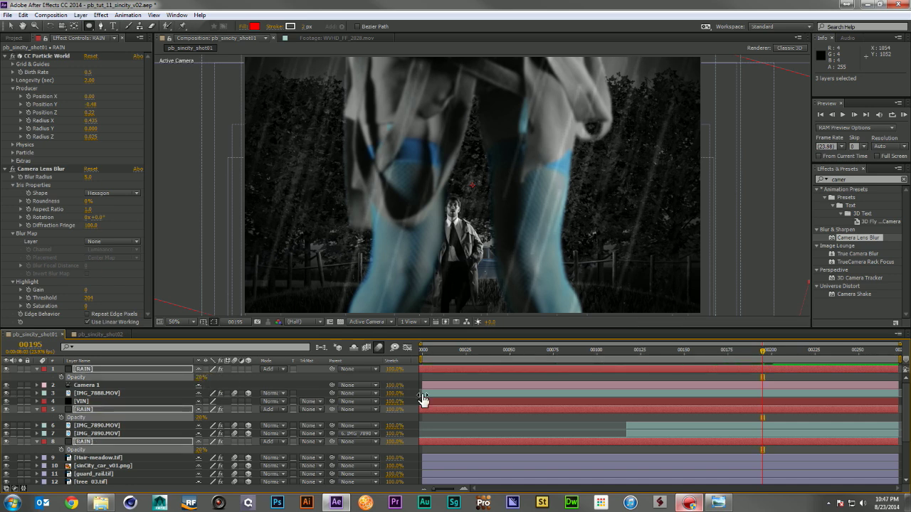
{"action": "key", "text": "KP_0"}
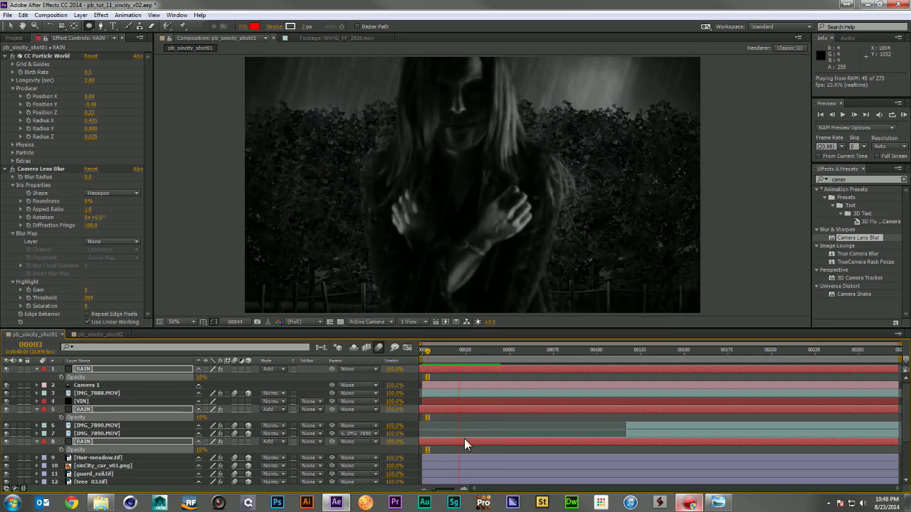
Move Camera 1 to the top of the stack and apply Camera Lens Blur to IMG_7888.MOV.
{"action": "key", "text": "space"}
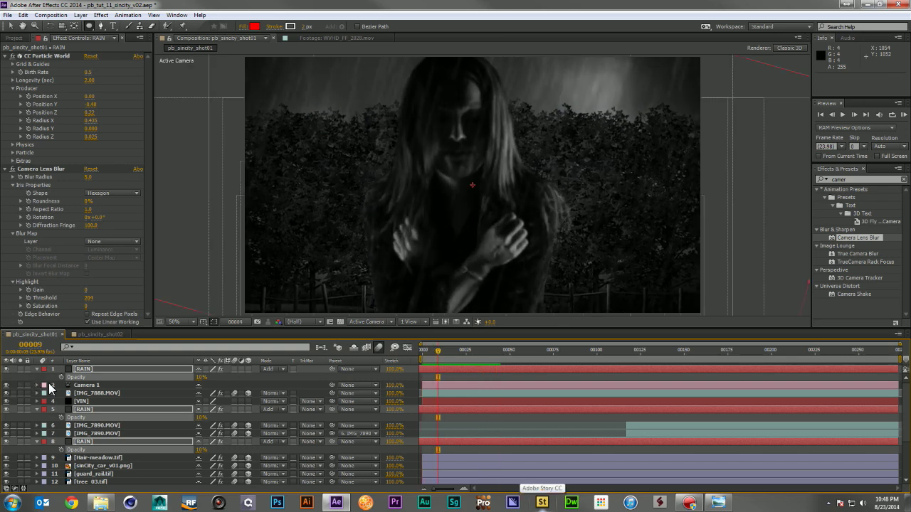
{"action": "key", "text": "ctrl+a"}
{"action": "left_click", "coordinate": [36, 369]}
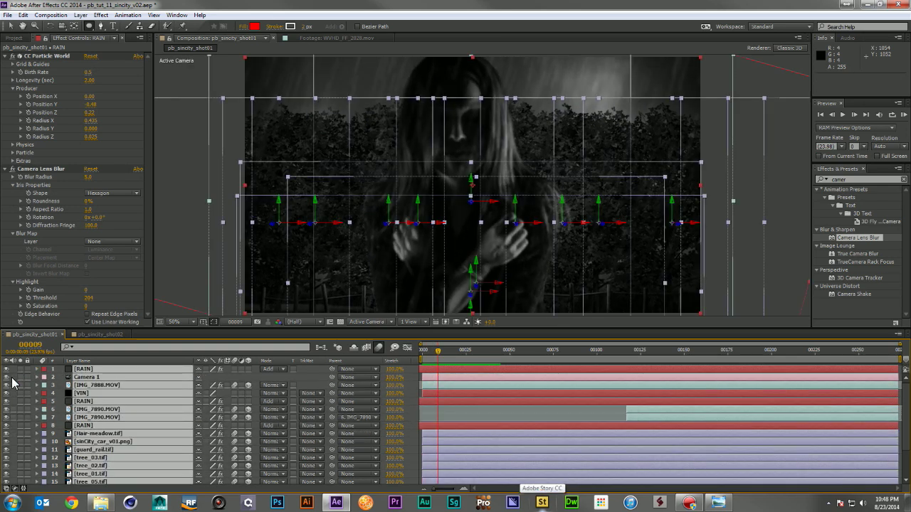
{"action": "key", "text": "F2"}
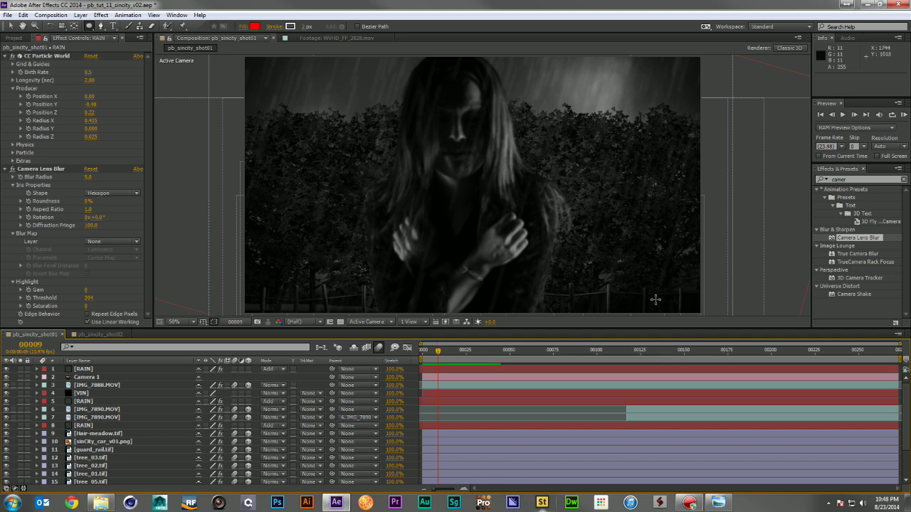
{"action": "left_click_drag", "start_coordinate": [93, 377], "coordinate": [95, 370]}
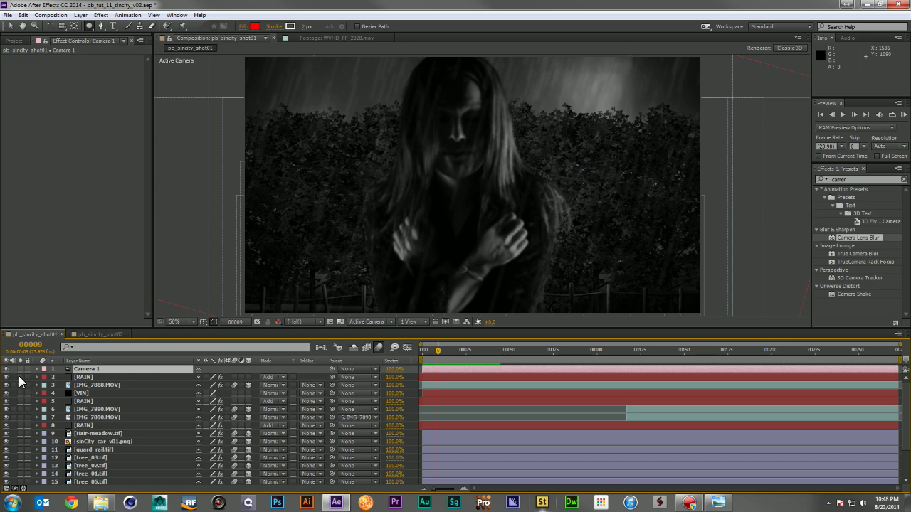
{"action": "key", "text": "ctrl+shift+a"}
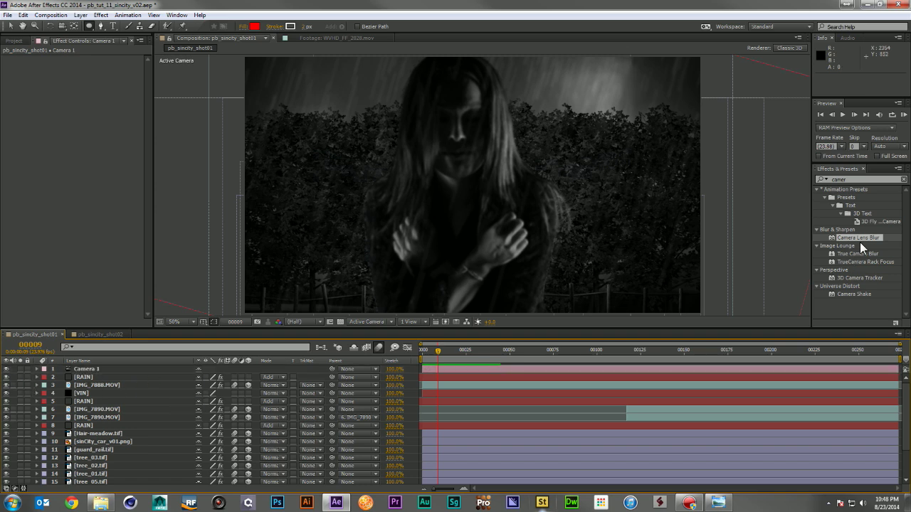
{"action": "left_click_drag", "start_coordinate": [861, 237], "coordinate": [126, 386]}
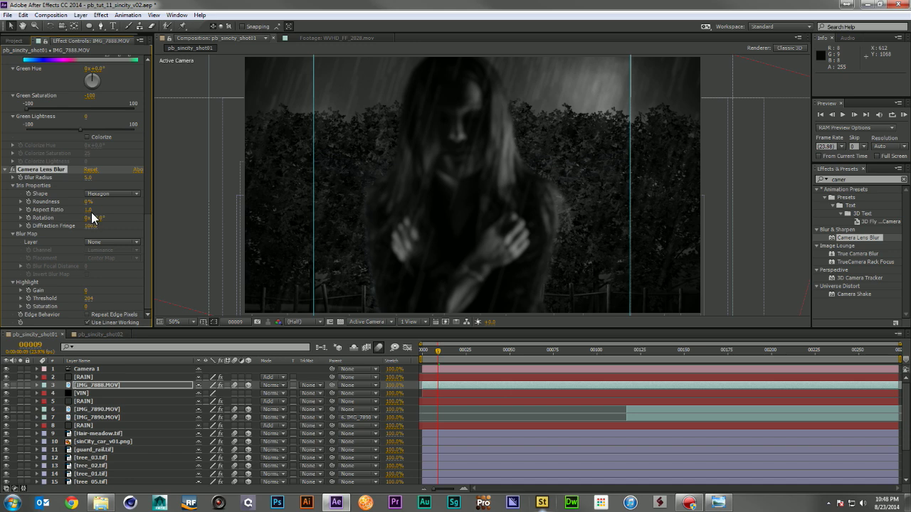
Drop the IMG_7888.MOV Camera Lens Blur radius to 0 and create a new adjustment layer.
{"action": "left_click_drag", "start_coordinate": [89, 181], "coordinate": [71, 182]}
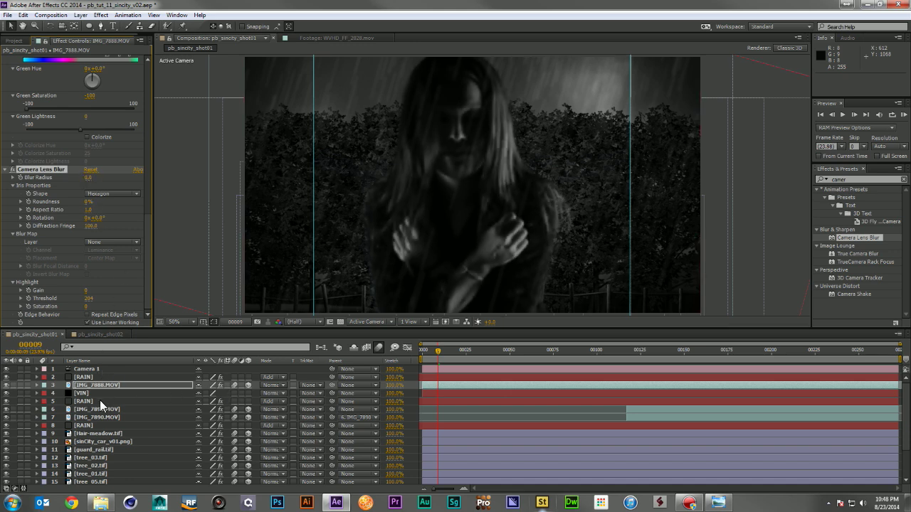
{"action": "key", "text": "ctrl+alt+y"}
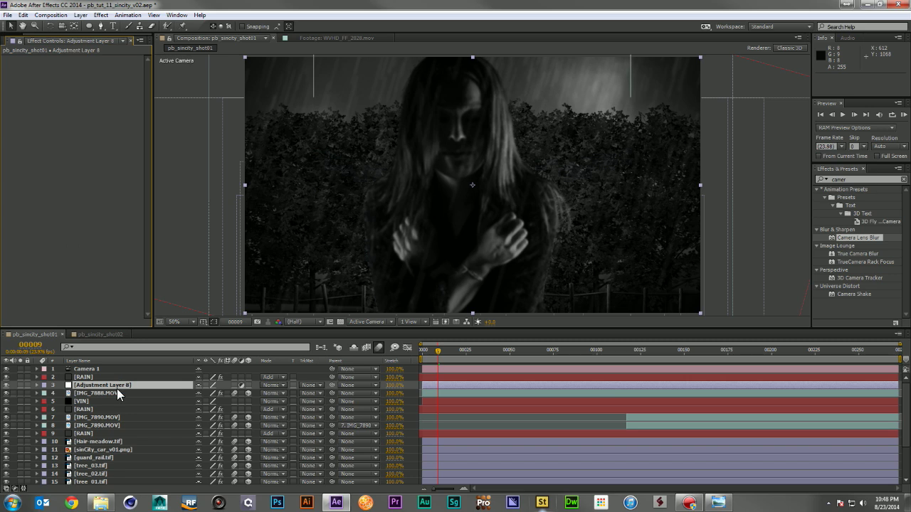
Move the new adjustment layer to sit directly below the VIN layer.
{"action": "left_click", "coordinate": [99, 392]}
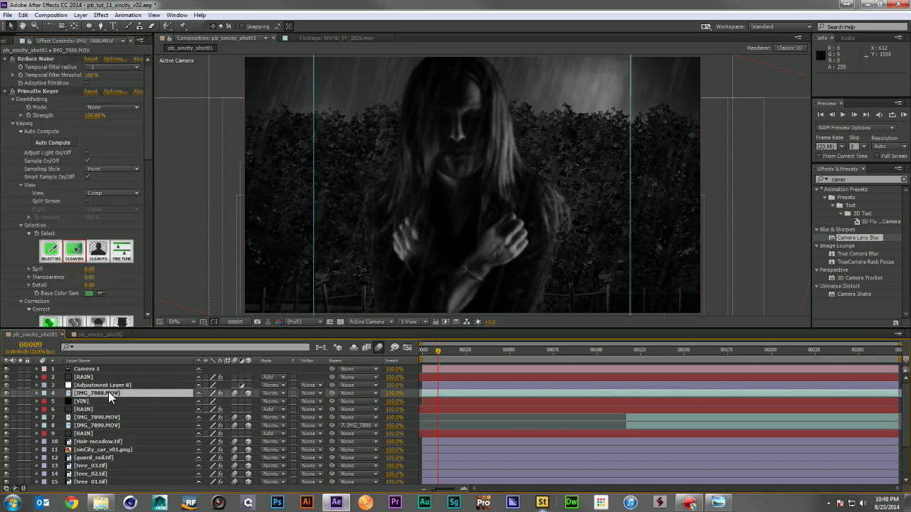
{"action": "left_click_drag", "start_coordinate": [108, 391], "coordinate": [104, 404]}
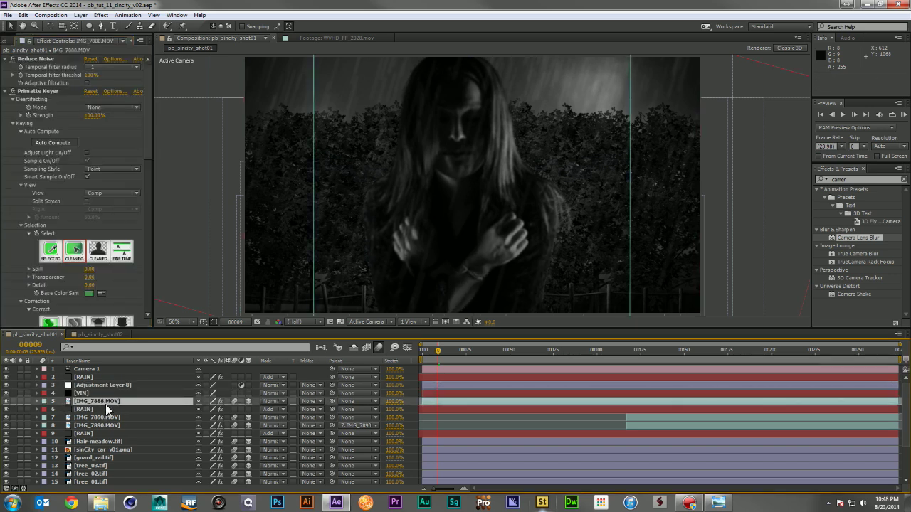
{"action": "key", "text": "ctrl+z"}
{"action": "left_click_drag", "start_coordinate": [108, 384], "coordinate": [105, 400]}
Rename the adjustment layer to BLUR.
{"action": "key", "text": "Return"}
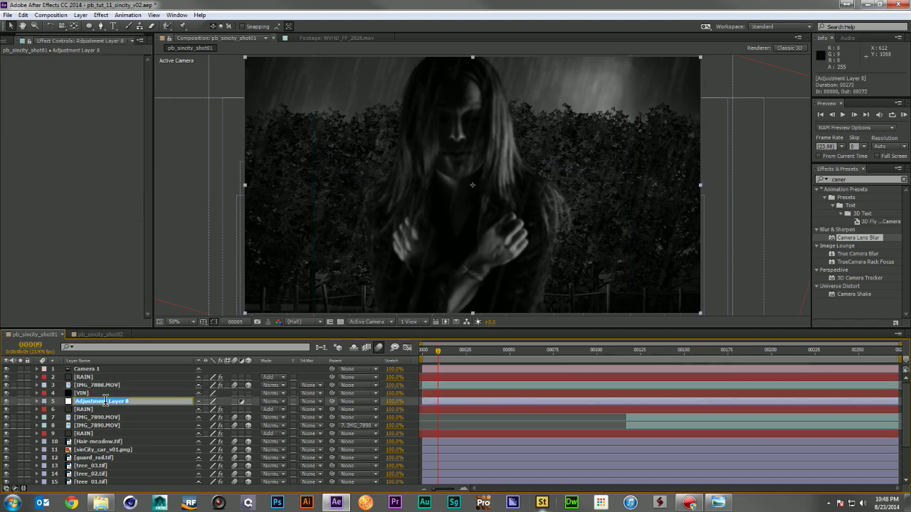
{"action": "type", "text": "BLUR"}
{"action": "key", "text": "Return"}
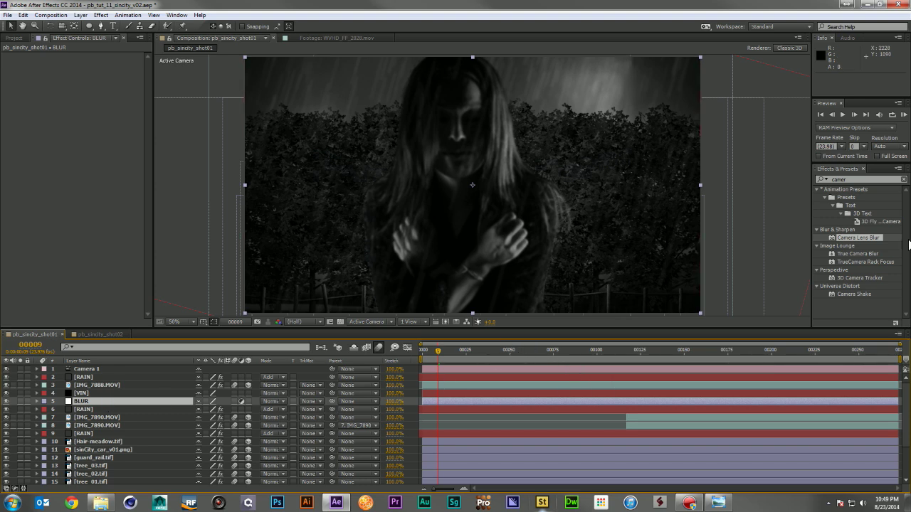
Apply Camera Lens Blur to the BLUR layer with Blur Radius 0.
{"action": "left_click_drag", "start_coordinate": [864, 240], "coordinate": [120, 401]}
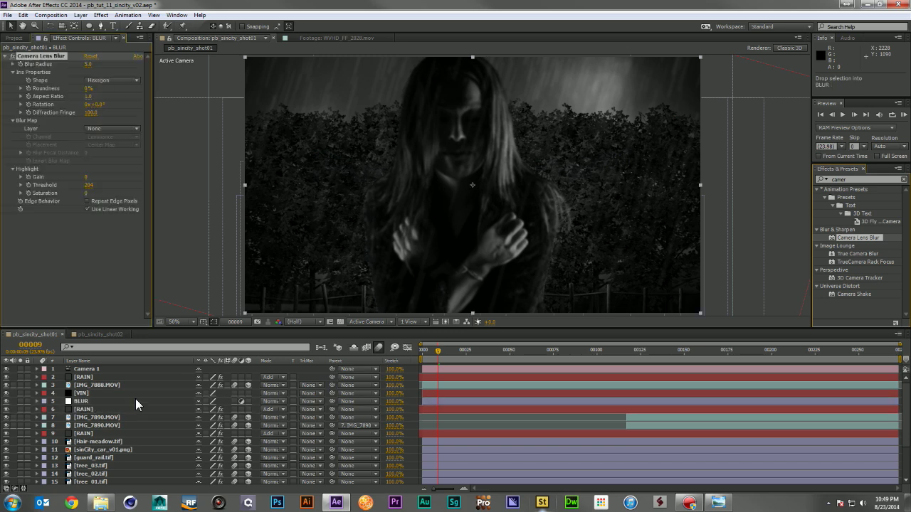
{"action": "left_click", "coordinate": [89, 64]}
{"action": "type", "text": "0"}
{"action": "key", "text": "Return"}
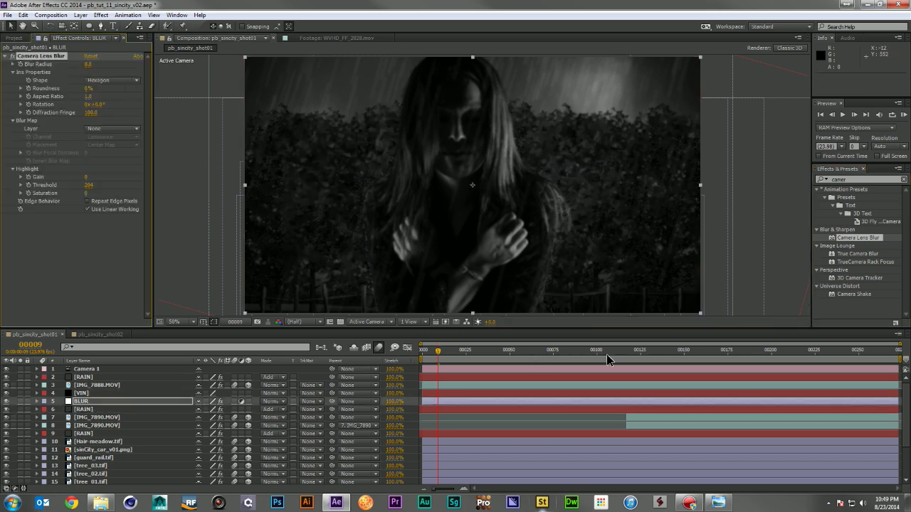
Move to around frame 100 and compare the footage's lens blur with the BLUR layer's.
{"action": "left_click_drag", "start_coordinate": [470, 350], "coordinate": [596, 353]}
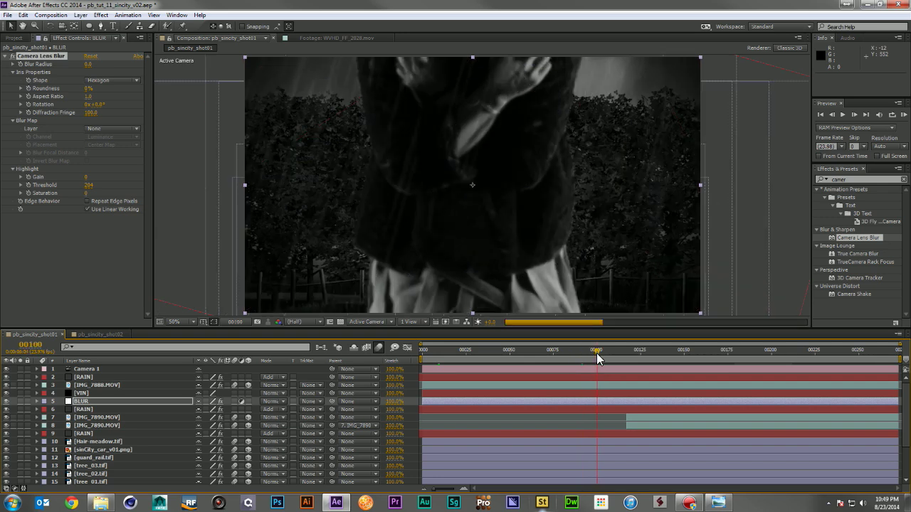
{"action": "left_click", "coordinate": [92, 385]}
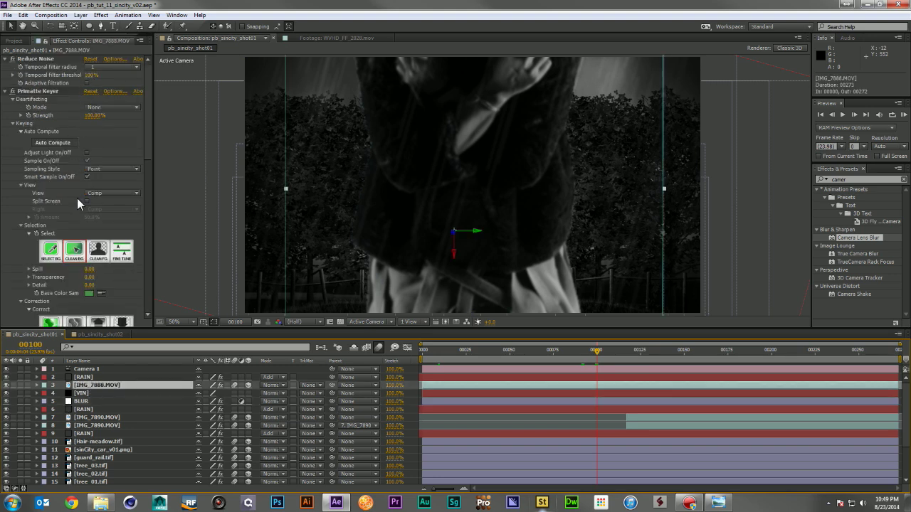
{"action": "scroll", "coordinate": [77, 213], "scroll_direction": "down", "scroll_amount": 10}
{"action": "scroll", "coordinate": [78, 243], "scroll_direction": "down", "scroll_amount": 3}
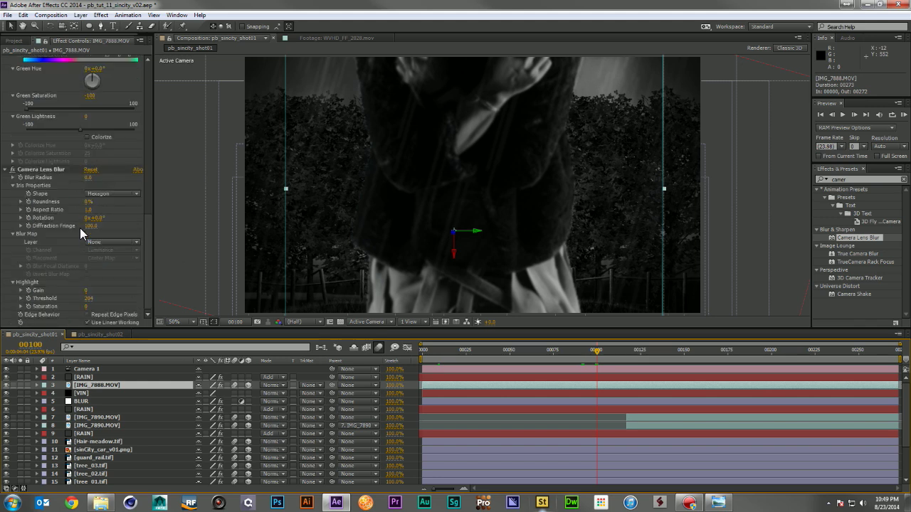
{"action": "left_click", "coordinate": [19, 177]}
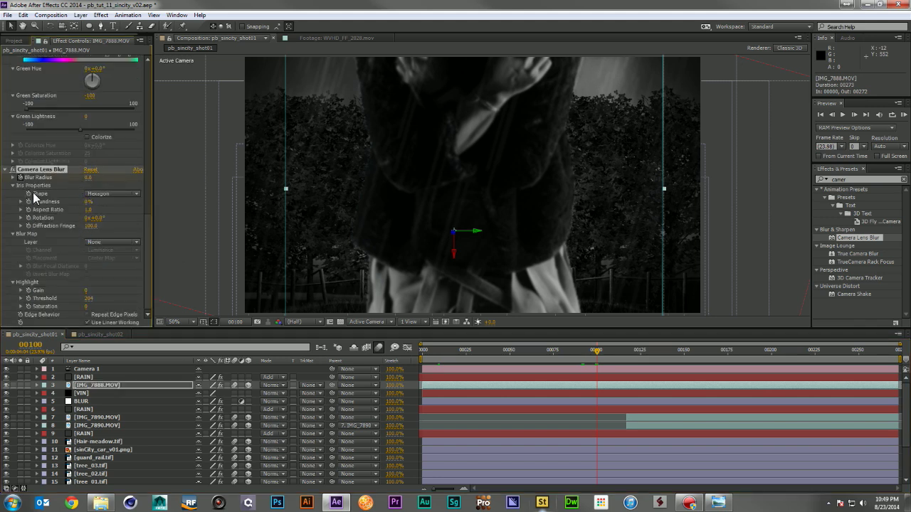
{"action": "left_click", "coordinate": [89, 402]}
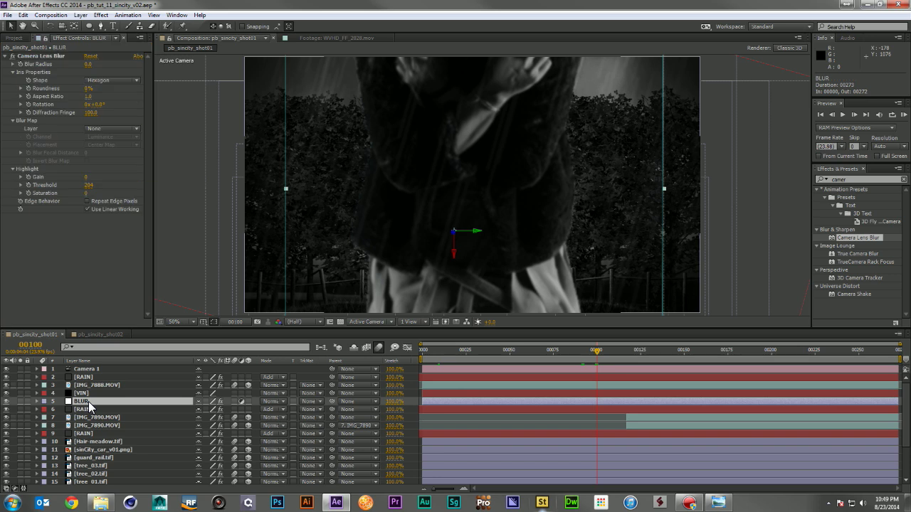
Set the BLUR layer's Camera Lens Blur radius to 20 at frame 100.
{"action": "left_click", "coordinate": [88, 62]}
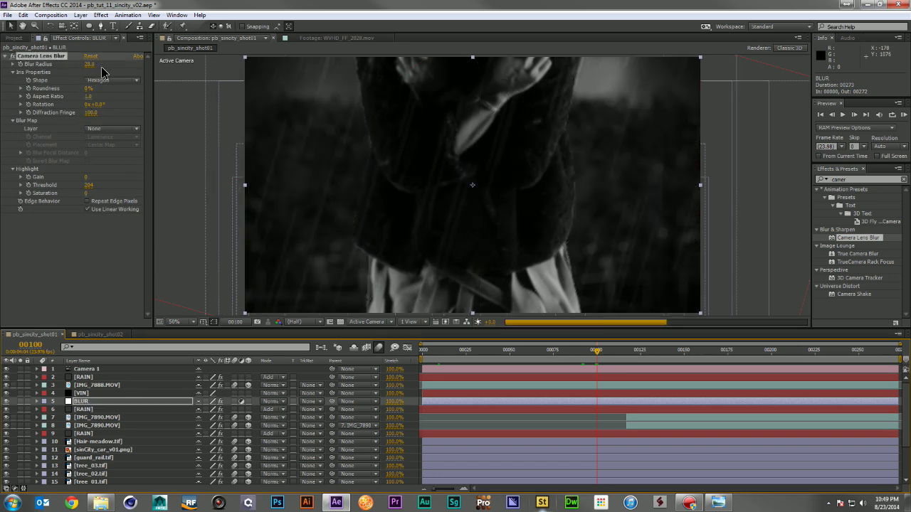
{"action": "left_click", "coordinate": [95, 65]}
{"action": "type", "text": "20"}
{"action": "key", "text": "Return"}
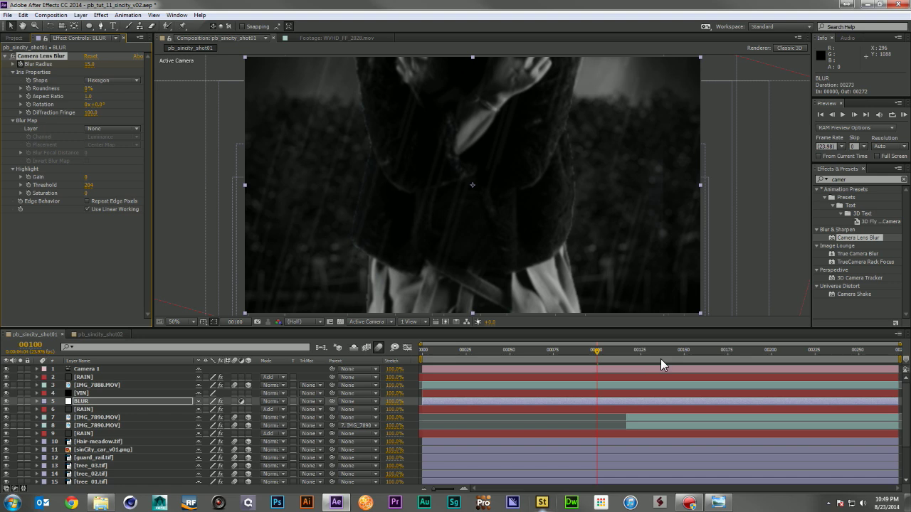
At frame 192, set the BLUR layer's Blur Radius back to 0.
{"action": "left_click", "coordinate": [684, 358]}
{"action": "left_click", "coordinate": [738, 360]}
{"action": "left_click", "coordinate": [760, 358]}
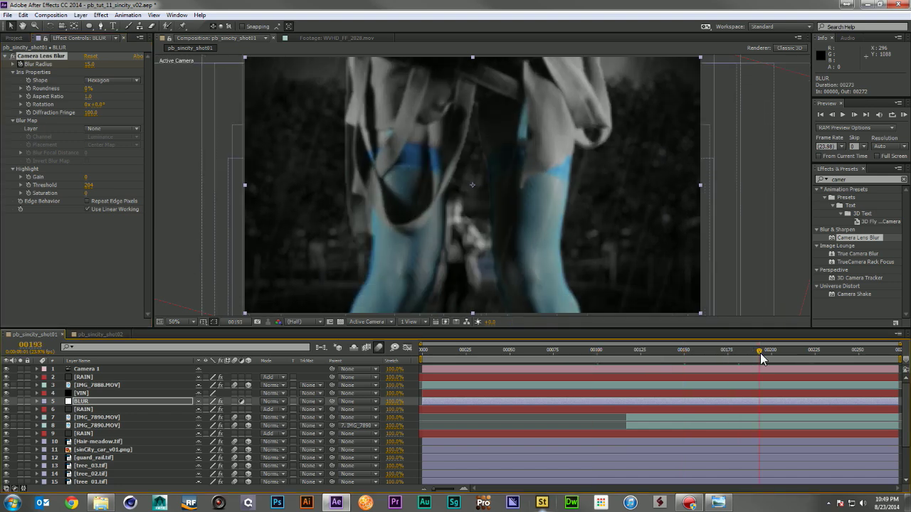
{"action": "left_click", "coordinate": [757, 358]}
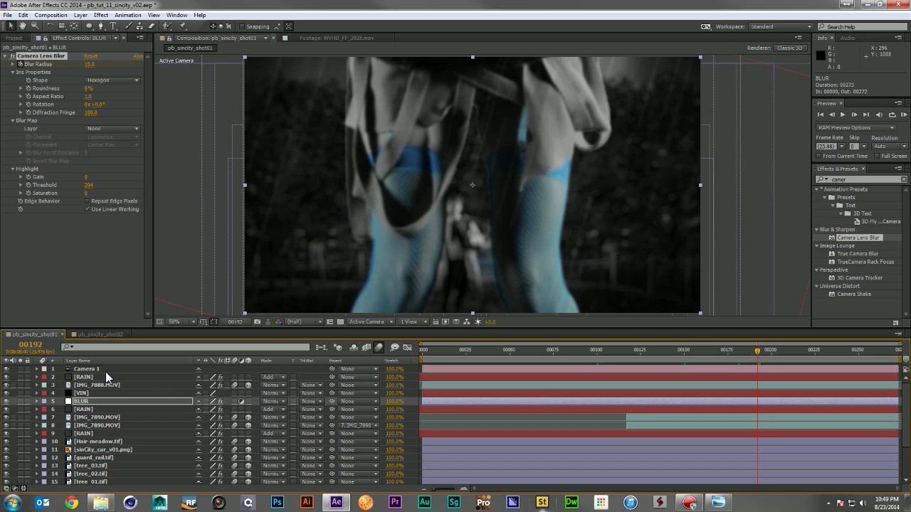
{"action": "left_click", "coordinate": [144, 402]}
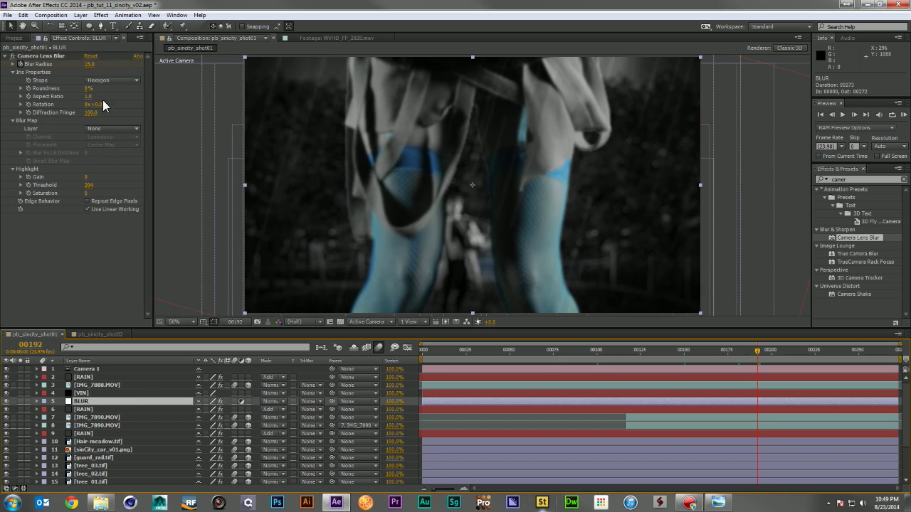
{"action": "left_click", "coordinate": [90, 64]}
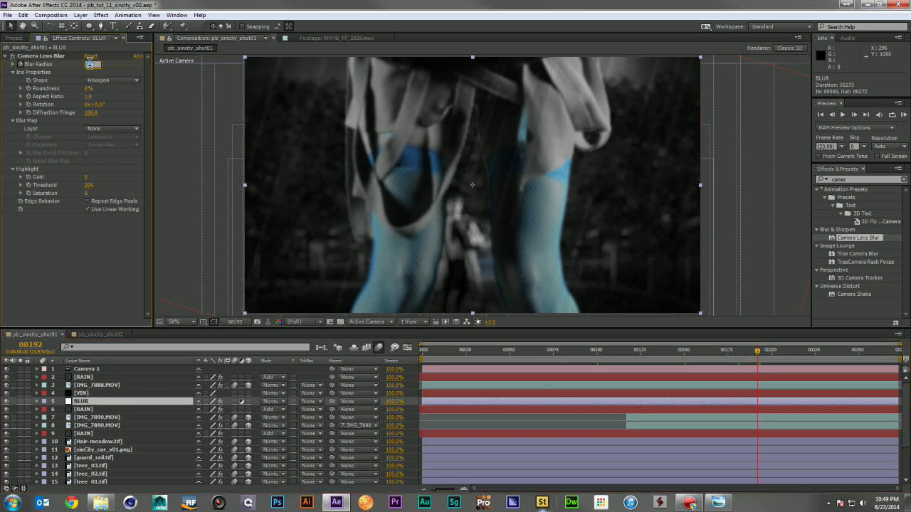
{"action": "type", "text": "0"}
{"action": "key", "text": "Return"}
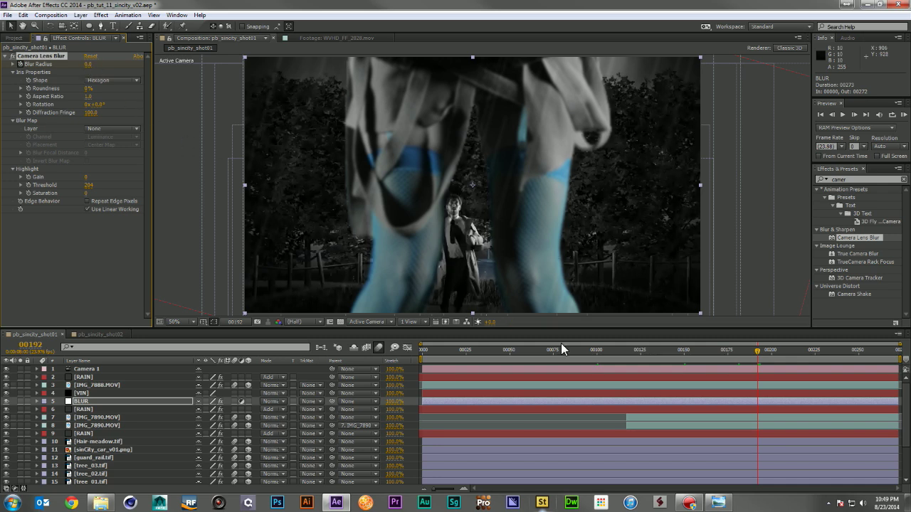
Set IMG_7888.MOV's own Camera Lens Blur radius to 5 and view the last frame, 272.
{"action": "left_click", "coordinate": [82, 386]}
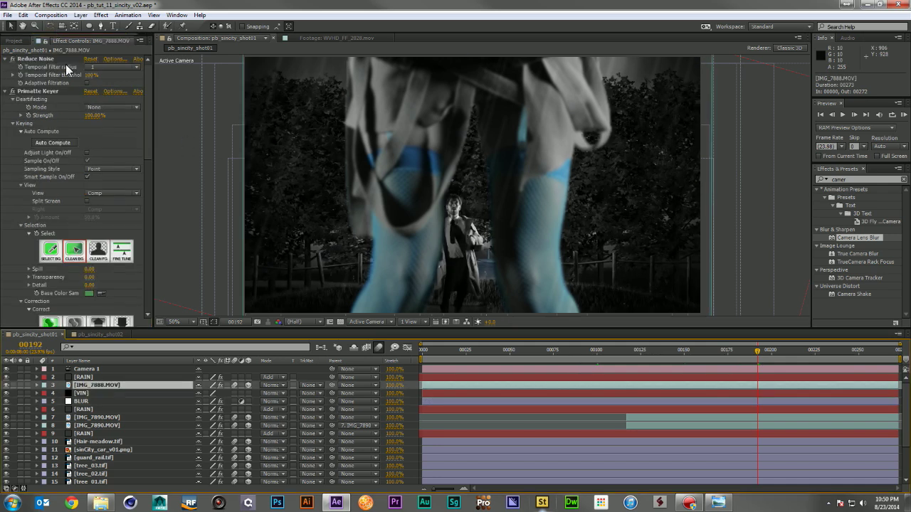
{"action": "scroll", "coordinate": [94, 214], "scroll_direction": "down", "scroll_amount": 15}
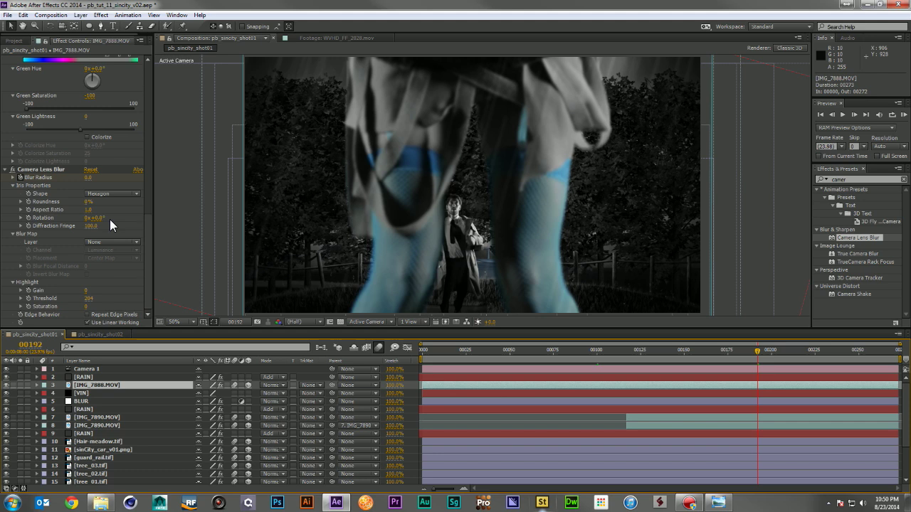
{"action": "left_click", "coordinate": [90, 177]}
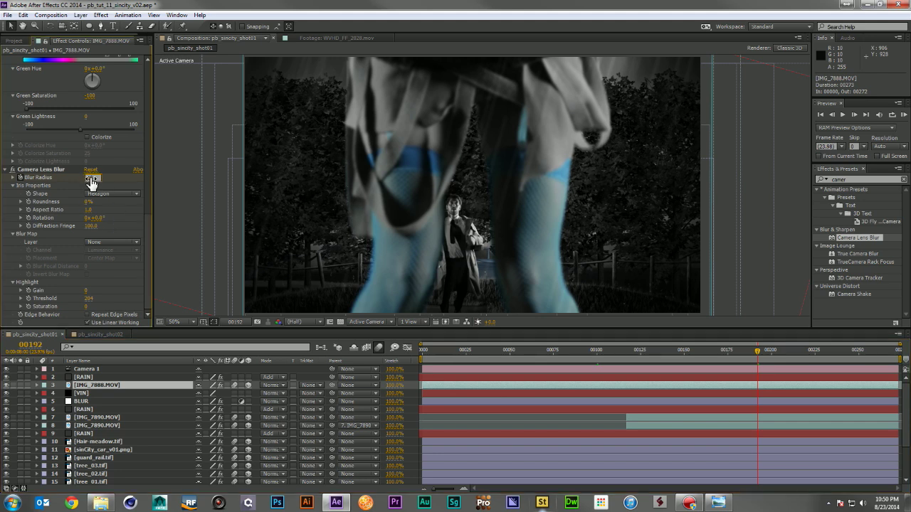
{"action": "type", "text": "20"}
{"action": "key", "text": "Return"}
{"action": "left_click", "coordinate": [90, 177]}
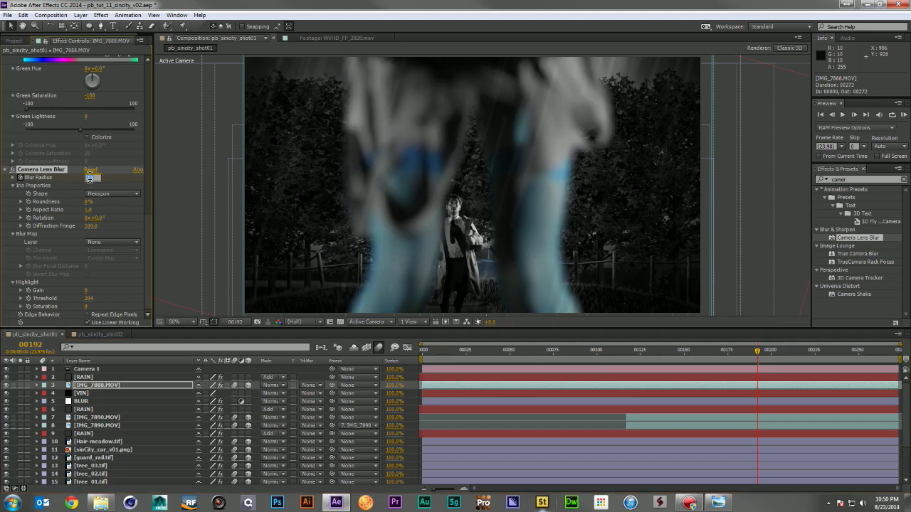
{"action": "type", "text": "5"}
{"action": "key", "text": "Return"}
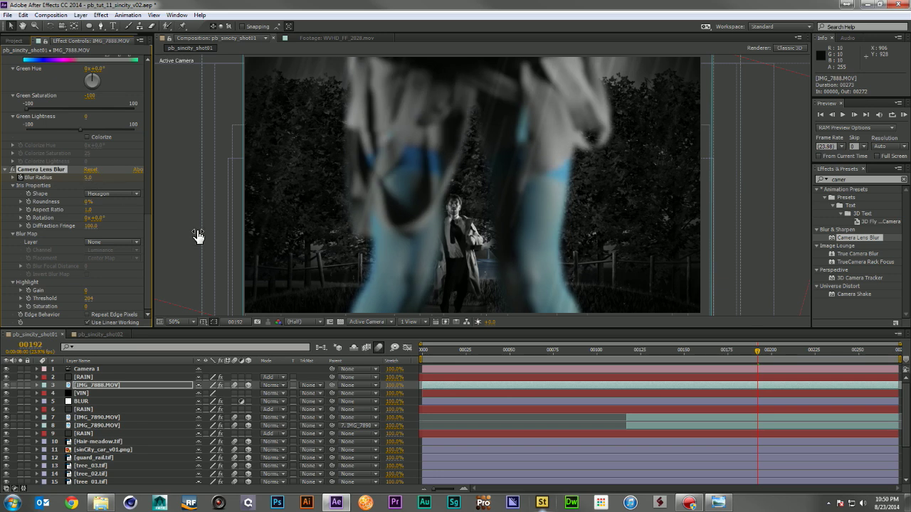
{"action": "left_click", "coordinate": [899, 353]}
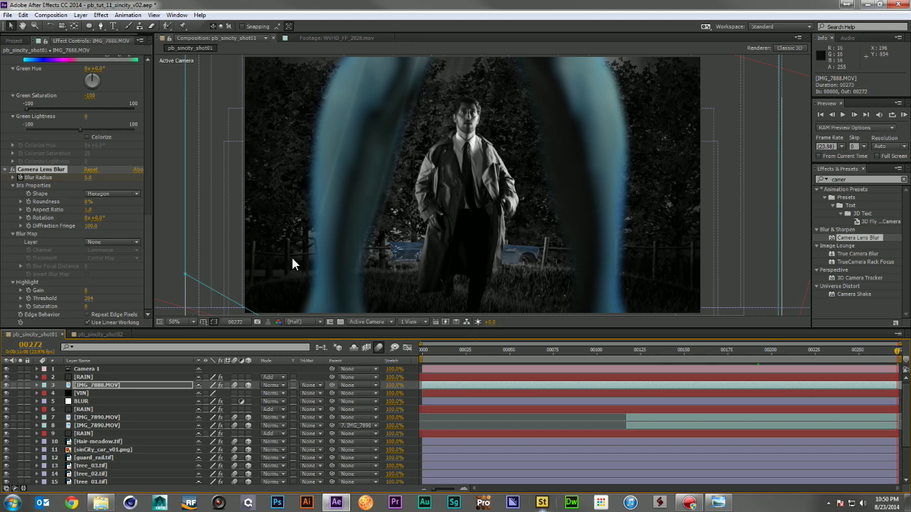
Duplicate the BLUR layer and move the BLUR 2 copy in front of IMG_7890.MOV.
{"action": "left_click", "coordinate": [90, 400]}
{"action": "key", "text": "ctrl+d"}
{"action": "left_click_drag", "start_coordinate": [90, 399], "coordinate": [97, 434]}
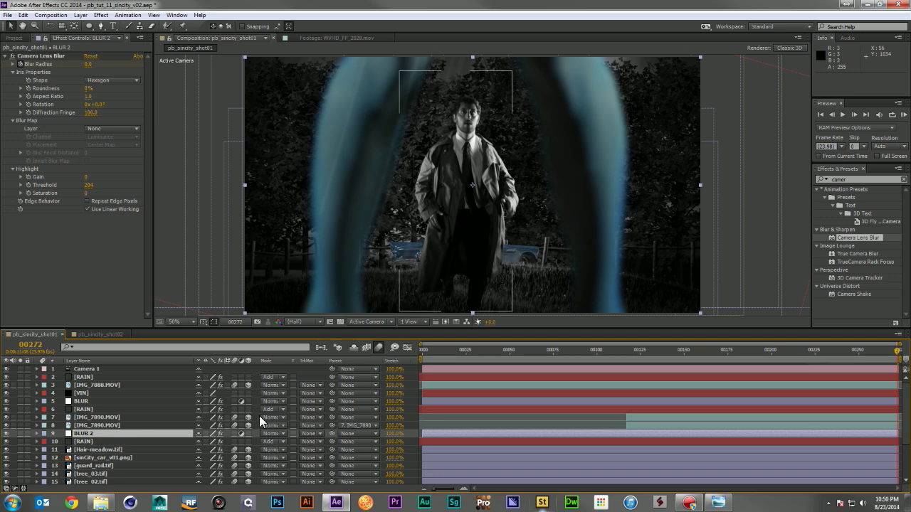
Raise BLUR 2's Blur Radius keyframe at frame 192 to 5.0.
{"action": "key", "text": "u"}
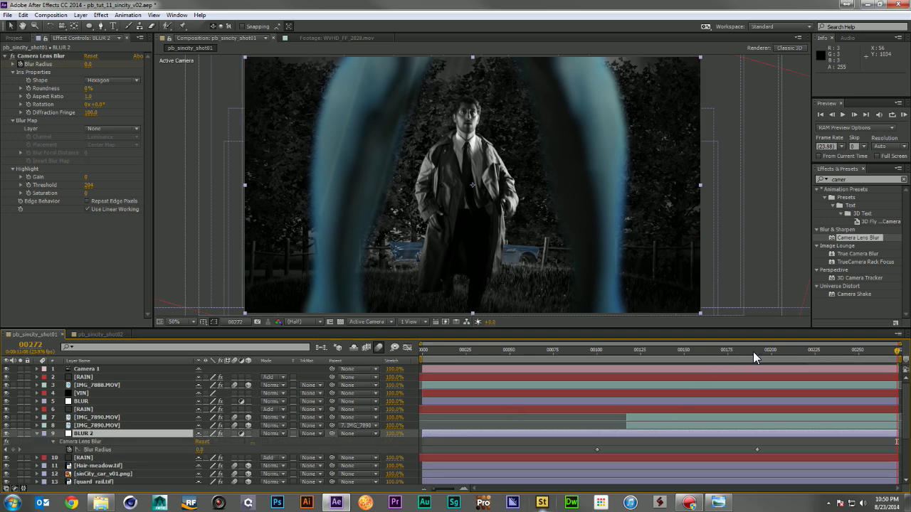
{"action": "left_click", "coordinate": [756, 350]}
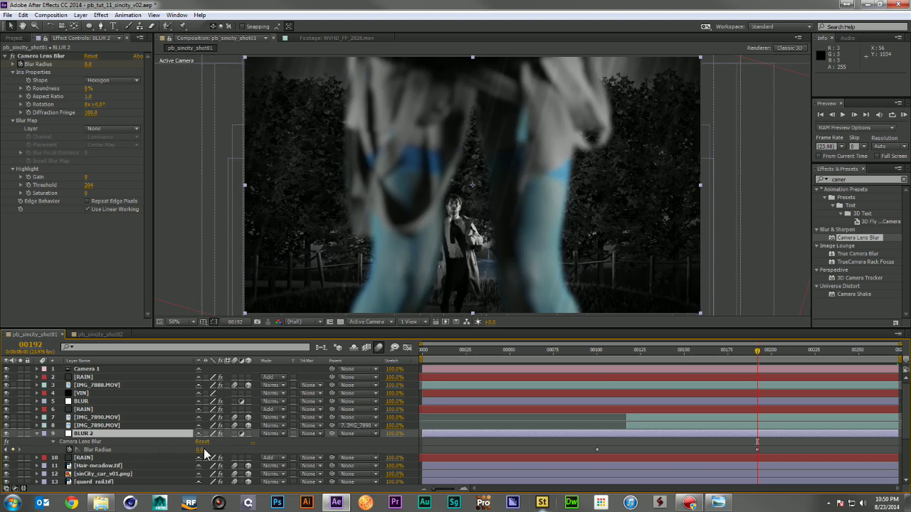
{"action": "left_click_drag", "start_coordinate": [199, 450], "coordinate": [204, 453]}
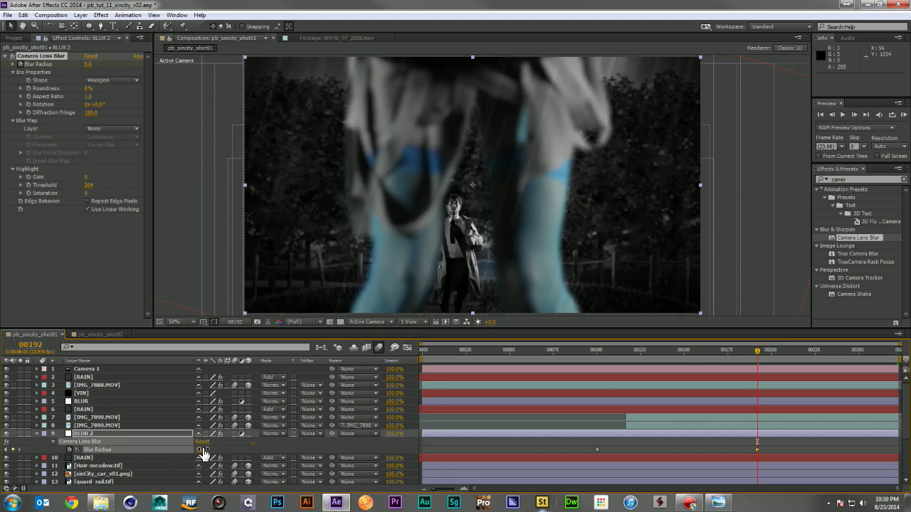
{"action": "left_click", "coordinate": [896, 352]}
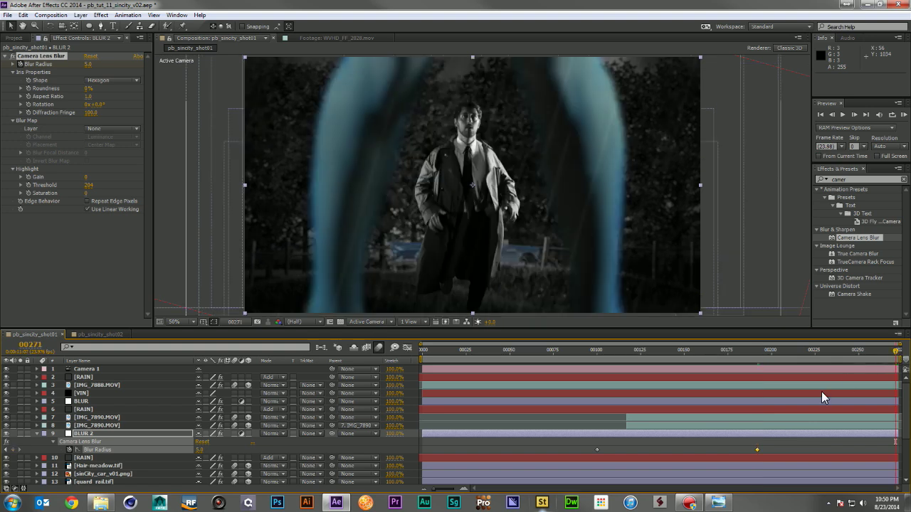
Collapse BLUR 2 and review the woman shot from the comp's first frame.
{"action": "left_click", "coordinate": [37, 433]}
{"action": "key", "text": "F2"}
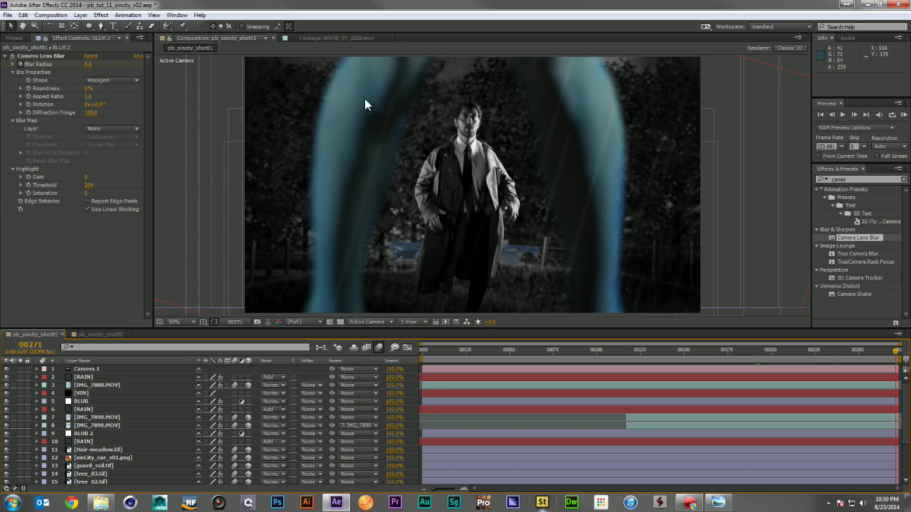
{"action": "left_click", "coordinate": [419, 352]}
{"action": "mouse_move", "coordinate": [421, 352]}
{"action": "left_mouse_down"}
{"action": "mouse_move", "coordinate": [582, 358]}
{"action": "mouse_move", "coordinate": [421, 356]}
{"action": "left_mouse_up"}
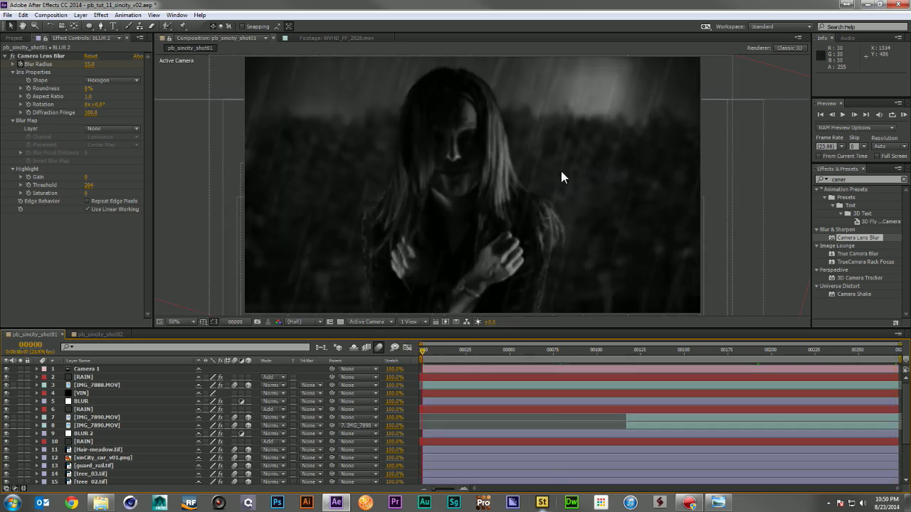
{"action": "left_click", "coordinate": [94, 385]}
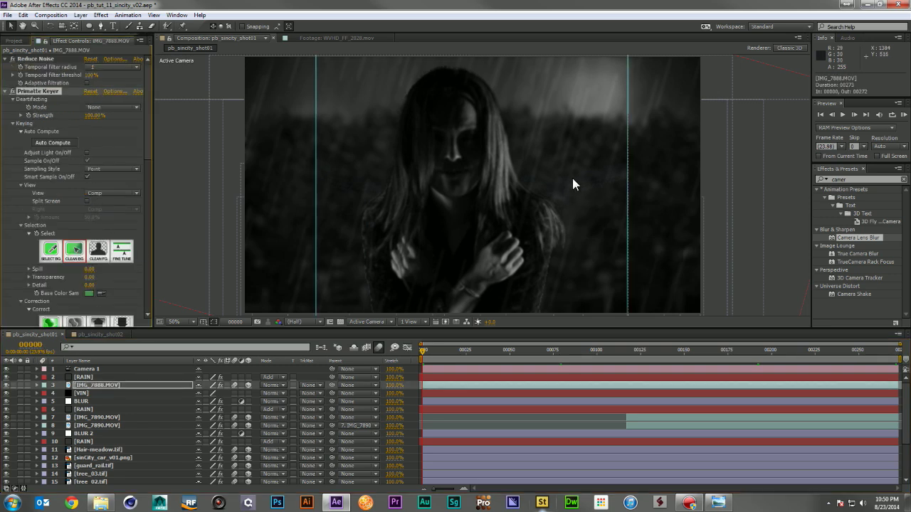
Sample the background with Primatte's Clean BG and set the Defocus Matte amount.
{"action": "left_click_drag", "start_coordinate": [571, 175], "coordinate": [575, 203]}
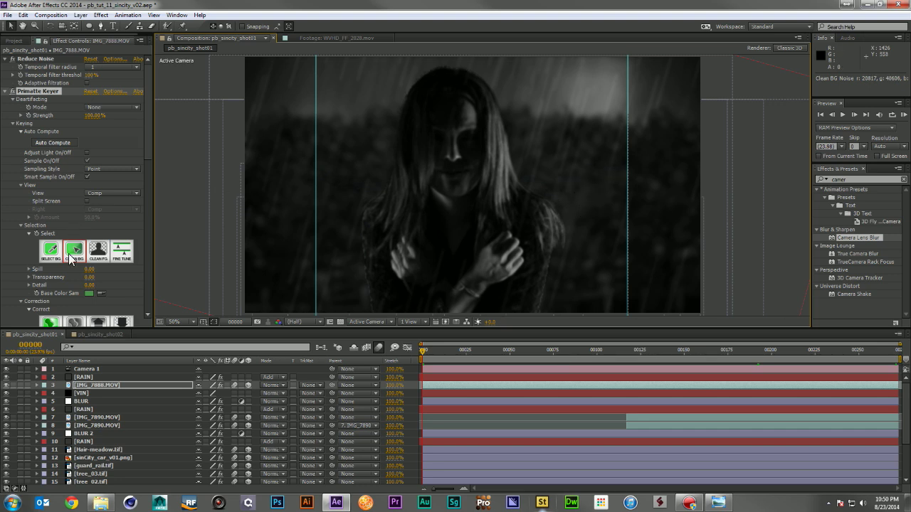
{"action": "scroll", "coordinate": [71, 260], "scroll_direction": "down", "scroll_amount": 6}
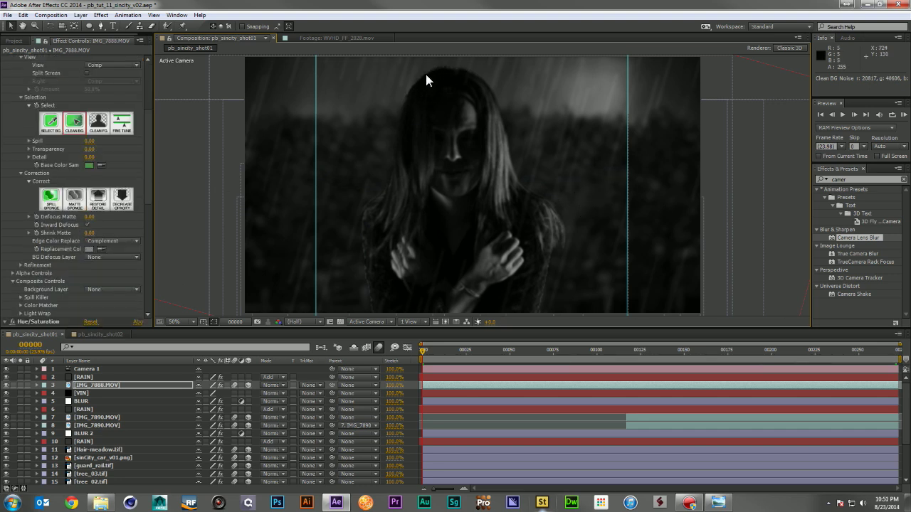
{"action": "left_click", "coordinate": [91, 217]}
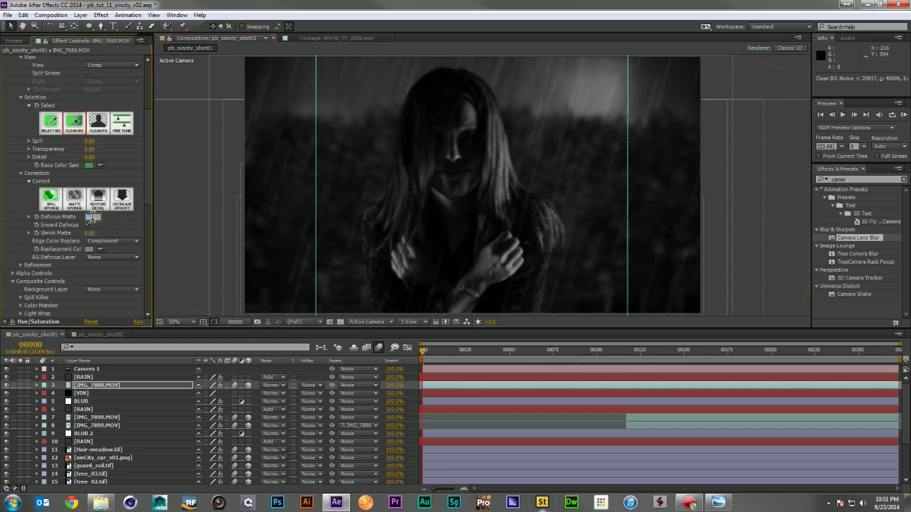
{"action": "key", "text": "Return"}
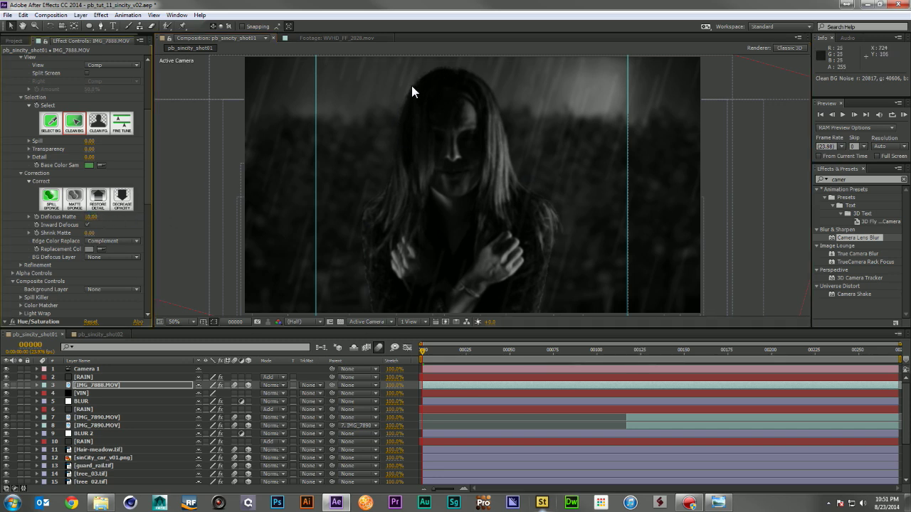
Step through the comp to the last frame to check the key.
{"action": "left_click", "coordinate": [528, 351]}
{"action": "left_click", "coordinate": [621, 351]}
{"action": "left_click", "coordinate": [686, 351]}
{"action": "left_click", "coordinate": [776, 350]}
{"action": "left_click", "coordinate": [851, 350]}
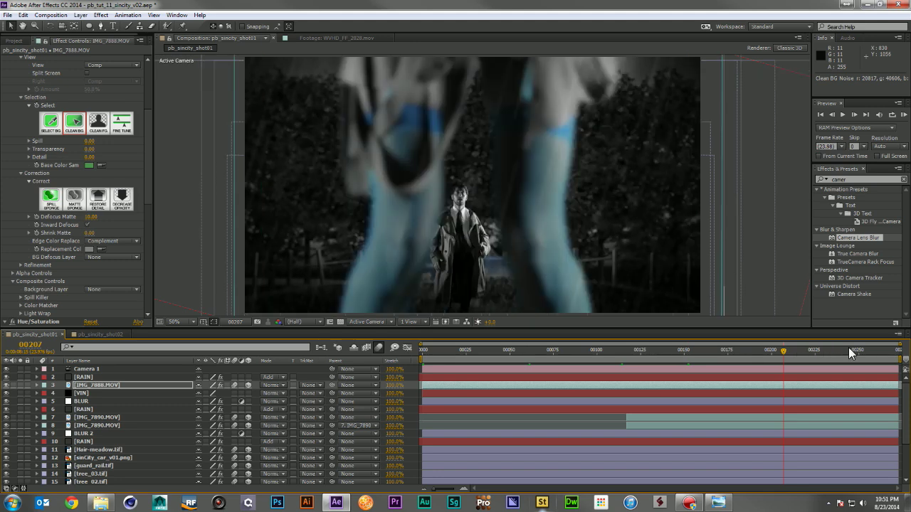
{"action": "left_click", "coordinate": [897, 353]}
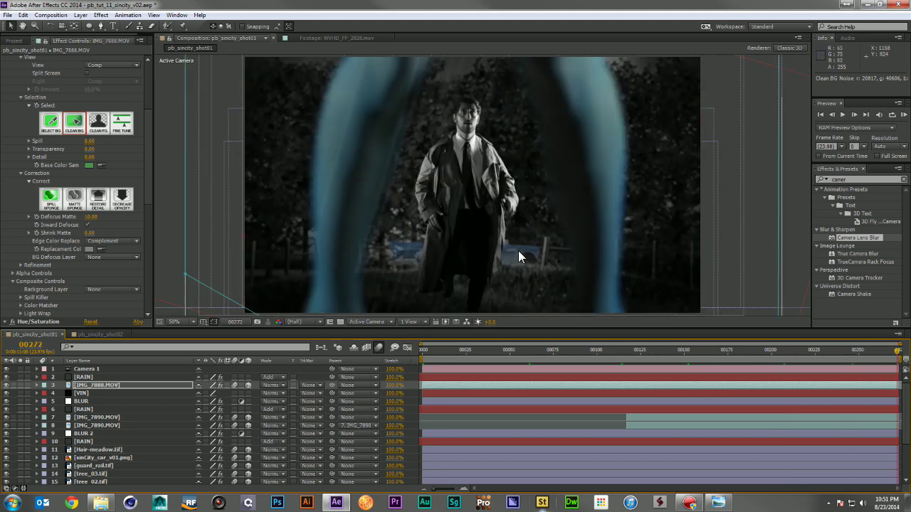
Compare against the Sin City comic reference image, then show the project's folder tree.
{"action": "key", "text": "alt+Tab"}
{"action": "left_click_drag", "start_coordinate": [799, 75], "coordinate": [740, 54]}
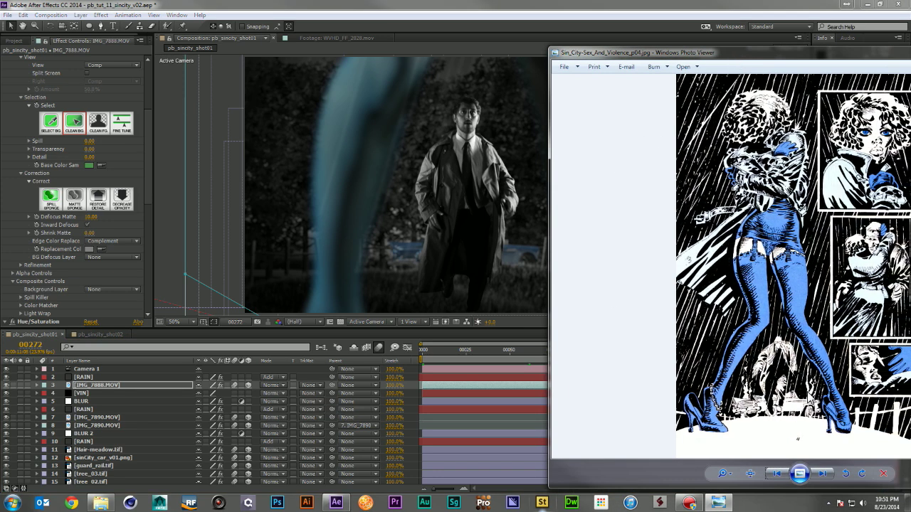
{"action": "left_click_drag", "start_coordinate": [711, 53], "coordinate": [732, 53]}
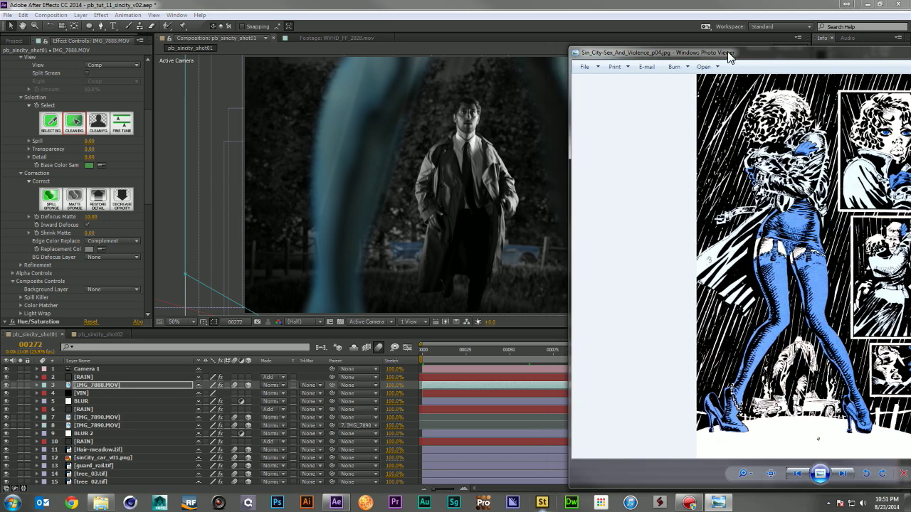
{"action": "key", "text": "alt+Tab"}
{"action": "left_click", "coordinate": [14, 41]}
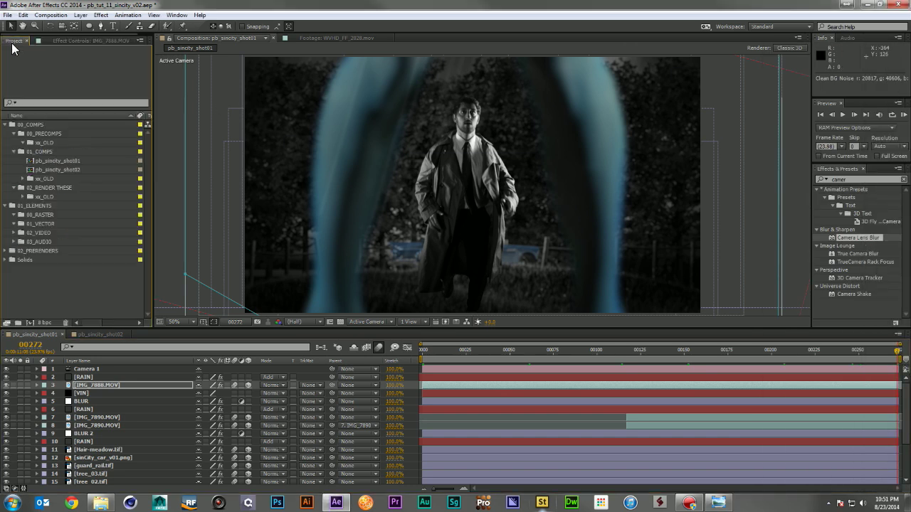
Add Smoke_03.mov below the car image as a 3D layer parented to sinCity_car_v01.png.
{"action": "left_click", "coordinate": [14, 233]}
{"action": "scroll", "coordinate": [69, 235], "scroll_direction": "down", "scroll_amount": 2}
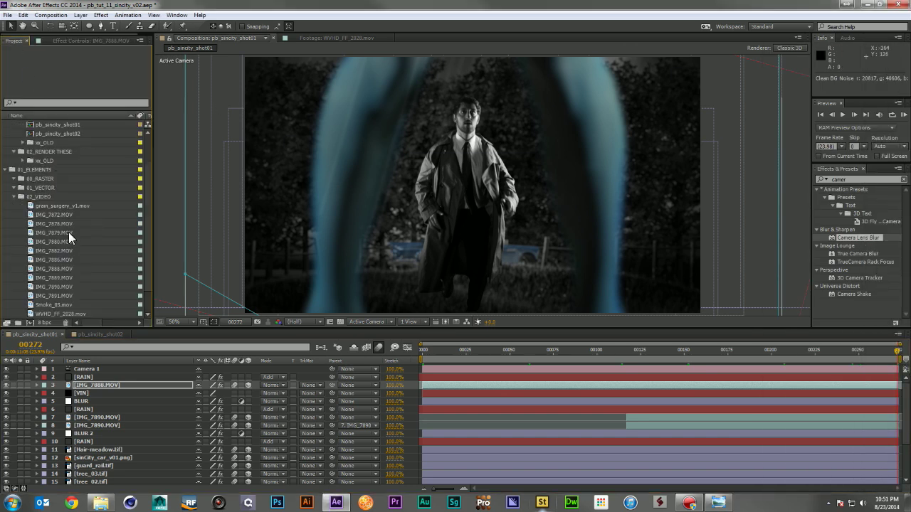
{"action": "scroll", "coordinate": [71, 221], "scroll_direction": "down", "scroll_amount": 1}
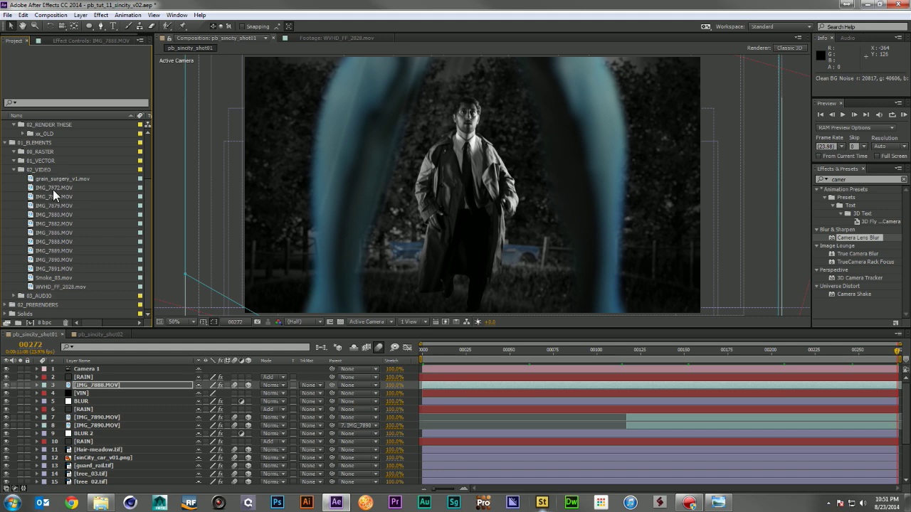
{"action": "left_click_drag", "start_coordinate": [48, 283], "coordinate": [145, 459]}
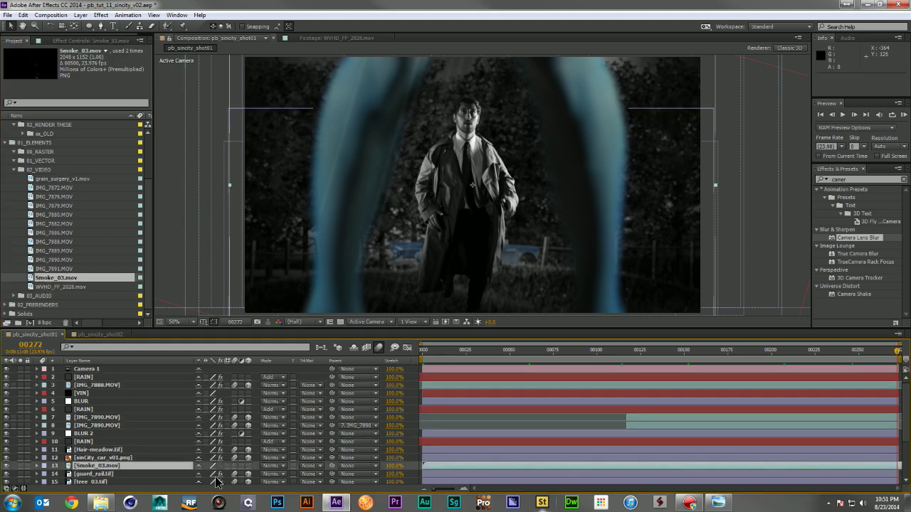
{"action": "left_click_drag", "start_coordinate": [332, 467], "coordinate": [132, 459]}
{"action": "left_click", "coordinate": [242, 466]}
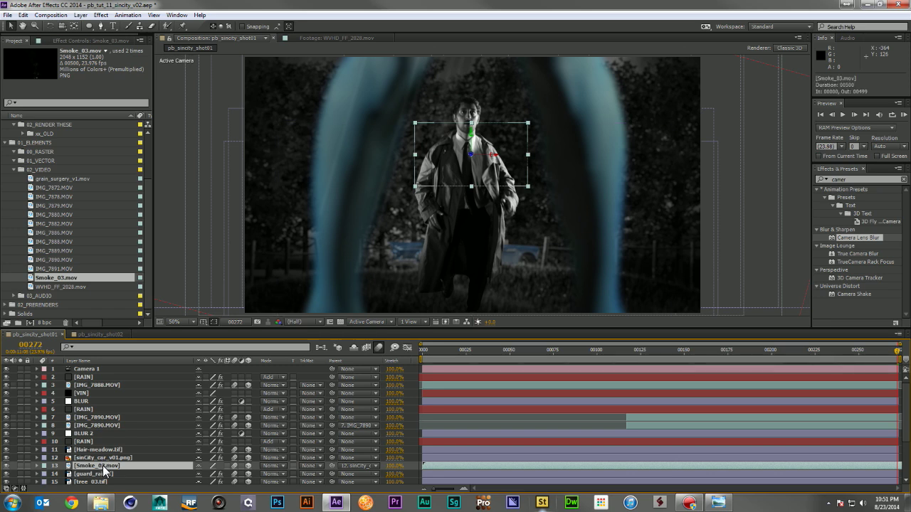
Zero the smoke layer's Position to 0, 0, 0 and drag it in front of the man.
{"action": "key", "text": "p"}
{"action": "left_click", "coordinate": [206, 425]}
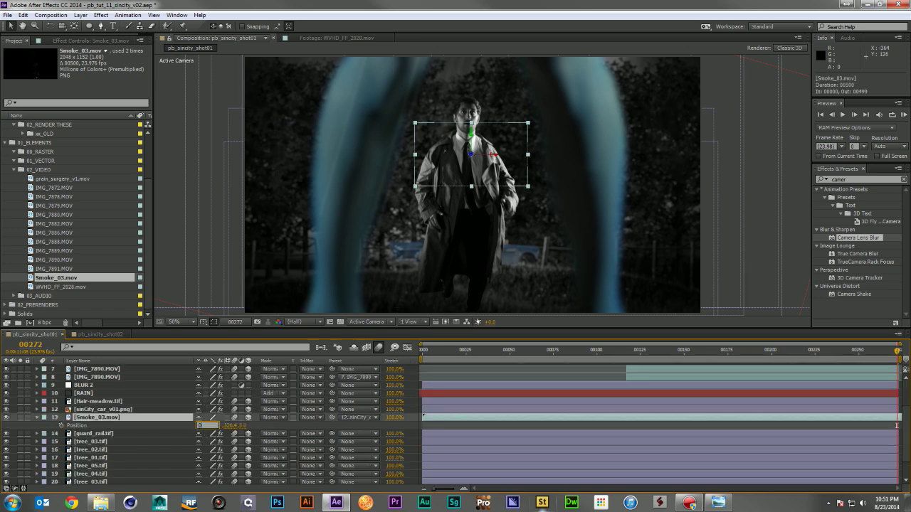
{"action": "type", "text": "0"}
{"action": "key", "text": "Tab"}
{"action": "type", "text": "0"}
{"action": "key", "text": "Tab"}
{"action": "type", "text": "0"}
{"action": "key", "text": "Return"}
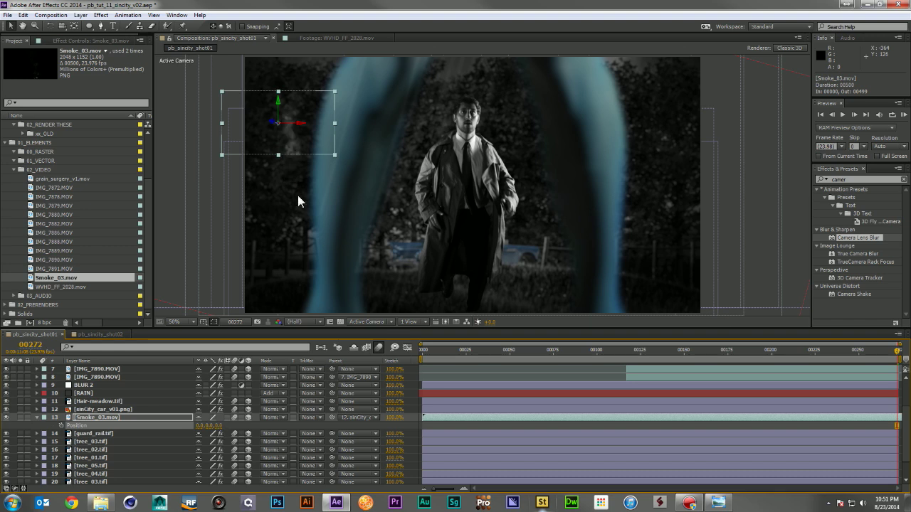
{"action": "mouse_move", "coordinate": [511, 244]}
{"action": "left_mouse_down"}
{"action": "mouse_move", "coordinate": [526, 241]}
{"action": "mouse_move", "coordinate": [513, 237]}
{"action": "left_mouse_up"}
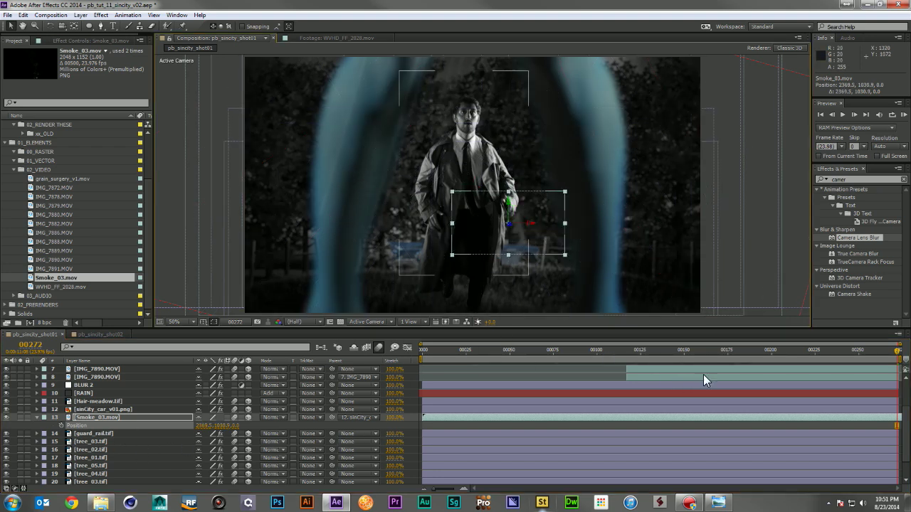
Check the smoke across later frames, then play a full preview of the comp.
{"action": "left_click", "coordinate": [777, 349]}
{"action": "left_click", "coordinate": [836, 350]}
{"action": "left_click", "coordinate": [869, 351]}
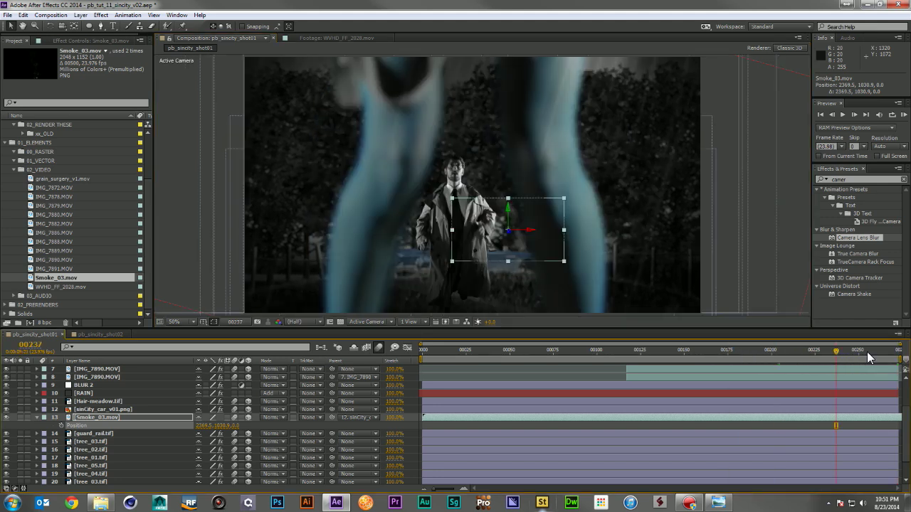
{"action": "left_click", "coordinate": [884, 351]}
{"action": "left_click", "coordinate": [889, 351]}
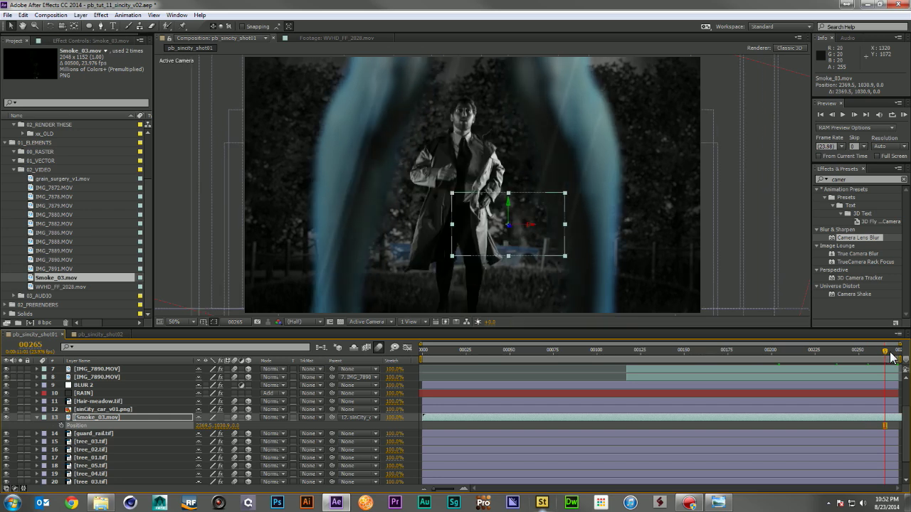
{"action": "left_click", "coordinate": [897, 351]}
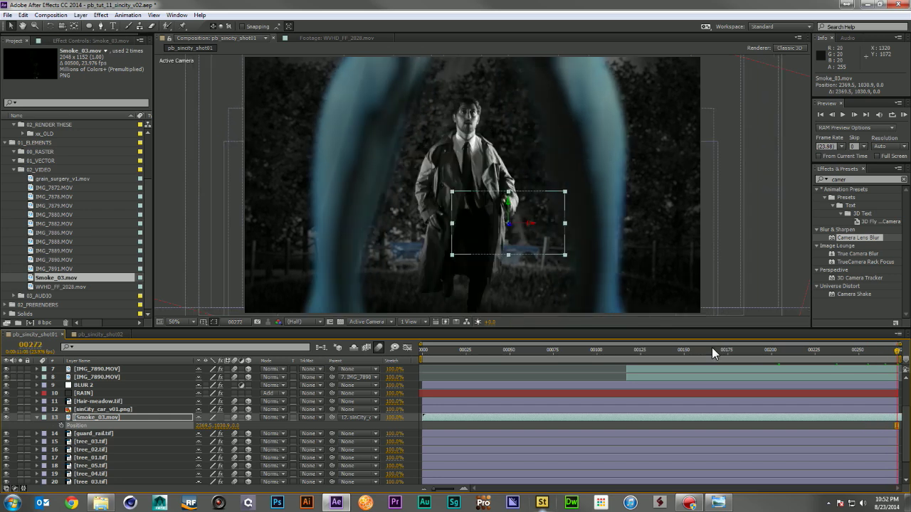
{"action": "key", "text": "F2"}
{"action": "left_click", "coordinate": [36, 417]}
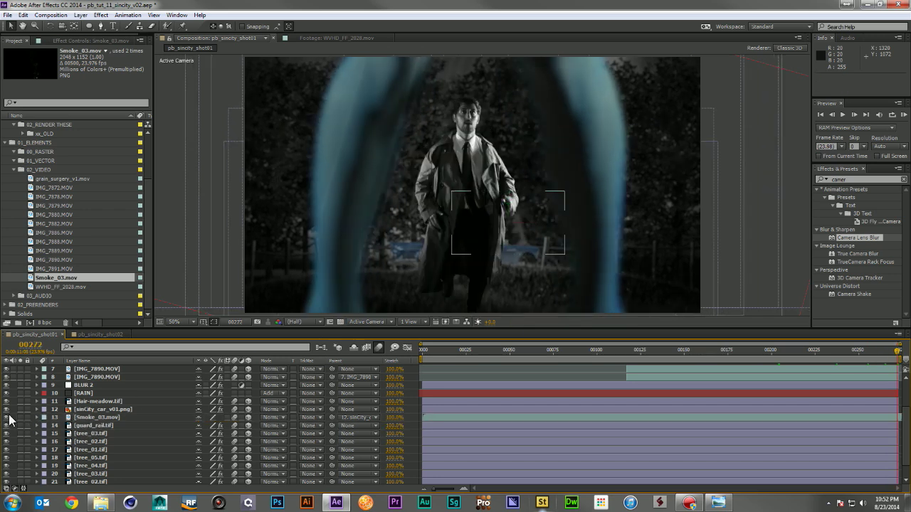
{"action": "left_click", "coordinate": [93, 379]}
{"action": "key", "text": "KP_0"}
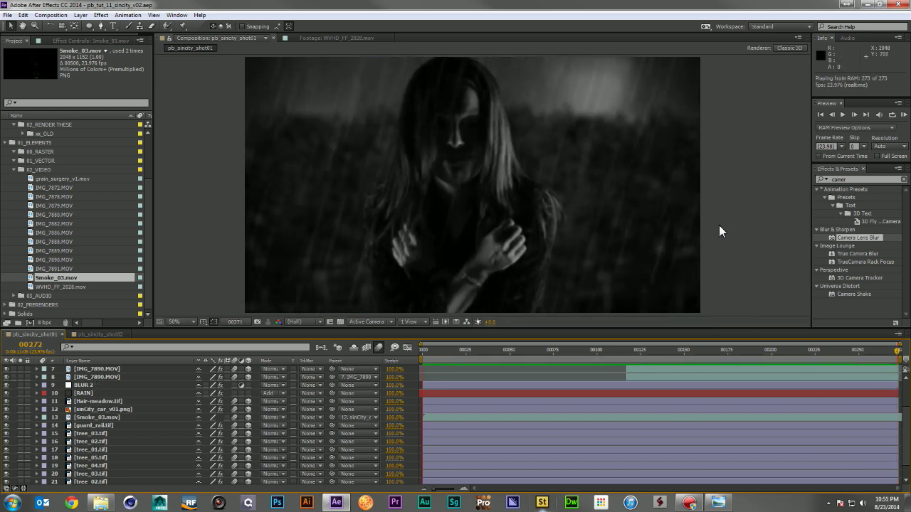
Stop the preview playback and scrub the final frames.
{"action": "key", "text": "space"}
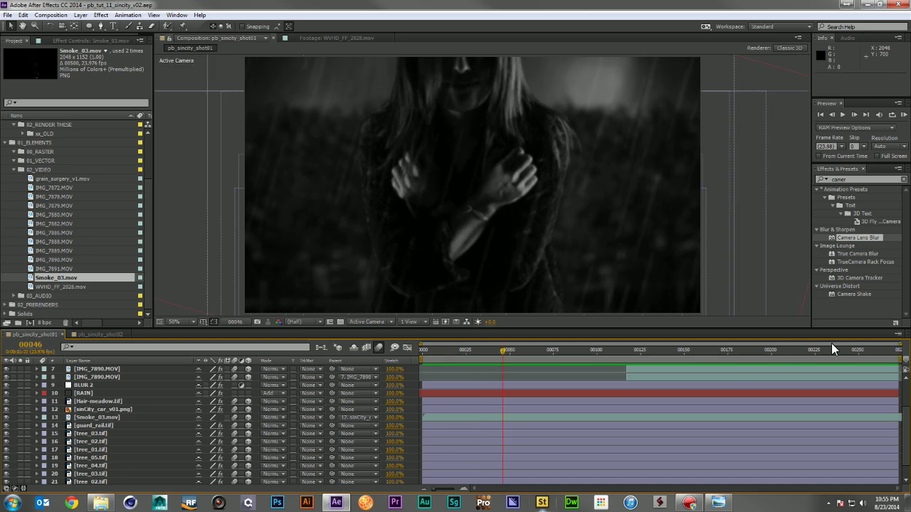
{"action": "left_click_drag", "start_coordinate": [885, 356], "coordinate": [898, 356]}
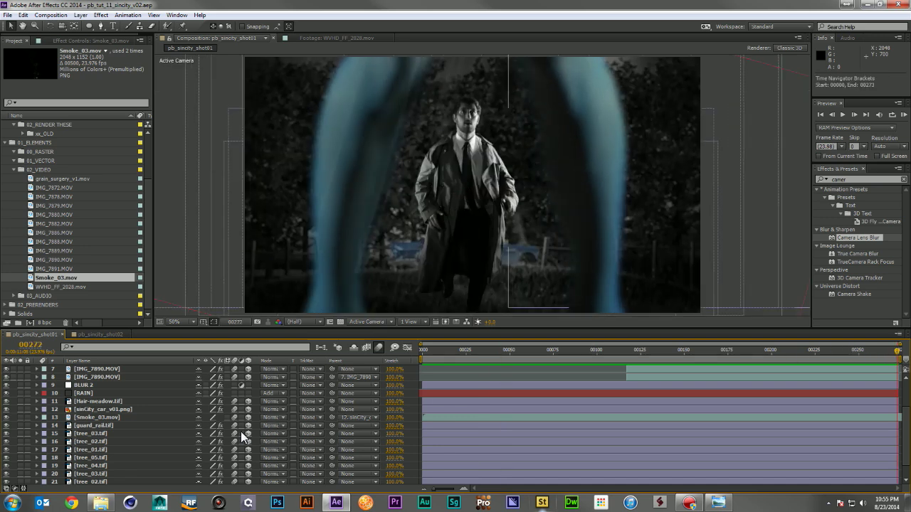
{"action": "scroll", "coordinate": [101, 432], "scroll_direction": "down", "scroll_amount": 1}
{"action": "scroll", "coordinate": [102, 432], "scroll_direction": "up", "scroll_amount": 4}
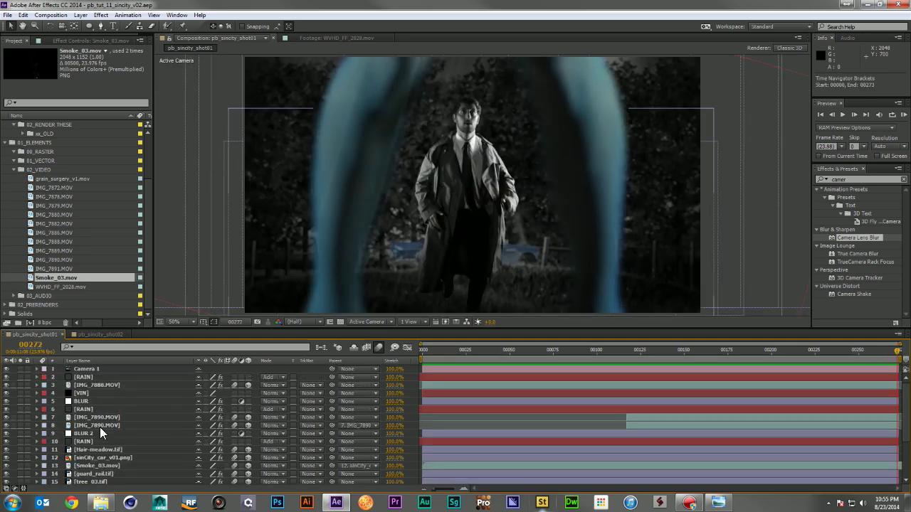
Tighten the VIN vignette mask by pulling in its left, right and bottom edges.
{"action": "left_click", "coordinate": [84, 393]}
{"action": "left_click_drag", "start_coordinate": [262, 133], "coordinate": [296, 132]}
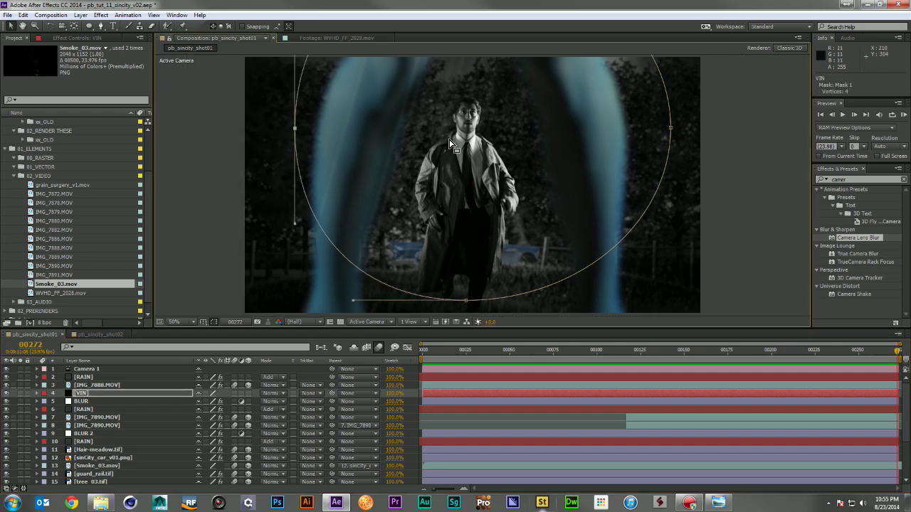
{"action": "left_click", "coordinate": [666, 128]}
{"action": "left_click_drag", "start_coordinate": [668, 129], "coordinate": [640, 129]}
{"action": "left_click_drag", "start_coordinate": [468, 301], "coordinate": [466, 274]}
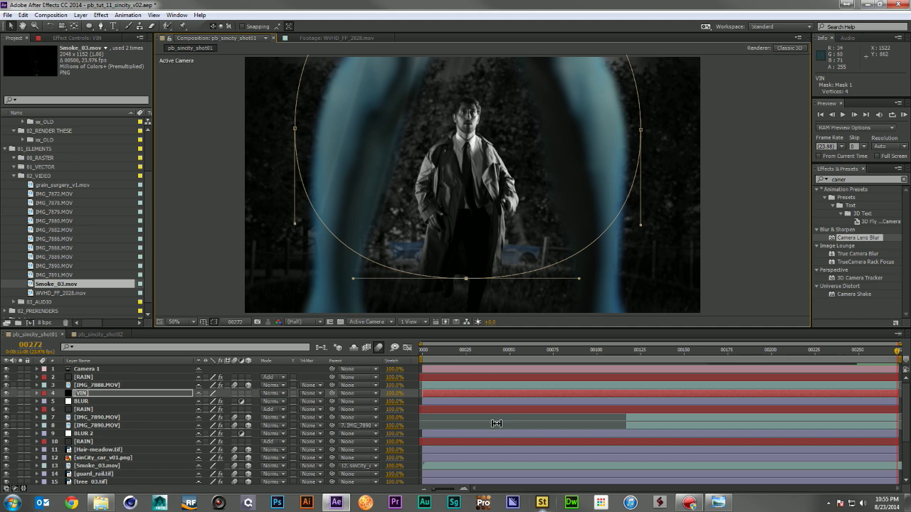
{"action": "key", "text": "F2"}
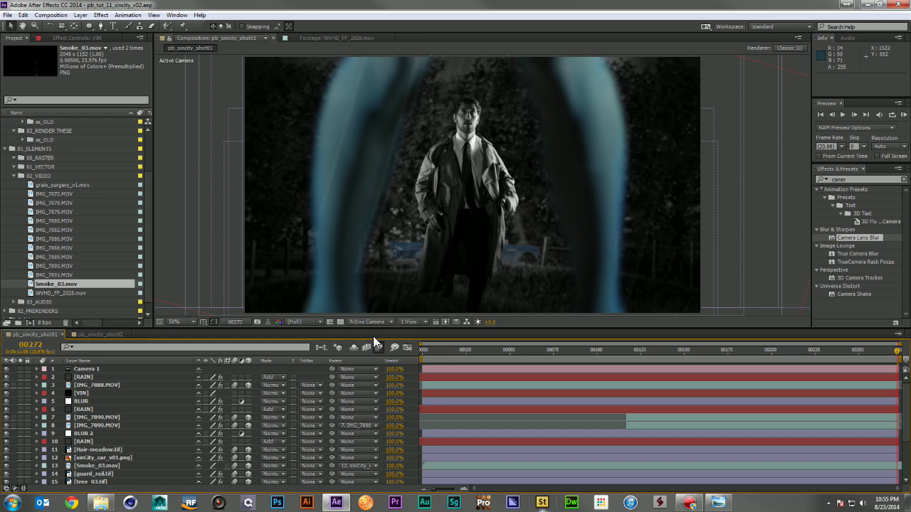
{"action": "left_click", "coordinate": [80, 331]}
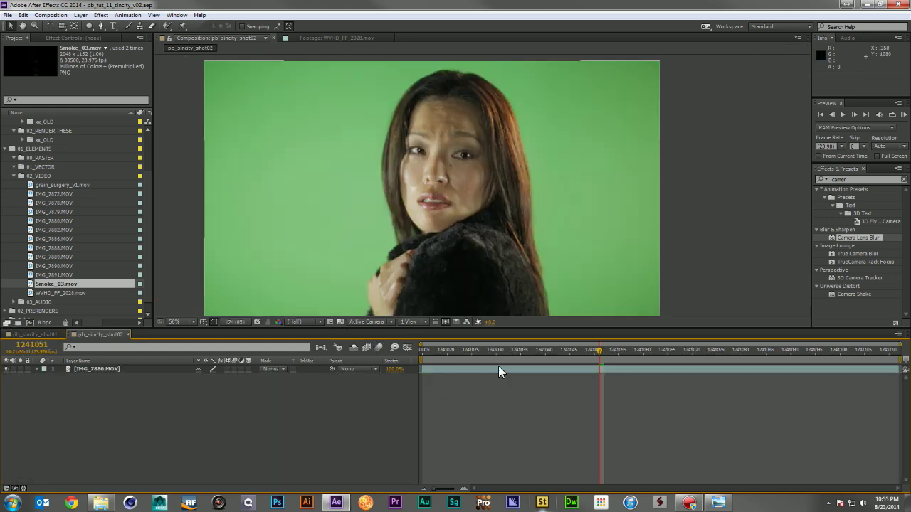
Scrub and play the pb_sincity_shot02 green-screen footage from start to end.
{"action": "left_click_drag", "start_coordinate": [501, 356], "coordinate": [790, 368]}
{"action": "key", "text": "space"}
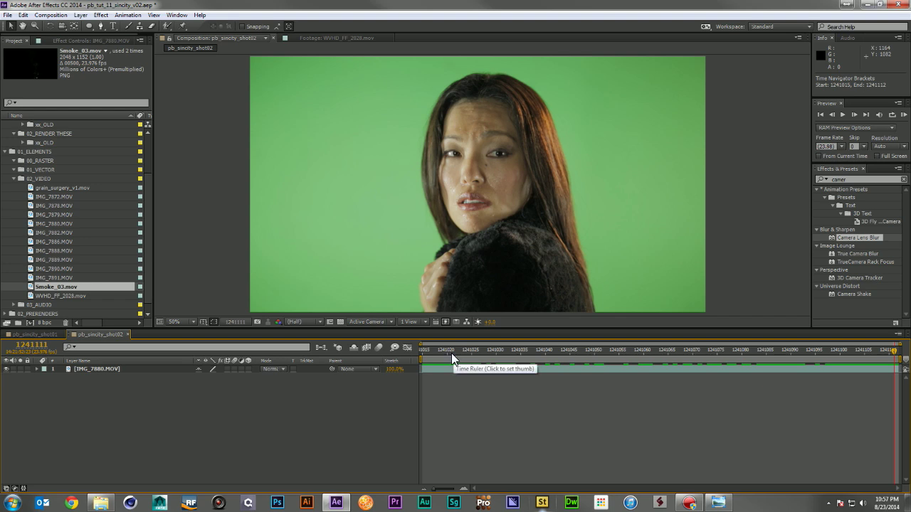
{"action": "left_click", "coordinate": [423, 354]}
{"action": "left_click_drag", "start_coordinate": [424, 357], "coordinate": [895, 353]}
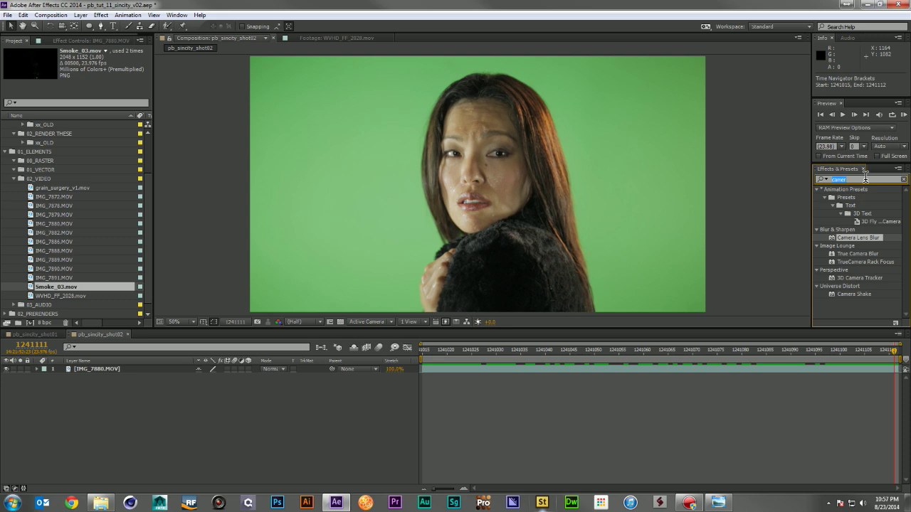
Add Neat Video Reduce Noise to IMG_7880.MOV, auto-profiling noise from a green background patch.
{"action": "type", "text": "tint"}
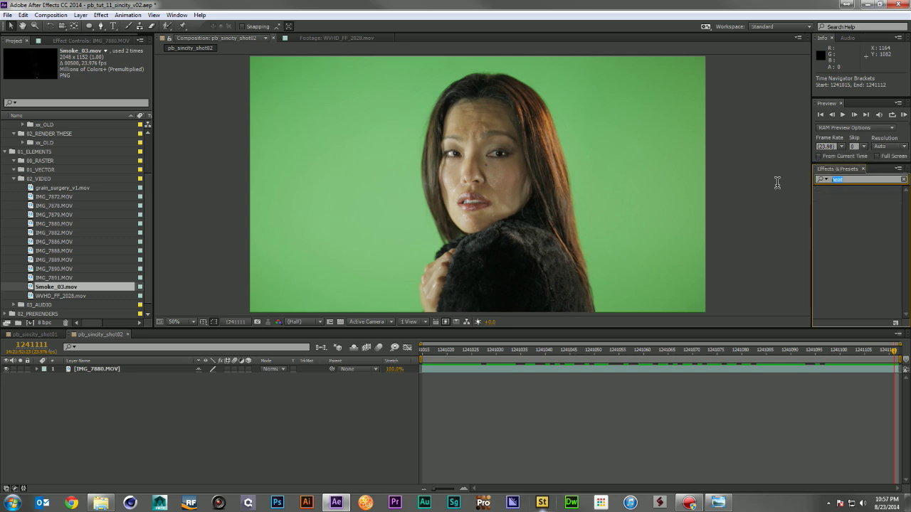
{"action": "type", "text": "reduce"}
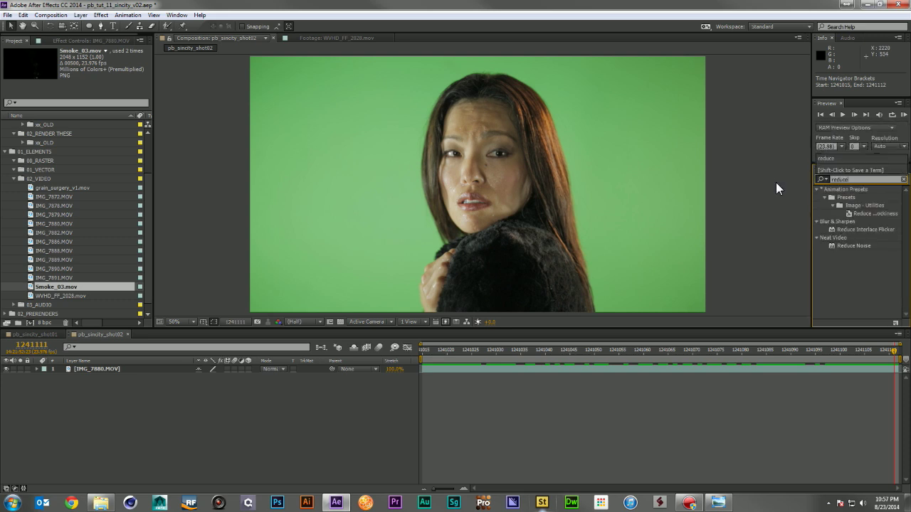
{"action": "left_click_drag", "start_coordinate": [846, 245], "coordinate": [521, 367]}
{"action": "left_click", "coordinate": [108, 59]}
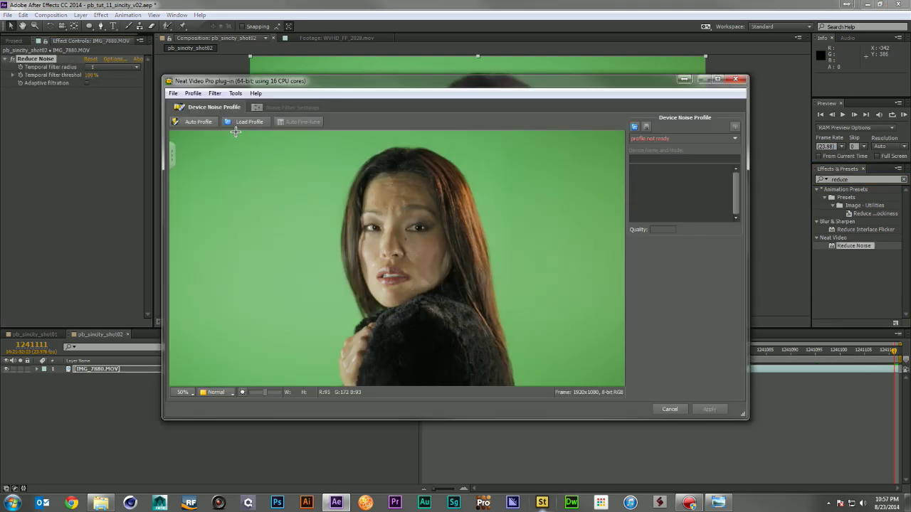
{"action": "left_click", "coordinate": [183, 123]}
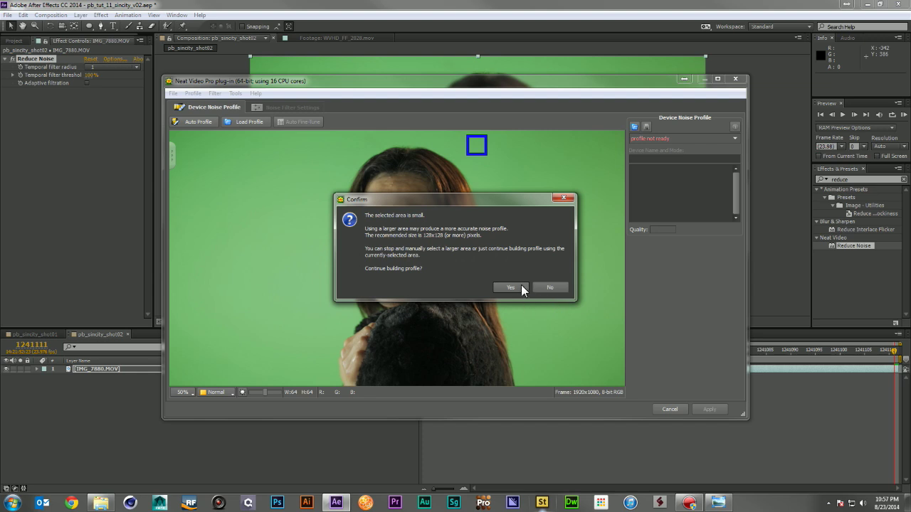
{"action": "left_click", "coordinate": [523, 289]}
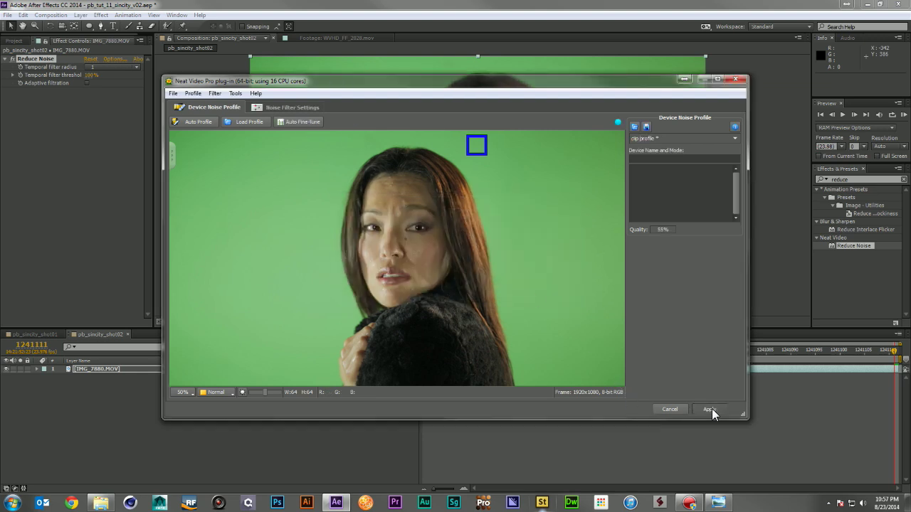
{"action": "left_click", "coordinate": [709, 409]}
{"action": "left_click", "coordinate": [862, 178]}
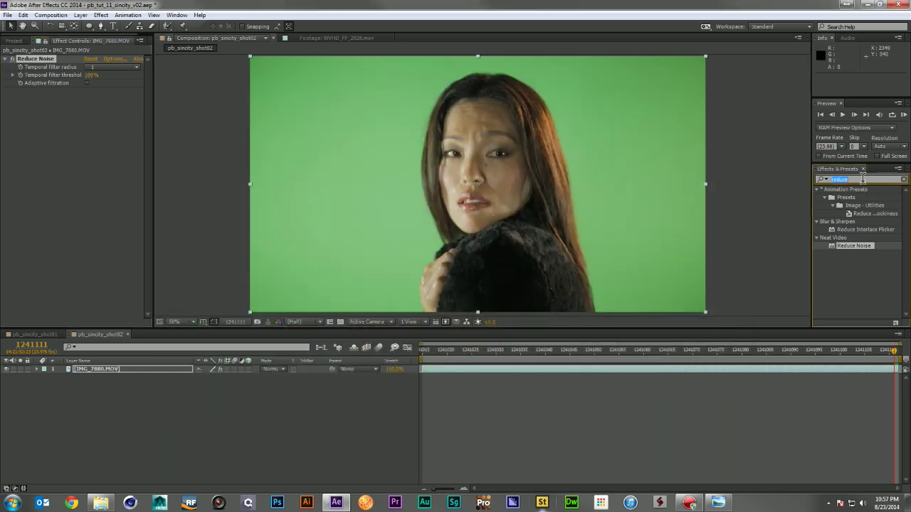
Apply Primatte Keyer to IMG_7880.MOV and sample the green backdrop as background.
{"action": "type", "text": "prim"}
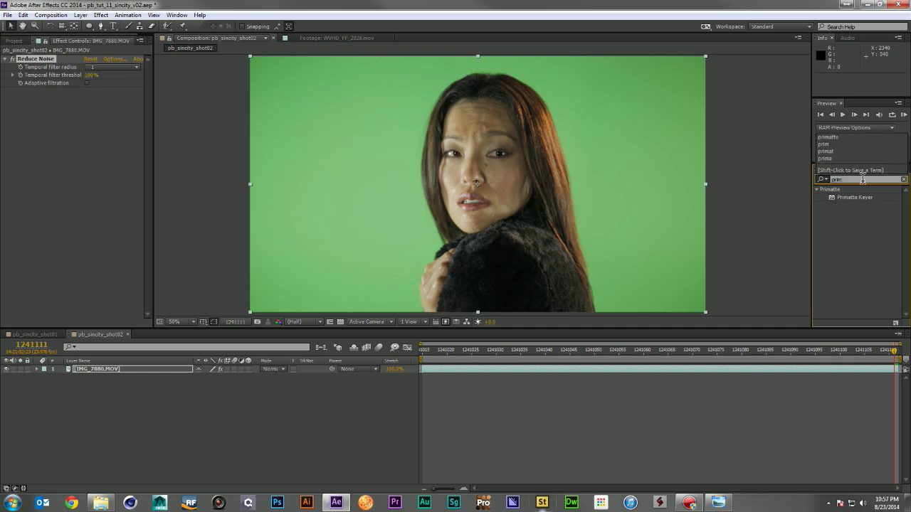
{"action": "left_click_drag", "start_coordinate": [858, 195], "coordinate": [94, 127]}
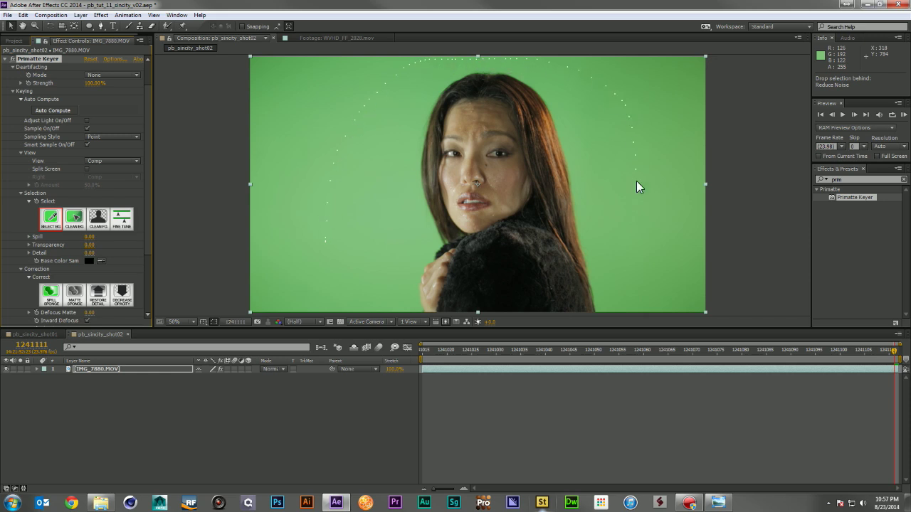
{"action": "left_click_drag", "start_coordinate": [653, 289], "coordinate": [651, 291]}
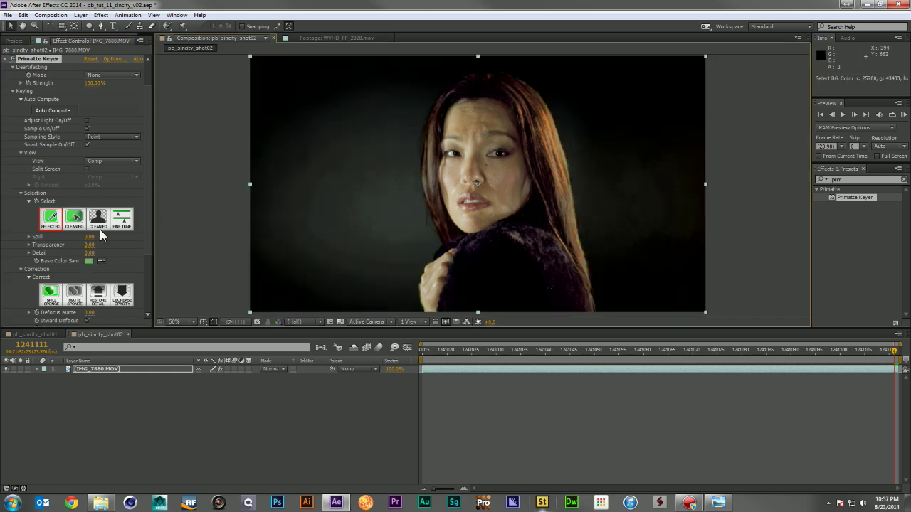
In Matte view, paint Clean BG over the grey noise until the background is black.
{"action": "left_click", "coordinate": [112, 161]}
{"action": "left_click", "coordinate": [114, 182]}
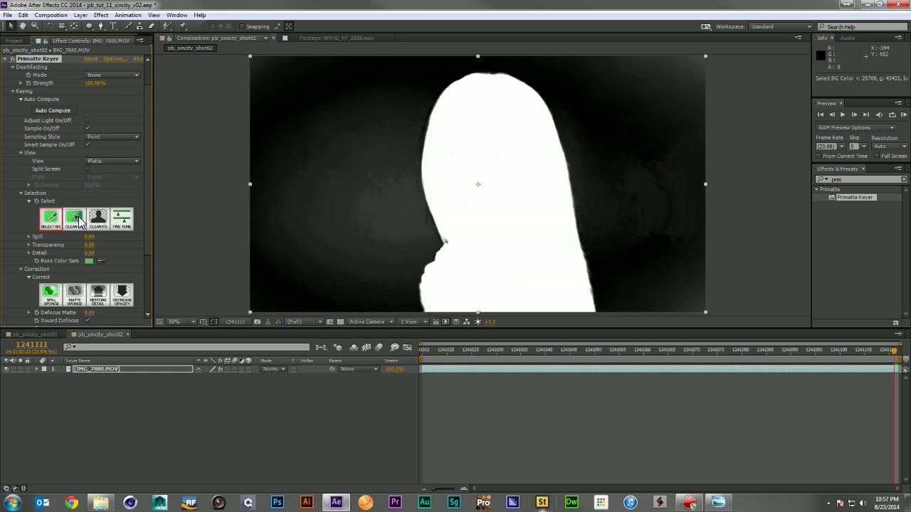
{"action": "left_click_drag", "start_coordinate": [382, 228], "coordinate": [358, 204]}
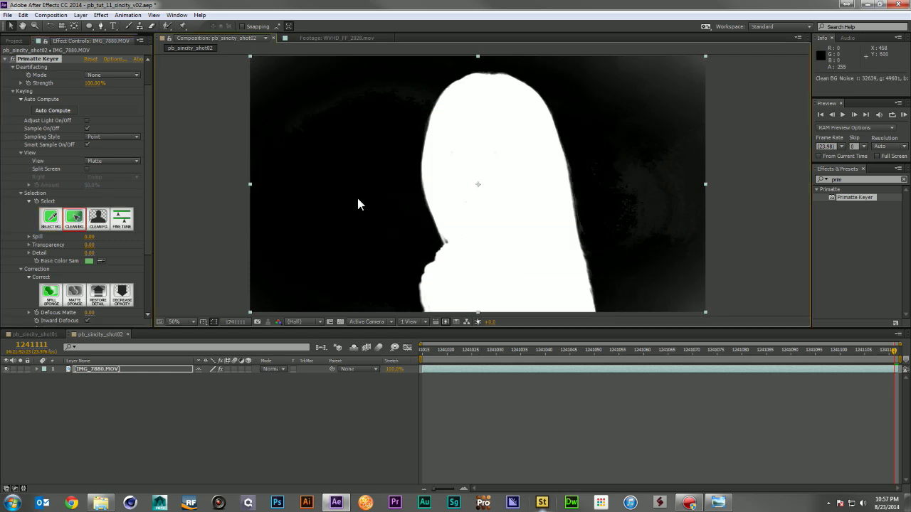
{"action": "left_click_drag", "start_coordinate": [255, 59], "coordinate": [261, 76]}
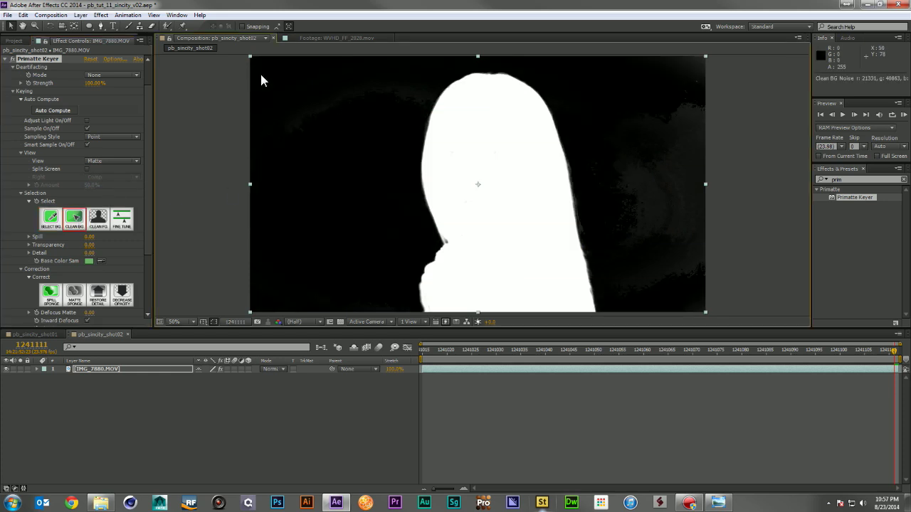
{"action": "left_click_drag", "start_coordinate": [646, 281], "coordinate": [649, 282]}
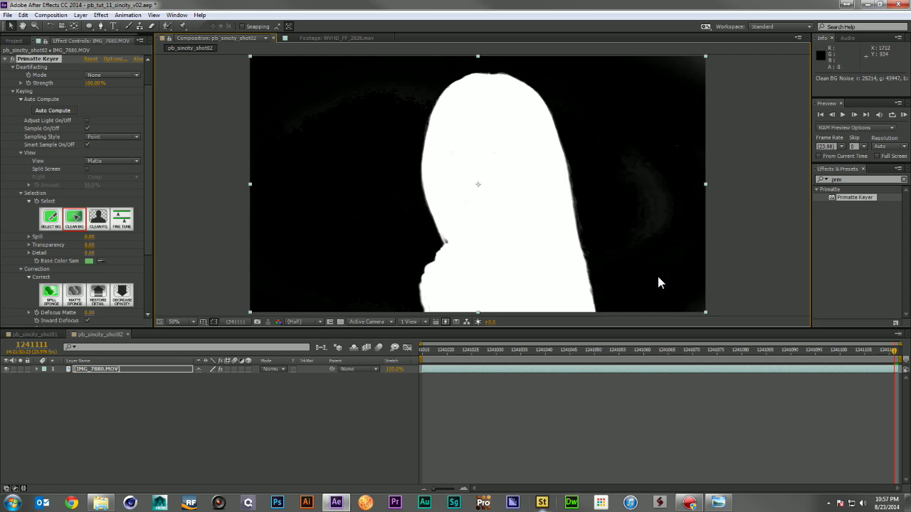
{"action": "left_click_drag", "start_coordinate": [642, 185], "coordinate": [648, 153]}
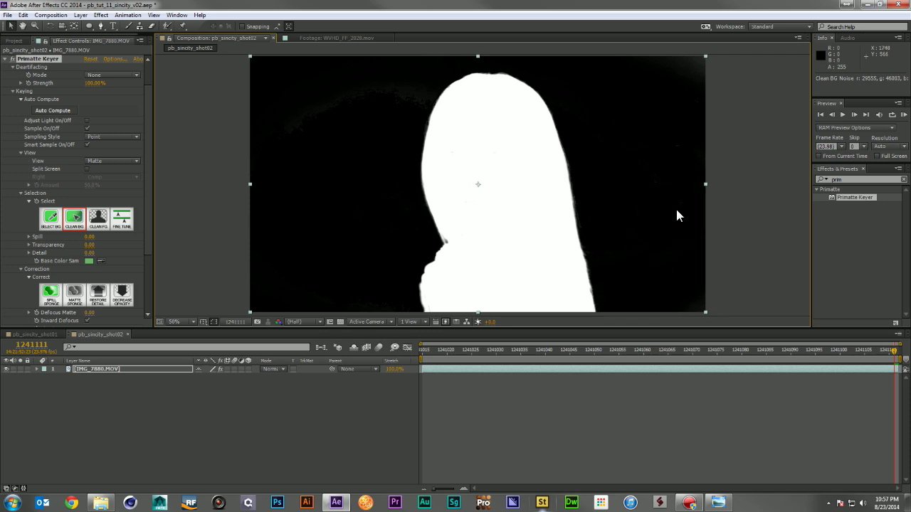
{"action": "left_click_drag", "start_coordinate": [676, 193], "coordinate": [671, 205]}
{"action": "left_click_drag", "start_coordinate": [672, 216], "coordinate": [677, 197]}
Paint Clean FG to make the woman solid white, then return View to Comp.
{"action": "left_click", "coordinate": [98, 219]}
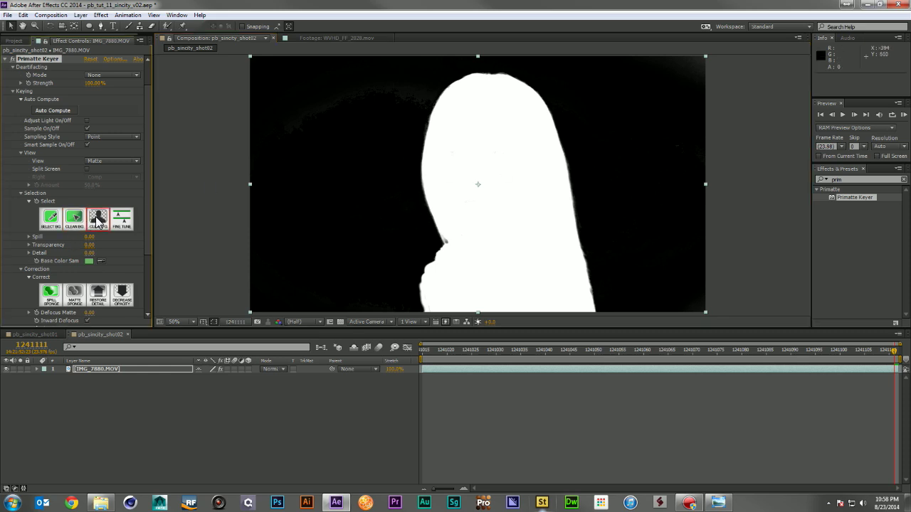
{"action": "left_click_drag", "start_coordinate": [524, 246], "coordinate": [524, 274]}
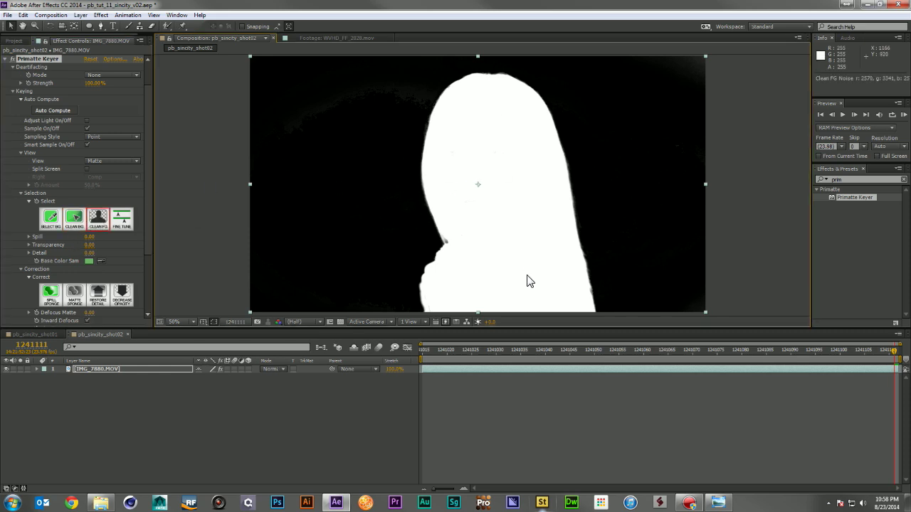
{"action": "left_click", "coordinate": [108, 158]}
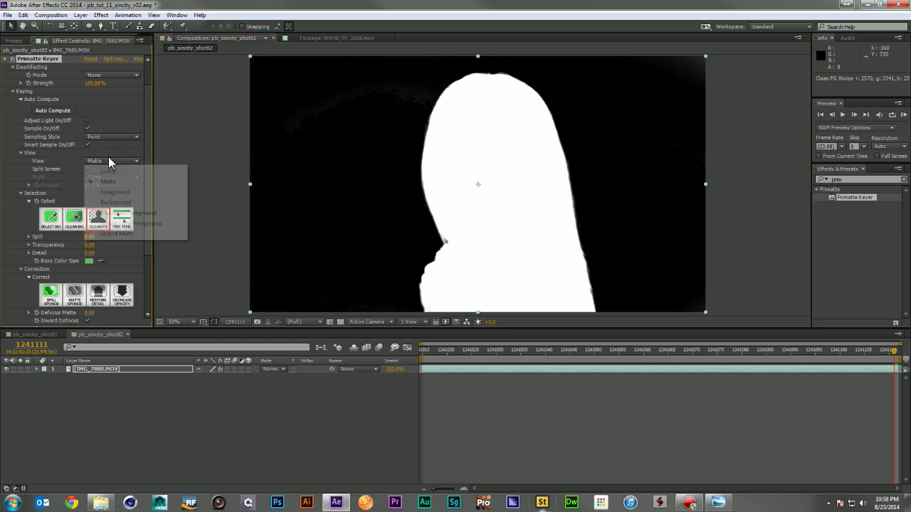
{"action": "left_click", "coordinate": [114, 172]}
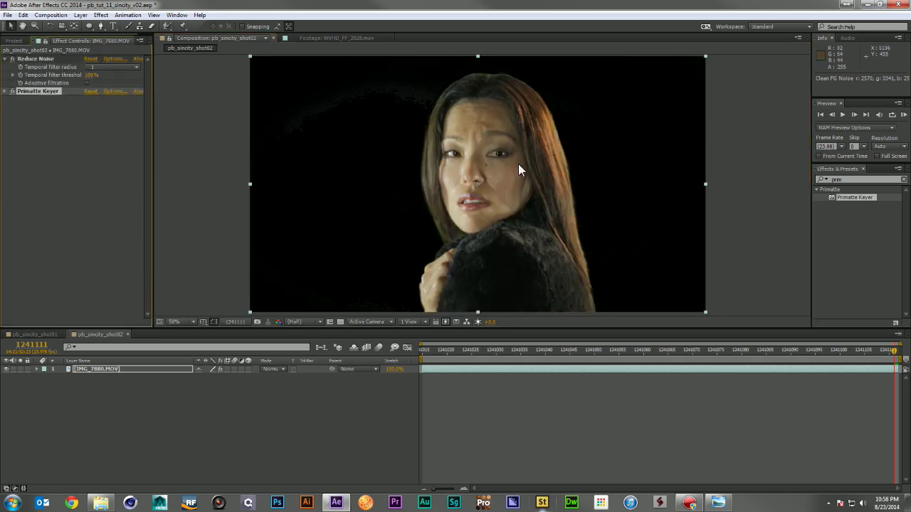
Add Advanced Spill Suppressor below Primatte Keyer on IMG_7880.MOV.
{"action": "left_click", "coordinate": [868, 180]}
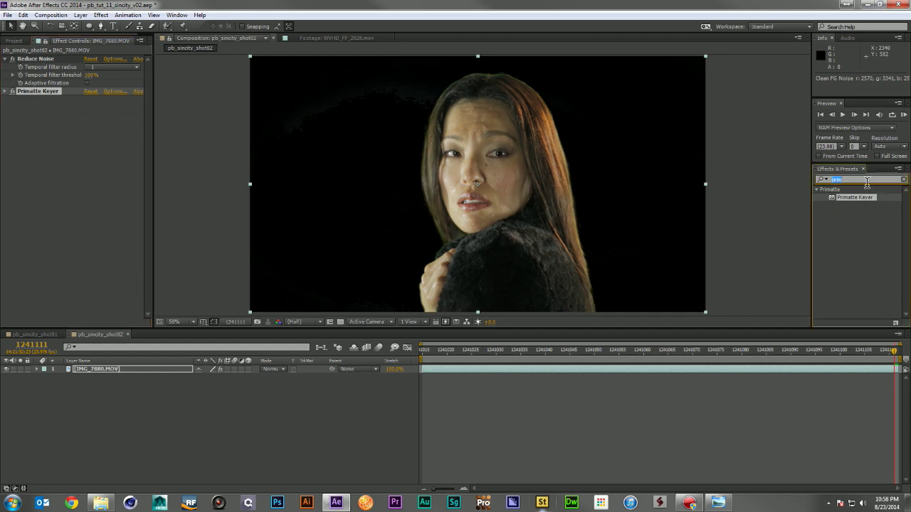
{"action": "type", "text": "adv"}
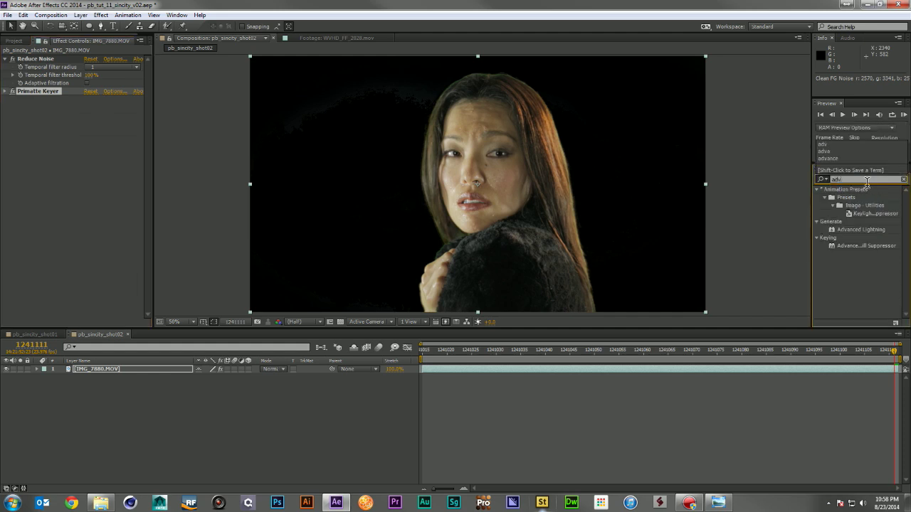
{"action": "left_click_drag", "start_coordinate": [861, 246], "coordinate": [65, 172]}
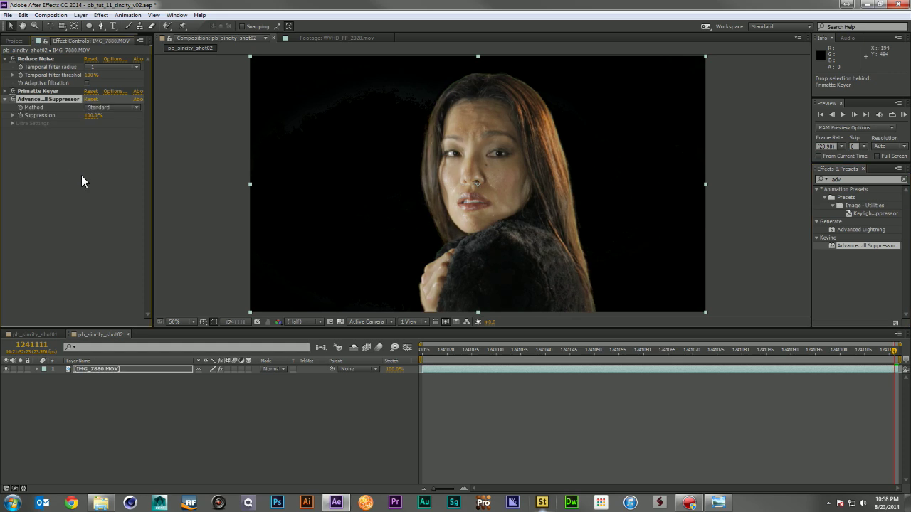
Collapse the Reduce Noise and spill suppressor settings and deselect the effect.
{"action": "left_click", "coordinate": [5, 59]}
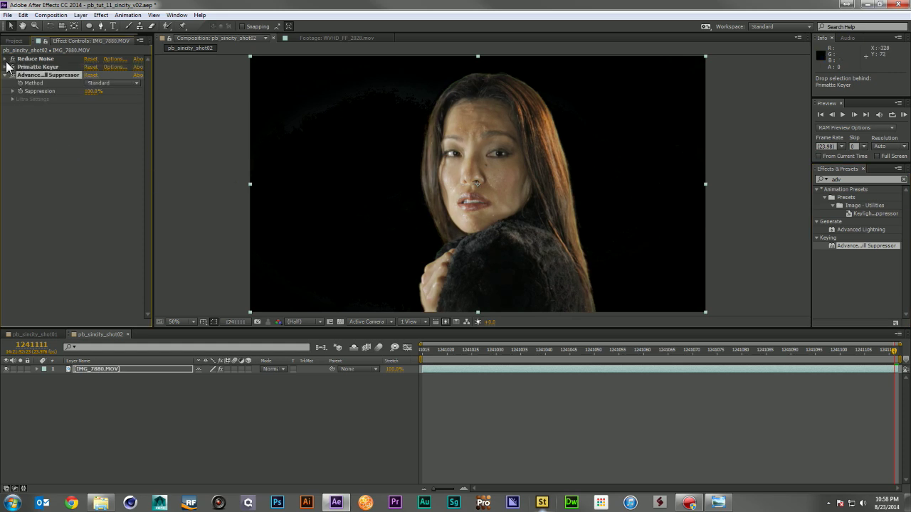
{"action": "left_click", "coordinate": [4, 75]}
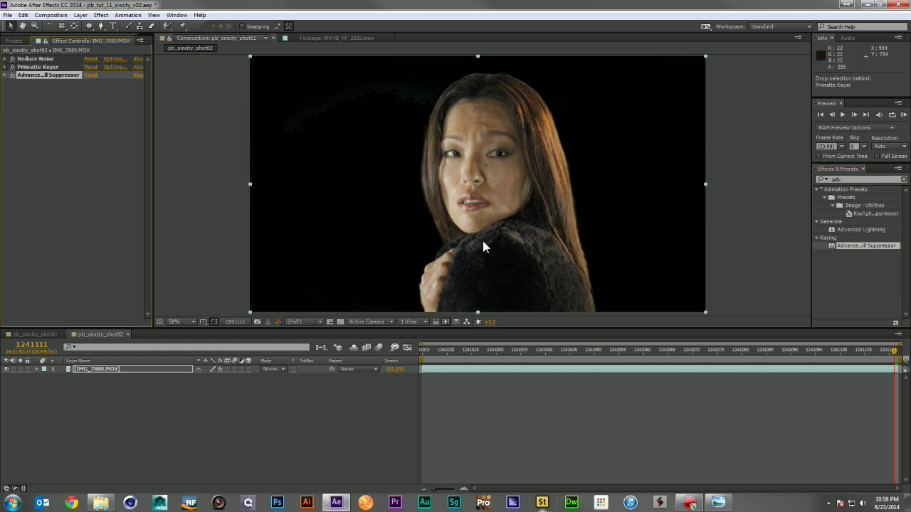
{"action": "left_click_drag", "start_coordinate": [910, 55], "coordinate": [409, 57]}
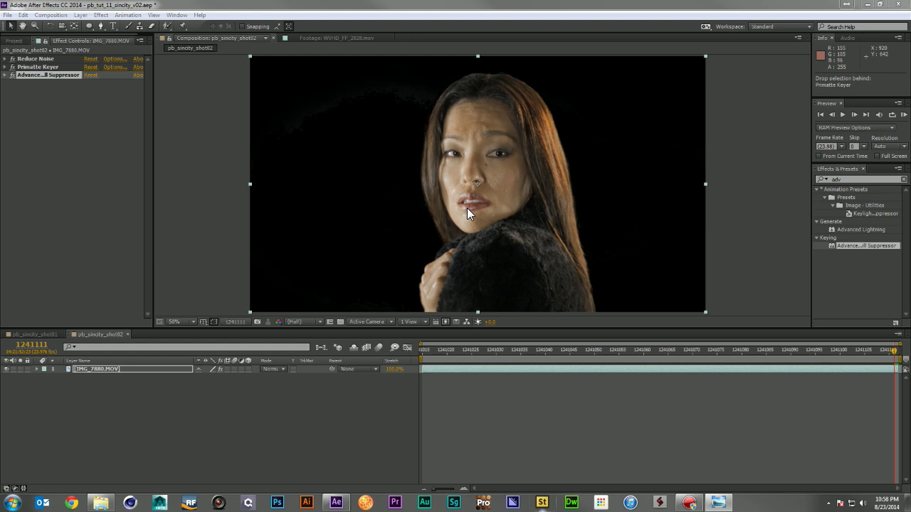
{"action": "left_click", "coordinate": [73, 105]}
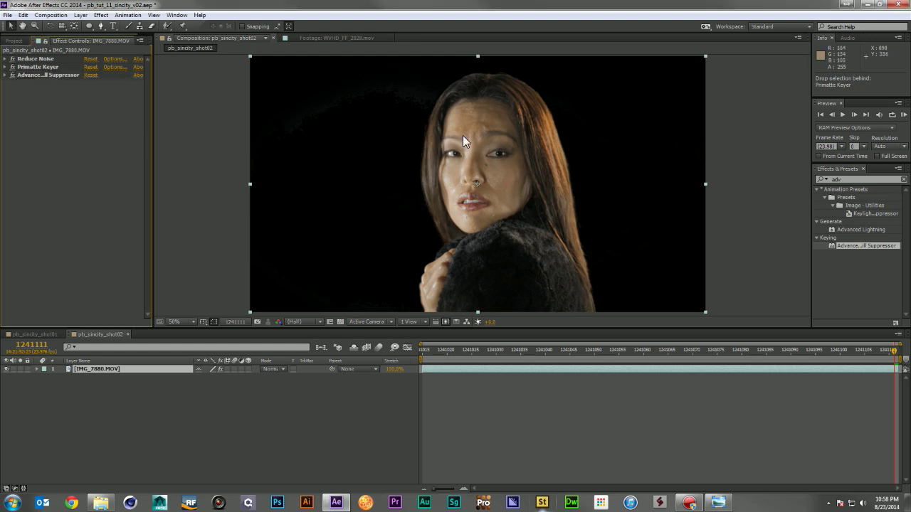
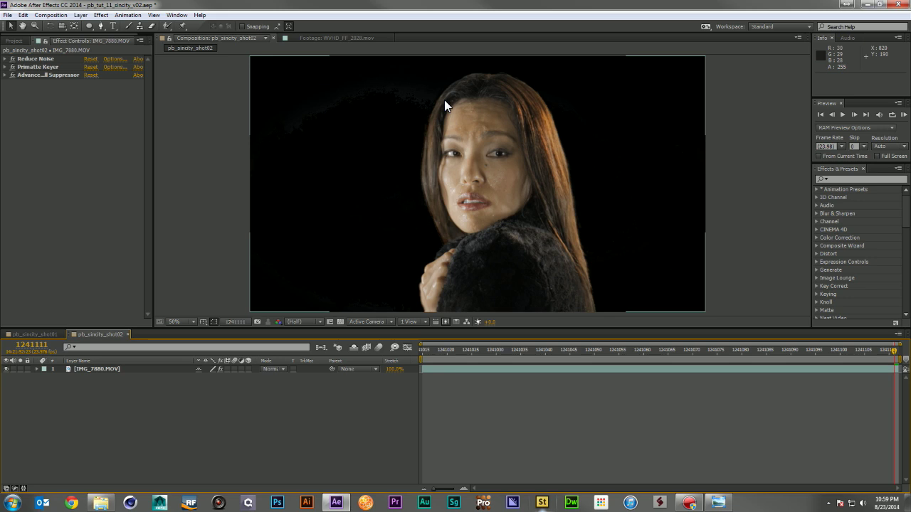
Copy both RAIN layers from pb_sincity_shot01 and paste them into pb_sincity_shot02.
{"action": "left_click", "coordinate": [58, 331]}
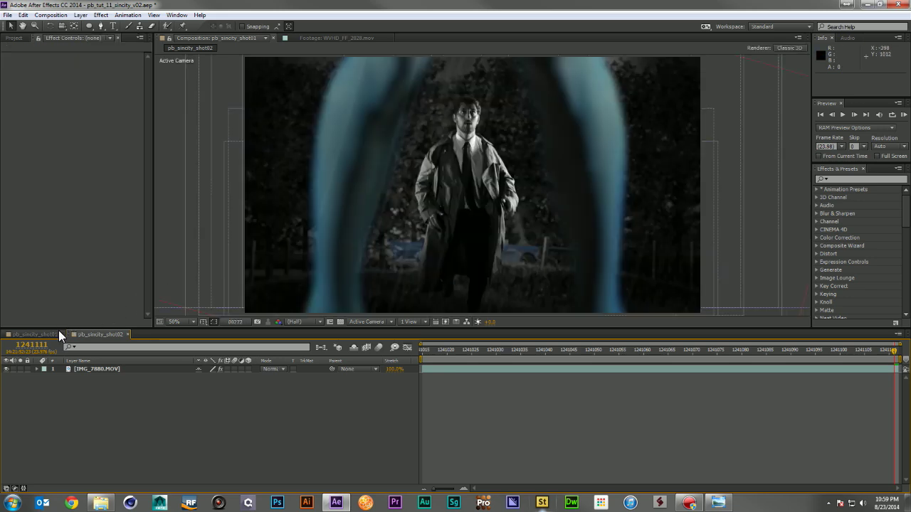
{"action": "left_click", "coordinate": [103, 369]}
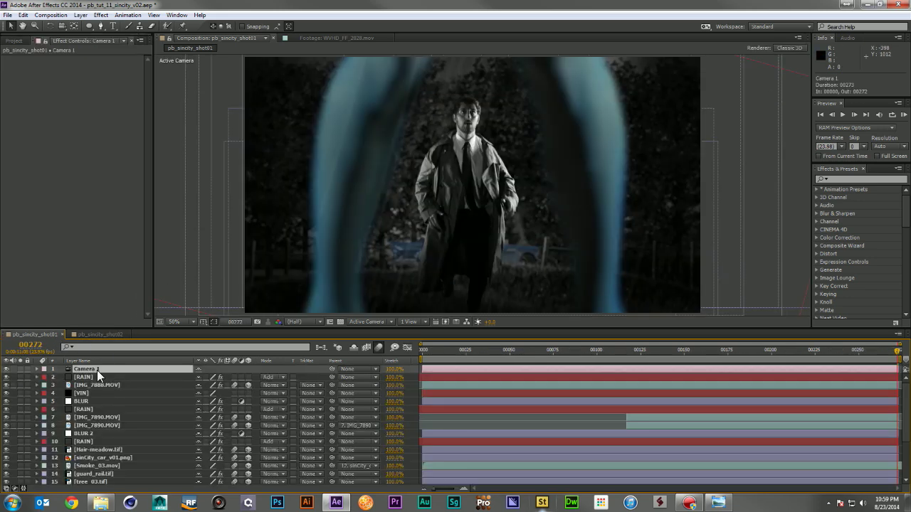
{"action": "left_click", "coordinate": [87, 377]}
{"action": "left_click", "coordinate": [82, 410], "text": "ctrl"}
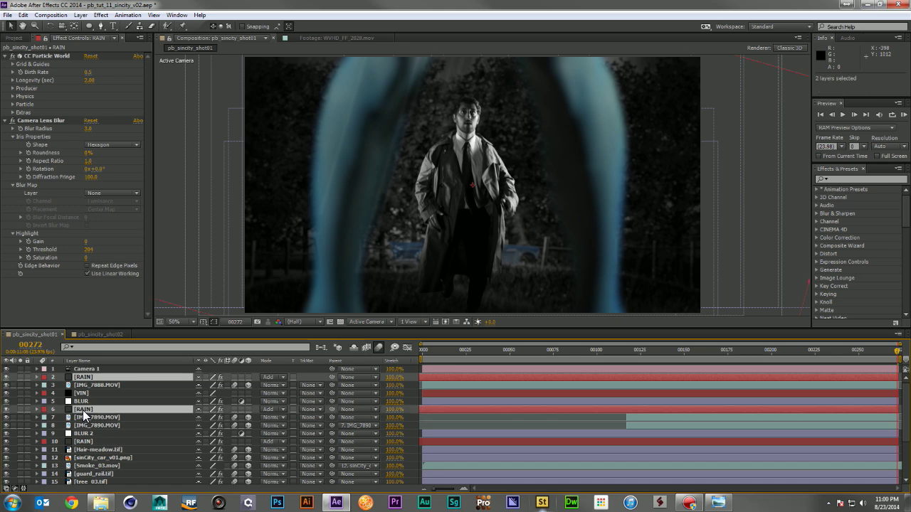
{"action": "key", "text": "ctrl+c"}
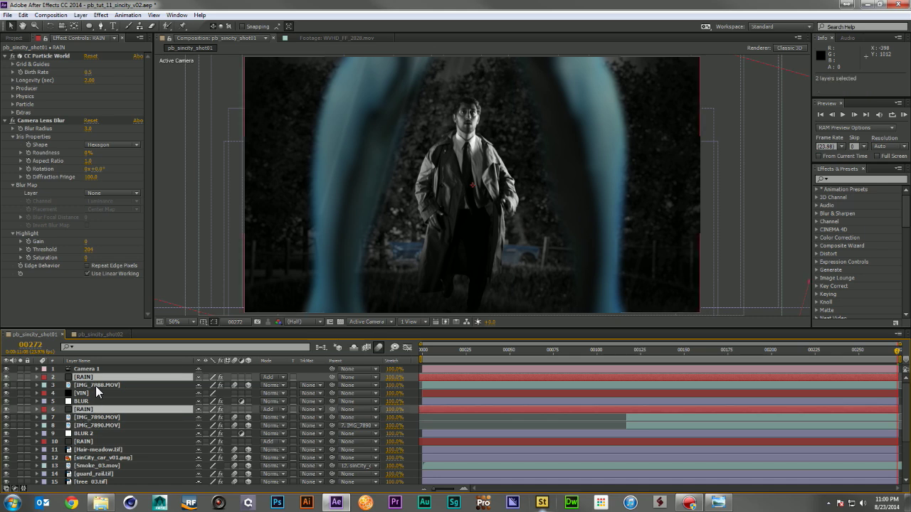
{"action": "left_click", "coordinate": [83, 334]}
{"action": "key", "text": "ctrl+v"}
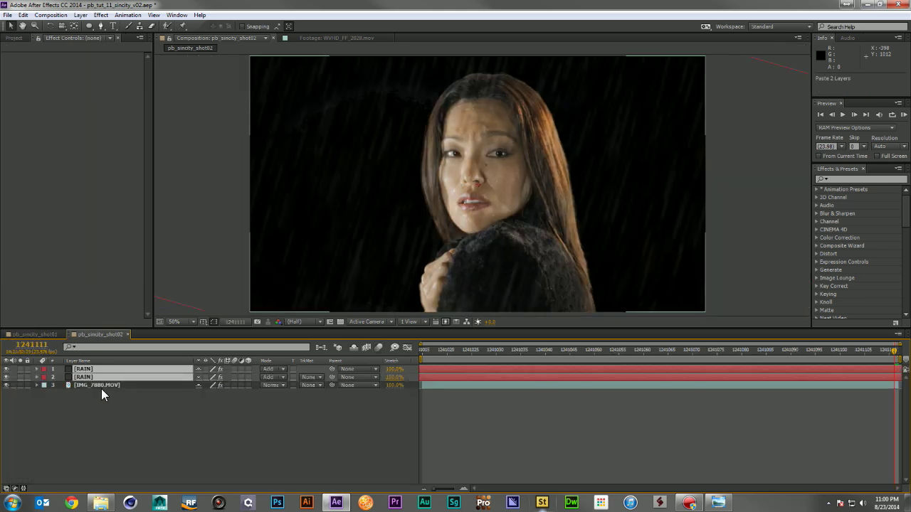
Move one RAIN layer below IMG_7880.MOV and set Rotation to -15° on both rain layers.
{"action": "left_click", "coordinate": [132, 405]}
{"action": "left_click_drag", "start_coordinate": [101, 379], "coordinate": [94, 387]}
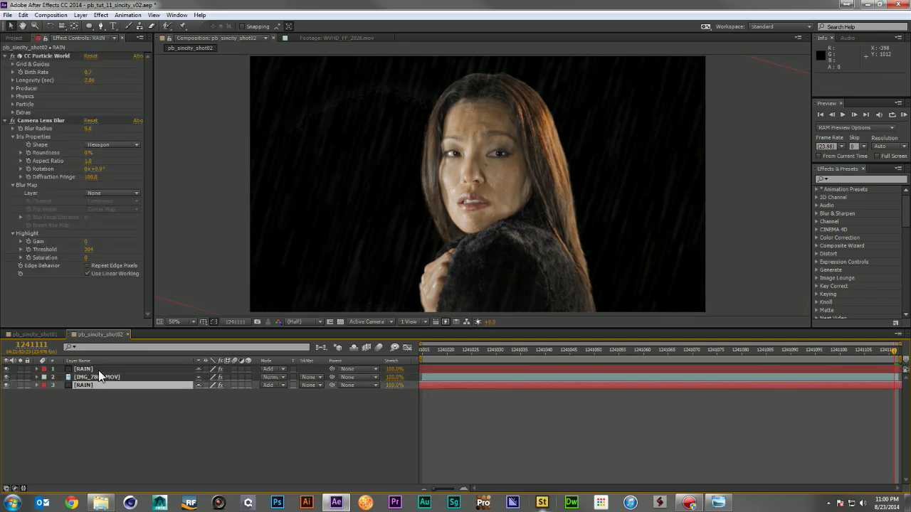
{"action": "left_click", "coordinate": [96, 370]}
{"action": "key", "text": "r"}
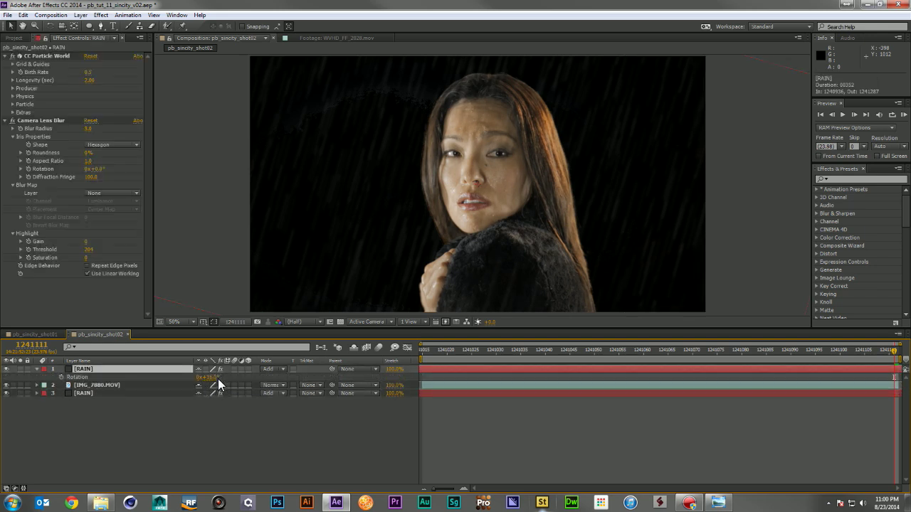
{"action": "left_click_drag", "start_coordinate": [213, 377], "coordinate": [211, 380]}
{"action": "left_click", "coordinate": [184, 394]}
{"action": "key", "text": "r"}
{"action": "left_click", "coordinate": [213, 401]}
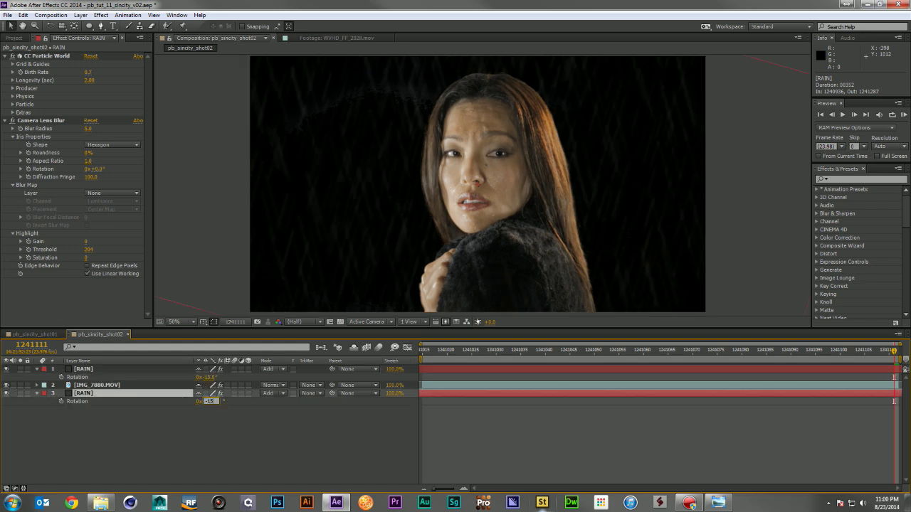
{"action": "type", "text": "-15"}
{"action": "key", "text": "Return"}
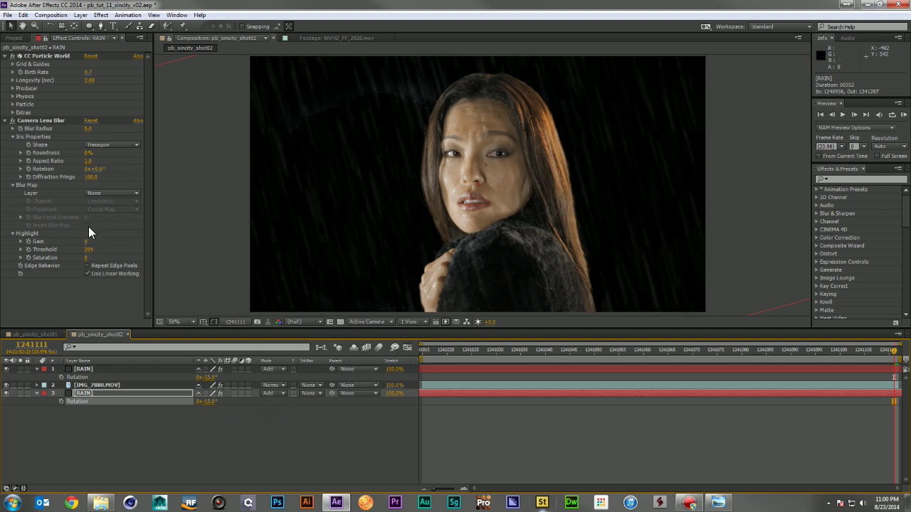
Touch up the Primatte Keyer's Clean BG on IMG_7880.MOV to remove leftover background noise.
{"action": "left_click", "coordinate": [103, 384]}
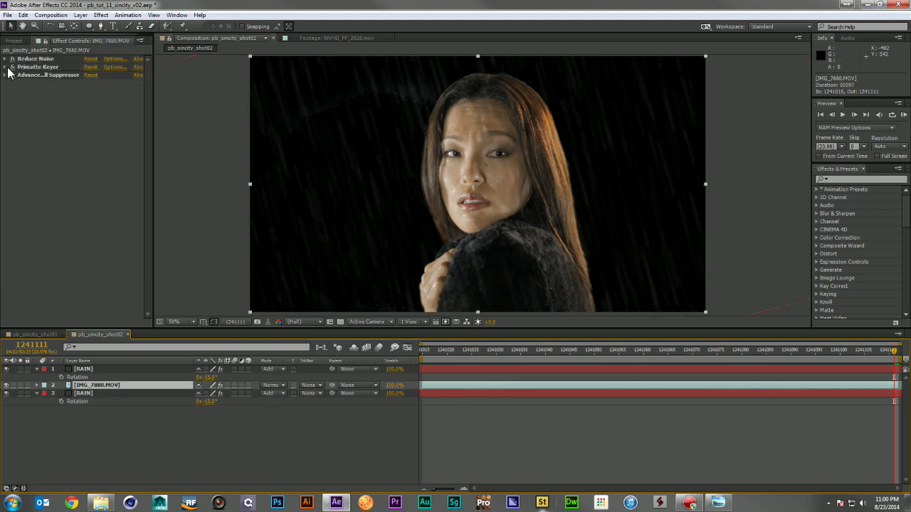
{"action": "left_click", "coordinate": [4, 67]}
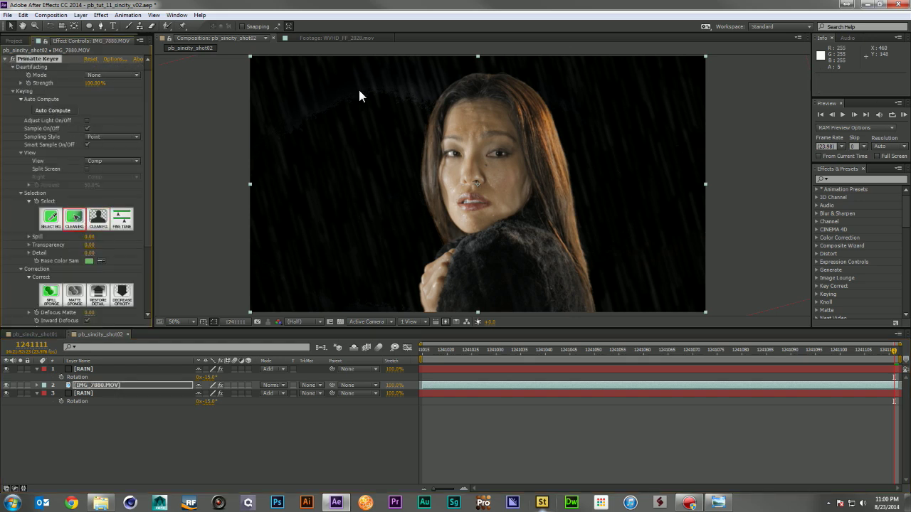
{"action": "left_click_drag", "start_coordinate": [412, 95], "coordinate": [420, 88]}
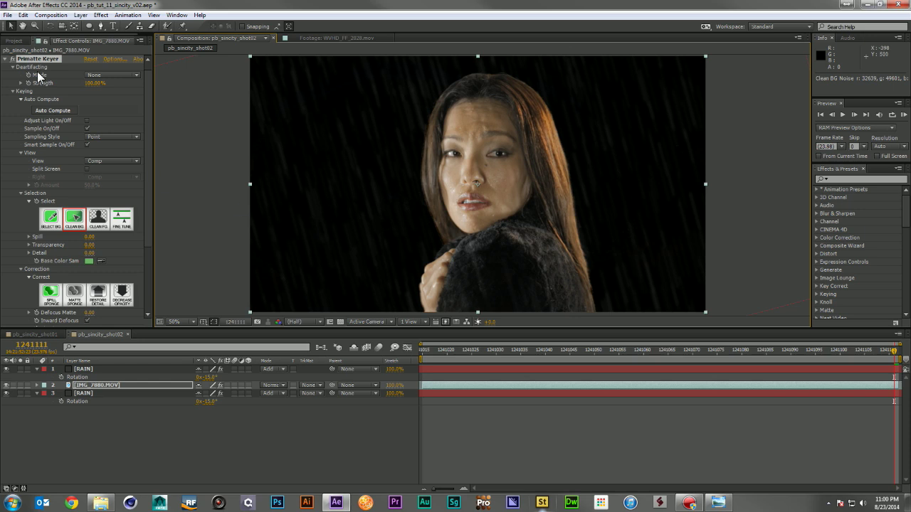
{"action": "left_click", "coordinate": [5, 59]}
{"action": "left_click", "coordinate": [139, 406]}
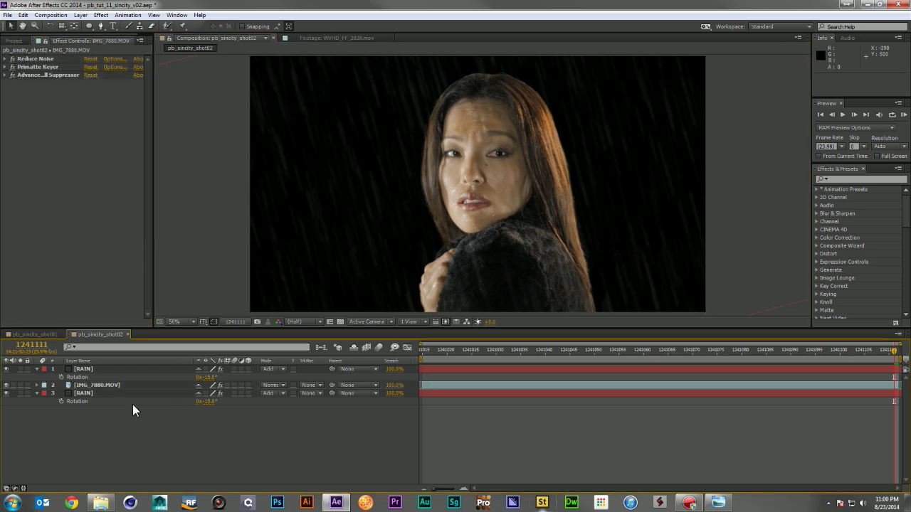
{"action": "left_click", "coordinate": [34, 333]}
{"action": "scroll", "coordinate": [149, 435], "scroll_direction": "down", "scroll_amount": 5}
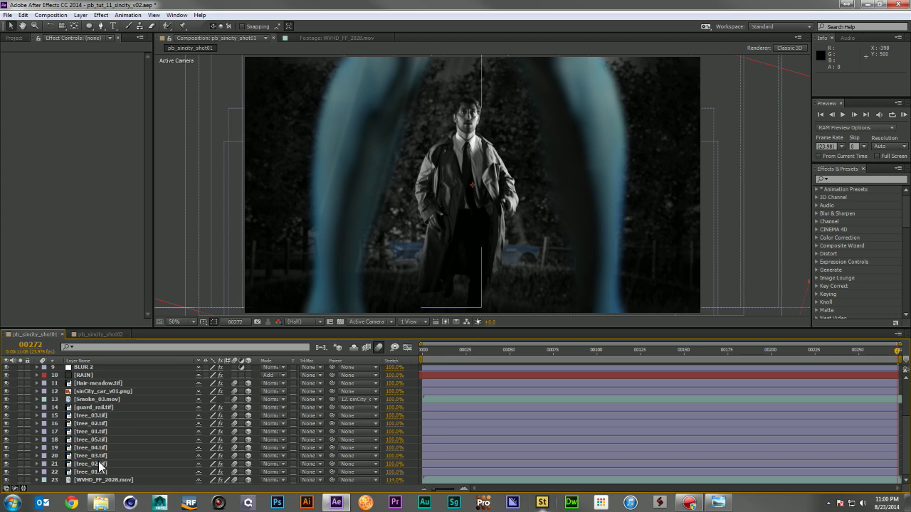
Select tree_01 through tree_05 in pb_sincity_shot01 and copy them.
{"action": "left_click", "coordinate": [94, 417]}
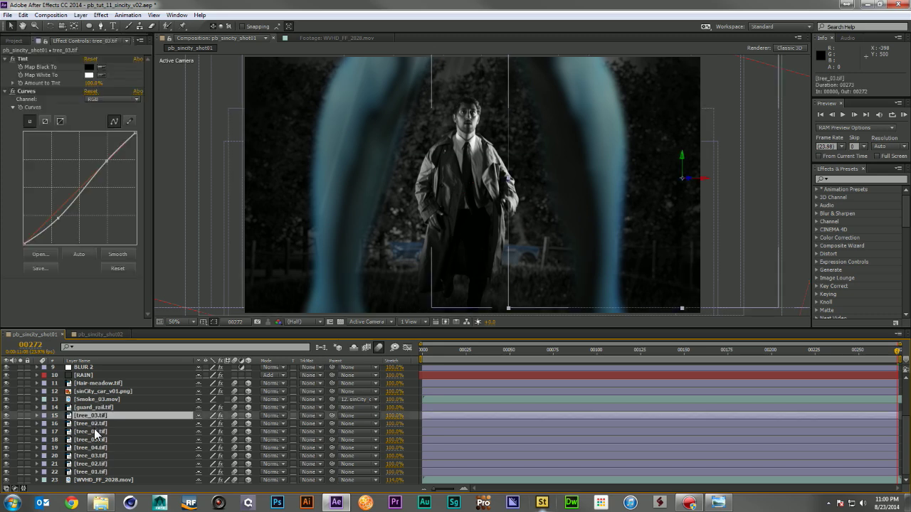
{"action": "left_click", "coordinate": [94, 431], "text": "shift"}
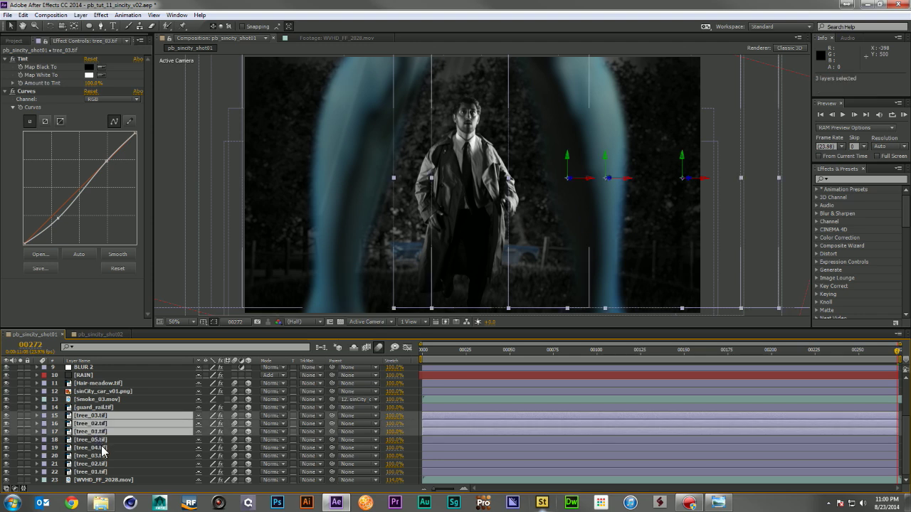
{"action": "left_click", "coordinate": [99, 439]}
{"action": "left_click", "coordinate": [102, 472], "text": "shift"}
{"action": "key", "text": "ctrl+c"}
Paste the five trees into pb_sincity_shot02, switch off their 3D, and scale them to 177%.
{"action": "left_click", "coordinate": [86, 336]}
{"action": "key", "text": "ctrl+v"}
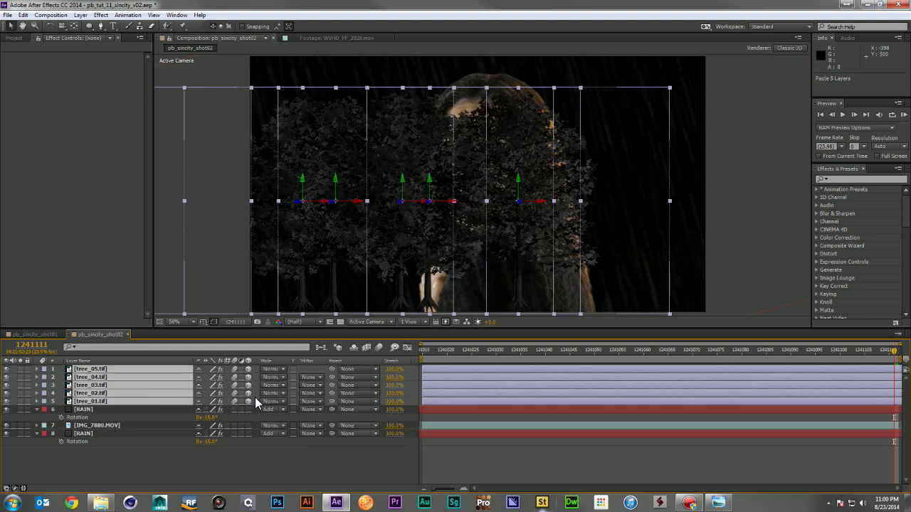
{"action": "left_click", "coordinate": [248, 377]}
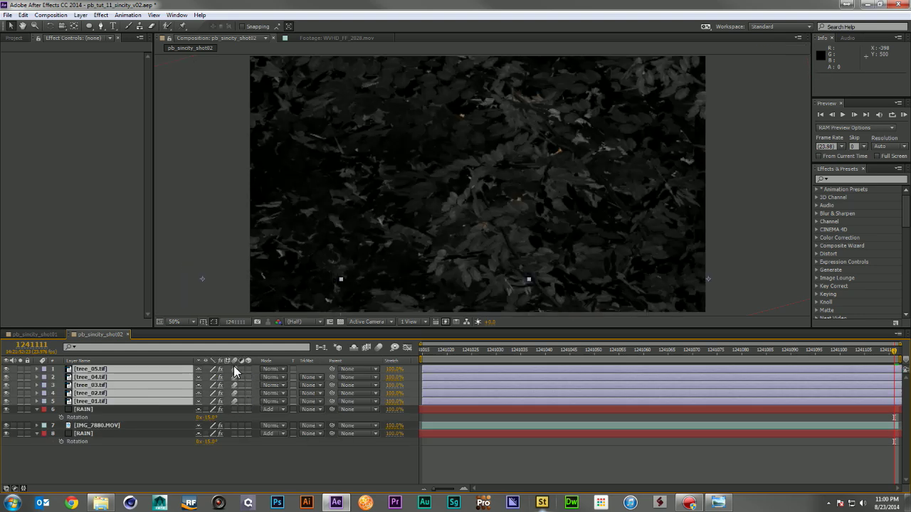
{"action": "left_click_drag", "start_coordinate": [233, 367], "coordinate": [232, 405]}
{"action": "key", "text": "s"}
{"action": "left_click_drag", "start_coordinate": [218, 377], "coordinate": [106, 481]}
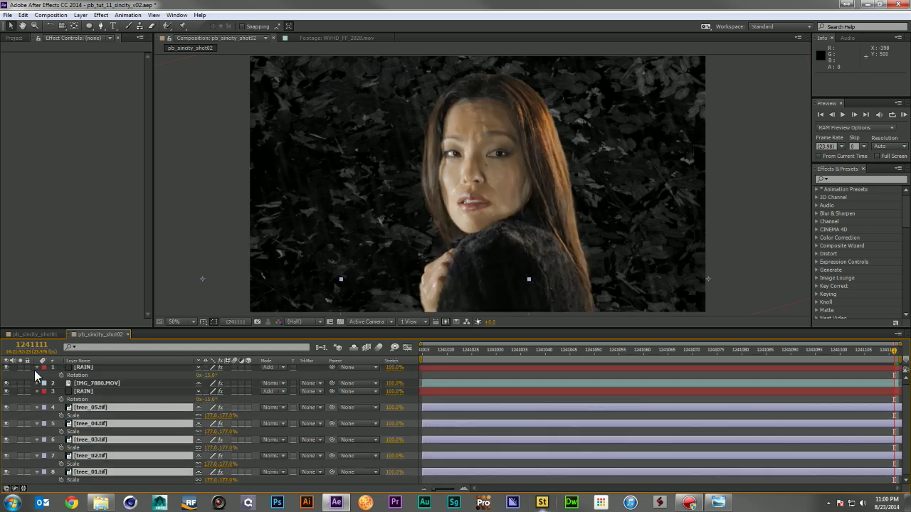
Collapse all layer properties and shrink the five tree layers to 77% scale.
{"action": "left_click", "coordinate": [33, 367]}
{"action": "key", "text": "ctrl+a"}
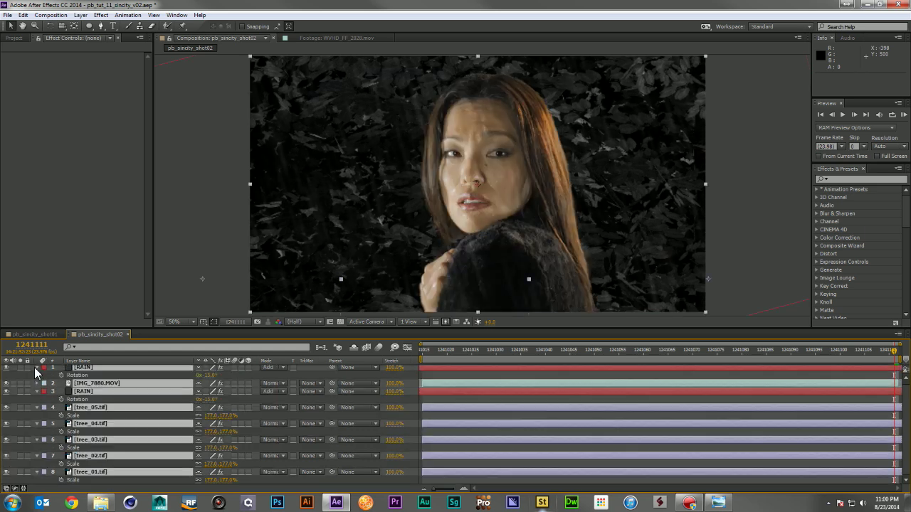
{"action": "key", "text": "u"}
{"action": "key", "text": "F2"}
{"action": "left_click", "coordinate": [95, 392]}
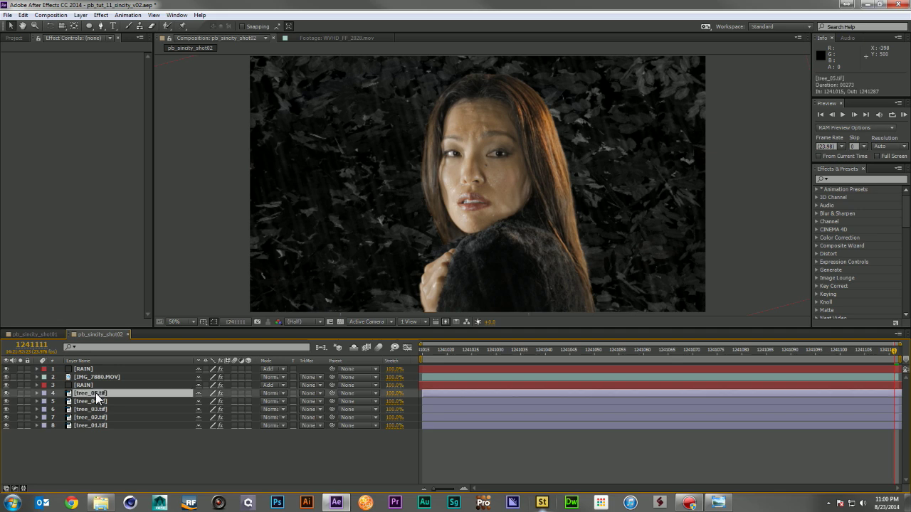
{"action": "left_click", "coordinate": [108, 426], "text": "shift"}
{"action": "key", "text": "s"}
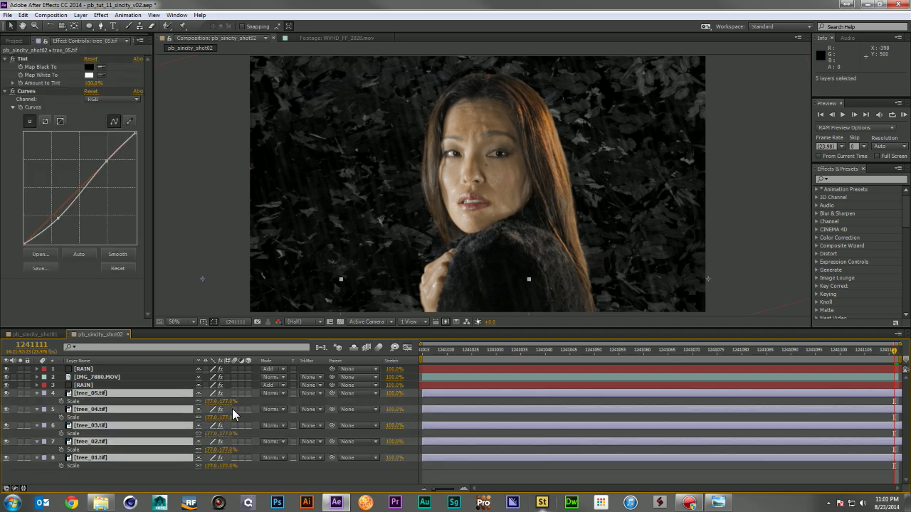
{"action": "left_click_drag", "start_coordinate": [227, 402], "coordinate": [183, 408]}
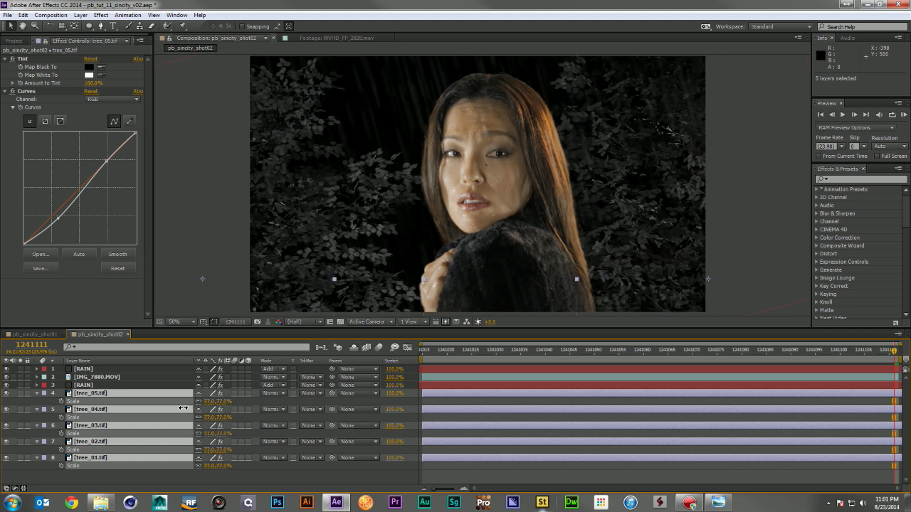
Reposition tree_05 through tree_01 one by one, shifting them up and toward the frame's centre.
{"action": "left_click", "coordinate": [203, 459]}
{"action": "left_click", "coordinate": [105, 393]}
{"action": "key", "text": "comma"}
{"action": "key", "text": "comma"}
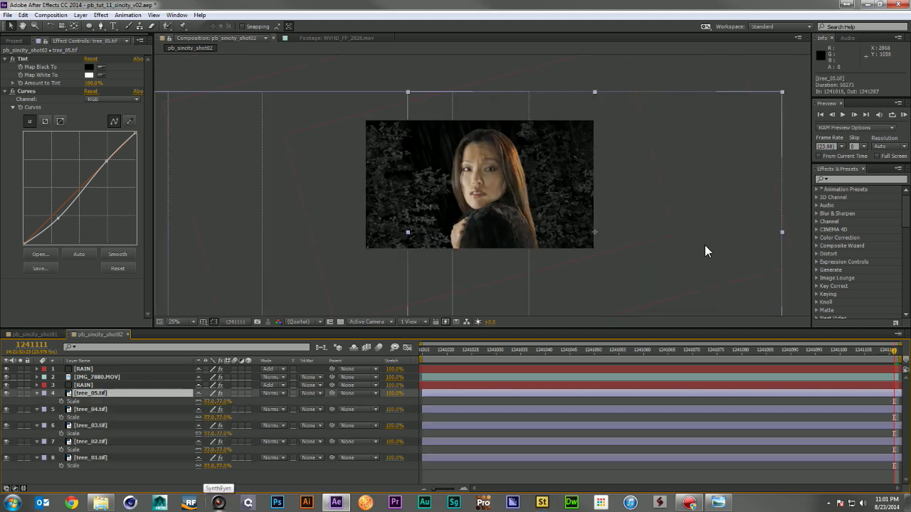
{"action": "left_click_drag", "start_coordinate": [691, 269], "coordinate": [650, 190]}
{"action": "left_click", "coordinate": [124, 410]}
{"action": "left_click_drag", "start_coordinate": [398, 233], "coordinate": [426, 133]}
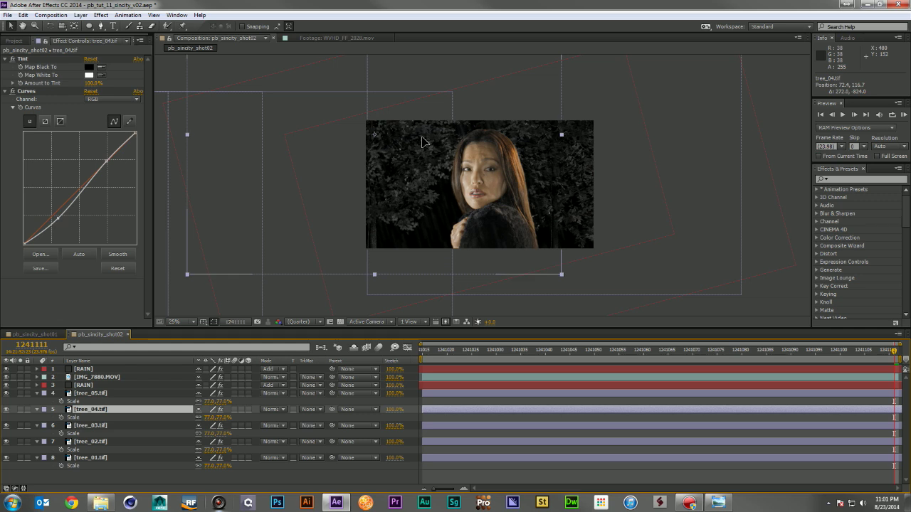
{"action": "left_click", "coordinate": [88, 425]}
{"action": "left_click_drag", "start_coordinate": [349, 238], "coordinate": [547, 125]}
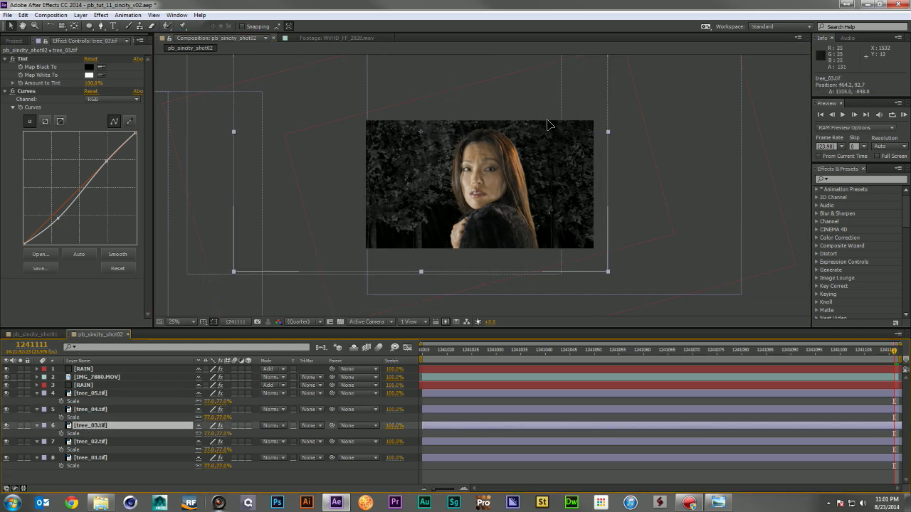
{"action": "left_click", "coordinate": [99, 441]}
{"action": "left_click_drag", "start_coordinate": [208, 58], "coordinate": [575, 109]}
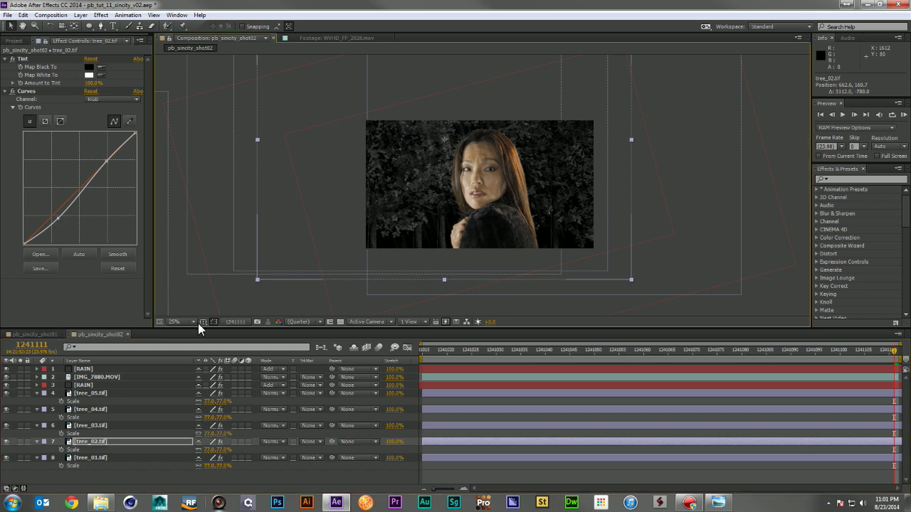
{"action": "left_click", "coordinate": [96, 459]}
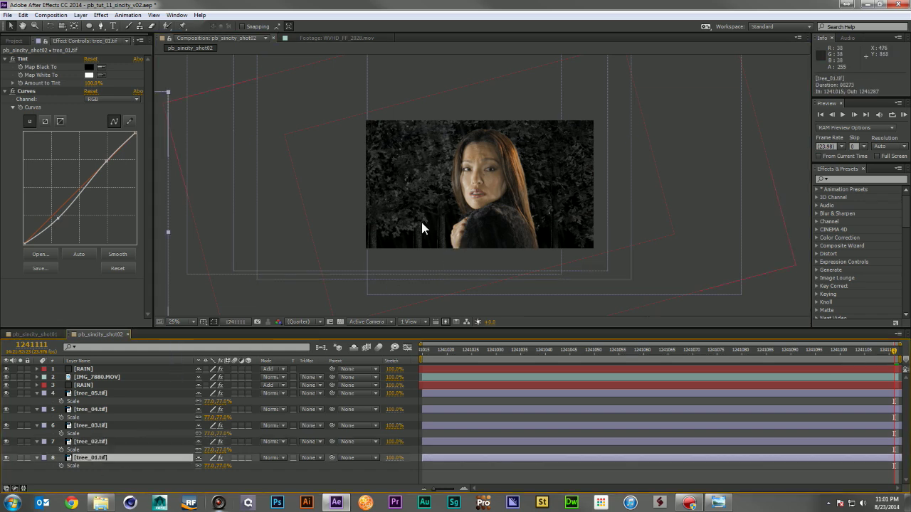
{"action": "left_click_drag", "start_coordinate": [155, 169], "coordinate": [570, 73]}
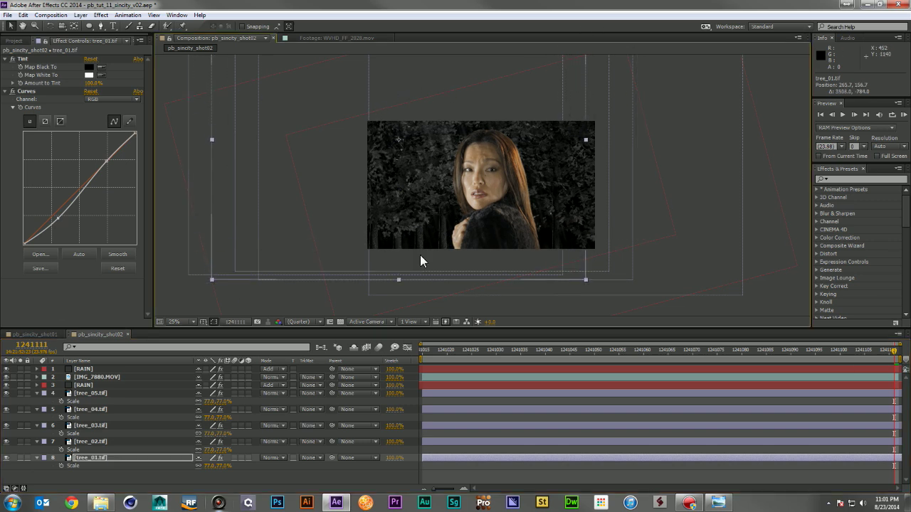
Fold away the tree layers' Scale rows and create a new adjustment layer.
{"action": "scroll", "coordinate": [420, 256], "scroll_direction": "up", "scroll_amount": 2}
{"action": "key", "text": "ctrl+shift+h"}
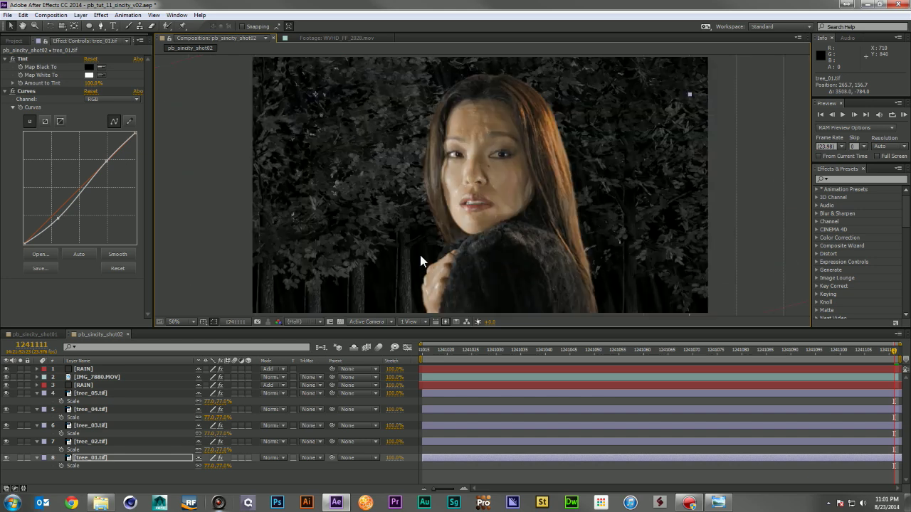
{"action": "key", "text": "ctrl+a"}
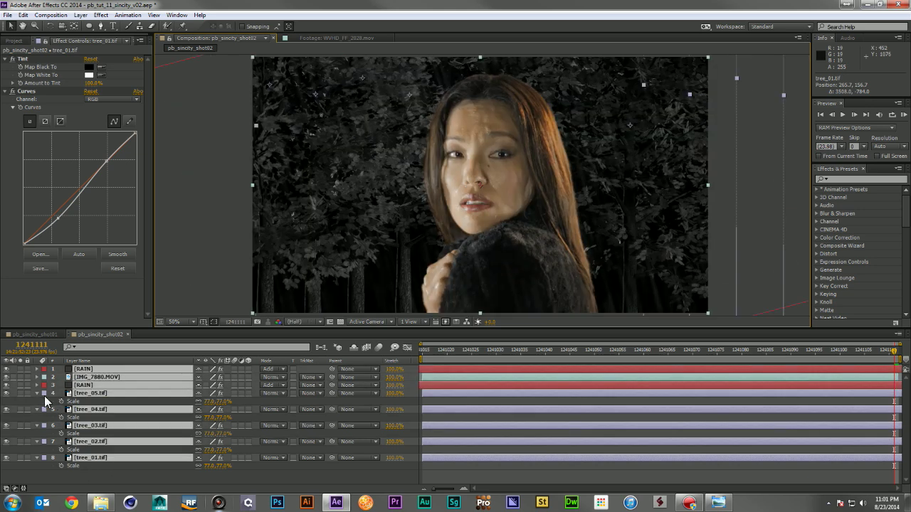
{"action": "left_click", "coordinate": [37, 393]}
{"action": "left_click", "coordinate": [99, 444]}
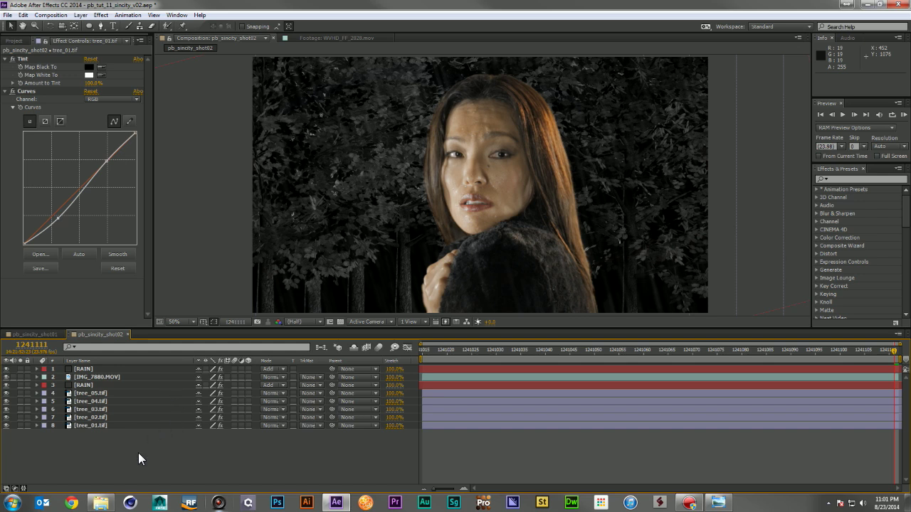
{"action": "key", "text": "ctrl+alt+y"}
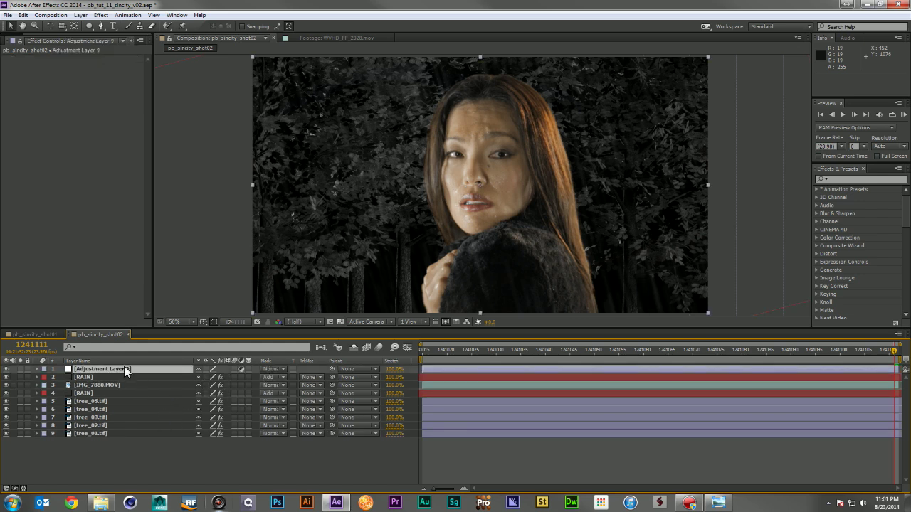
Rename the adjustment layer BLUR and move it below the second RAIN layer.
{"action": "key", "text": "Return"}
{"action": "type", "text": "BLUR"}
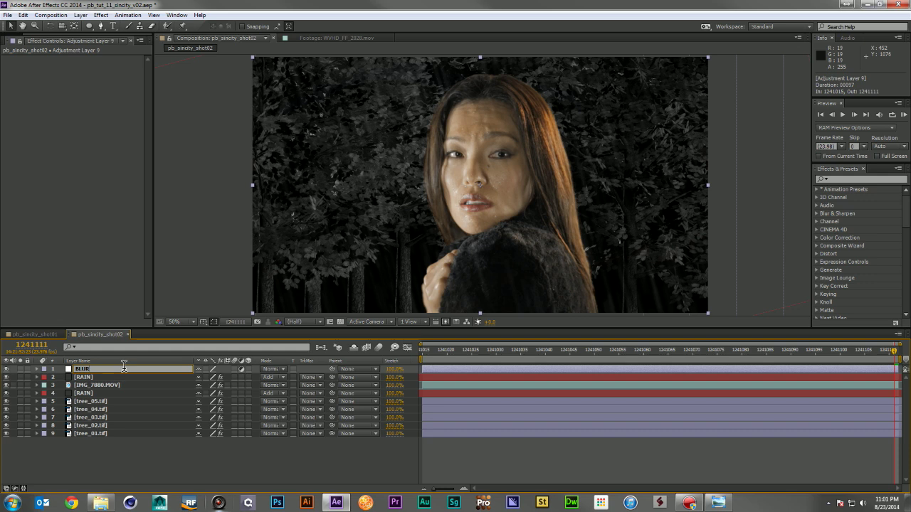
{"action": "key", "text": "Return"}
{"action": "left_click_drag", "start_coordinate": [124, 365], "coordinate": [138, 394]}
Apply Camera Lens Blur to BLUR, trying Blur Radius 10 and 5 before a final low value.
{"action": "left_click", "coordinate": [863, 178]}
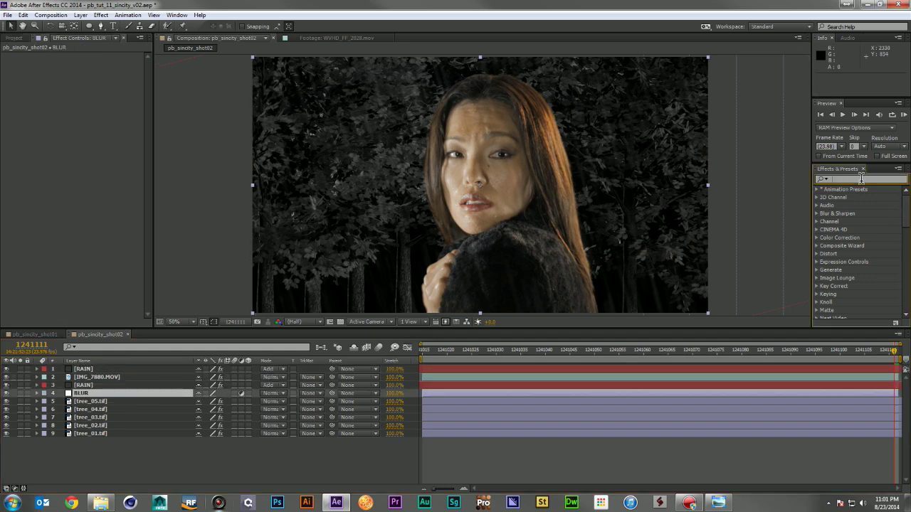
{"action": "type", "text": "cam"}
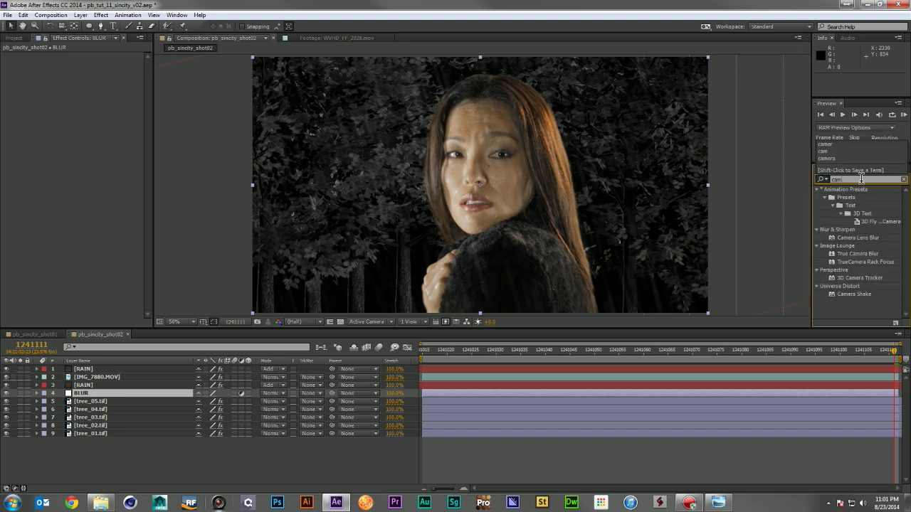
{"action": "left_click_drag", "start_coordinate": [850, 237], "coordinate": [51, 393]}
{"action": "left_click", "coordinate": [87, 64]}
{"action": "type", "text": "10"}
{"action": "key", "text": "Return"}
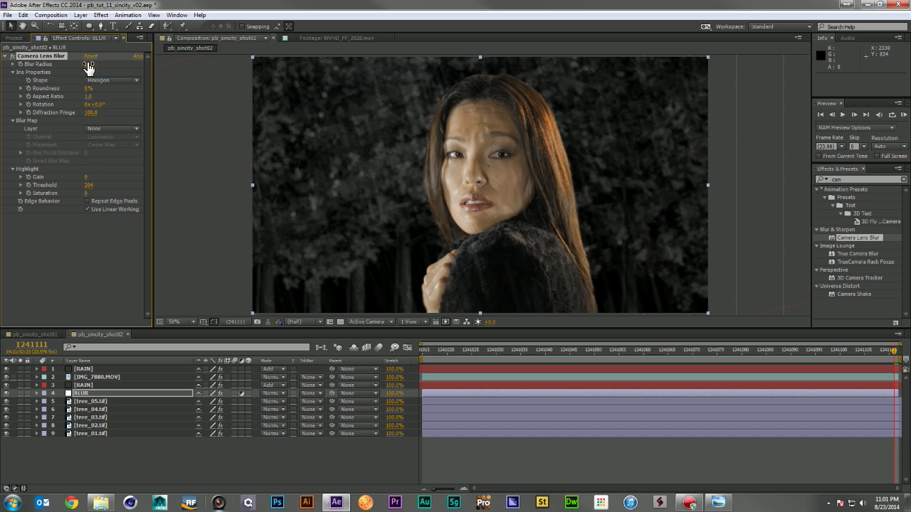
{"action": "left_click", "coordinate": [88, 64]}
{"action": "type", "text": "5"}
{"action": "key", "text": "Return"}
{"action": "left_click", "coordinate": [88, 64]}
{"action": "type", "text": "2"}
{"action": "key", "text": "Return"}
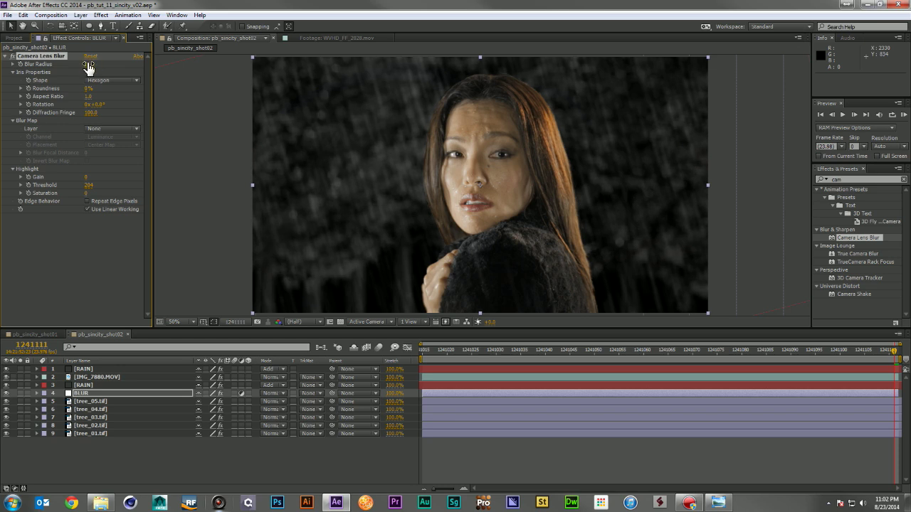
Move all five tree layers higher in the frame.
{"action": "left_click", "coordinate": [91, 403]}
{"action": "left_click", "coordinate": [93, 433], "text": "shift"}
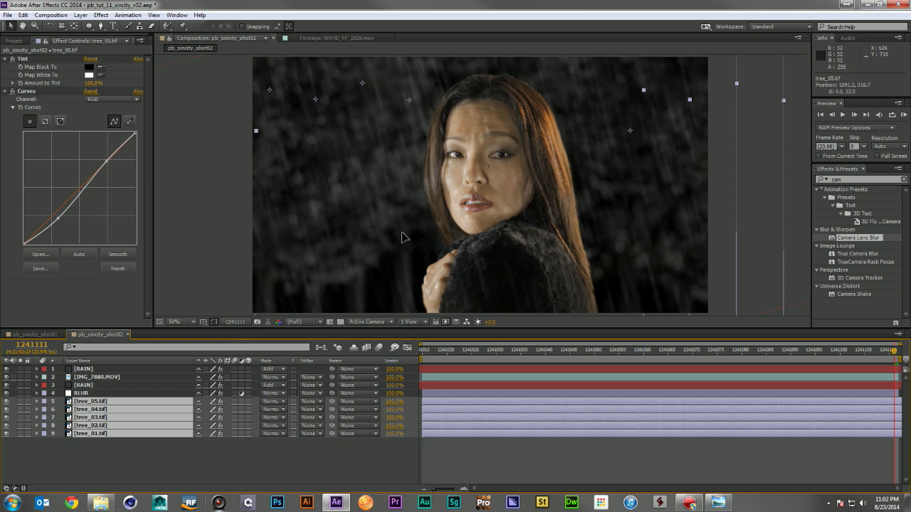
{"action": "left_click_drag", "start_coordinate": [402, 250], "coordinate": [417, 228]}
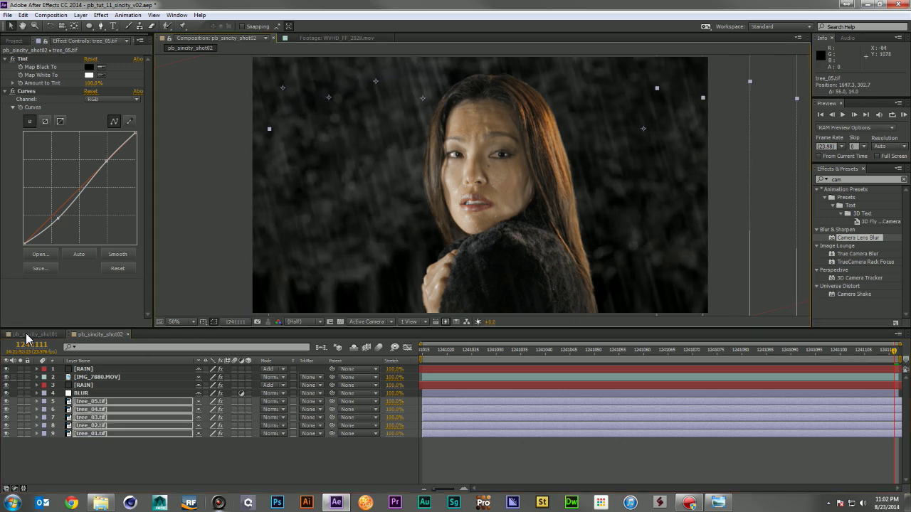
Paste the VIN vignette layer from pb_sincity_shot01 above the BLUR layer in shot02.
{"action": "left_click", "coordinate": [32, 334]}
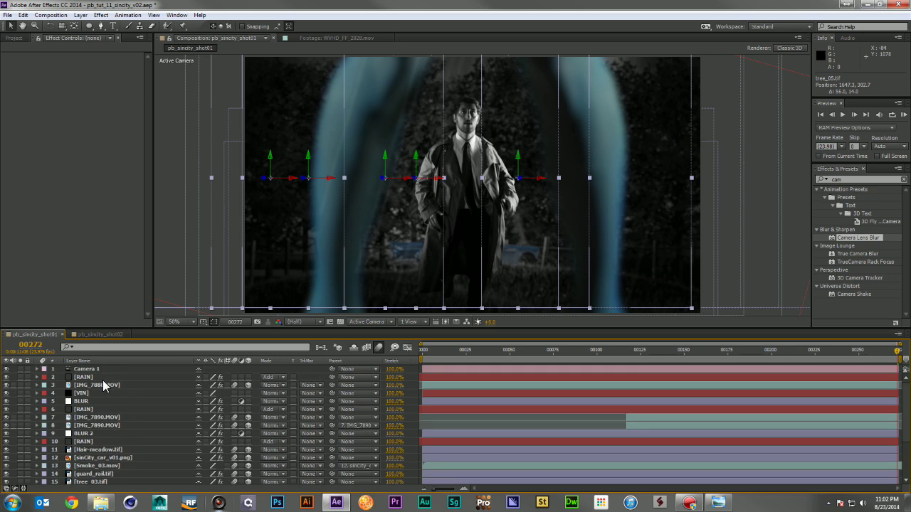
{"action": "left_click", "coordinate": [100, 335]}
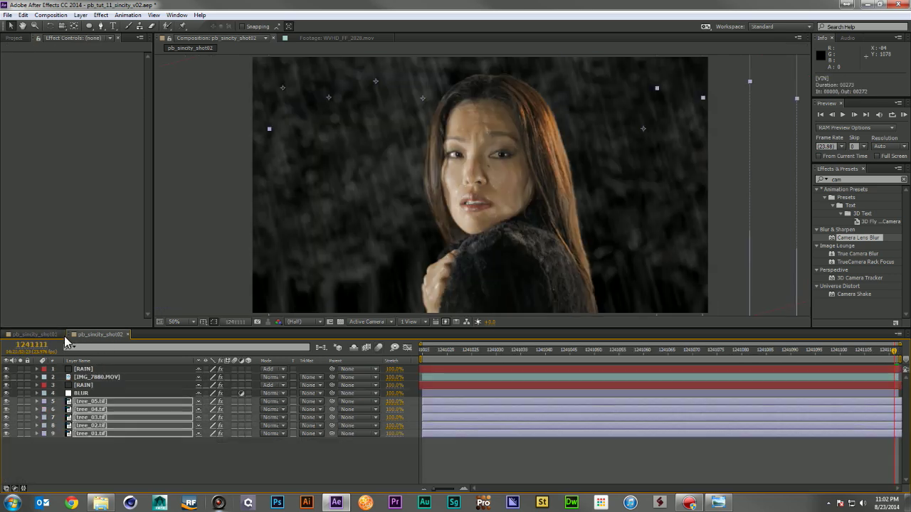
{"action": "left_click", "coordinate": [86, 393]}
{"action": "key", "text": "ctrl+v"}
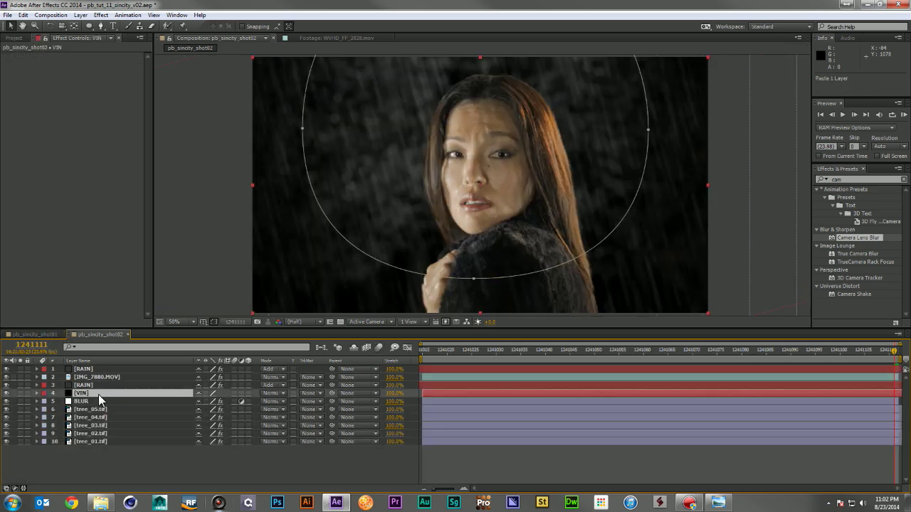
Free-transform the VIN mask into a tall ellipse tilted about -37° and nudged slightly right.
{"action": "double_click", "coordinate": [473, 281]}
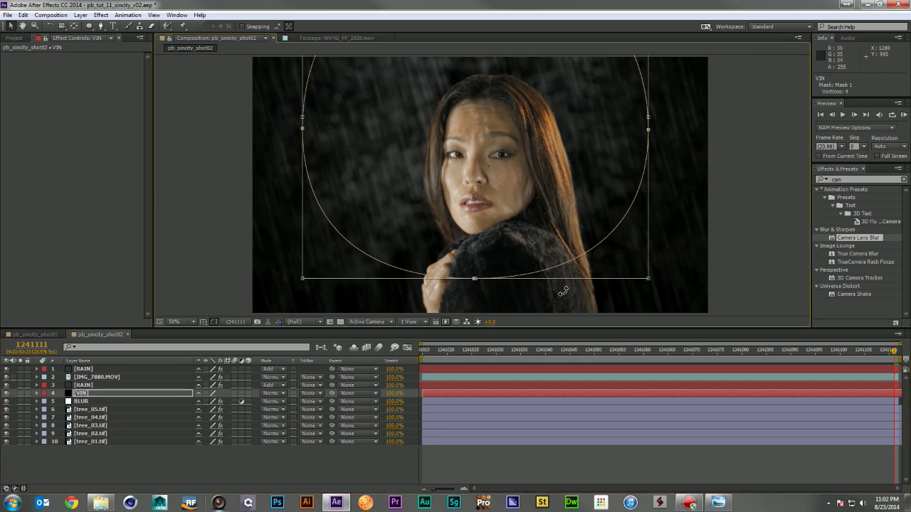
{"action": "key", "text": "comma"}
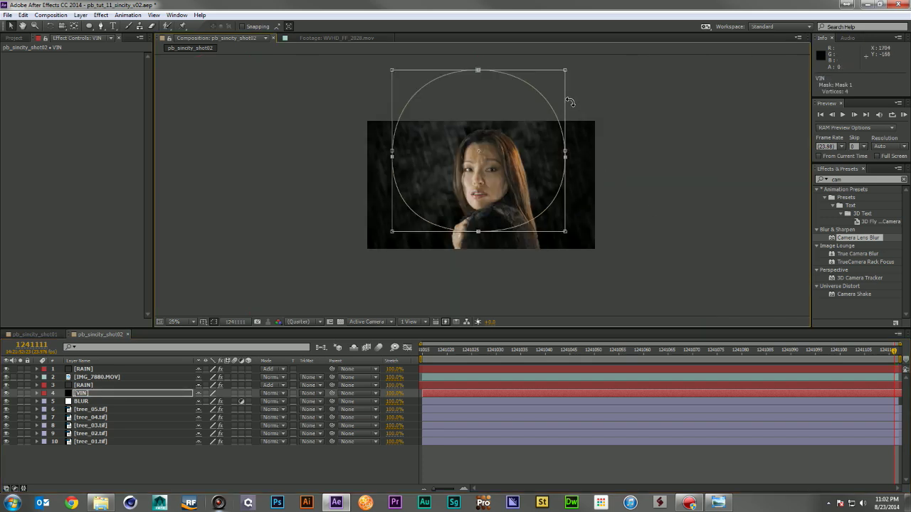
{"action": "key", "text": "Return"}
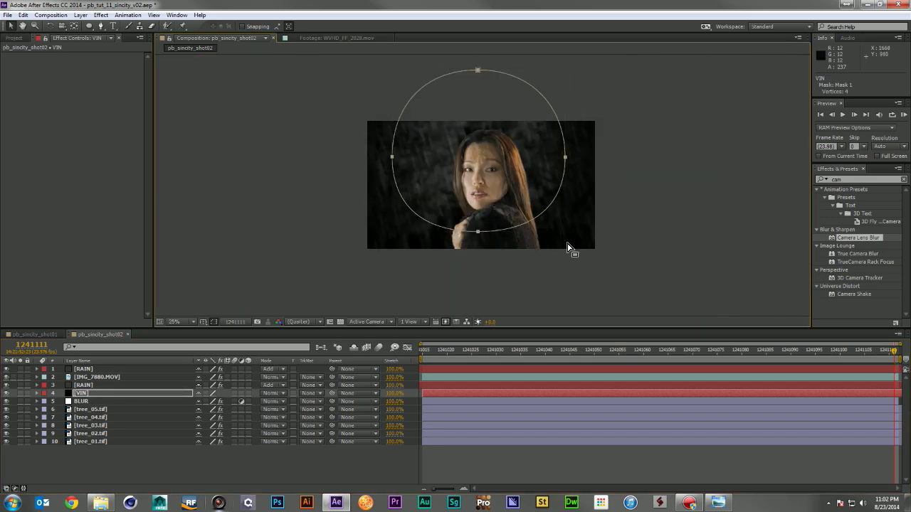
{"action": "double_click", "coordinate": [476, 233]}
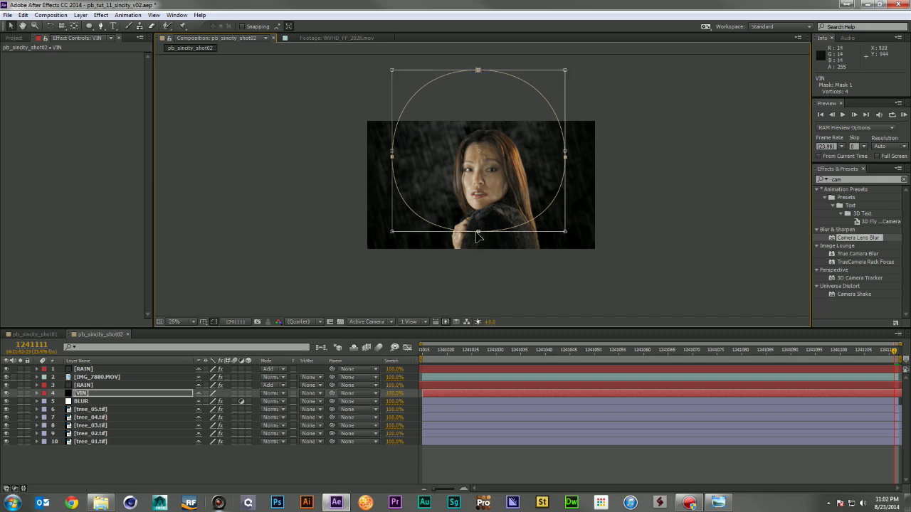
{"action": "left_click_drag", "start_coordinate": [565, 232], "coordinate": [493, 320]}
{"action": "left_click_drag", "start_coordinate": [593, 67], "coordinate": [459, 60]}
{"action": "left_click_drag", "start_coordinate": [422, 167], "coordinate": [432, 144]}
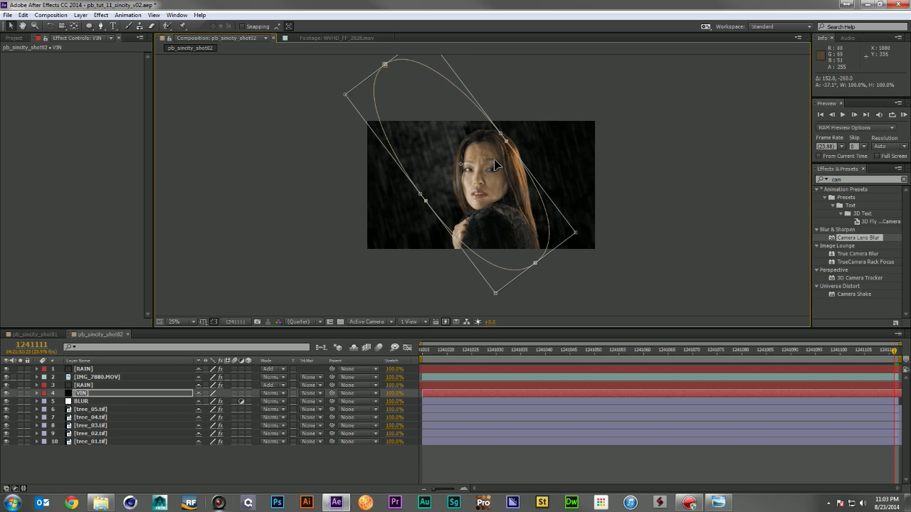
{"action": "key", "text": "period"}
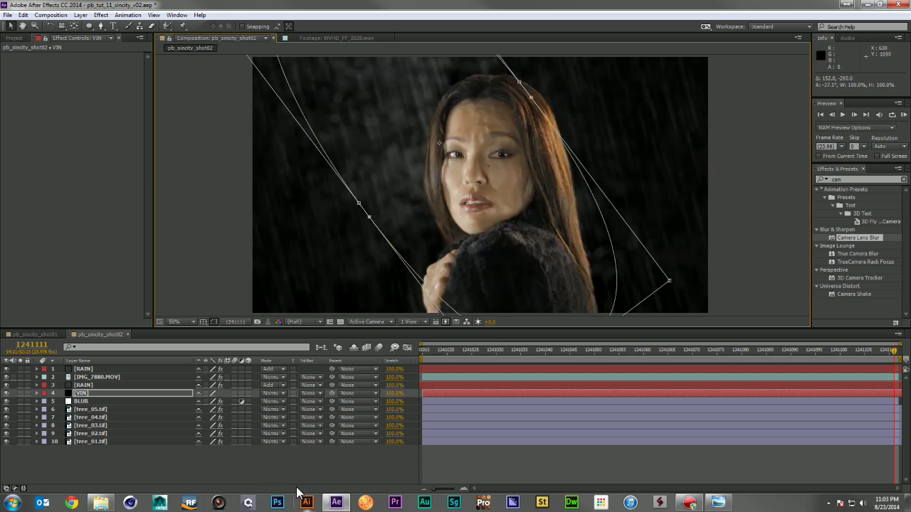
{"action": "left_click", "coordinate": [302, 457]}
{"action": "left_click_drag", "start_coordinate": [463, 347], "coordinate": [631, 350]}
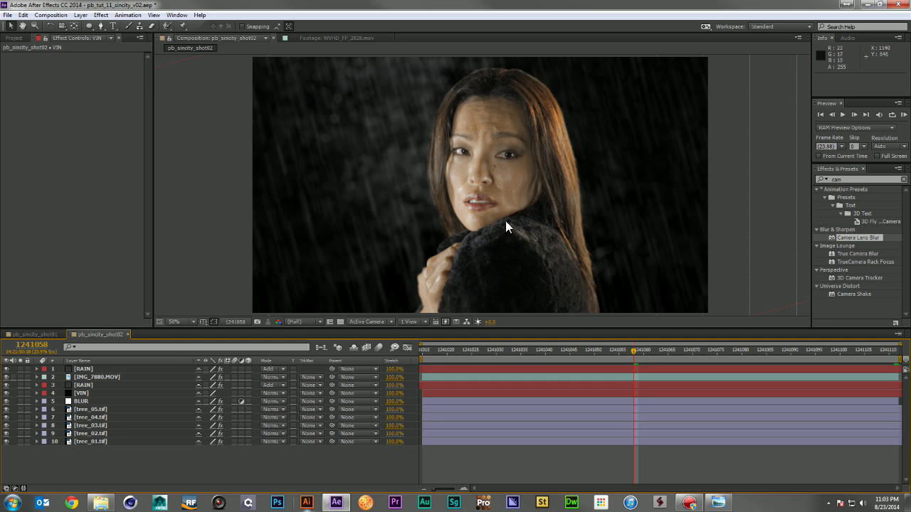
Lower the VIN layer's Opacity to 58%, then scrub the timeline toward the blink.
{"action": "left_click", "coordinate": [74, 394]}
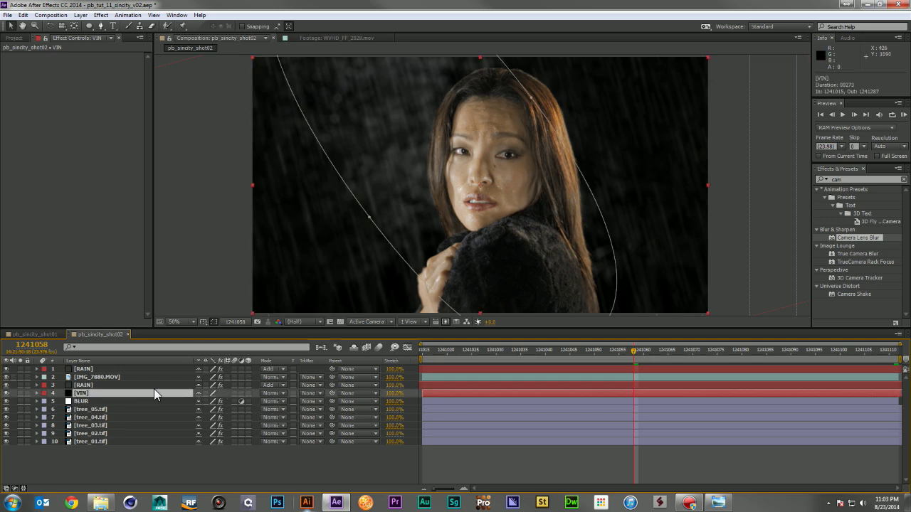
{"action": "key", "text": "t"}
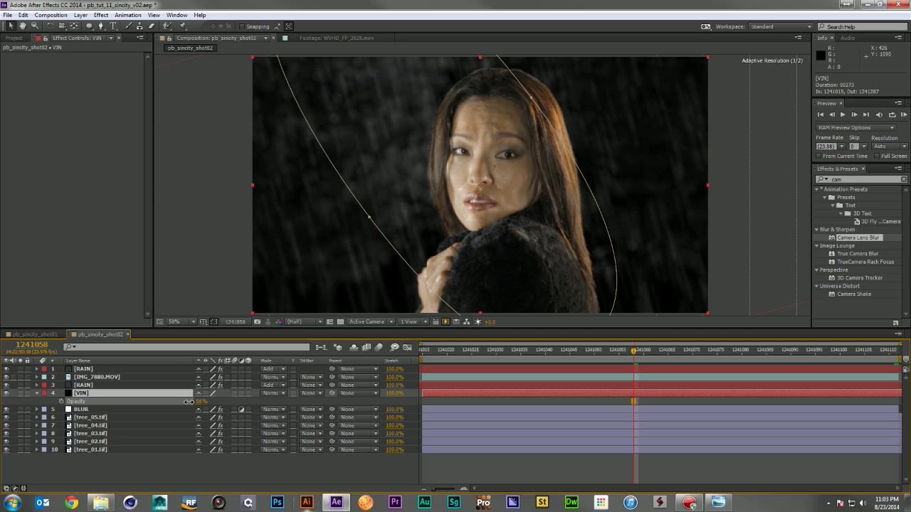
{"action": "left_click", "coordinate": [231, 468]}
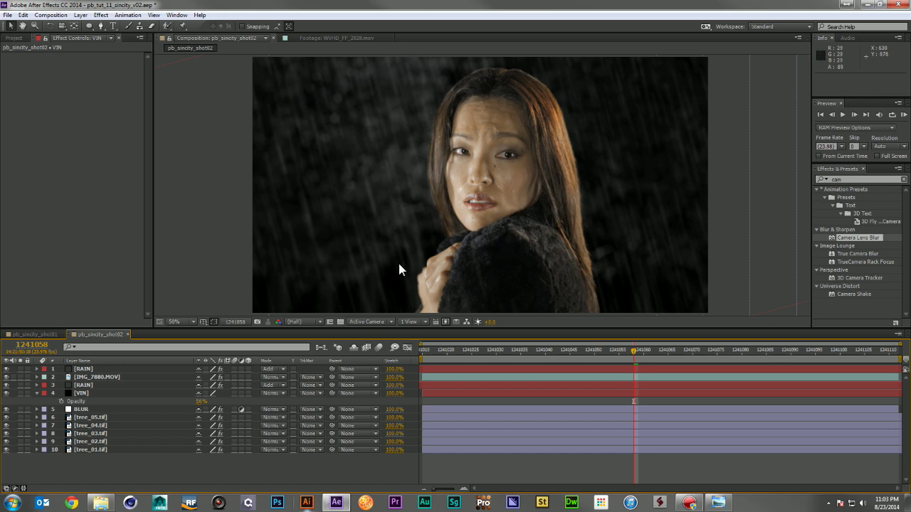
{"action": "left_click", "coordinate": [37, 393]}
{"action": "left_click_drag", "start_coordinate": [424, 350], "coordinate": [592, 362]}
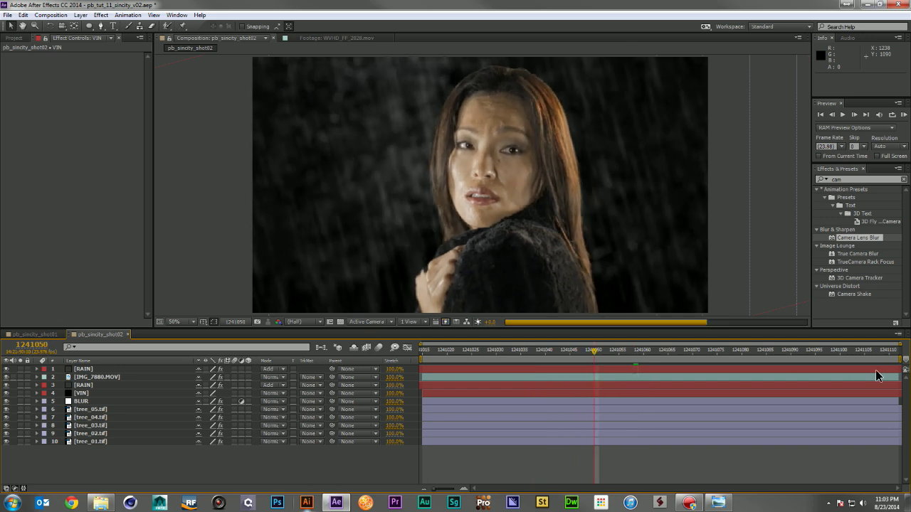
Drop composition marker 1 at the blink and scrub ahead to find where the blink ends.
{"action": "left_click_drag", "start_coordinate": [900, 361], "coordinate": [650, 377]}
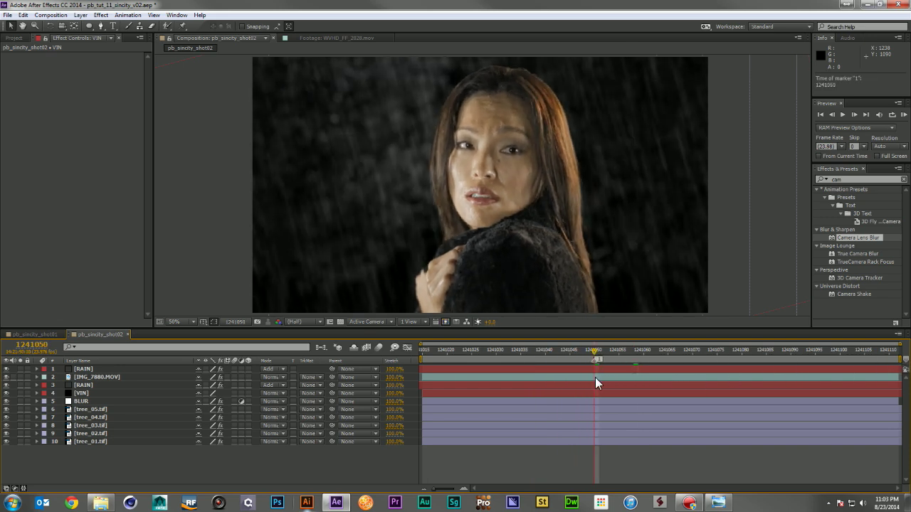
{"action": "left_click_drag", "start_coordinate": [592, 356], "coordinate": [716, 357]}
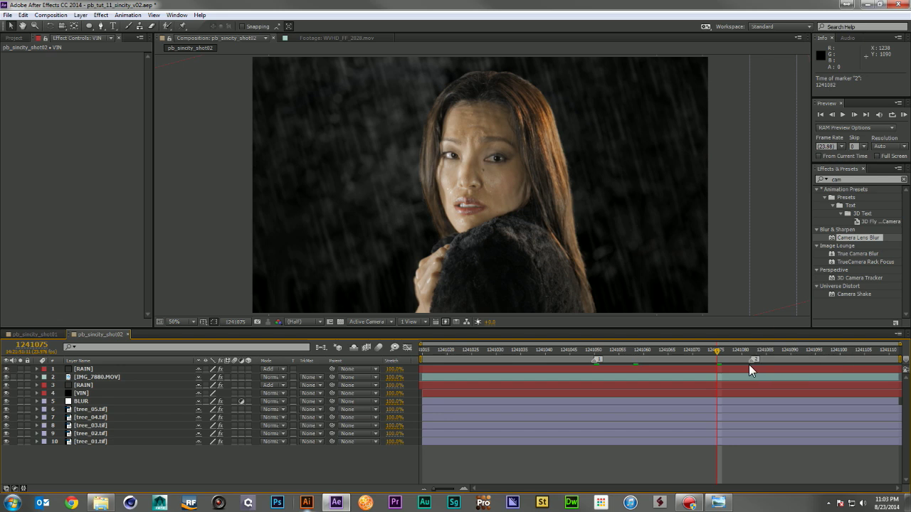
{"action": "mouse_move", "coordinate": [715, 345]}
{"action": "left_mouse_down"}
{"action": "mouse_move", "coordinate": [898, 362]}
{"action": "mouse_move", "coordinate": [632, 373]}
{"action": "mouse_move", "coordinate": [595, 363]}
{"action": "left_mouse_up"}
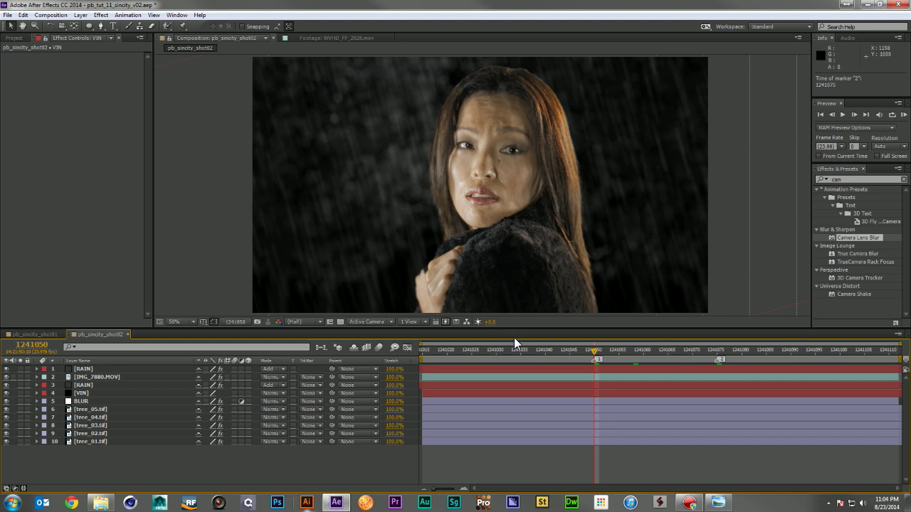
{"action": "left_click", "coordinate": [108, 377]}
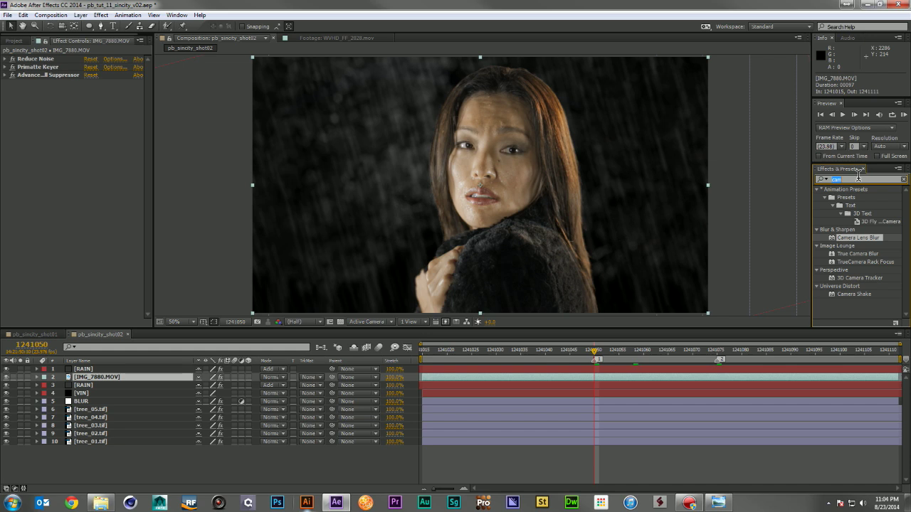
Apply Hue/Saturation to IMG_7880.MOV and fully desaturate its Reds and Yellows.
{"action": "type", "text": "hue/"}
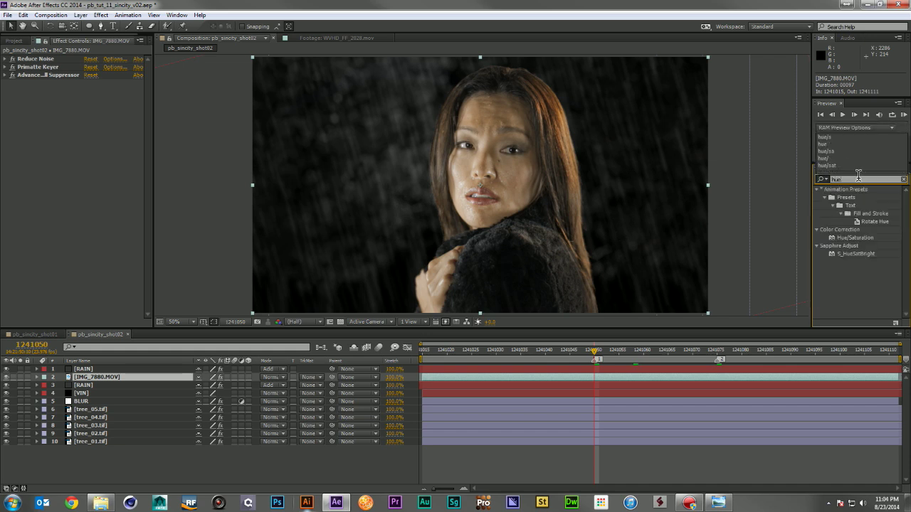
{"action": "left_click_drag", "start_coordinate": [857, 197], "coordinate": [64, 171]}
{"action": "left_click", "coordinate": [107, 92]}
{"action": "left_click", "coordinate": [107, 108]}
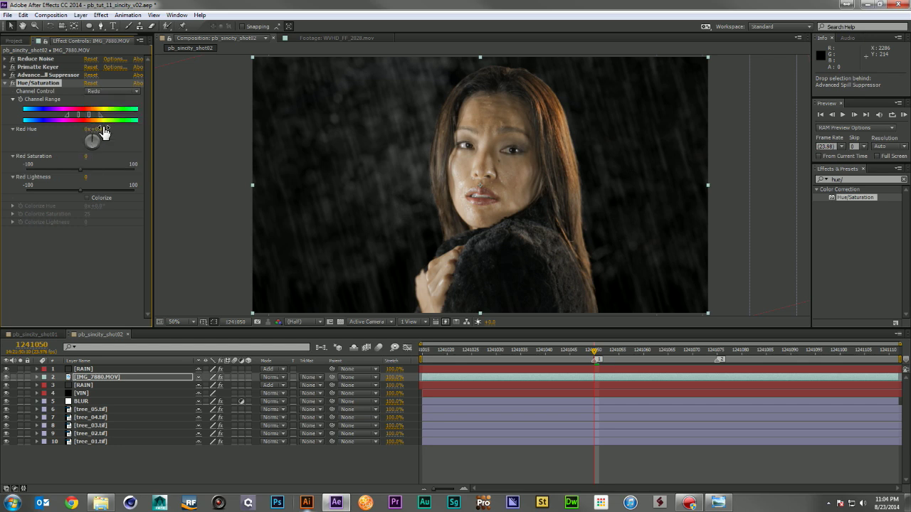
{"action": "left_click_drag", "start_coordinate": [103, 133], "coordinate": [3, 128]}
{"action": "key", "text": "ctrl+z"}
{"action": "left_click_drag", "start_coordinate": [88, 162], "coordinate": [4, 163]}
{"action": "left_click", "coordinate": [114, 91]}
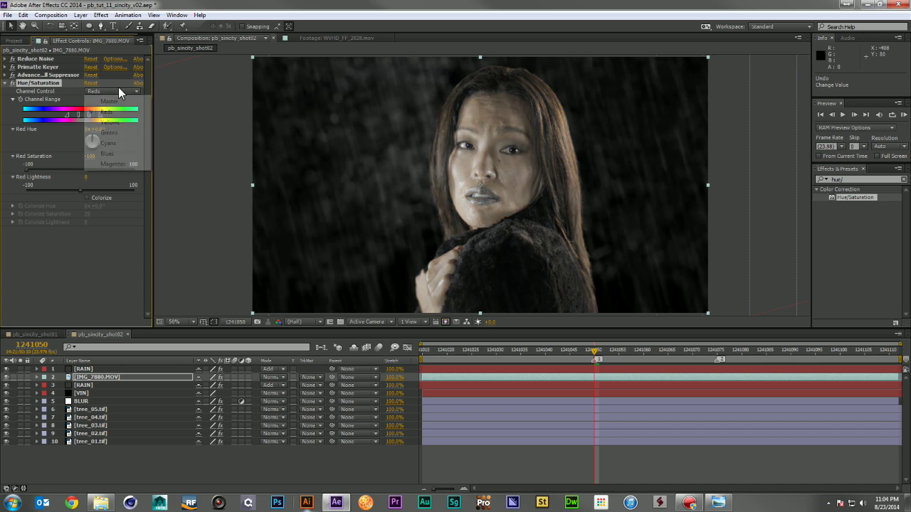
{"action": "left_click", "coordinate": [109, 123]}
{"action": "left_click_drag", "start_coordinate": [88, 155], "coordinate": [4, 164]}
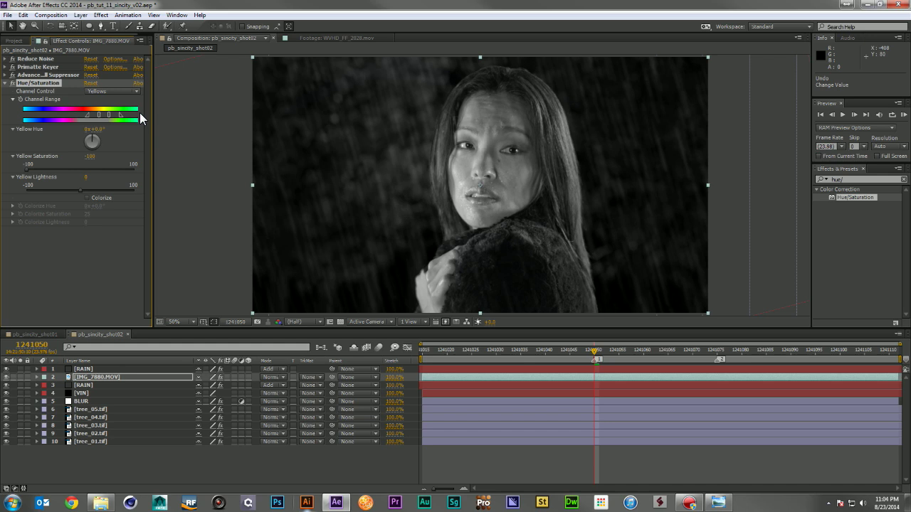
Add Curves to the footage, placed above Hue/Saturation in Effect Controls.
{"action": "left_click", "coordinate": [848, 179]}
{"action": "type", "text": "c"}
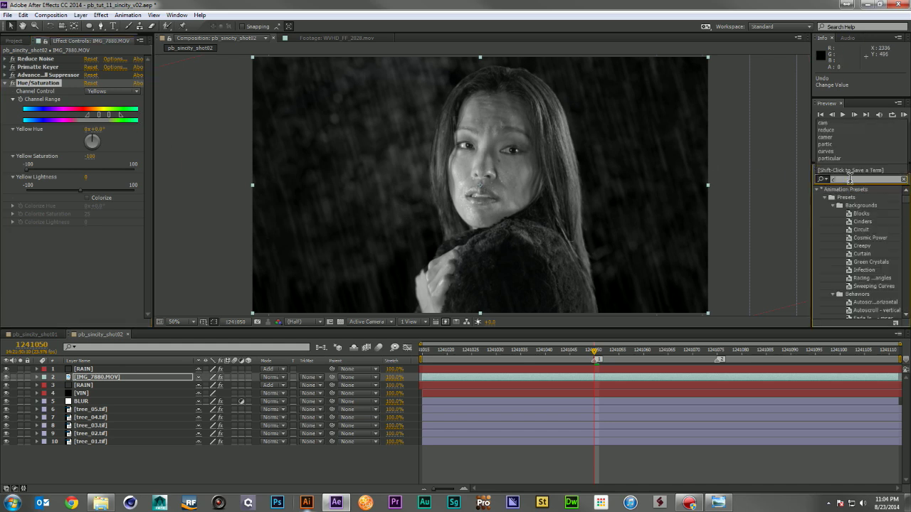
{"action": "type", "text": "urves"}
{"action": "left_click_drag", "start_coordinate": [850, 224], "coordinate": [86, 83]}
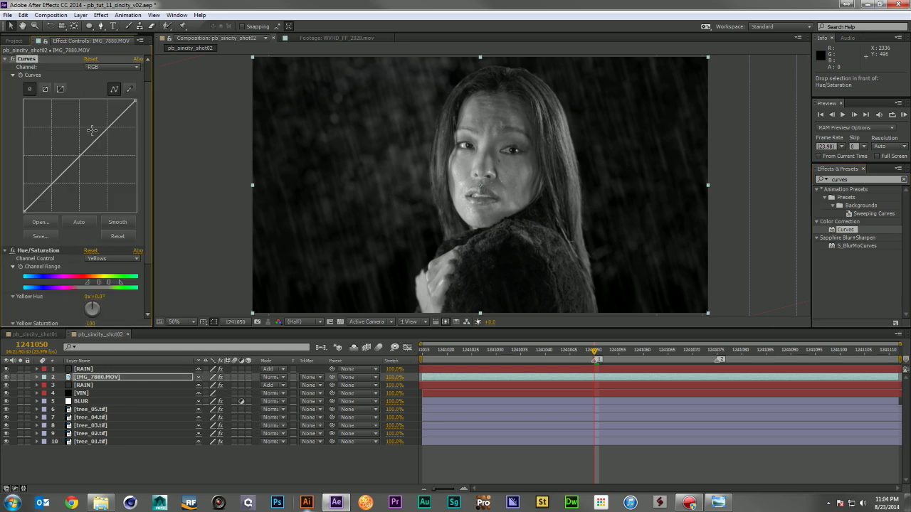
Reset Curves after a Red-channel trial, then bend the RGB curve into a contrast-boosting S-shape.
{"action": "left_click_drag", "start_coordinate": [106, 133], "coordinate": [102, 126]}
{"action": "left_click", "coordinate": [112, 67]}
{"action": "left_click", "coordinate": [107, 75]}
{"action": "left_click_drag", "start_coordinate": [63, 169], "coordinate": [54, 192]}
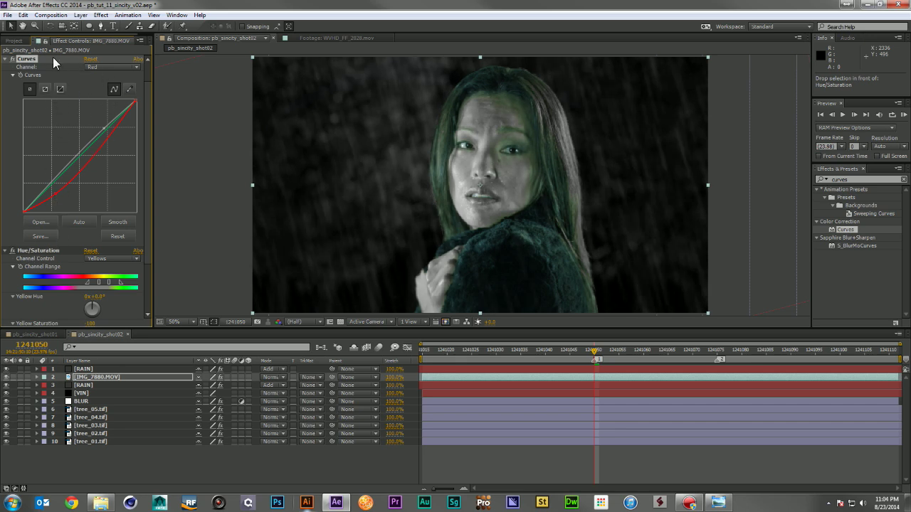
{"action": "left_click", "coordinate": [91, 59]}
{"action": "mouse_move", "coordinate": [104, 128]}
{"action": "left_mouse_down"}
{"action": "mouse_move", "coordinate": [92, 121]}
{"action": "mouse_move", "coordinate": [100, 125]}
{"action": "left_mouse_up"}
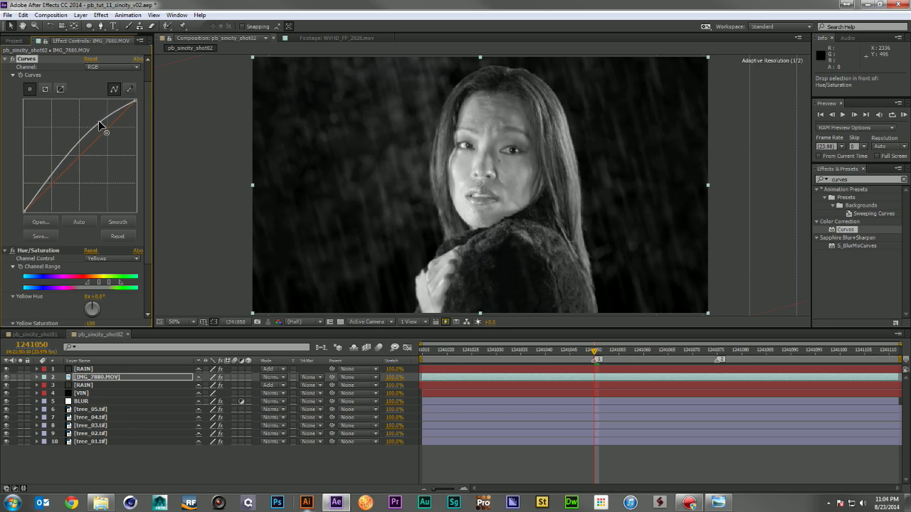
{"action": "left_click_drag", "start_coordinate": [52, 170], "coordinate": [55, 187]}
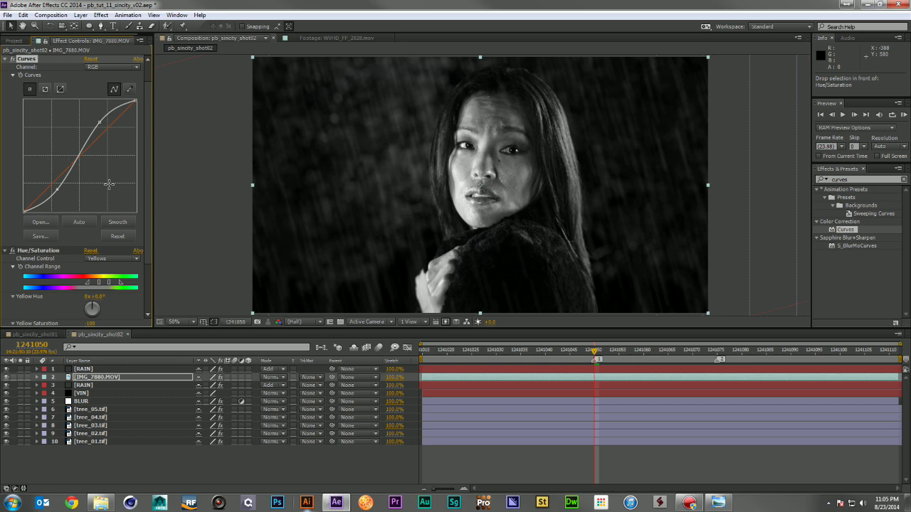
{"action": "scroll", "coordinate": [46, 240], "scroll_direction": "down", "scroll_amount": 3}
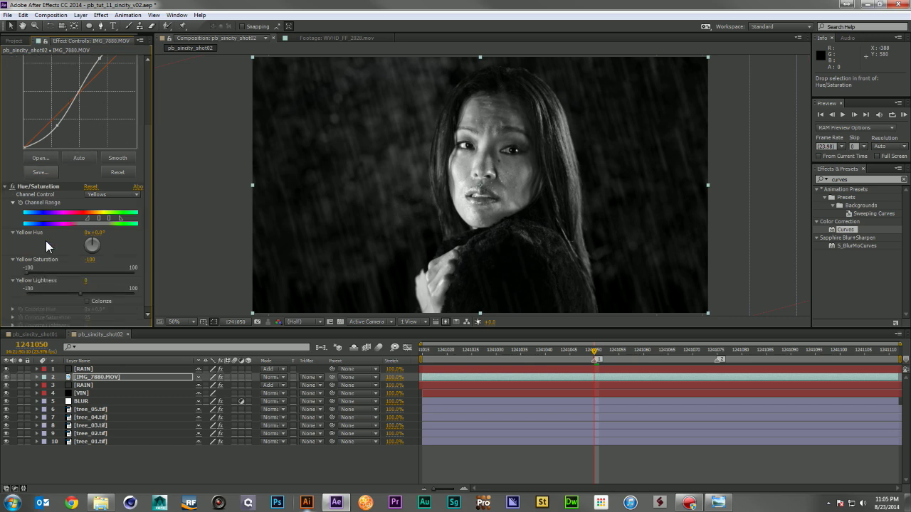
{"action": "scroll", "coordinate": [45, 241], "scroll_direction": "up", "scroll_amount": 4}
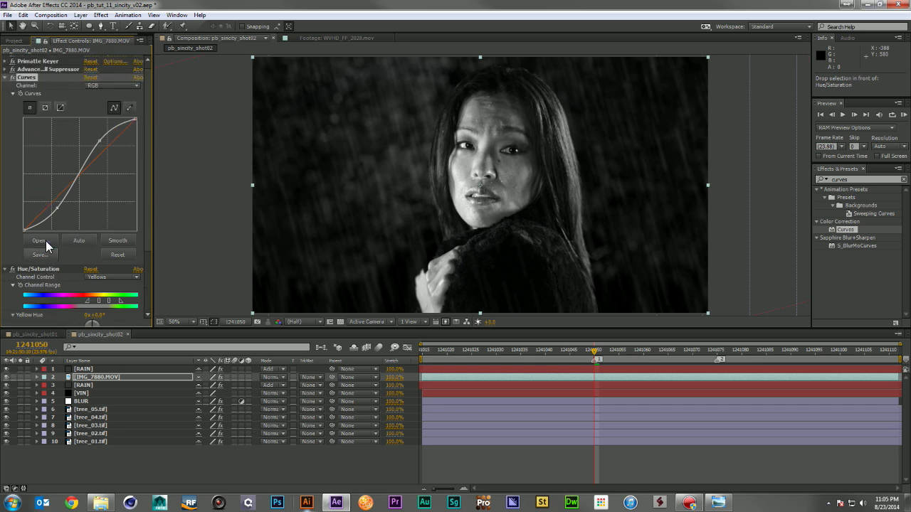
{"action": "left_click", "coordinate": [11, 77]}
{"action": "left_click", "coordinate": [76, 377]}
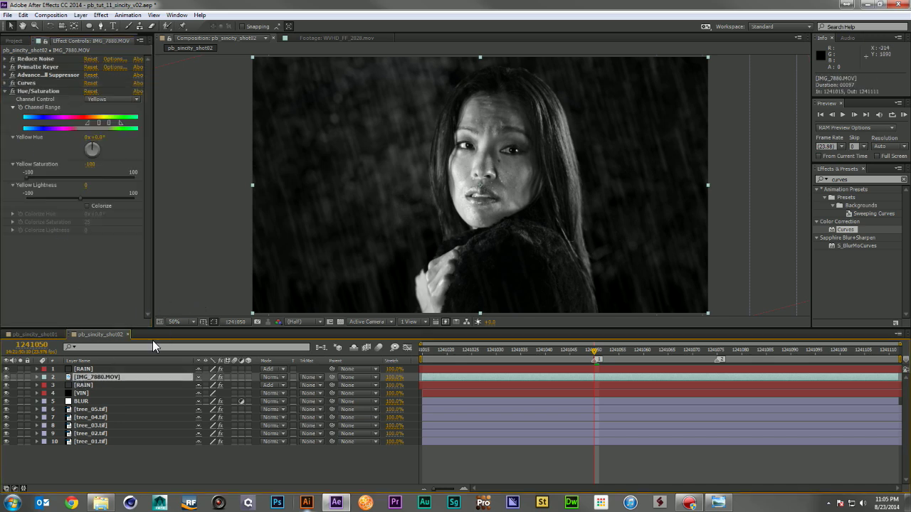
Duplicate IMG_7880.MOV, delete Curves from the copy, and set its Master Saturation to -51.
{"action": "key", "text": "ctrl+d"}
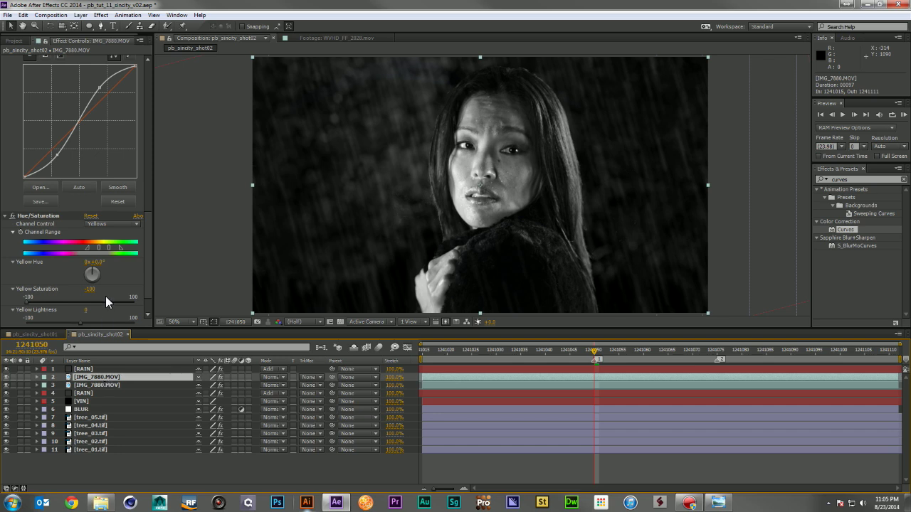
{"action": "scroll", "coordinate": [95, 225], "scroll_direction": "up", "scroll_amount": 3}
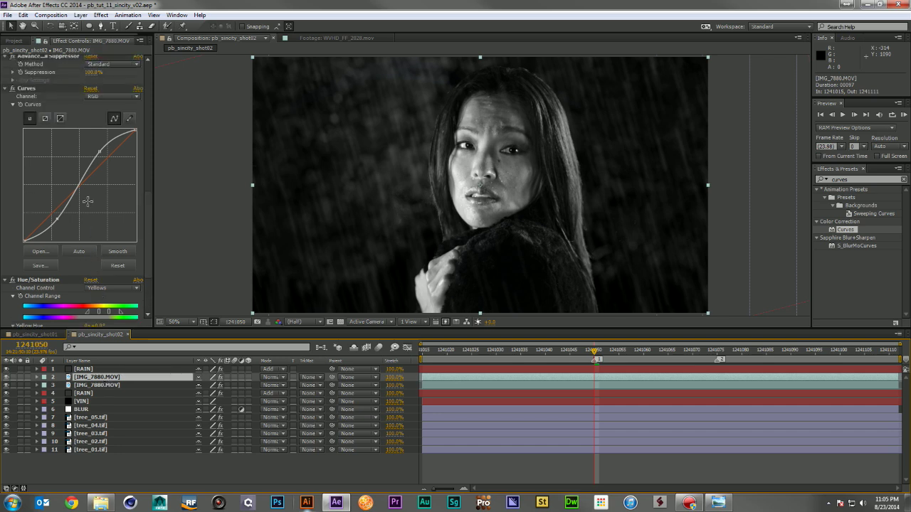
{"action": "left_click", "coordinate": [27, 88]}
{"action": "key", "text": "Delete"}
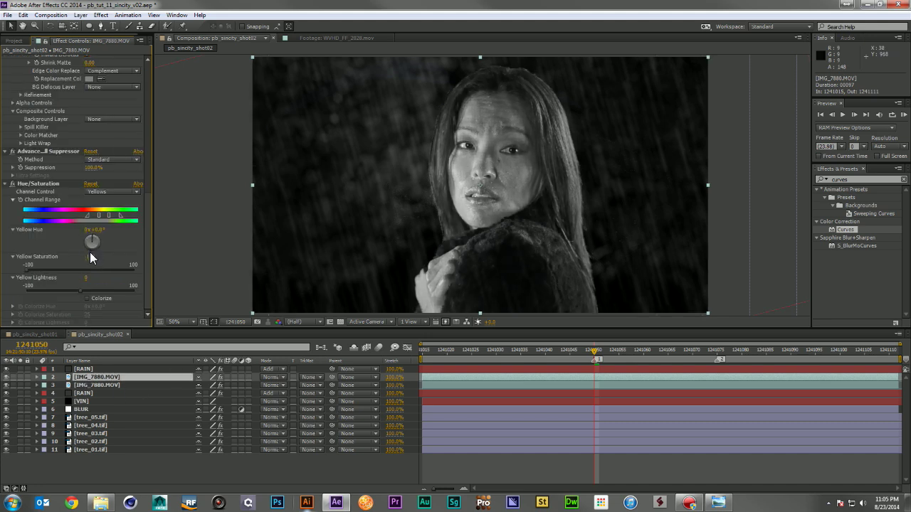
{"action": "left_click", "coordinate": [91, 184]}
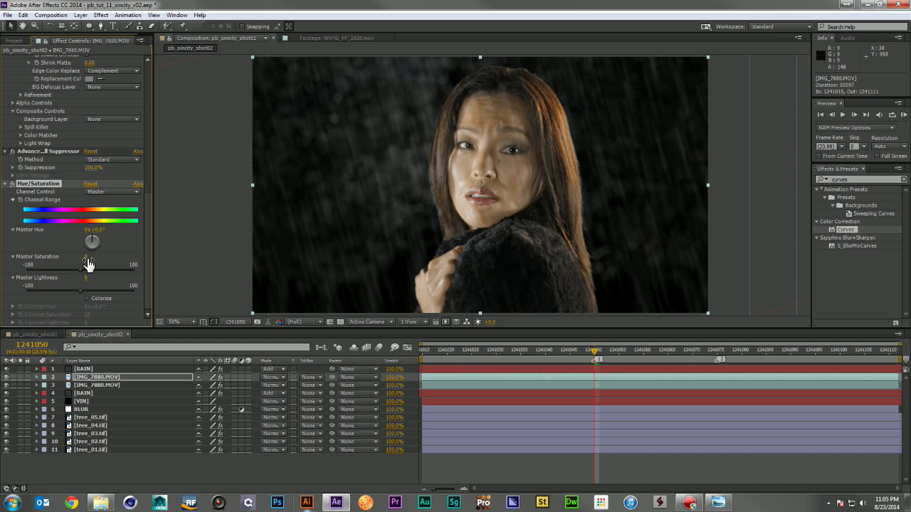
{"action": "left_click_drag", "start_coordinate": [86, 264], "coordinate": [68, 261]}
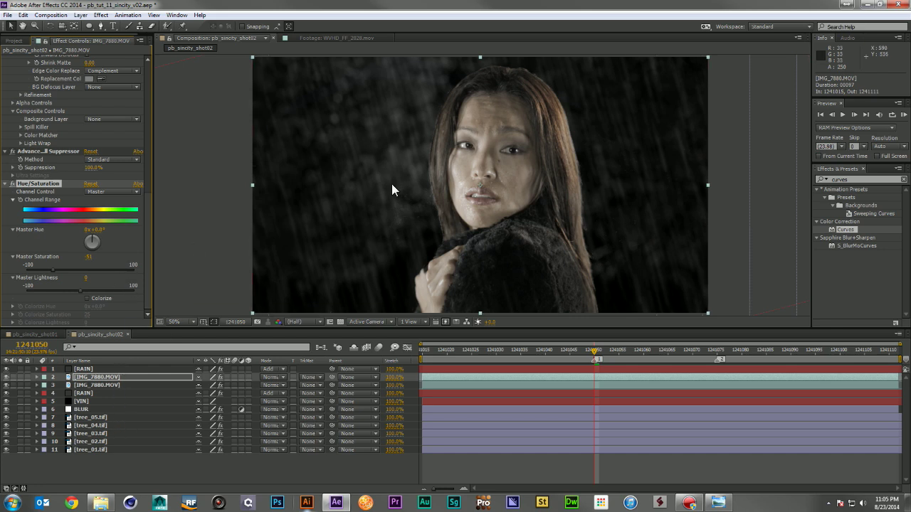
{"action": "left_click", "coordinate": [101, 384]}
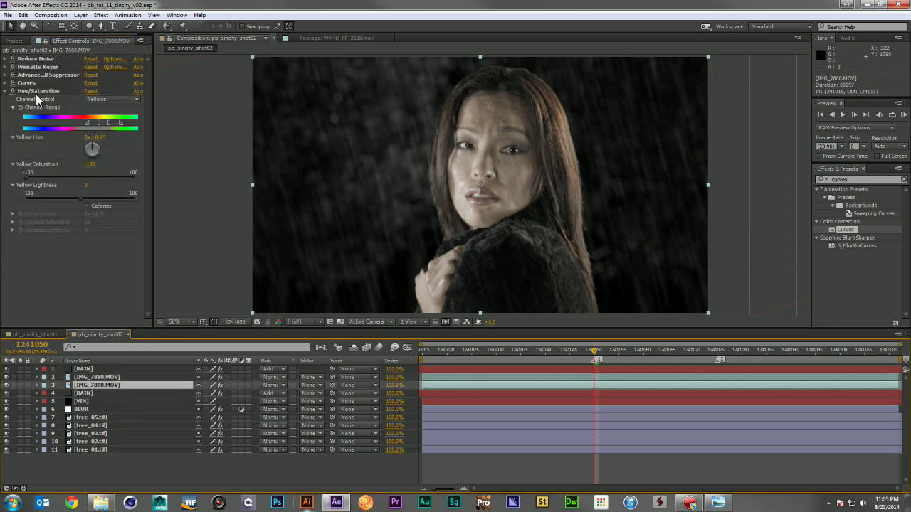
Delete the Gray Solid 1 layer and set the upper IMG_7880.MOV layer's Defocus Matte to 10.
{"action": "left_click", "coordinate": [11, 67]}
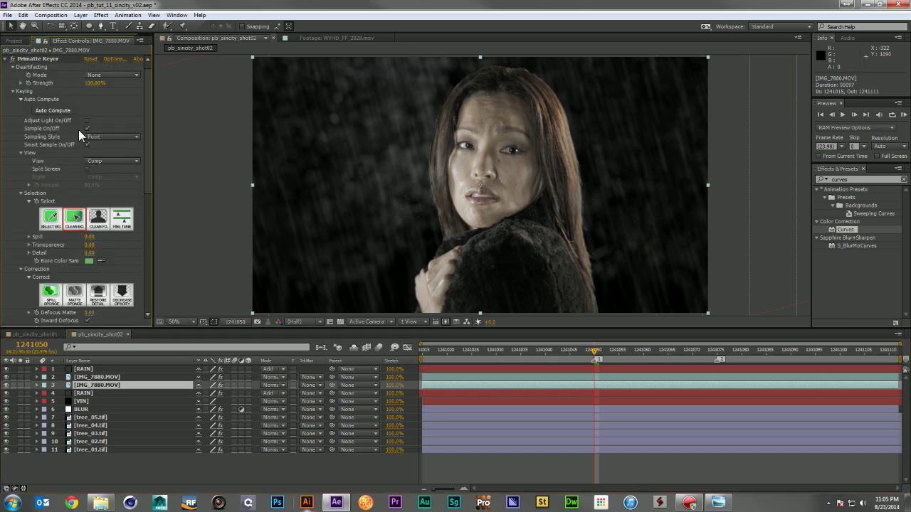
{"action": "left_click", "coordinate": [79, 223]}
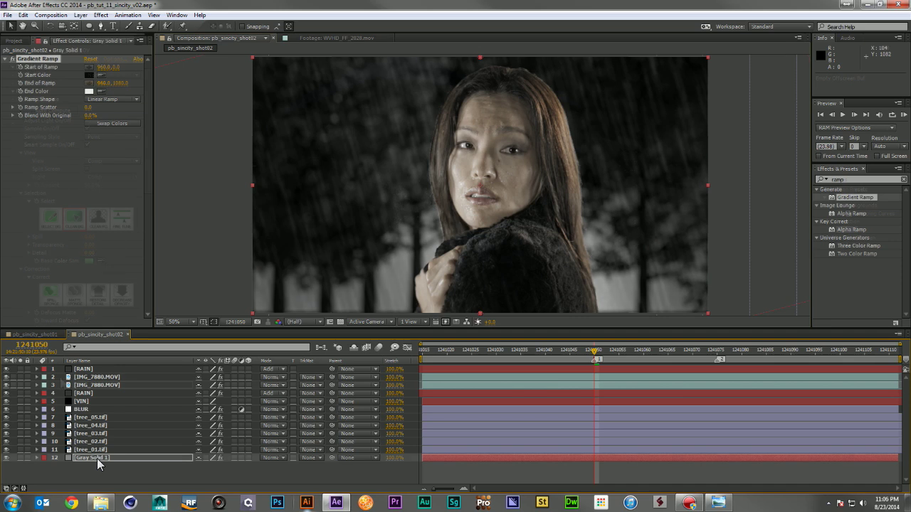
{"action": "key", "text": "Delete"}
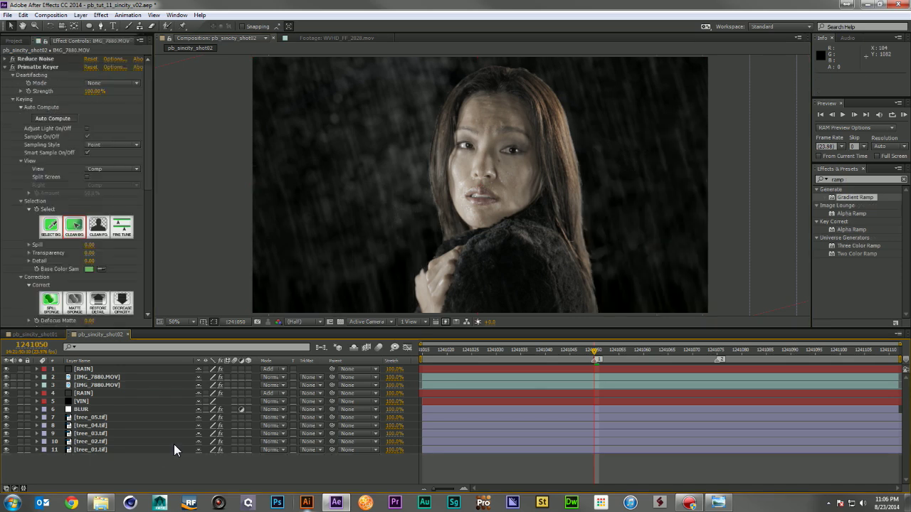
{"action": "scroll", "coordinate": [92, 107], "scroll_direction": "down", "scroll_amount": 5}
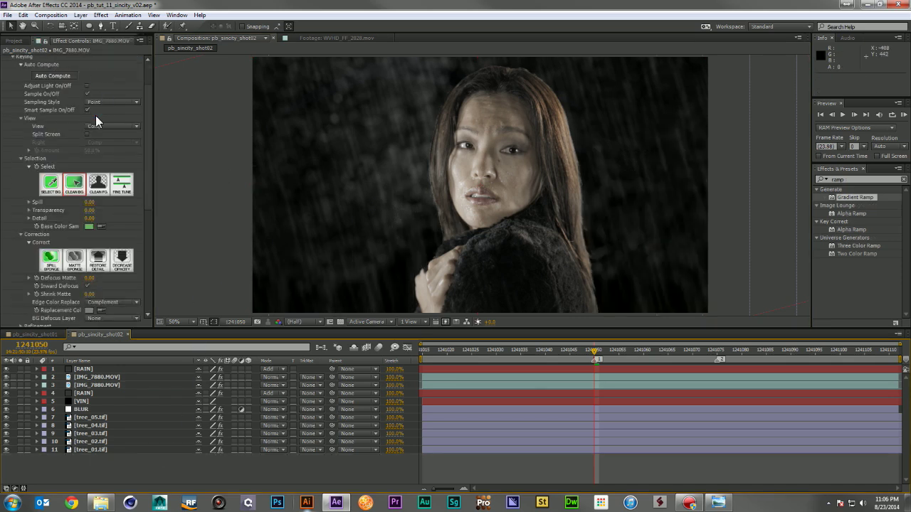
{"action": "left_click", "coordinate": [86, 240]}
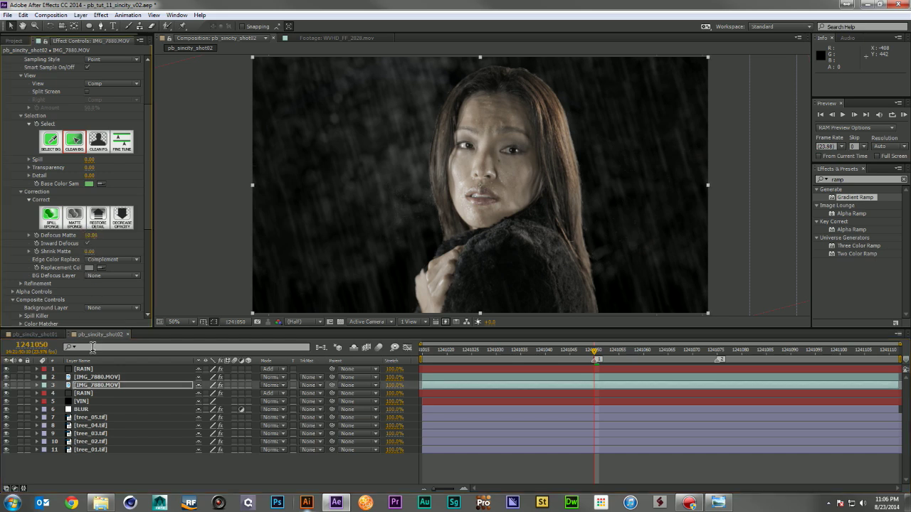
{"action": "left_click", "coordinate": [100, 377]}
{"action": "scroll", "coordinate": [90, 274], "scroll_direction": "down", "scroll_amount": 6}
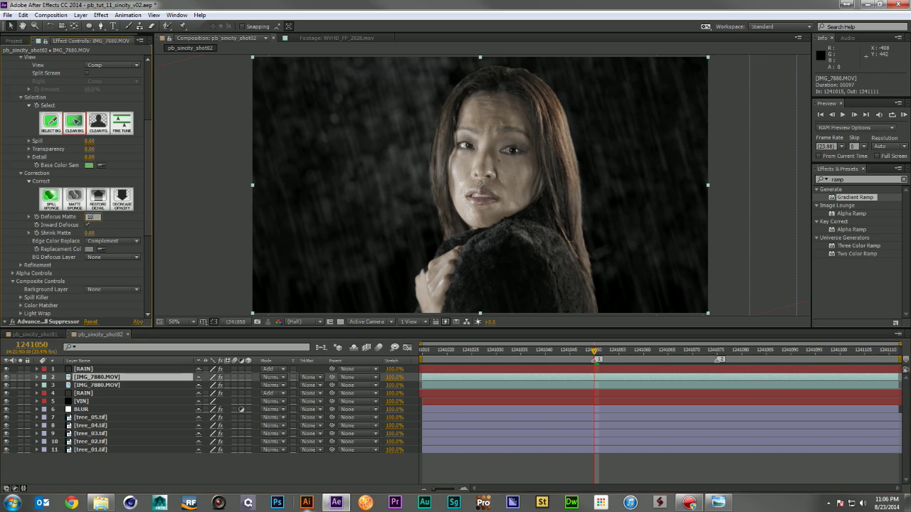
{"action": "key", "text": "Return"}
Scrub frames 1241025 to 1241074 to review the blink, then return to pb_sincity_shot01.
{"action": "left_click", "coordinate": [552, 350]}
{"action": "left_click", "coordinate": [470, 352]}
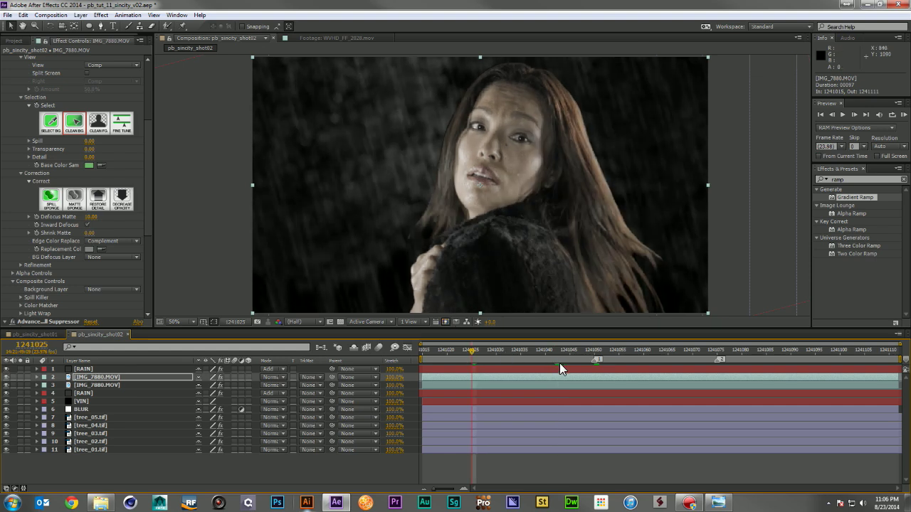
{"action": "left_click_drag", "start_coordinate": [585, 354], "coordinate": [713, 356]}
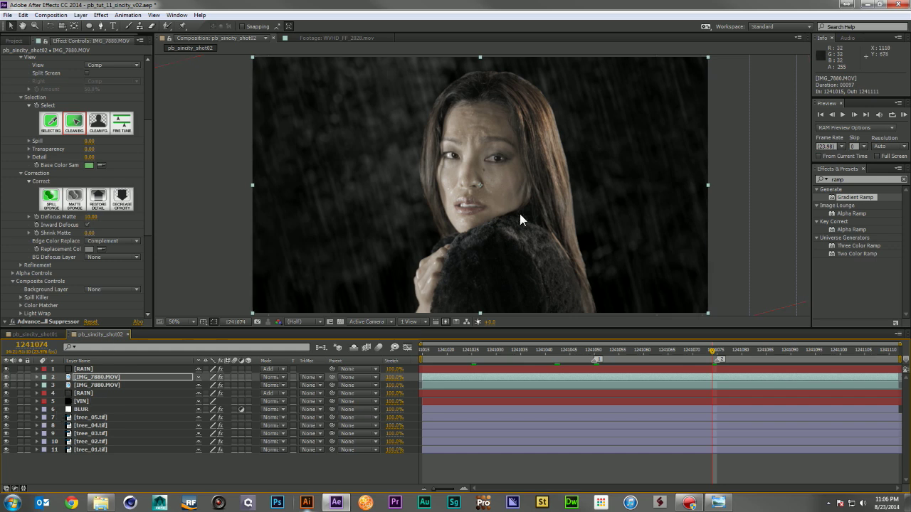
{"action": "left_click", "coordinate": [32, 334]}
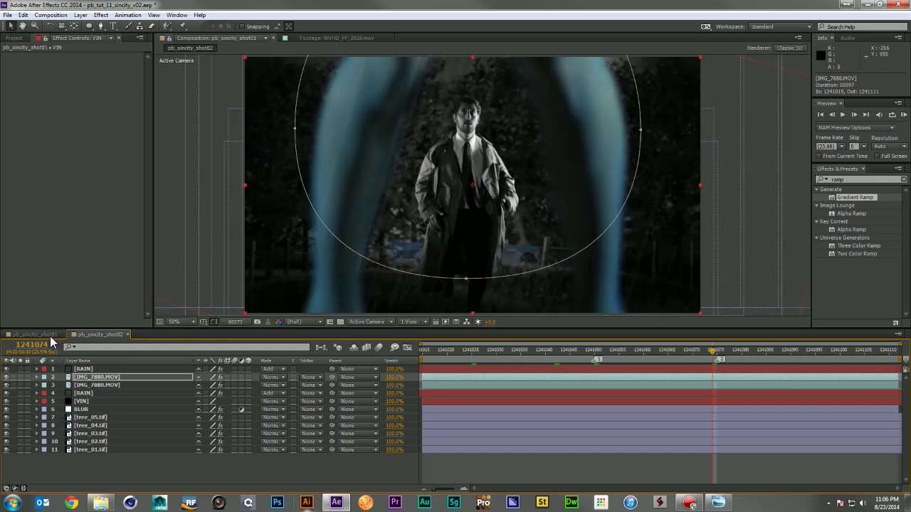
Copy WVHD_FF_2028.mov from shot01 into shot02 and move it to the bottom of the stack.
{"action": "scroll", "coordinate": [142, 421], "scroll_direction": "down", "scroll_amount": 3}
{"action": "left_click", "coordinate": [103, 480]}
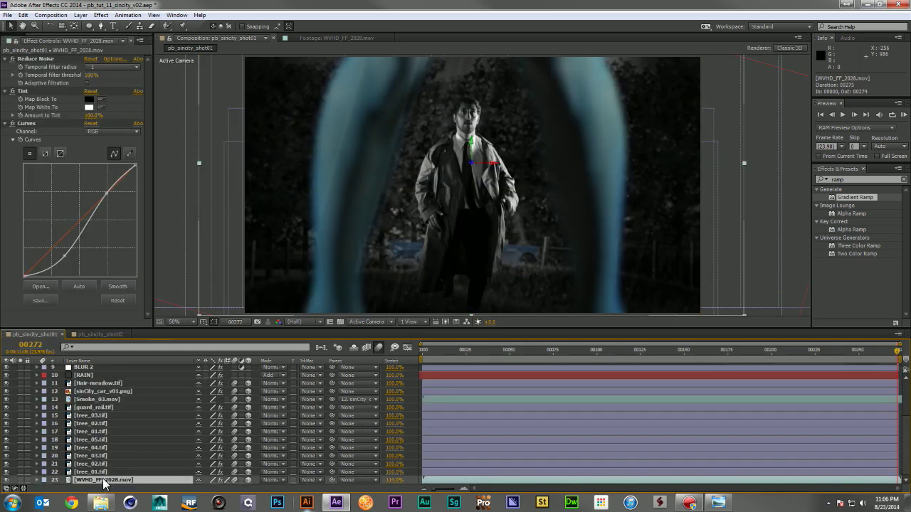
{"action": "key", "text": "ctrl+c"}
{"action": "left_click", "coordinate": [84, 335]}
{"action": "key", "text": "ctrl+v"}
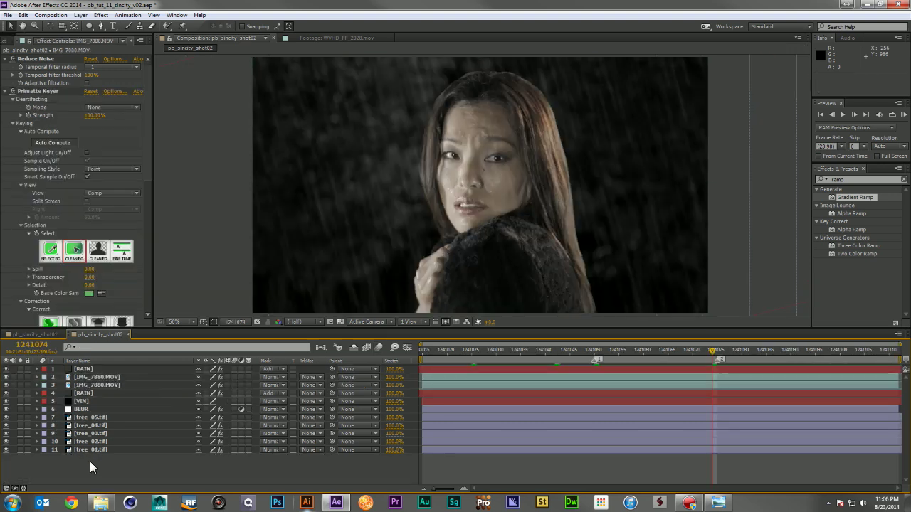
{"action": "left_click_drag", "start_coordinate": [100, 368], "coordinate": [93, 464]}
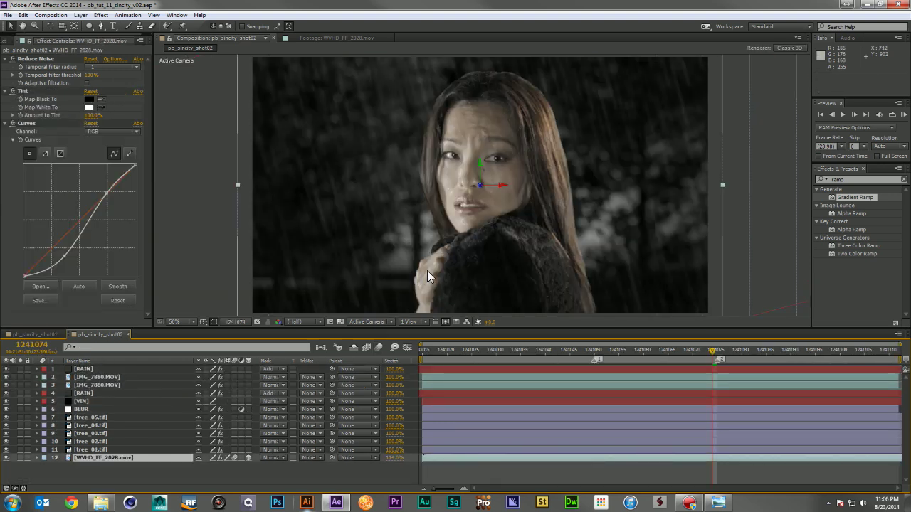
Lower the VIN layer's Opacity to 79%.
{"action": "left_click", "coordinate": [89, 403]}
{"action": "key", "text": "t"}
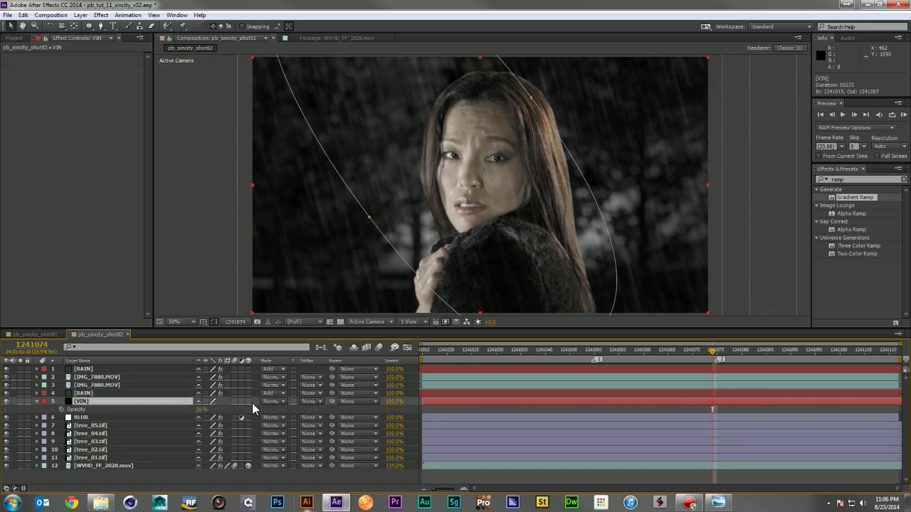
{"action": "left_click_drag", "start_coordinate": [200, 411], "coordinate": [206, 413]}
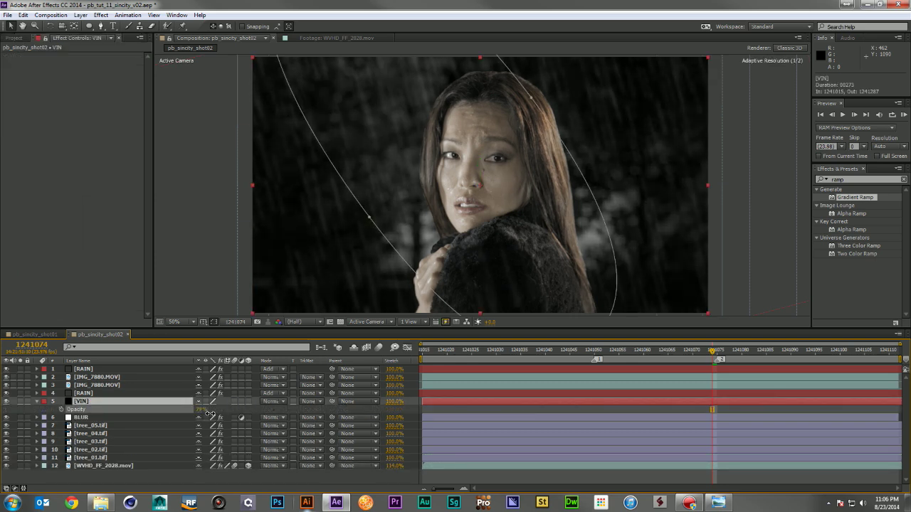
{"action": "left_click", "coordinate": [148, 478]}
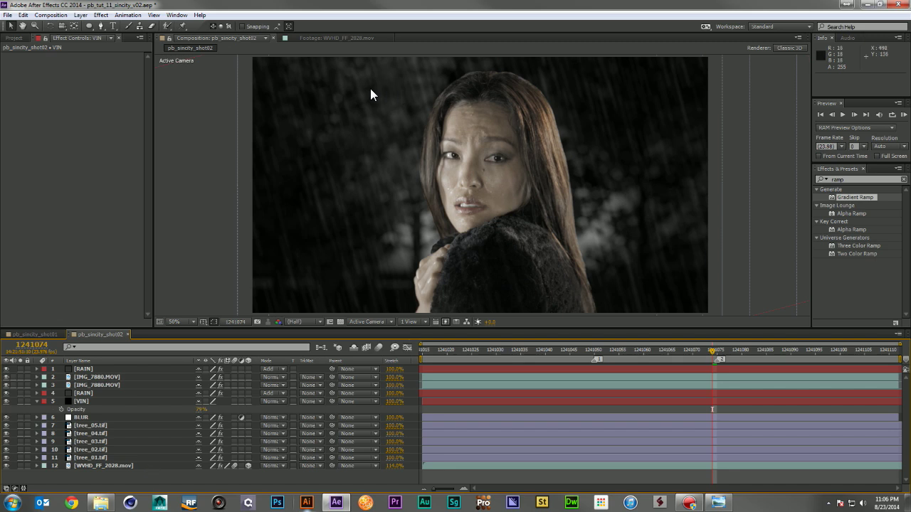
{"action": "left_click", "coordinate": [32, 409]}
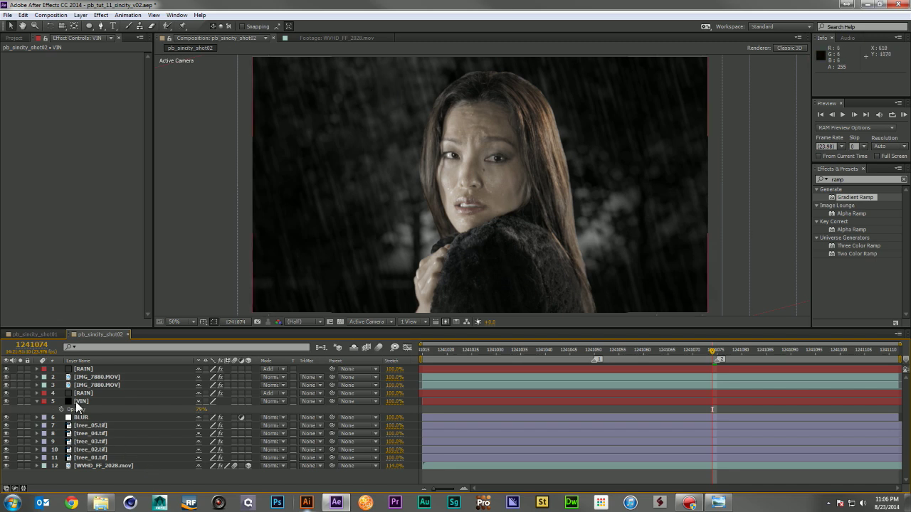
Check the animated properties and the WVHD_FF_2028.mov layer's Scale and transform values.
{"action": "left_click", "coordinate": [36, 402]}
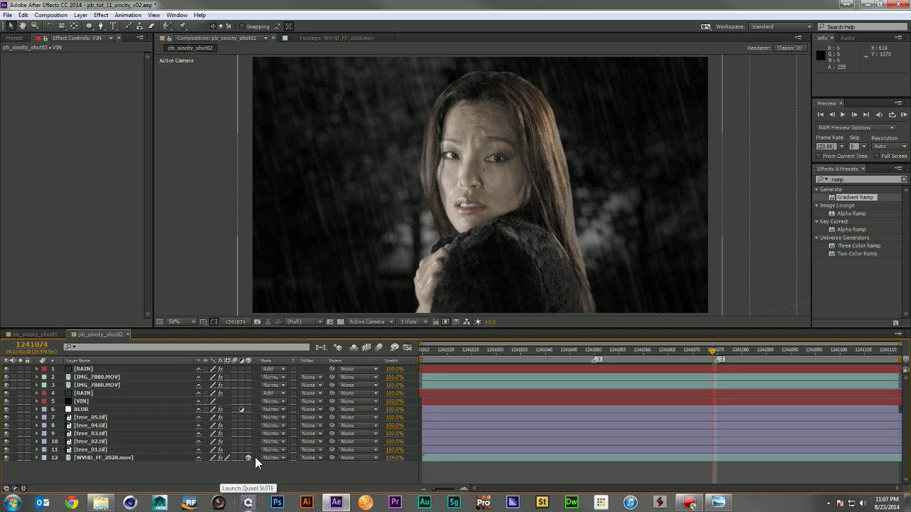
{"action": "key", "text": "u"}
{"action": "key", "text": "u"}
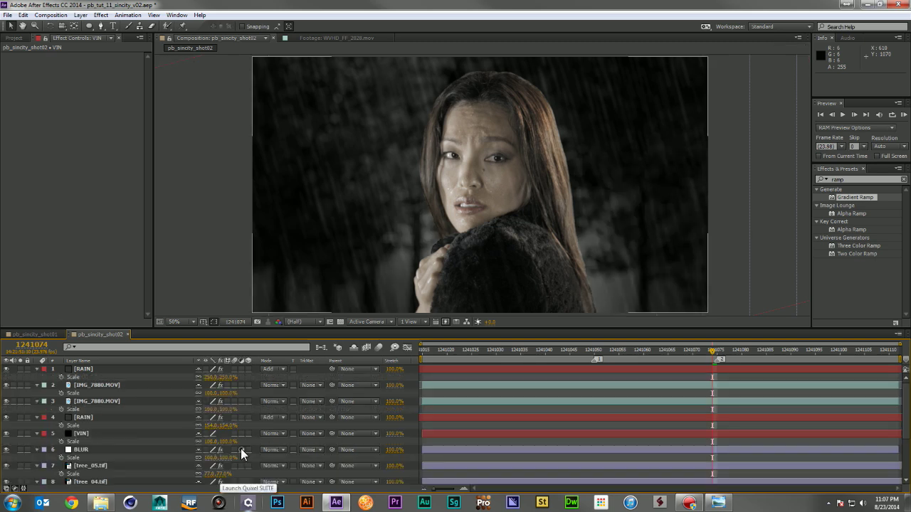
{"action": "left_click", "coordinate": [166, 458]}
{"action": "key", "text": "s"}
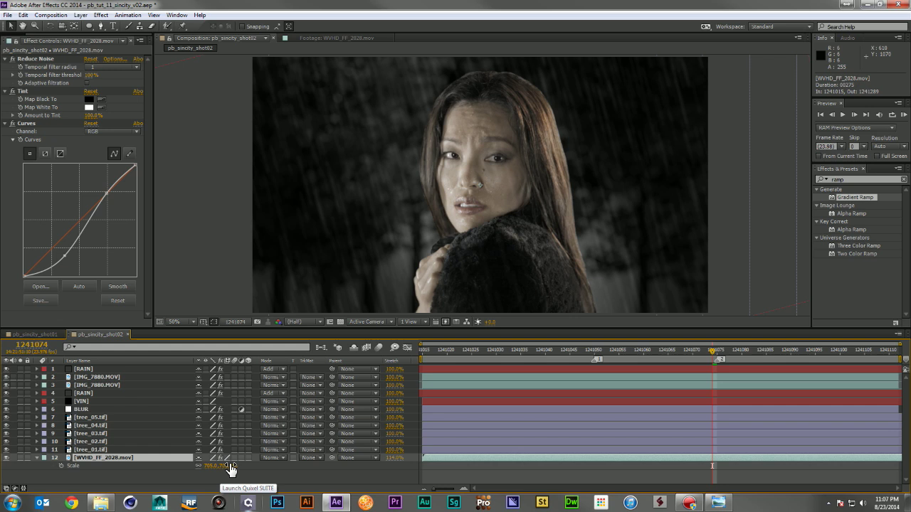
{"action": "left_click", "coordinate": [37, 458]}
{"action": "left_click", "coordinate": [37, 458]}
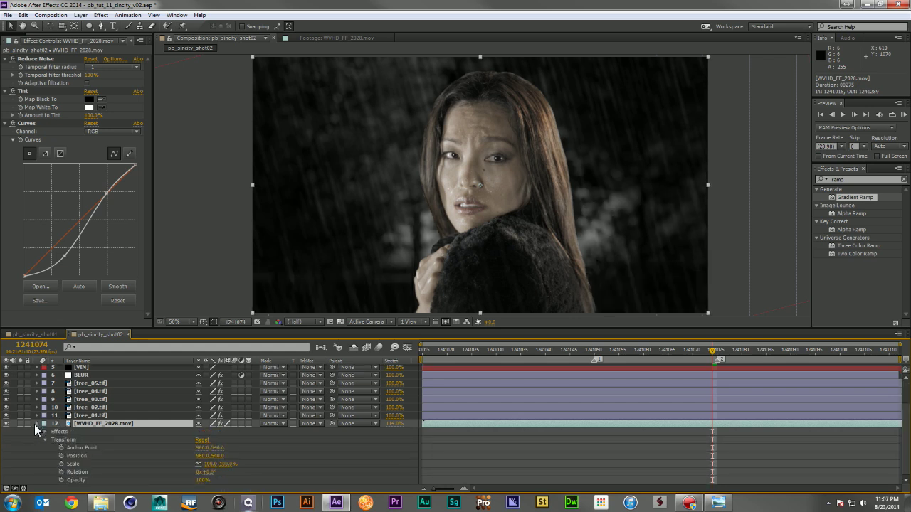
{"action": "left_click", "coordinate": [36, 423]}
Save pb_tut_11_sincity_v02.aep and place the current time at frame 1241050.
{"action": "left_click", "coordinate": [139, 471]}
{"action": "key", "text": "ctrl+s"}
{"action": "left_click", "coordinate": [569, 411]}
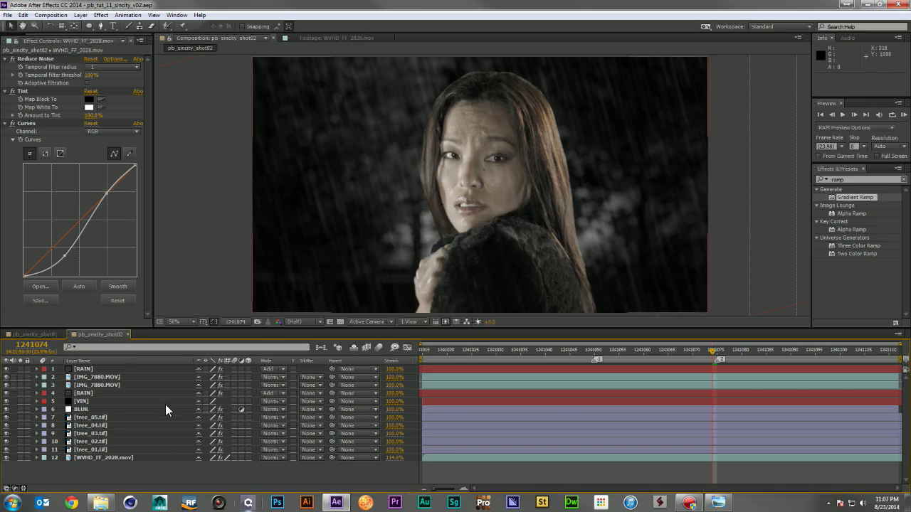
{"action": "left_click", "coordinate": [595, 352]}
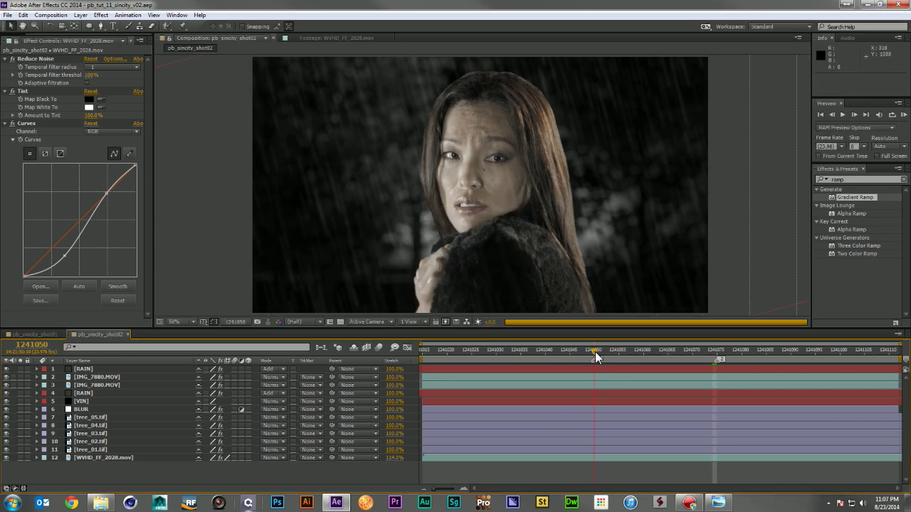
Keyframe the upper IMG_7880.MOV layer's Opacity at 0% on frame 1241050 and preview the fade.
{"action": "left_click", "coordinate": [94, 378]}
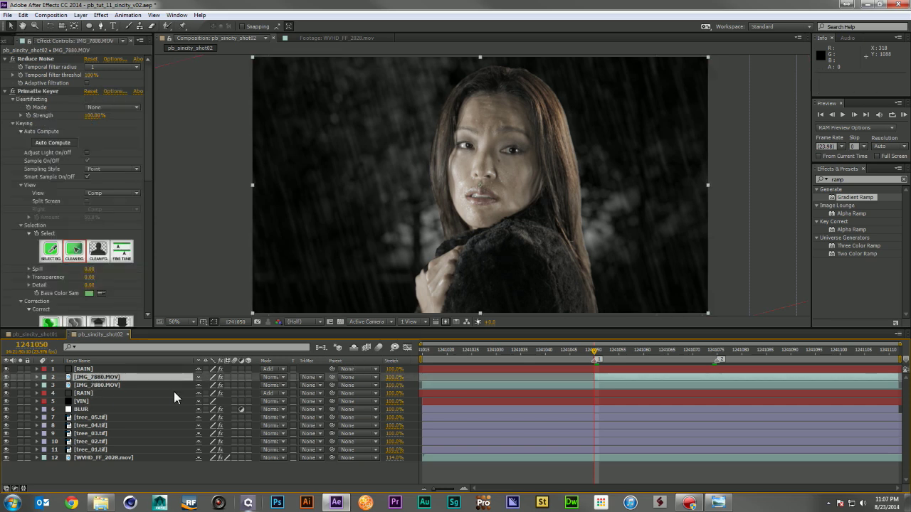
{"action": "key", "text": "t"}
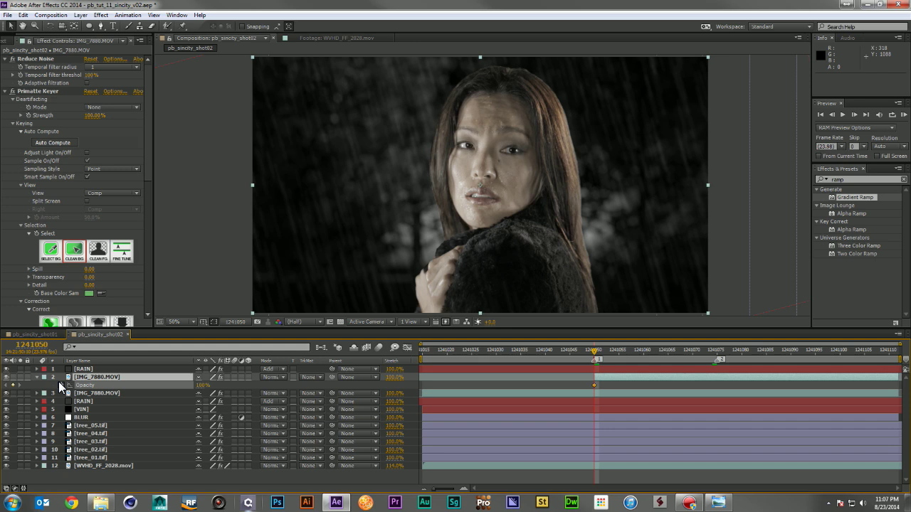
{"action": "left_click", "coordinate": [61, 385]}
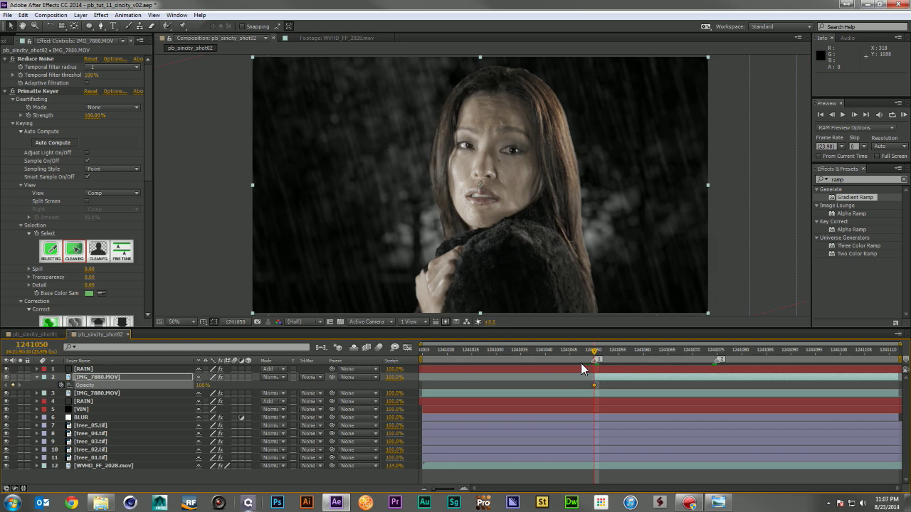
{"action": "left_click_drag", "start_coordinate": [595, 384], "coordinate": [710, 377]}
{"action": "left_click_drag", "start_coordinate": [204, 385], "coordinate": [31, 400]}
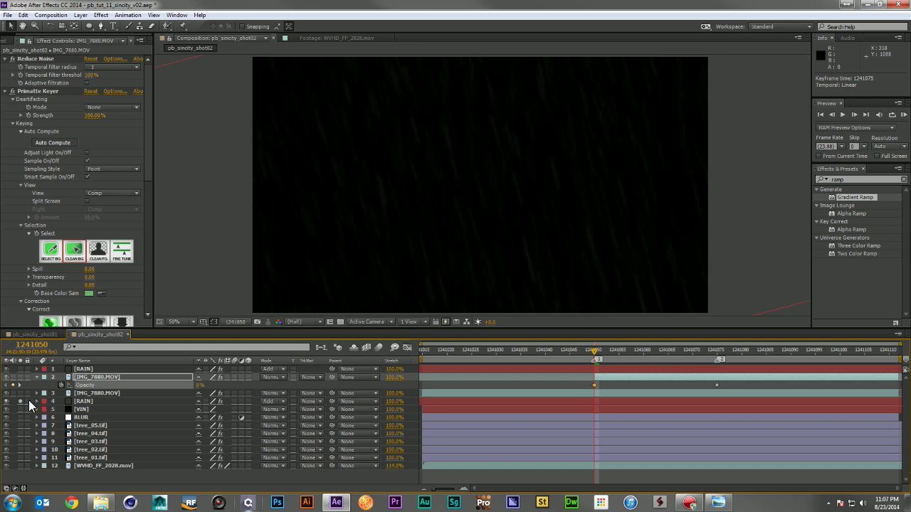
{"action": "left_click_drag", "start_coordinate": [597, 350], "coordinate": [634, 353]}
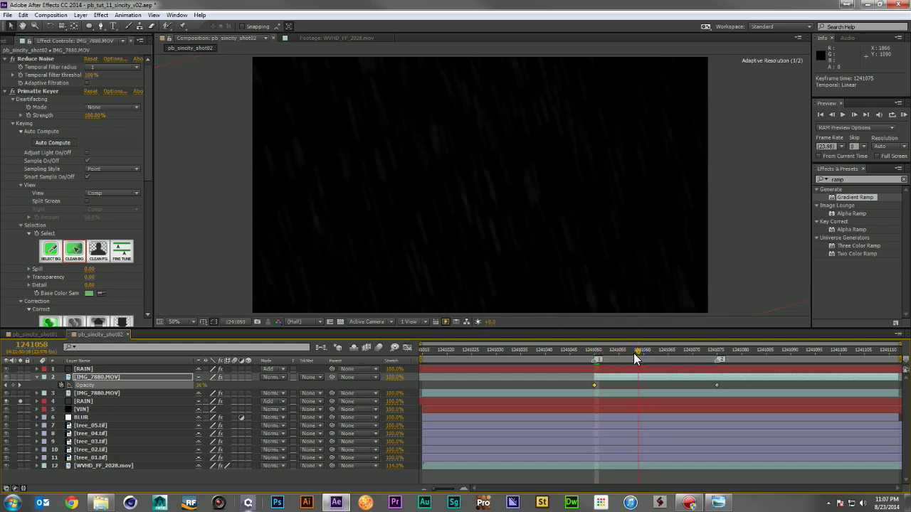
{"action": "left_click", "coordinate": [18, 403]}
{"action": "left_click_drag", "start_coordinate": [595, 351], "coordinate": [716, 360]}
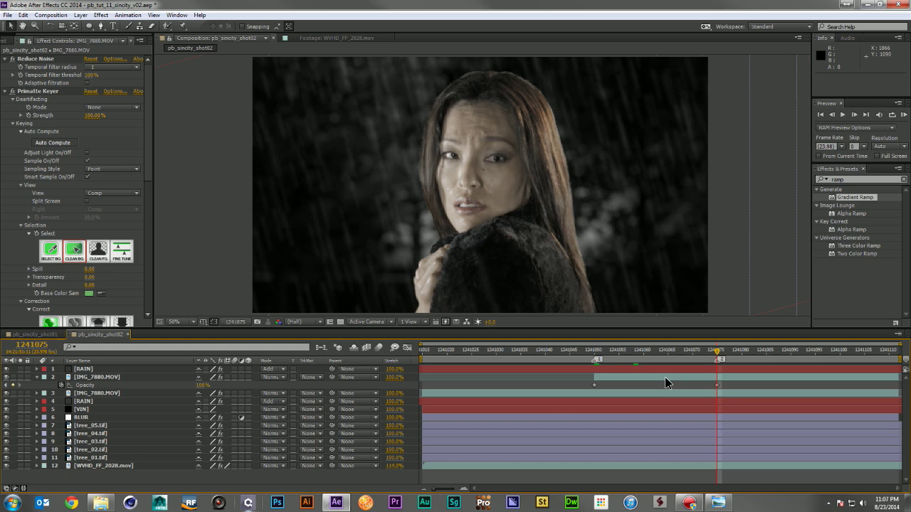
Set the Opacity keyframe at frame 1241075 to 100% and scrub to confirm the fade-in.
{"action": "left_click", "coordinate": [202, 386]}
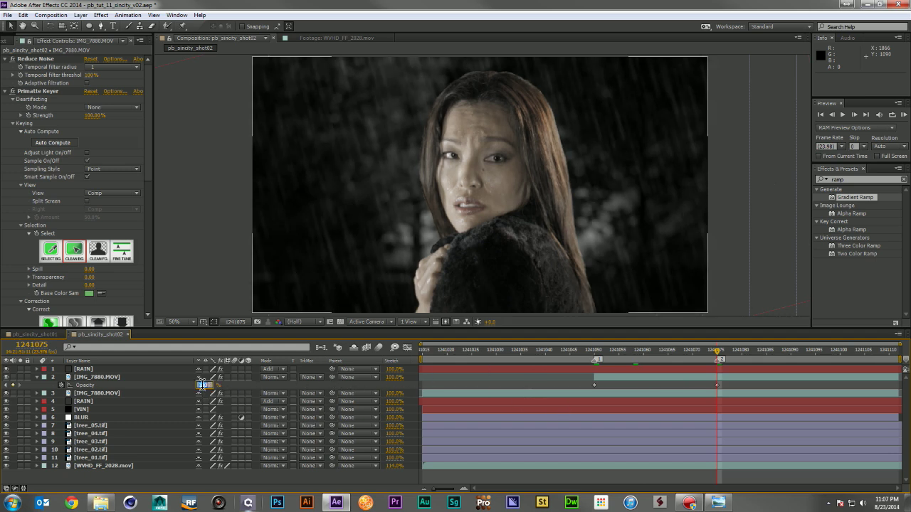
{"action": "key", "text": "Return"}
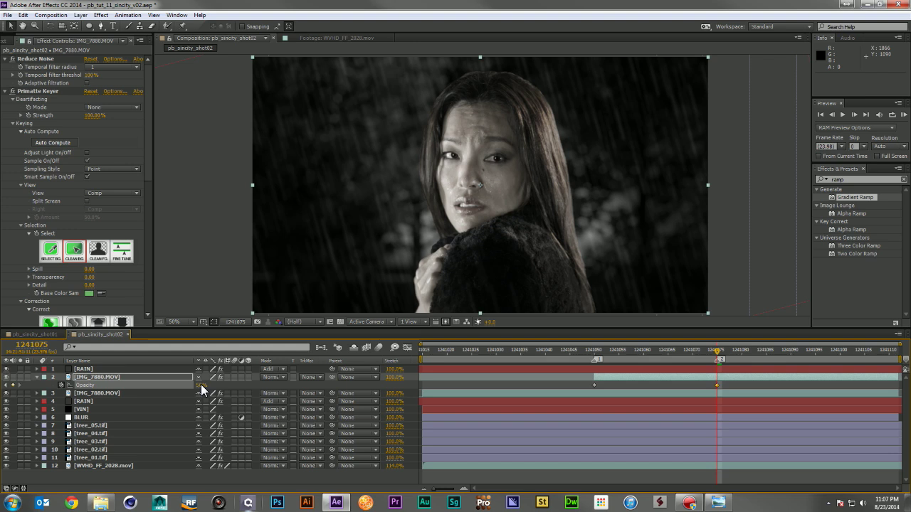
{"action": "key", "text": "F2"}
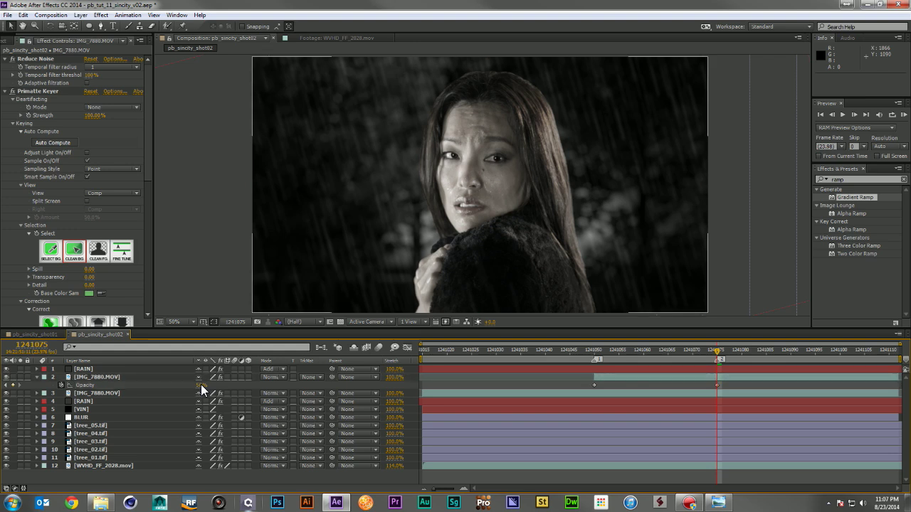
{"action": "left_click", "coordinate": [202, 386]}
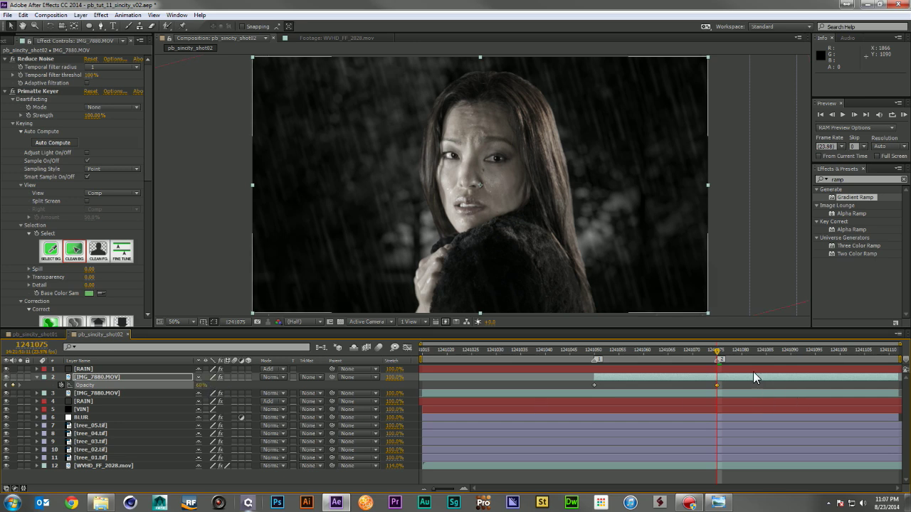
{"action": "left_click_drag", "start_coordinate": [717, 348], "coordinate": [717, 376]}
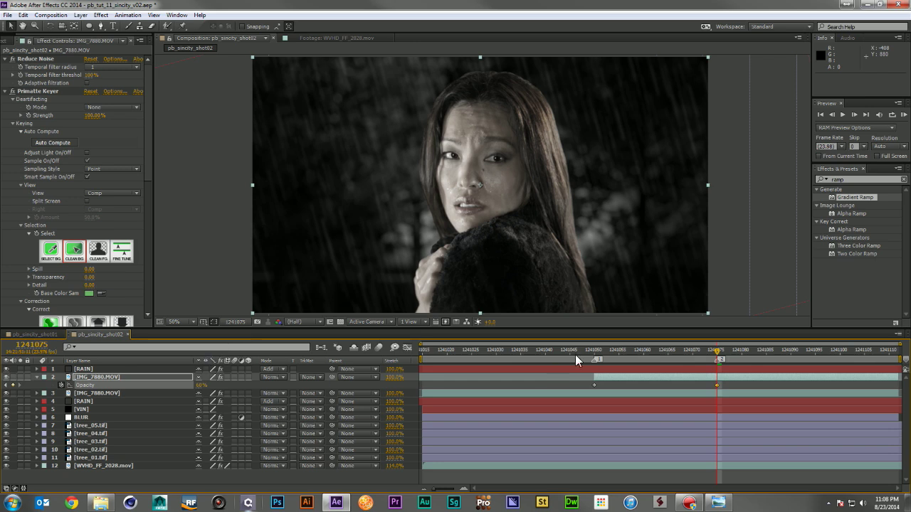
{"action": "left_click_drag", "start_coordinate": [596, 356], "coordinate": [710, 378]}
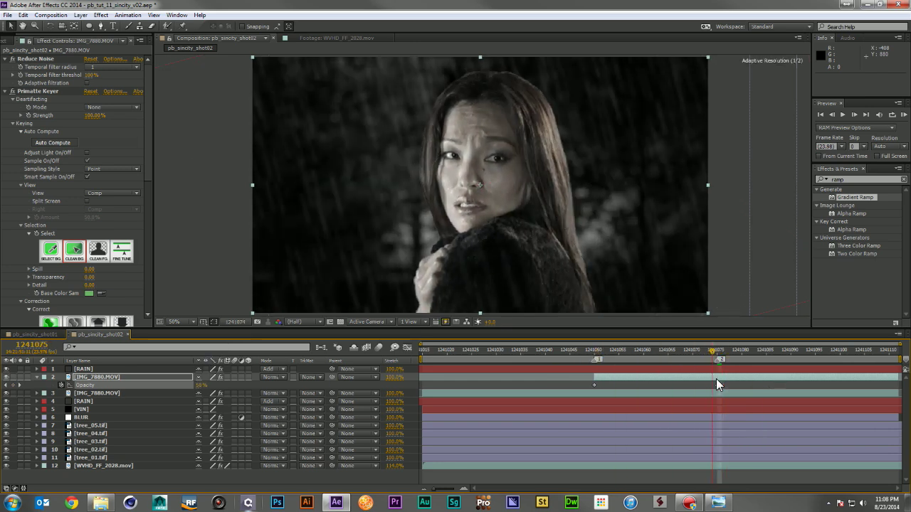
{"action": "left_click", "coordinate": [37, 376]}
{"action": "left_click", "coordinate": [124, 468]}
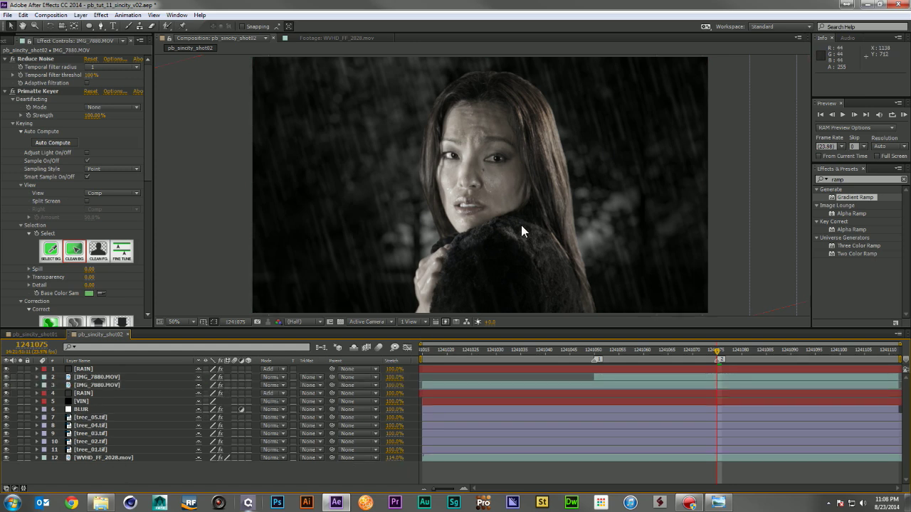
Add a null object named TRACKER_EYE_LT.
{"action": "right_click", "coordinate": [199, 474]}
{"action": "mouse_move", "coordinate": [242, 373]}
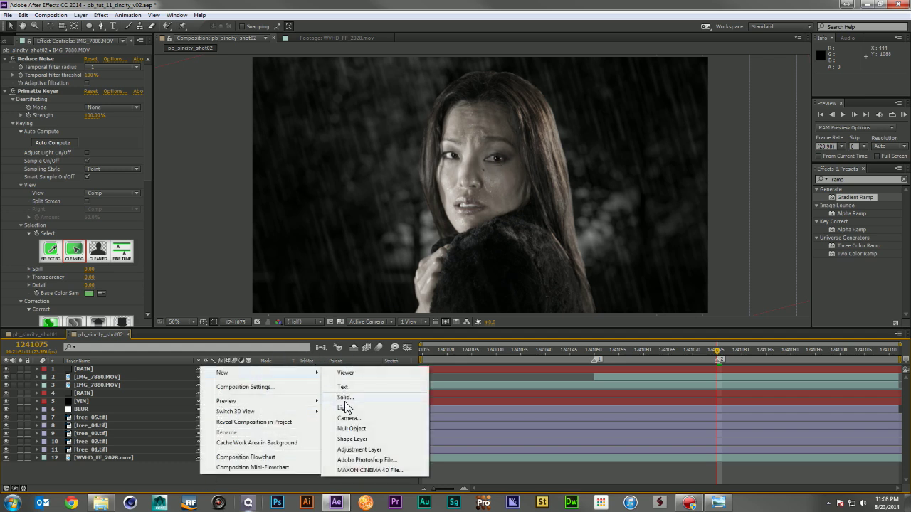
{"action": "left_click", "coordinate": [351, 429]}
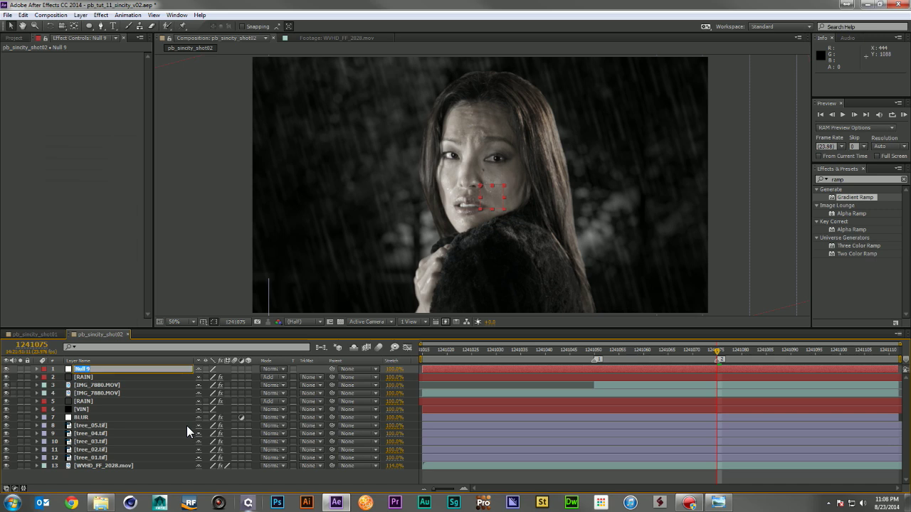
{"action": "type", "text": "TRAC"}
{"action": "key", "text": "Return"}
Duplicate the null and rename the copy TRACKER_EYE_RT.
{"action": "key", "text": "ctrl+d"}
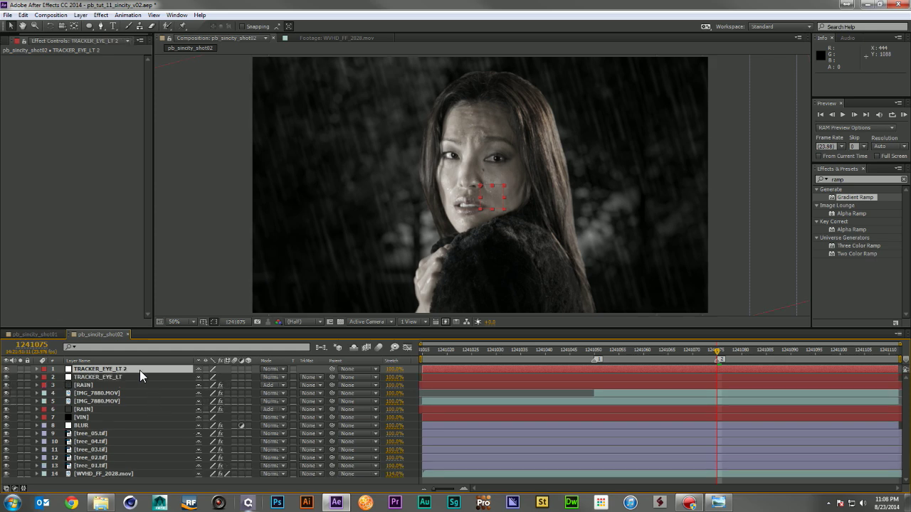
{"action": "key", "text": "Return"}
{"action": "key", "text": "End"}
{"action": "key", "text": "BackSpace"}
{"action": "key", "text": "BackSpace"}
{"action": "key", "text": "BackSpace"}
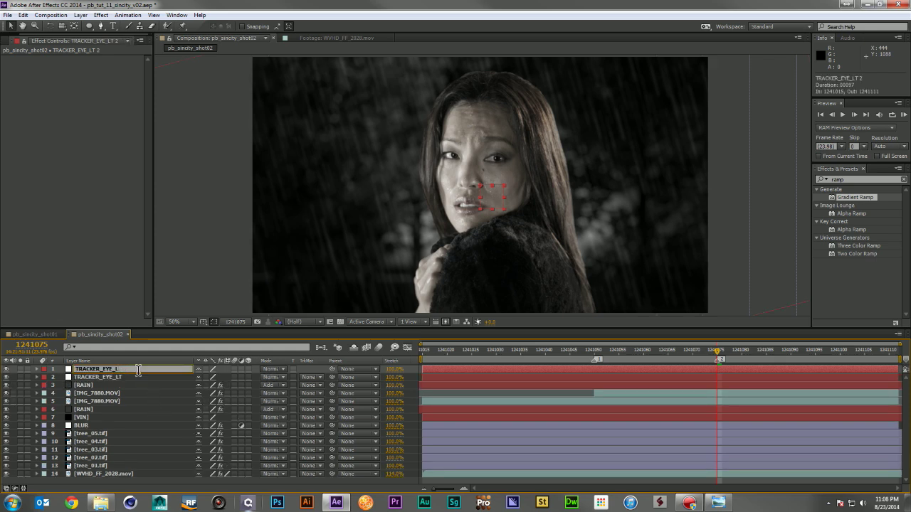
{"action": "type", "text": "T"}
{"action": "key", "text": "Return"}
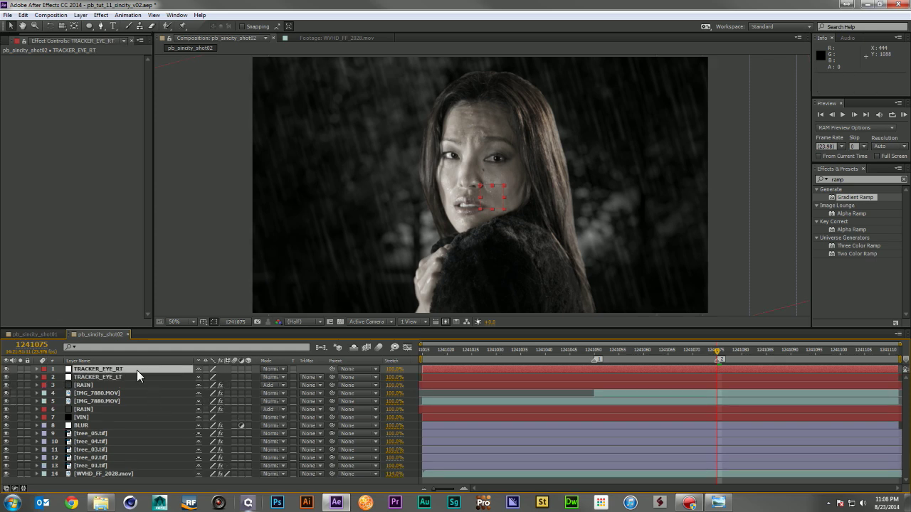
Trim both tracker nulls to start at frame 1241050.
{"action": "left_click", "coordinate": [426, 376], "text": "shift"}
{"action": "left_click_drag", "start_coordinate": [424, 376], "coordinate": [594, 392]}
{"action": "left_click", "coordinate": [592, 350]}
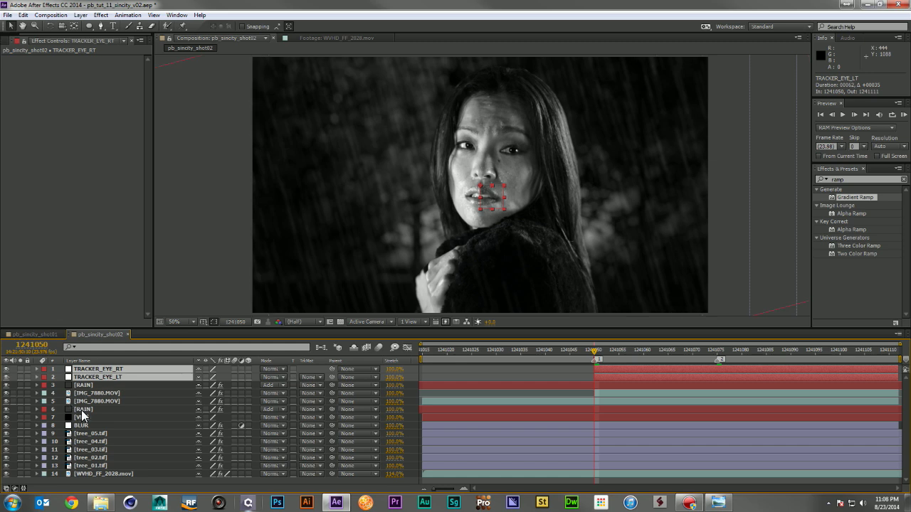
{"action": "left_click", "coordinate": [105, 401]}
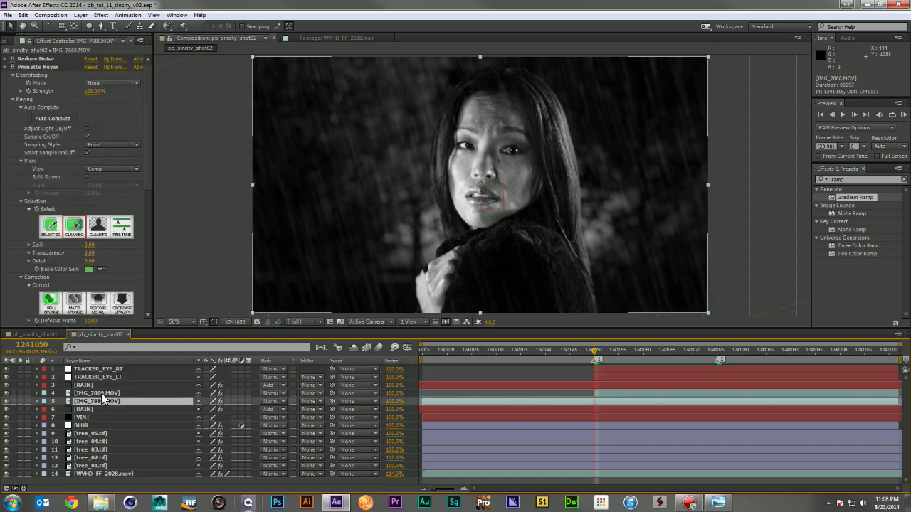
Open IMG_7880.MOV in its layer view and place a Track Motion point on the woman's eye.
{"action": "left_click", "coordinate": [102, 395]}
{"action": "double_click", "coordinate": [102, 395]}
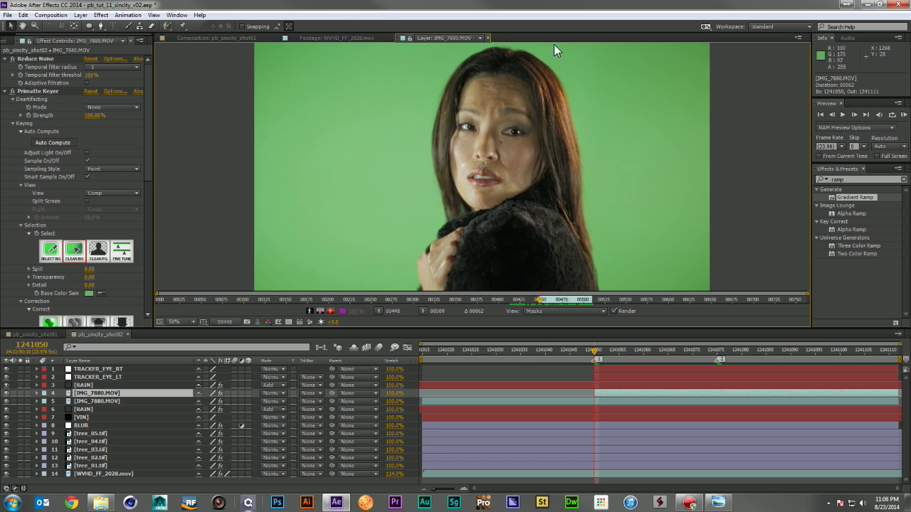
{"action": "left_click", "coordinate": [176, 15]}
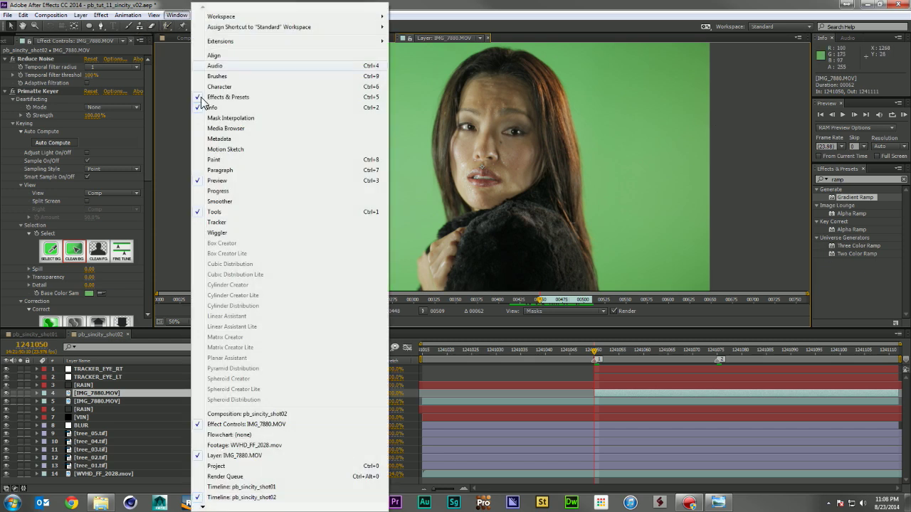
{"action": "left_click", "coordinate": [229, 222]}
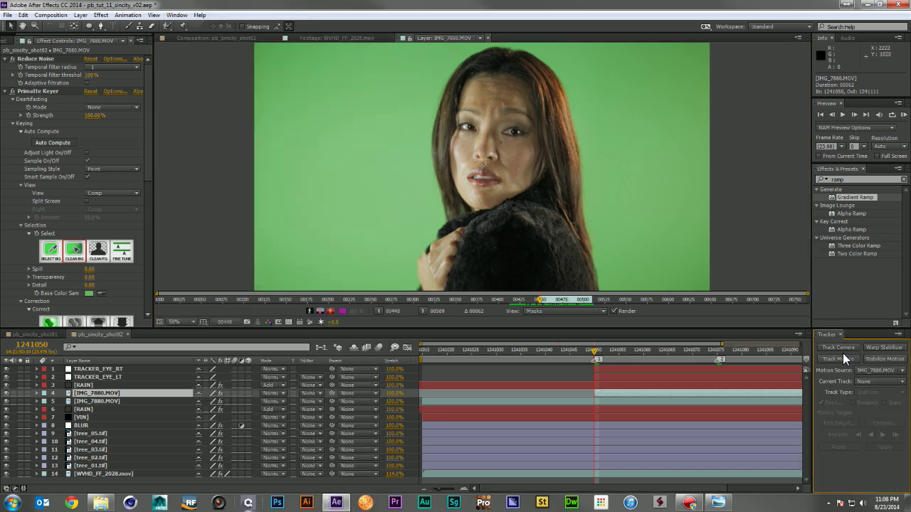
{"action": "left_click", "coordinate": [841, 359]}
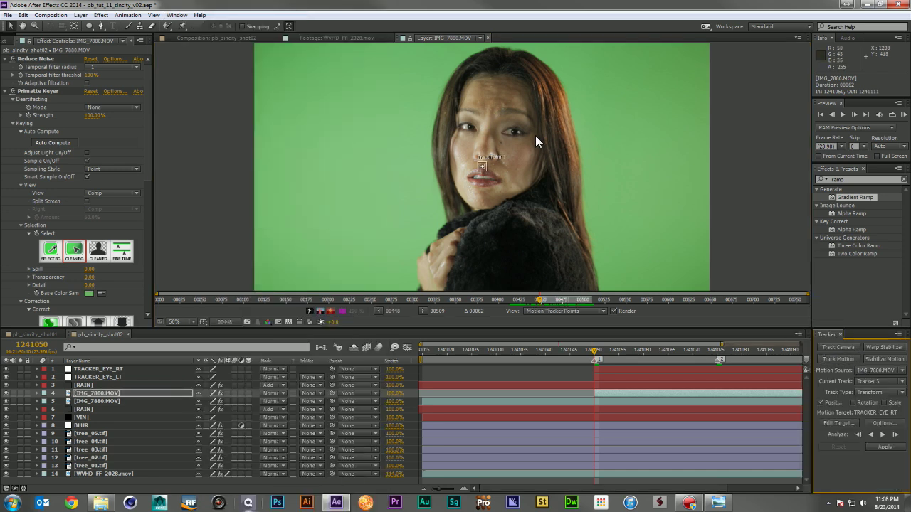
{"action": "key", "text": "period"}
{"action": "key", "text": "period"}
{"action": "left_click_drag", "start_coordinate": [496, 171], "coordinate": [431, 85]}
{"action": "key", "text": "comma"}
{"action": "key", "text": "comma"}
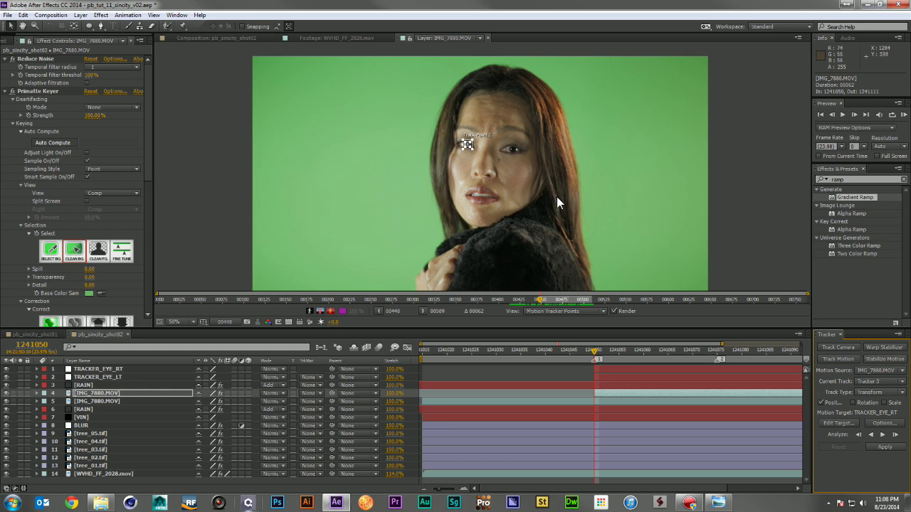
Target TRACKER_EYE_LT, analyze the track forward, and apply the X and Y motion.
{"action": "left_click", "coordinate": [850, 423]}
{"action": "left_click", "coordinate": [477, 240]}
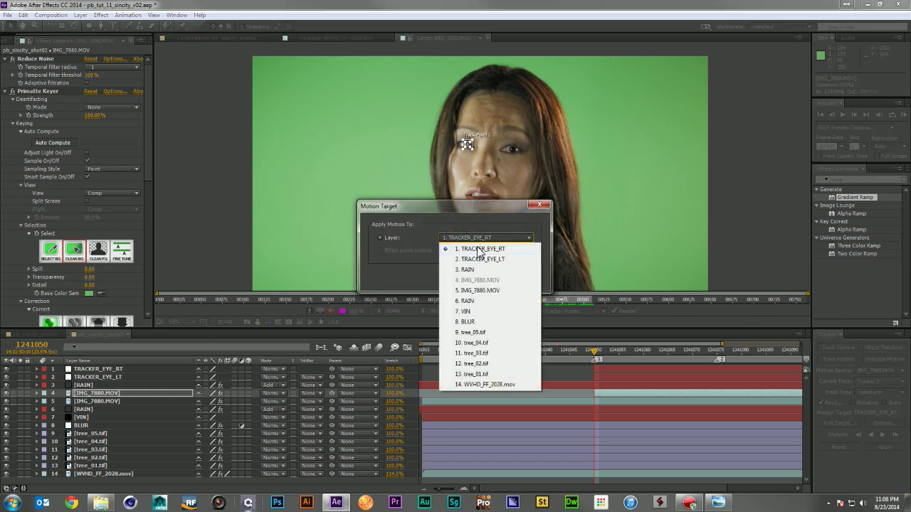
{"action": "left_click", "coordinate": [478, 259]}
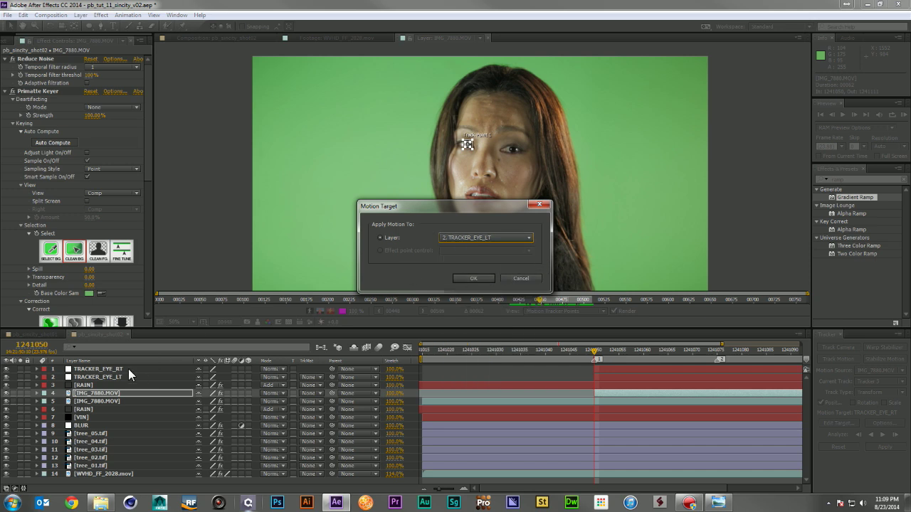
{"action": "left_click", "coordinate": [473, 278]}
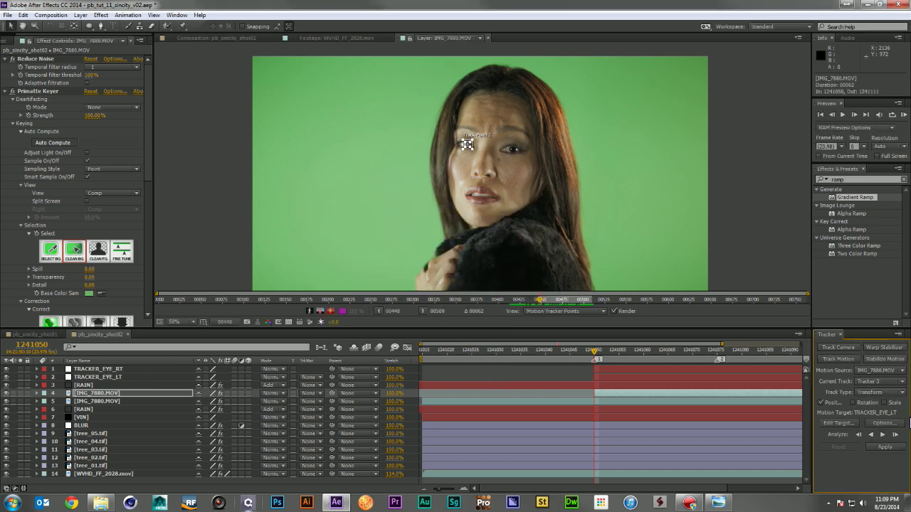
{"action": "left_click", "coordinate": [883, 434]}
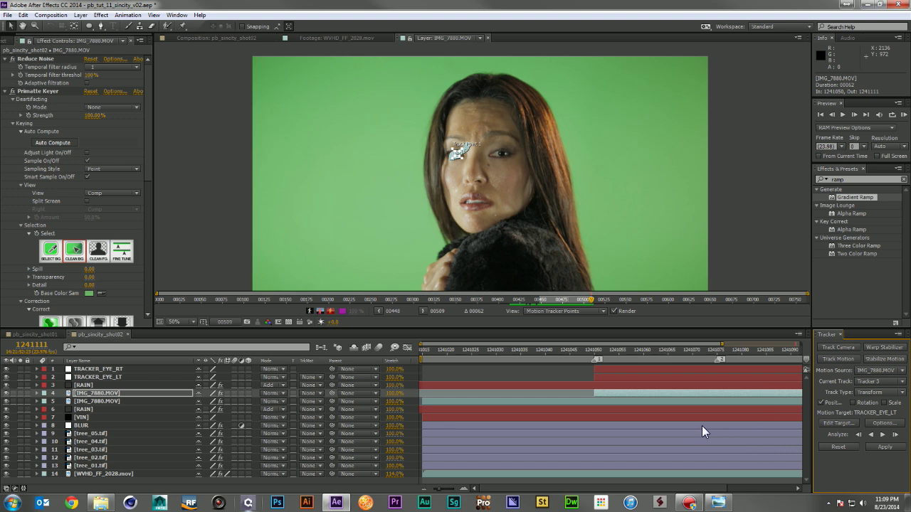
{"action": "left_click", "coordinate": [882, 447]}
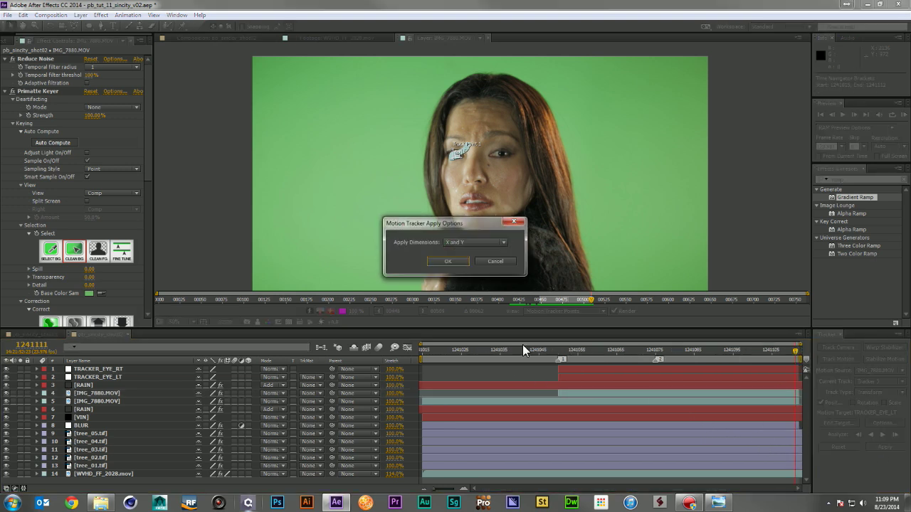
{"action": "left_click", "coordinate": [450, 257]}
{"action": "double_click", "coordinate": [564, 393]}
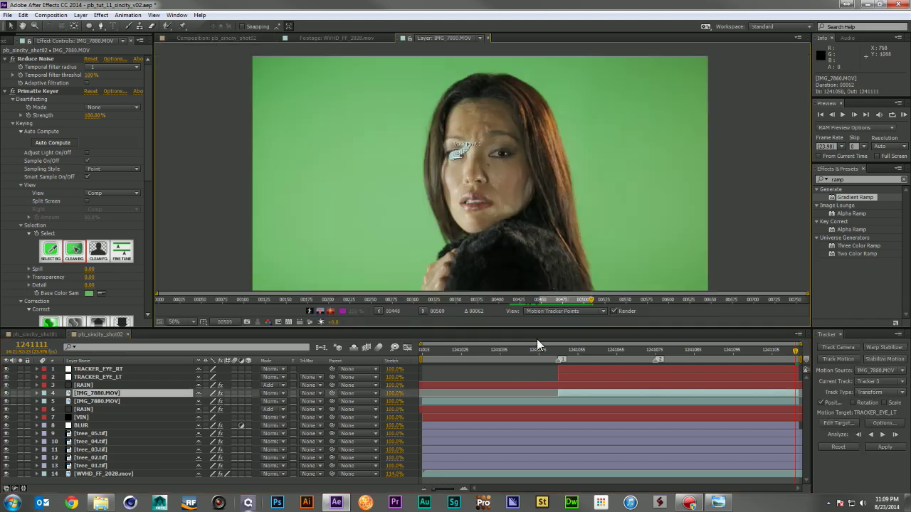
Start a new motion track with Track Point 1 placed over the other eye.
{"action": "left_click", "coordinate": [838, 359]}
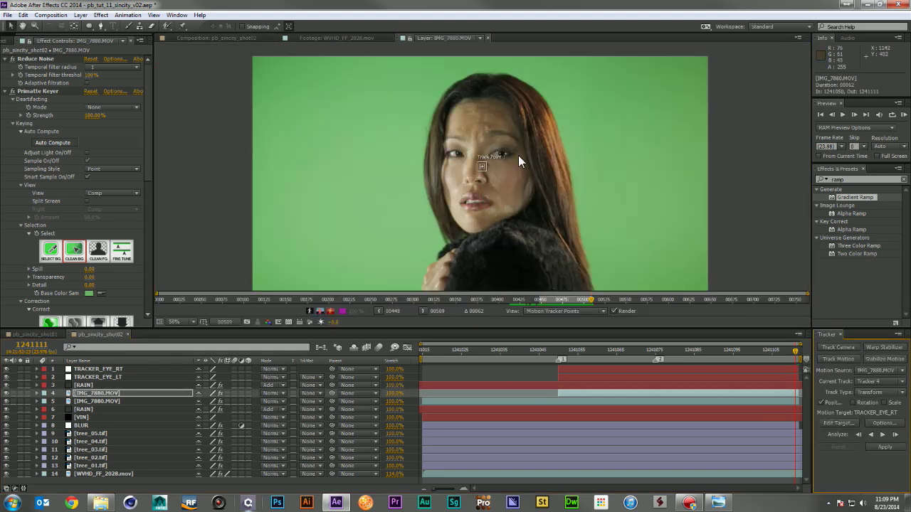
{"action": "scroll", "coordinate": [498, 151], "scroll_direction": "up", "scroll_amount": 1}
{"action": "left_click", "coordinate": [481, 170]}
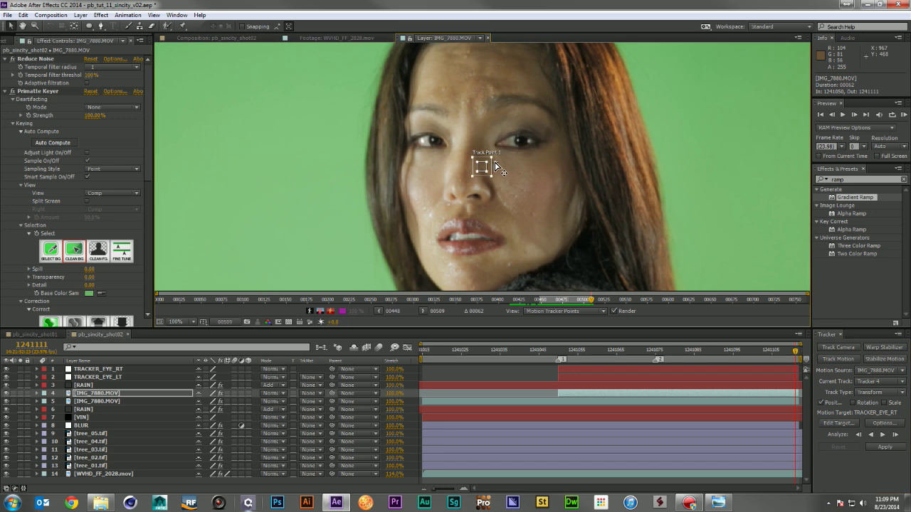
{"action": "left_click_drag", "start_coordinate": [490, 176], "coordinate": [529, 149]}
{"action": "key", "text": "comma"}
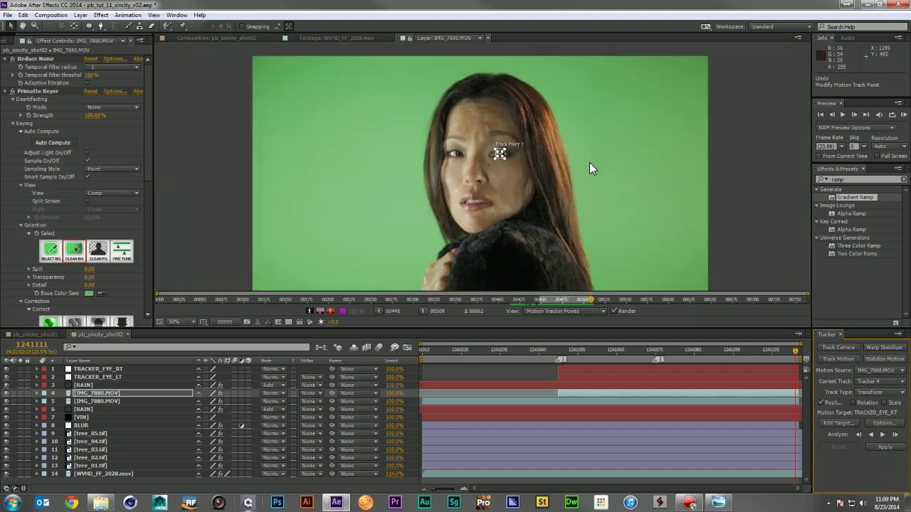
Target TRACKER_EYE_RT and refine the track point on the eye at frame 1241050.
{"action": "left_click", "coordinate": [840, 424]}
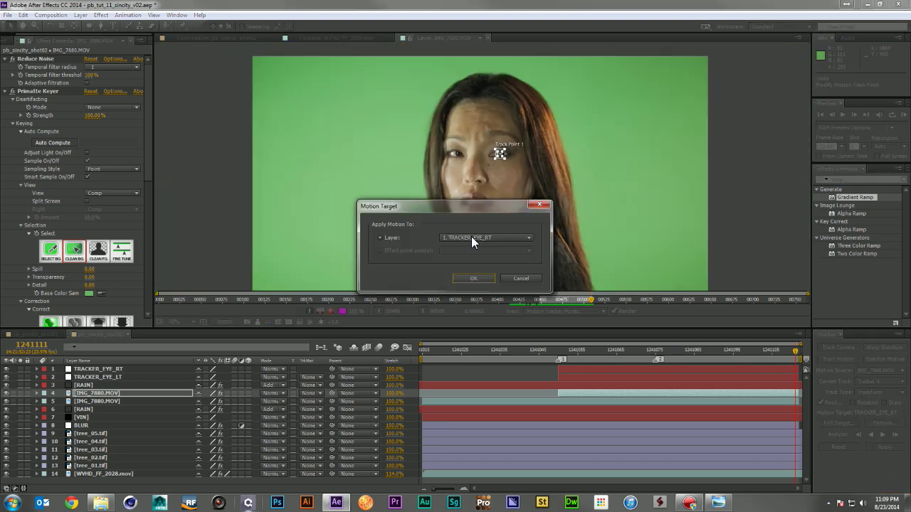
{"action": "left_click", "coordinate": [483, 277]}
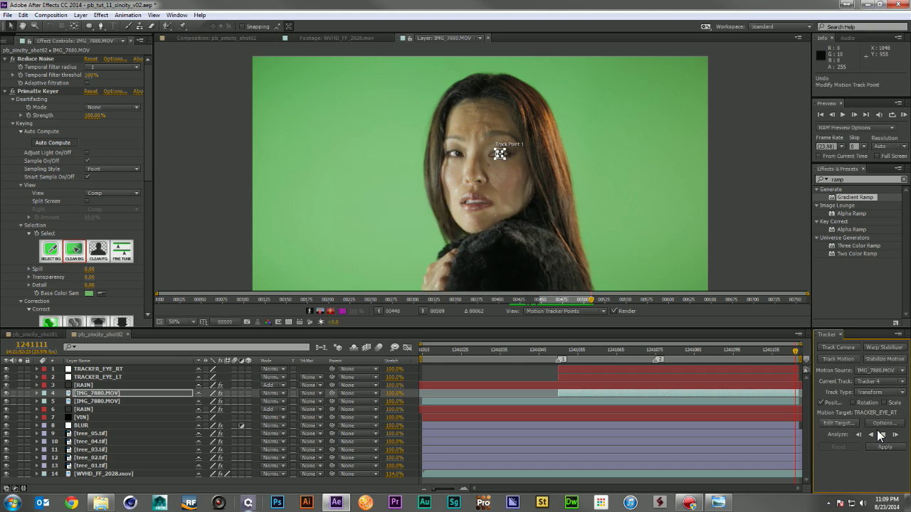
{"action": "left_click", "coordinate": [559, 349]}
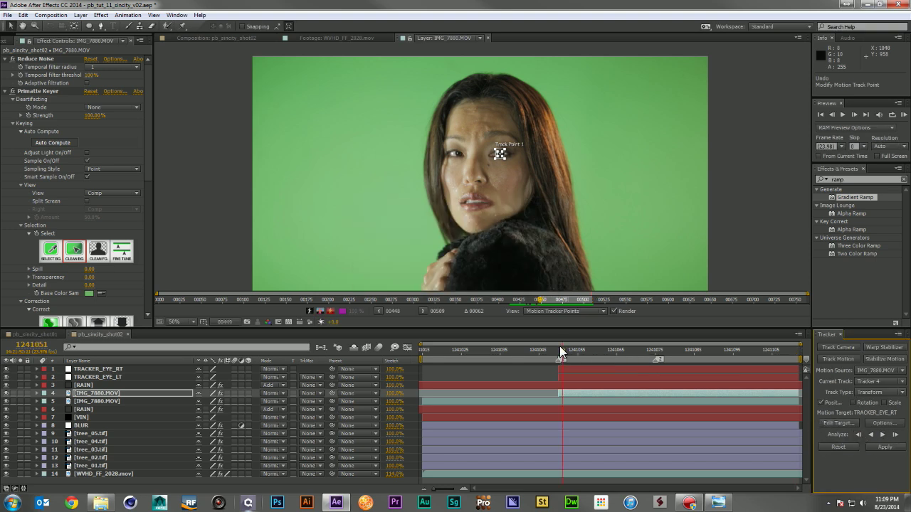
{"action": "left_click_drag", "start_coordinate": [559, 346], "coordinate": [558, 346]}
{"action": "scroll", "coordinate": [491, 151], "scroll_direction": "up", "scroll_amount": 2}
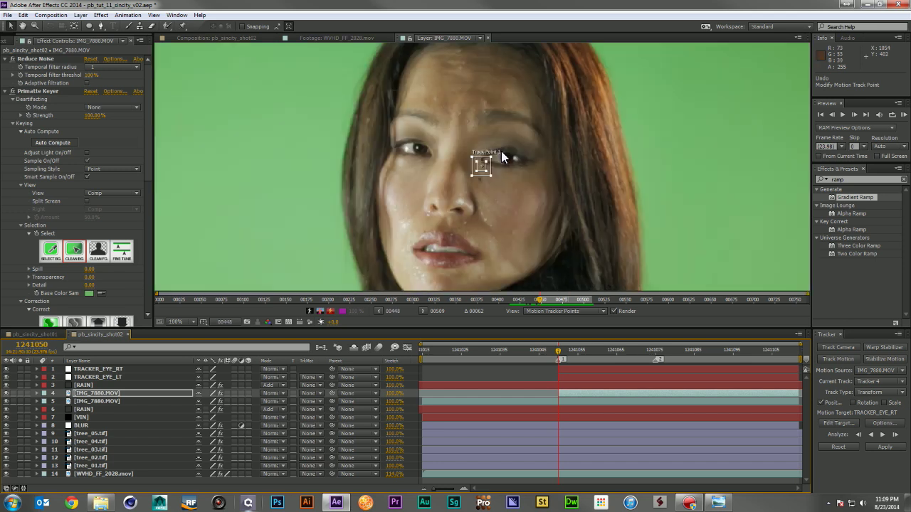
{"action": "left_click_drag", "start_coordinate": [481, 163], "coordinate": [501, 163]}
{"action": "scroll", "coordinate": [522, 185], "scroll_direction": "down", "scroll_amount": 2}
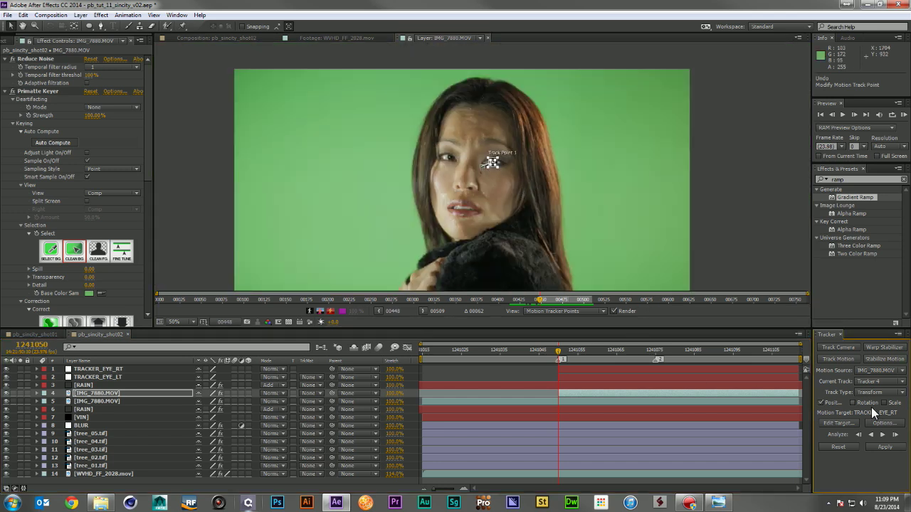
Analyze the track forward, apply it to TRACKER_EYE_RT, and preview the result.
{"action": "left_click", "coordinate": [881, 436]}
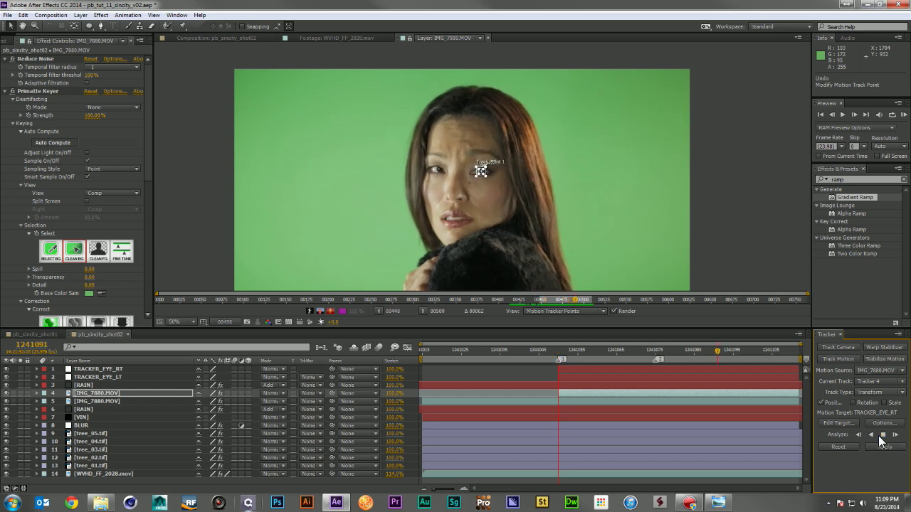
{"action": "left_click", "coordinate": [883, 447]}
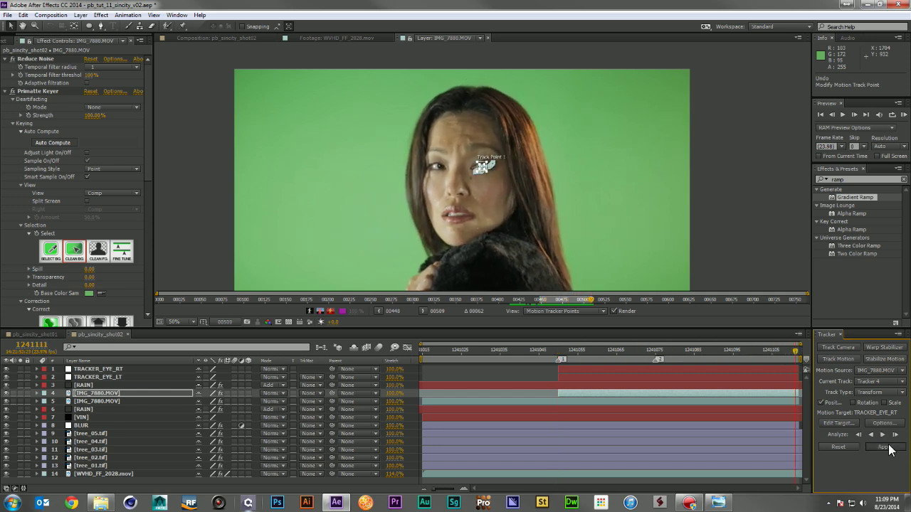
{"action": "left_click", "coordinate": [453, 262]}
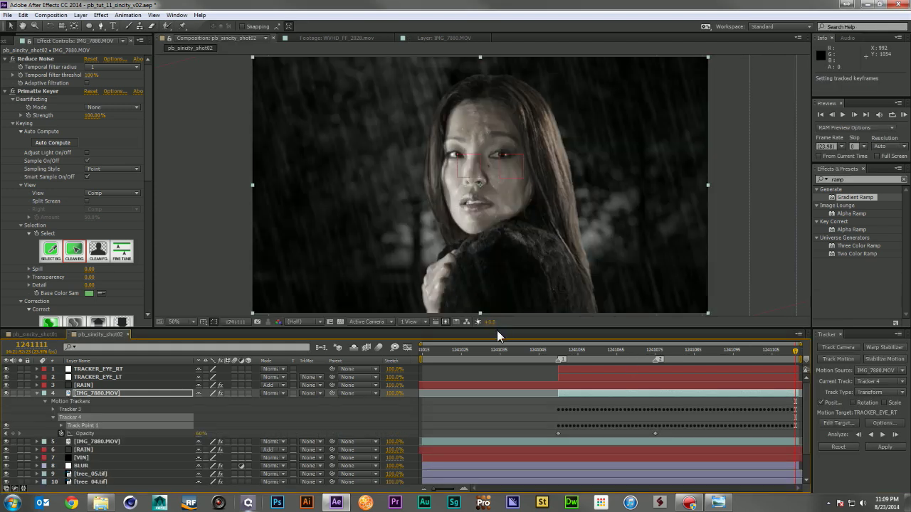
{"action": "left_click", "coordinate": [37, 393]}
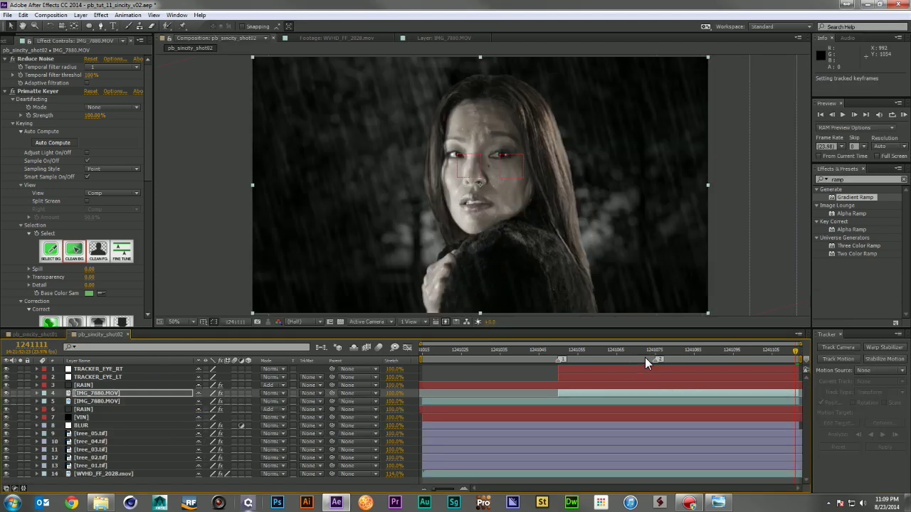
{"action": "left_click_drag", "start_coordinate": [567, 350], "coordinate": [804, 361]}
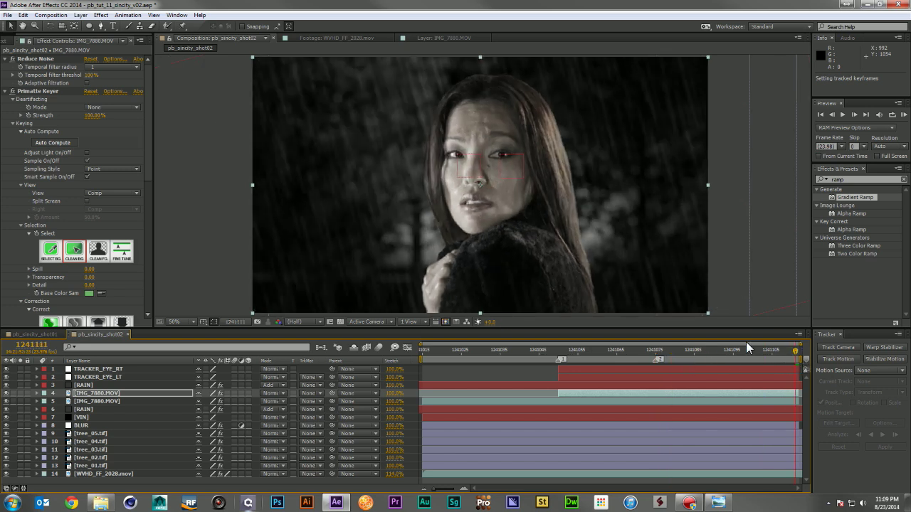
{"action": "left_click", "coordinate": [559, 350]}
Solo IMG_7880.MOV, frame the eyes, and add a new adjustment layer.
{"action": "scroll", "coordinate": [478, 155], "scroll_direction": "up", "scroll_amount": 2}
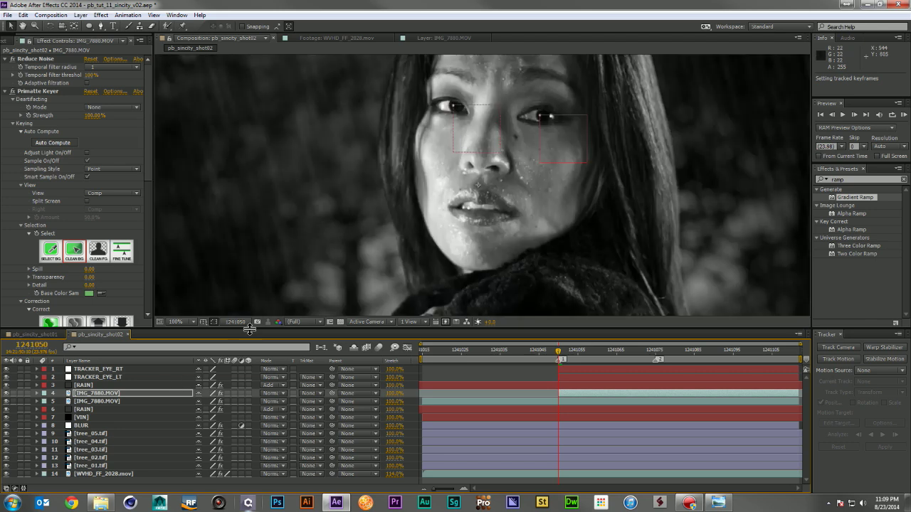
{"action": "left_click", "coordinate": [20, 393]}
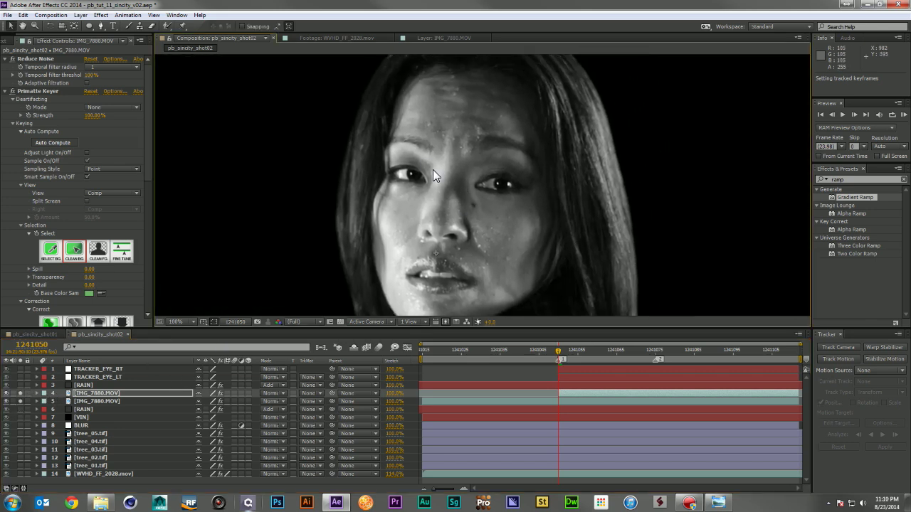
{"action": "scroll", "coordinate": [427, 165], "scroll_direction": "up", "scroll_amount": 2}
{"action": "left_click_drag", "start_coordinate": [368, 166], "coordinate": [390, 178]}
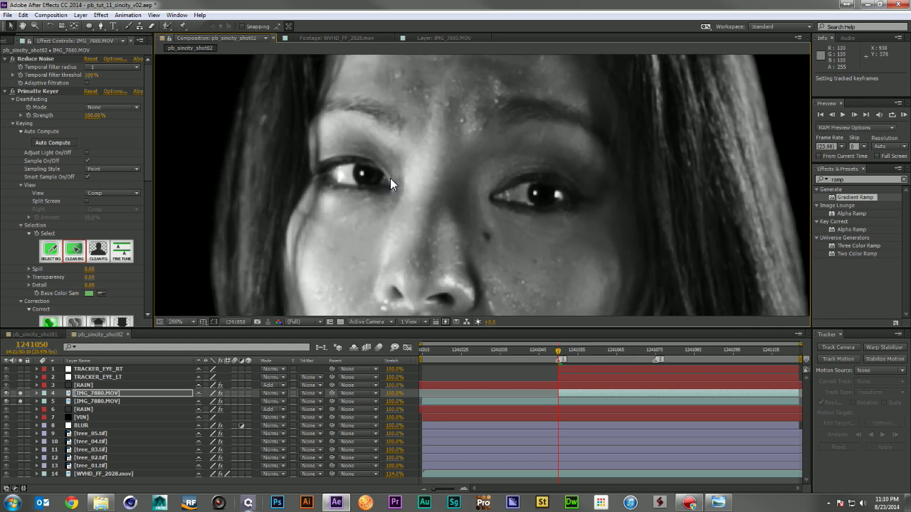
{"action": "key", "text": "ctrl+alt+y"}
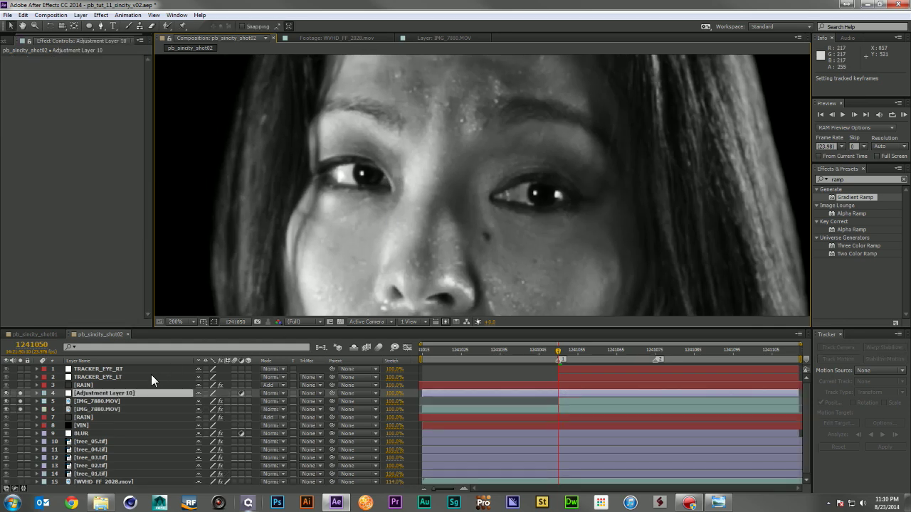
Rename the adjustment layer to EYE_LT and return to the composition view.
{"action": "double_click", "coordinate": [128, 393]}
{"action": "left_click", "coordinate": [128, 392]}
{"action": "key", "text": "Return"}
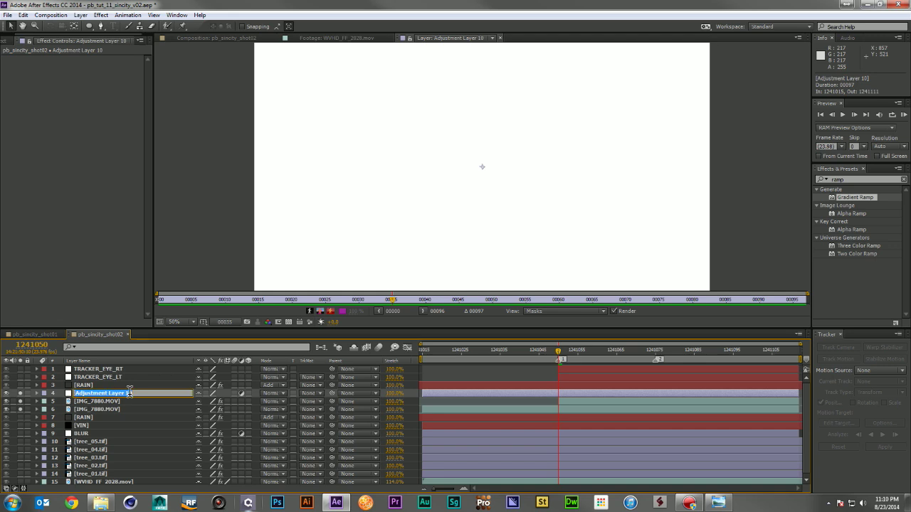
{"action": "type", "text": "EYE"}
{"action": "key", "text": "Return"}
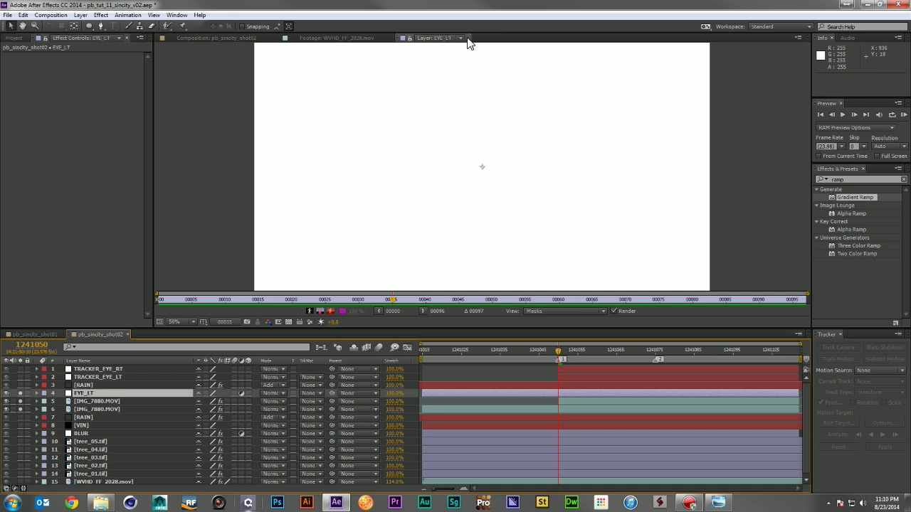
{"action": "key", "text": "ctrl+w"}
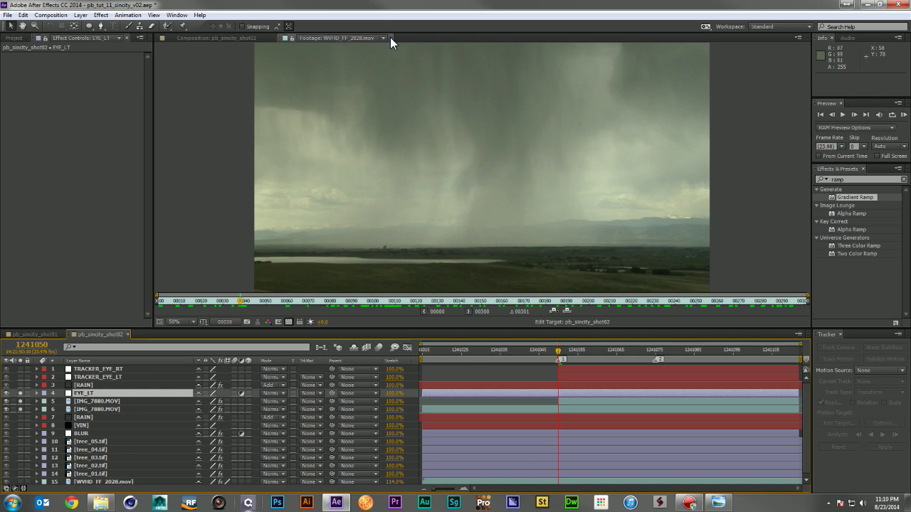
{"action": "key", "text": "ctrl+w"}
Zoom in on the left eye and start a RotoBezier mask down the iris's left edge.
{"action": "mouse_move", "coordinate": [91, 387]}
{"action": "left_mouse_down"}
{"action": "mouse_move", "coordinate": [98, 381]}
{"action": "mouse_move", "coordinate": [95, 391]}
{"action": "left_mouse_up"}
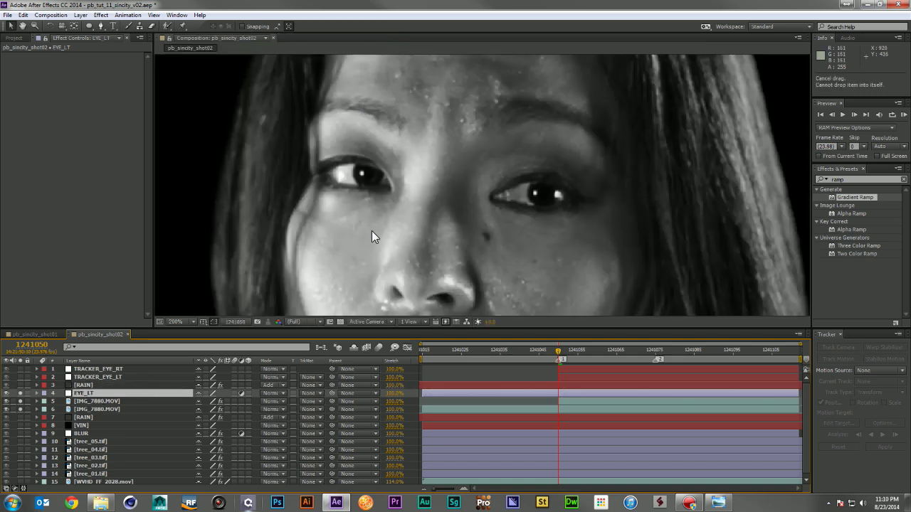
{"action": "left_click", "coordinate": [89, 27]}
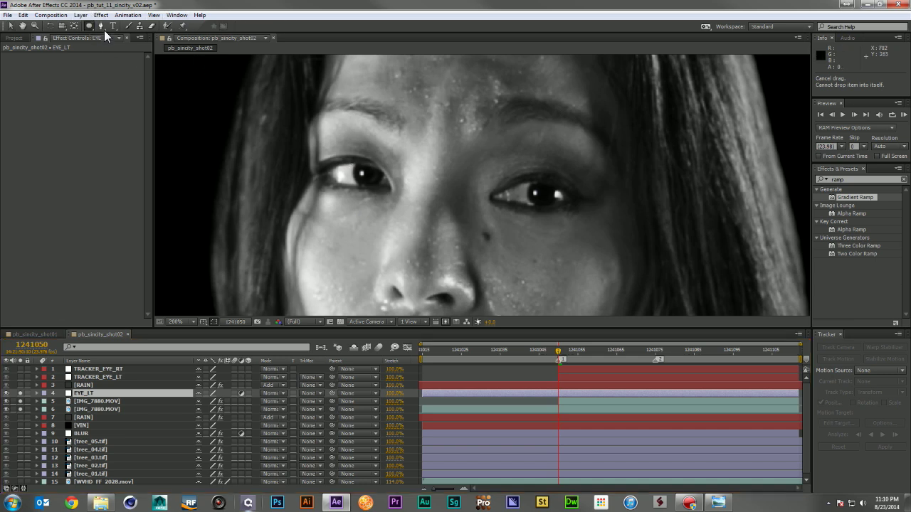
{"action": "key", "text": "period"}
{"action": "key", "text": "h"}
{"action": "left_click_drag", "start_coordinate": [285, 159], "coordinate": [417, 198]}
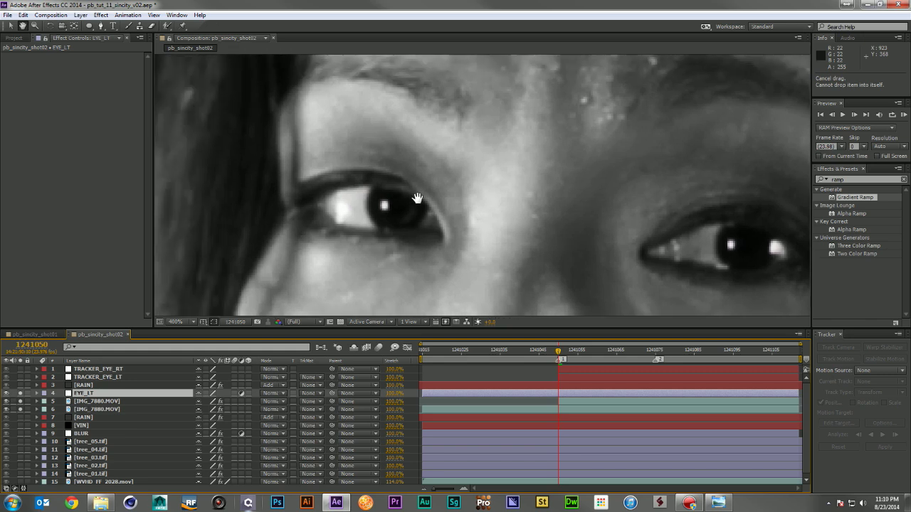
{"action": "key", "text": "period"}
{"action": "left_click_drag", "start_coordinate": [325, 204], "coordinate": [392, 159]}
{"action": "key", "text": "g"}
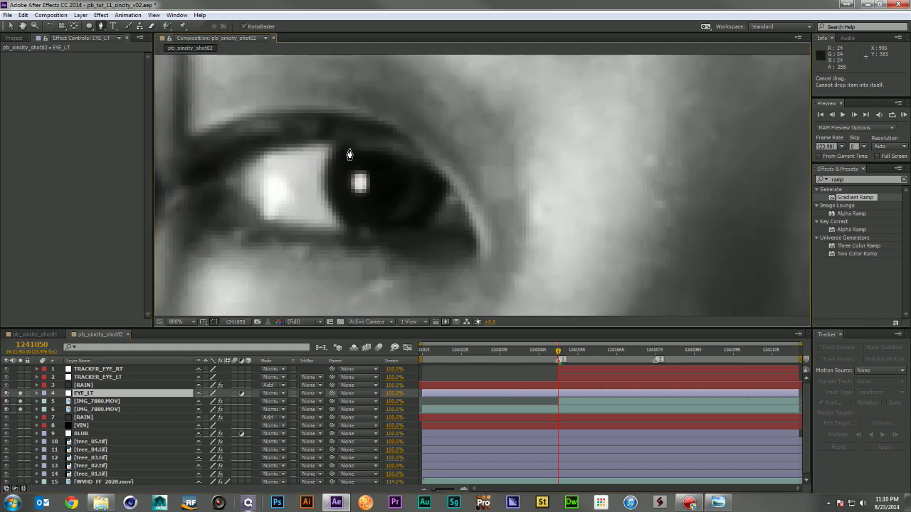
{"action": "left_click", "coordinate": [348, 148]}
{"action": "left_click", "coordinate": [329, 169]}
{"action": "left_click", "coordinate": [329, 192]}
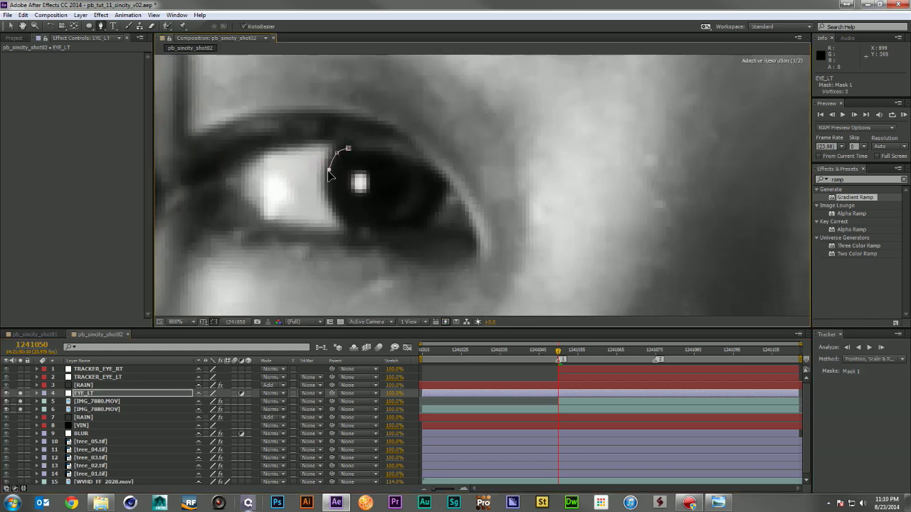
{"action": "left_click", "coordinate": [338, 215]}
Complete Mask 1 around the iris's lower and upper-right edges, then refine its top and bottom points.
{"action": "left_click", "coordinate": [357, 228]}
{"action": "left_click", "coordinate": [386, 230]}
{"action": "left_click", "coordinate": [411, 230]}
{"action": "left_click", "coordinate": [426, 221]}
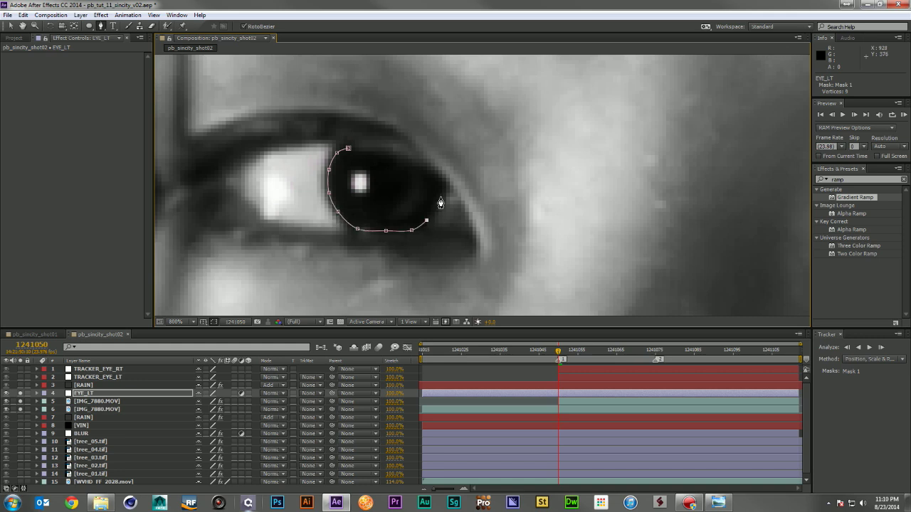
{"action": "left_click", "coordinate": [443, 184]}
{"action": "left_click", "coordinate": [430, 172]}
{"action": "left_click", "coordinate": [419, 163]}
{"action": "left_click", "coordinate": [385, 150]}
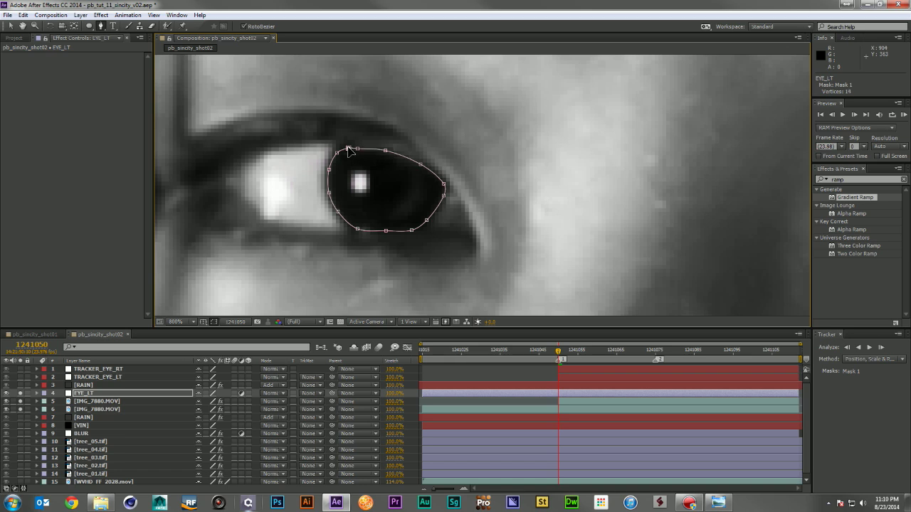
{"action": "left_click_drag", "start_coordinate": [357, 150], "coordinate": [365, 148]}
{"action": "left_click_drag", "start_coordinate": [384, 231], "coordinate": [384, 232]}
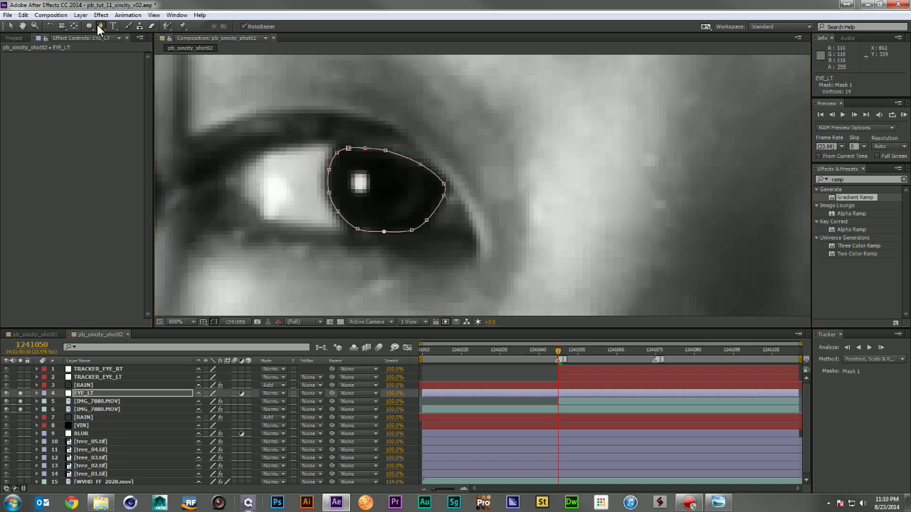
Draw a closed Mask 2 around the left pupil and adjust one of its points.
{"action": "left_click", "coordinate": [375, 215]}
{"action": "left_click", "coordinate": [357, 169]}
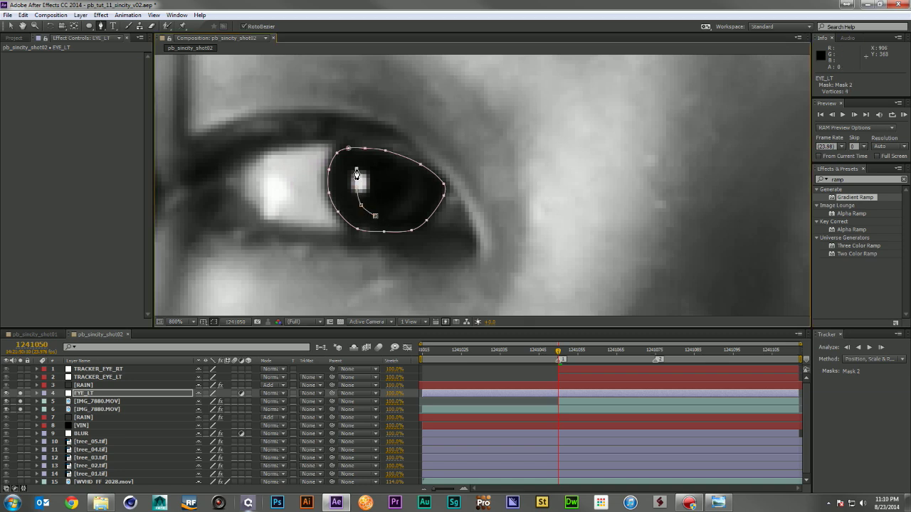
{"action": "left_click", "coordinate": [379, 153]}
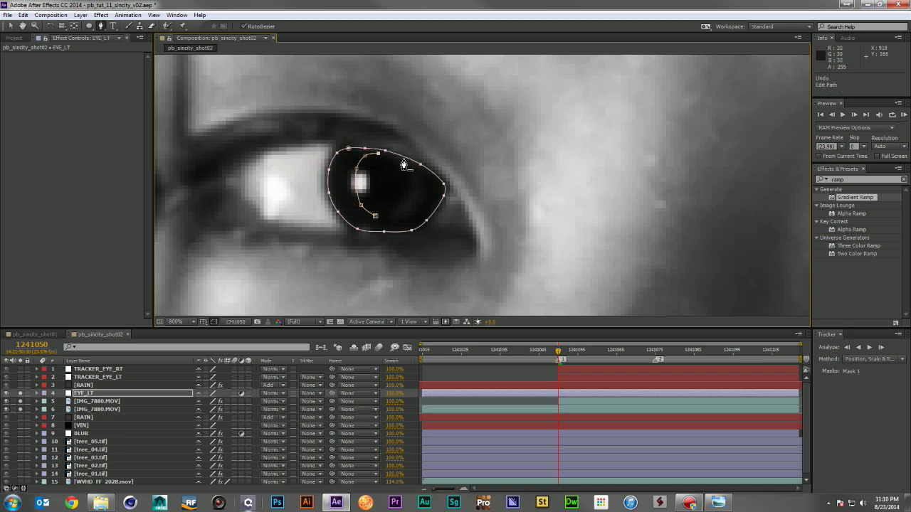
{"action": "left_click", "coordinate": [403, 158]}
{"action": "left_click", "coordinate": [417, 176]}
{"action": "left_click", "coordinate": [416, 193]}
{"action": "left_click", "coordinate": [406, 204]}
{"action": "left_click", "coordinate": [392, 214]}
{"action": "left_click", "coordinate": [376, 216]}
{"action": "key", "text": "v"}
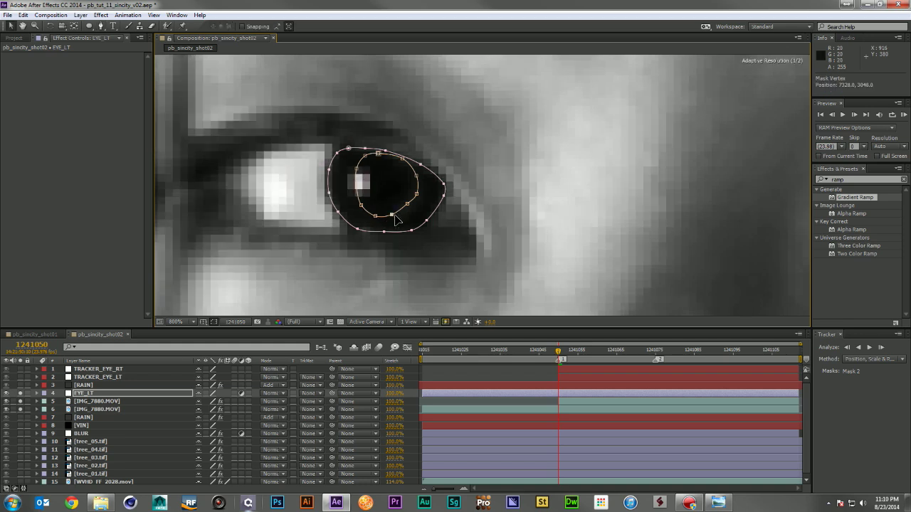
{"action": "left_click_drag", "start_coordinate": [407, 207], "coordinate": [408, 207]}
{"action": "scroll", "coordinate": [424, 160], "scroll_direction": "down", "scroll_amount": 4}
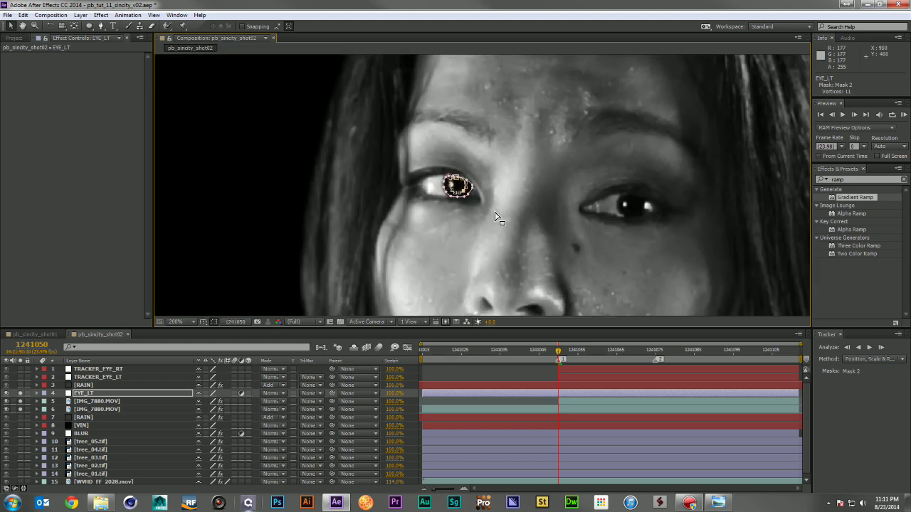
{"action": "key", "text": "v"}
Set Mask 2 to Subtract and give both masks a 5 pixel feather.
{"action": "key", "text": "m"}
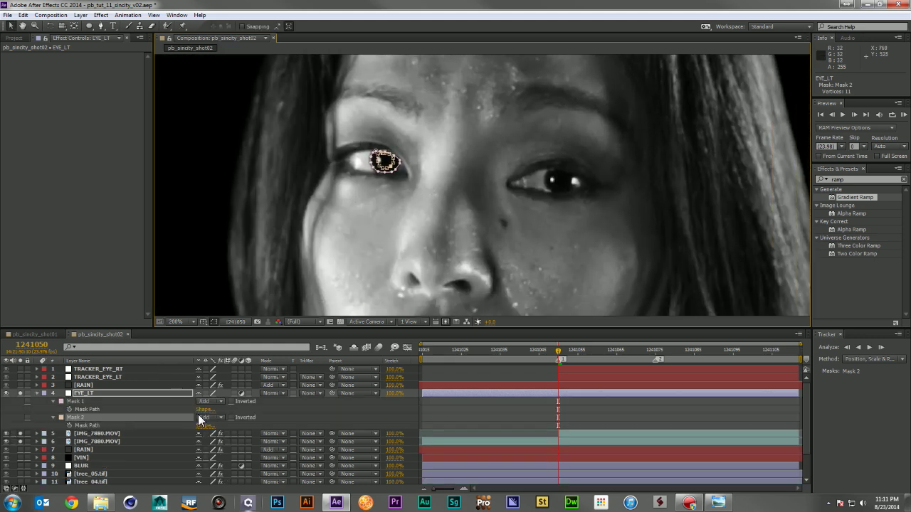
{"action": "left_click", "coordinate": [211, 418]}
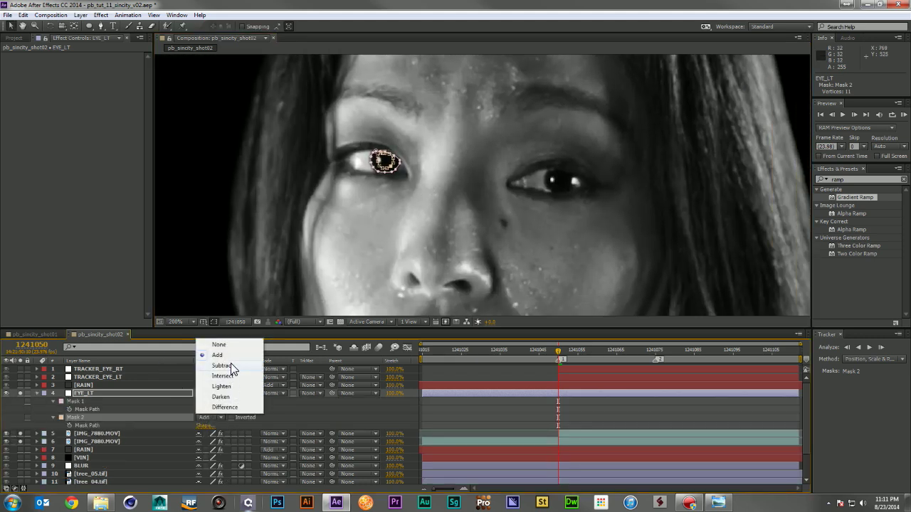
{"action": "left_click", "coordinate": [232, 366]}
{"action": "left_click", "coordinate": [79, 403], "text": "shift"}
{"action": "key", "text": "f"}
{"action": "left_click", "coordinate": [207, 409]}
{"action": "type", "text": "5"}
{"action": "key", "text": "Return"}
{"action": "key", "text": "F2"}
{"action": "scroll", "coordinate": [436, 172], "scroll_direction": "down", "scroll_amount": 2}
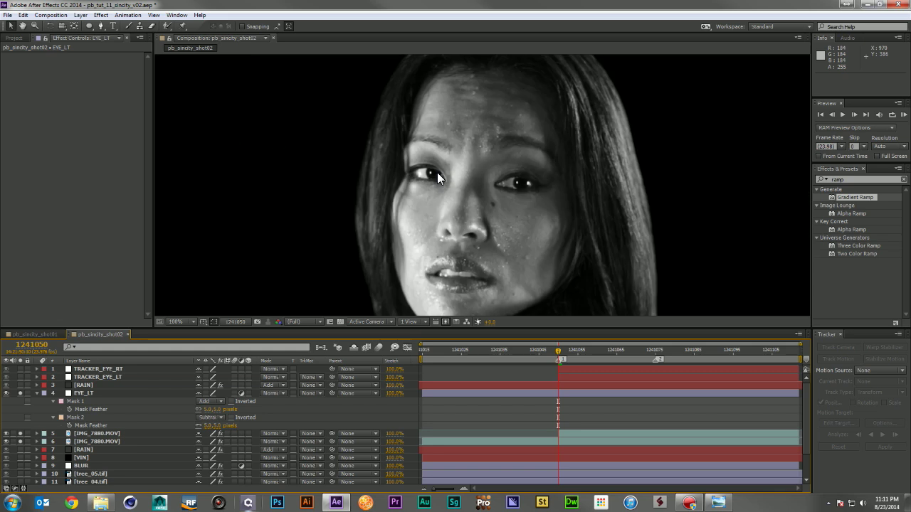
{"action": "scroll", "coordinate": [437, 172], "scroll_direction": "down", "scroll_amount": 1}
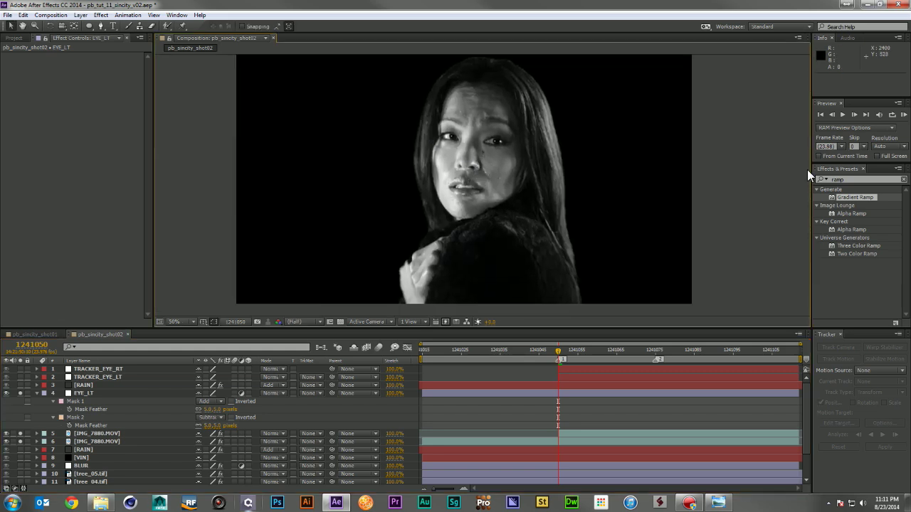
{"action": "left_click", "coordinate": [871, 178]}
Apply the Tint effect to EYE_LT with Map Black To set to a saturated bright blue.
{"action": "type", "text": "tint"}
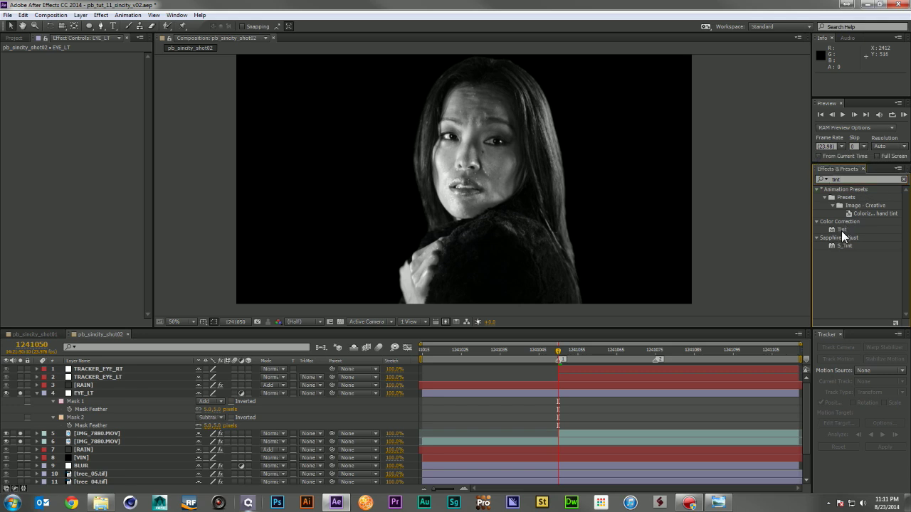
{"action": "left_click_drag", "start_coordinate": [841, 230], "coordinate": [96, 389]}
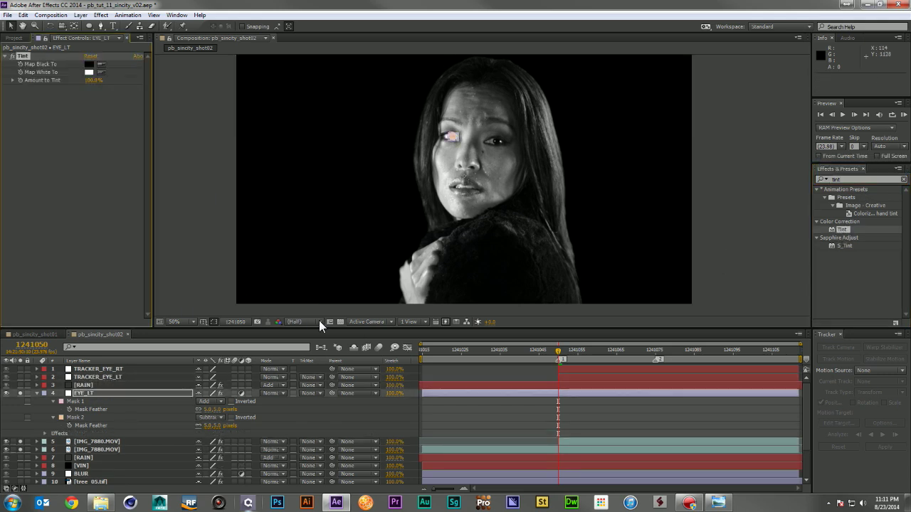
{"action": "scroll", "coordinate": [470, 167], "scroll_direction": "up", "scroll_amount": 2}
{"action": "scroll", "coordinate": [470, 166], "scroll_direction": "up", "scroll_amount": 4}
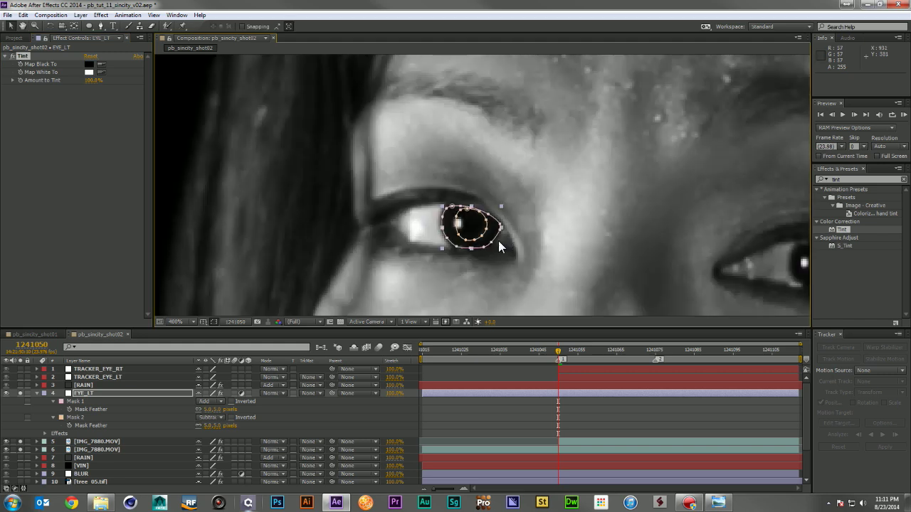
{"action": "left_click_drag", "start_coordinate": [498, 245], "coordinate": [455, 204]}
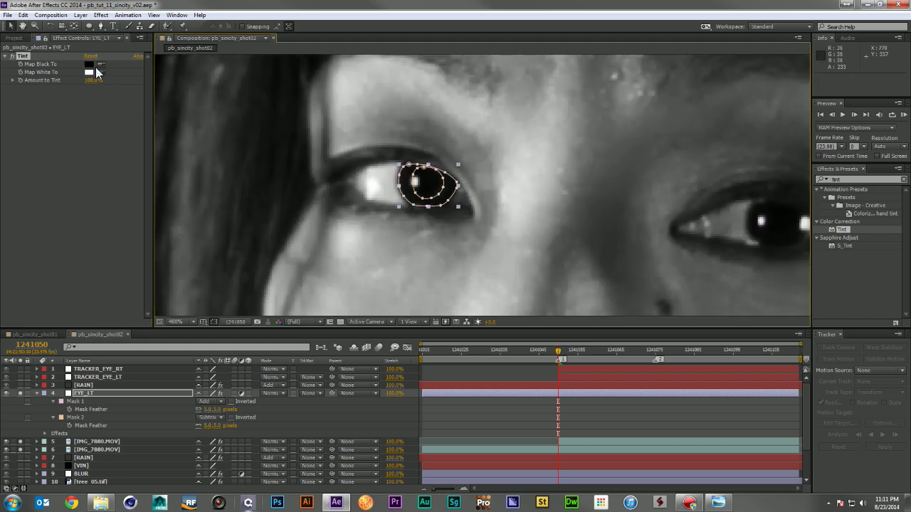
{"action": "left_click", "coordinate": [89, 65]}
{"action": "left_click_drag", "start_coordinate": [155, 238], "coordinate": [159, 249]}
{"action": "left_click_drag", "start_coordinate": [99, 208], "coordinate": [146, 194]}
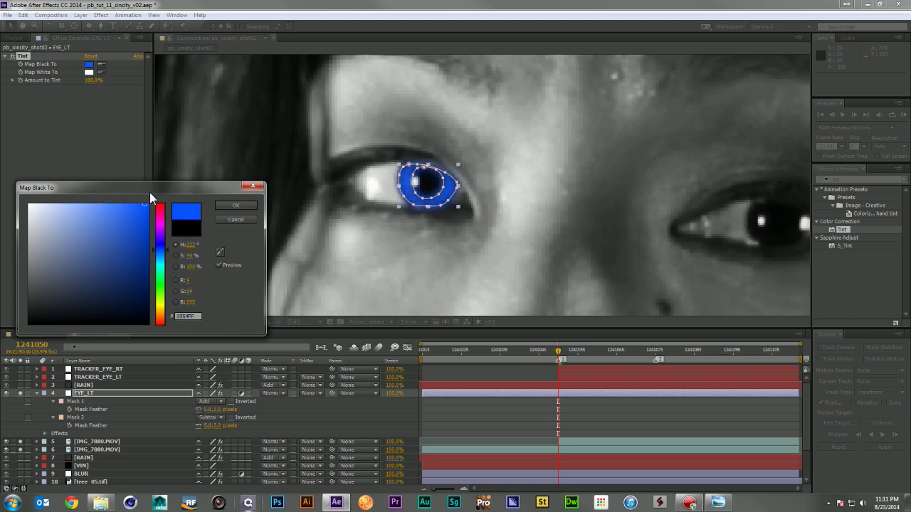
{"action": "left_click", "coordinate": [227, 206]}
Set EYE_LT's blend mode to Screen after trying Color Dodge, and judge the tint.
{"action": "left_click", "coordinate": [277, 393]}
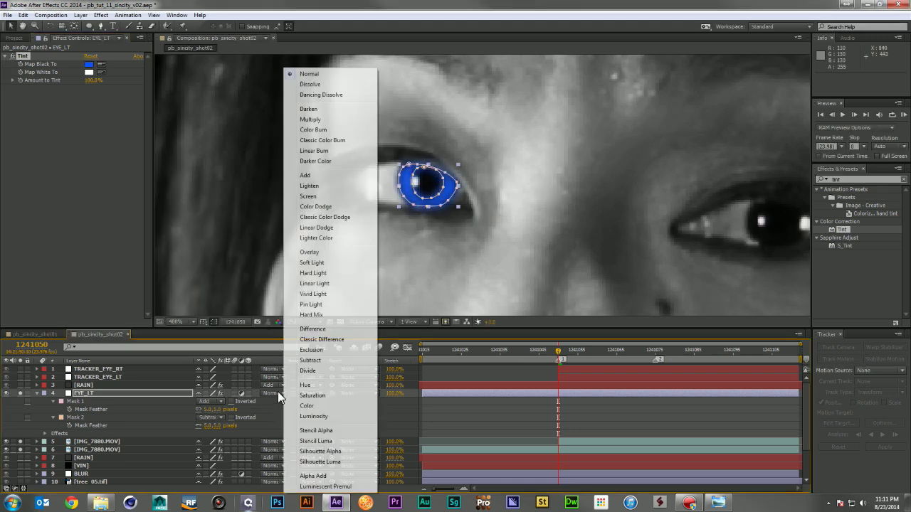
{"action": "left_click", "coordinate": [324, 205]}
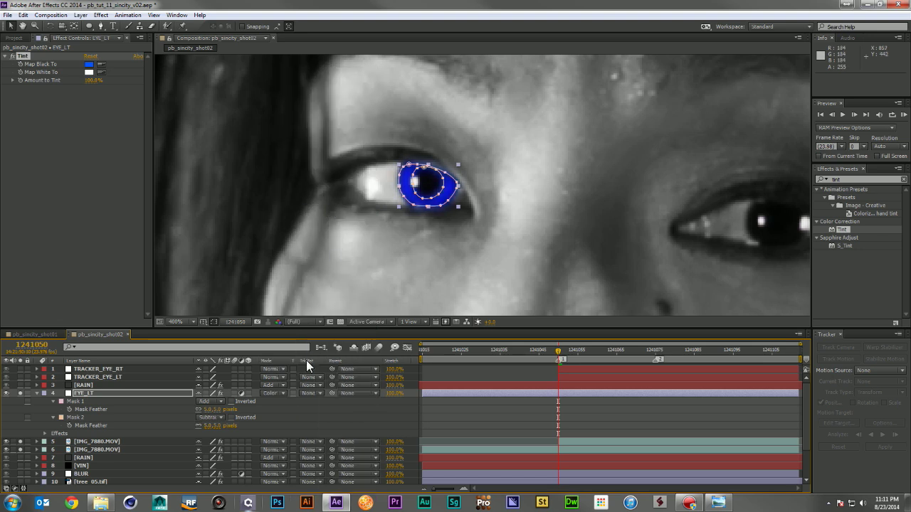
{"action": "left_click", "coordinate": [277, 390]}
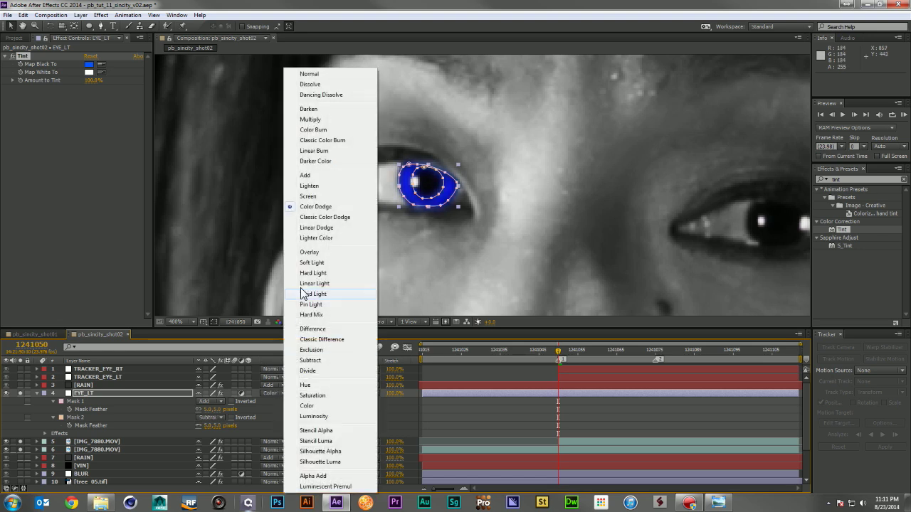
{"action": "left_click", "coordinate": [318, 197]}
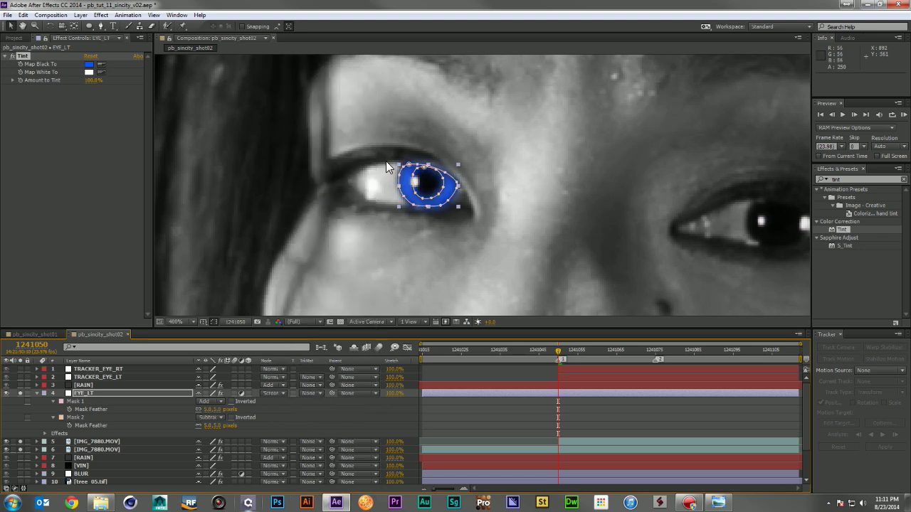
{"action": "key", "text": "comma"}
{"action": "key", "text": "comma"}
{"action": "key", "text": "comma"}
{"action": "key", "text": "comma"}
{"action": "left_click_drag", "start_coordinate": [574, 246], "coordinate": [546, 220]}
{"action": "key", "text": "comma"}
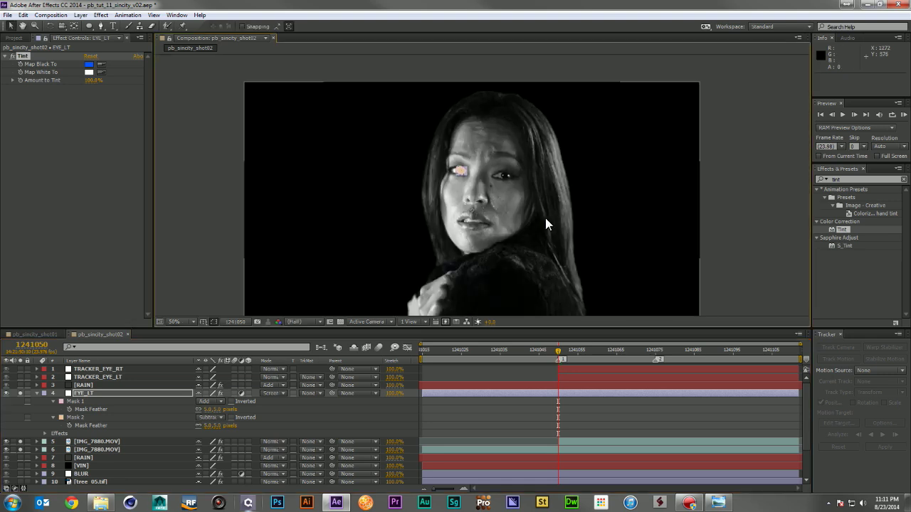
{"action": "left_click", "coordinate": [522, 412]}
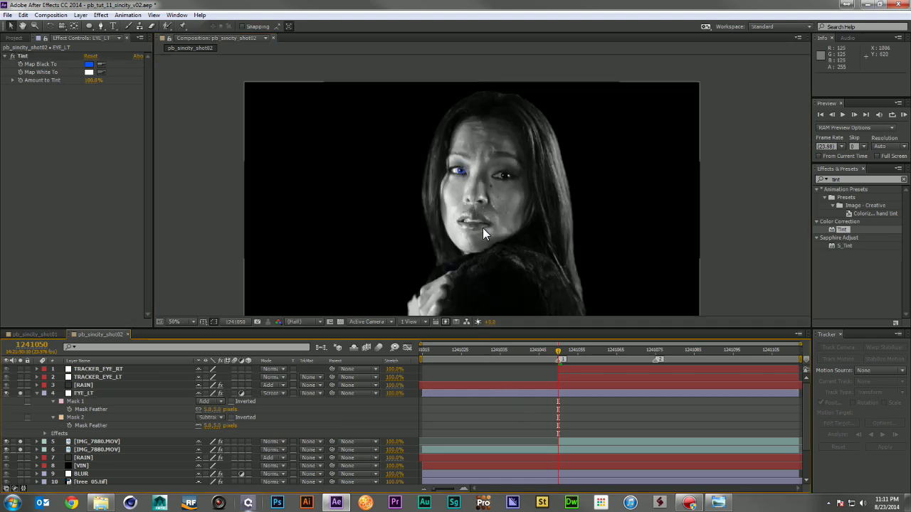
{"action": "key", "text": "period"}
{"action": "key", "text": "period"}
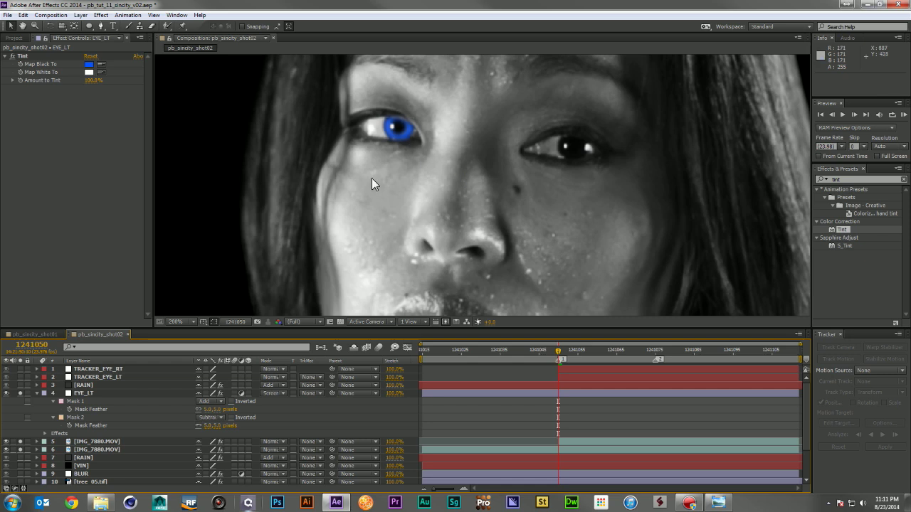
Move the right edge of the outer Mask 1 to reshape it around the iris.
{"action": "left_click", "coordinate": [83, 401]}
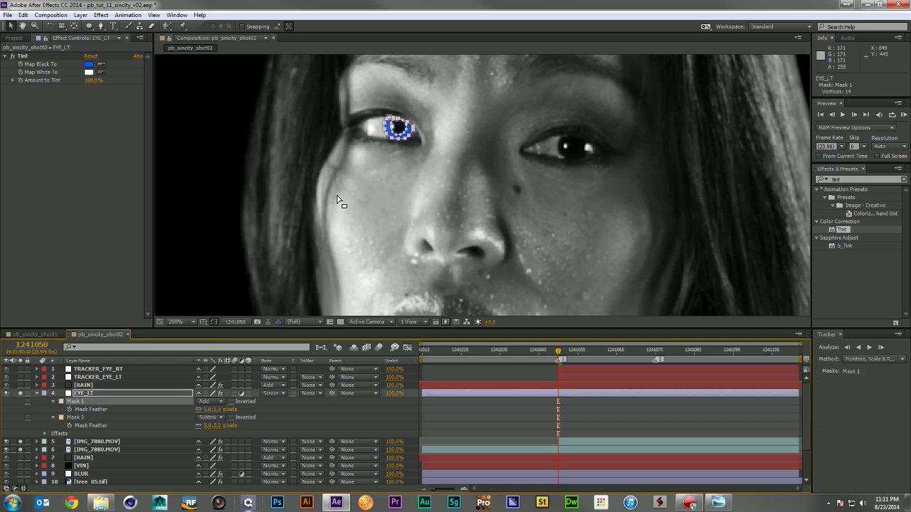
{"action": "key", "text": "period"}
{"action": "key", "text": "period"}
{"action": "left_click_drag", "start_coordinate": [341, 199], "coordinate": [600, 415]}
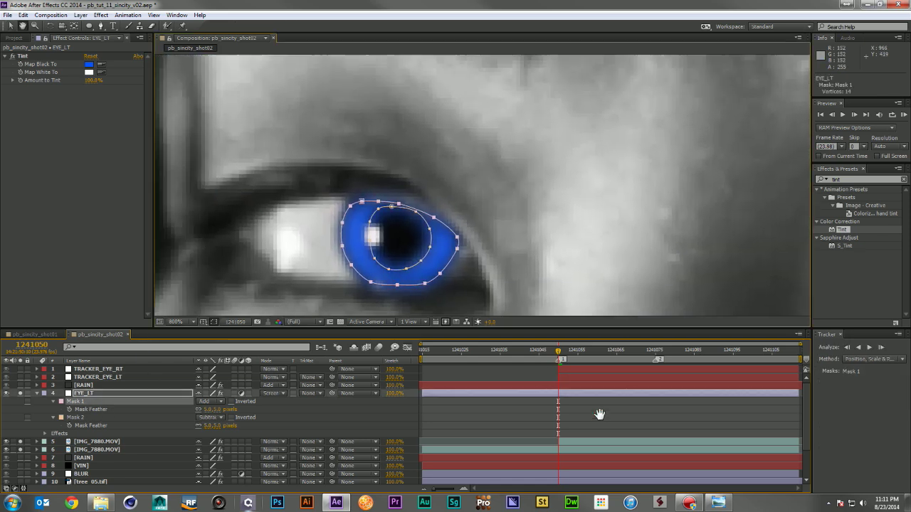
{"action": "double_click", "coordinate": [457, 245]}
{"action": "left_click", "coordinate": [455, 244]}
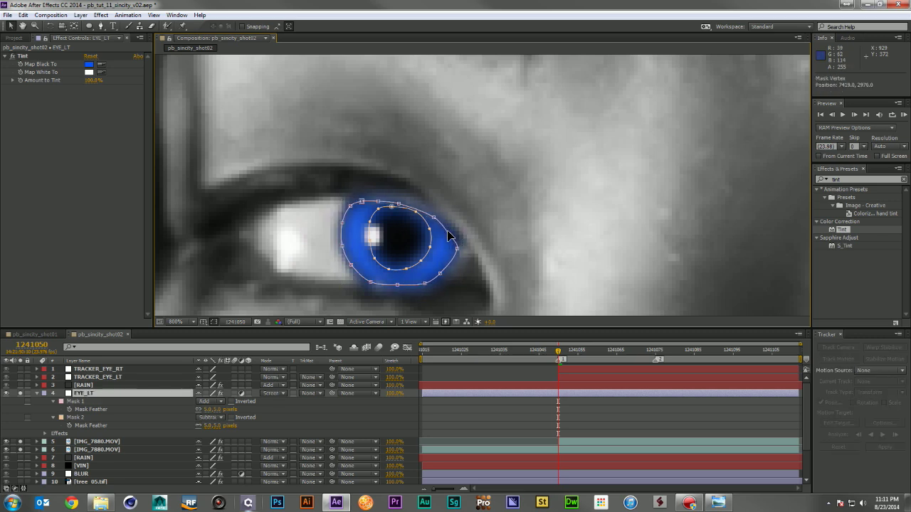
{"action": "left_click", "coordinate": [449, 234]}
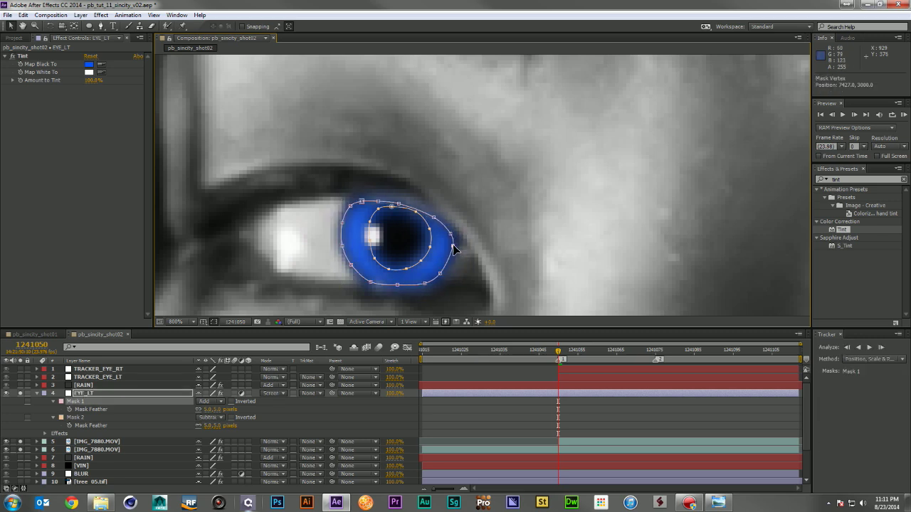
{"action": "left_click_drag", "start_coordinate": [452, 248], "coordinate": [457, 253]}
Contract Mask 1 with a -2 pixel Mask Expansion and preview the tinted eye.
{"action": "left_click", "coordinate": [119, 392]}
{"action": "key", "text": "m"}
{"action": "key", "text": "m"}
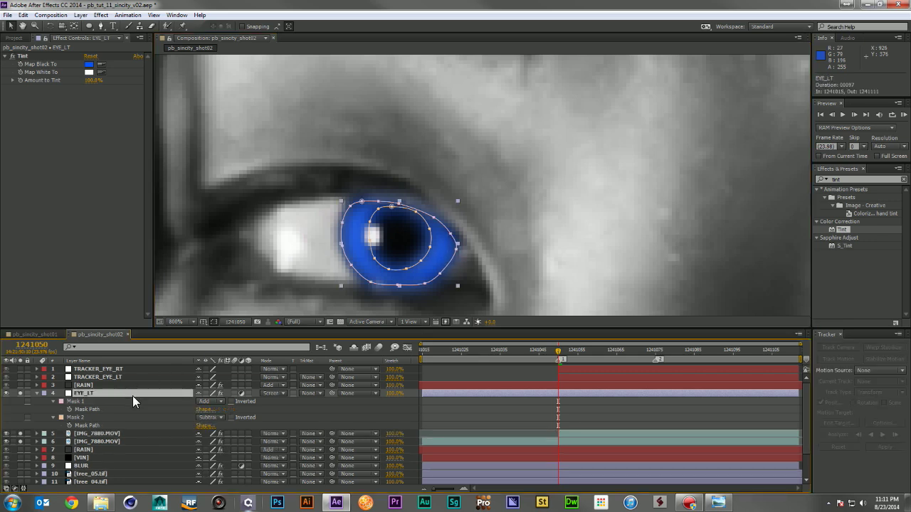
{"action": "mouse_move", "coordinate": [202, 434]}
{"action": "left_mouse_down"}
{"action": "mouse_move", "coordinate": [191, 434]}
{"action": "mouse_move", "coordinate": [205, 436]}
{"action": "left_mouse_up"}
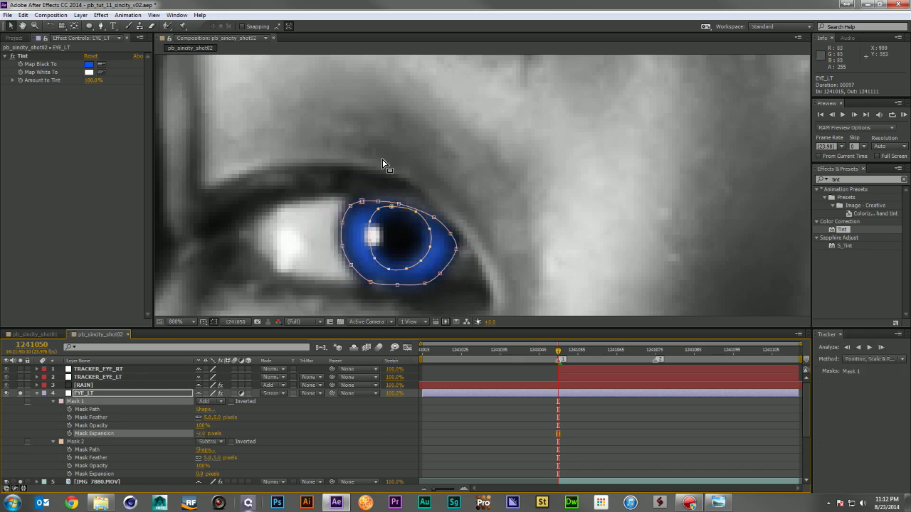
{"action": "scroll", "coordinate": [382, 165], "scroll_direction": "down", "scroll_amount": 6}
{"action": "left_click", "coordinate": [545, 443]}
{"action": "left_click_drag", "start_coordinate": [567, 203], "coordinate": [490, 156]}
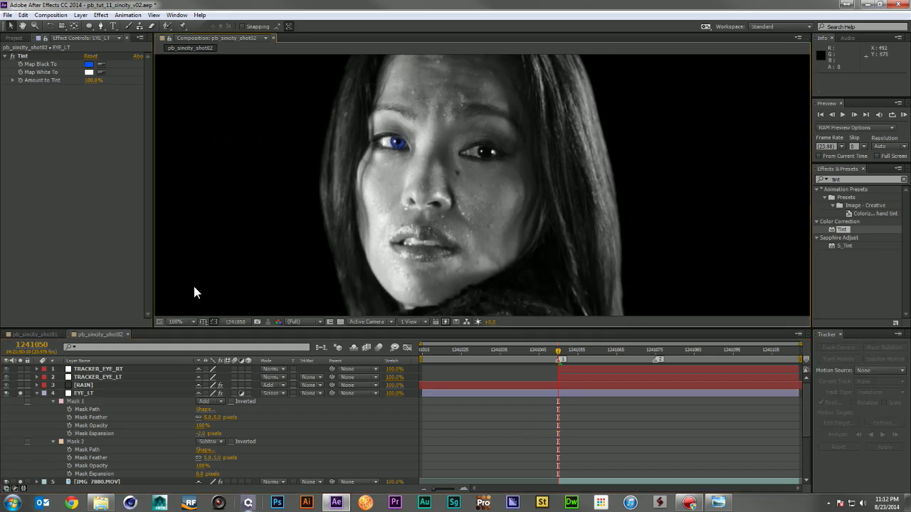
{"action": "left_click", "coordinate": [39, 391]}
{"action": "left_click", "coordinate": [79, 392]}
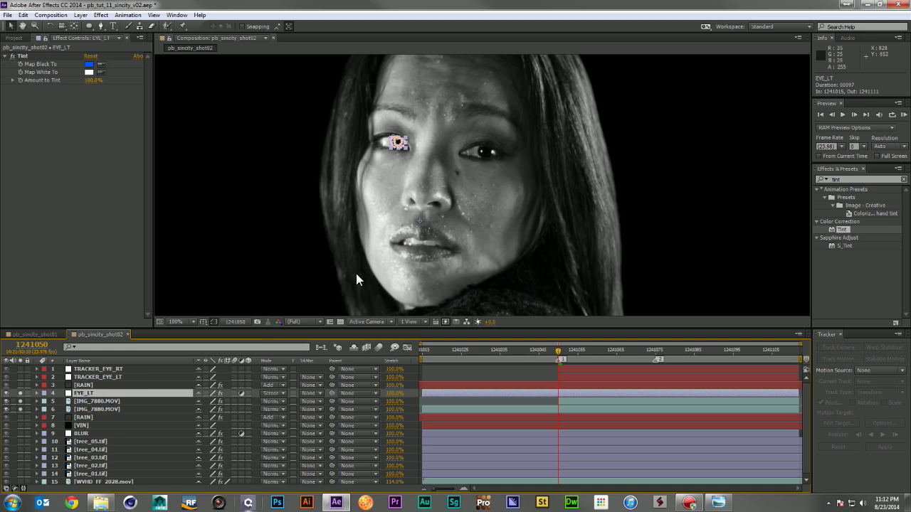
Duplicate EYE_LT and rename the copy EYE_RT.
{"action": "key", "text": "ctrl+d"}
{"action": "key", "text": "Return"}
{"action": "left_click", "coordinate": [105, 393]}
{"action": "key", "text": "BackSpace"}
{"action": "key", "text": "BackSpace"}
{"action": "type", "text": "RT"}
{"action": "key", "text": "Return"}
{"action": "key", "text": "period"}
{"action": "key", "text": "period"}
{"action": "left_click_drag", "start_coordinate": [378, 99], "coordinate": [493, 317]}
{"action": "key", "text": "v"}
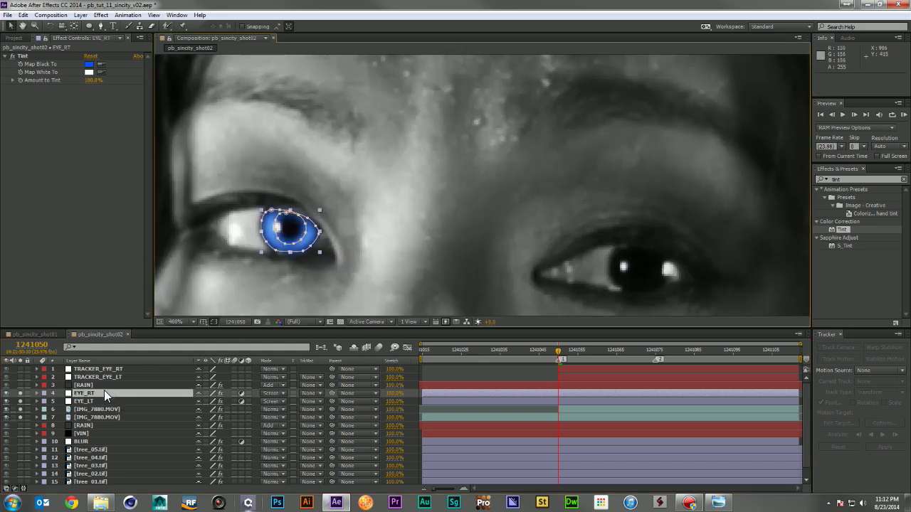
Delete both of EYE_RT's masks, turn off its tint, and bring the untinted eye into view.
{"action": "key", "text": "m"}
{"action": "left_click", "coordinate": [77, 402]}
{"action": "left_click", "coordinate": [75, 417], "text": "shift"}
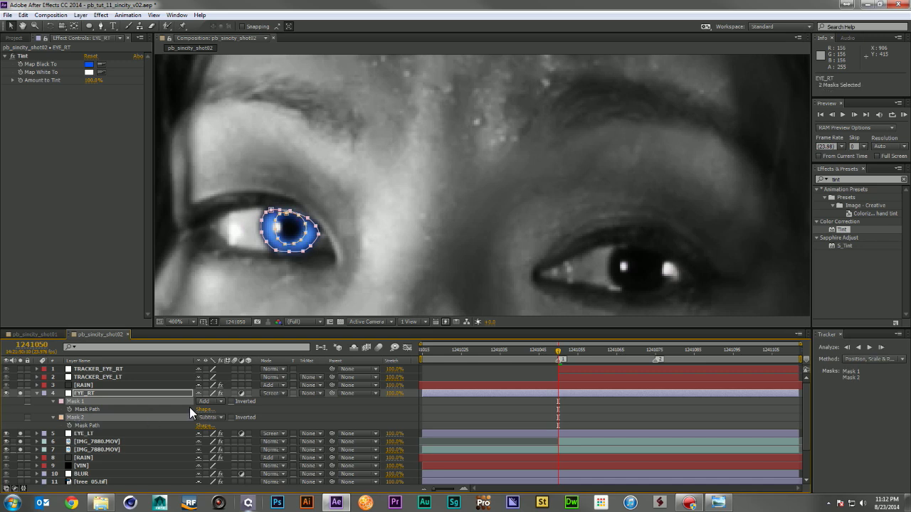
{"action": "key", "text": "Delete"}
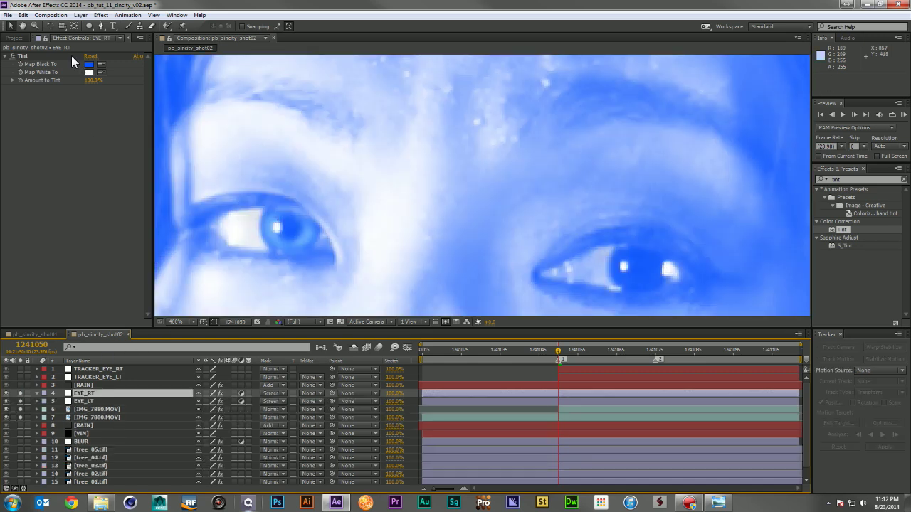
{"action": "key", "text": "ctrl+z"}
{"action": "left_click_drag", "start_coordinate": [493, 188], "coordinate": [401, 122]}
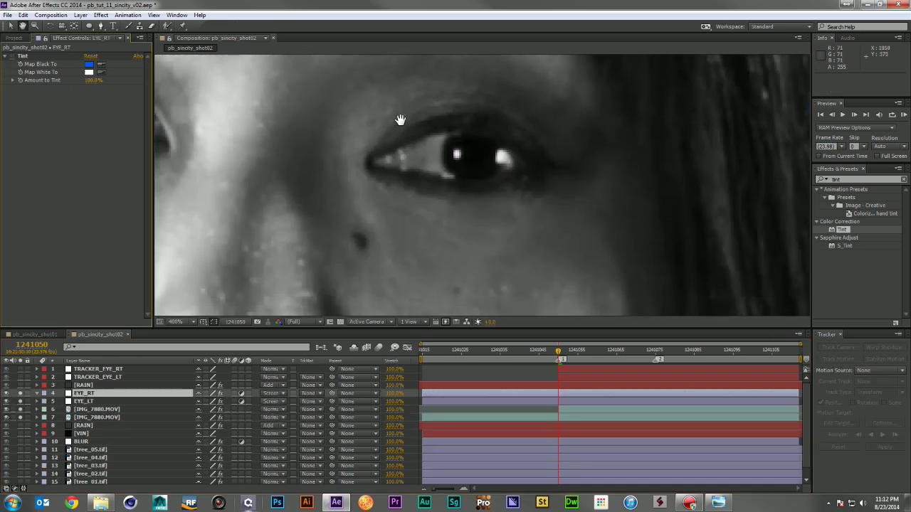
Zoom to 800% on the untinted eye and start a mask along the iris's left and lower edge.
{"action": "left_click", "coordinate": [100, 26]}
{"action": "left_click_drag", "start_coordinate": [380, 102], "coordinate": [503, 190]}
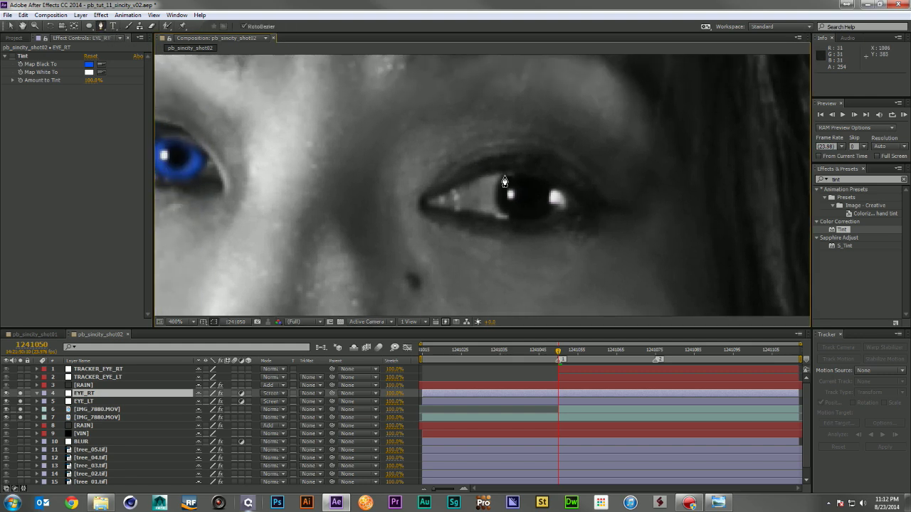
{"action": "key", "text": "."}
{"action": "left_click", "coordinate": [539, 166]}
{"action": "left_click", "coordinate": [523, 174]}
{"action": "left_click", "coordinate": [512, 221]}
{"action": "left_click", "coordinate": [525, 243]}
{"action": "left_click", "coordinate": [545, 250]}
Close the iris mask and nudge its top, lower-right and lower-left points to fit.
{"action": "left_click", "coordinate": [575, 253]}
{"action": "left_click", "coordinate": [604, 252]}
{"action": "left_click", "coordinate": [621, 233]}
{"action": "left_click", "coordinate": [607, 171]}
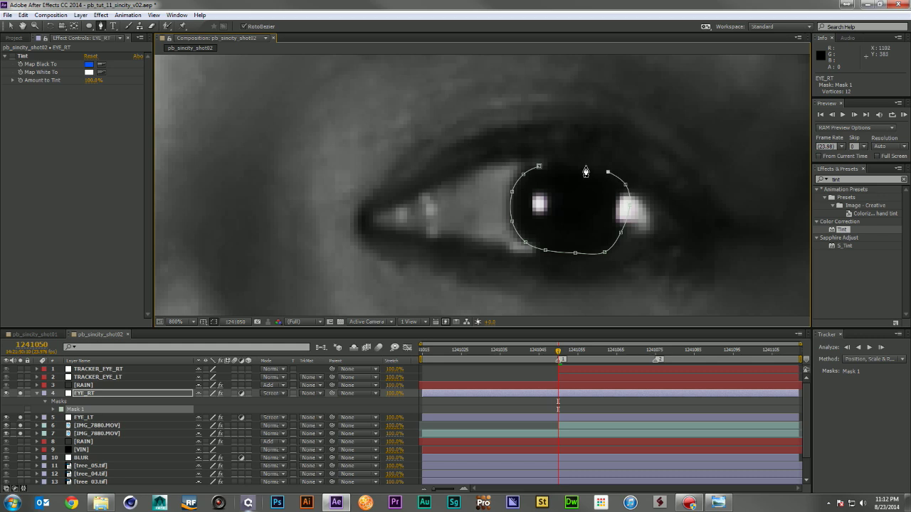
{"action": "left_click", "coordinate": [538, 166]}
{"action": "left_click_drag", "start_coordinate": [551, 166], "coordinate": [560, 165]}
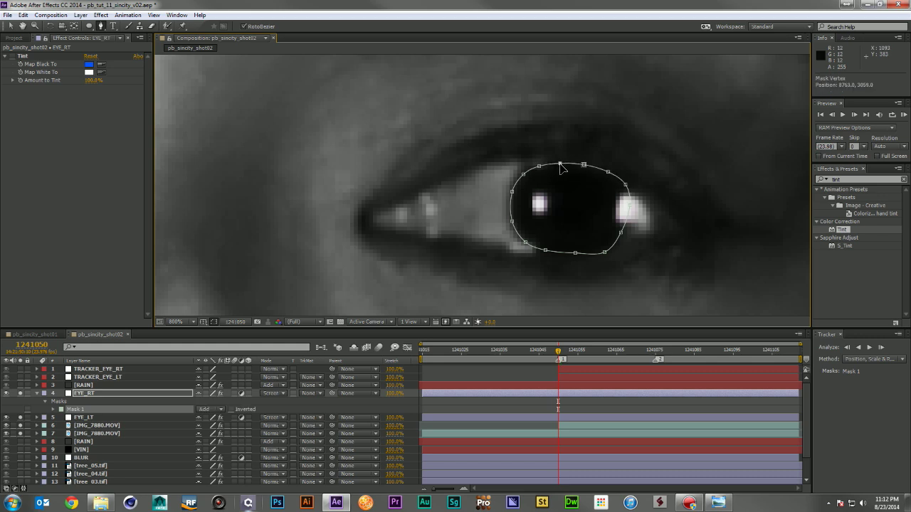
{"action": "left_click_drag", "start_coordinate": [605, 253], "coordinate": [604, 249]}
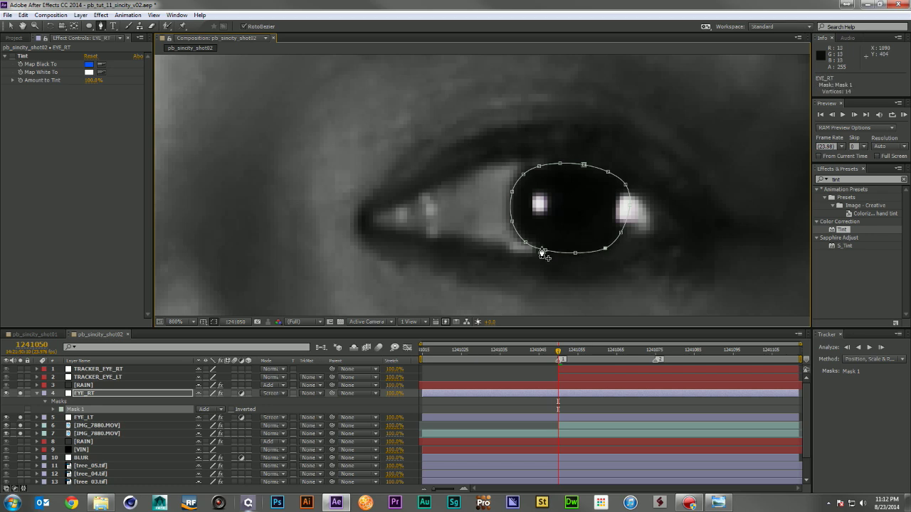
{"action": "left_click_drag", "start_coordinate": [525, 242], "coordinate": [527, 244]}
Draw a closed second mask around the pupil and raise its bottom point.
{"action": "left_click", "coordinate": [100, 26]}
{"action": "left_click", "coordinate": [557, 174]}
{"action": "left_click", "coordinate": [545, 188]}
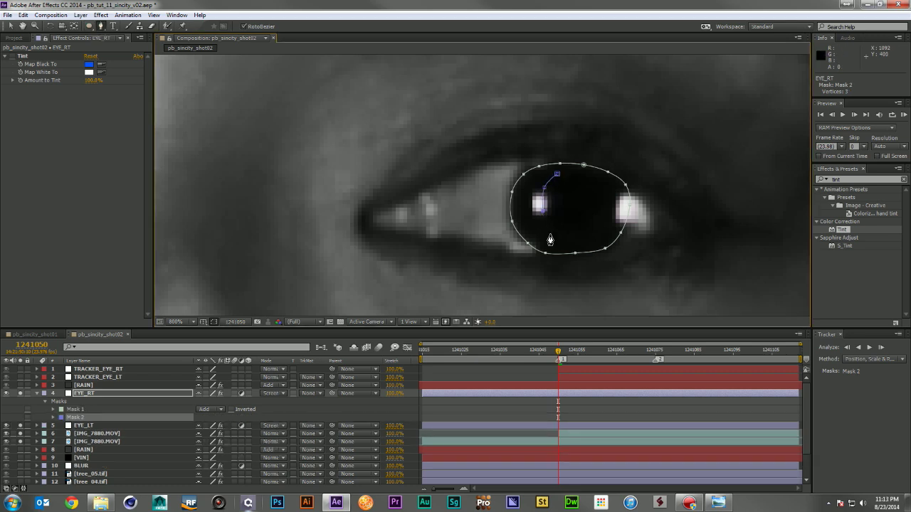
{"action": "left_click", "coordinate": [578, 241]}
{"action": "left_click", "coordinate": [596, 234]}
{"action": "left_click", "coordinate": [605, 209]}
{"action": "left_click", "coordinate": [582, 174]}
{"action": "left_click", "coordinate": [556, 174]}
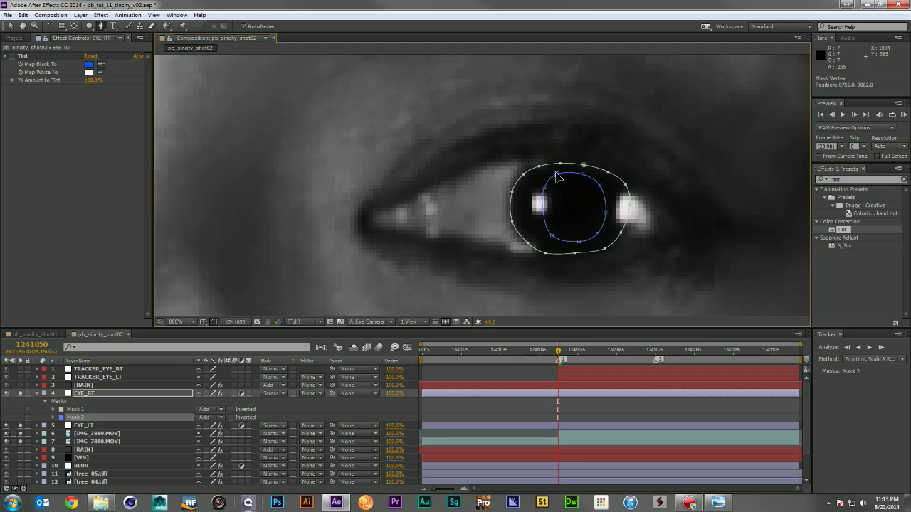
{"action": "left_click", "coordinate": [545, 194]}
{"action": "left_click_drag", "start_coordinate": [578, 242], "coordinate": [596, 231]}
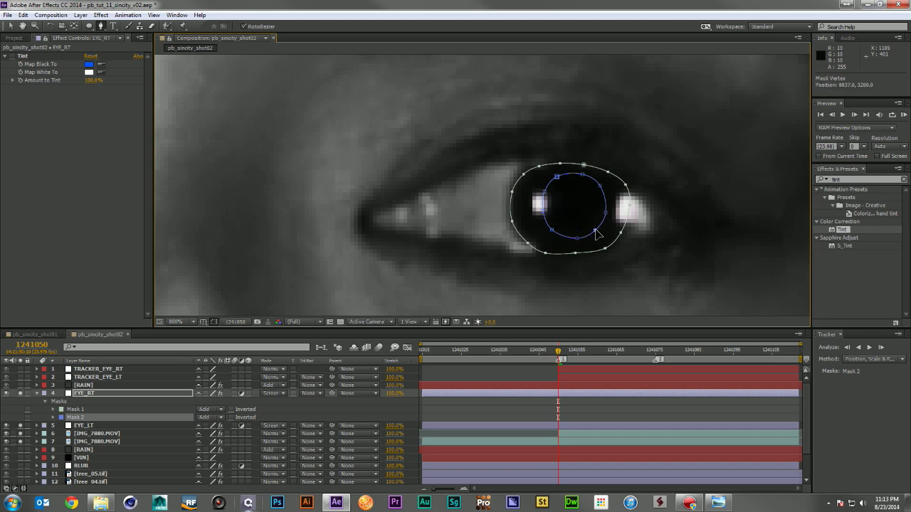
{"action": "left_click", "coordinate": [103, 393]}
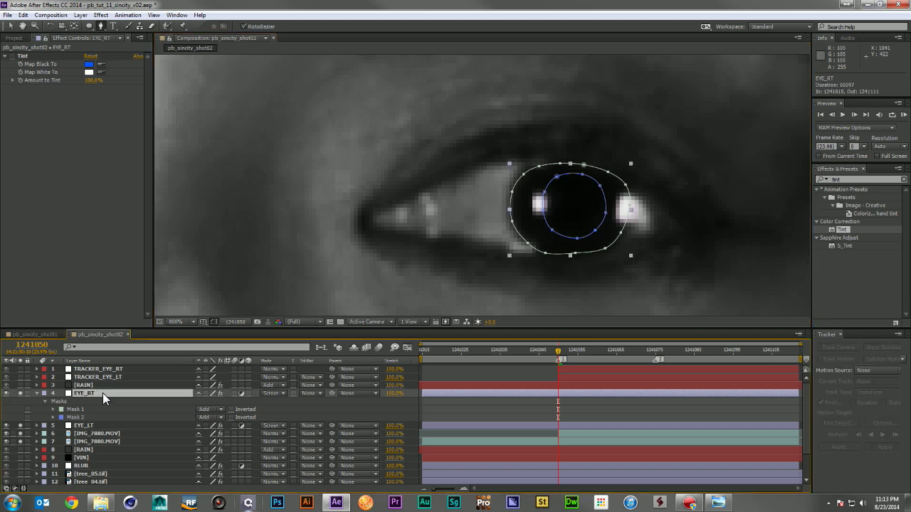
Give both EYE_RT masks a 5 px feather.
{"action": "key", "text": "f"}
{"action": "left_click", "coordinate": [208, 410]}
{"action": "type", "text": "5"}
{"action": "left_click", "coordinate": [155, 411]}
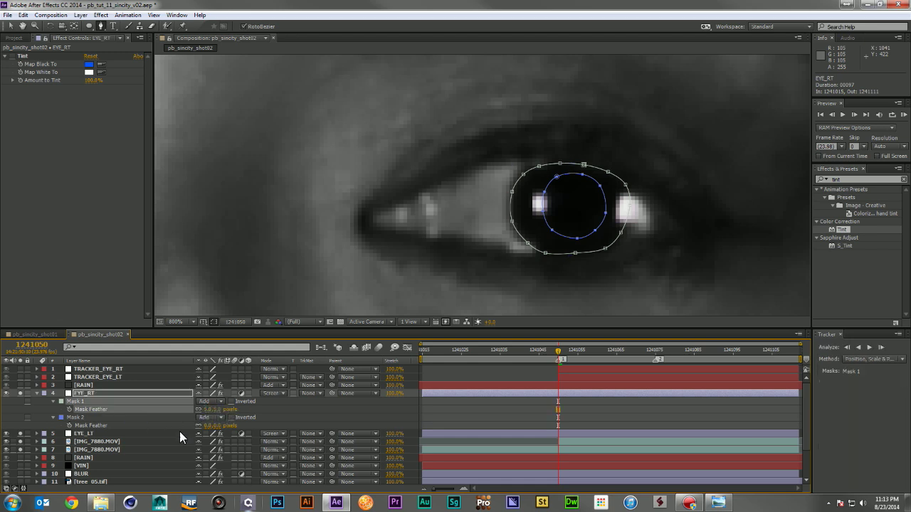
{"action": "left_click", "coordinate": [210, 426]}
{"action": "type", "text": "5"}
{"action": "key", "text": "Return"}
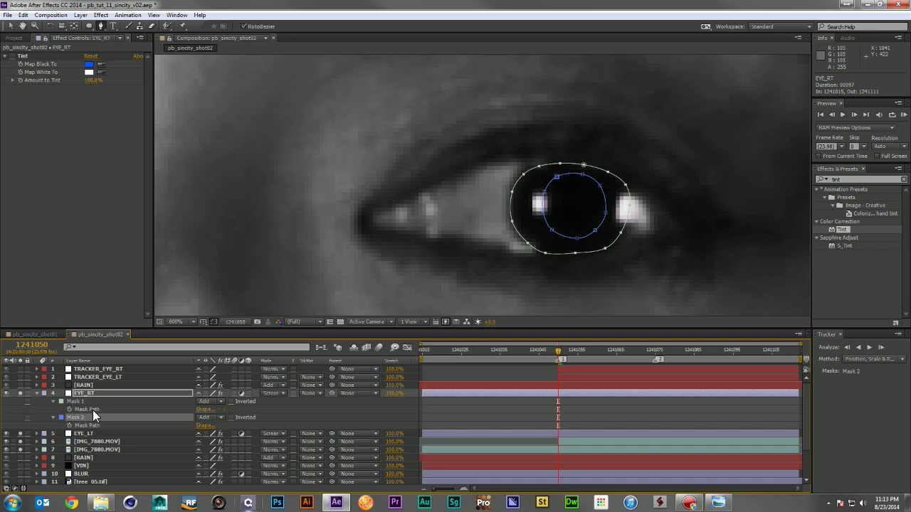
Check Mask 1's expansion, then turn EYE_RT's Tint effect back on.
{"action": "key", "text": "m"}
{"action": "key", "text": "m"}
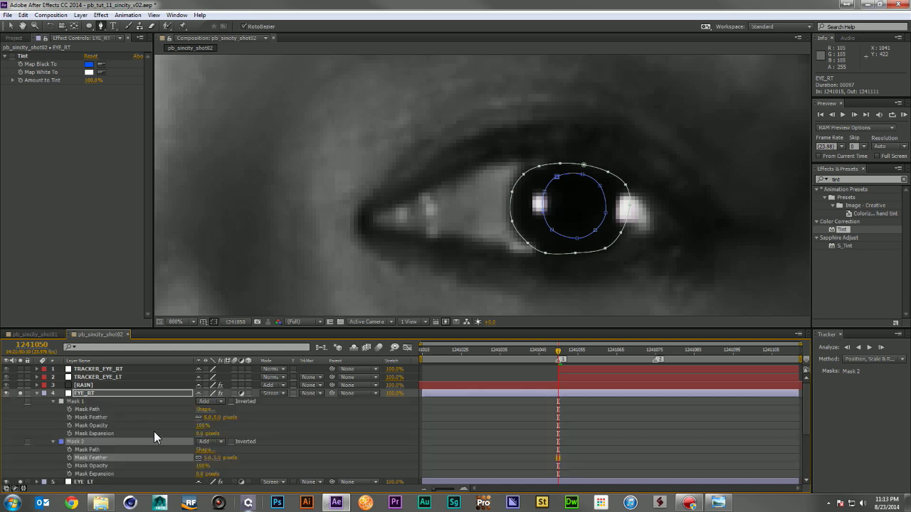
{"action": "left_click", "coordinate": [200, 434]}
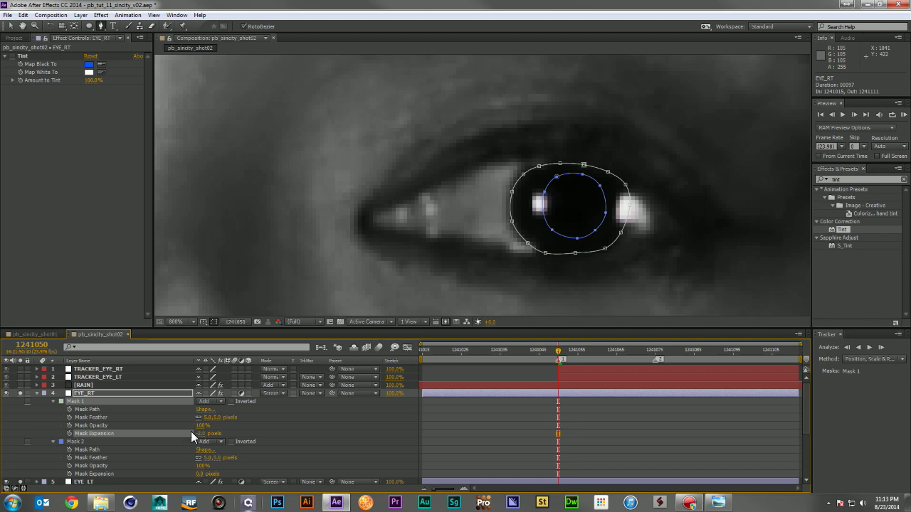
{"action": "left_click", "coordinate": [36, 392]}
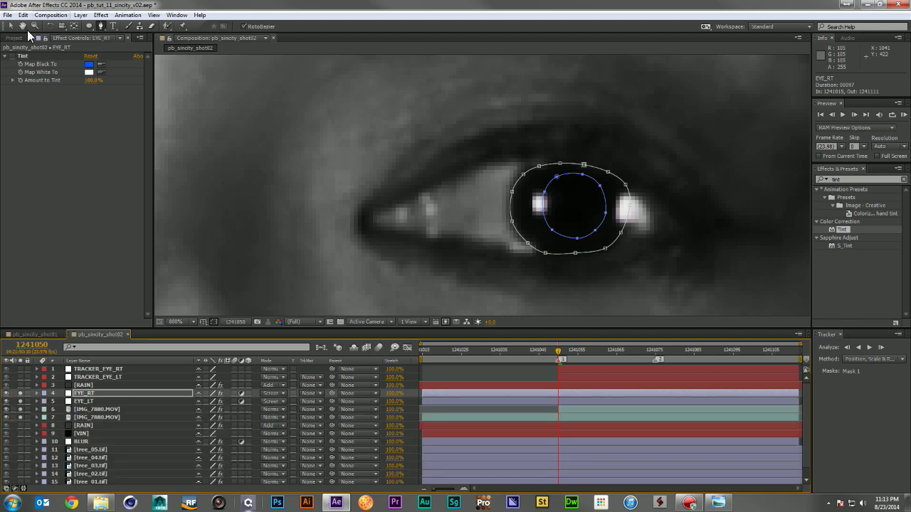
{"action": "left_click", "coordinate": [12, 55]}
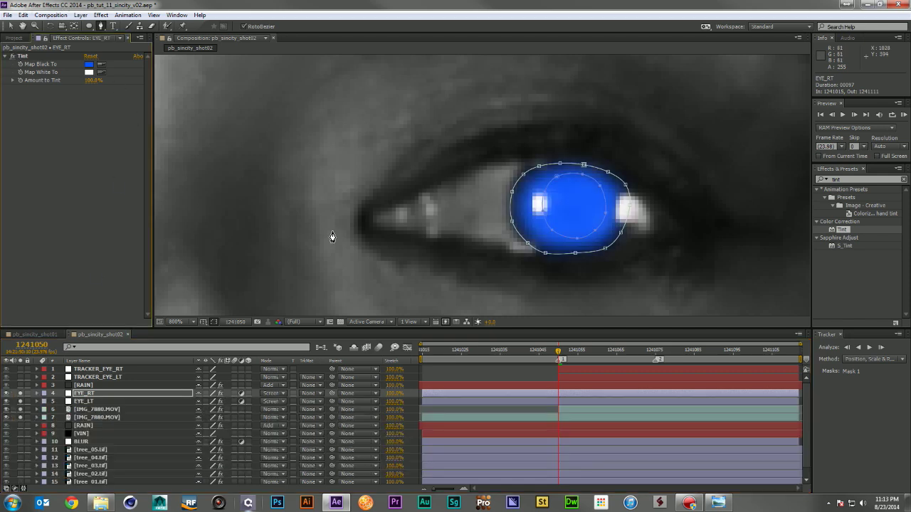
Change EYE_RT's Mask 2 mode so the pupil is excluded and only the iris is tinted.
{"action": "left_click", "coordinate": [91, 393]}
{"action": "key", "text": "m"}
{"action": "left_click", "coordinate": [208, 416]}
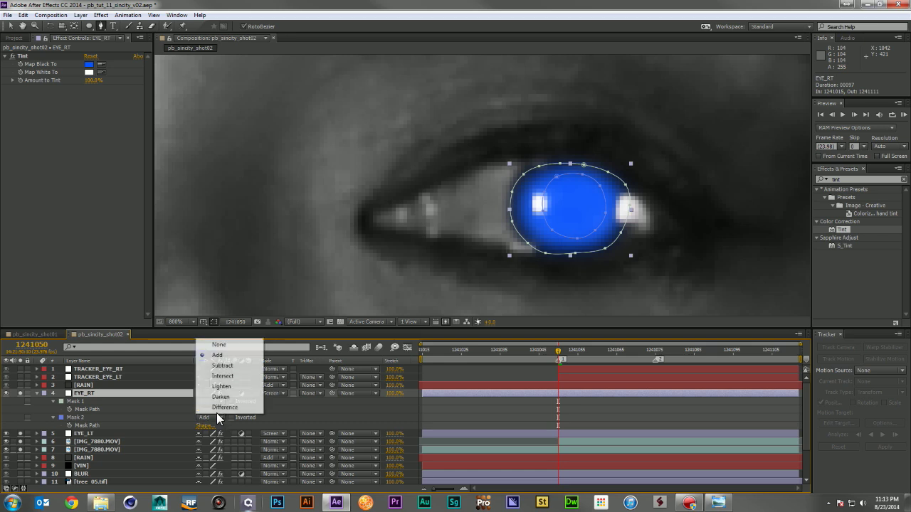
{"action": "left_click", "coordinate": [228, 377]}
{"action": "left_click", "coordinate": [37, 392]}
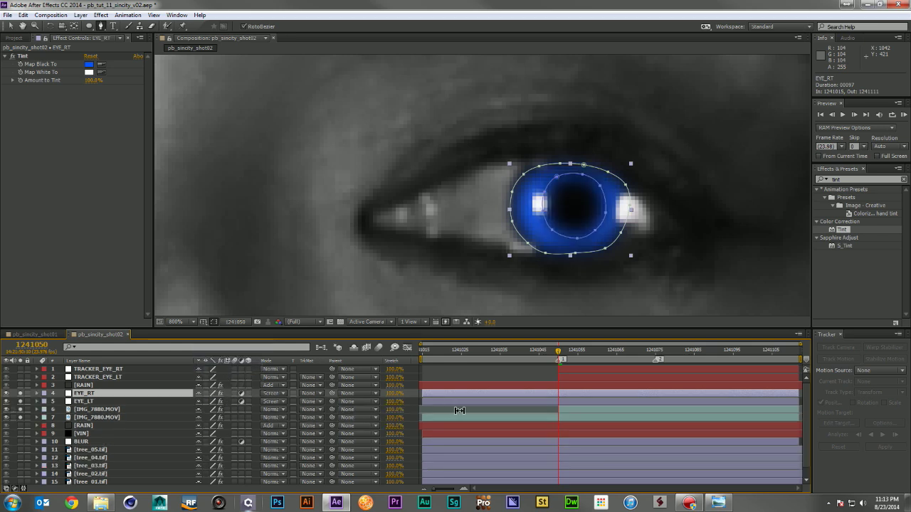
{"action": "left_click", "coordinate": [466, 377]}
{"action": "scroll", "coordinate": [561, 235], "scroll_direction": "down", "scroll_amount": 6}
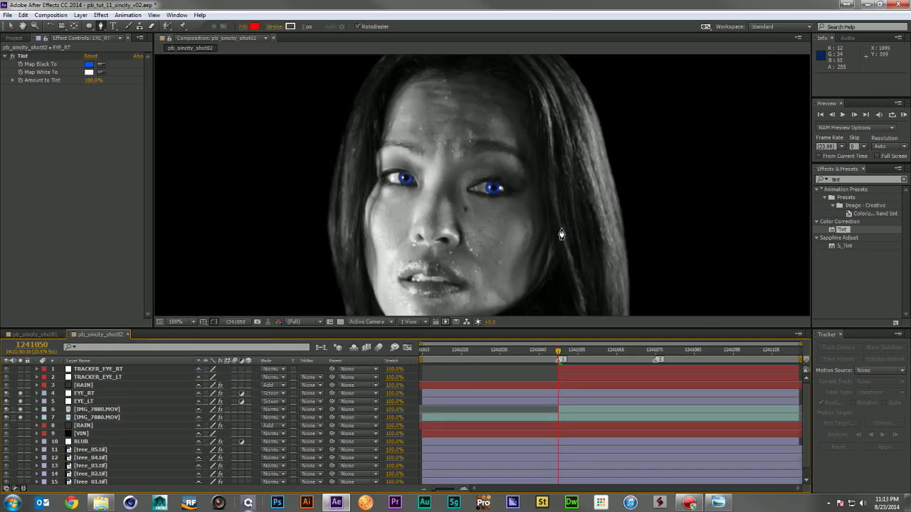
At close zoom, nudge EYE_RT's pupil mask slightly right using Free Transform.
{"action": "scroll", "coordinate": [560, 236], "scroll_direction": "down", "scroll_amount": 2}
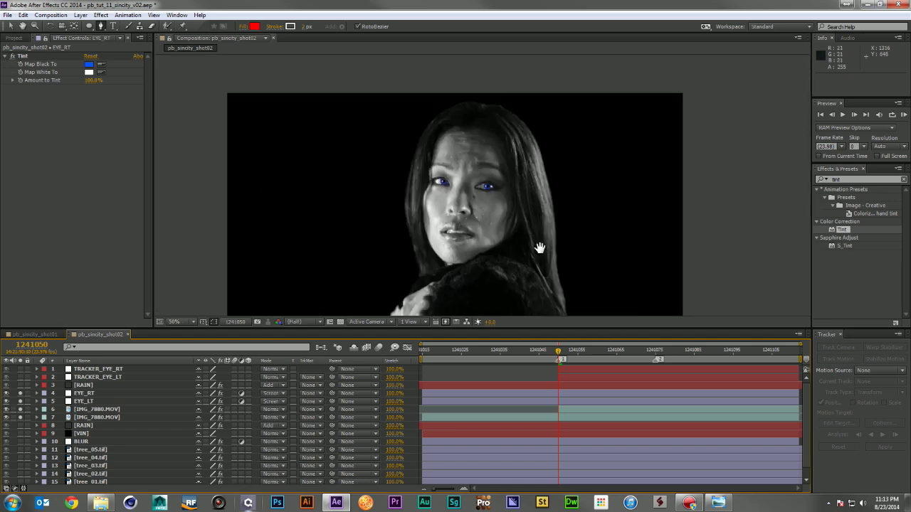
{"action": "scroll", "coordinate": [511, 213], "scroll_direction": "up", "scroll_amount": 7}
{"action": "left_click_drag", "start_coordinate": [484, 368], "coordinate": [484, 270]}
{"action": "left_click", "coordinate": [85, 392]}
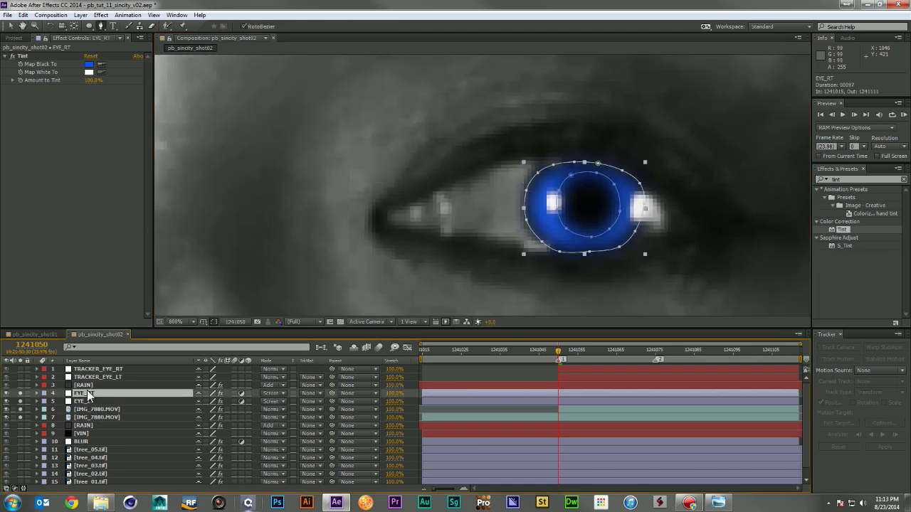
{"action": "key", "text": "v"}
{"action": "double_click", "coordinate": [619, 199]}
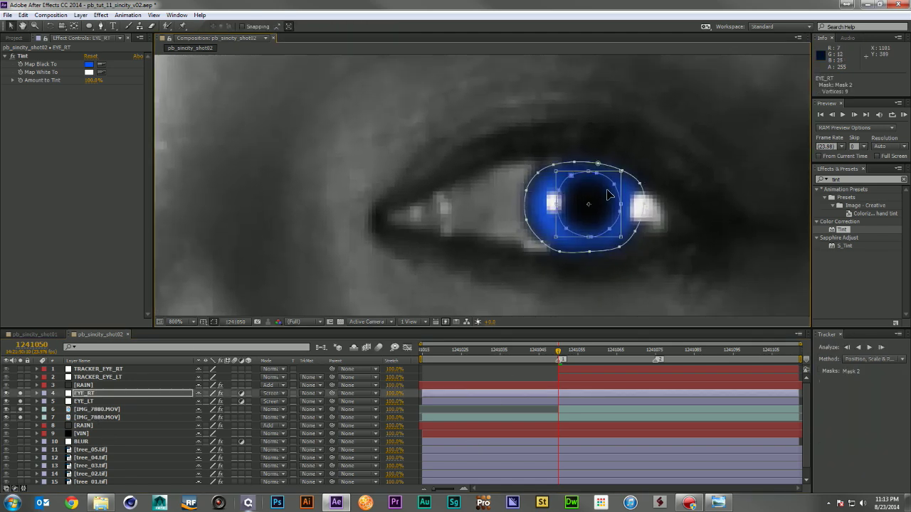
{"action": "left_click_drag", "start_coordinate": [620, 200], "coordinate": [622, 199]}
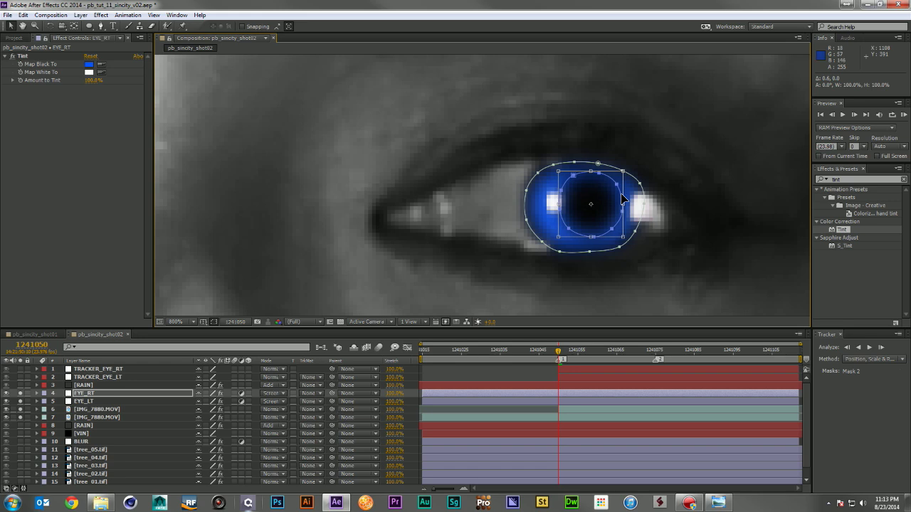
Zoom back out to 50% and recentre the full frame showing both blue irises.
{"action": "key", "text": "comma"}
{"action": "key", "text": "comma"}
{"action": "key", "text": "comma"}
{"action": "key", "text": "comma"}
{"action": "key", "text": "comma"}
{"action": "key", "text": "comma"}
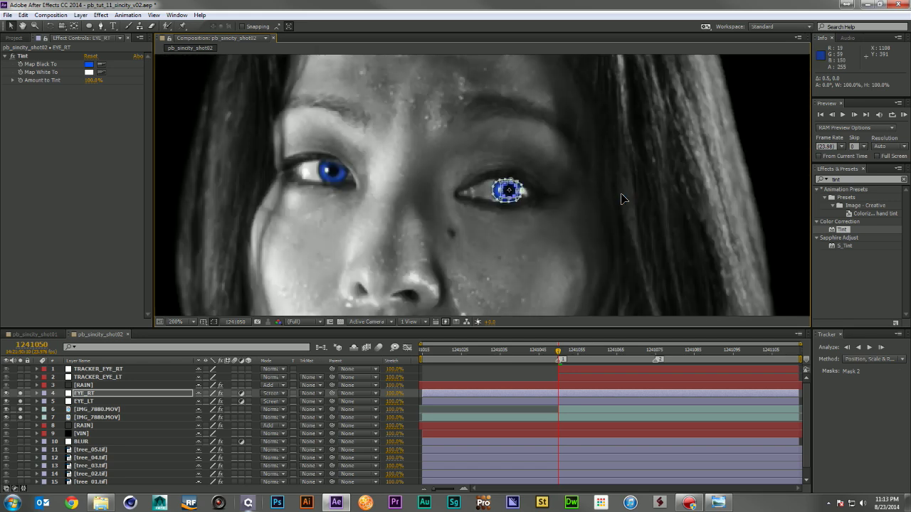
{"action": "left_click", "coordinate": [487, 370]}
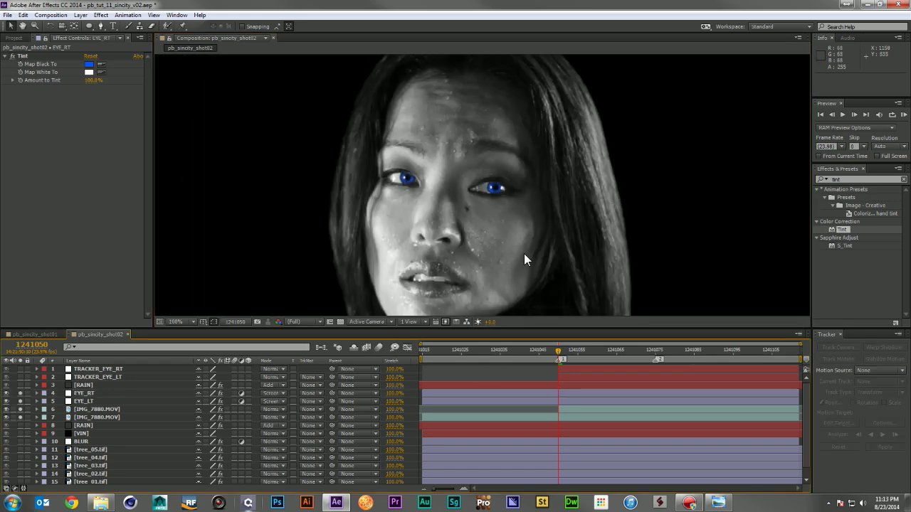
{"action": "key", "text": "comma"}
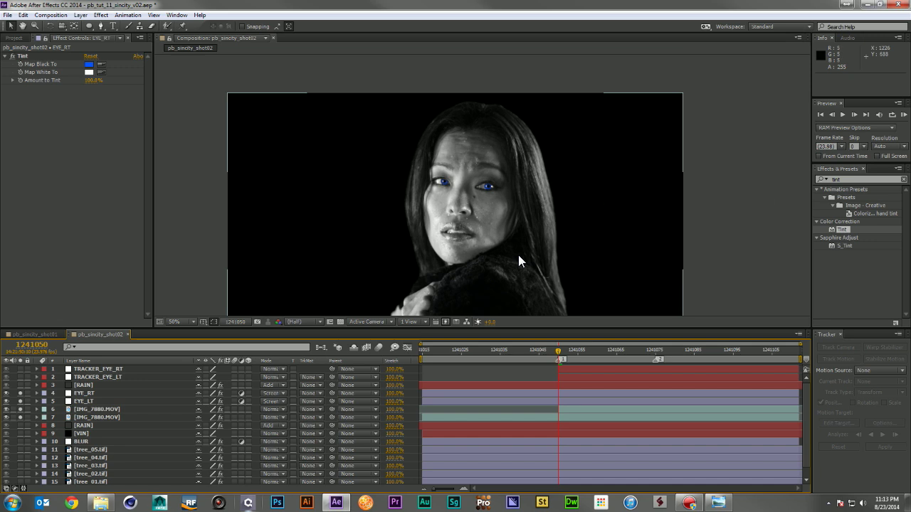
{"action": "left_click_drag", "start_coordinate": [423, 260], "coordinate": [447, 226]}
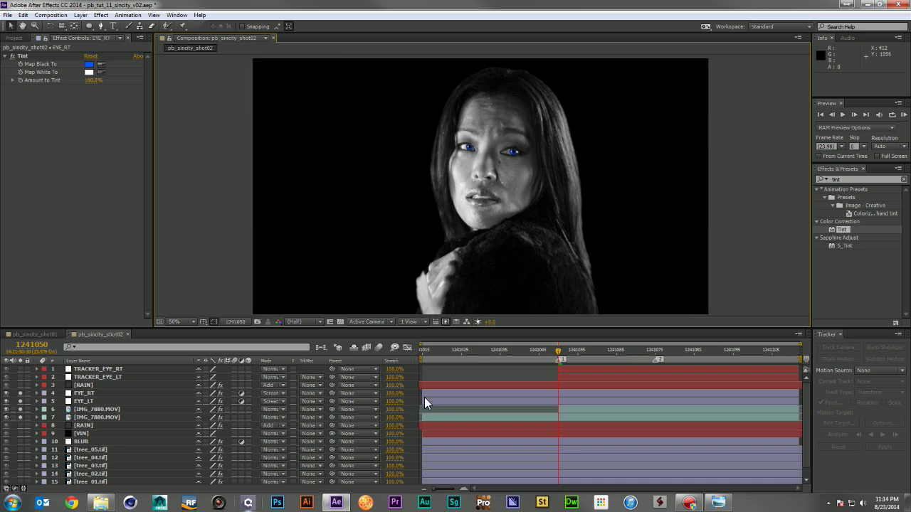
Trim EYE_RT and EYE_LT to start at the current frame.
{"action": "left_click", "coordinate": [457, 393]}
{"action": "left_click", "coordinate": [420, 401], "text": "shift"}
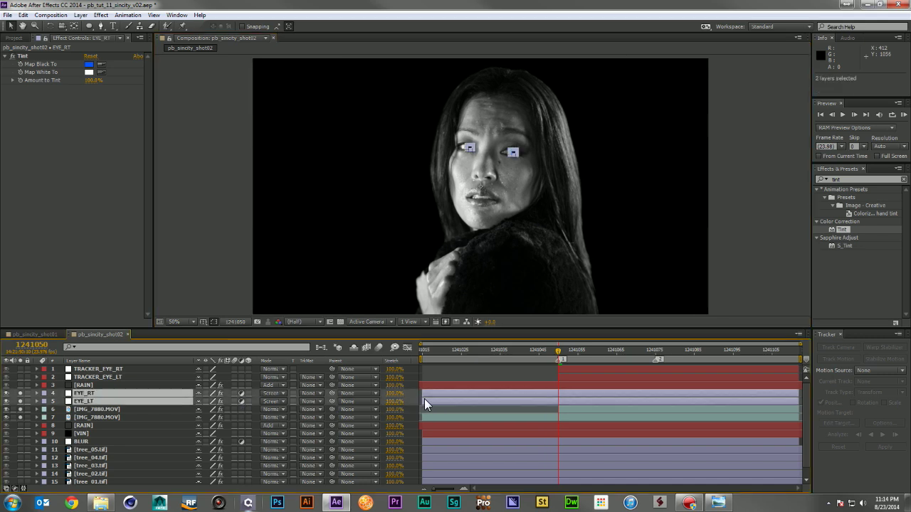
{"action": "left_click_drag", "start_coordinate": [424, 399], "coordinate": [551, 401]}
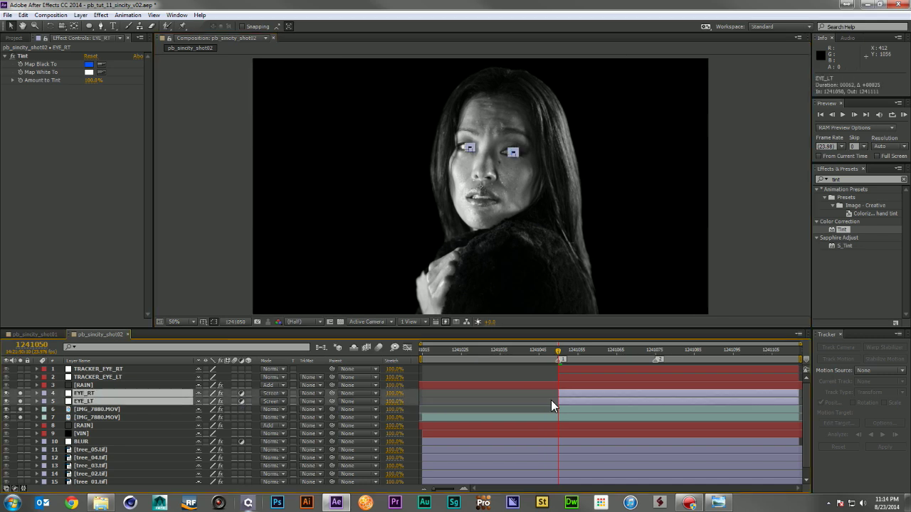
Keyframe both eye layers' opacity from 0% at 1241050 to 100% at 1241075.
{"action": "key", "text": "t"}
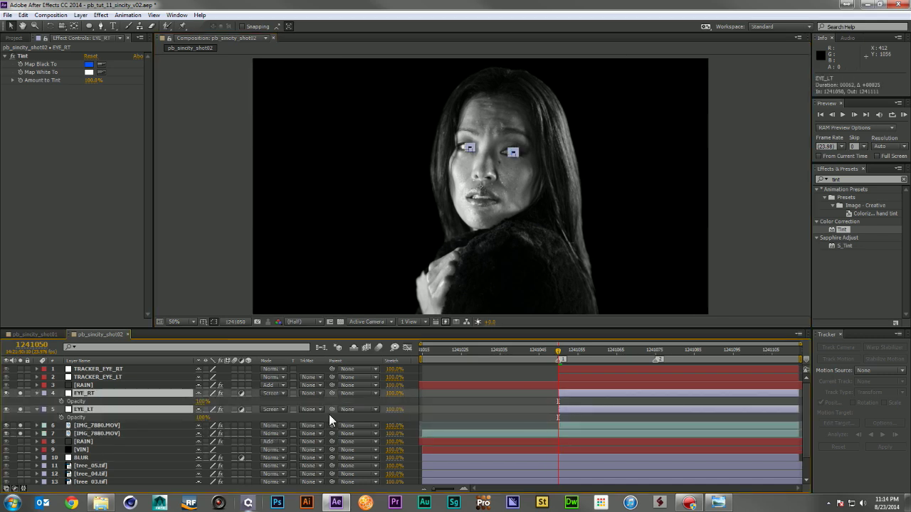
{"action": "left_click", "coordinate": [59, 400]}
{"action": "left_click", "coordinate": [60, 417]}
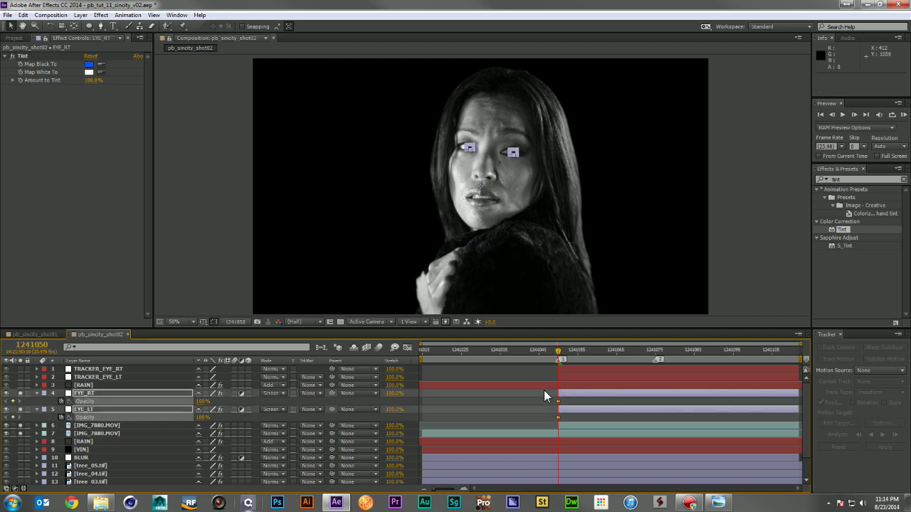
{"action": "left_click_drag", "start_coordinate": [557, 402], "coordinate": [656, 403]}
{"action": "left_click_drag", "start_coordinate": [204, 402], "coordinate": [3, 411]}
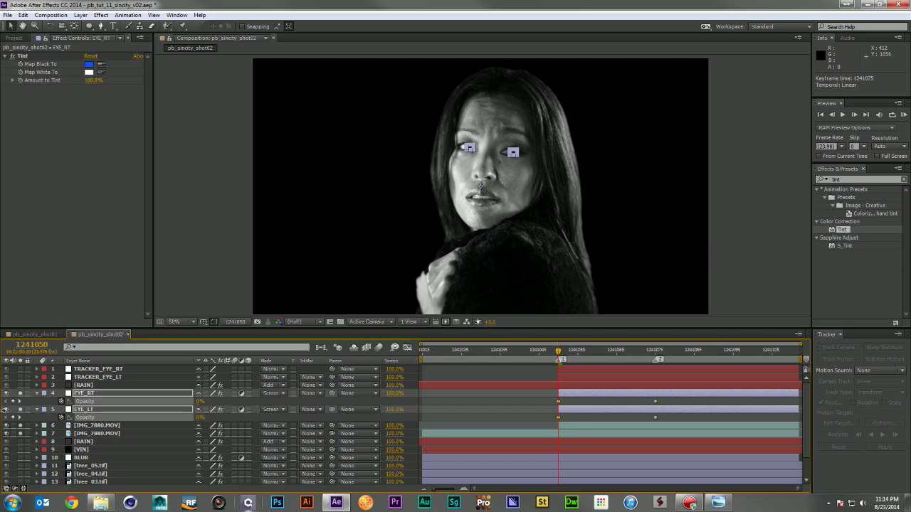
{"action": "left_click", "coordinate": [654, 352]}
{"action": "left_click", "coordinate": [506, 409]}
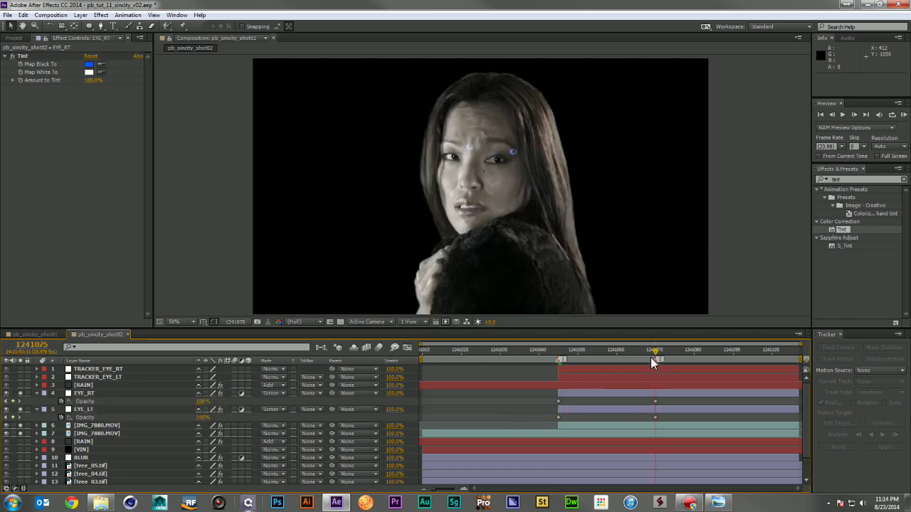
{"action": "left_click", "coordinate": [559, 350]}
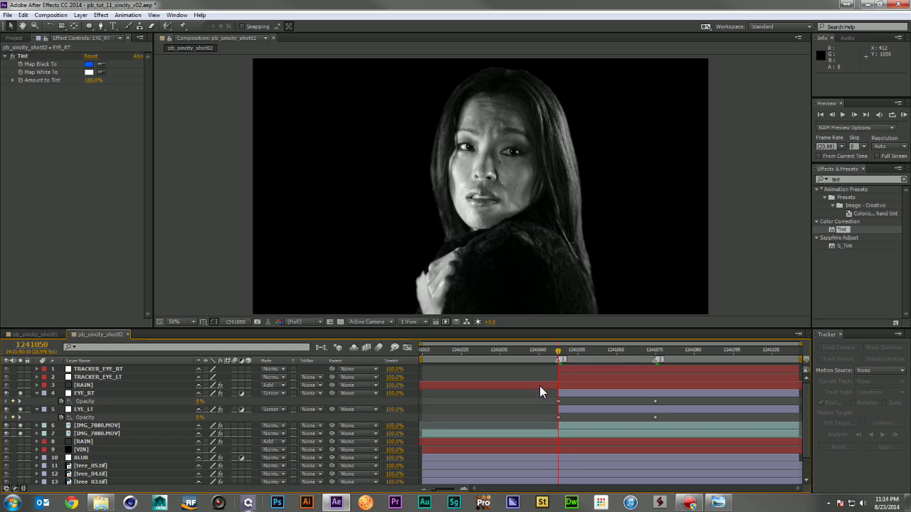
Parent EYE_RT to TRACKER_EYE_RT and EYE_LT to TRACKER_EYE_LT.
{"action": "left_click", "coordinate": [112, 391]}
{"action": "left_click_drag", "start_coordinate": [329, 391], "coordinate": [135, 370]}
{"action": "left_click", "coordinate": [111, 408]}
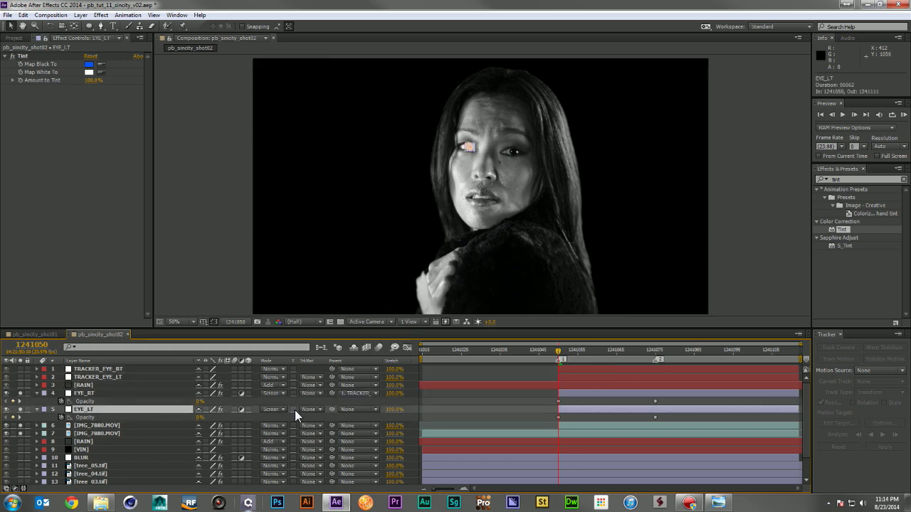
{"action": "left_click_drag", "start_coordinate": [330, 410], "coordinate": [145, 379]}
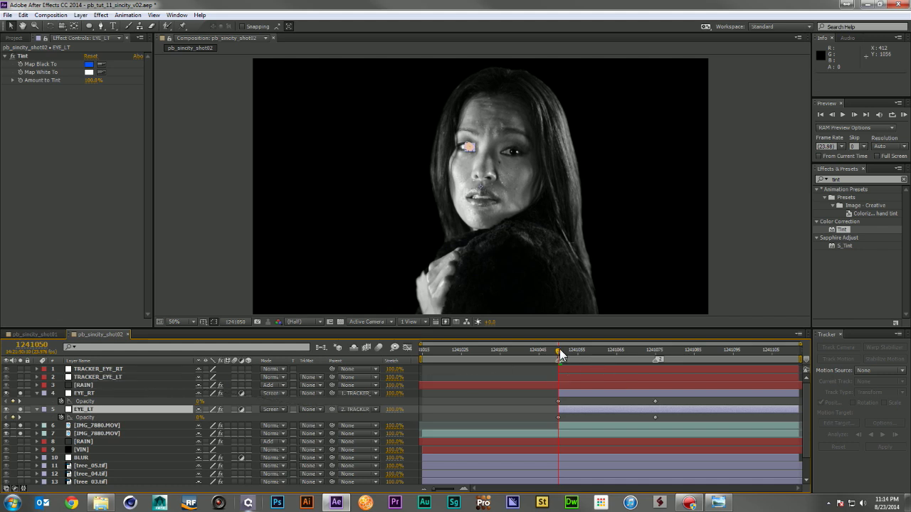
{"action": "left_click", "coordinate": [520, 390]}
{"action": "left_click_drag", "start_coordinate": [569, 355], "coordinate": [709, 372]}
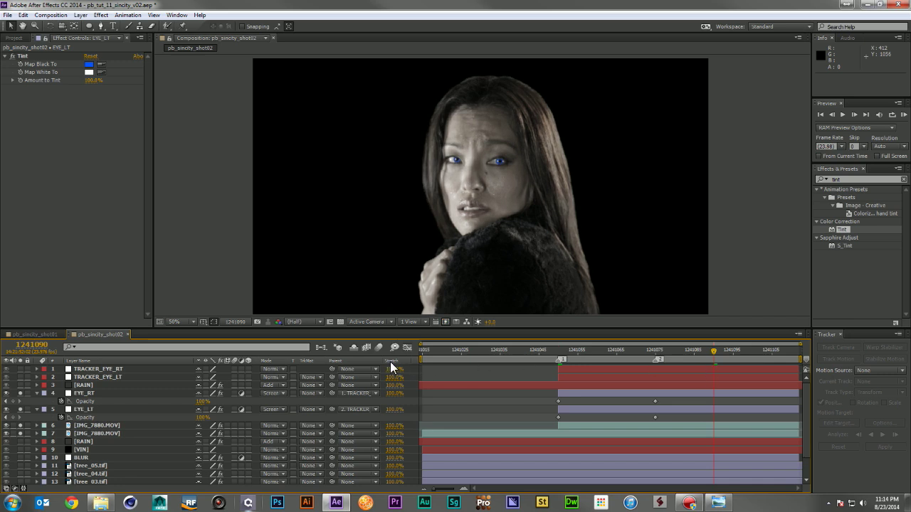
Set both eye layers' opacity to 80% at frame 1241075.
{"action": "left_click", "coordinate": [88, 409]}
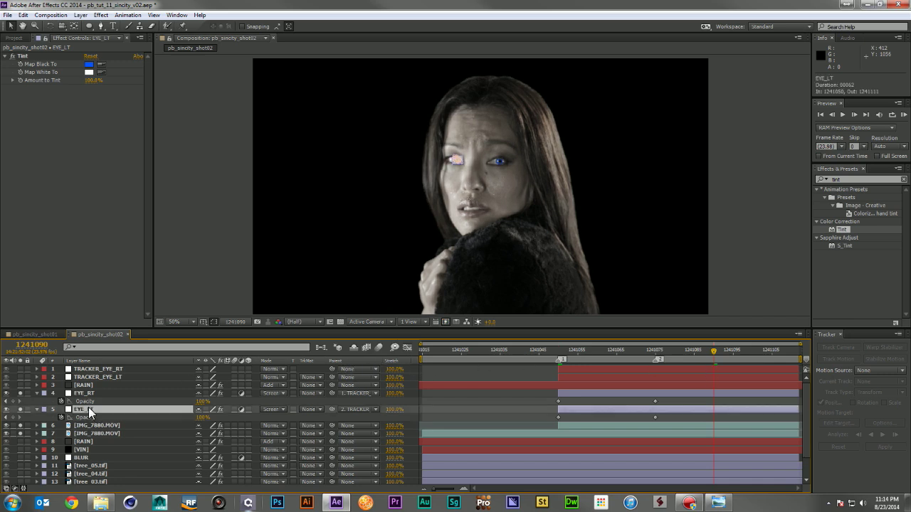
{"action": "left_click", "coordinate": [89, 392], "text": "ctrl"}
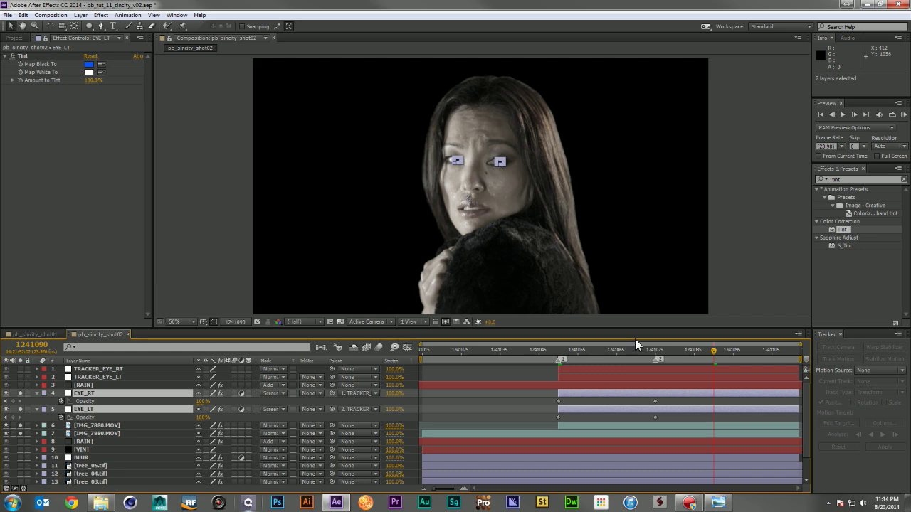
{"action": "left_click", "coordinate": [653, 349]}
{"action": "left_click", "coordinate": [200, 401]}
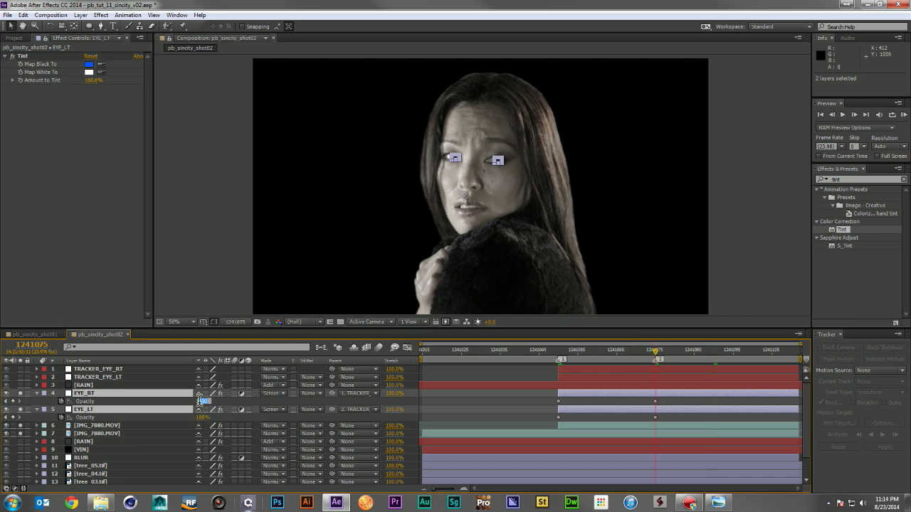
{"action": "key", "text": "Return"}
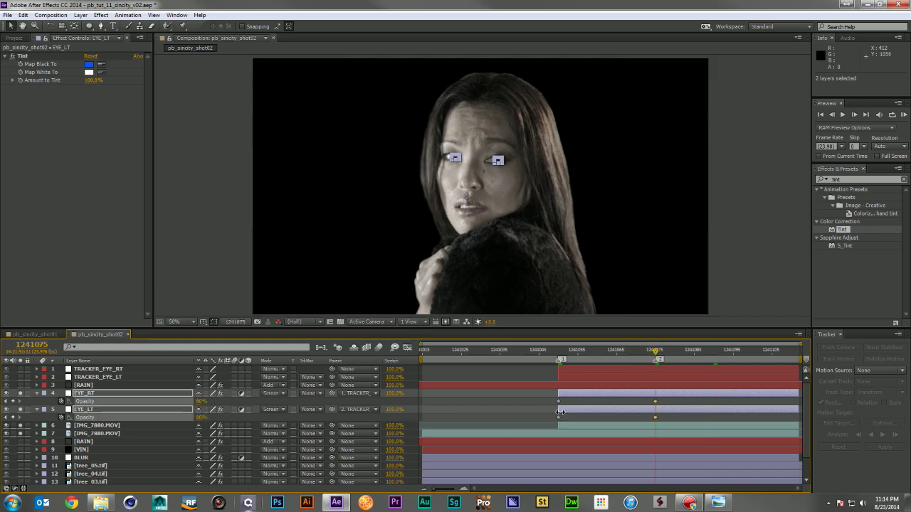
{"action": "left_click", "coordinate": [529, 409]}
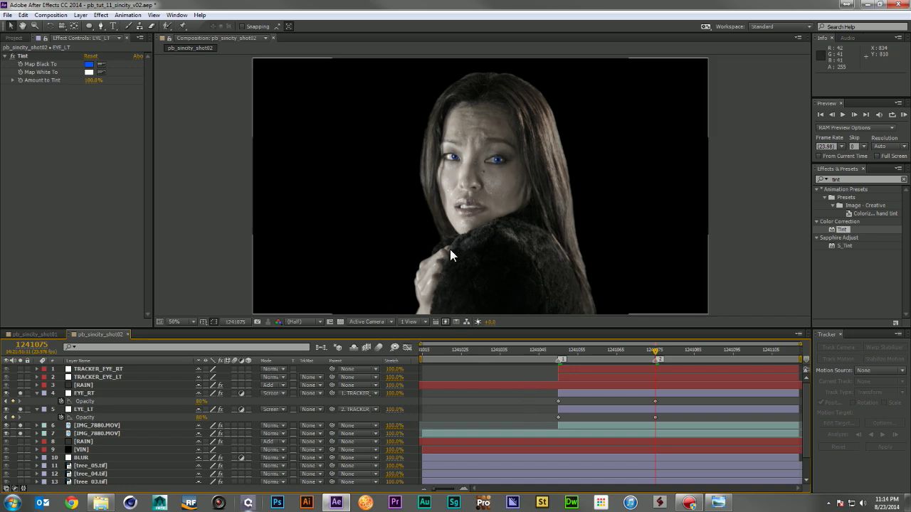
Restore the full rain composite and hide the TRACKER_EYE_RT and TRACKER_EYE_LT layers.
{"action": "left_click_drag", "start_coordinate": [160, 357], "coordinate": [79, 388]}
{"action": "left_click", "coordinate": [37, 393]}
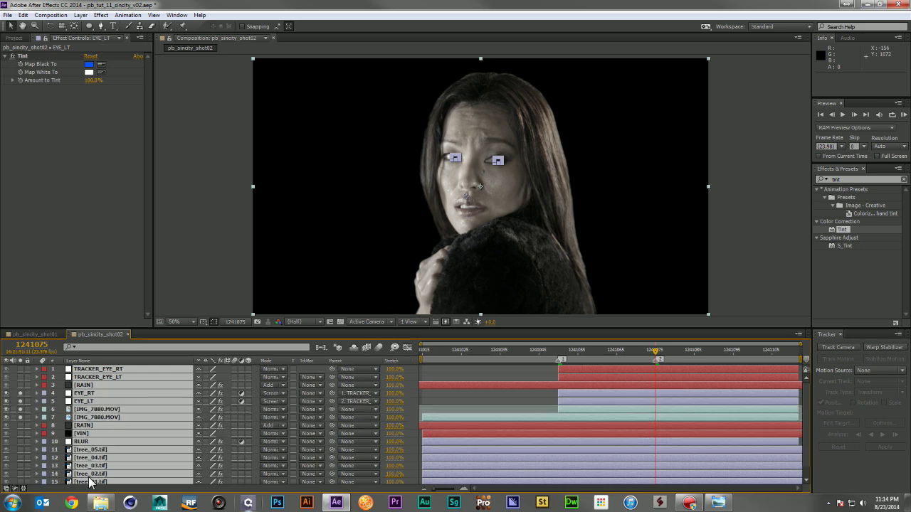
{"action": "left_click", "coordinate": [476, 400]}
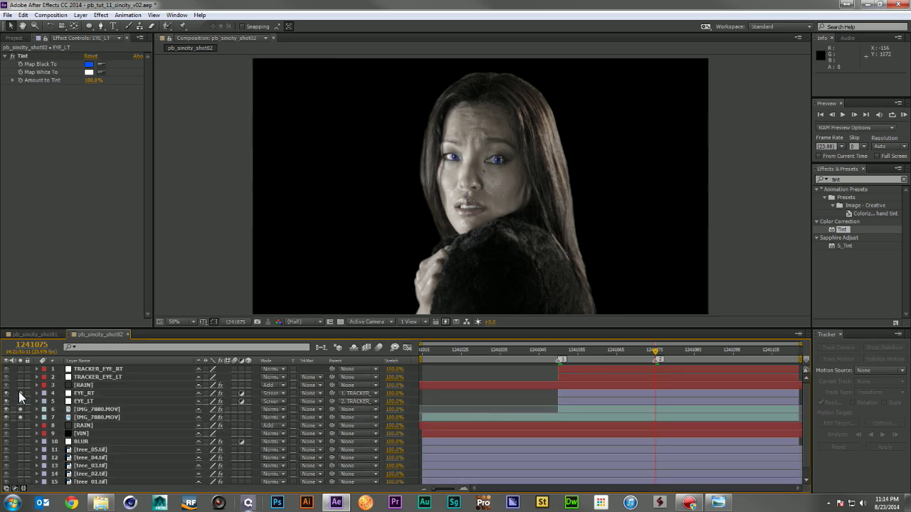
{"action": "left_click", "coordinate": [21, 429]}
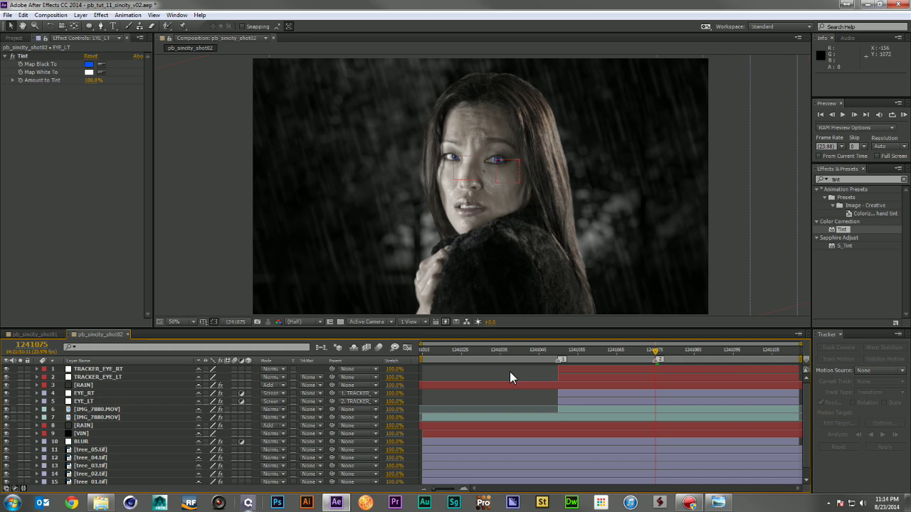
{"action": "left_click", "coordinate": [5, 369]}
{"action": "left_click", "coordinate": [6, 378]}
RAM preview the shot, then park on frame 1241084 to inspect the eyes.
{"action": "key", "text": "KP_0"}
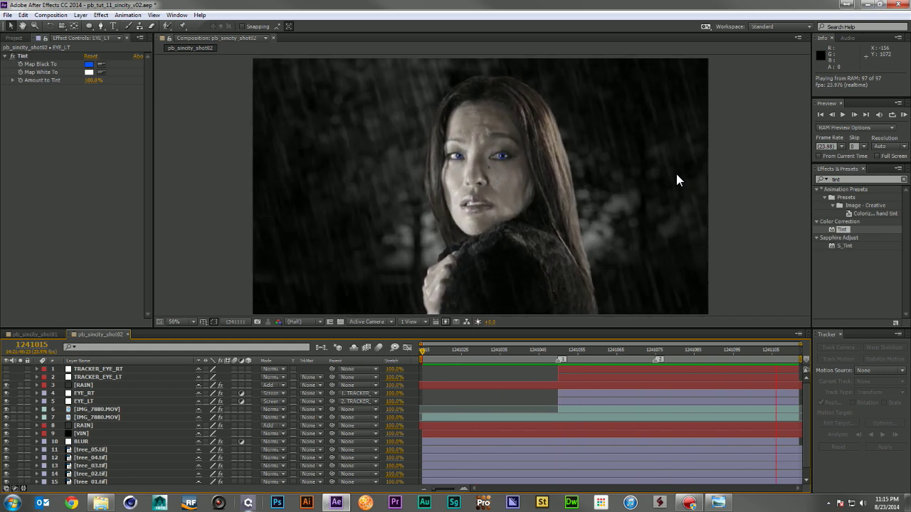
{"action": "key", "text": "space"}
{"action": "left_click_drag", "start_coordinate": [609, 352], "coordinate": [691, 375]}
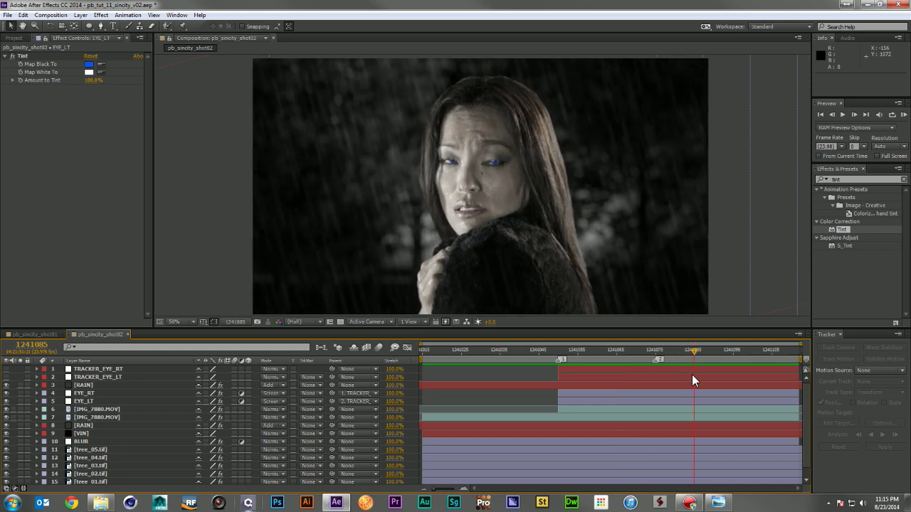
{"action": "left_click_drag", "start_coordinate": [692, 374], "coordinate": [685, 380]}
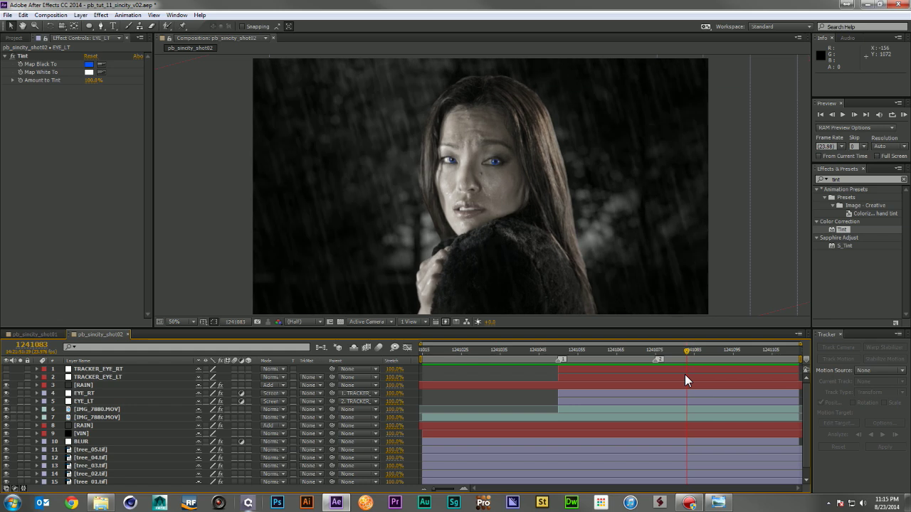
Enable Mask Path keyframing on all four EYE_RT and EYE_LT masks.
{"action": "left_click", "coordinate": [90, 393]}
{"action": "left_click", "coordinate": [90, 401], "text": "shift"}
{"action": "key", "text": "m"}
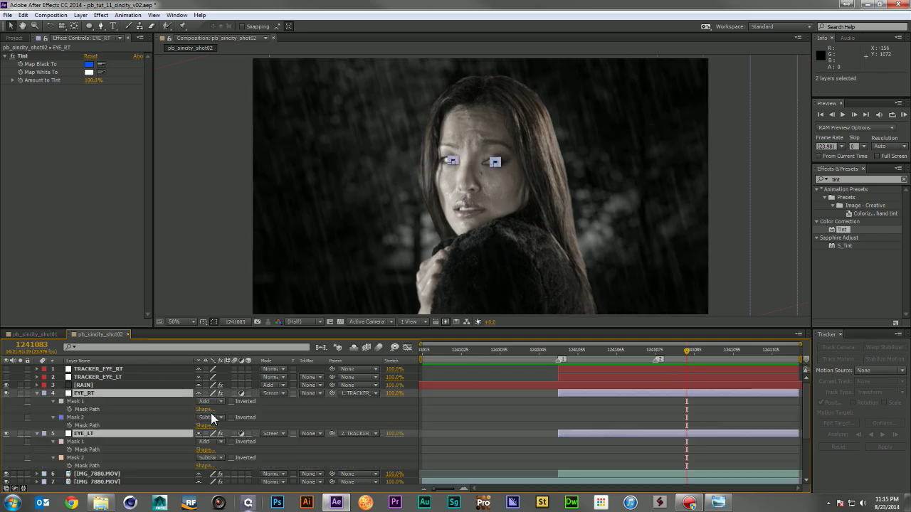
{"action": "left_click", "coordinate": [69, 409]}
{"action": "left_click", "coordinate": [69, 425]}
{"action": "left_click", "coordinate": [69, 450]}
{"action": "left_click", "coordinate": [70, 466]}
{"action": "key", "text": "slash"}
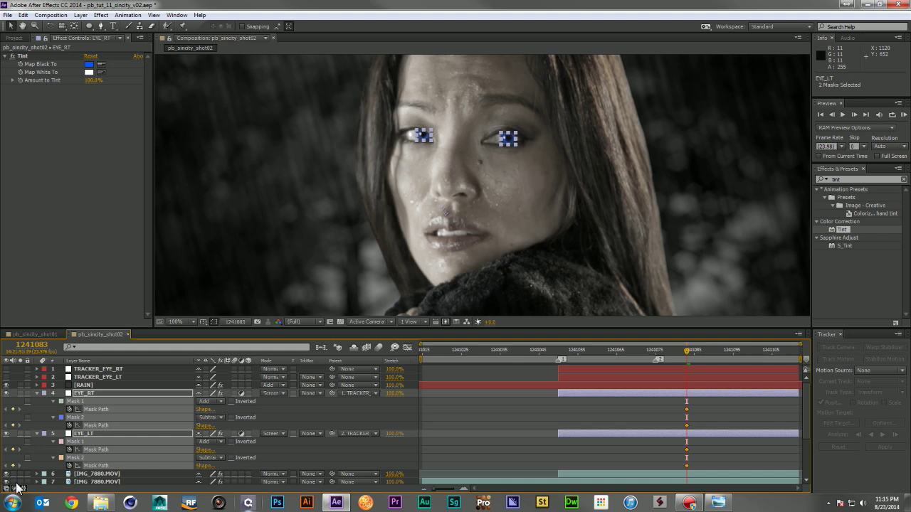
Shift the mask keys by a frame and add Mask Path keys on all four masks at 1241085.
{"action": "key", "text": "alt+Right"}
{"action": "key", "text": "alt+Left"}
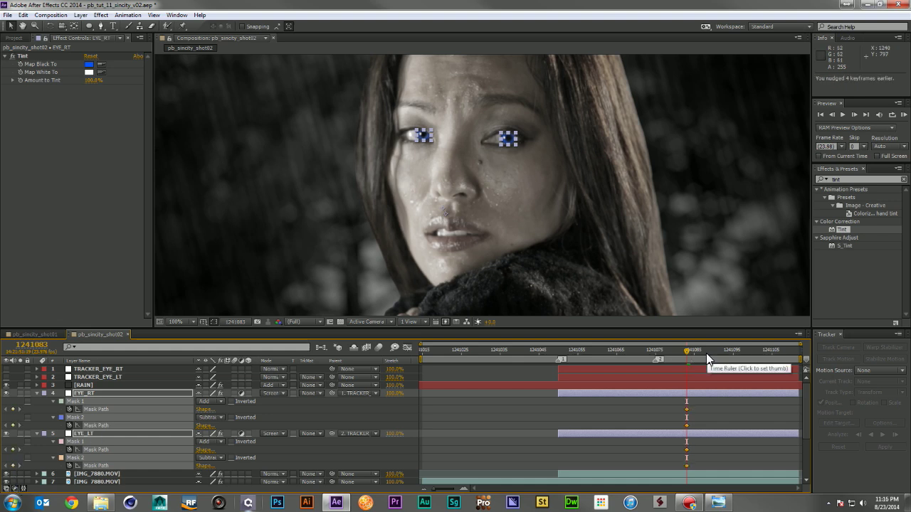
{"action": "key", "text": "Page_Down"}
{"action": "key", "text": "Page_Down"}
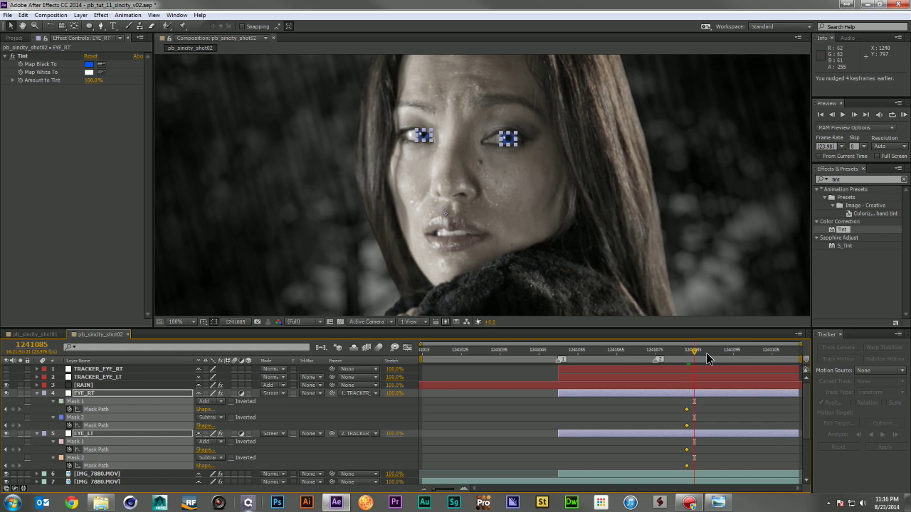
{"action": "key", "text": "Page_Down"}
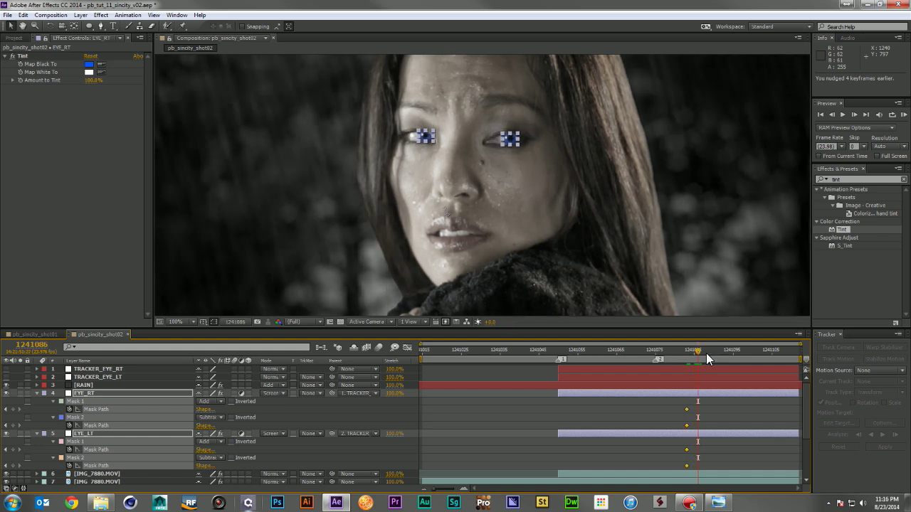
{"action": "left_click", "coordinate": [13, 409]}
{"action": "left_click", "coordinate": [13, 425]}
{"action": "left_click", "coordinate": [12, 450]}
{"action": "left_click", "coordinate": [13, 466]}
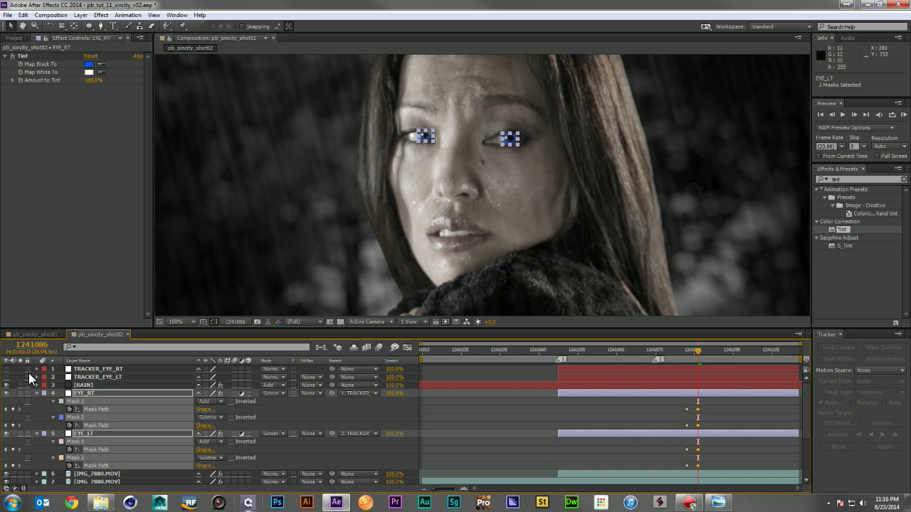
{"action": "scroll", "coordinate": [21, 478], "scroll_direction": "down", "scroll_amount": 1}
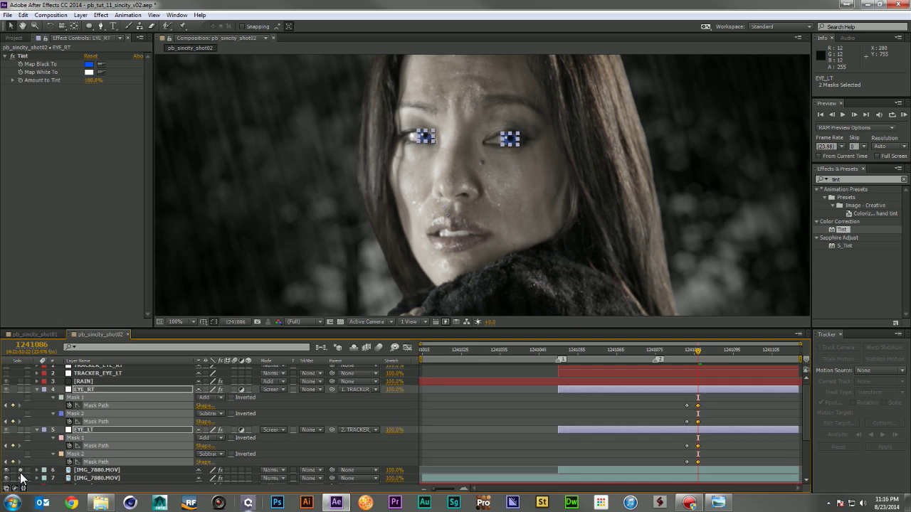
Solo EYE_RT, frame the eyes and go to frame 1241085.
{"action": "left_click", "coordinate": [21, 470]}
{"action": "left_click", "coordinate": [20, 389]}
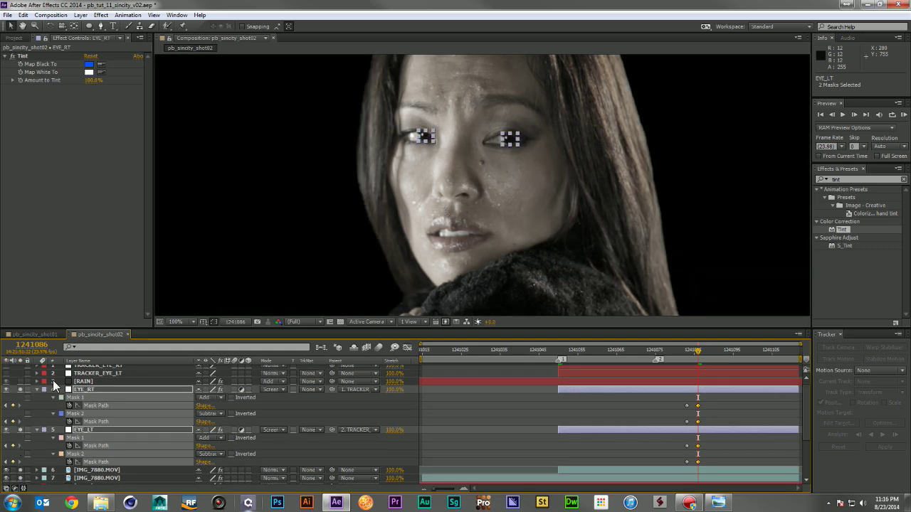
{"action": "scroll", "coordinate": [606, 163], "scroll_direction": "up", "scroll_amount": 4}
{"action": "left_click_drag", "start_coordinate": [565, 129], "coordinate": [506, 325]}
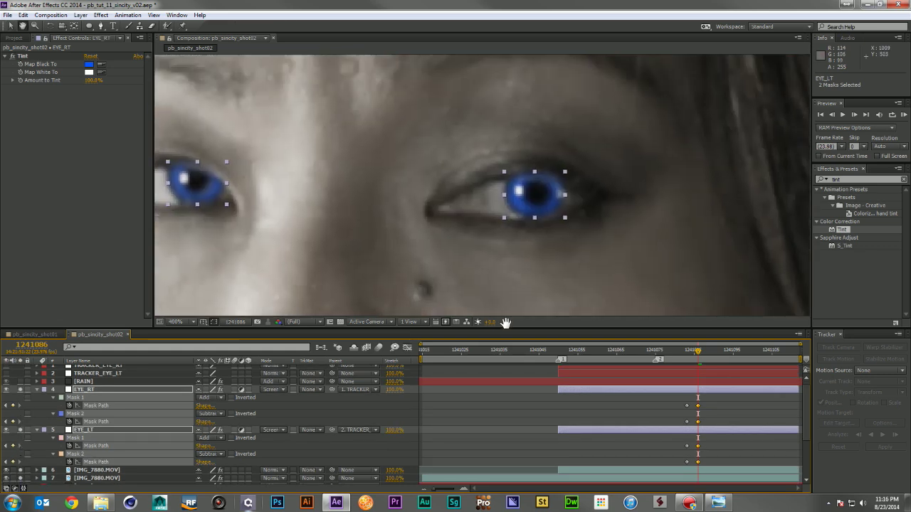
{"action": "key", "text": "equal"}
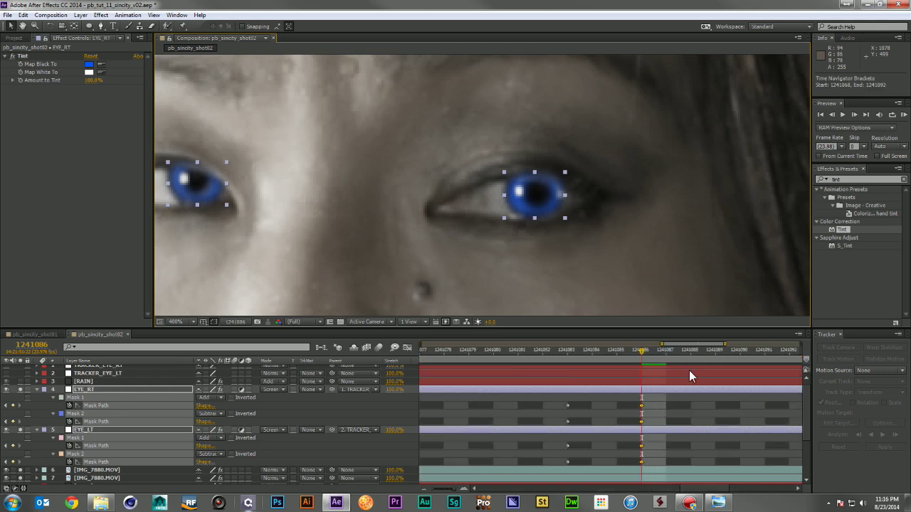
{"action": "left_click", "coordinate": [630, 353]}
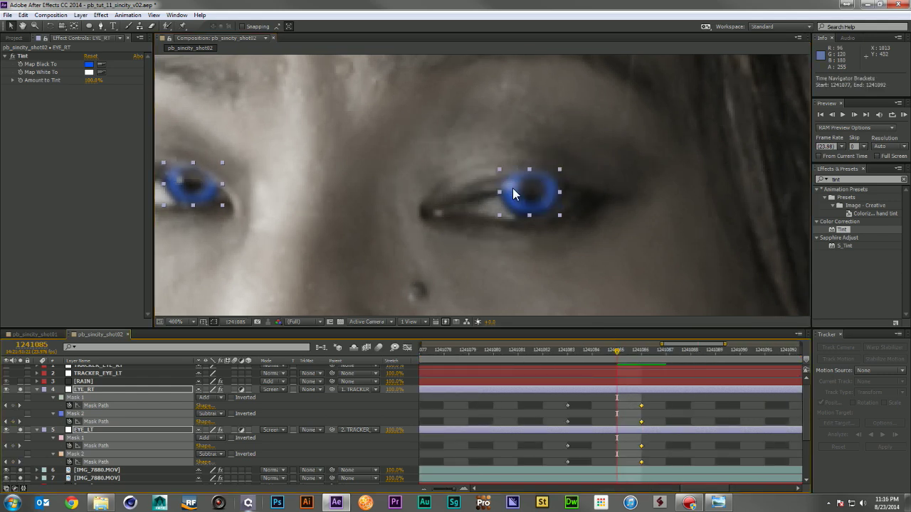
Undo an accidental mask edit and lock Mask 2 on both EYE_RT and EYE_LT.
{"action": "left_click", "coordinate": [104, 413]}
{"action": "left_click", "coordinate": [78, 412]}
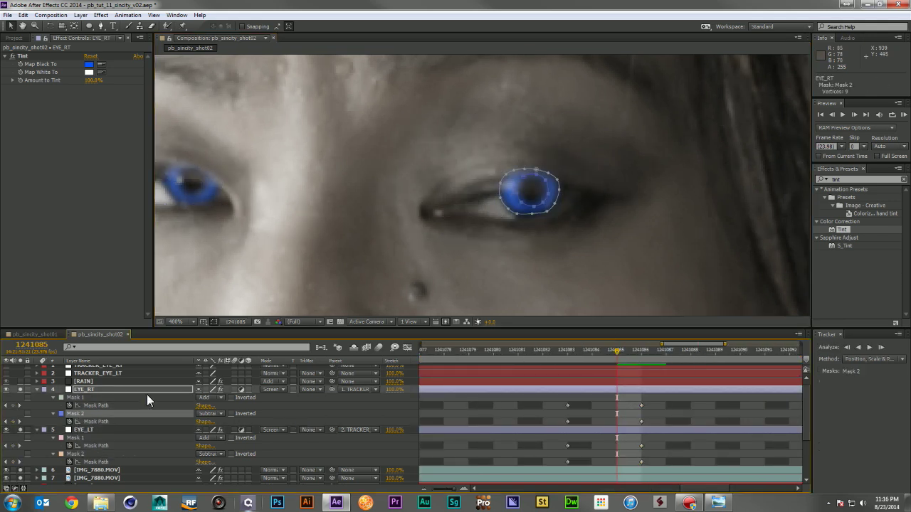
{"action": "left_click", "coordinate": [500, 181]}
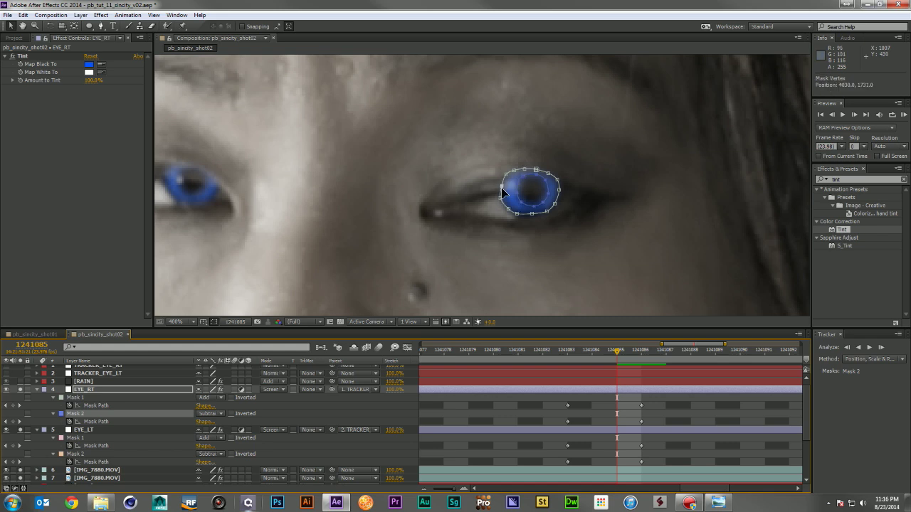
{"action": "left_click_drag", "start_coordinate": [507, 166], "coordinate": [549, 185]}
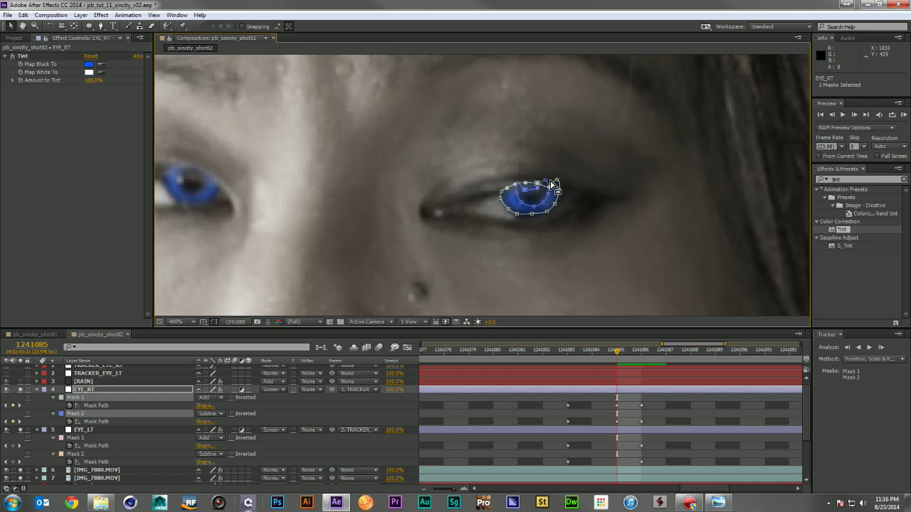
{"action": "key", "text": "ctrl+z"}
{"action": "left_click", "coordinate": [303, 404]}
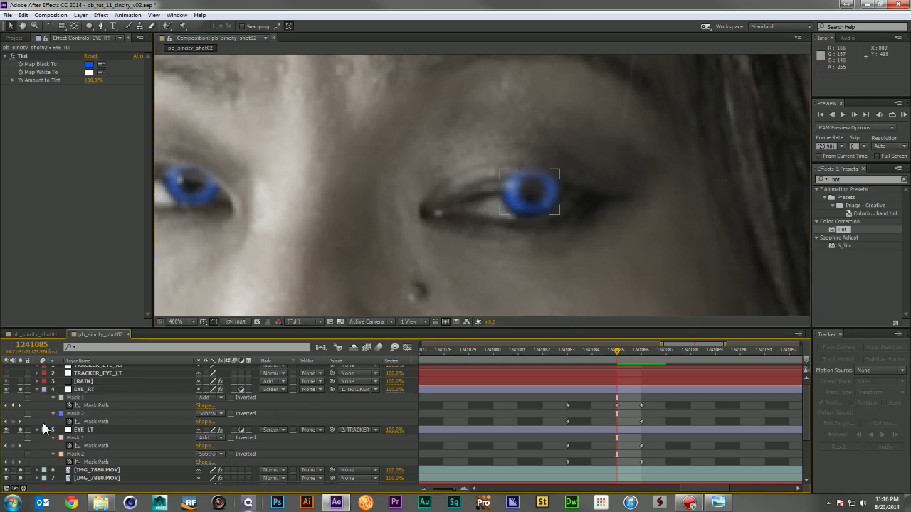
{"action": "left_click", "coordinate": [27, 414]}
{"action": "left_click", "coordinate": [27, 454]}
{"action": "left_click", "coordinate": [62, 438]}
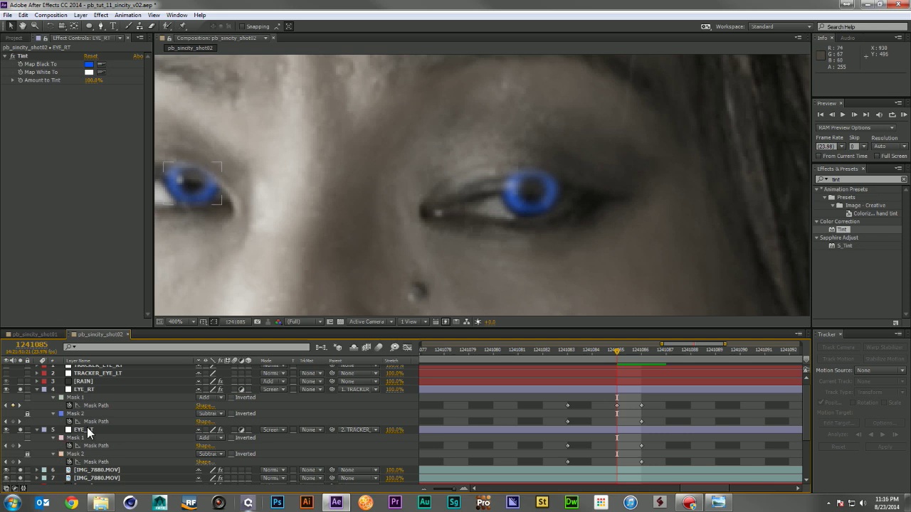
Reshape EYE_RT's Mask 1 down onto the lowered eyelid at frame 1241085.
{"action": "left_click", "coordinate": [102, 388]}
{"action": "left_click_drag", "start_coordinate": [482, 151], "coordinate": [559, 189]}
{"action": "left_click_drag", "start_coordinate": [488, 164], "coordinate": [548, 185]}
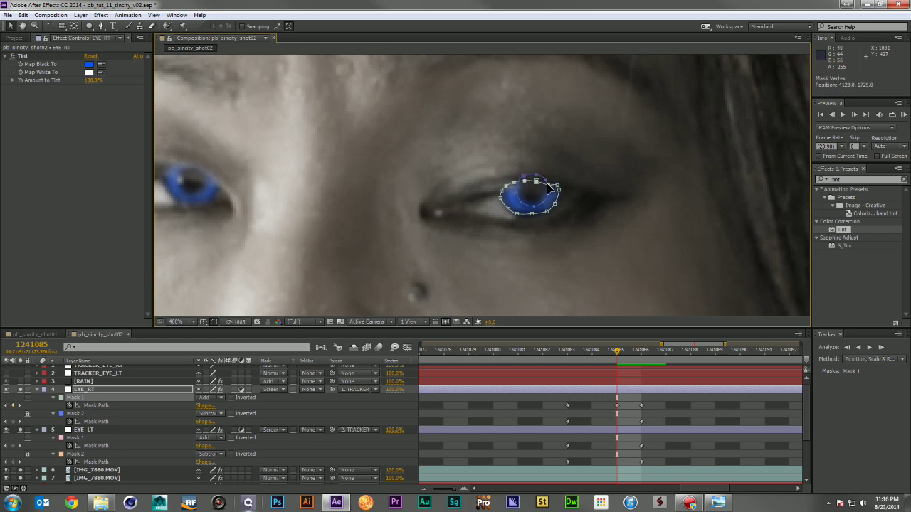
{"action": "double_click", "coordinate": [533, 176]}
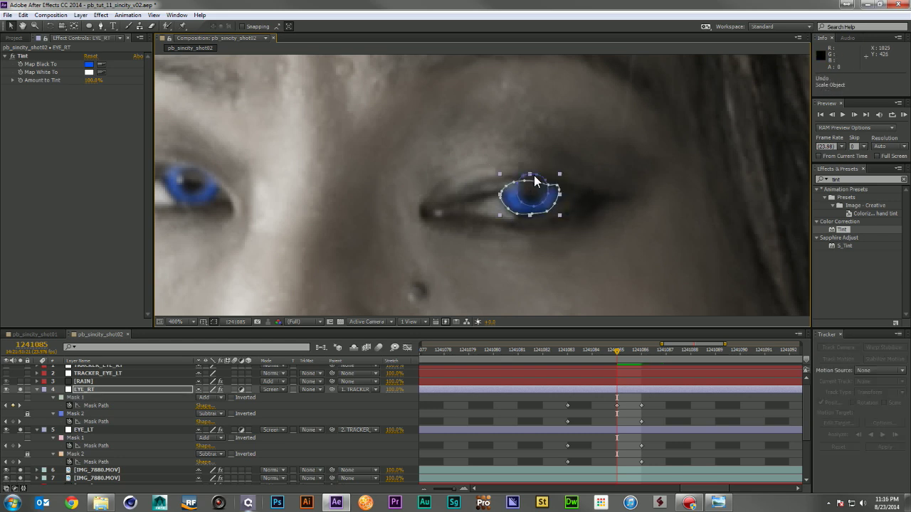
{"action": "left_click", "coordinate": [454, 255]}
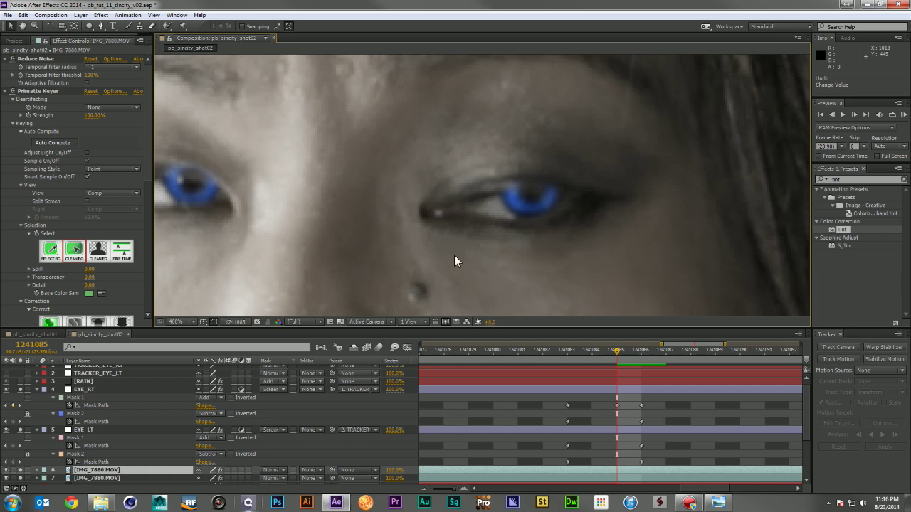
{"action": "left_click", "coordinate": [83, 397]}
{"action": "left_click", "coordinate": [512, 184]}
{"action": "left_click_drag", "start_coordinate": [507, 165], "coordinate": [535, 188]}
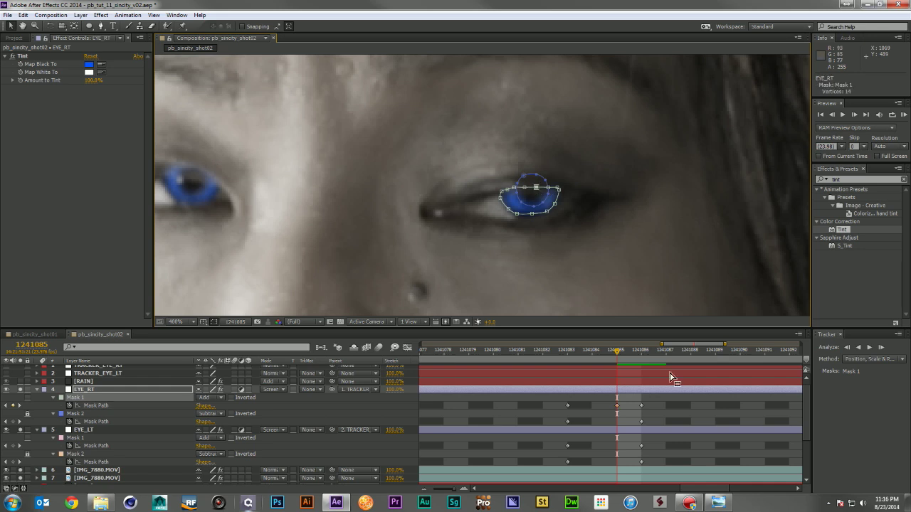
Adjust EYE_RT's Mask 1 at frame 1241084 and scrub the blink to check it.
{"action": "left_click", "coordinate": [588, 350]}
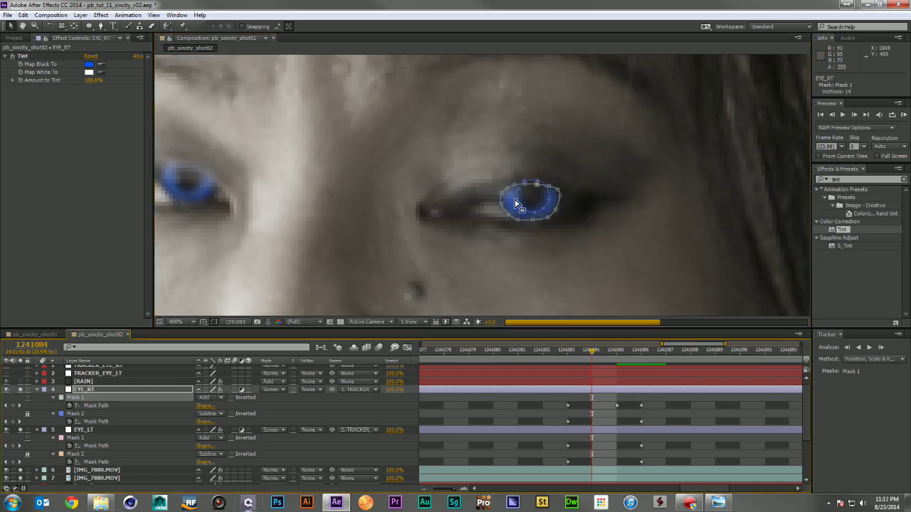
{"action": "left_click_drag", "start_coordinate": [505, 194], "coordinate": [552, 193]}
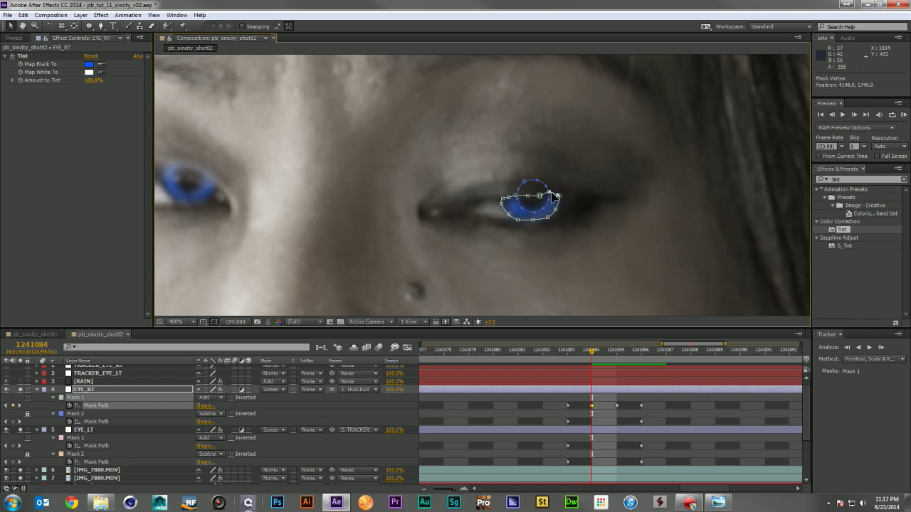
{"action": "double_click", "coordinate": [553, 194]}
{"action": "double_click", "coordinate": [550, 196]}
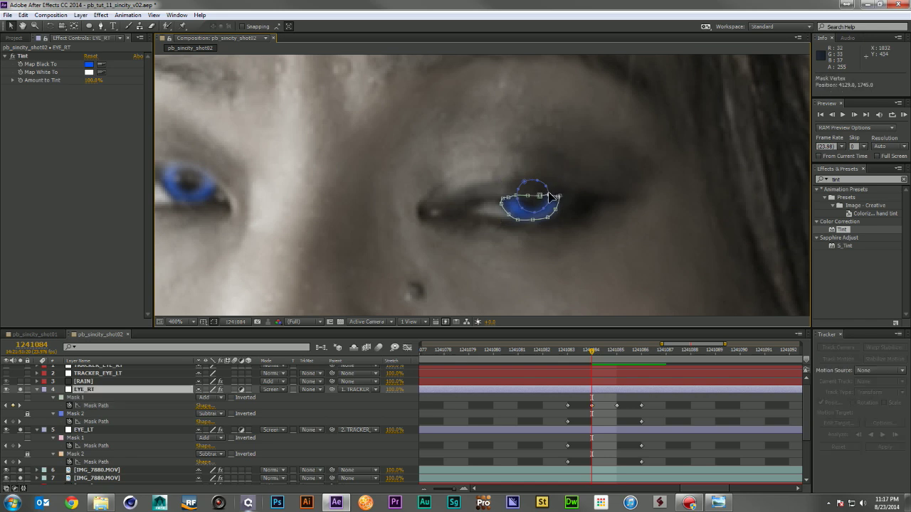
{"action": "left_click", "coordinate": [549, 198]}
{"action": "left_click_drag", "start_coordinate": [582, 357], "coordinate": [643, 356]}
{"action": "key", "text": "space"}
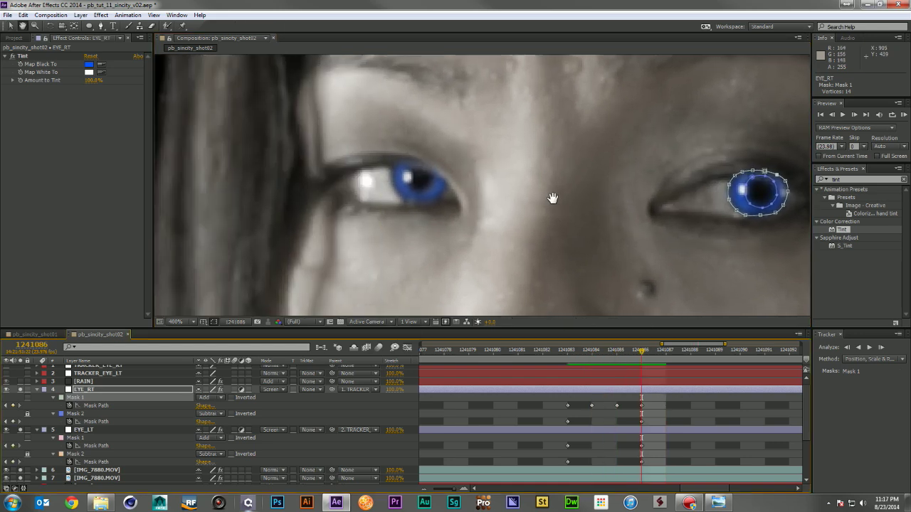
Reshape EYE_LT's Mask 1 to the narrowing left eye at frame 1241085.
{"action": "key", "text": "space"}
{"action": "left_click", "coordinate": [614, 351]}
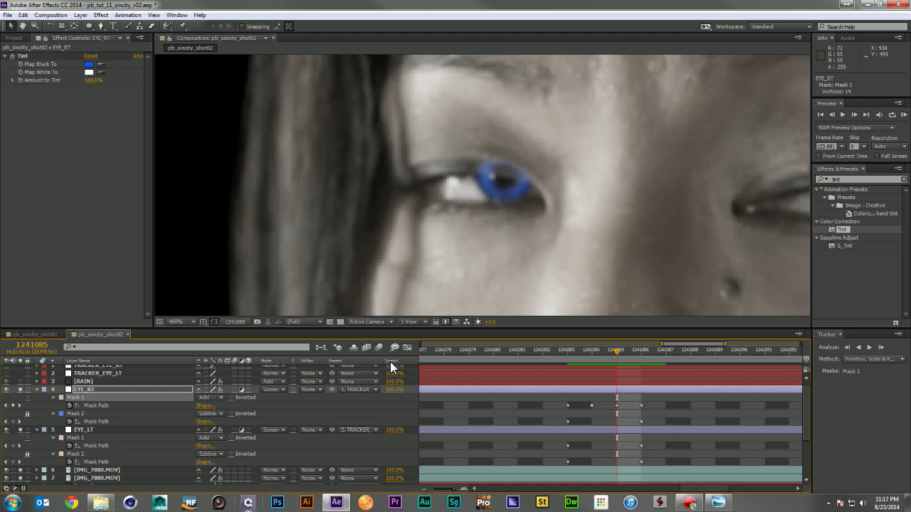
{"action": "left_click", "coordinate": [93, 430]}
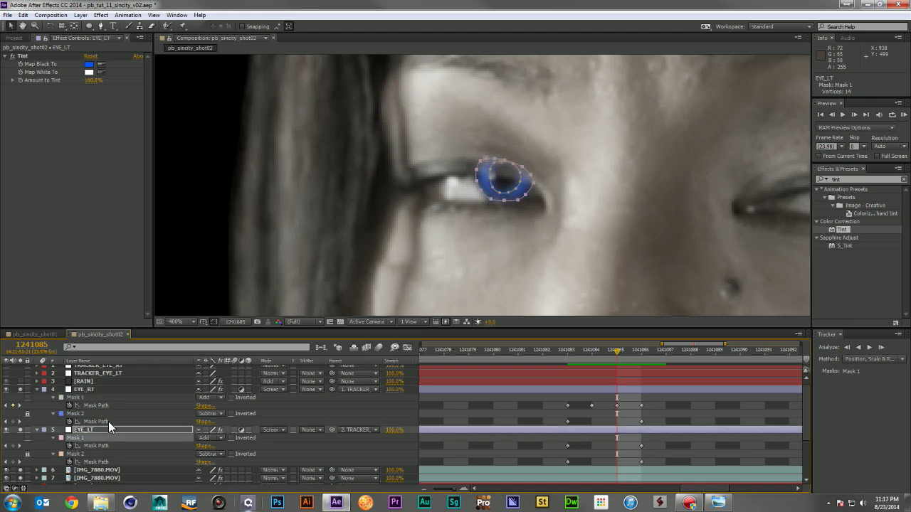
{"action": "left_click", "coordinate": [483, 163]}
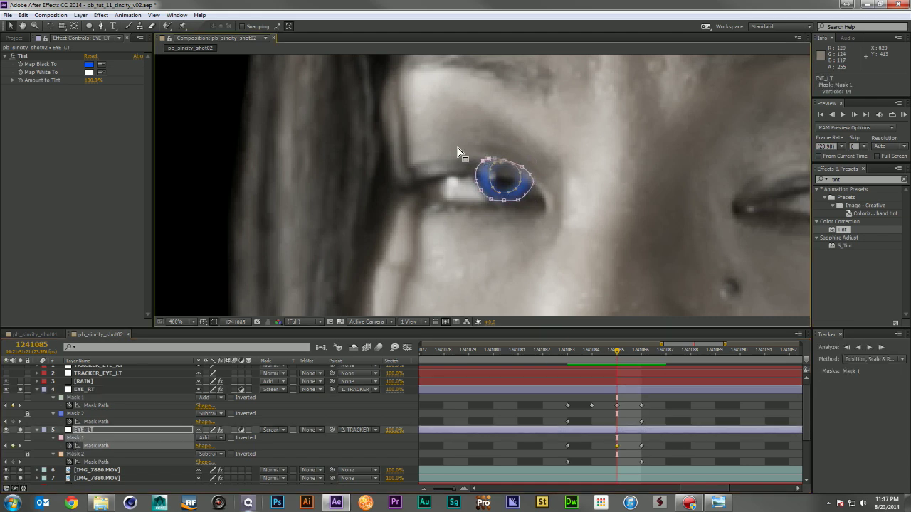
{"action": "left_click_drag", "start_coordinate": [466, 146], "coordinate": [530, 178]}
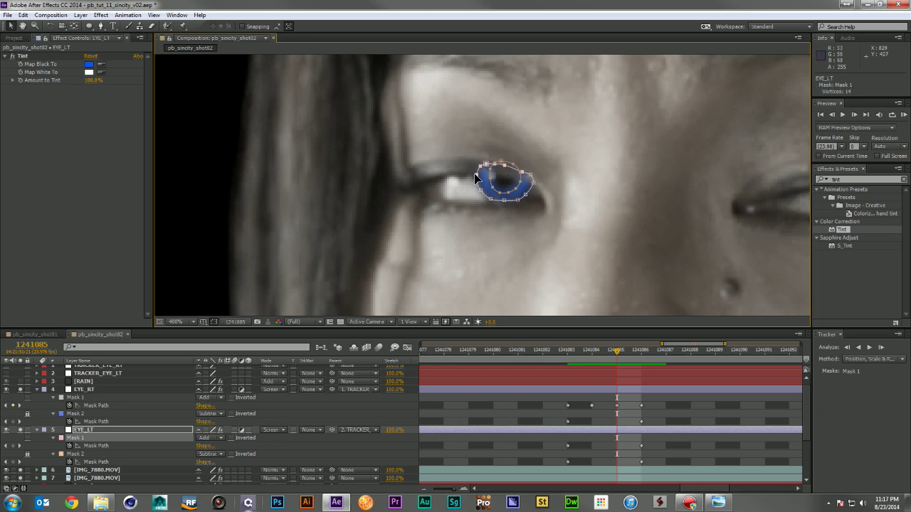
{"action": "mouse_move", "coordinate": [472, 154]}
{"action": "left_mouse_down"}
{"action": "mouse_move", "coordinate": [527, 179]}
{"action": "mouse_move", "coordinate": [504, 174]}
{"action": "left_mouse_up"}
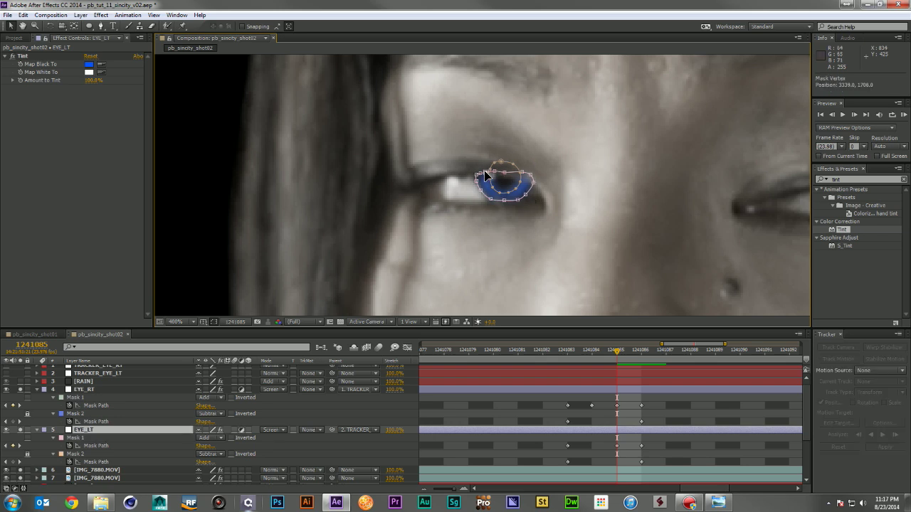
{"action": "left_click", "coordinate": [501, 175]}
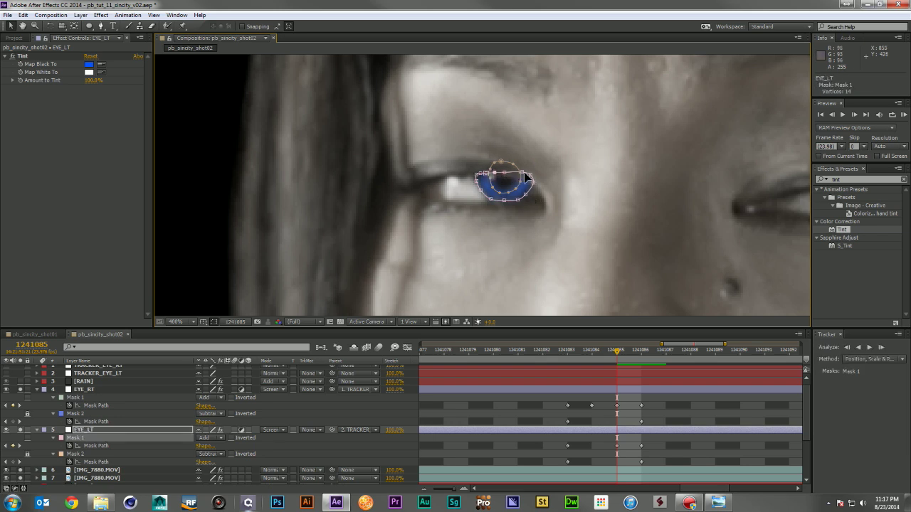
{"action": "left_click", "coordinate": [523, 174]}
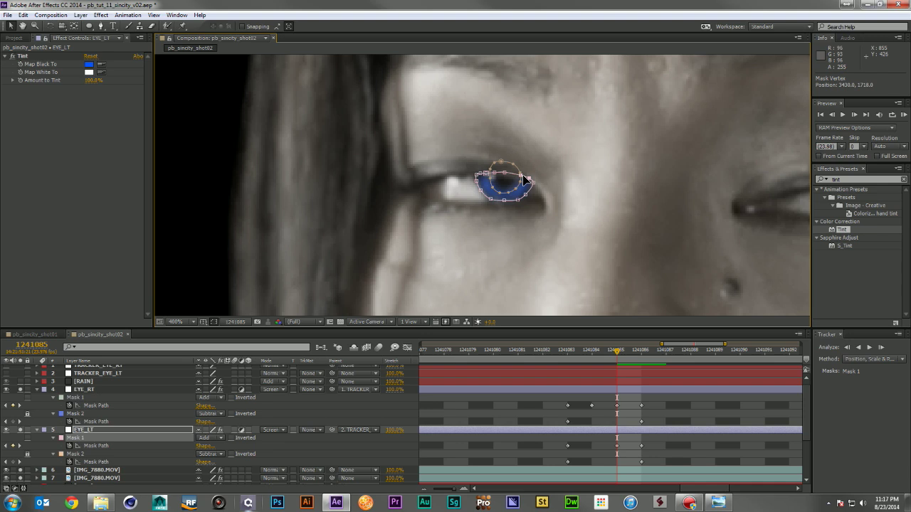
Copy EYE_LT's 1241085 mask shape to frame 1241084 and adjust it.
{"action": "left_click", "coordinate": [591, 349]}
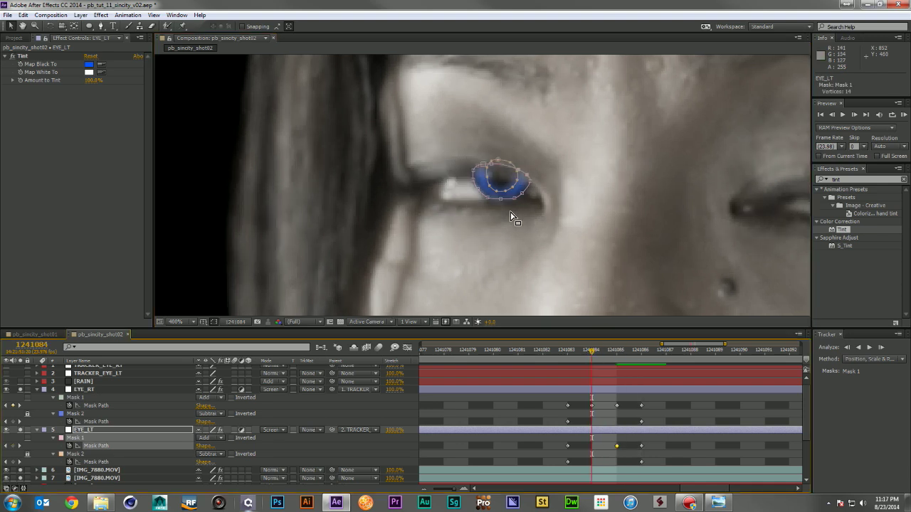
{"action": "left_click_drag", "start_coordinate": [480, 168], "coordinate": [474, 176]}
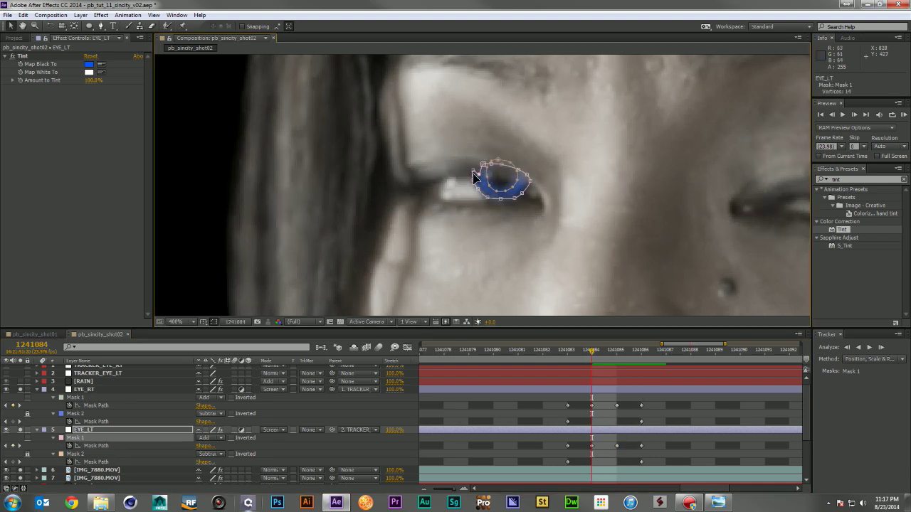
{"action": "key", "text": "ctrl+z"}
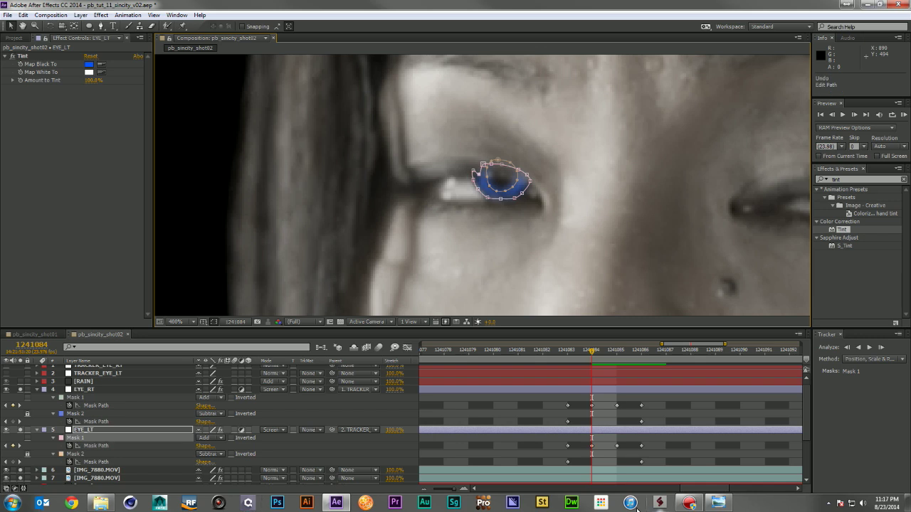
{"action": "left_click", "coordinate": [616, 446]}
{"action": "key", "text": "ctrl+c"}
{"action": "key", "text": "ctrl+v"}
{"action": "left_click_drag", "start_coordinate": [457, 156], "coordinate": [530, 183]}
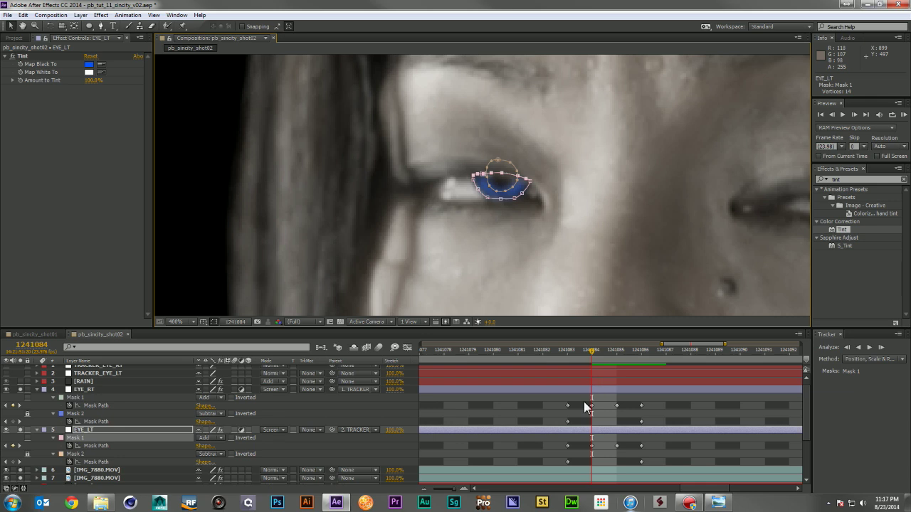
{"action": "left_click", "coordinate": [116, 395]}
{"action": "scroll", "coordinate": [498, 177], "scroll_direction": "down", "scroll_amount": 4}
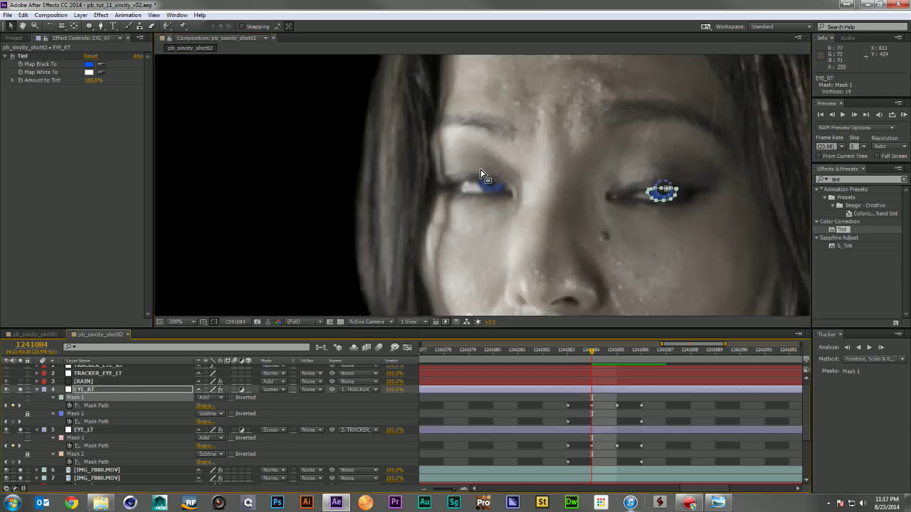
Zoom out to the whole frame and RAM preview the blink masks.
{"action": "left_click_drag", "start_coordinate": [576, 190], "coordinate": [530, 133]}
{"action": "key", "text": "minus"}
{"action": "key", "text": "minus"}
{"action": "key", "text": "minus"}
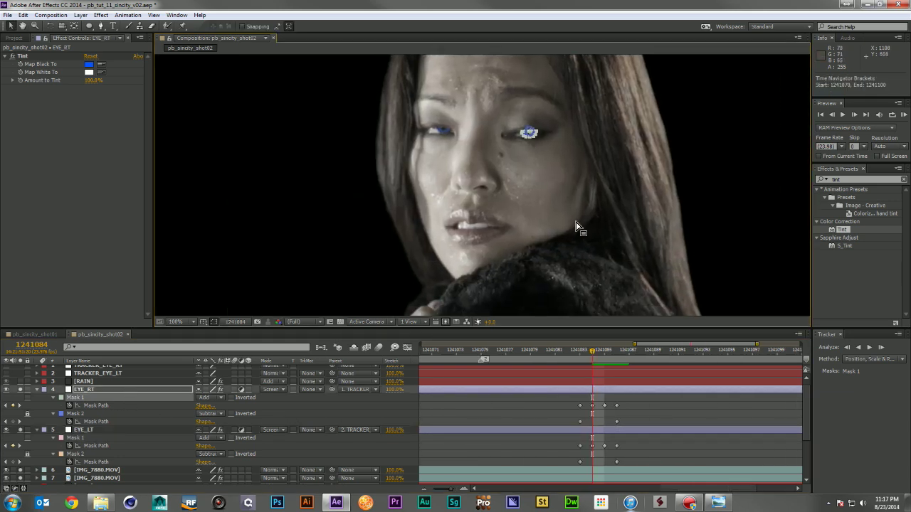
{"action": "key", "text": "comma"}
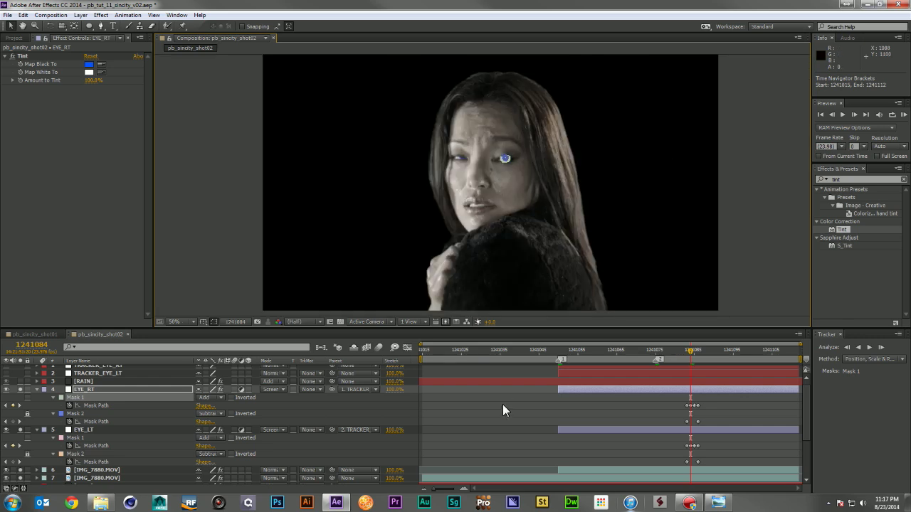
{"action": "left_click", "coordinate": [508, 403]}
{"action": "key", "text": "KP_0"}
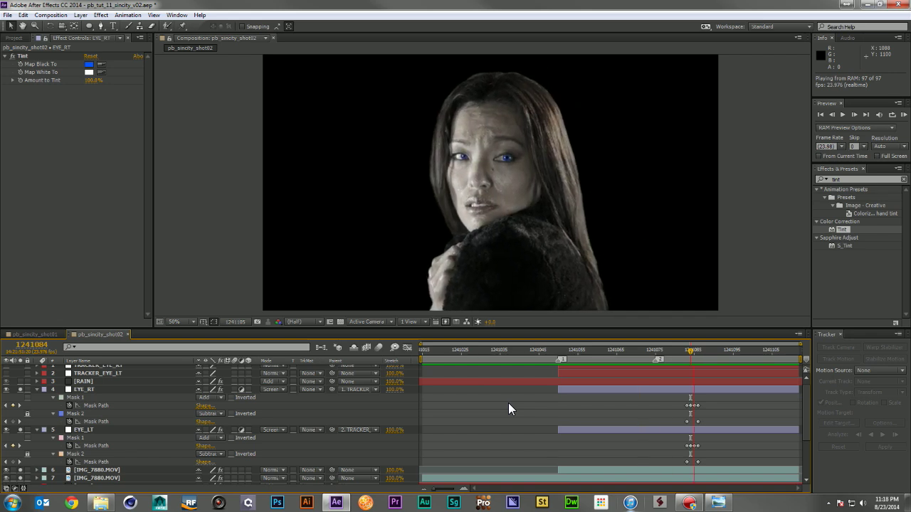
{"action": "key", "text": "space"}
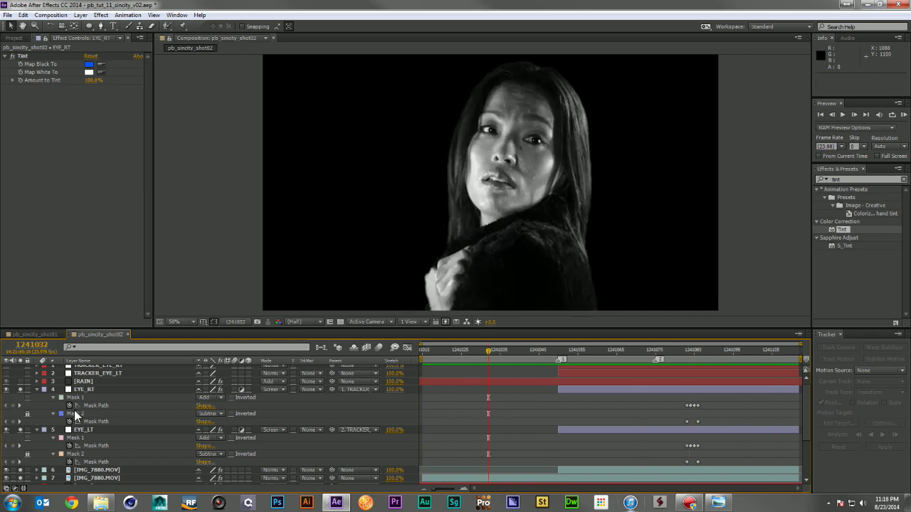
Collapse the eye layers' masks, unsolo EYE_RT and EYE_LT, and play the full composite.
{"action": "left_click", "coordinate": [37, 389]}
{"action": "left_click", "coordinate": [37, 397]}
{"action": "left_click_drag", "start_coordinate": [21, 389], "coordinate": [20, 421]}
{"action": "key", "text": "space"}
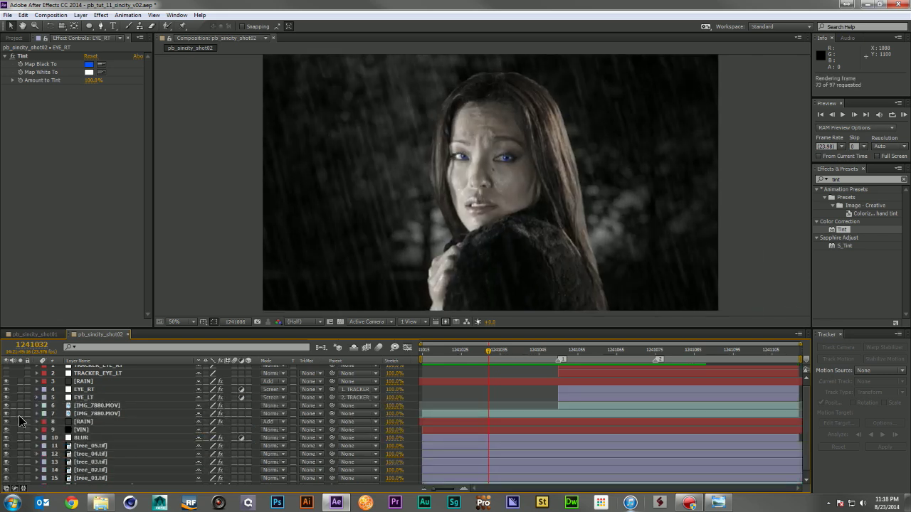